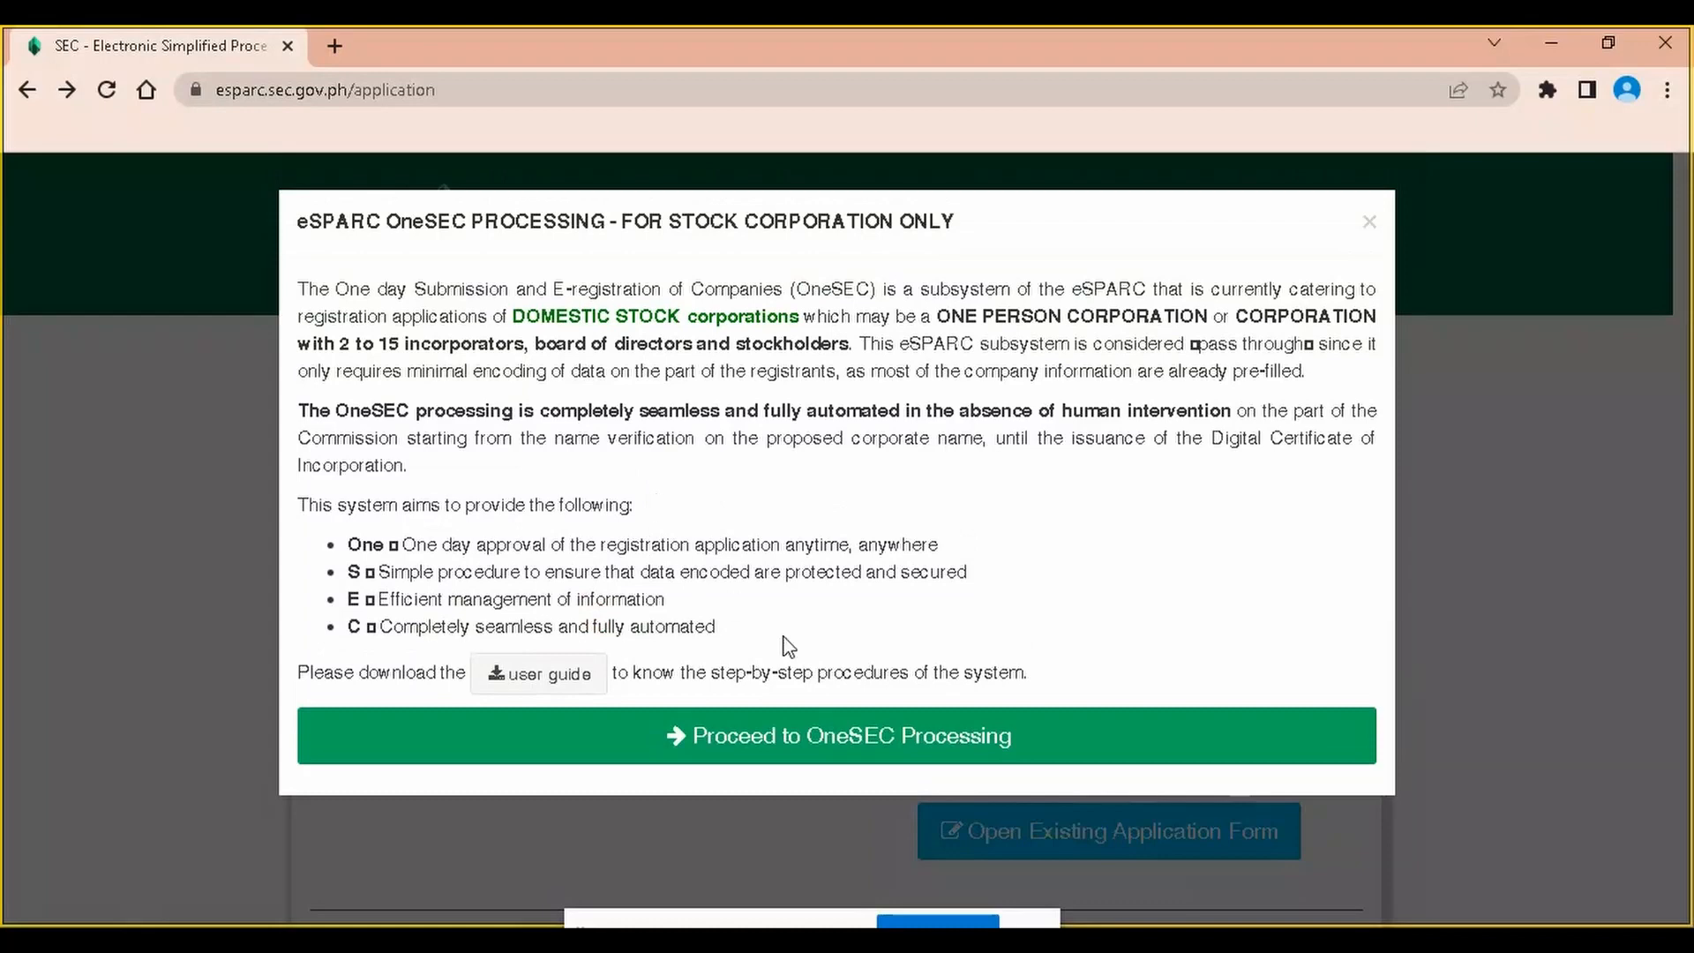
Start a new OneSEC application and continue to the OneSEC Application Form
left_click(810, 734)
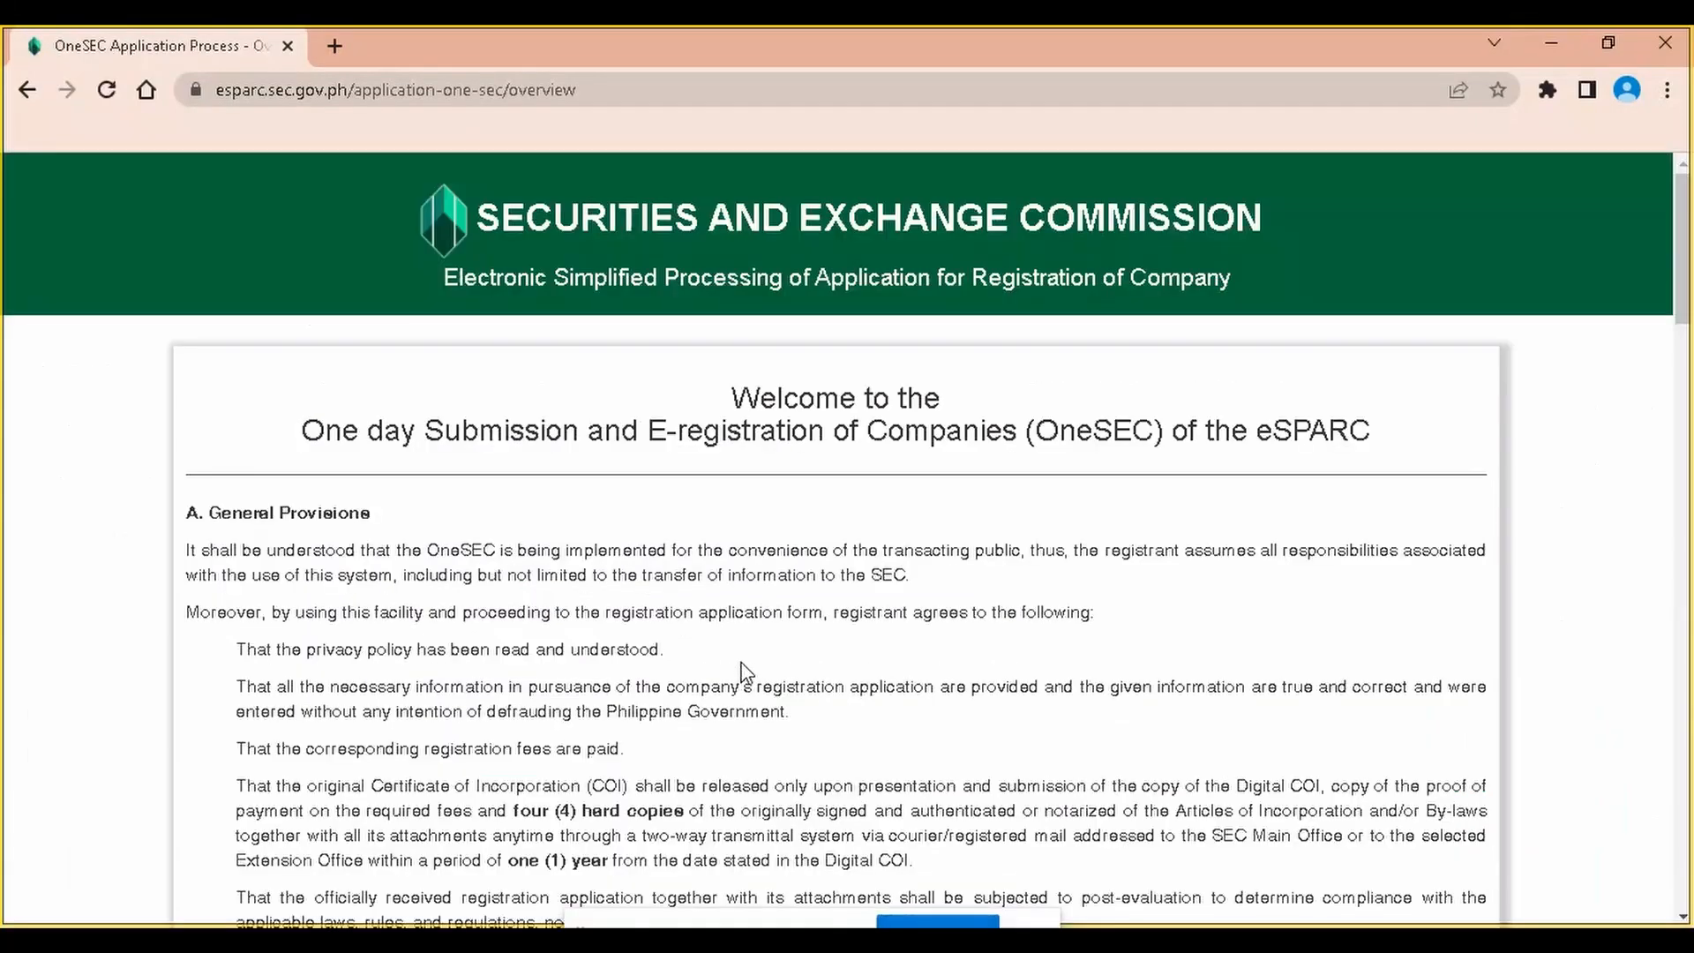
scroll(748, 680, "down", 15)
scroll(821, 711, "down", 10)
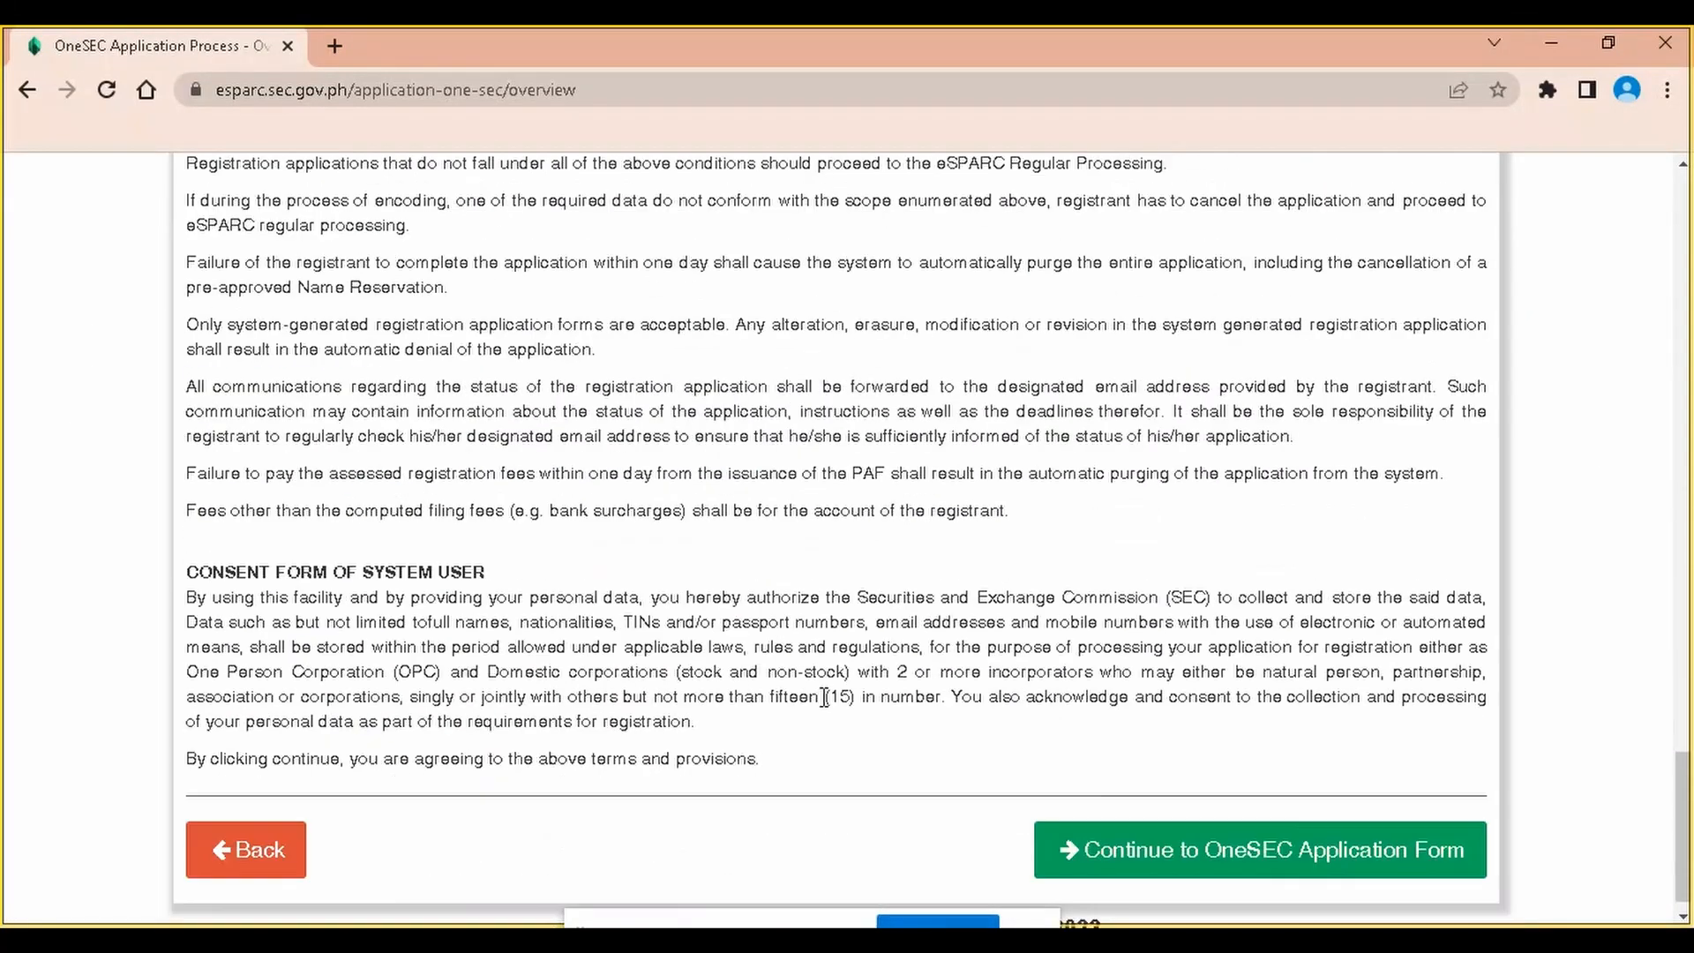
left_click(1129, 810)
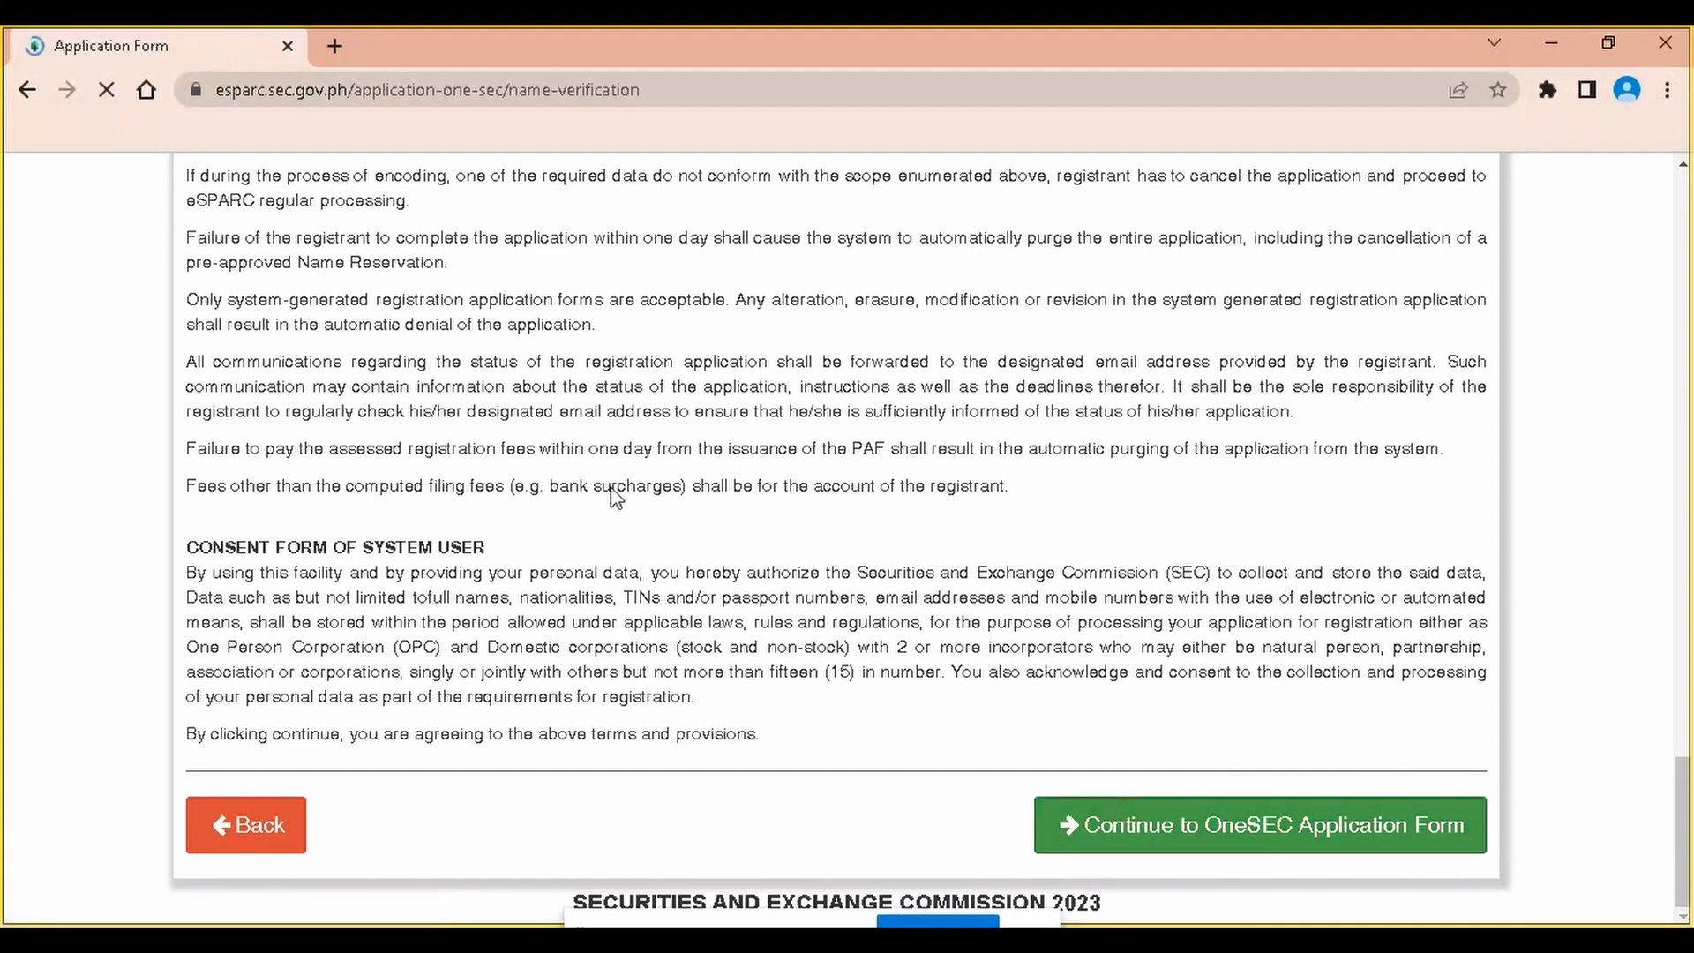
scroll(510, 410, "down", 4)
scroll(510, 410, "down", 1)
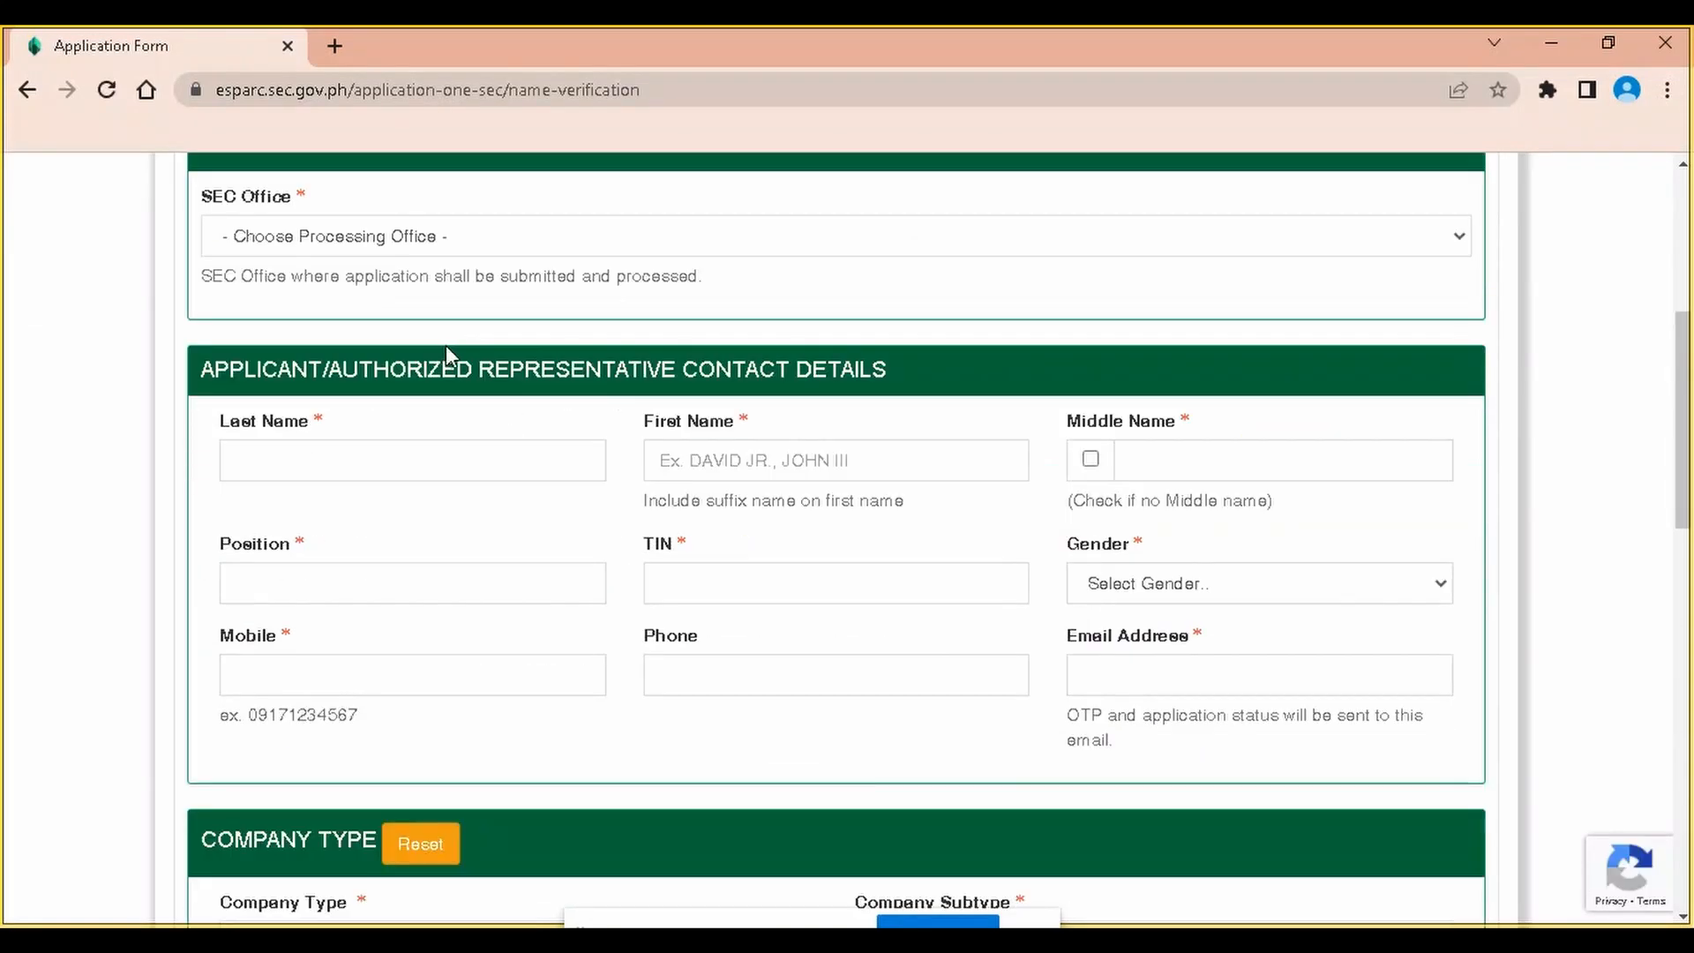
Select Davao Extension Office as the SEC processing office
left_click(479, 240)
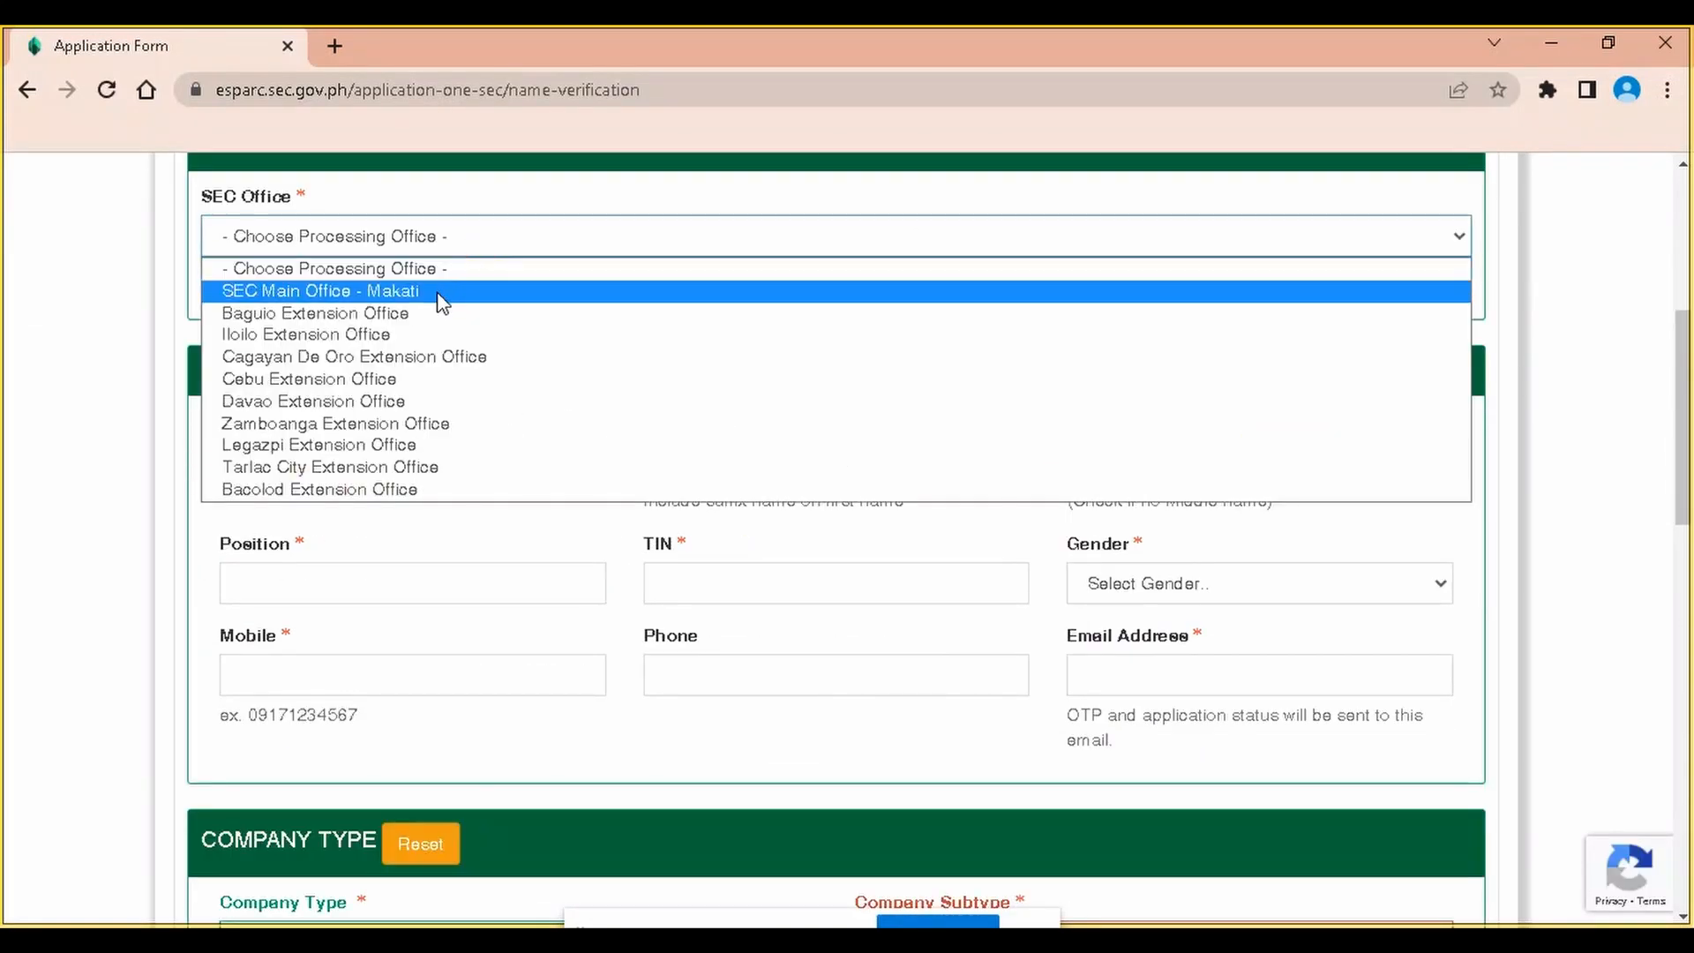
left_click(430, 403)
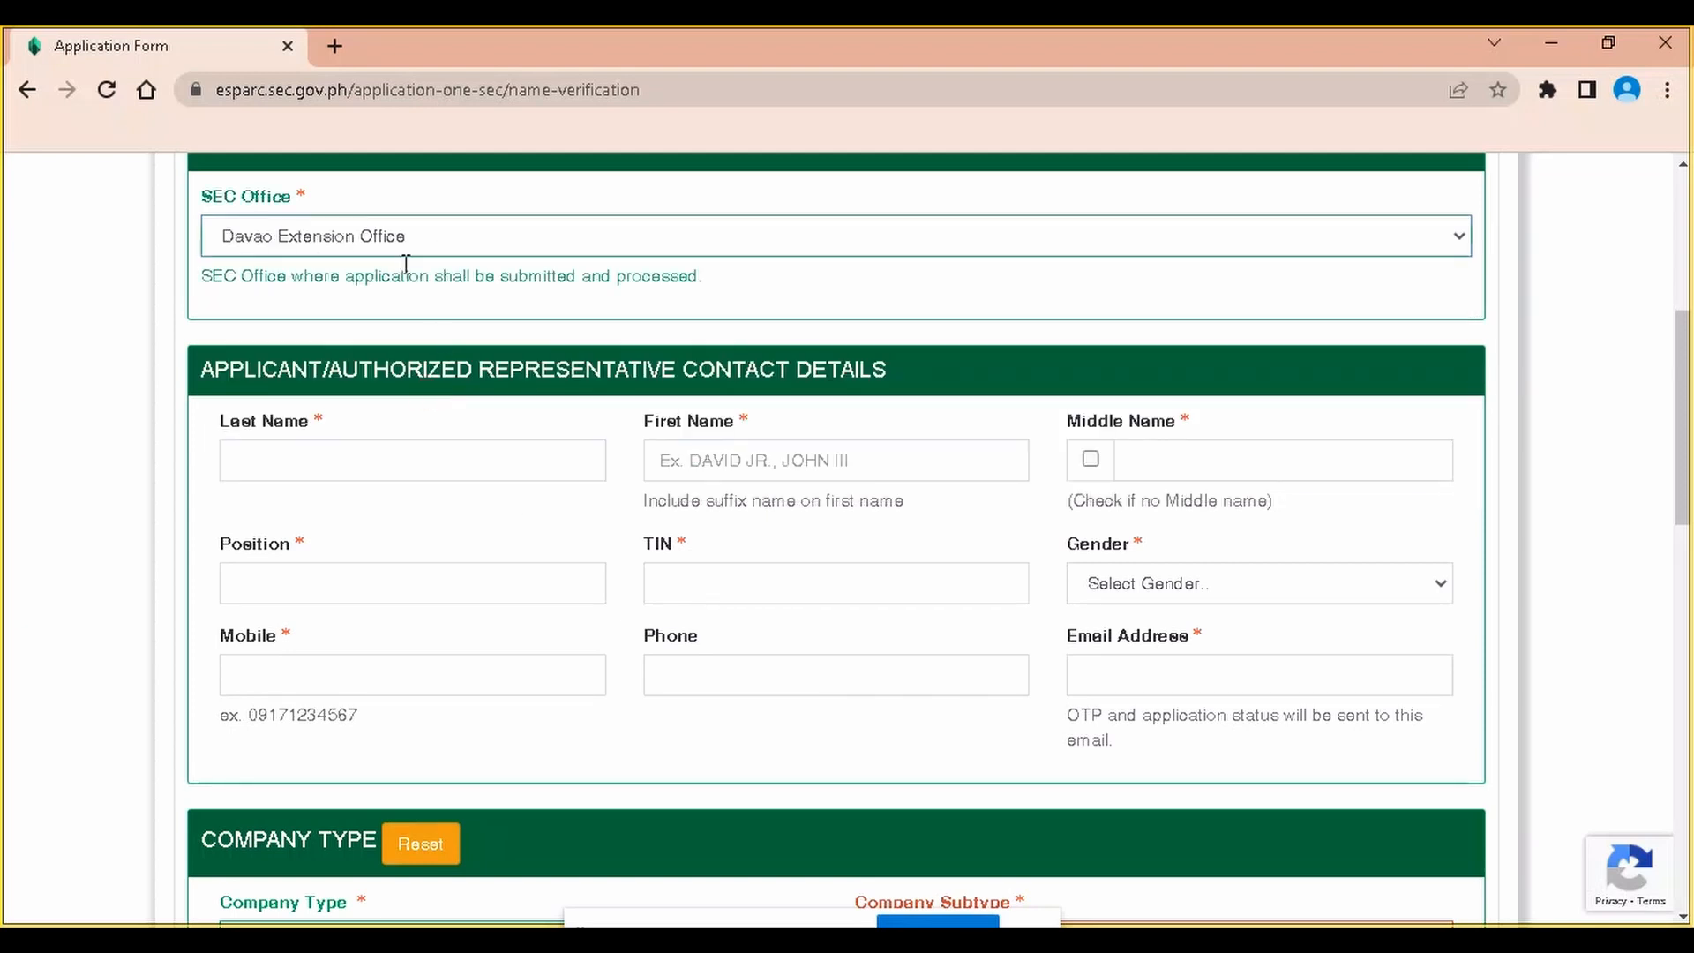
left_click(397, 236)
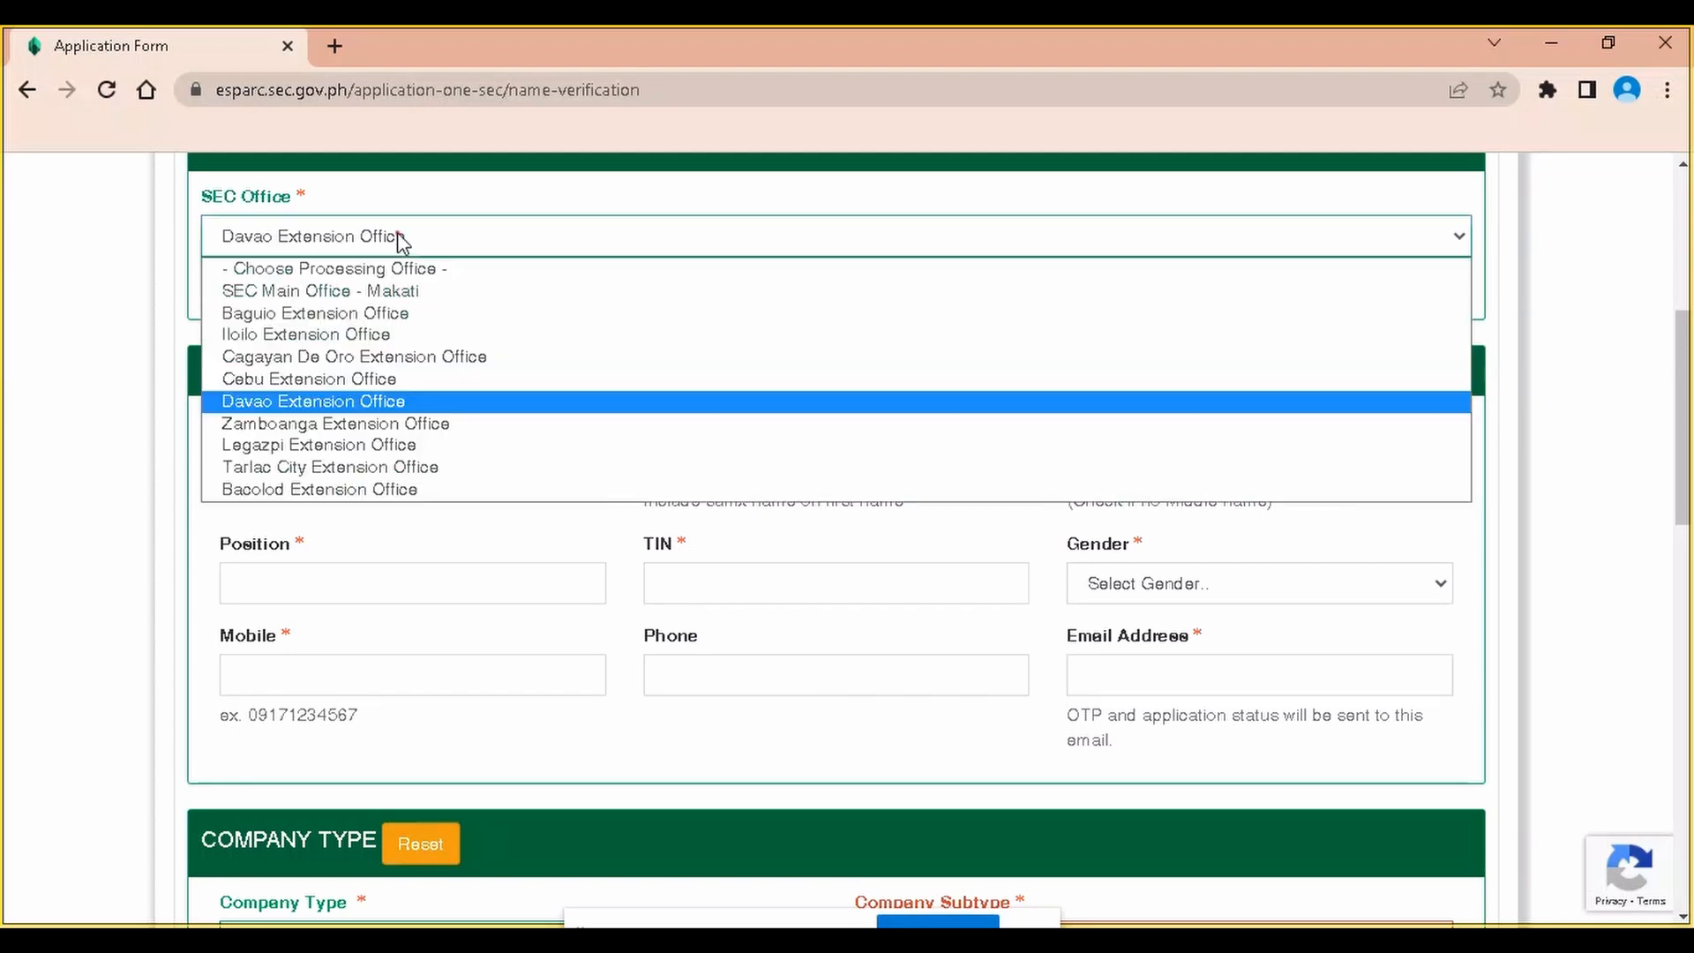
left_click(321, 402)
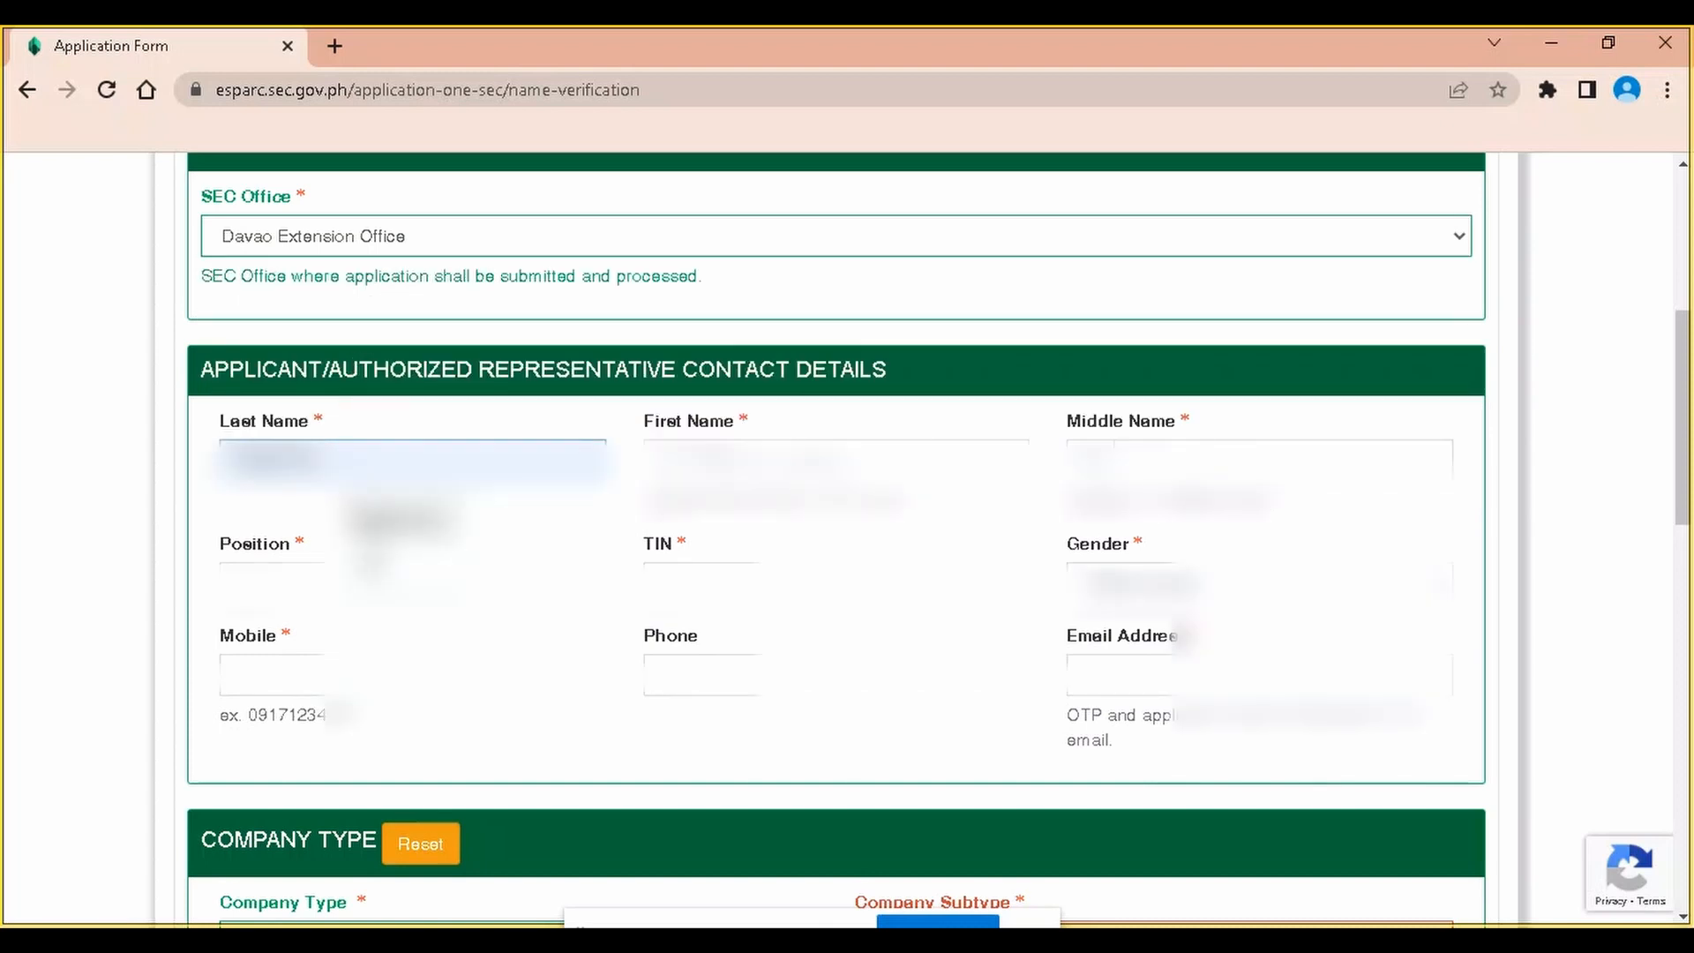
Fill the representative's last, first and middle names and position from saved suggestions
left_click(376, 578)
left_click(823, 466)
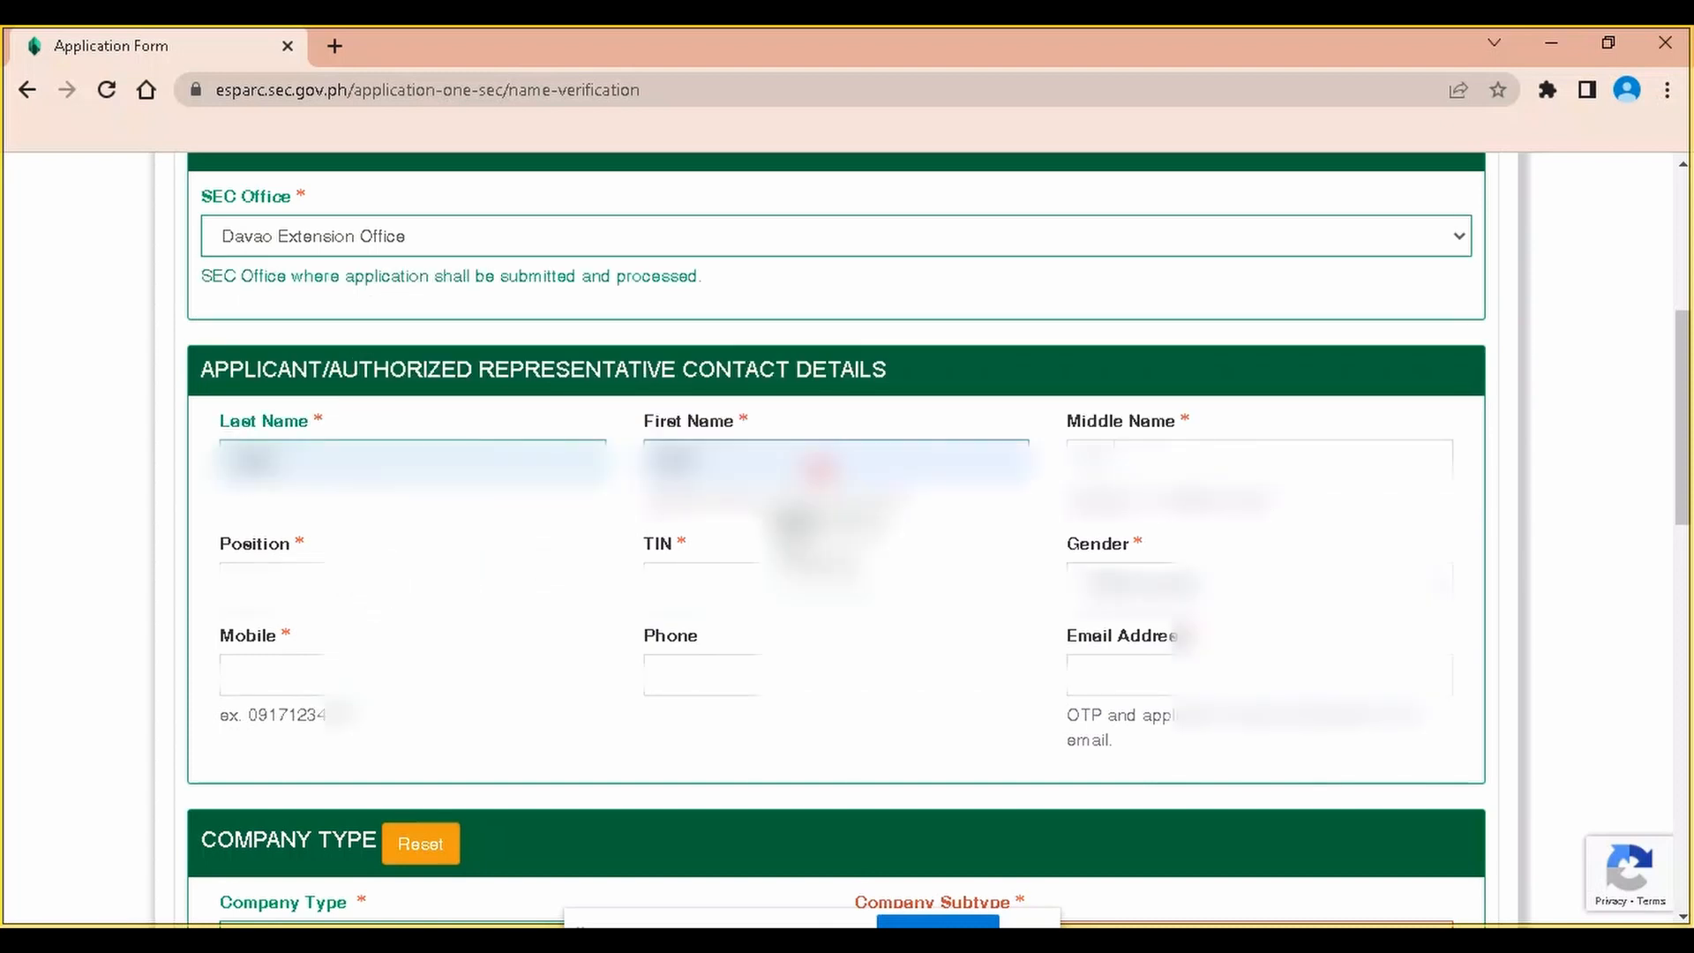
left_click(852, 572)
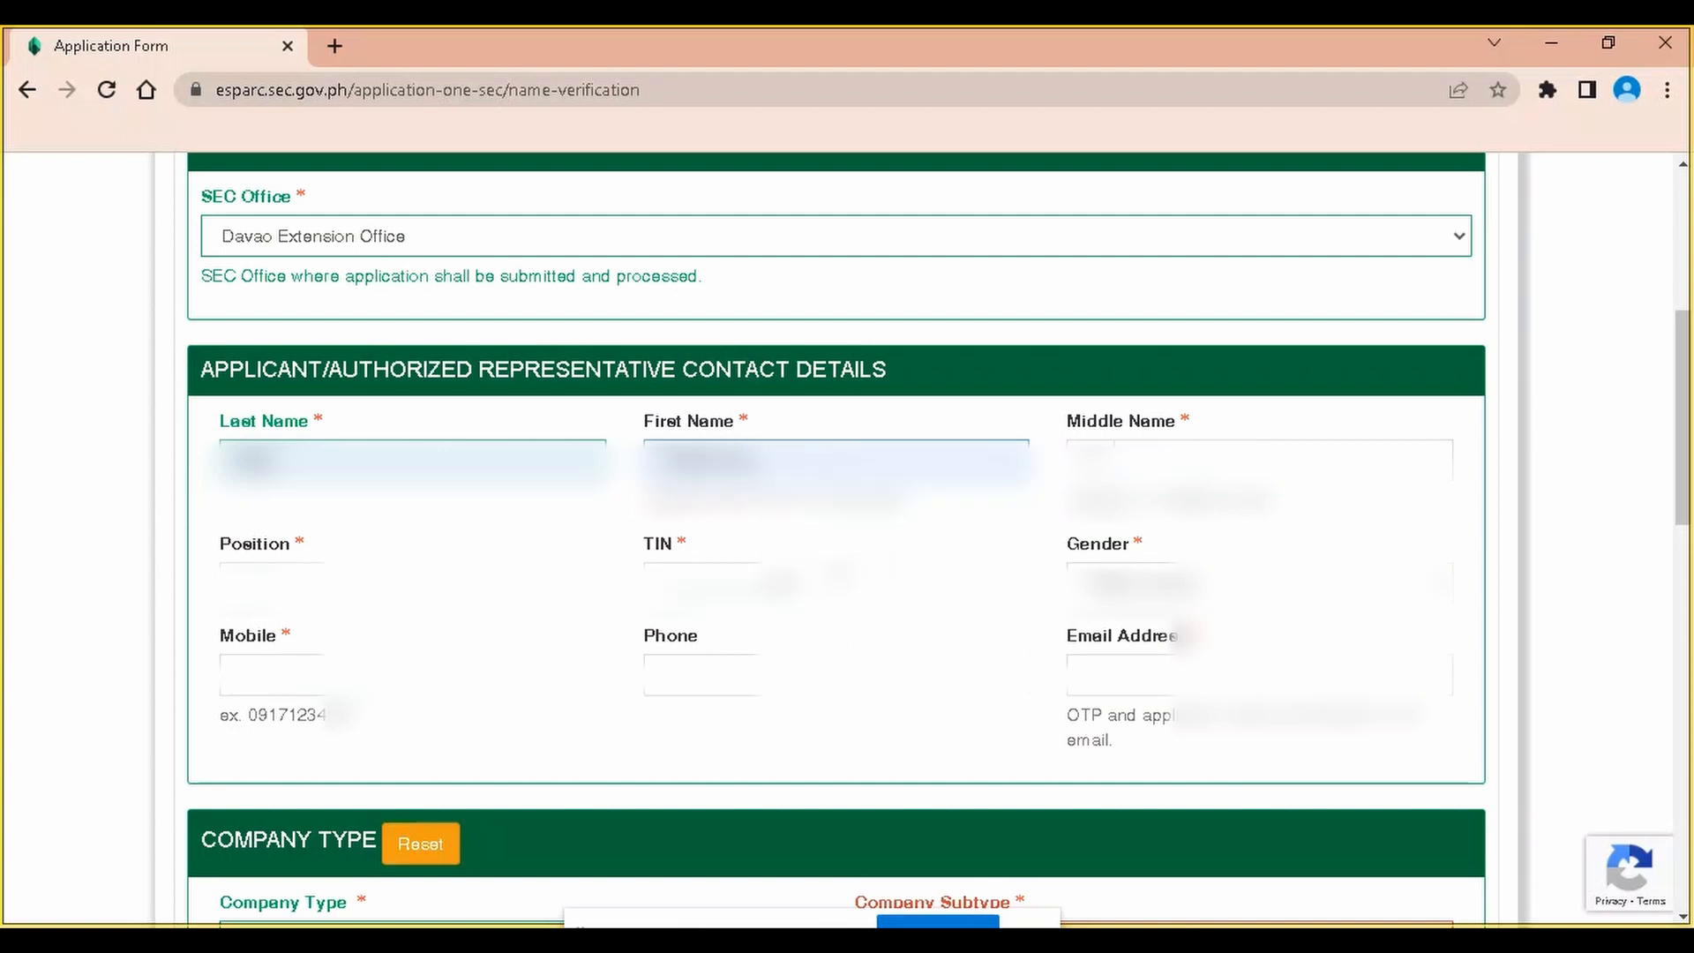
left_click(1192, 465)
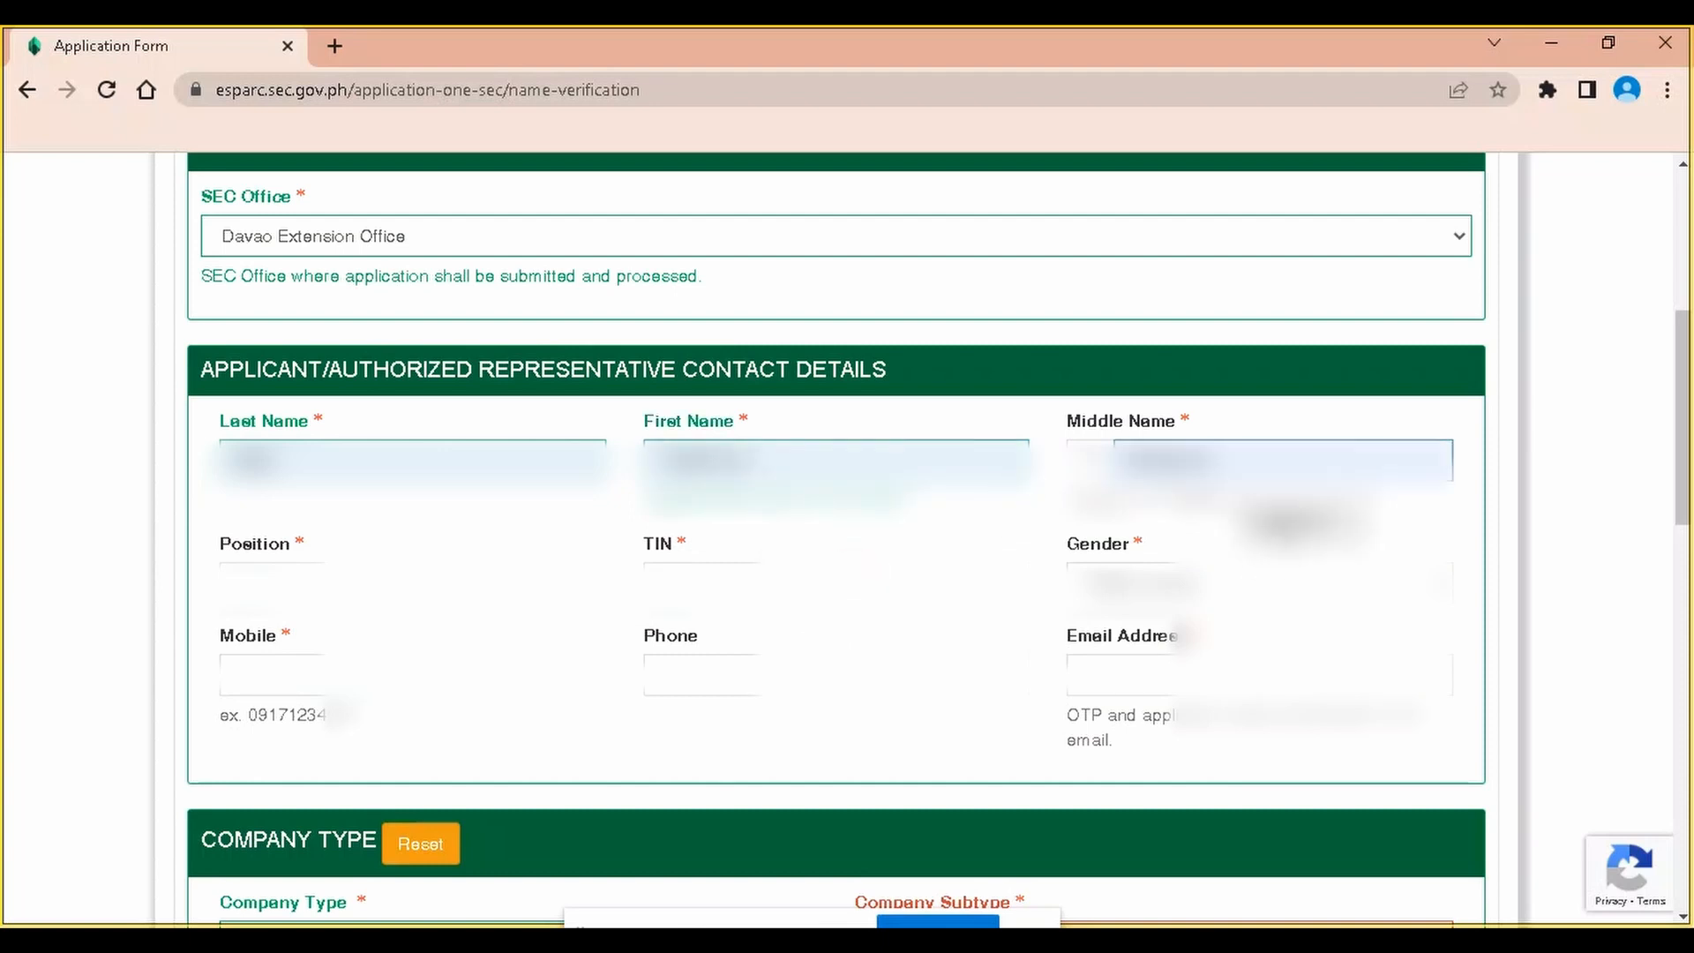
left_click(1280, 522)
left_click(376, 578)
left_click(401, 645)
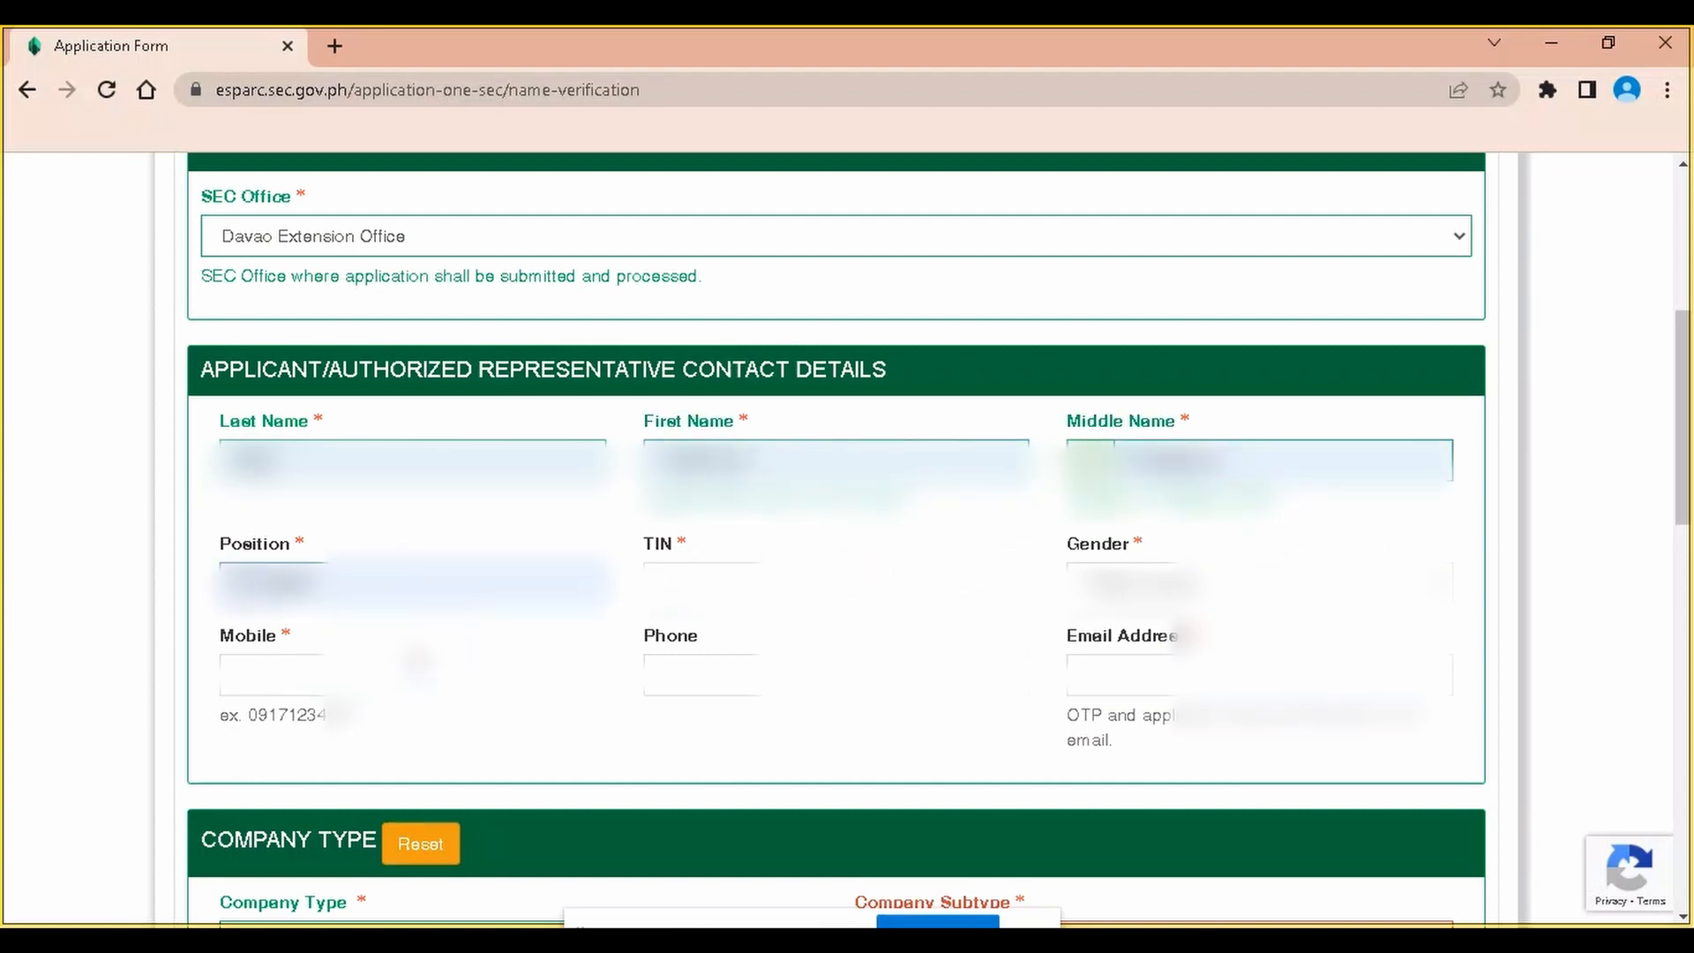
left_click(747, 564)
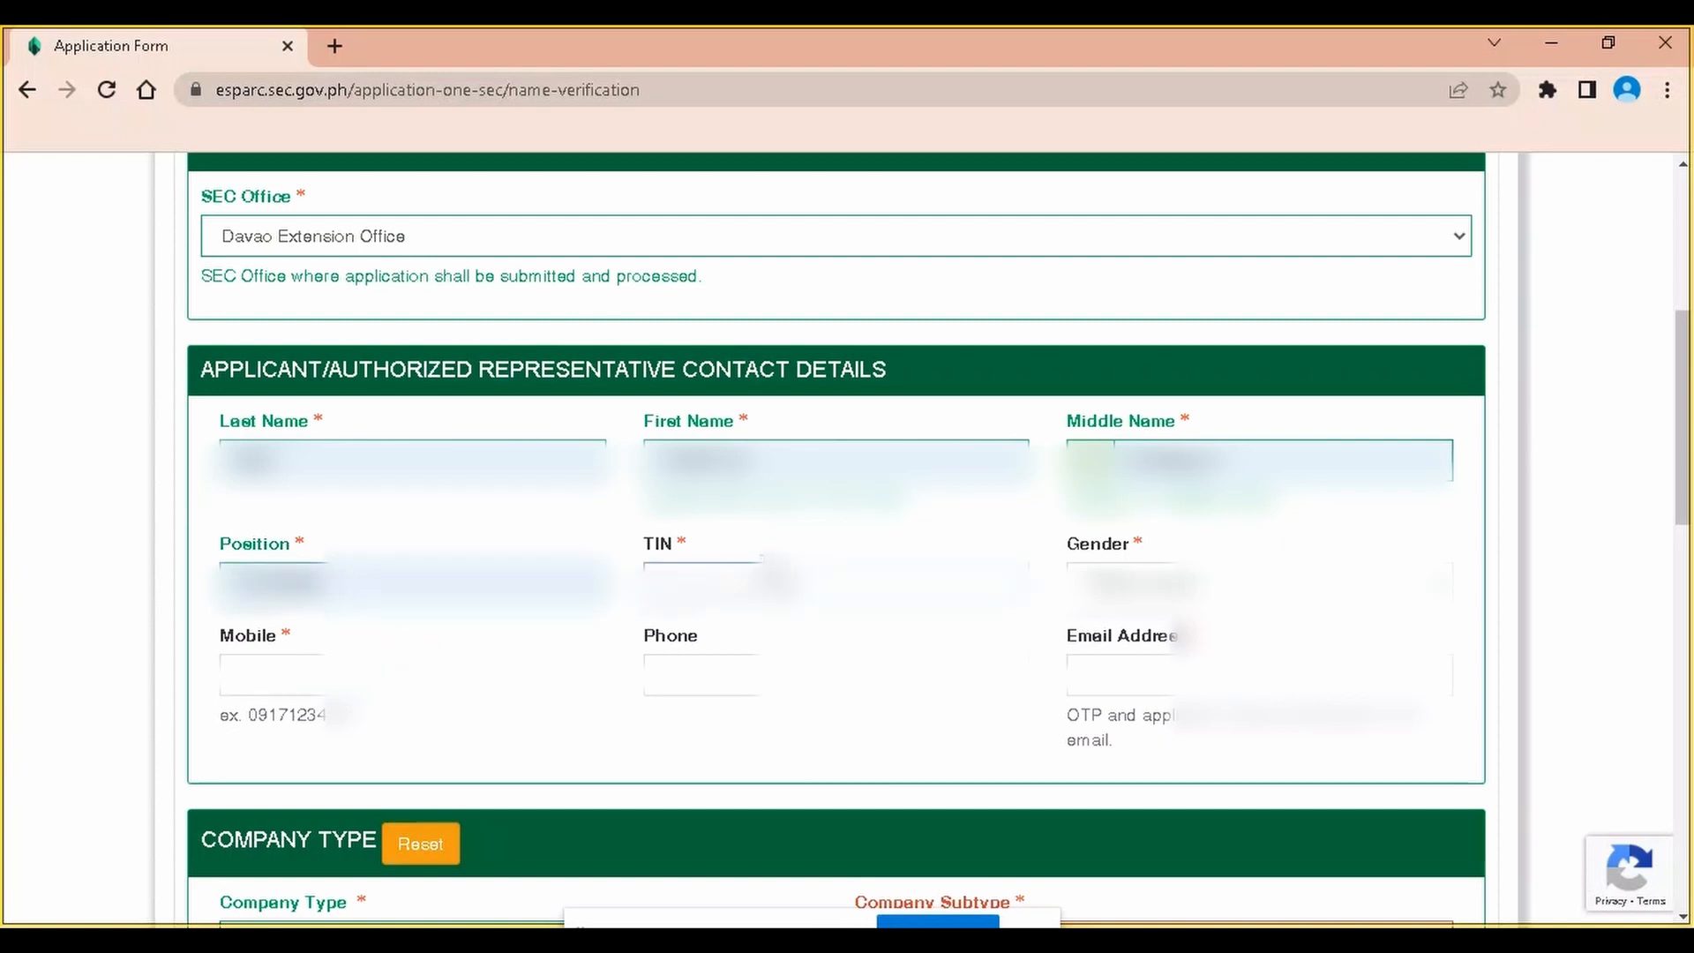
Set the representative's gender to Male and fill in mobile, phone and e-mail
left_click(1144, 615)
left_click(1171, 636)
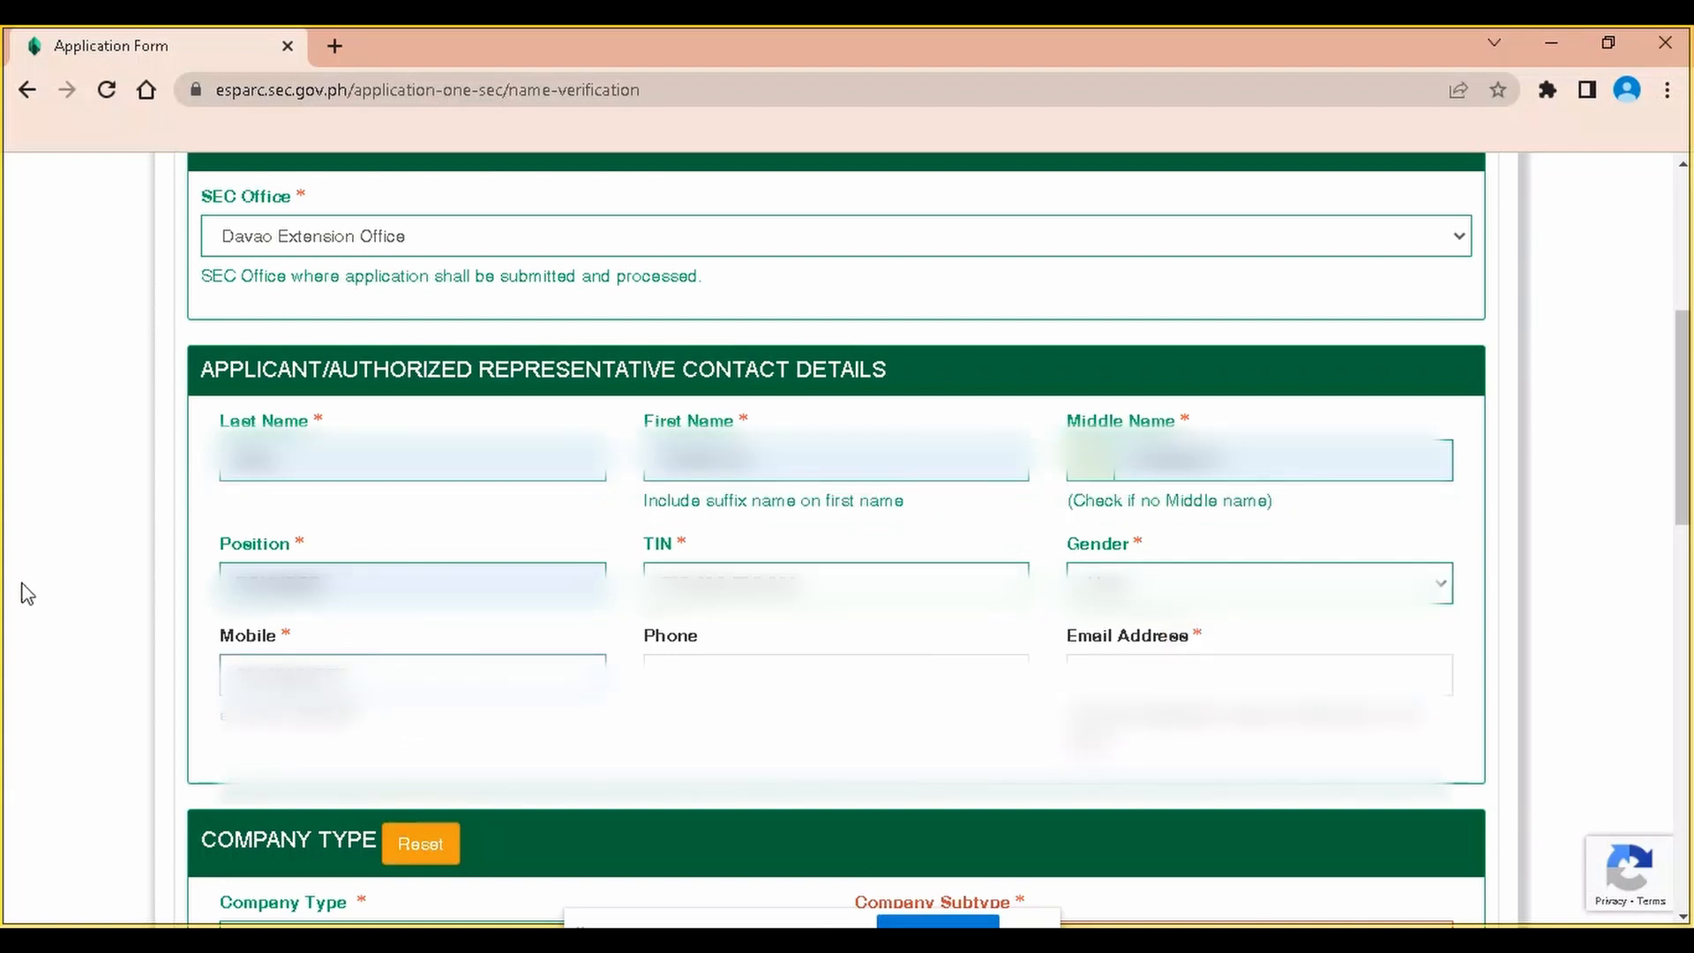
left_click(763, 677)
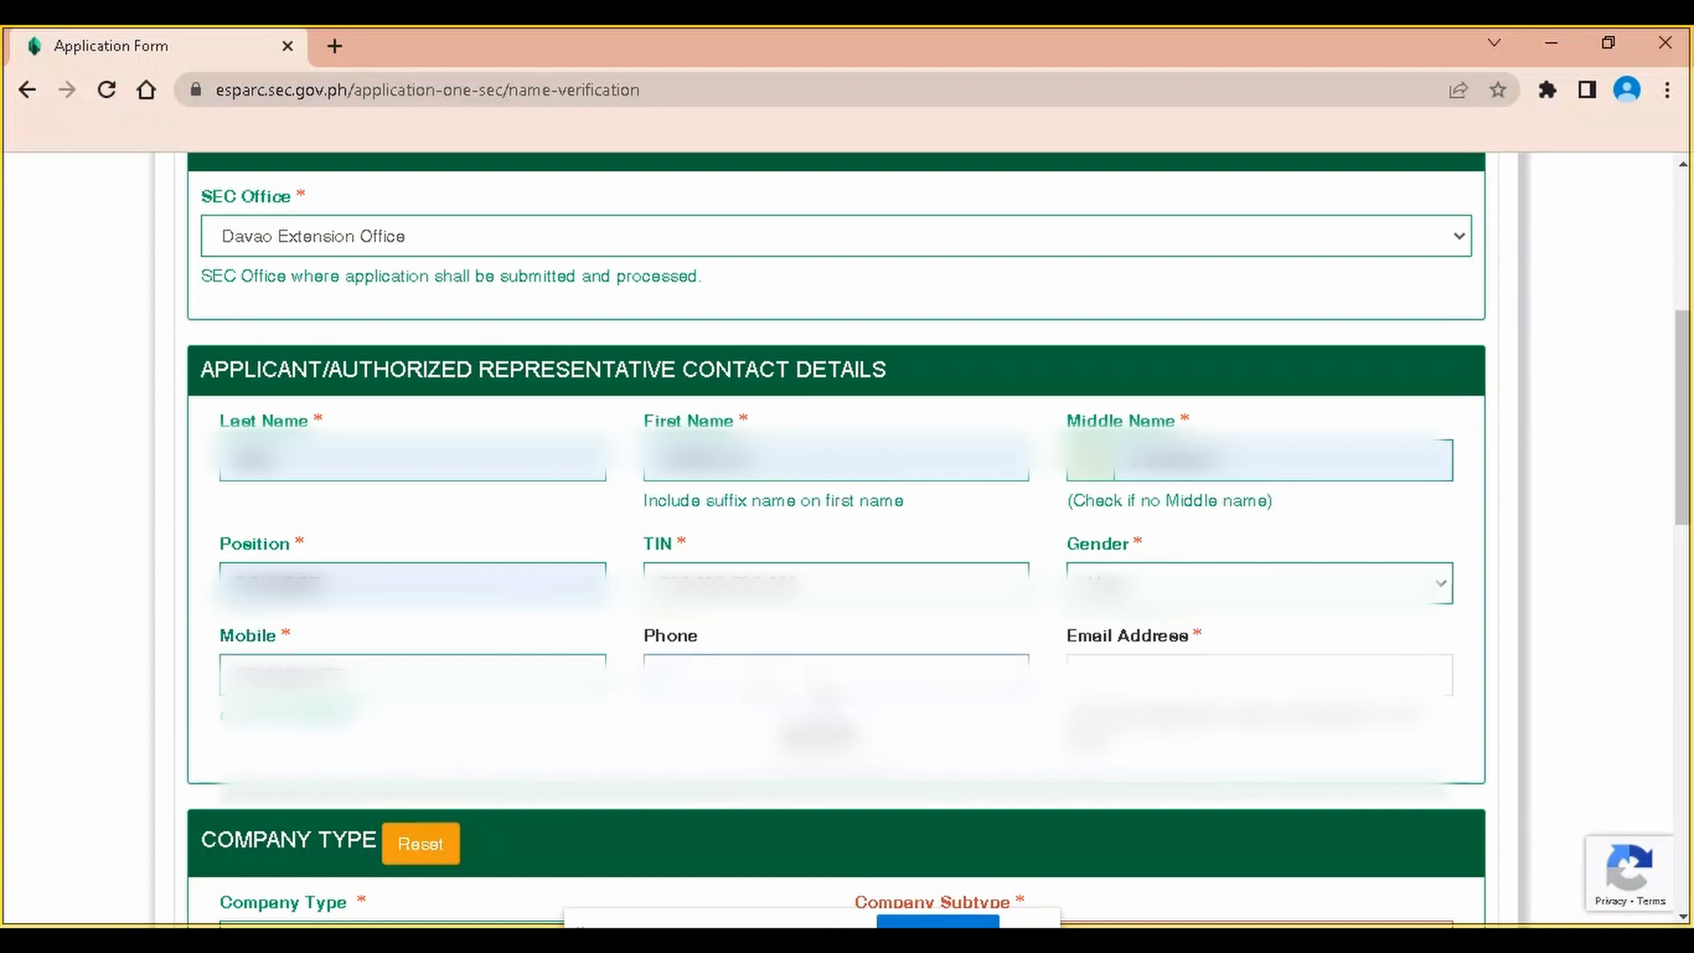
left_click(831, 719)
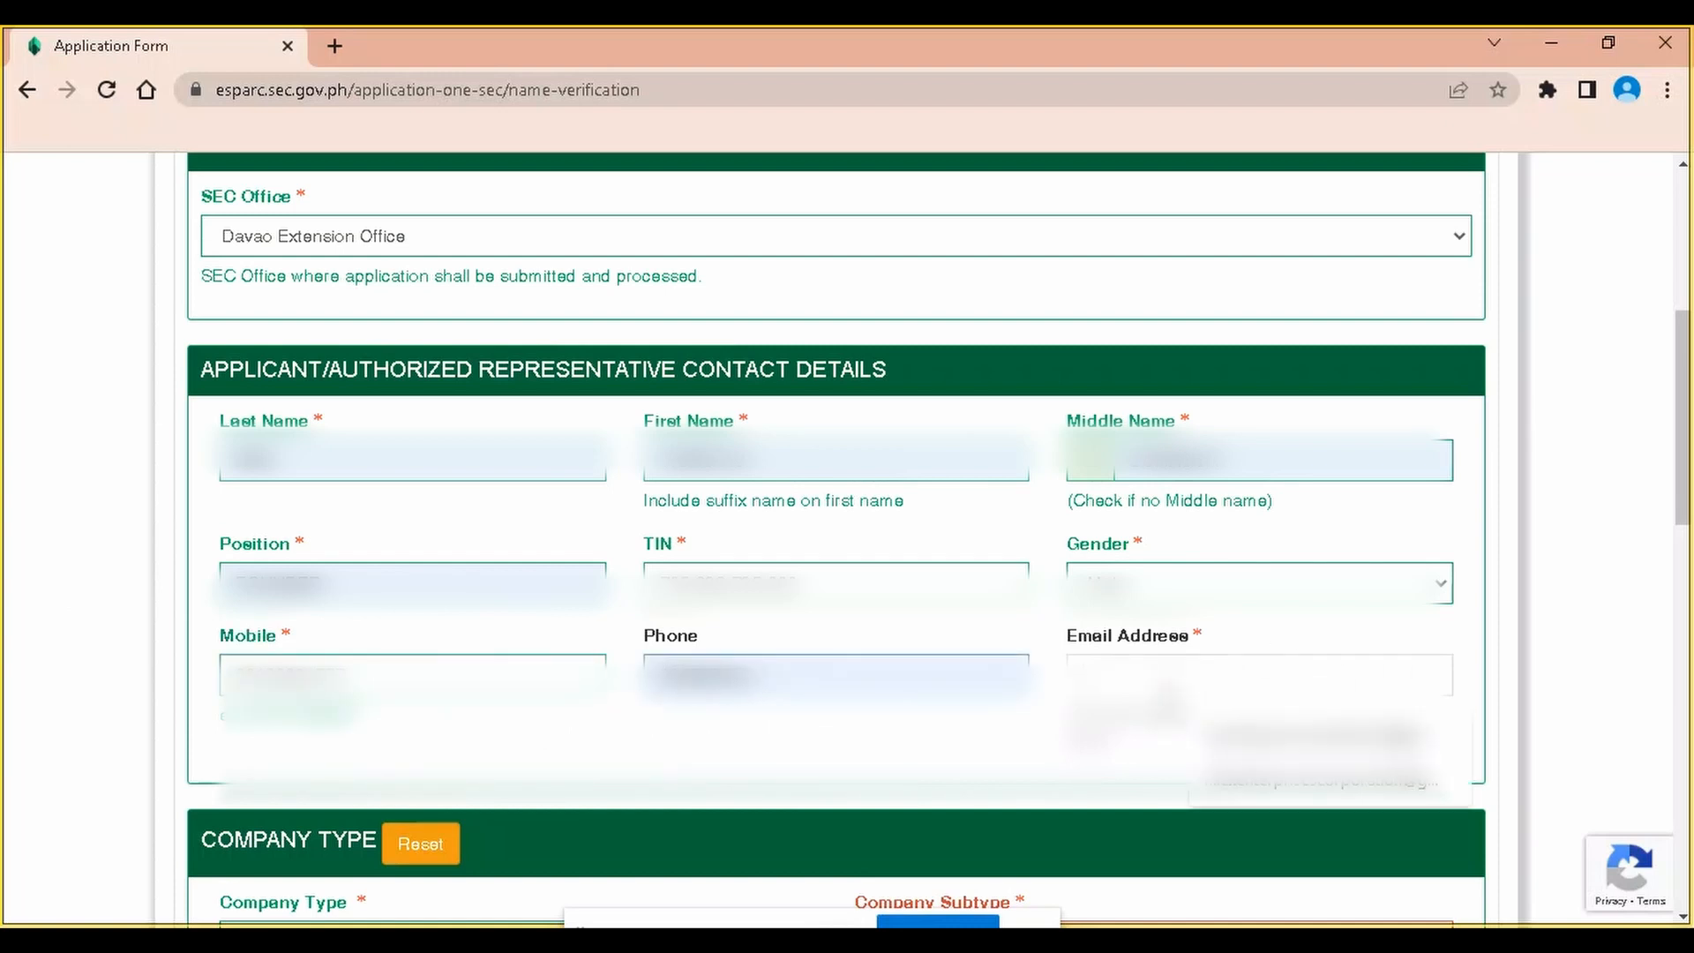
left_click(1169, 688)
left_click(1316, 799)
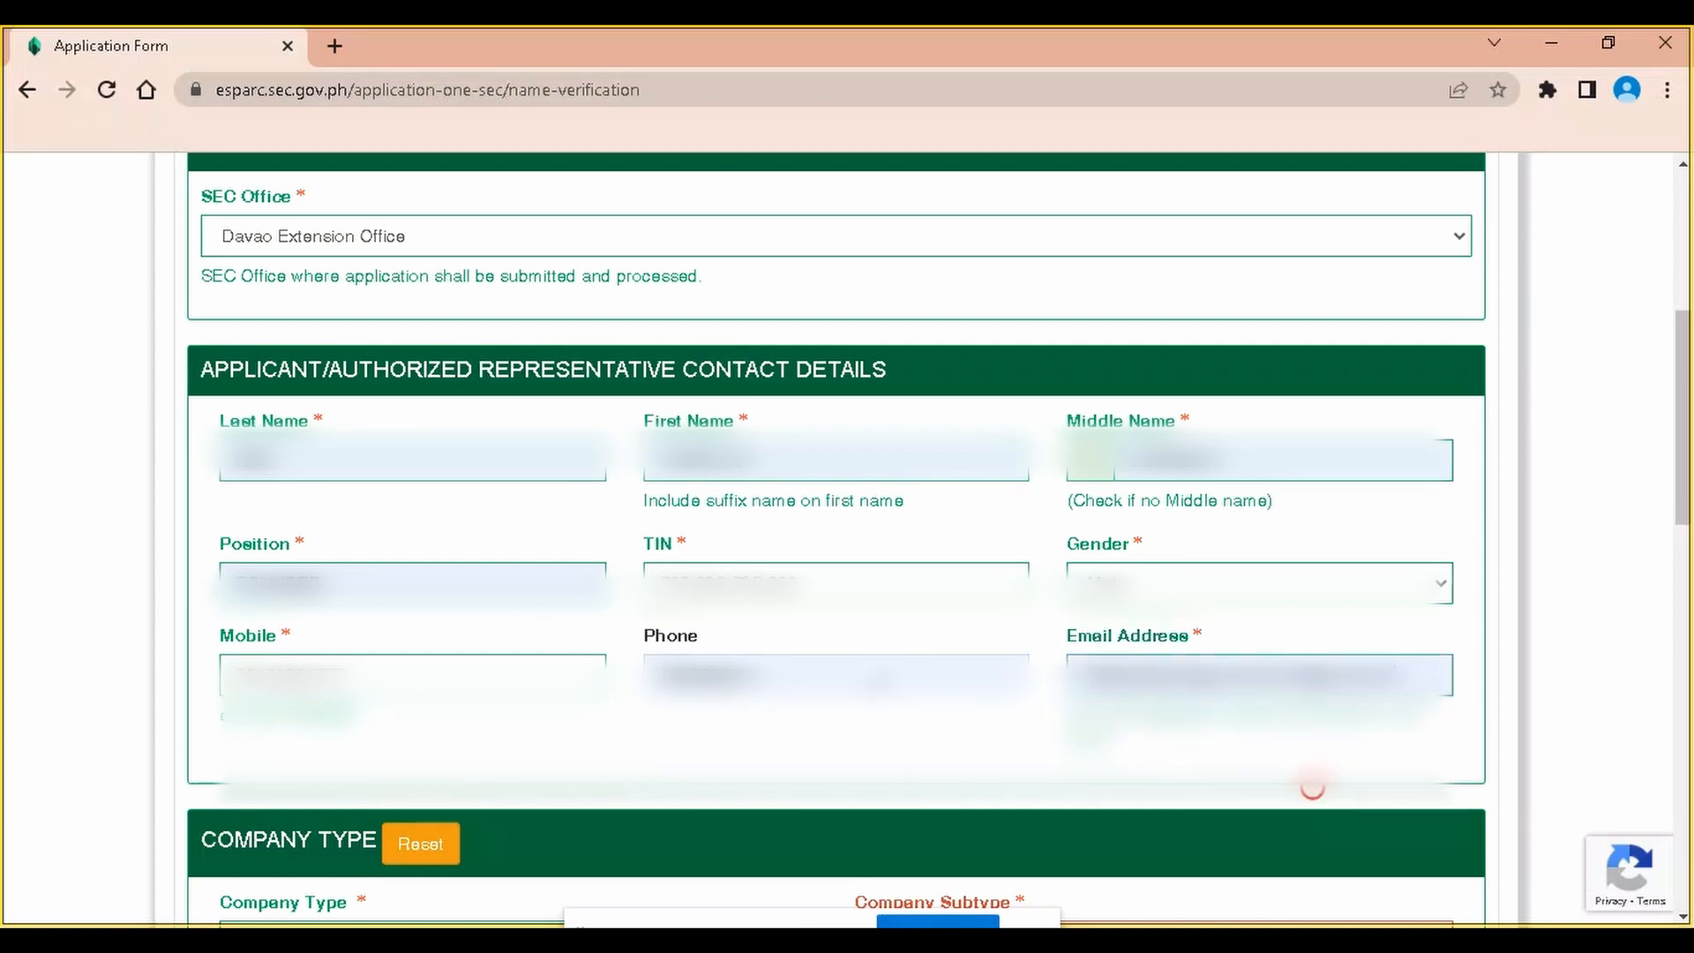
Set Stock Corporation, less than 5 incorporators, Regular Corp. subclass and 3 incorporators
scroll(870, 688, "down", 3)
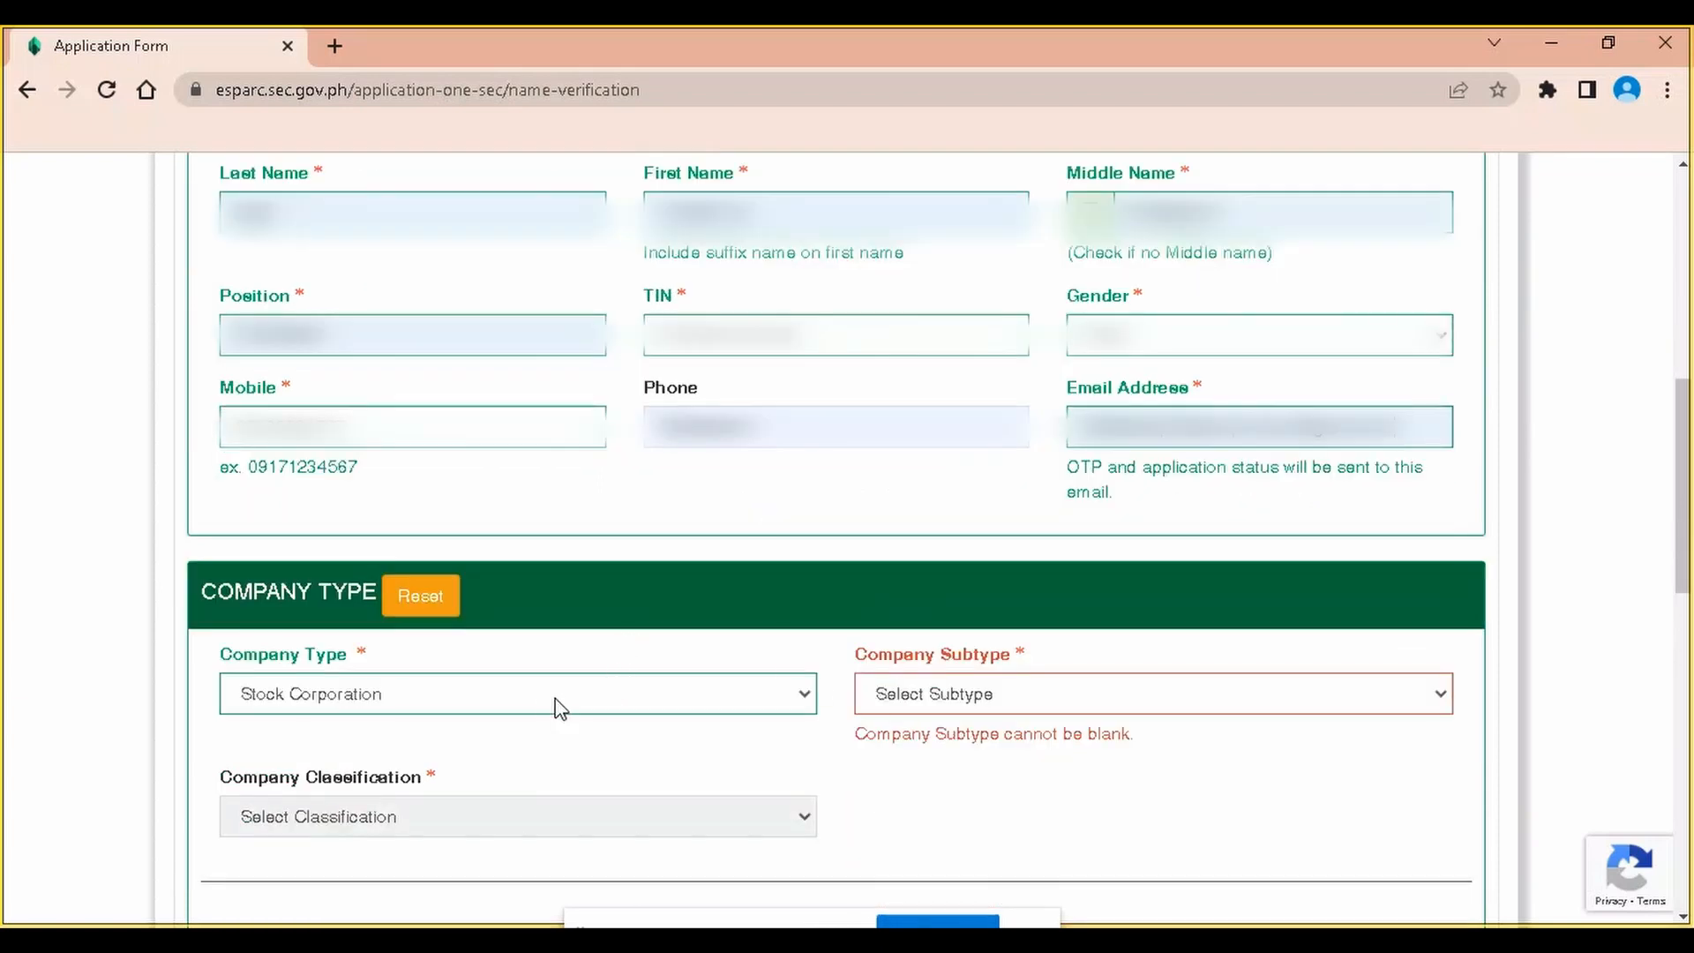
left_click(541, 702)
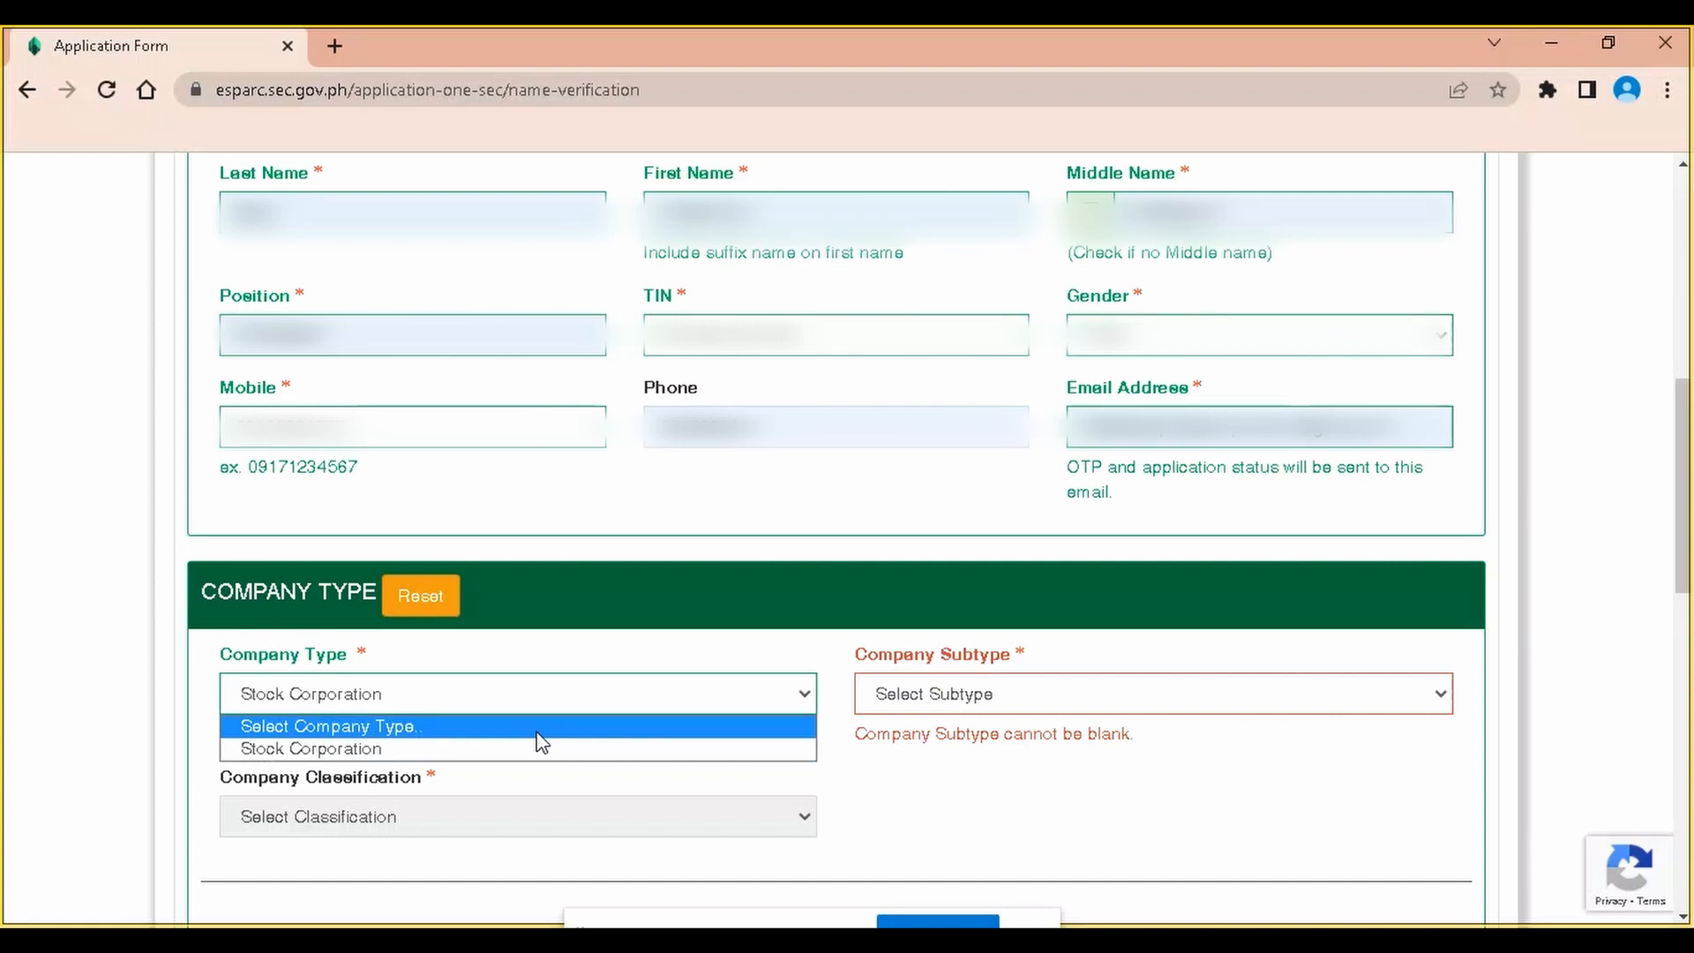
left_click(543, 747)
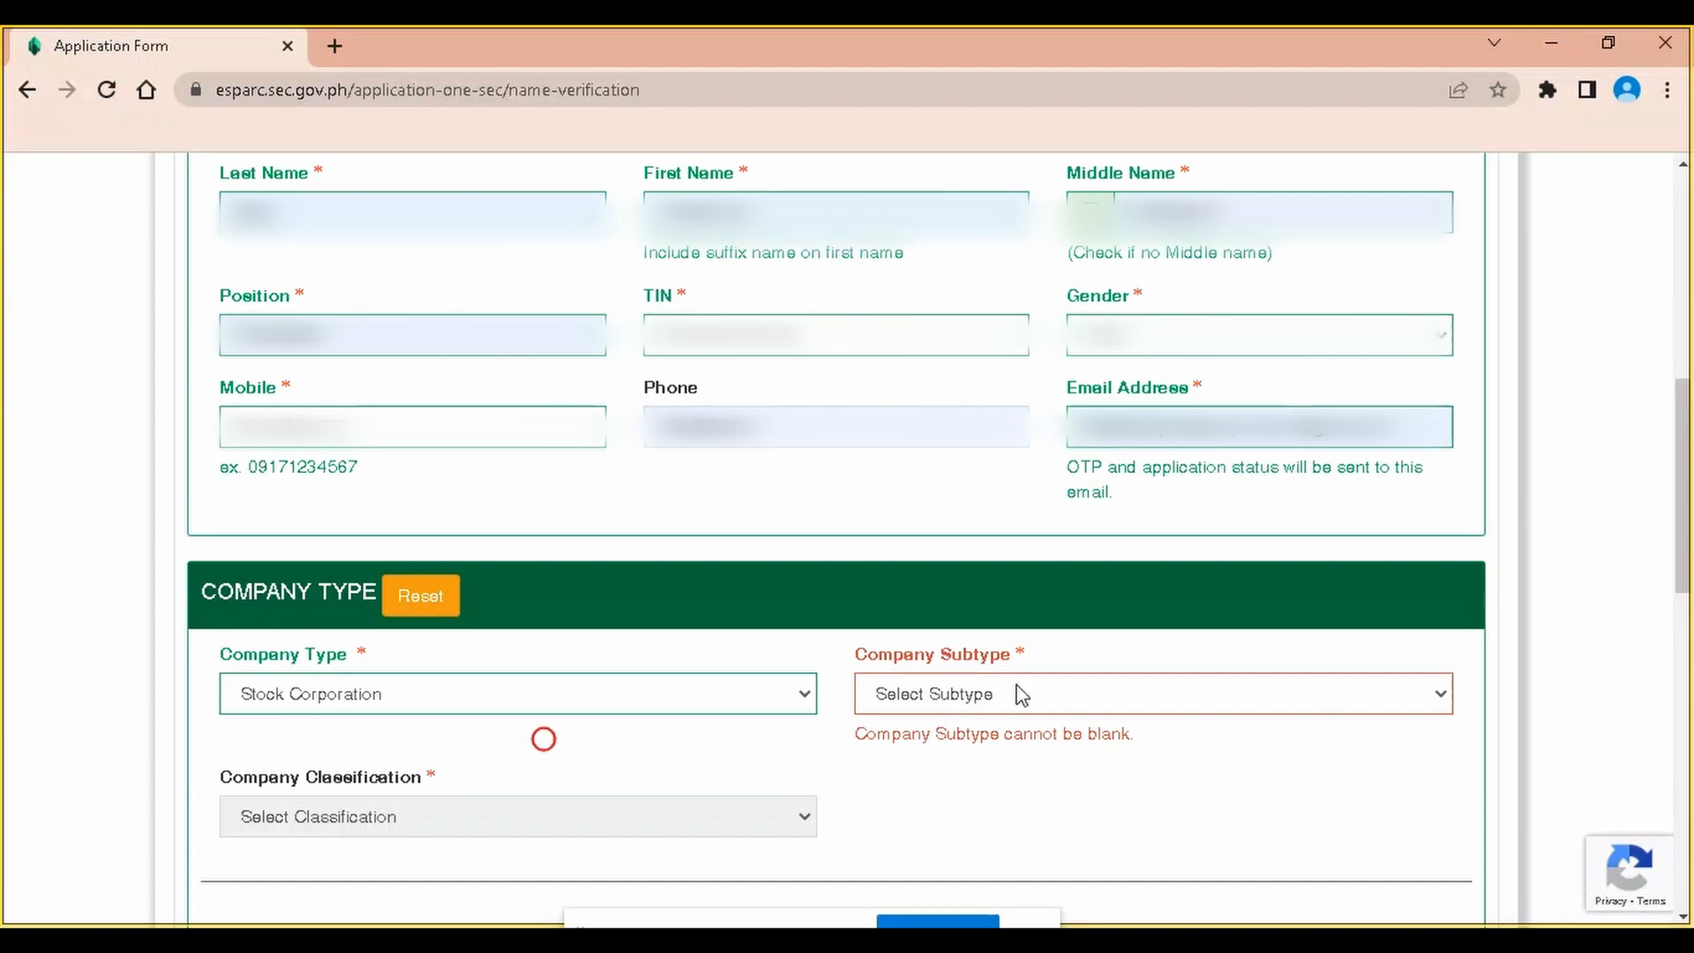
left_click(1021, 691)
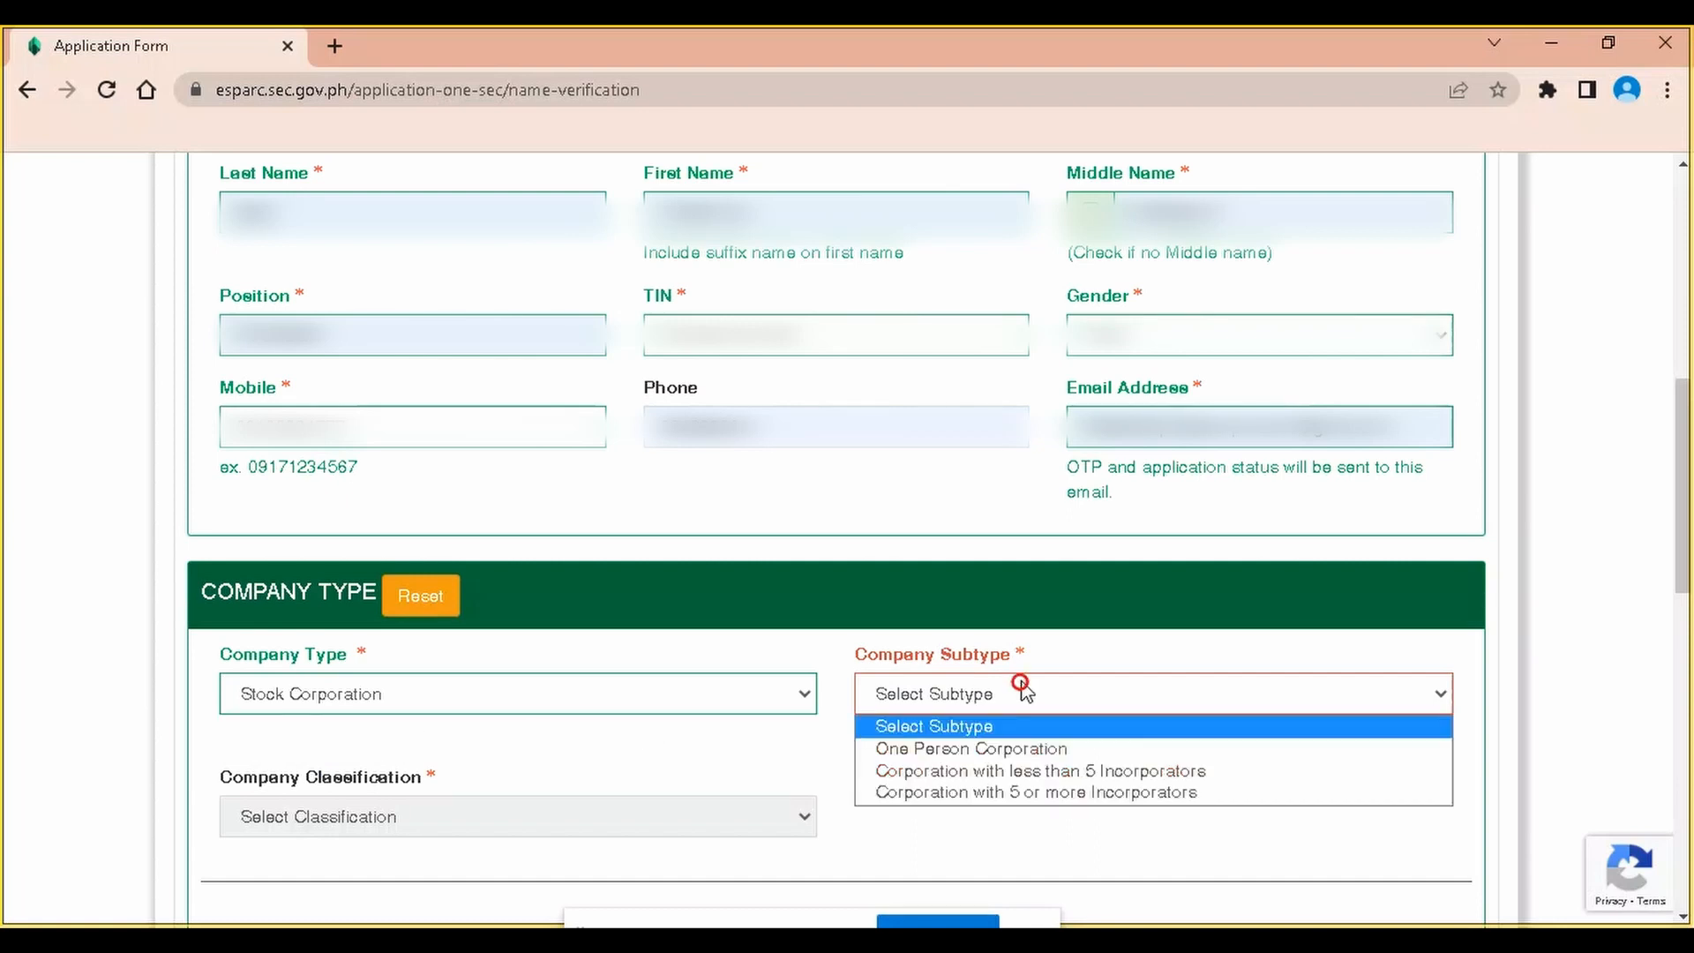
left_click(1010, 767)
left_click(448, 783)
left_click(448, 784)
left_click(988, 783)
left_click(988, 783)
scroll(957, 804, "down", 3)
left_click(863, 665)
Choose Wholesale trading of goods as the primary industry
scroll(492, 741, "down", 3)
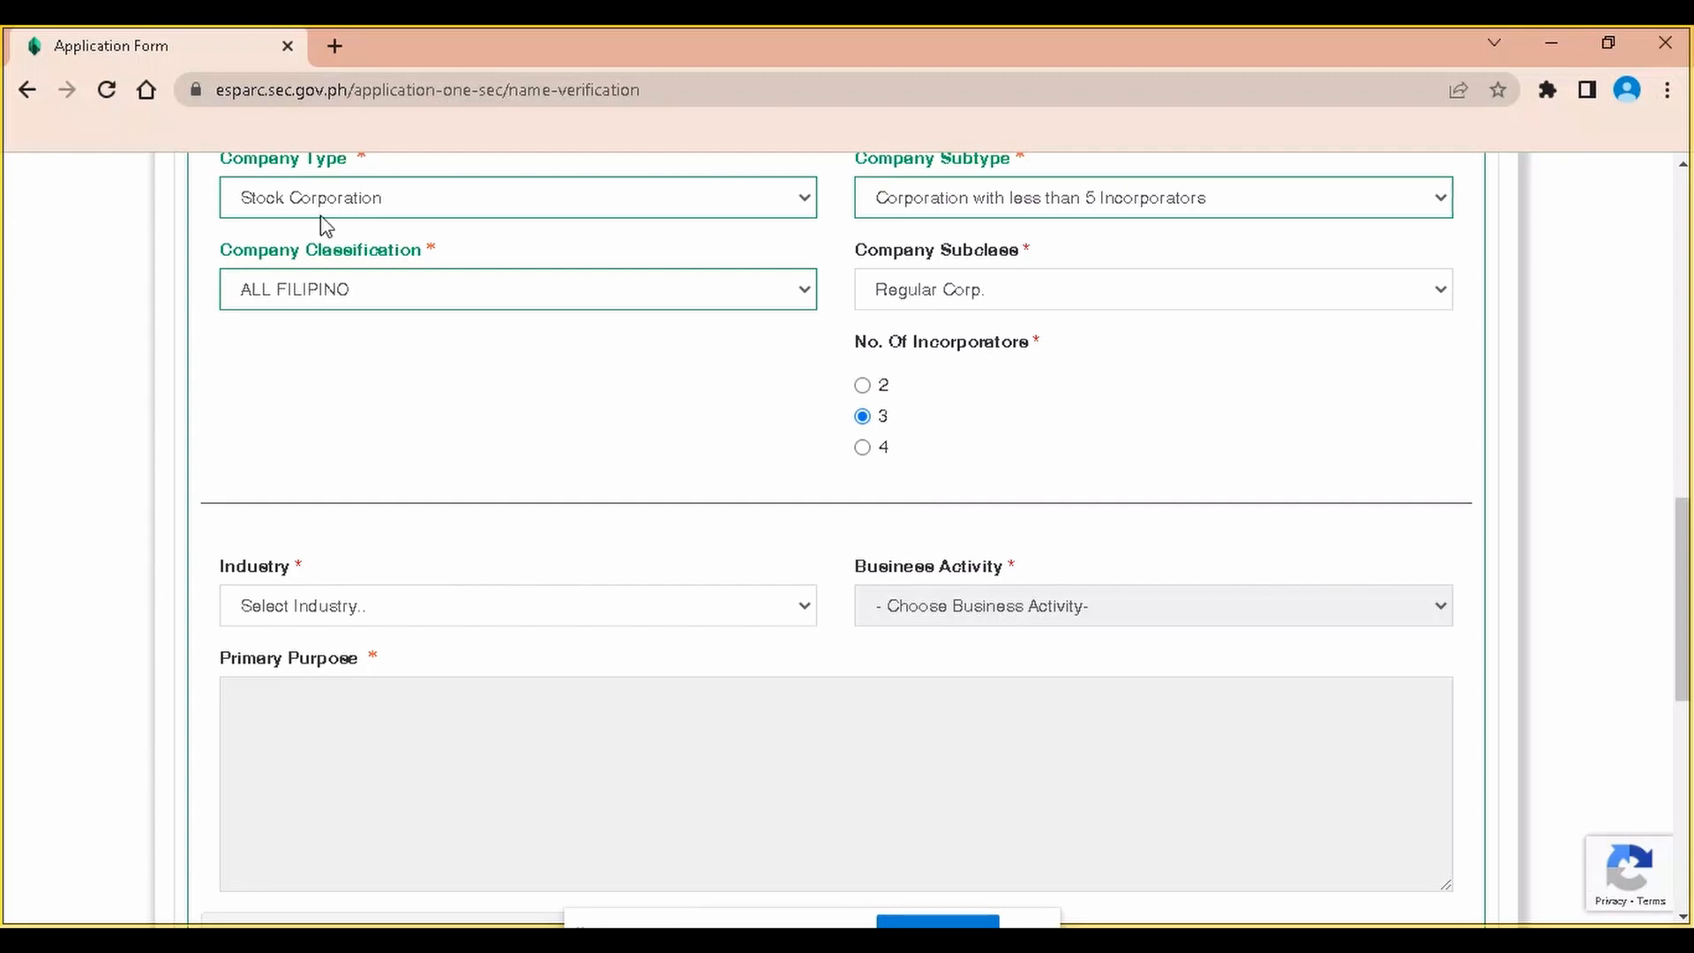
left_click(412, 610)
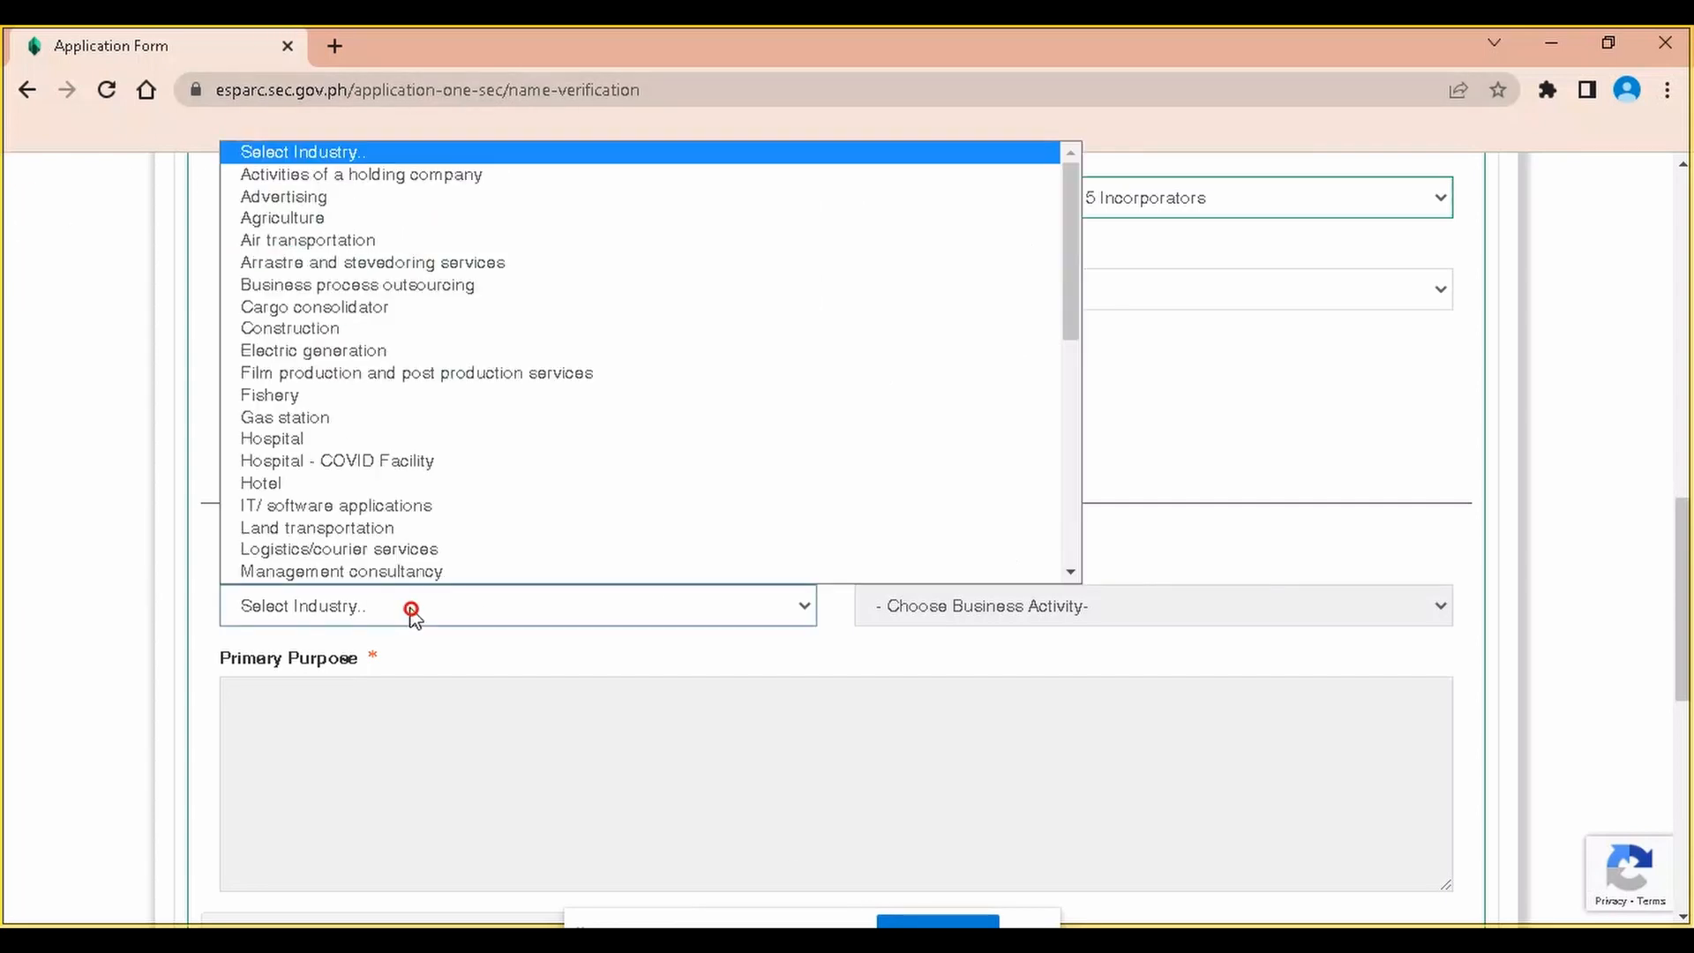
scroll(582, 381, "down", 5)
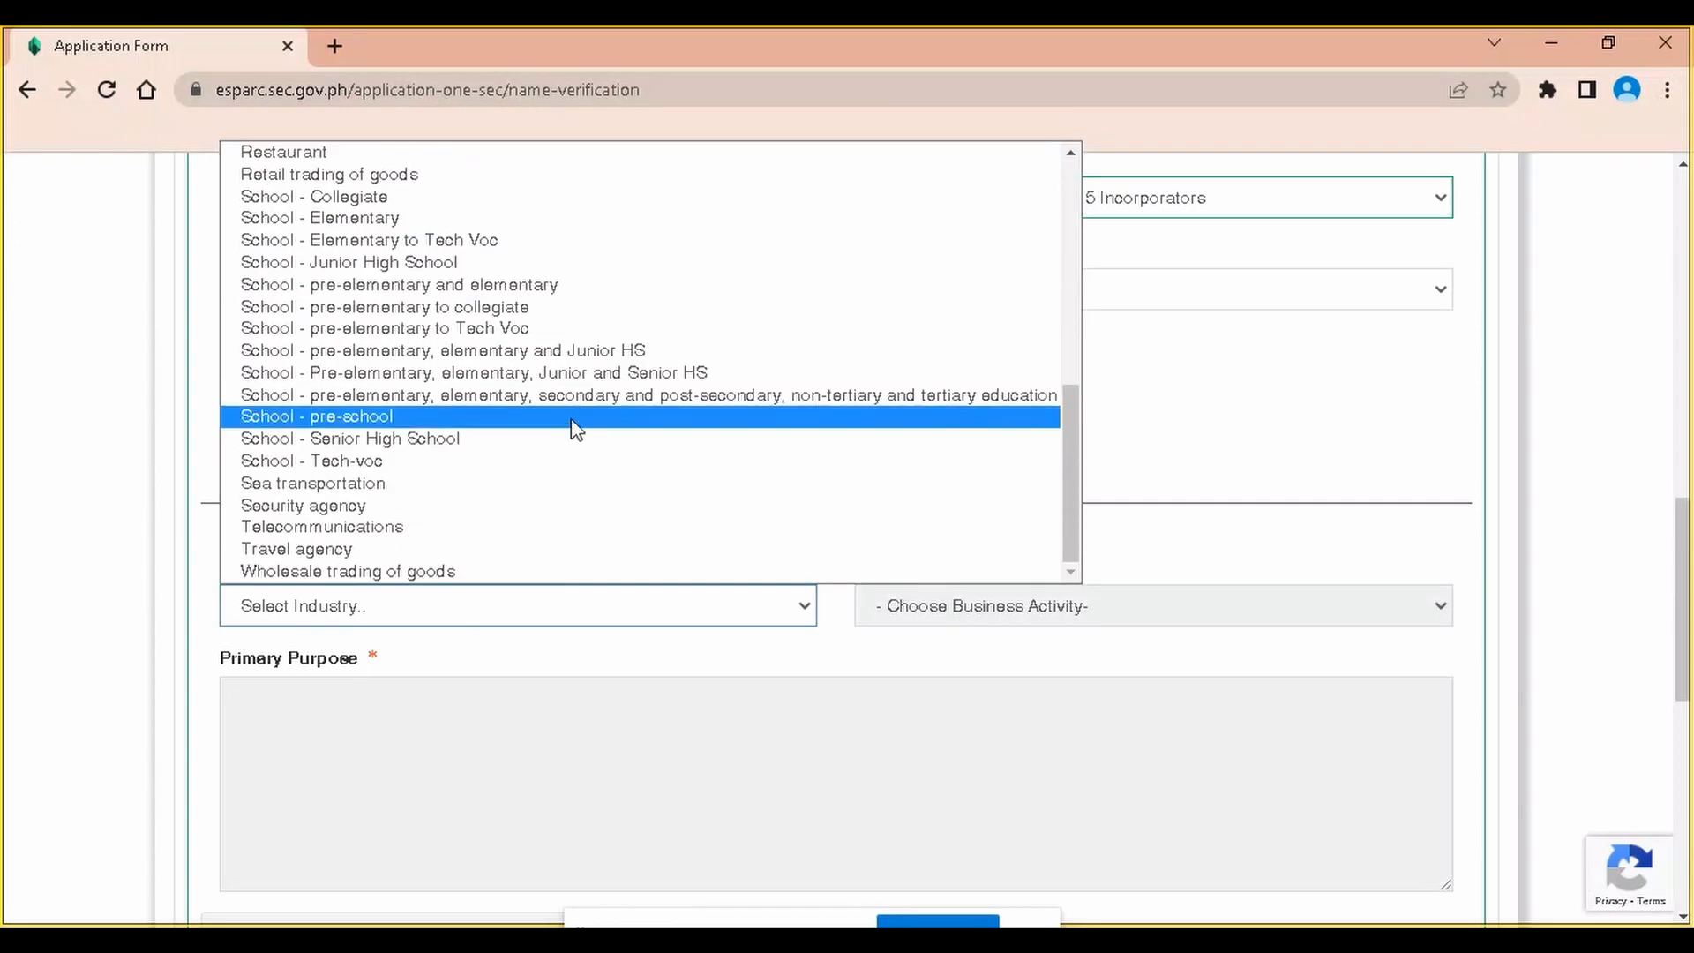
scroll(576, 432, "up", 10)
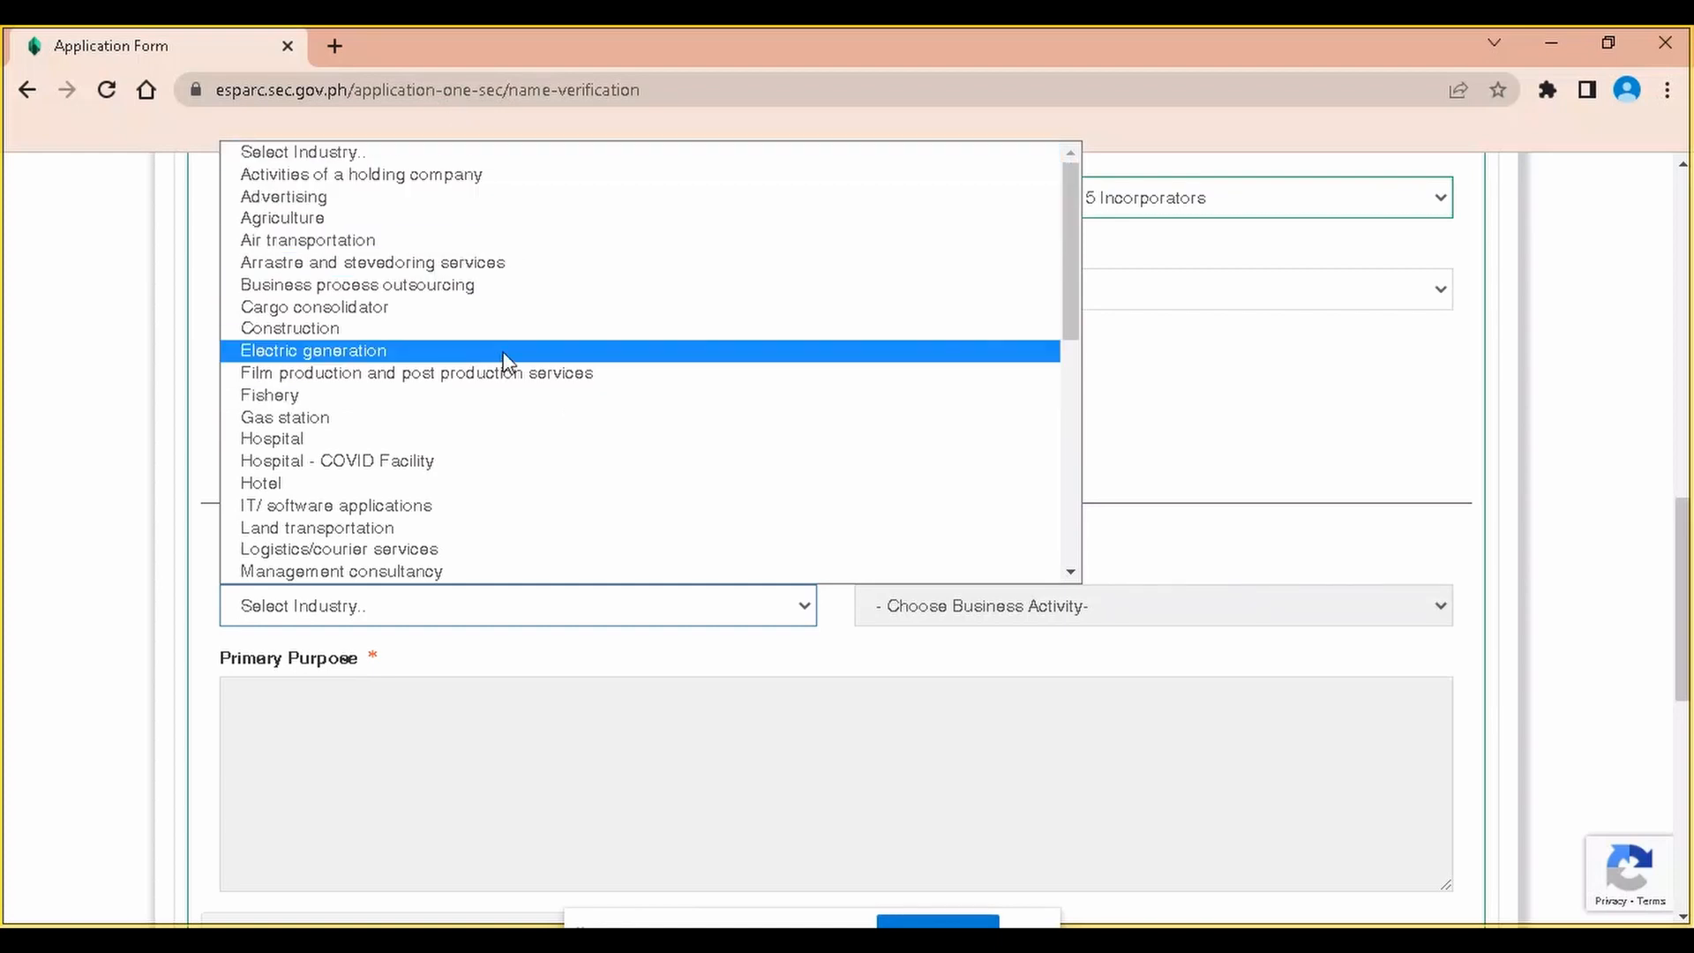
scroll(508, 379, "down", 10)
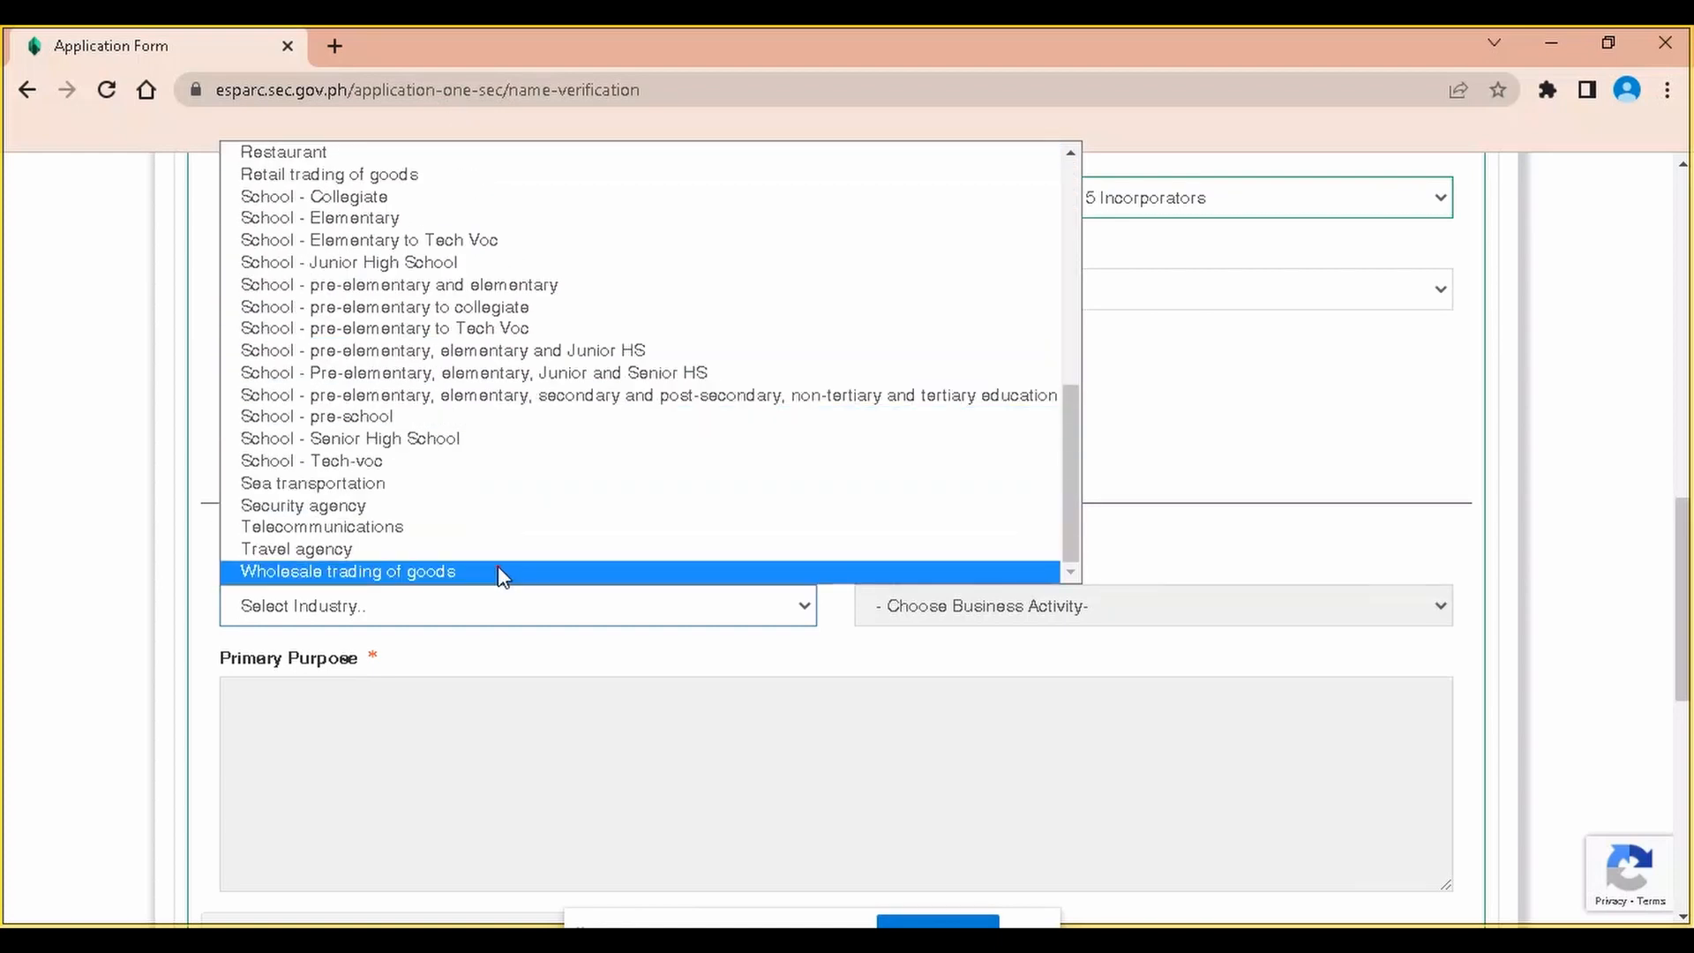
left_click(497, 571)
scroll(378, 665, "down", 4)
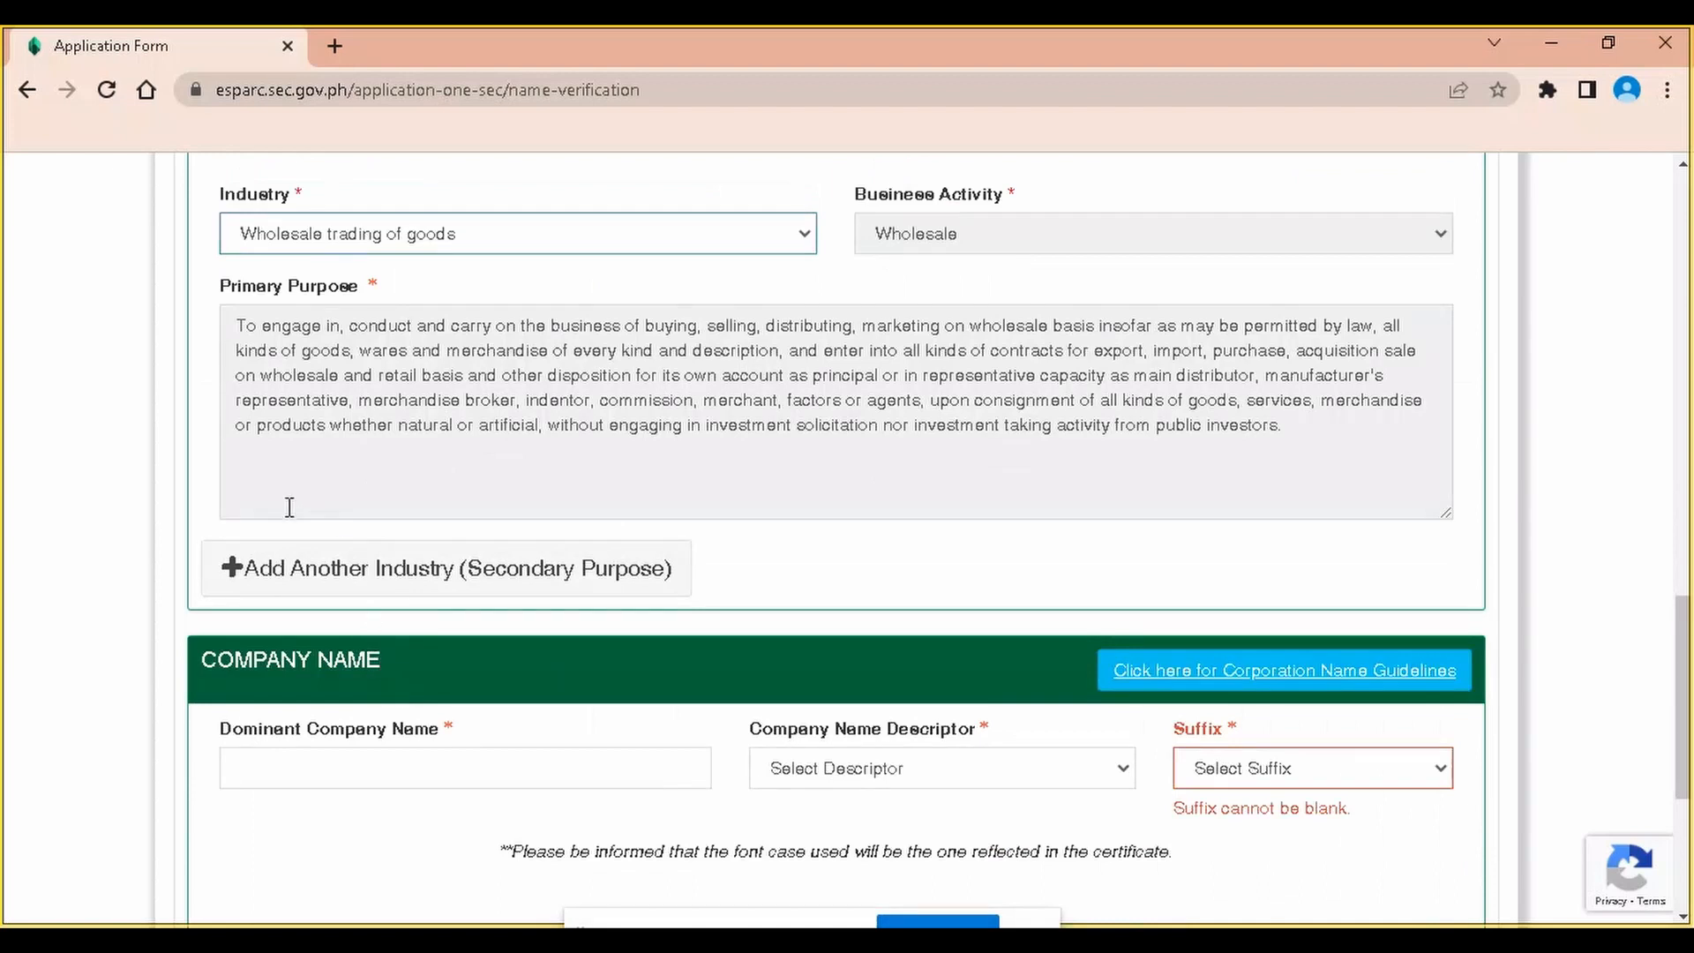
Add Retail trading of goods as the first secondary industry
left_click(291, 567)
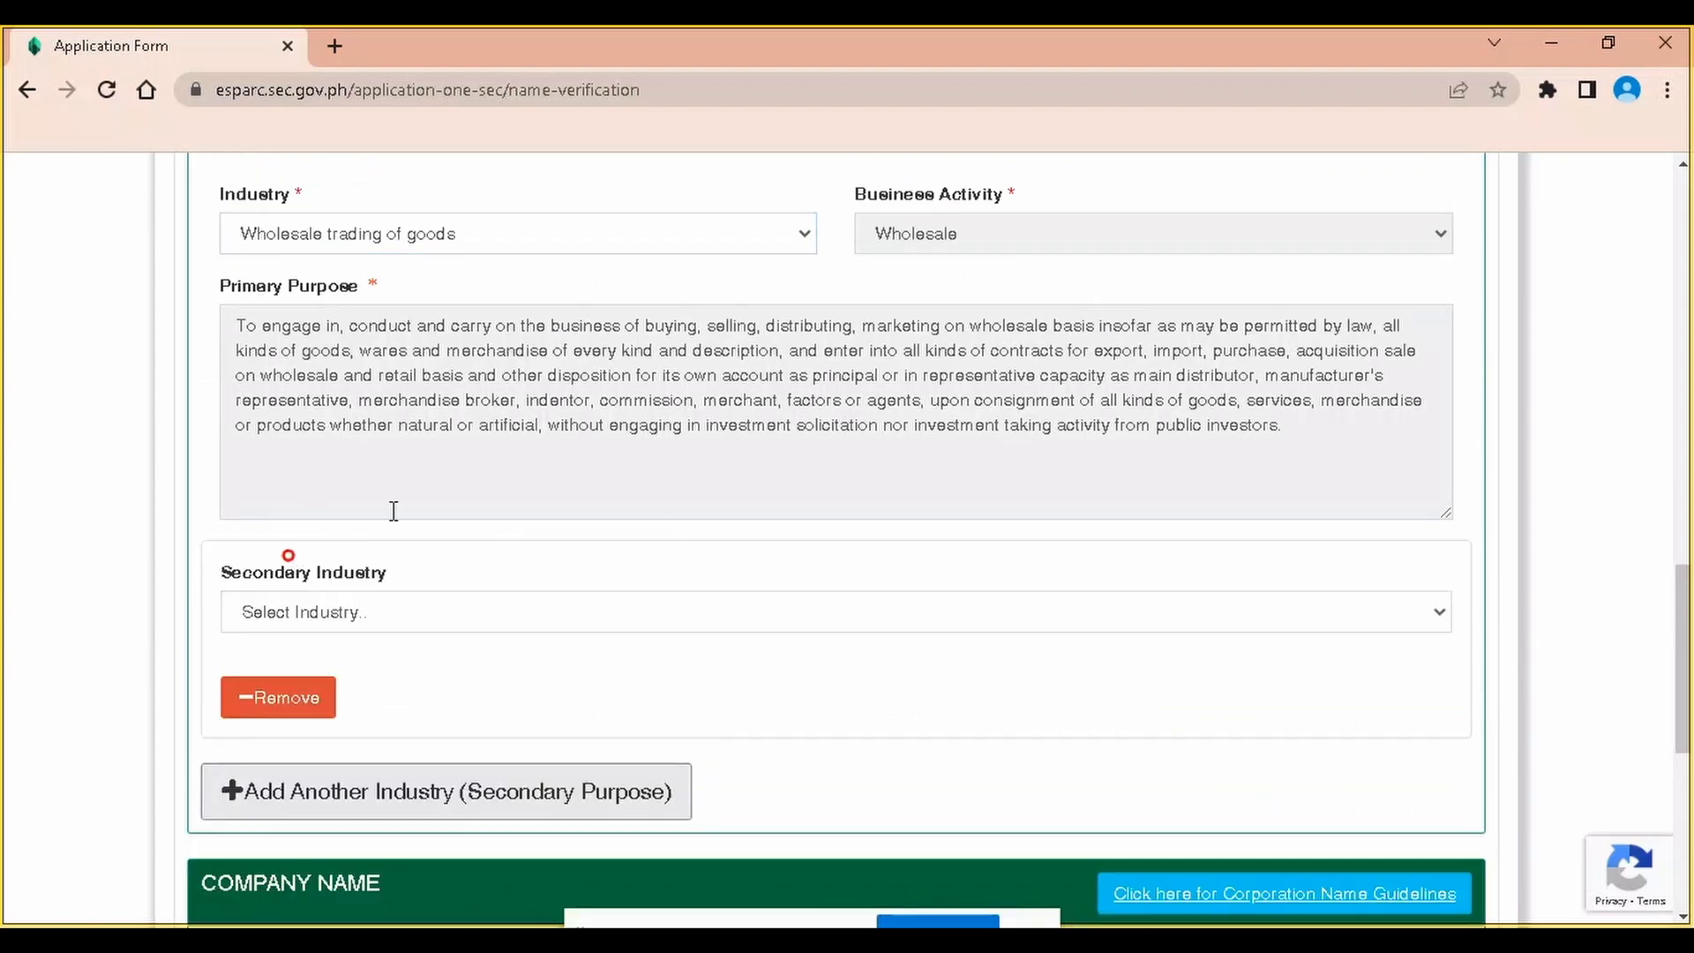
left_click(421, 621)
scroll(415, 353, "down", 6)
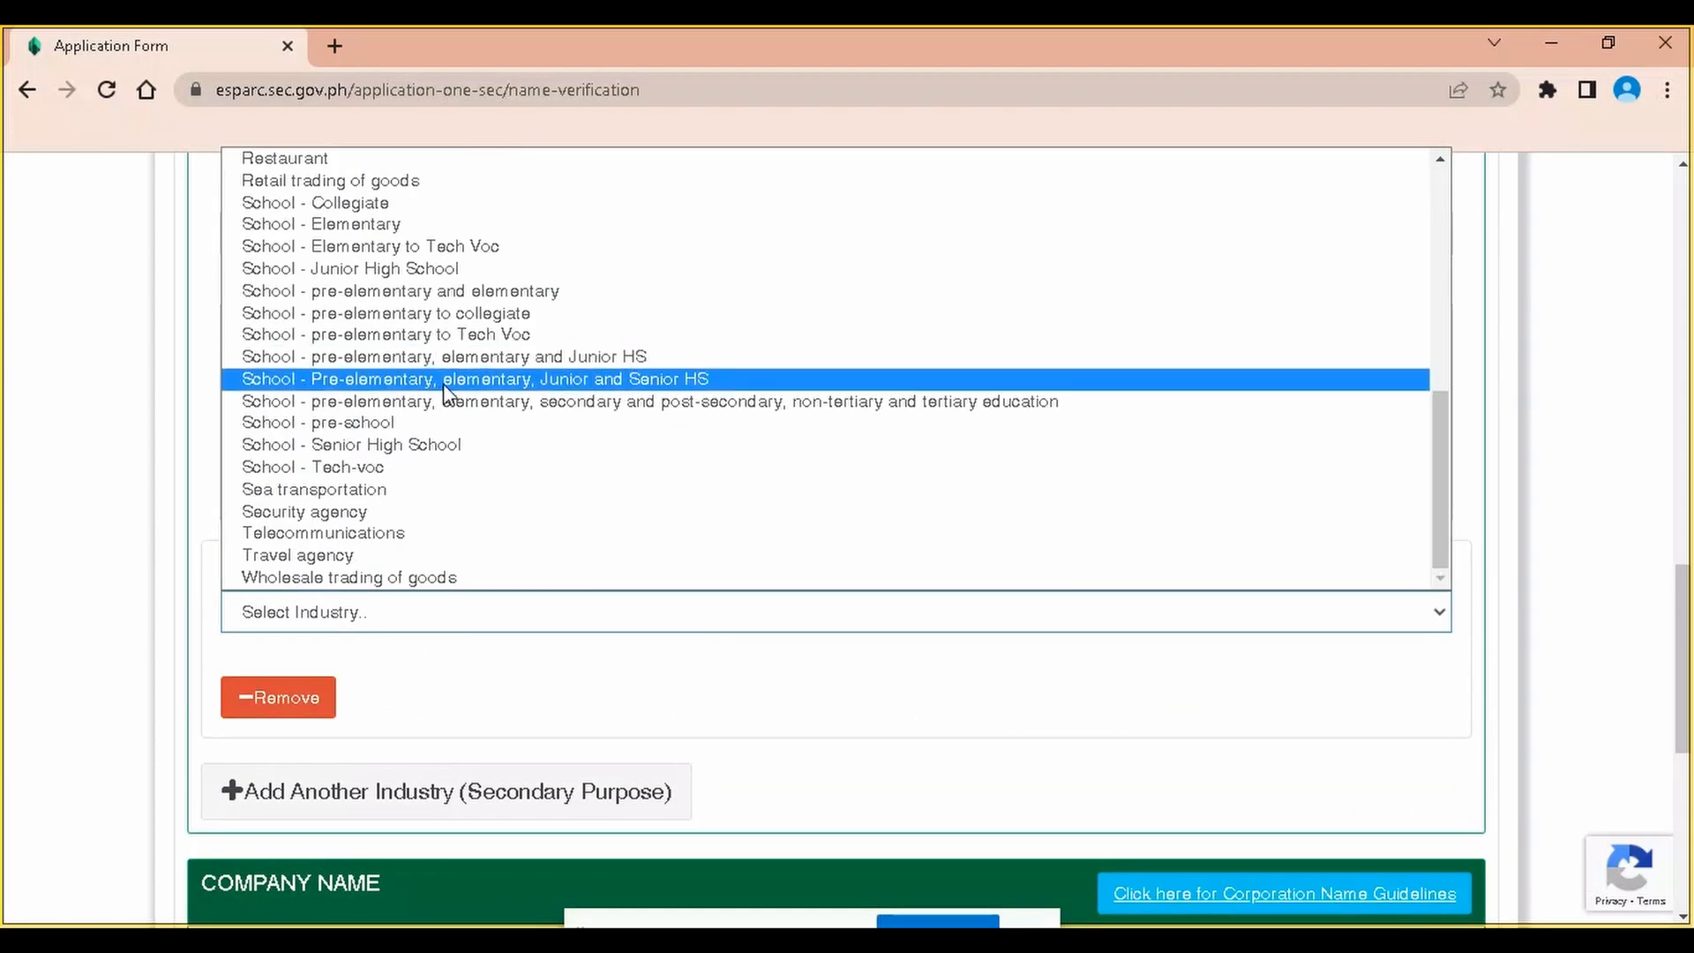
scroll(446, 503, "up", 6)
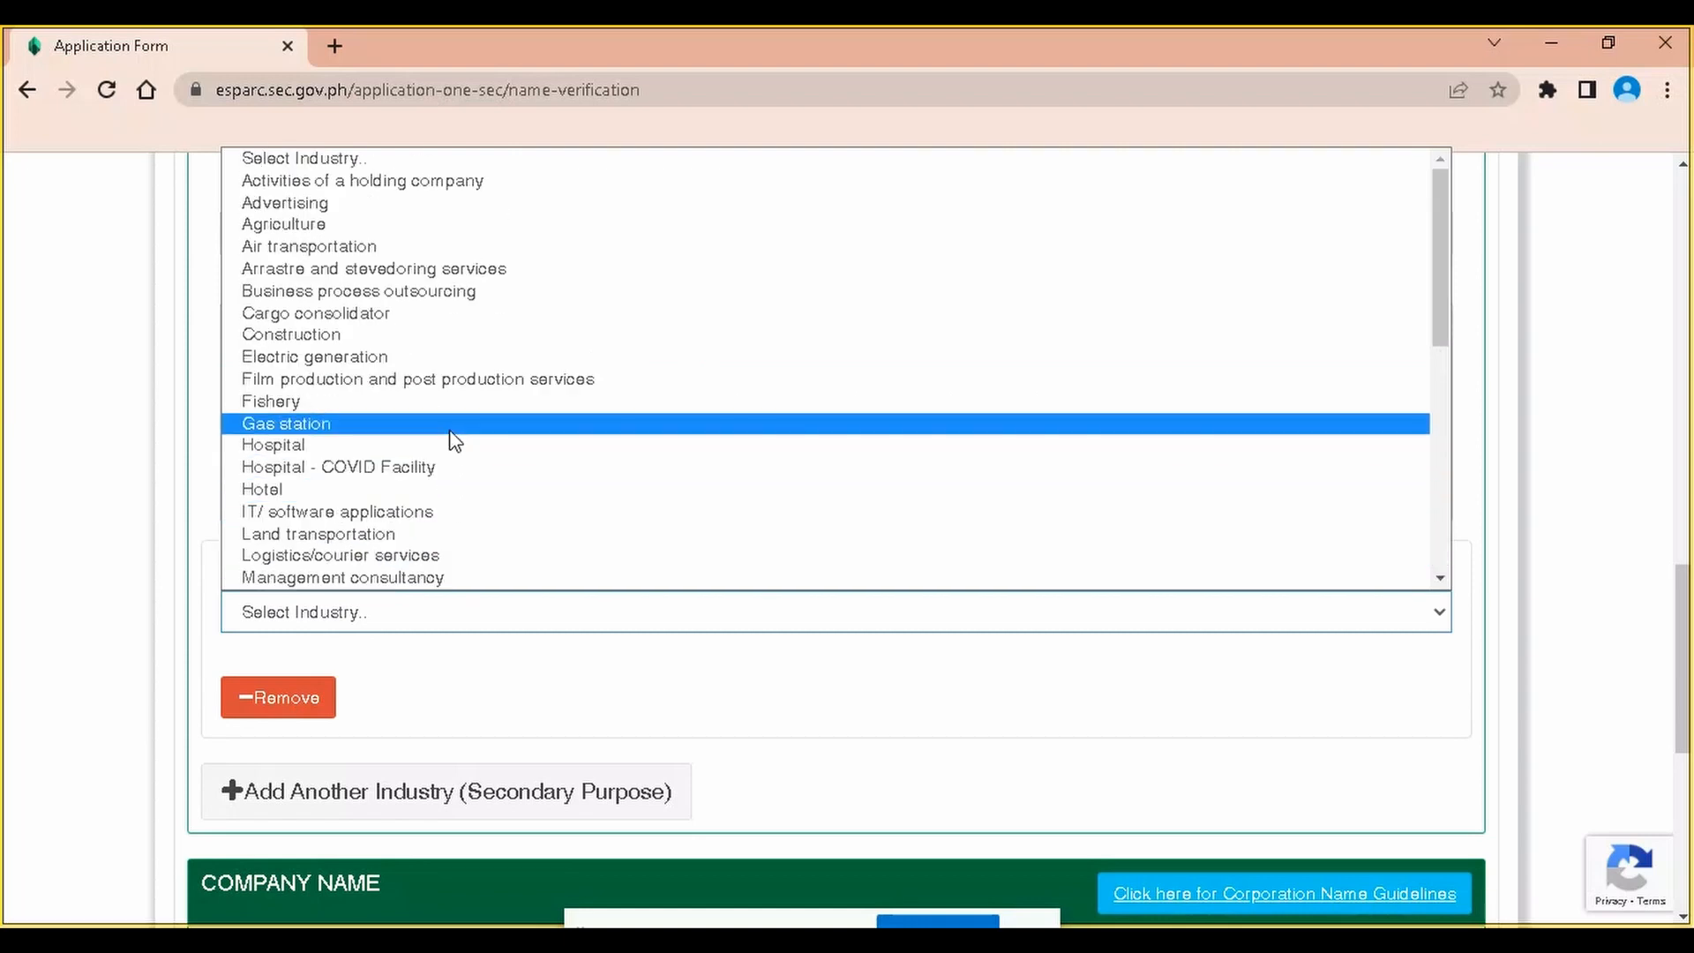
scroll(453, 436, "down", 3)
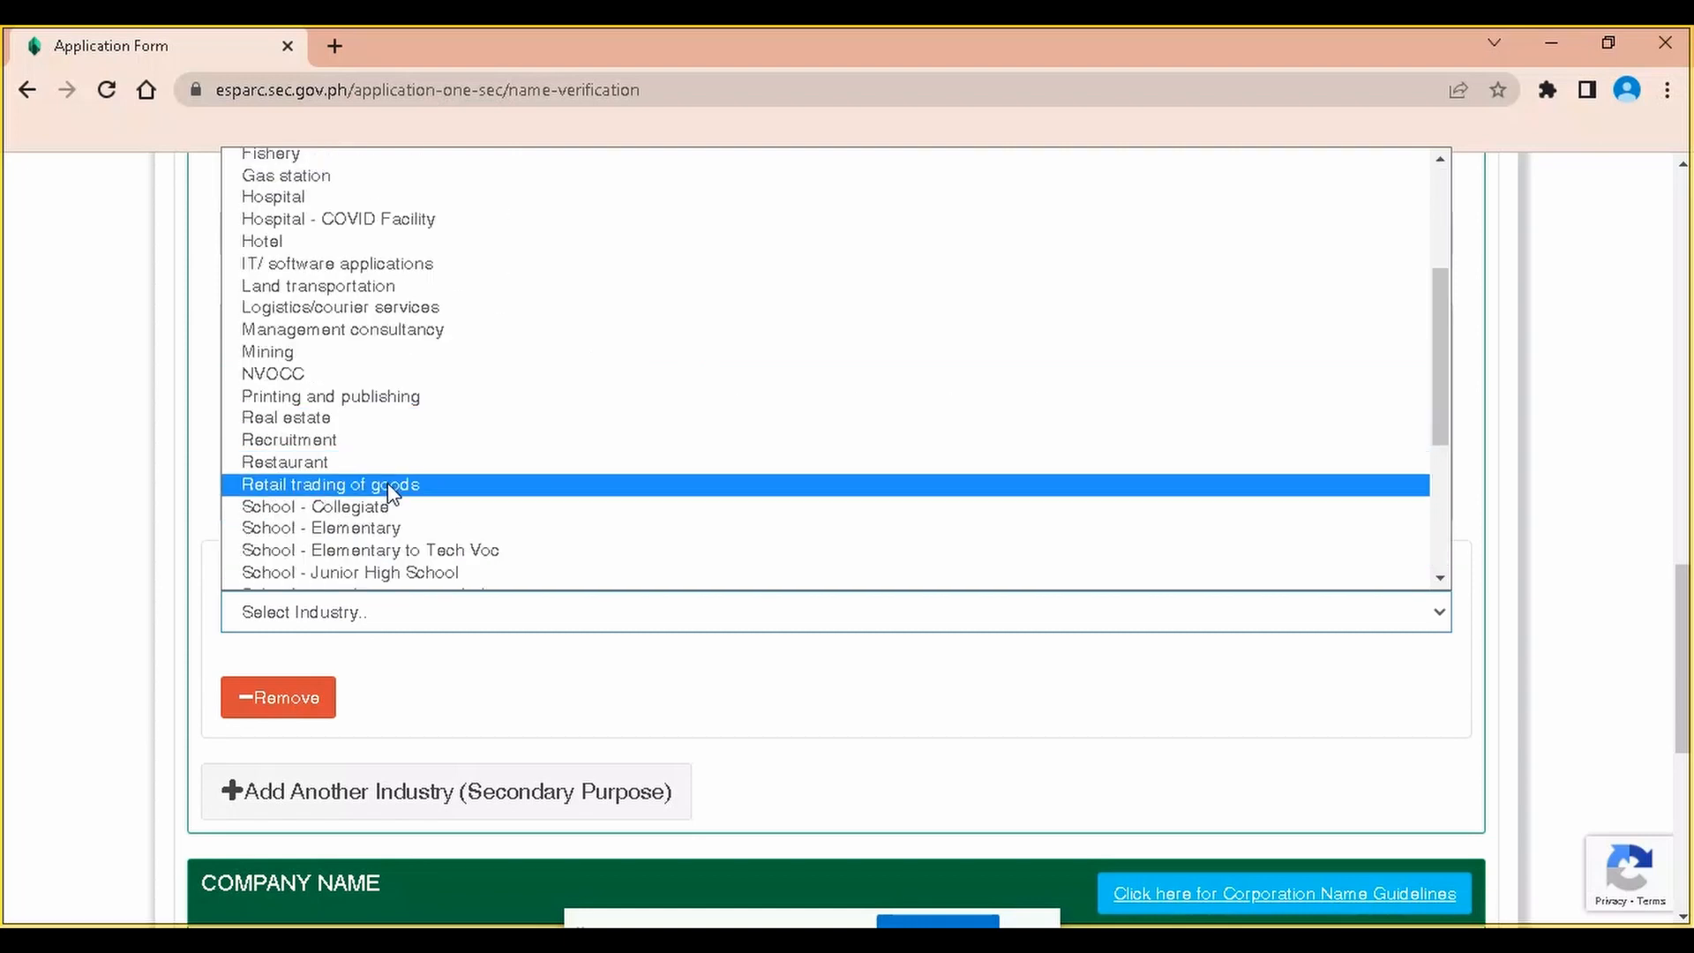
left_click(412, 486)
scroll(484, 567, "down", 3)
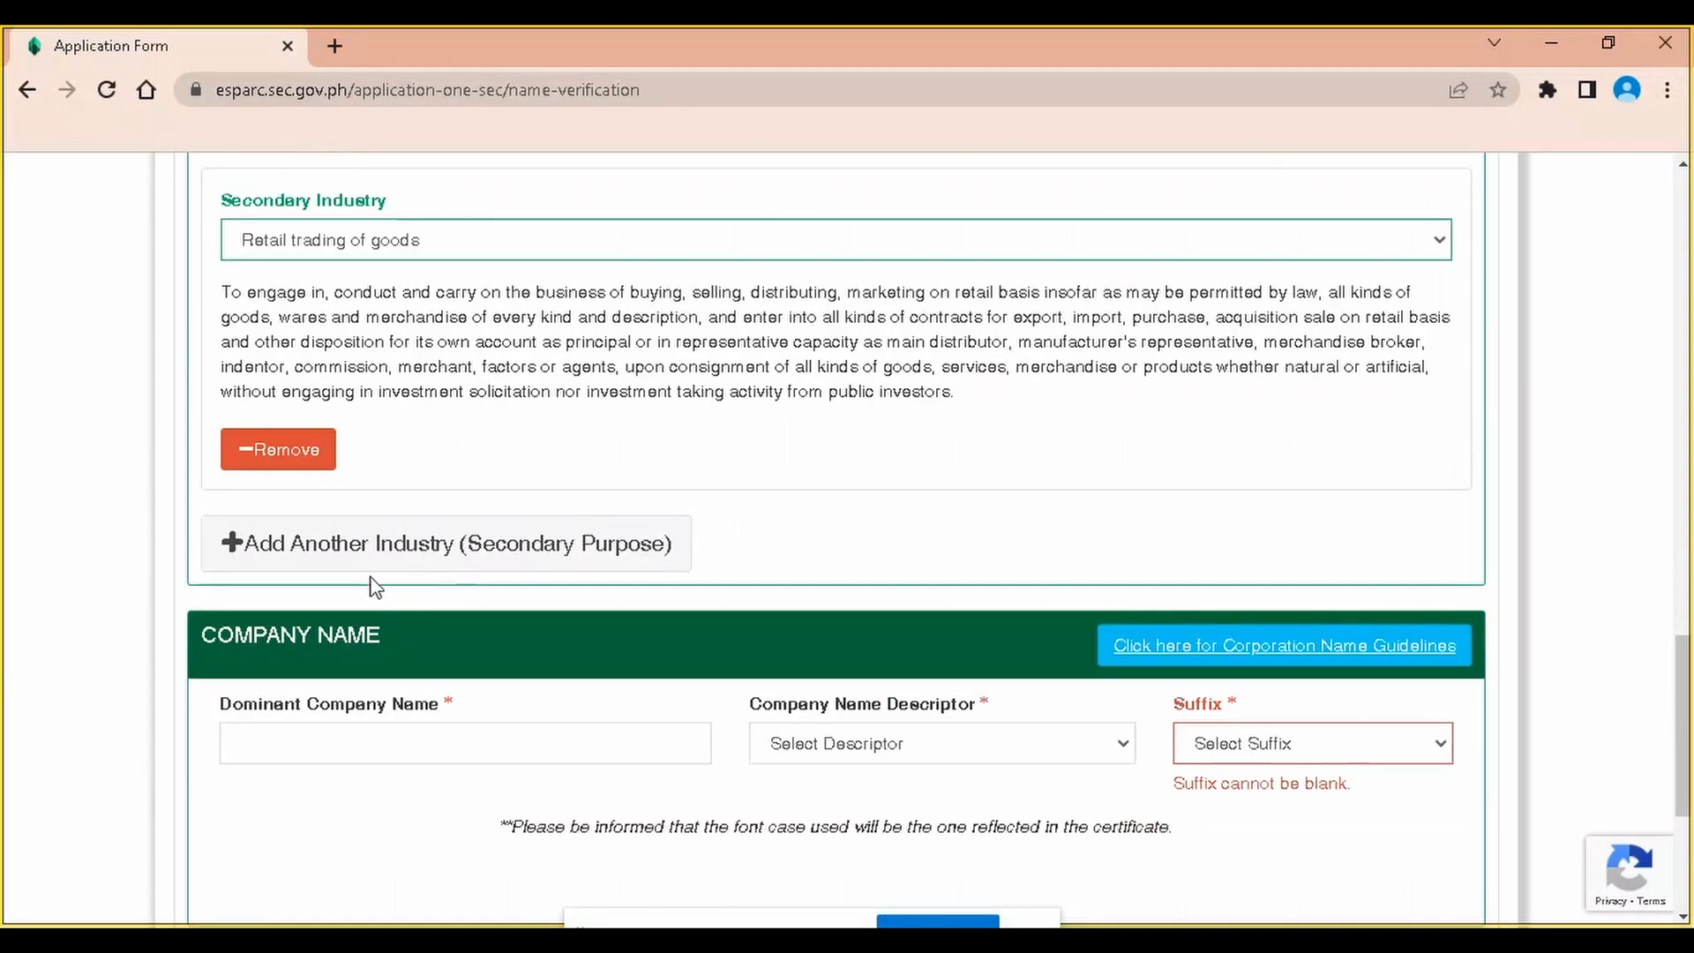
Add a second secondary industry entry set to Logistics/courier services
left_click(435, 556)
scroll(416, 483, "down", 2)
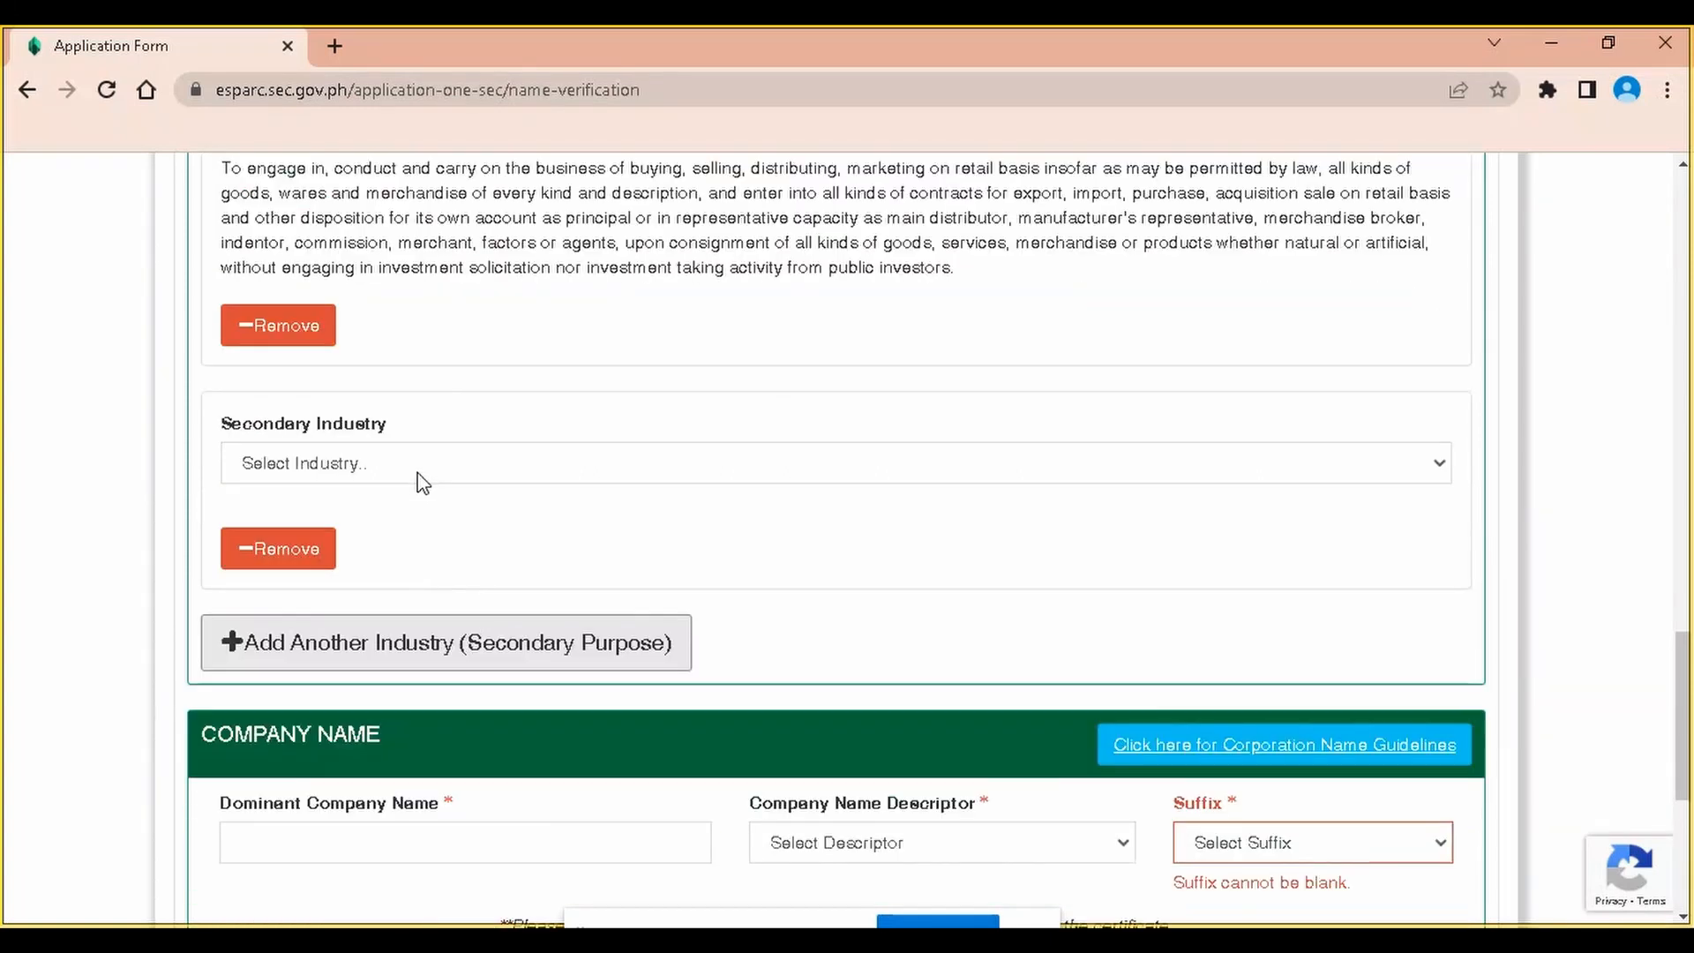
scroll(1279, 367, "up", 5)
scroll(575, 552, "down", 8)
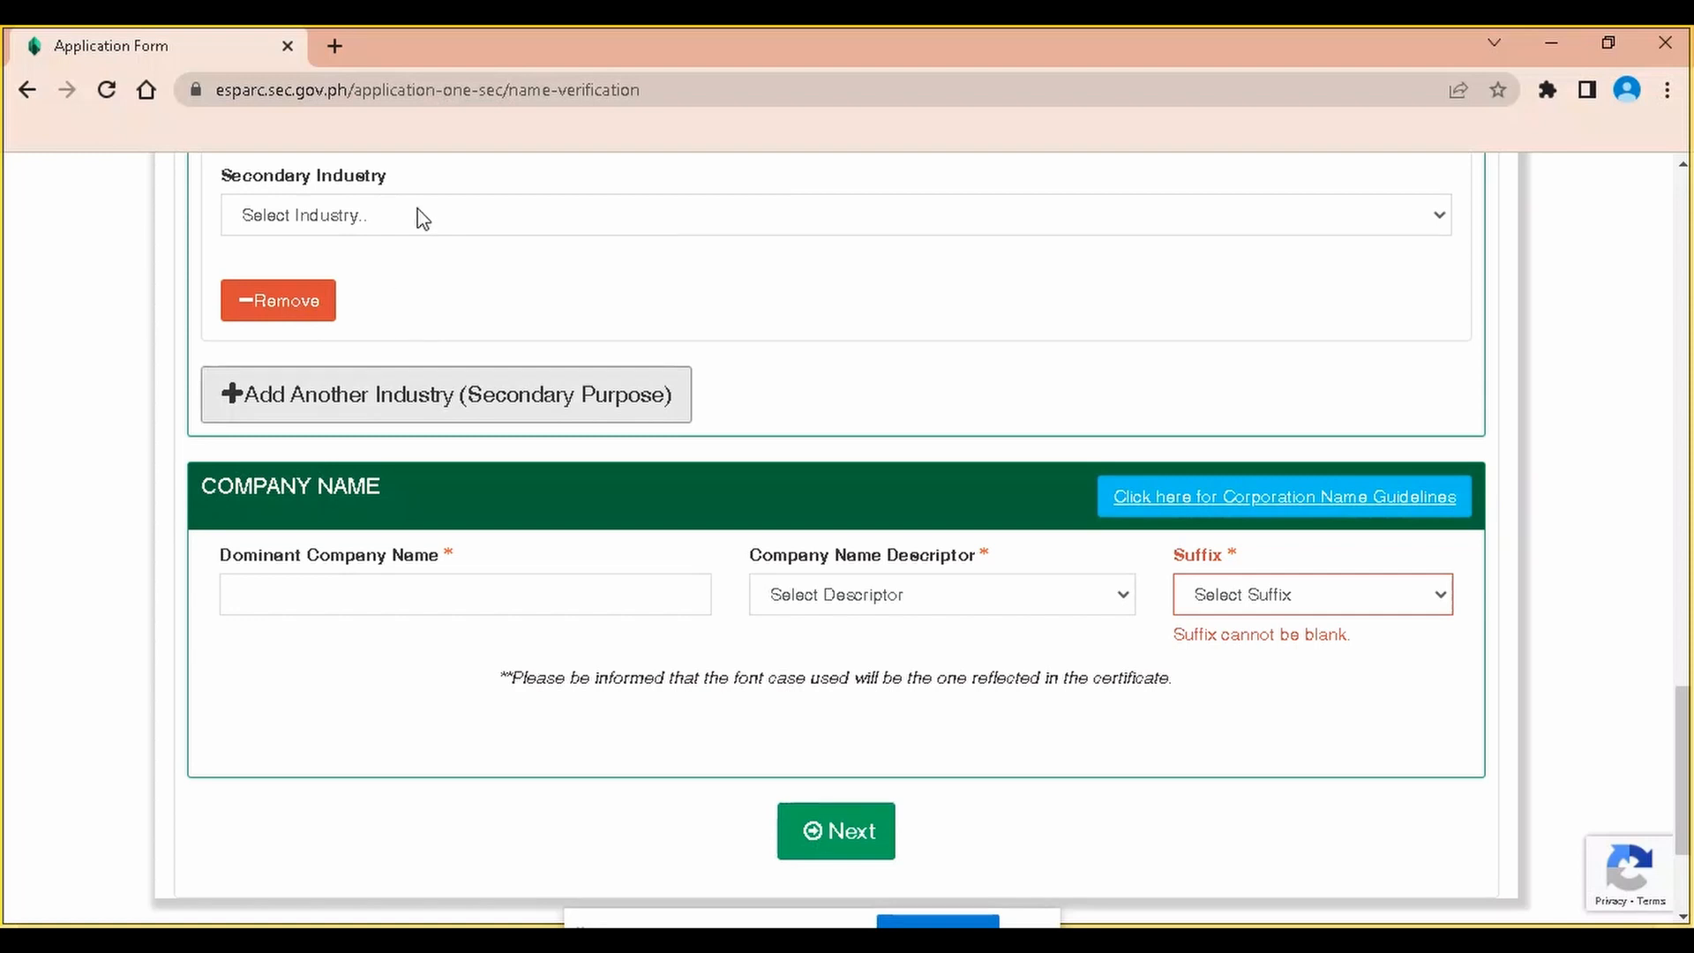
left_click(419, 221)
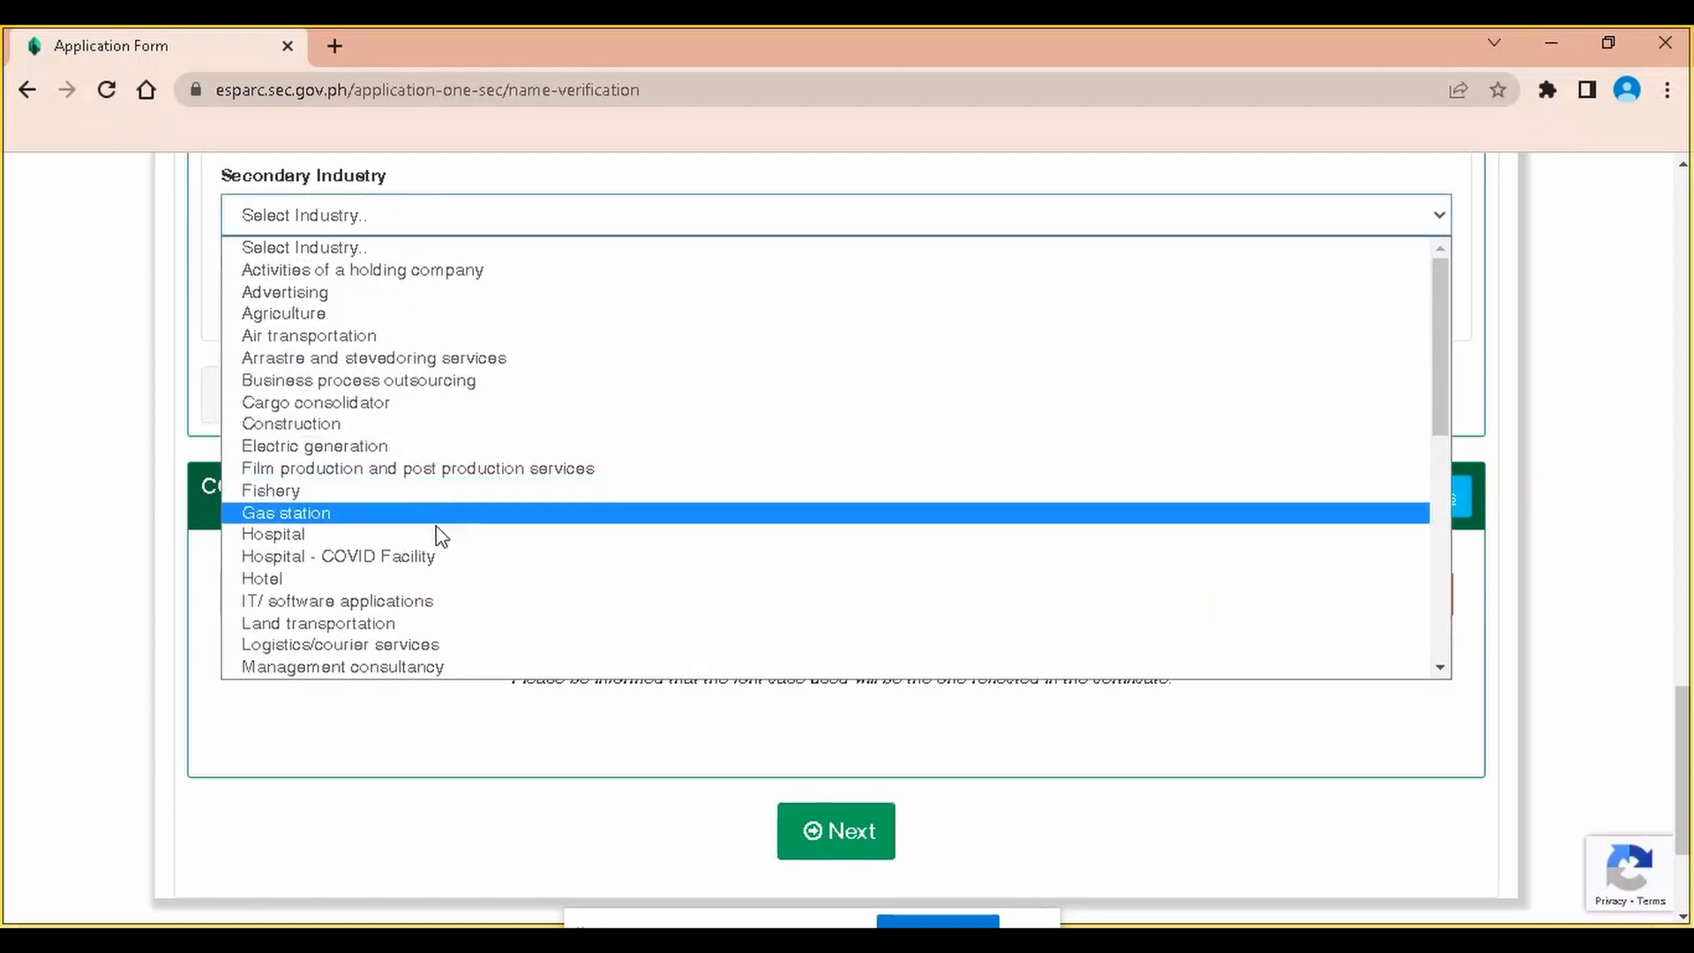
scroll(441, 521, "down", 6)
scroll(435, 405, "up", 3)
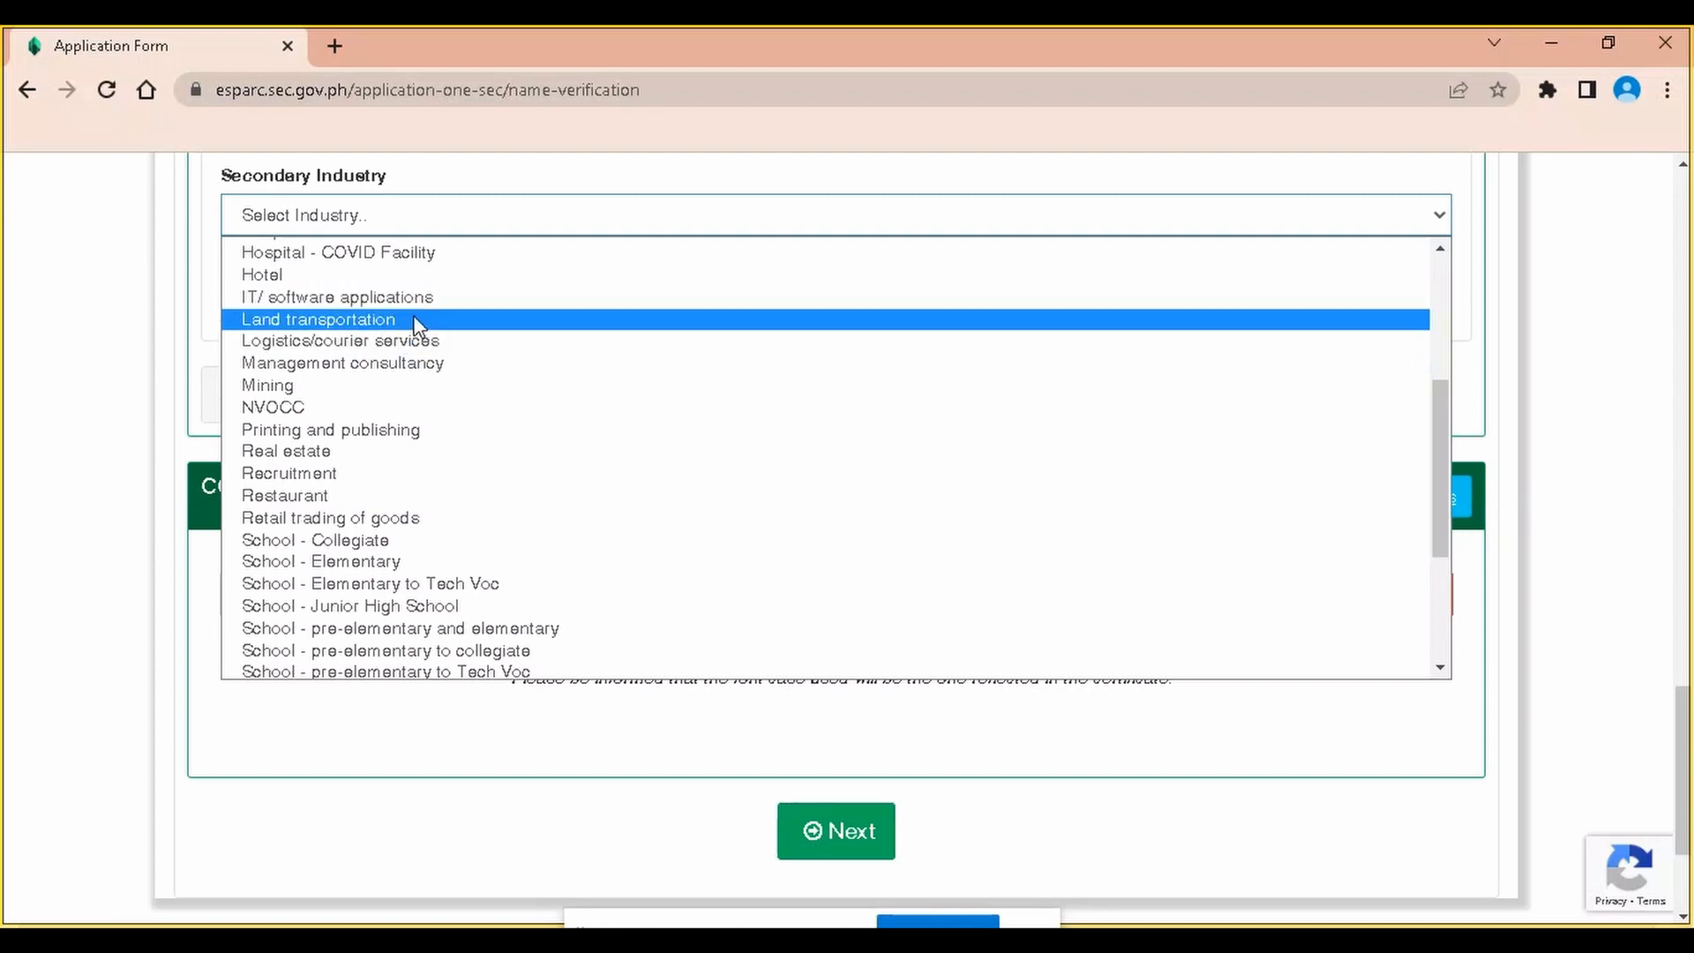
left_click(415, 341)
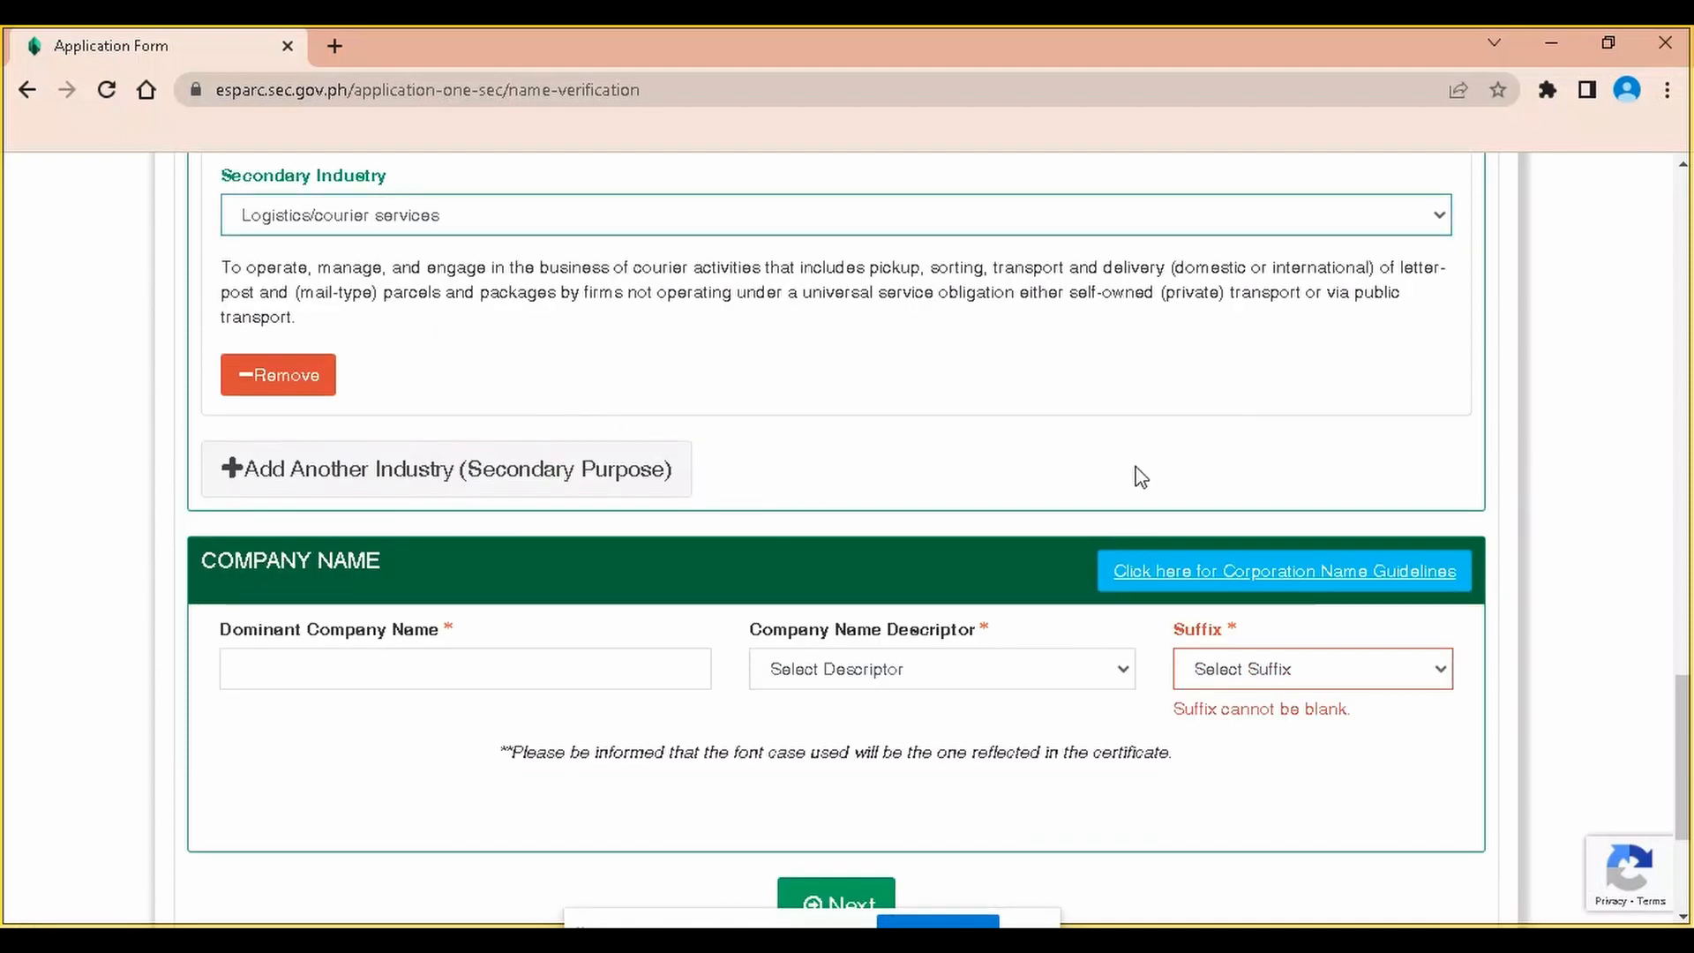
scroll(1140, 477, "down", 2)
scroll(1003, 574, "up", 1)
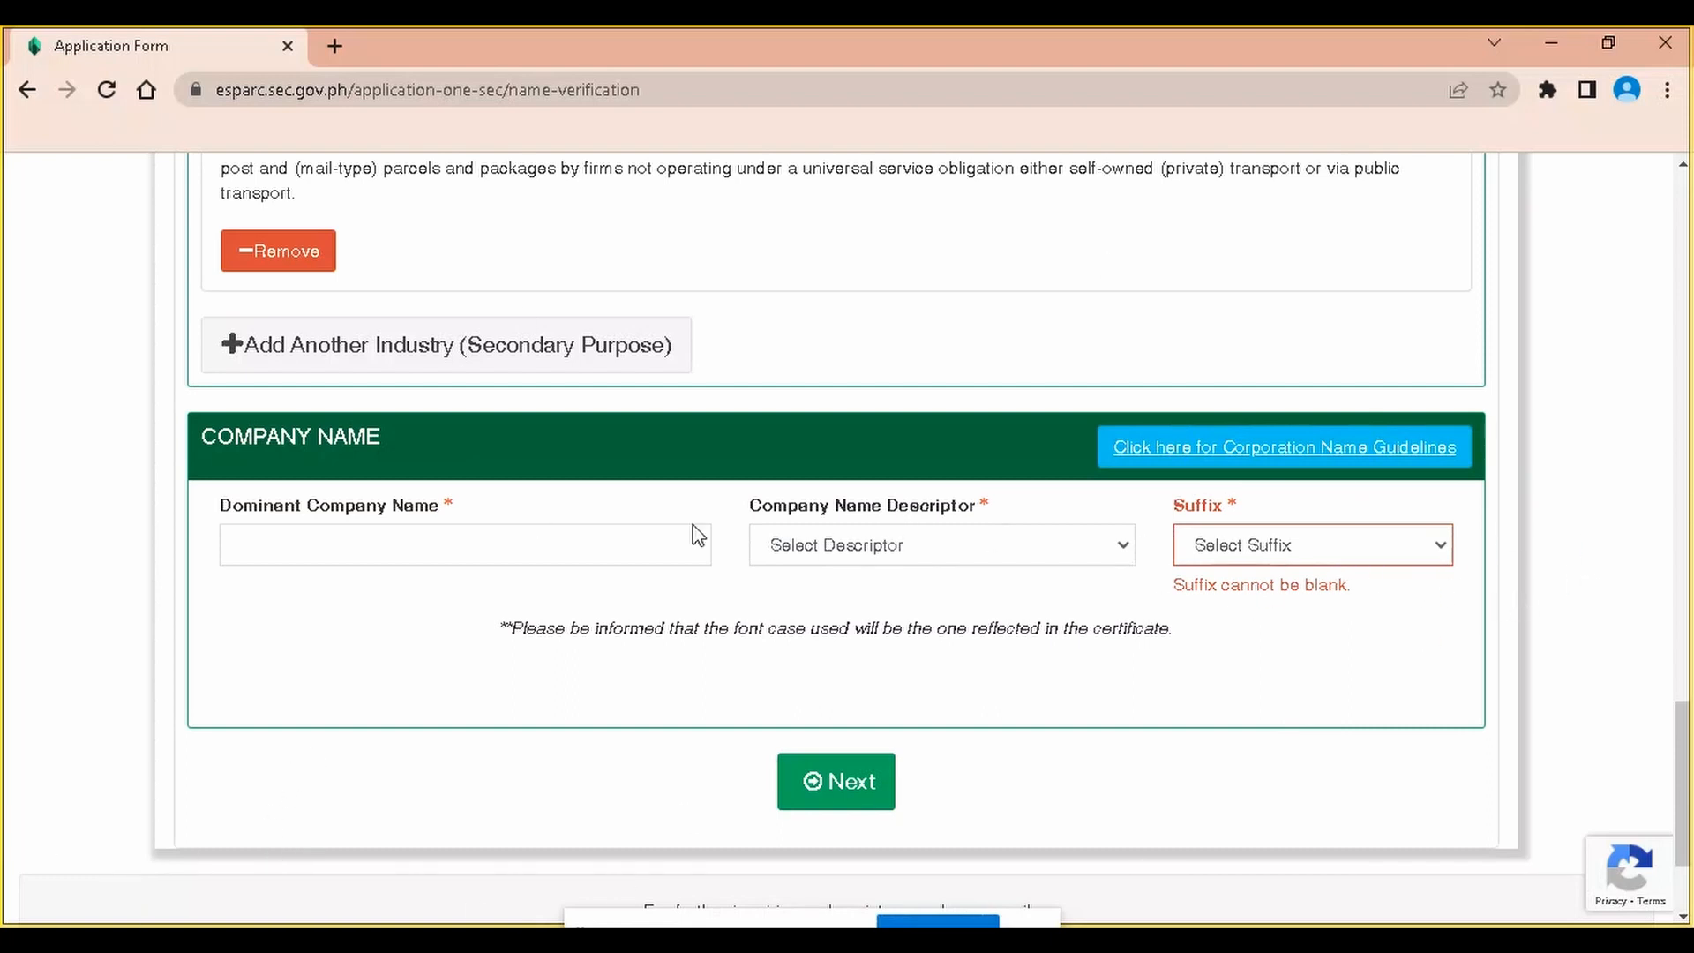
Fill the dominant company name with descriptor Enterprises and suffix Corporation
left_click(332, 531)
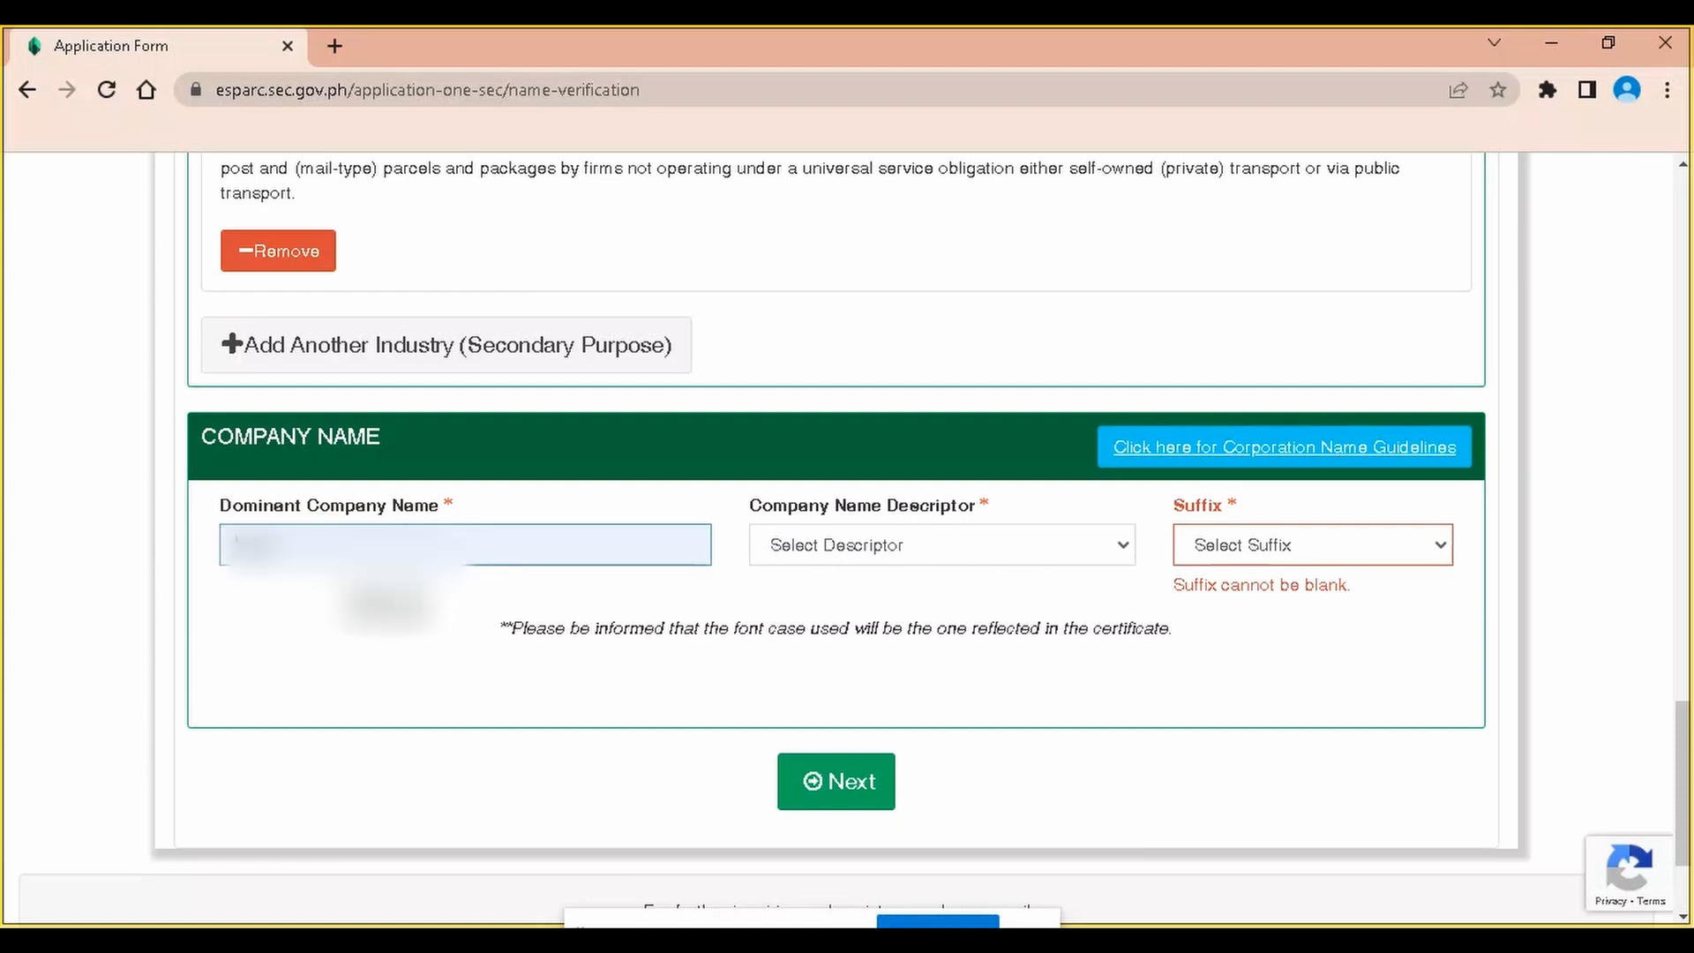
left_click(407, 598)
left_click(807, 547)
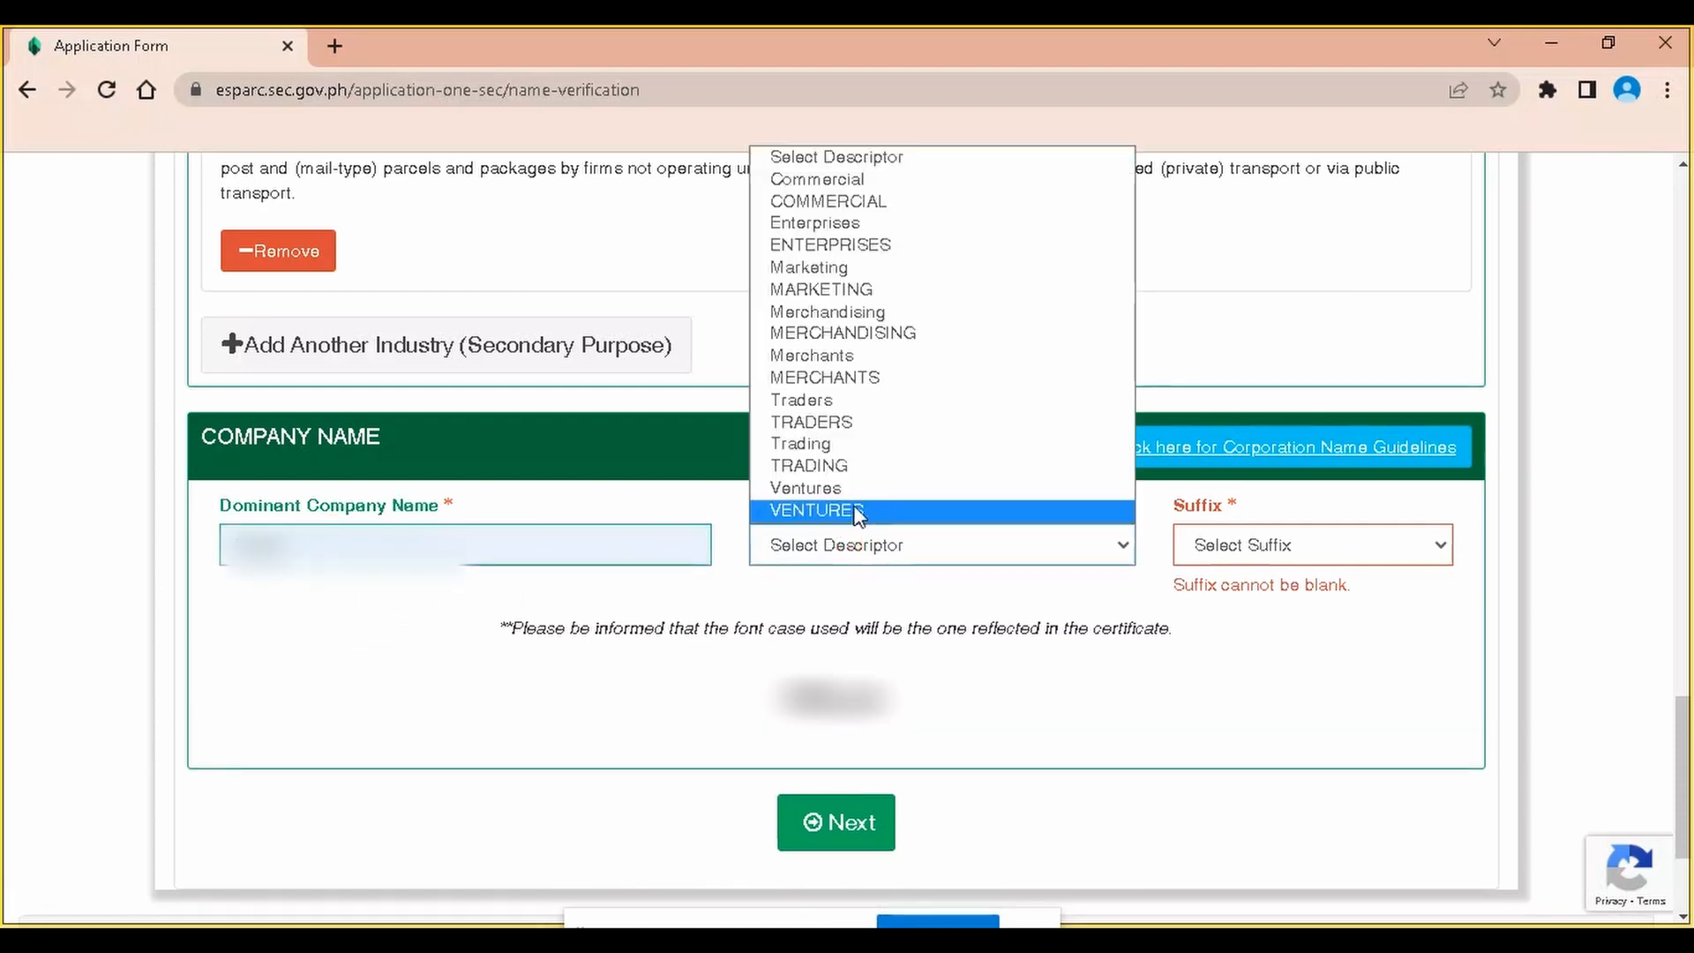
left_click(897, 222)
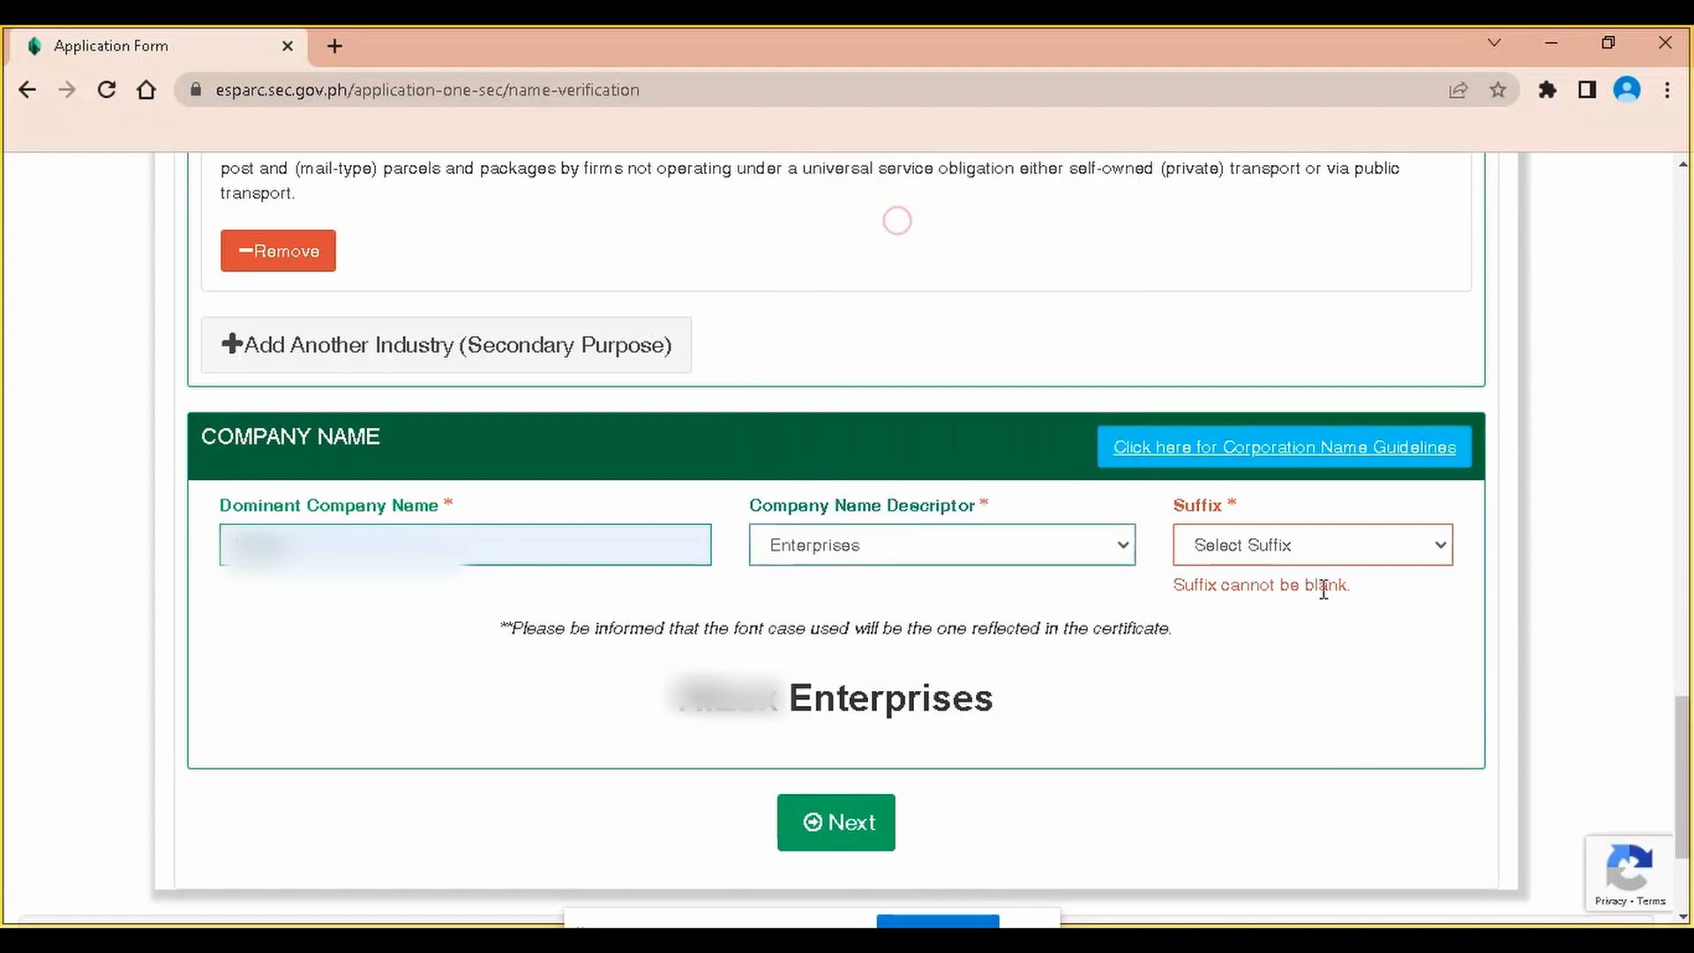
left_click(1328, 556)
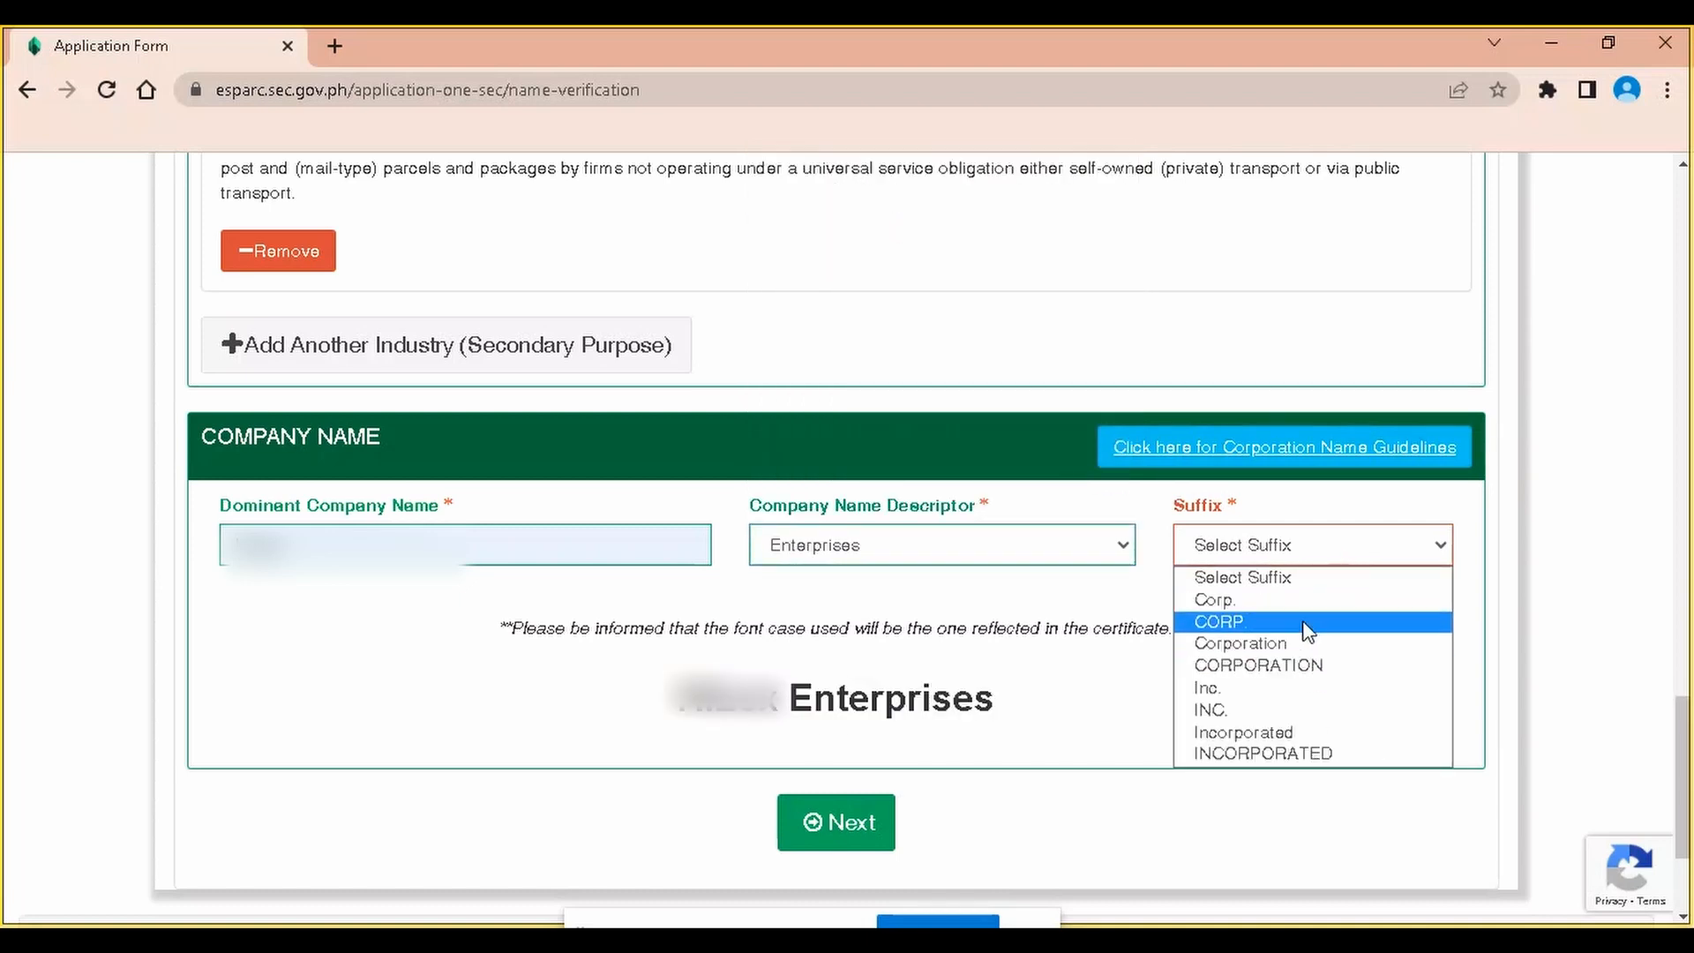
left_click(1302, 643)
Review the name verification form and submit it with Next
scroll(908, 547, "up", 5)
scroll(904, 468, "up", 15)
scroll(871, 435, "down", 5)
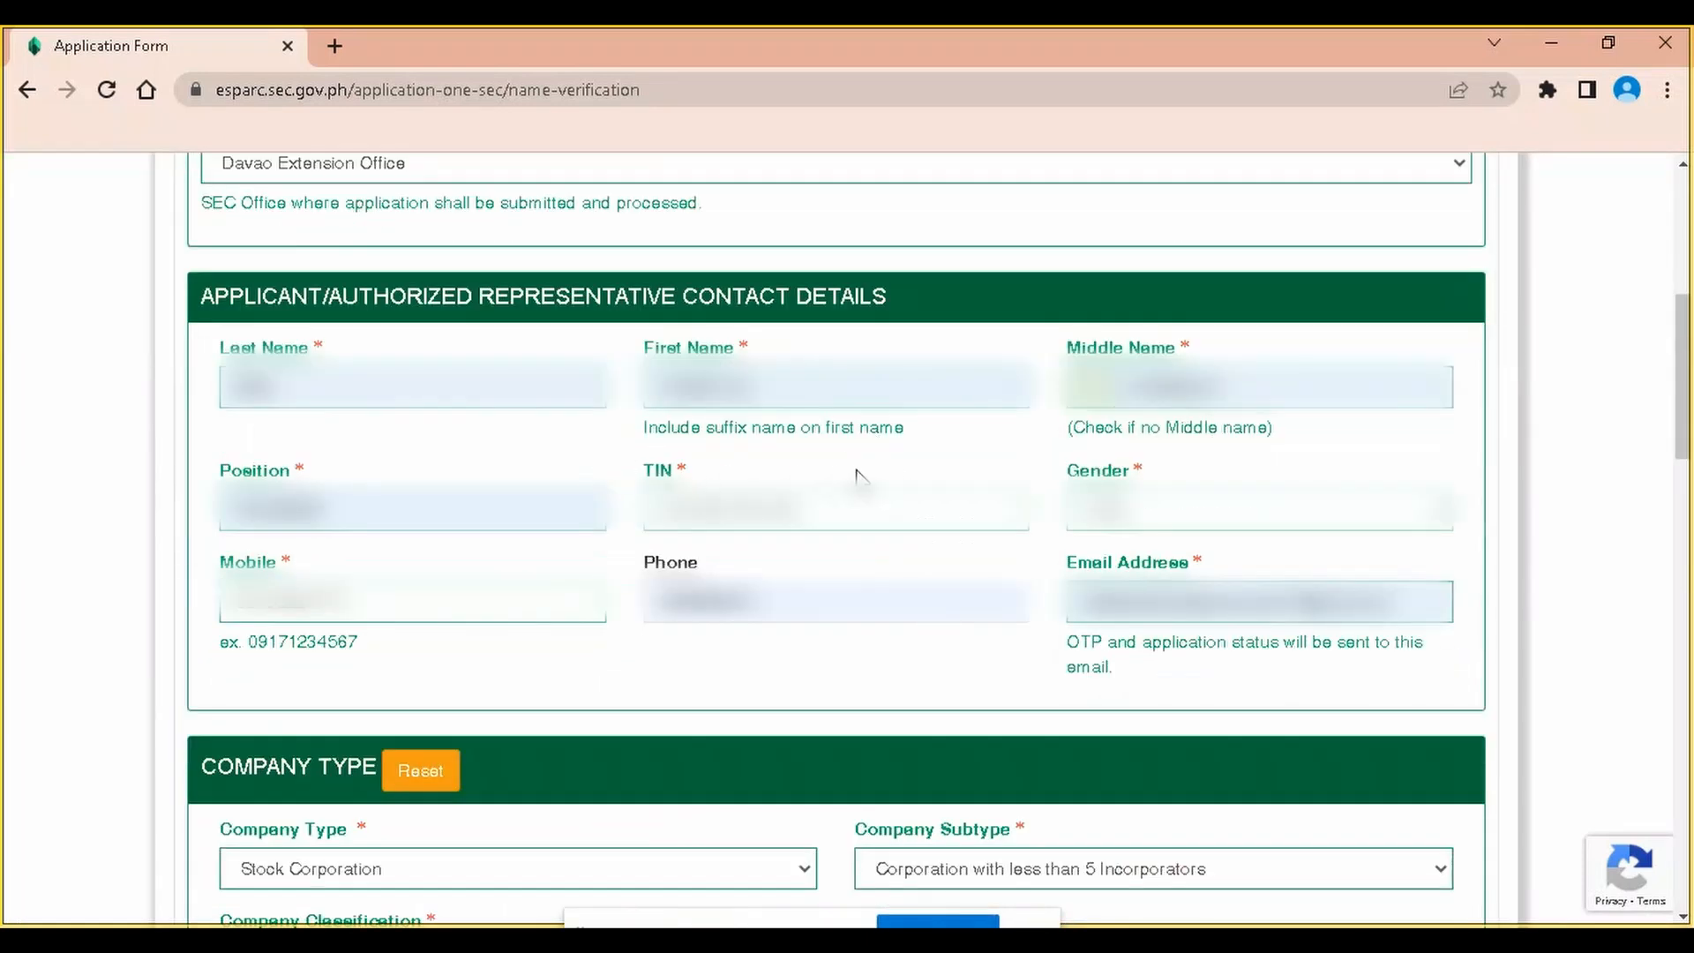
scroll(962, 494, "down", 3)
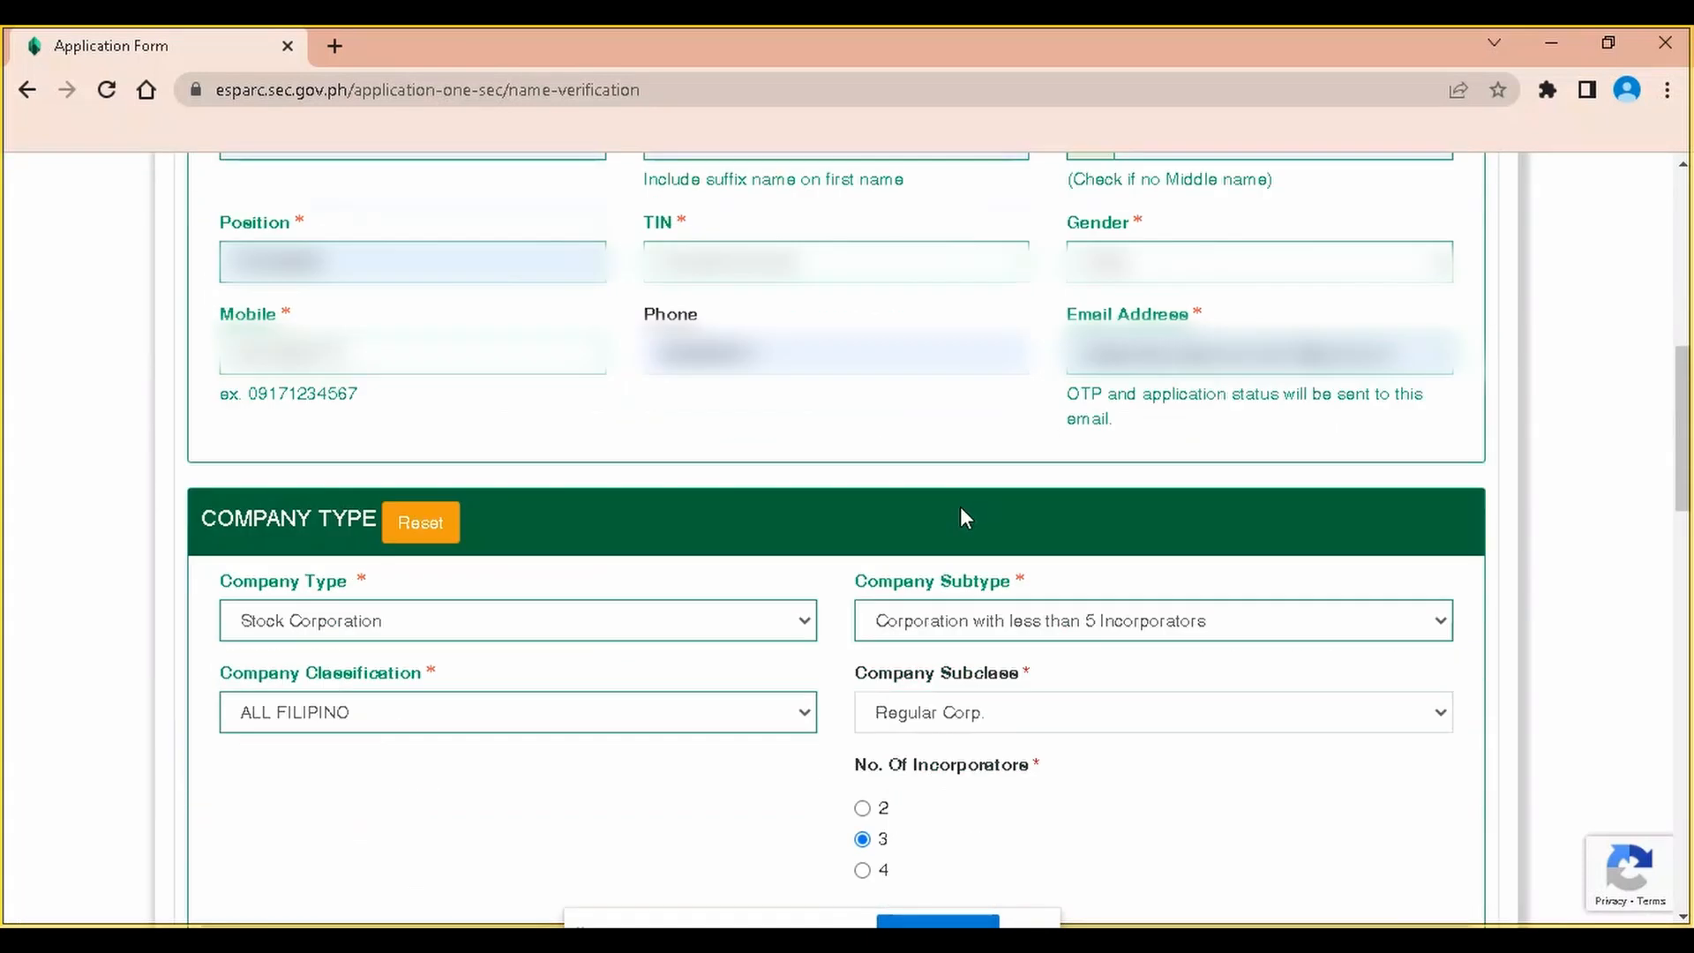
scroll(959, 507, "down", 3)
scroll(1130, 507, "down", 6)
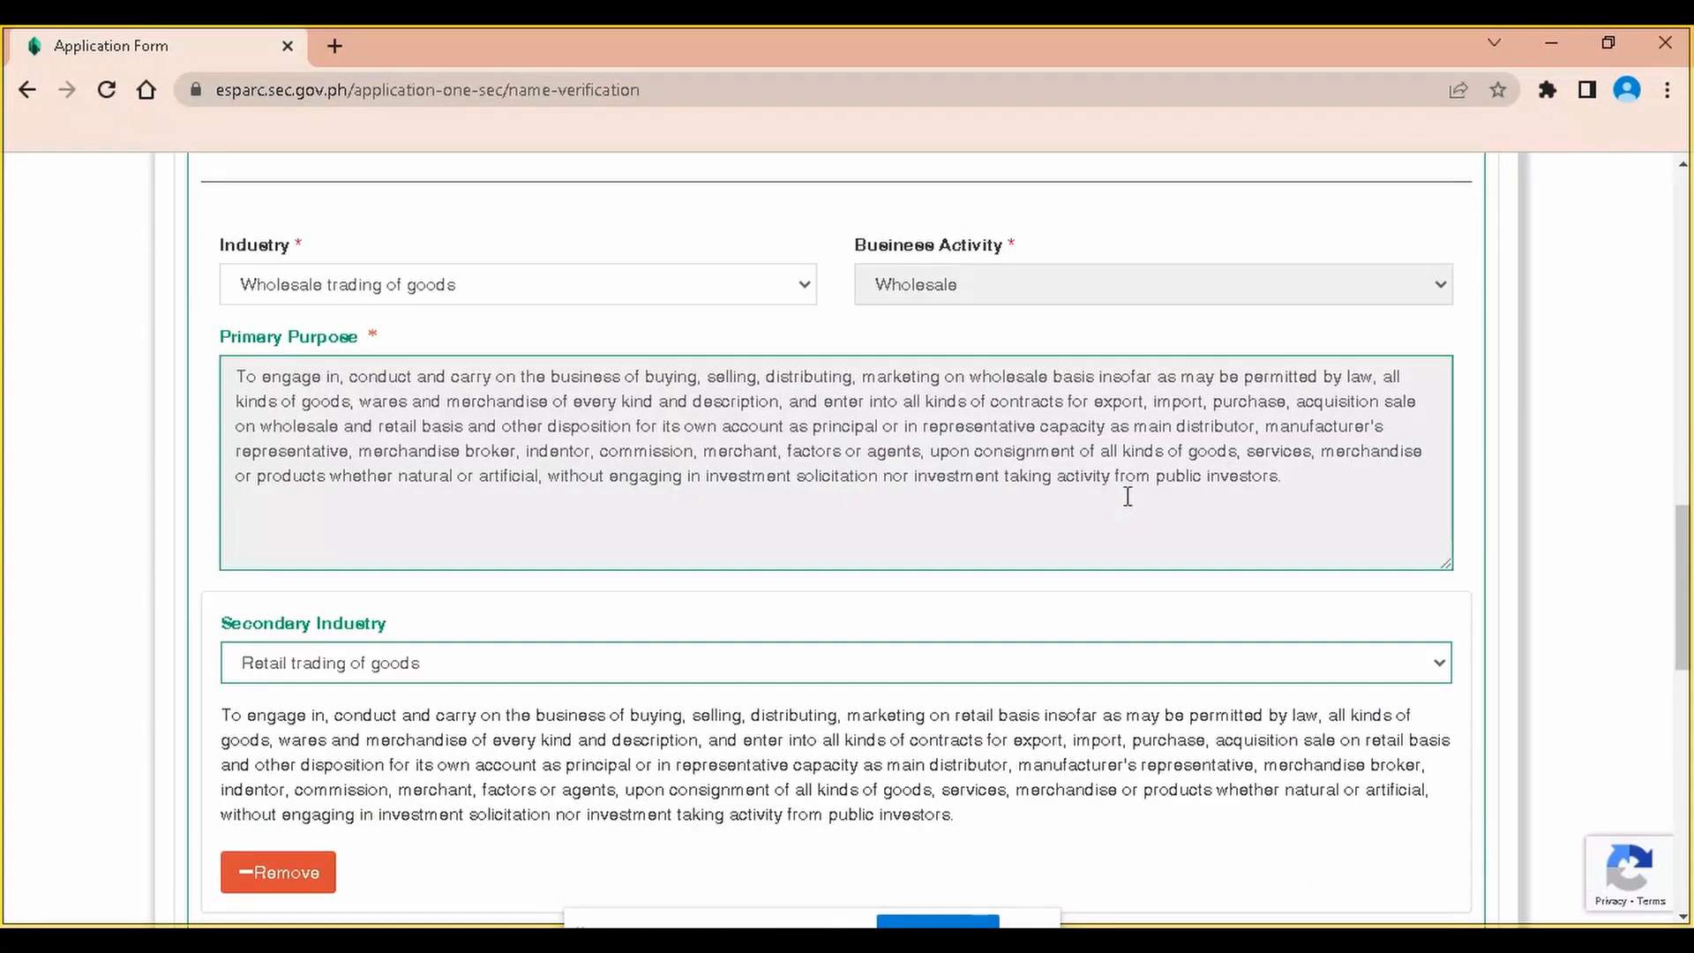
scroll(1128, 497, "down", 1)
scroll(1131, 508, "down", 1)
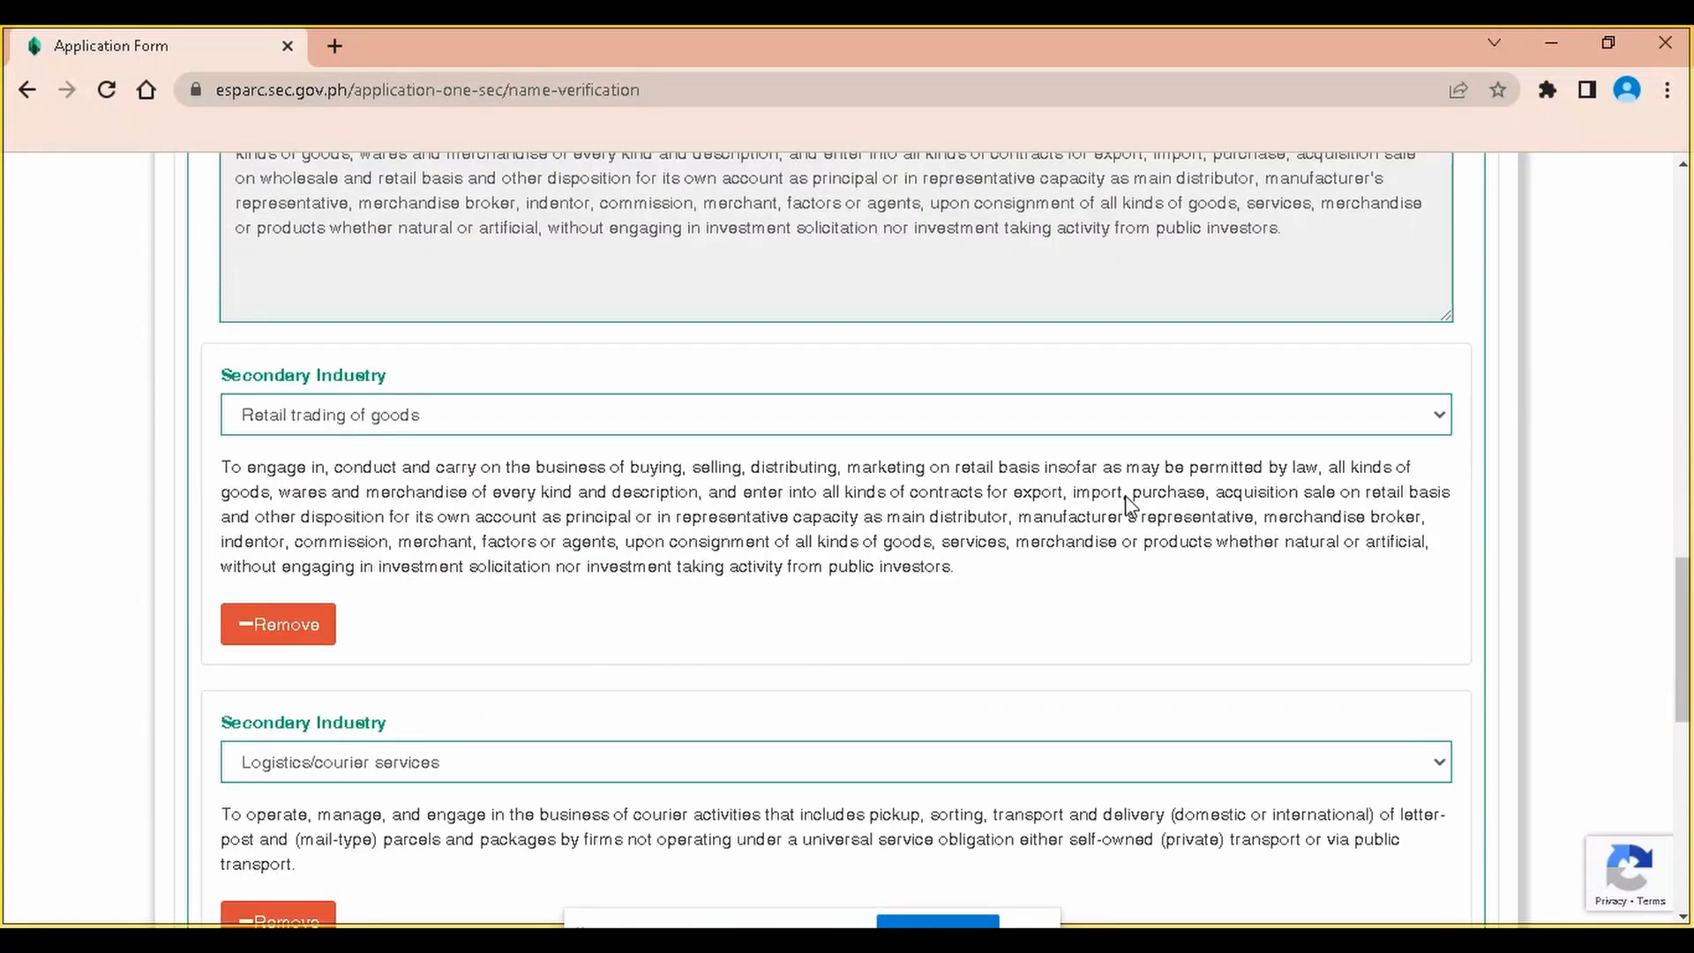
scroll(1127, 497, "down", 3)
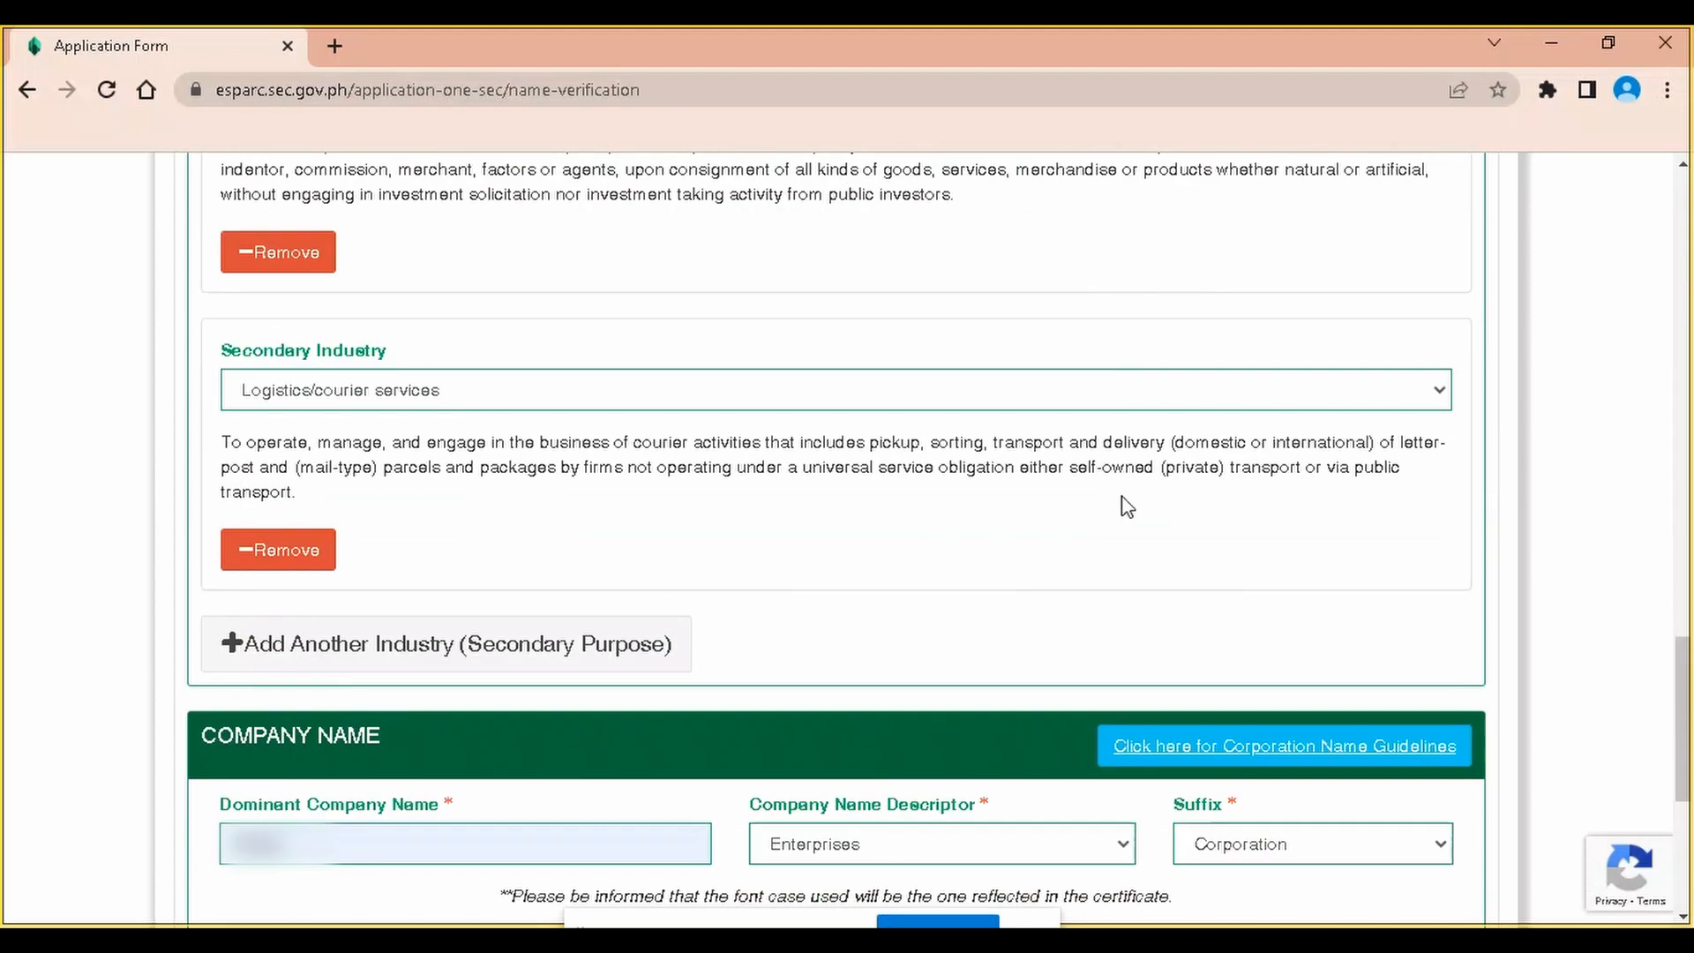
scroll(982, 529, "down", 4)
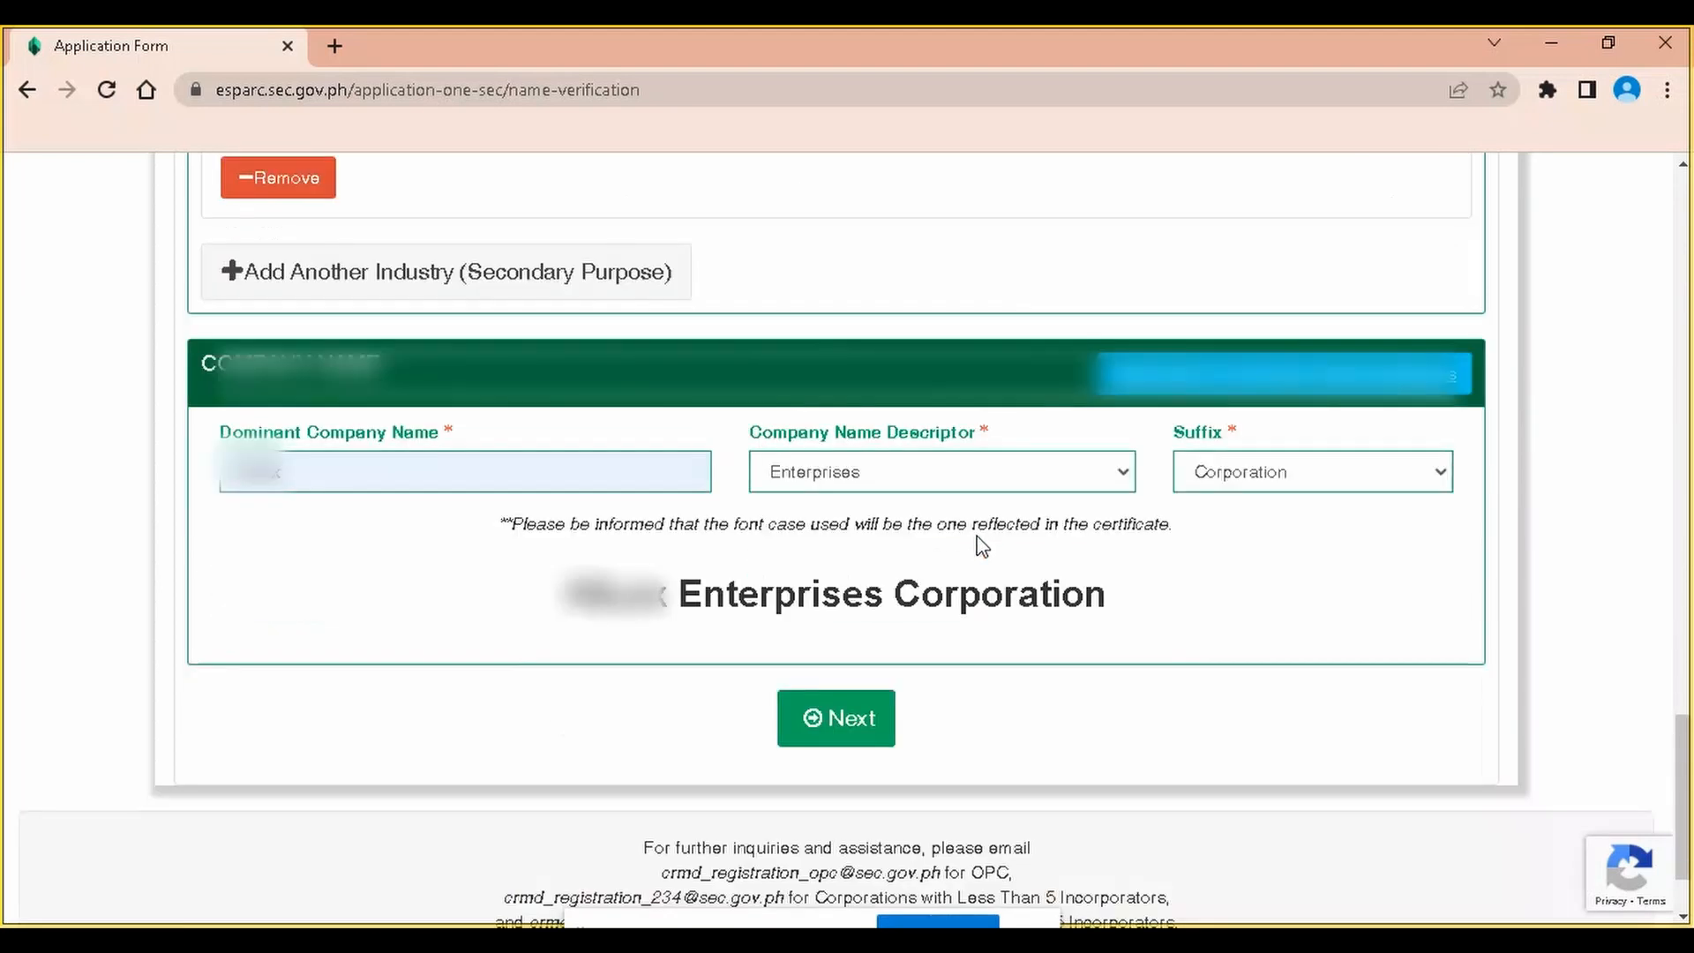
left_click(859, 618)
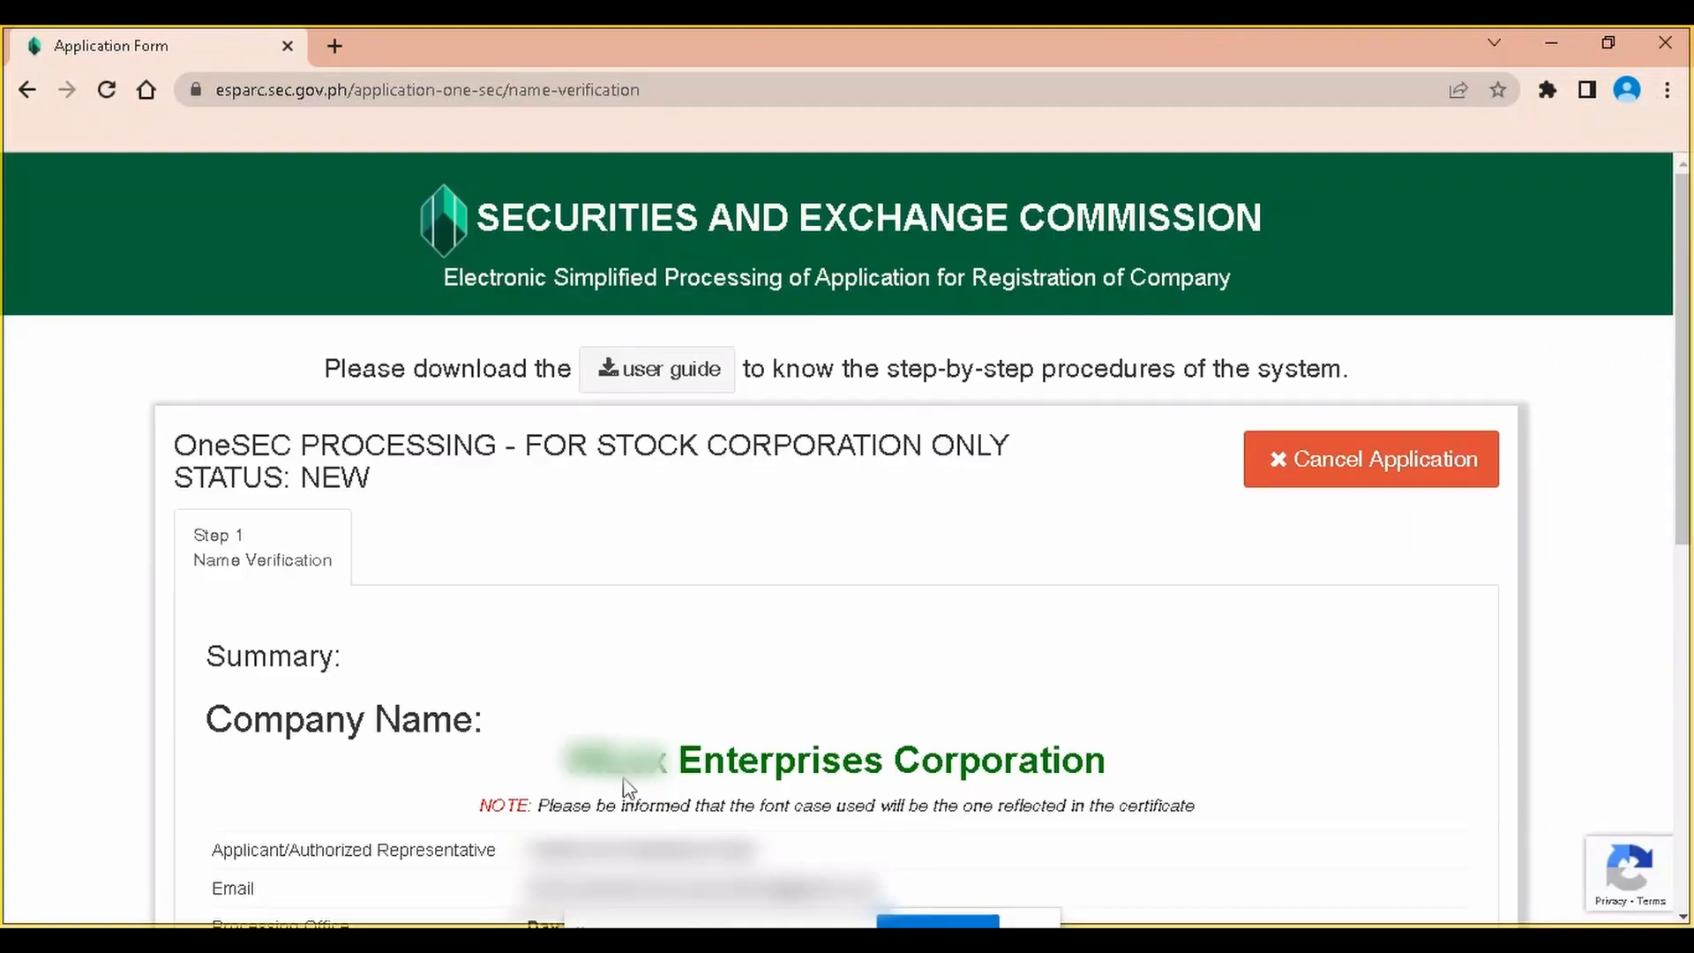
Scroll the Step 1 summary down to the details table and OTP button
scroll(650, 784, "down", 7)
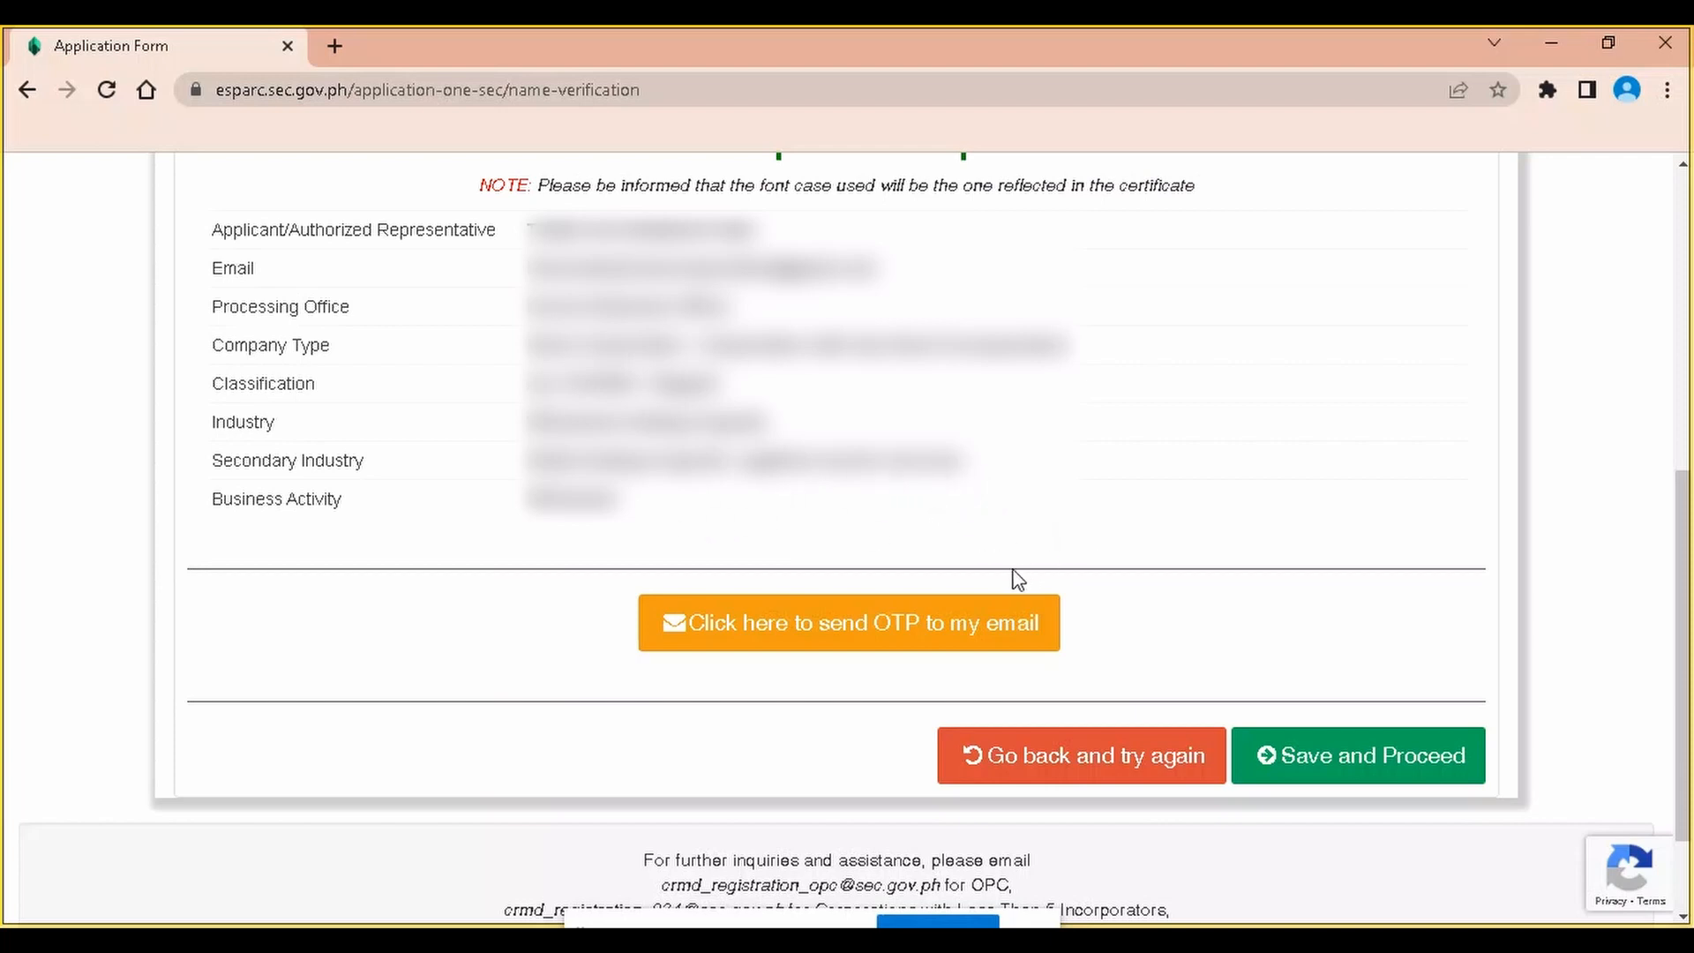
Send the one-time passcode to the applicant's e-mail and acknowledge both dialogs
left_click(989, 620)
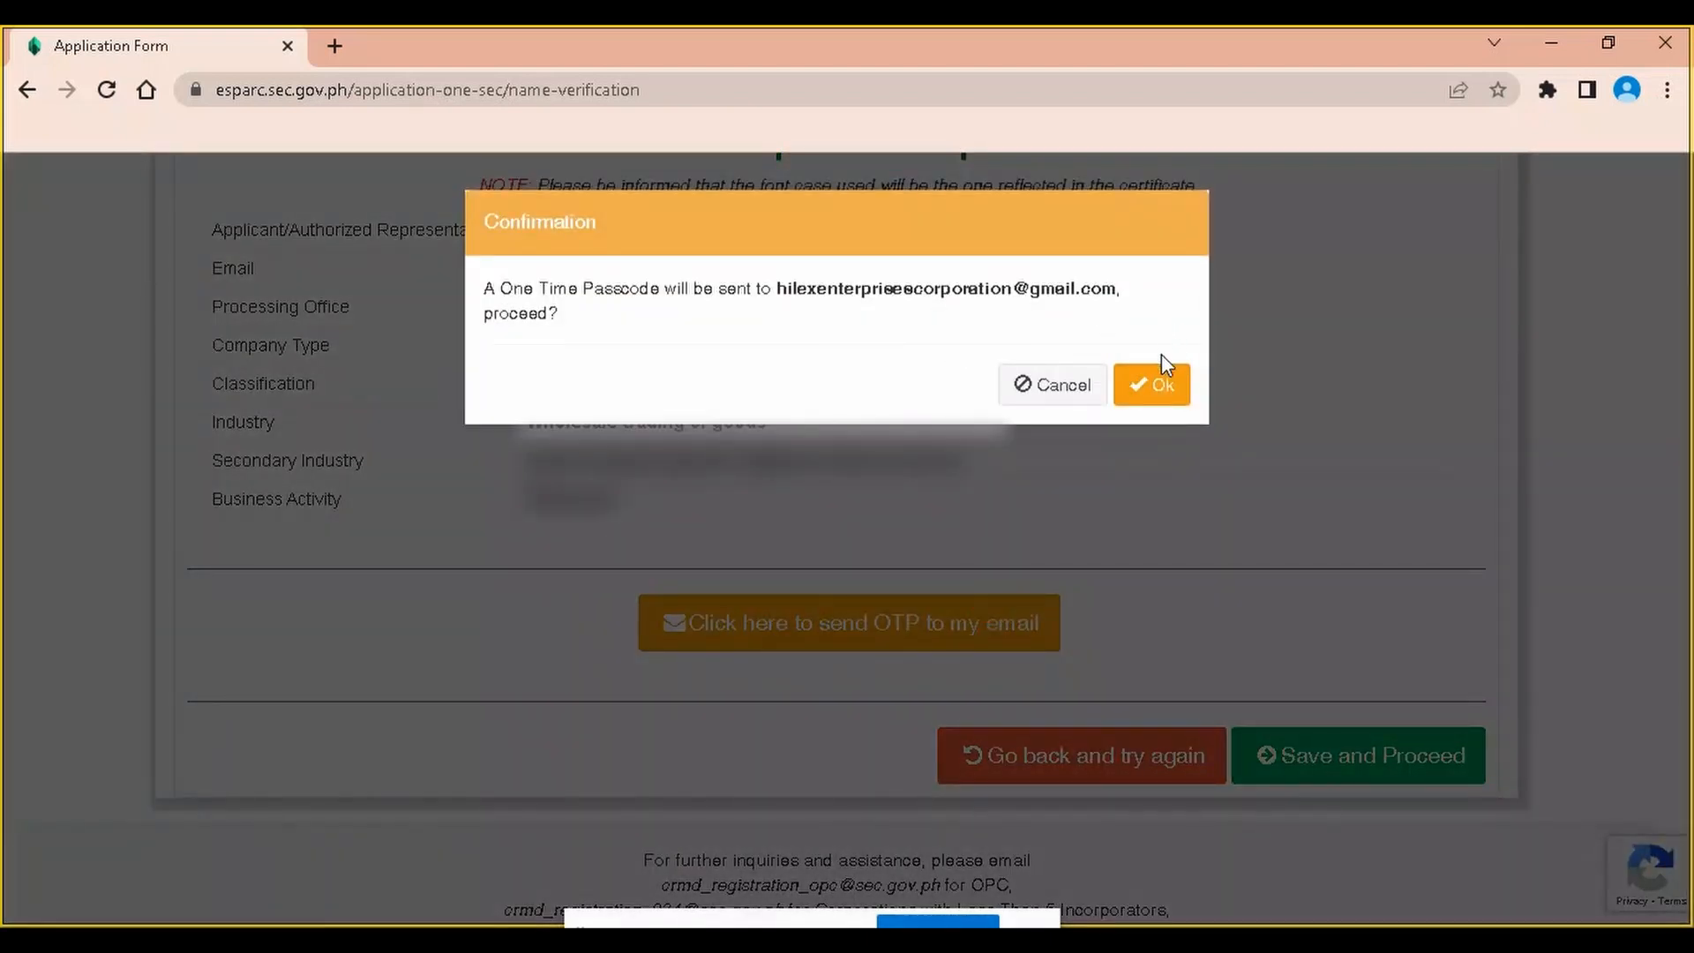
left_click(1157, 386)
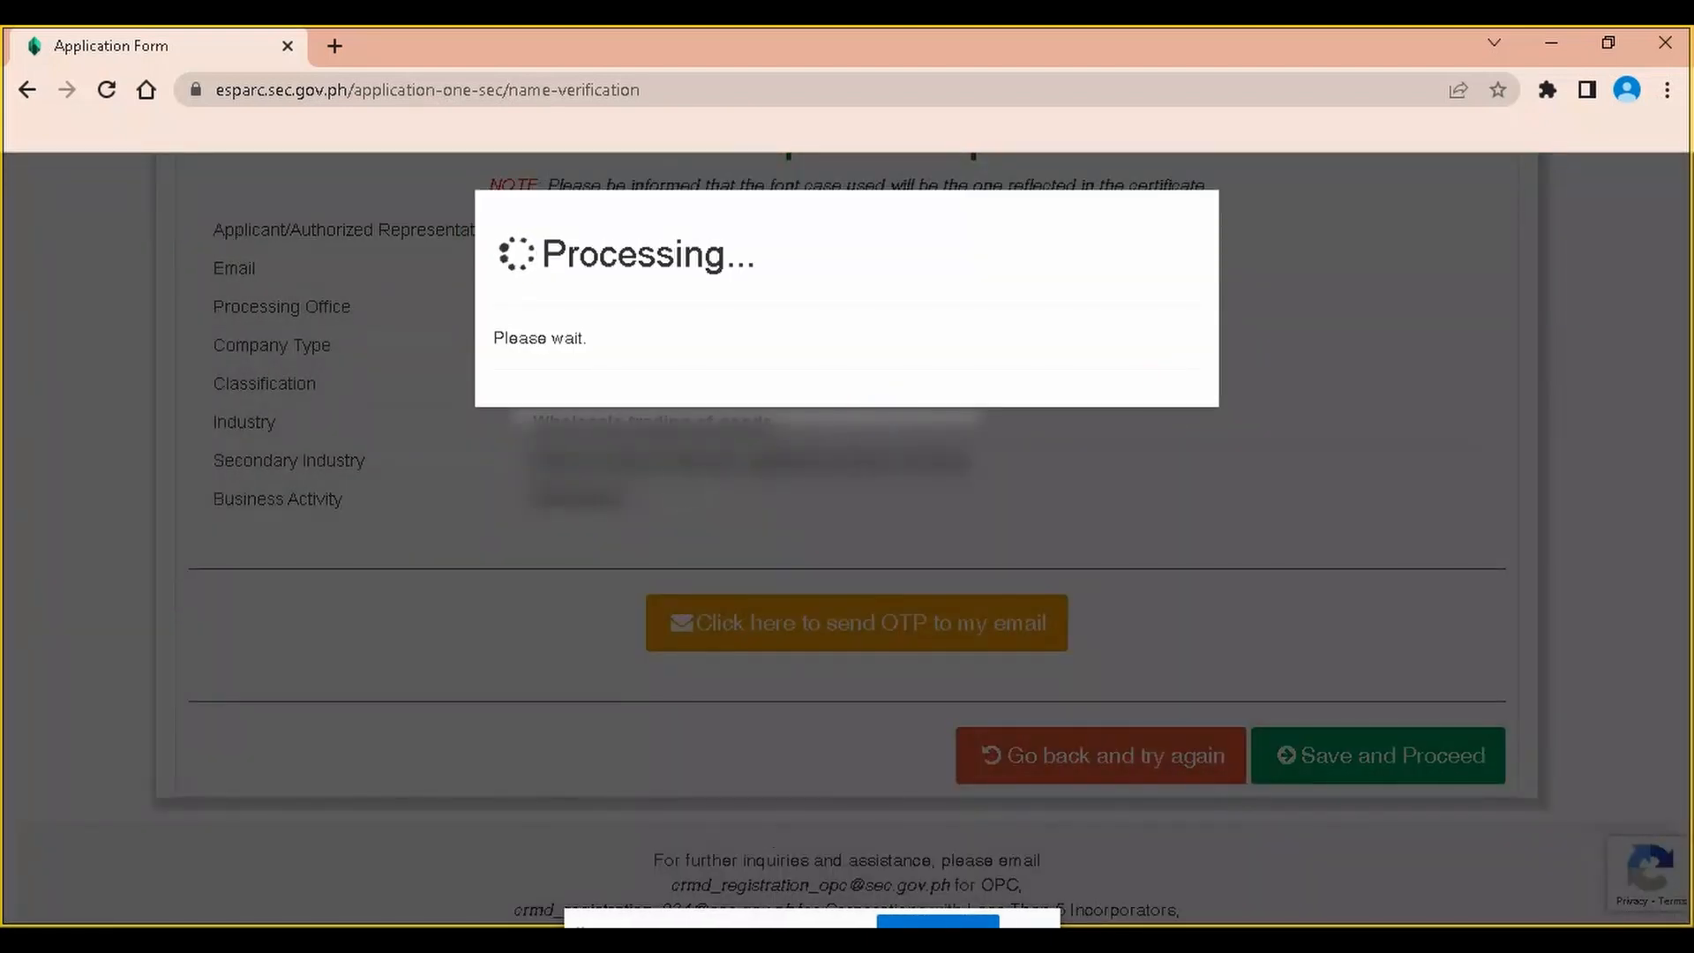
mouse_move(760, 940)
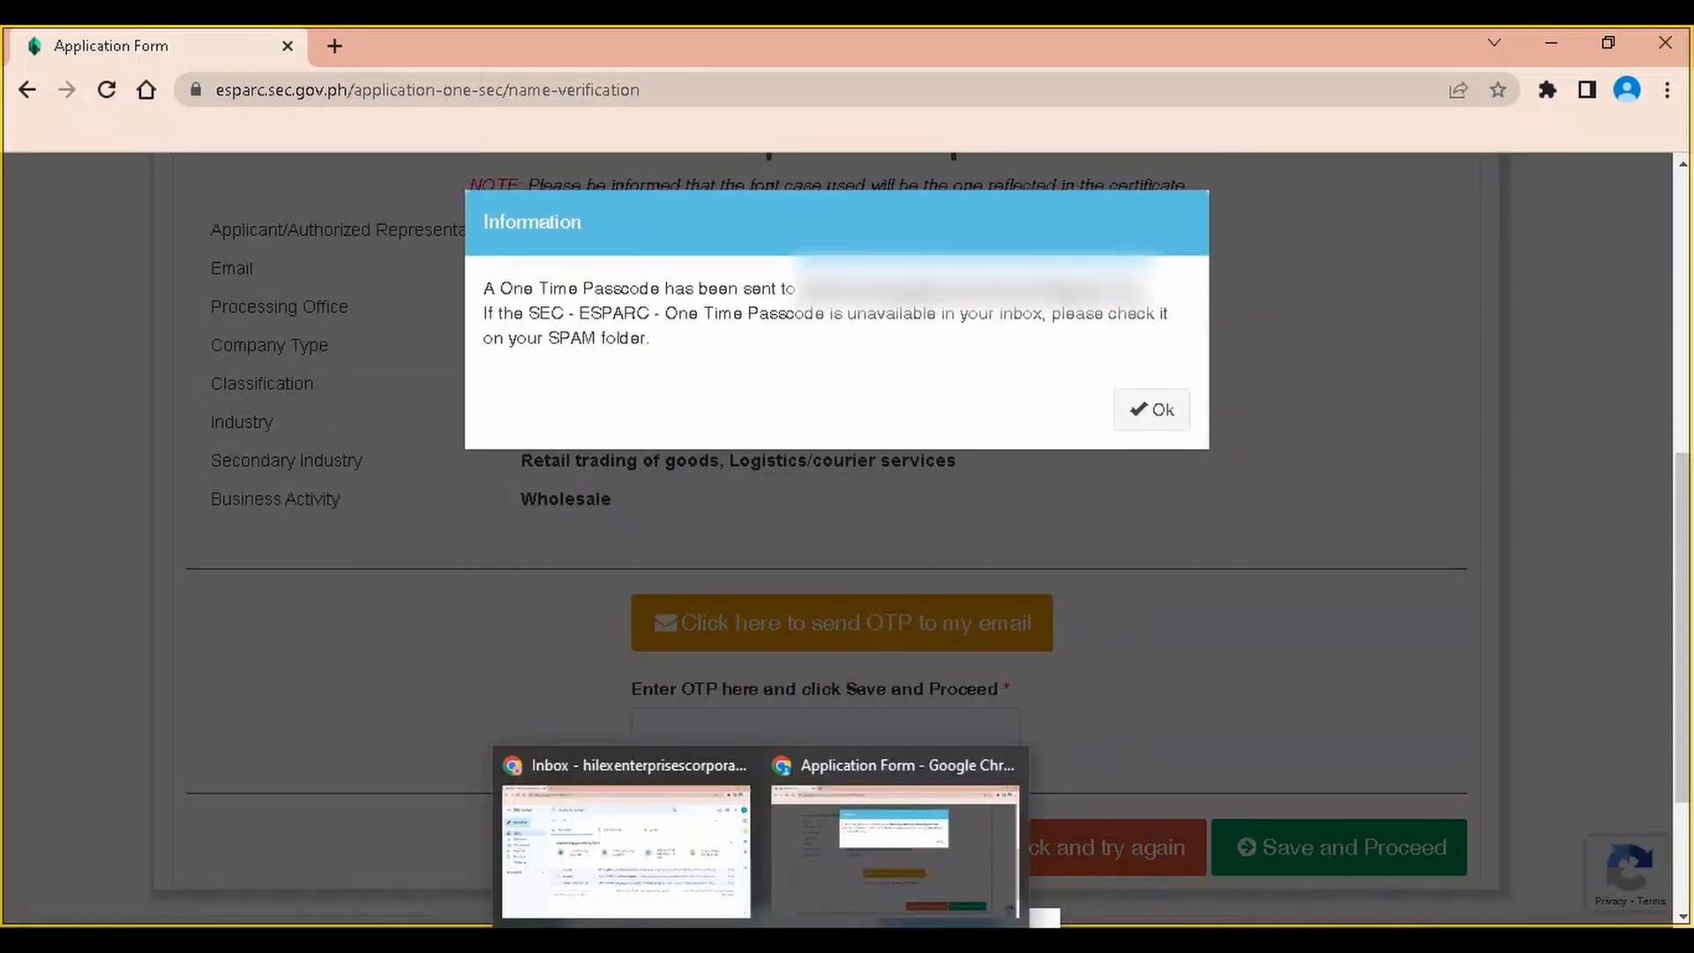
left_click(1158, 415)
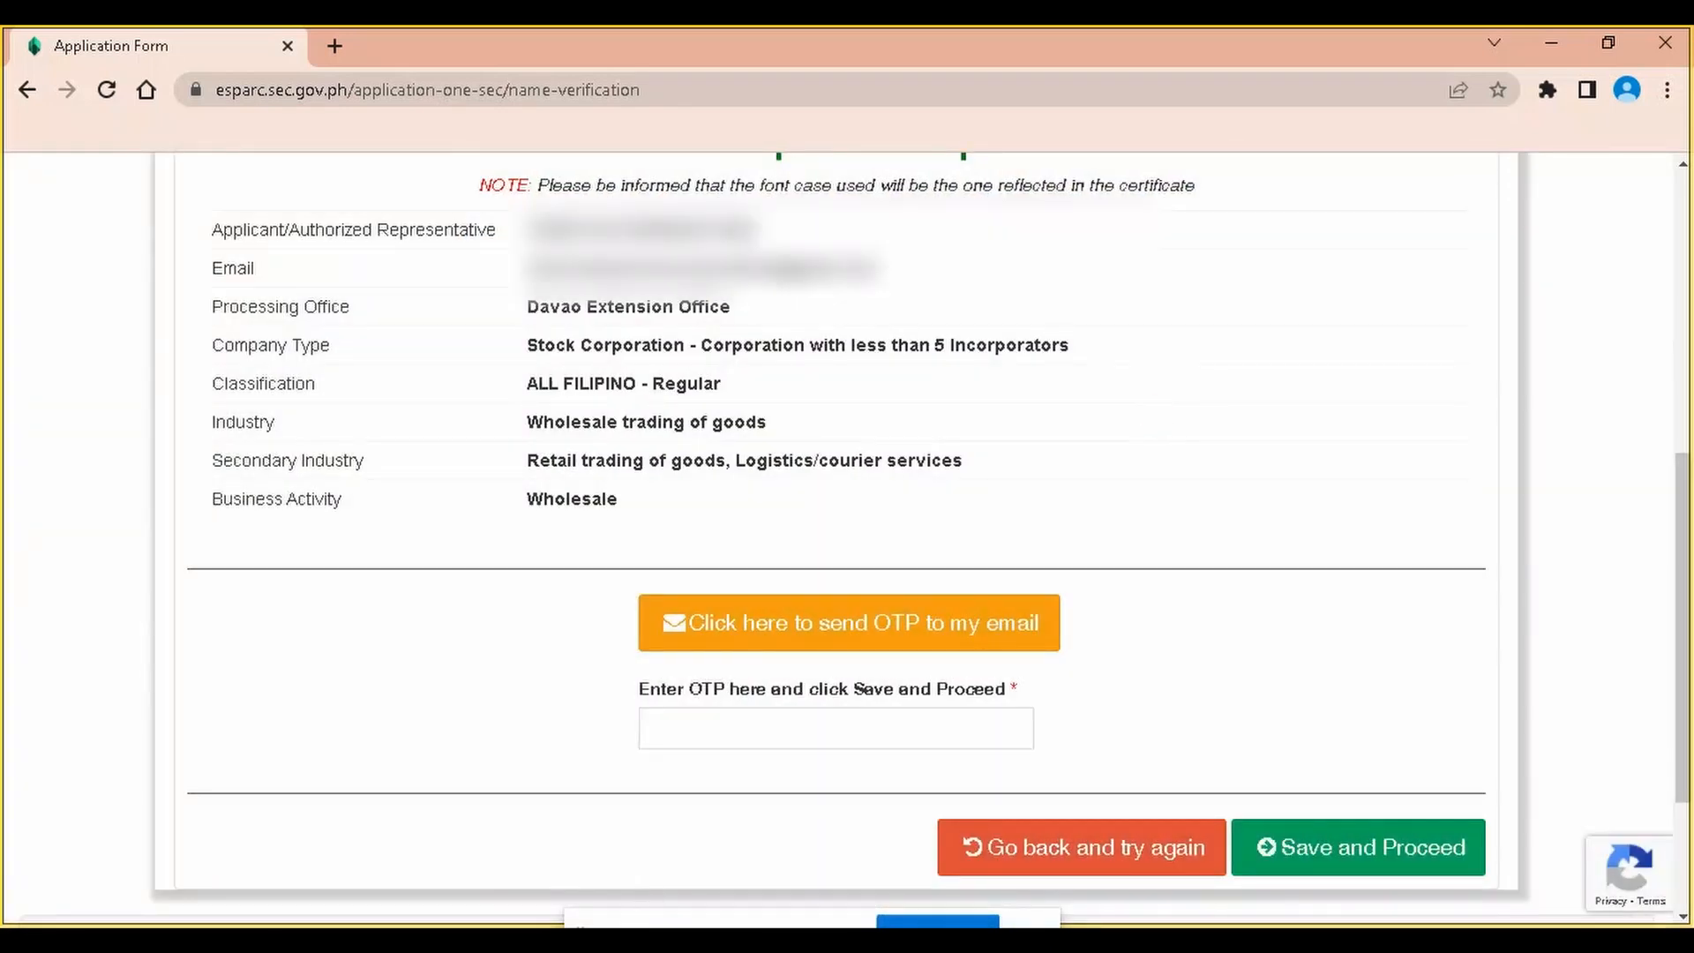
Copy the code from the latest SEC-ESPARC One Time Passcode email and return to the form
mouse_move(761, 941)
left_click(626, 847)
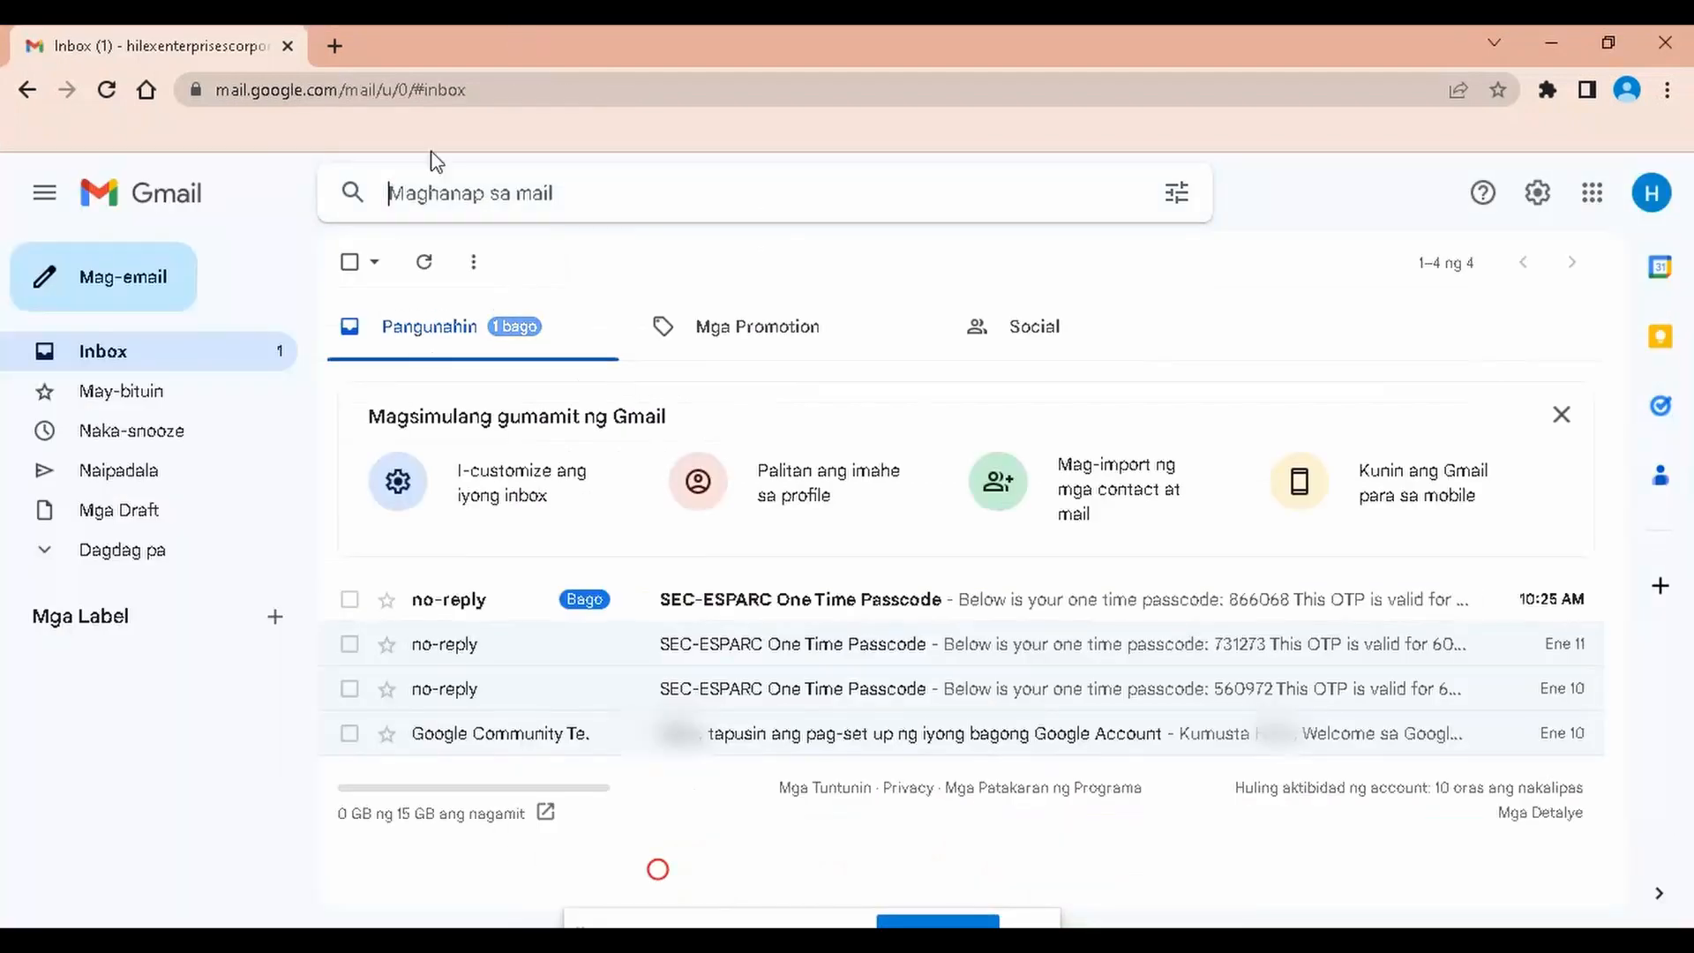
left_click(756, 606)
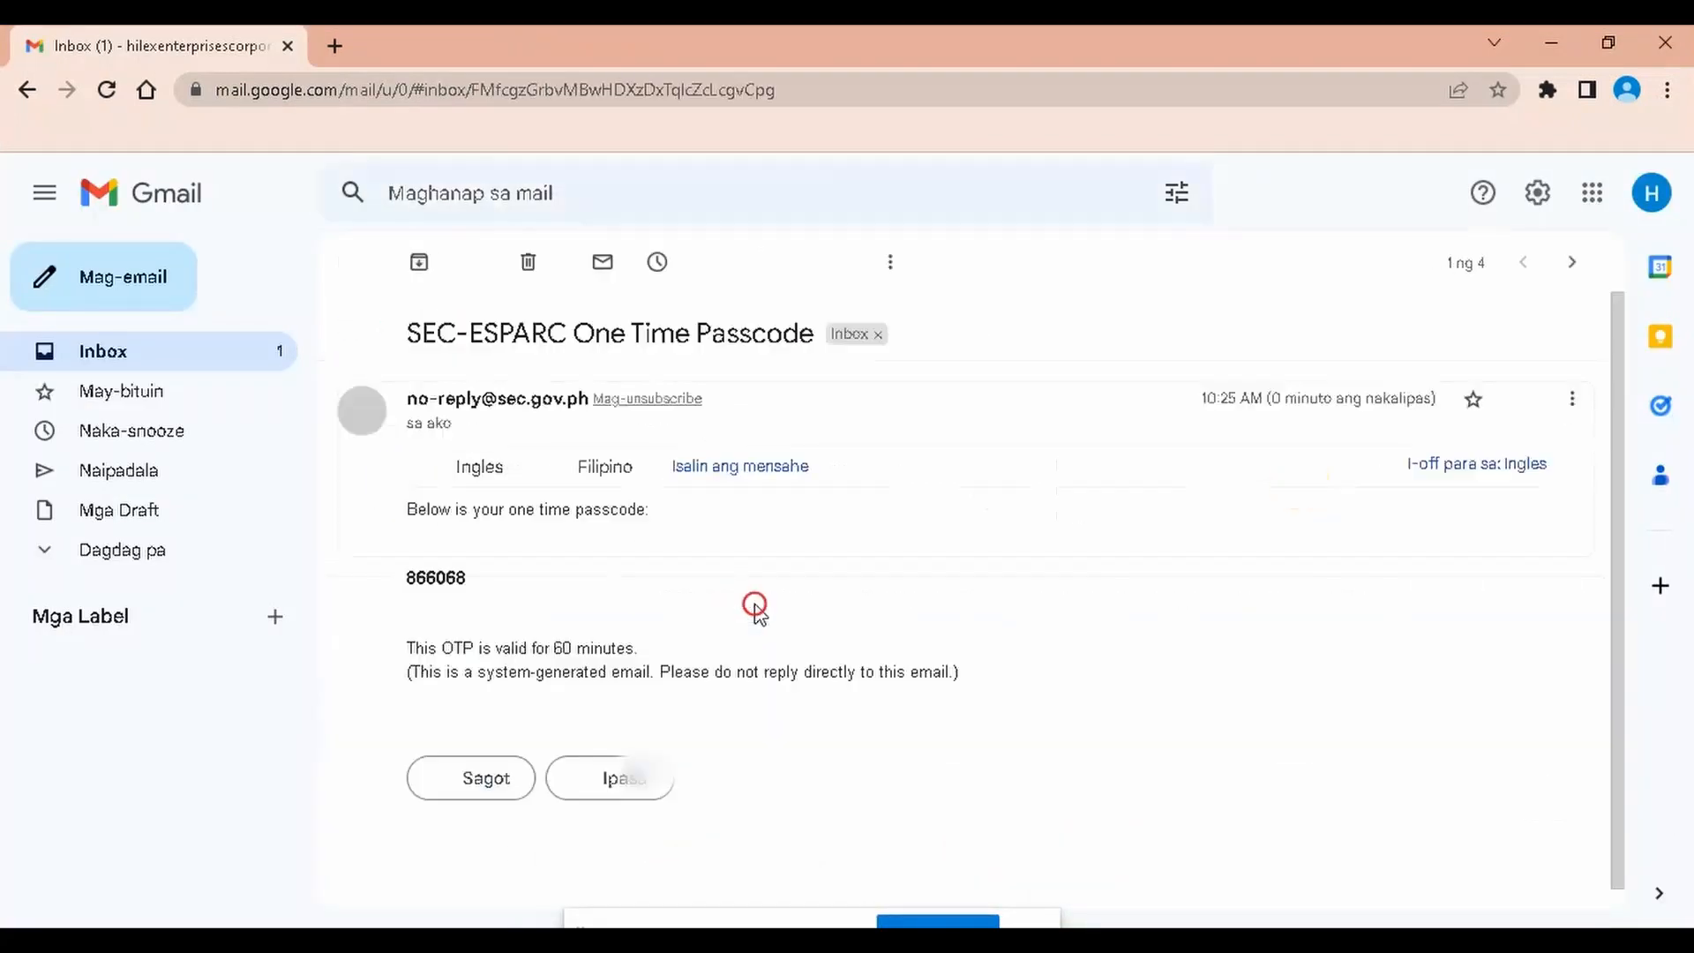
left_click_drag(491, 579, 394, 598)
key("ctrl+c")
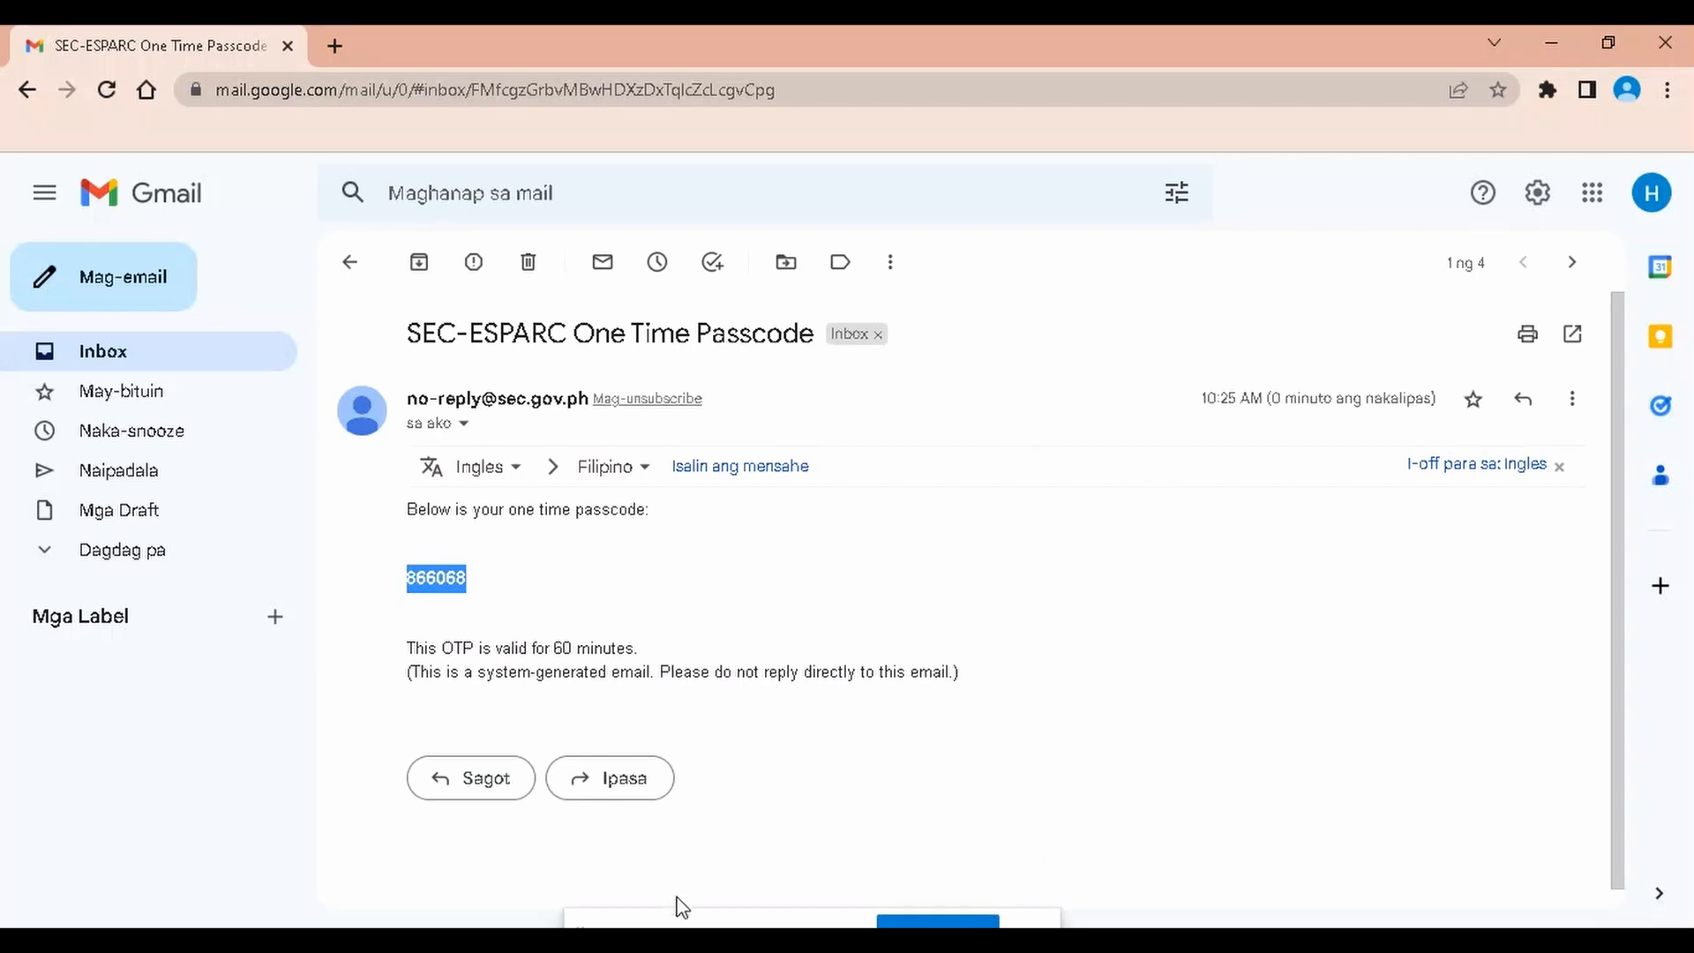
left_click(784, 918)
left_click(803, 830)
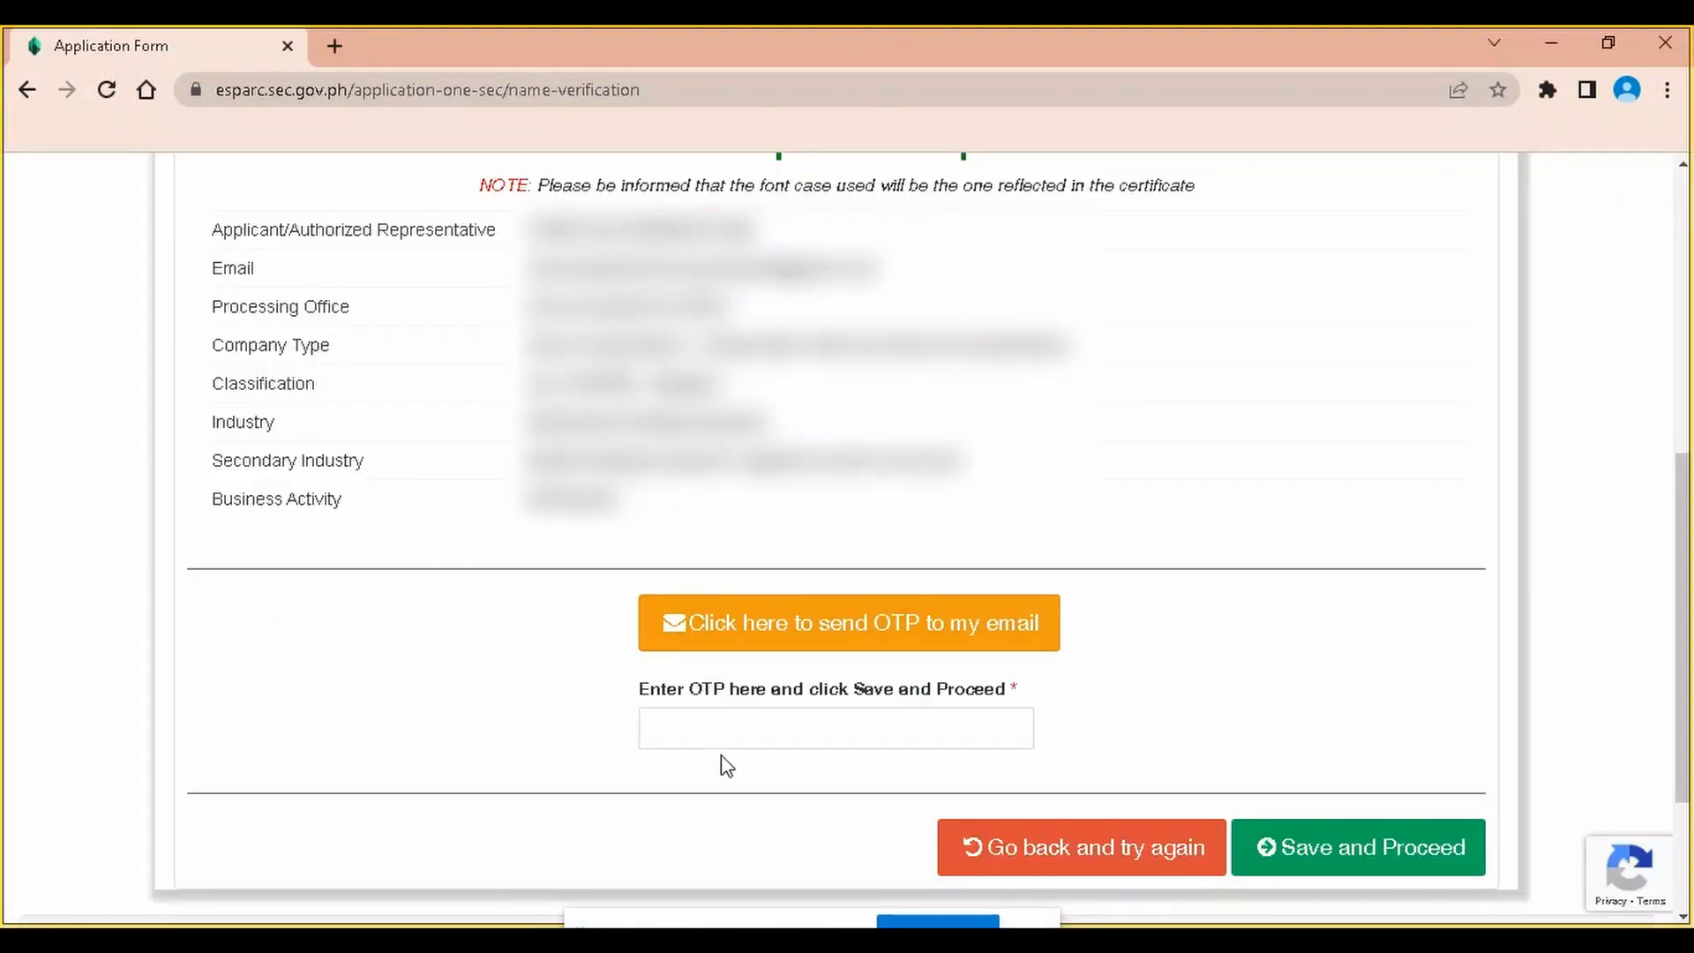
Paste the passcode into the OTP field and Save and Proceed, confirming with Ok
left_click(746, 720)
key("ctrl+v")
left_click(1343, 854)
left_click(1153, 362)
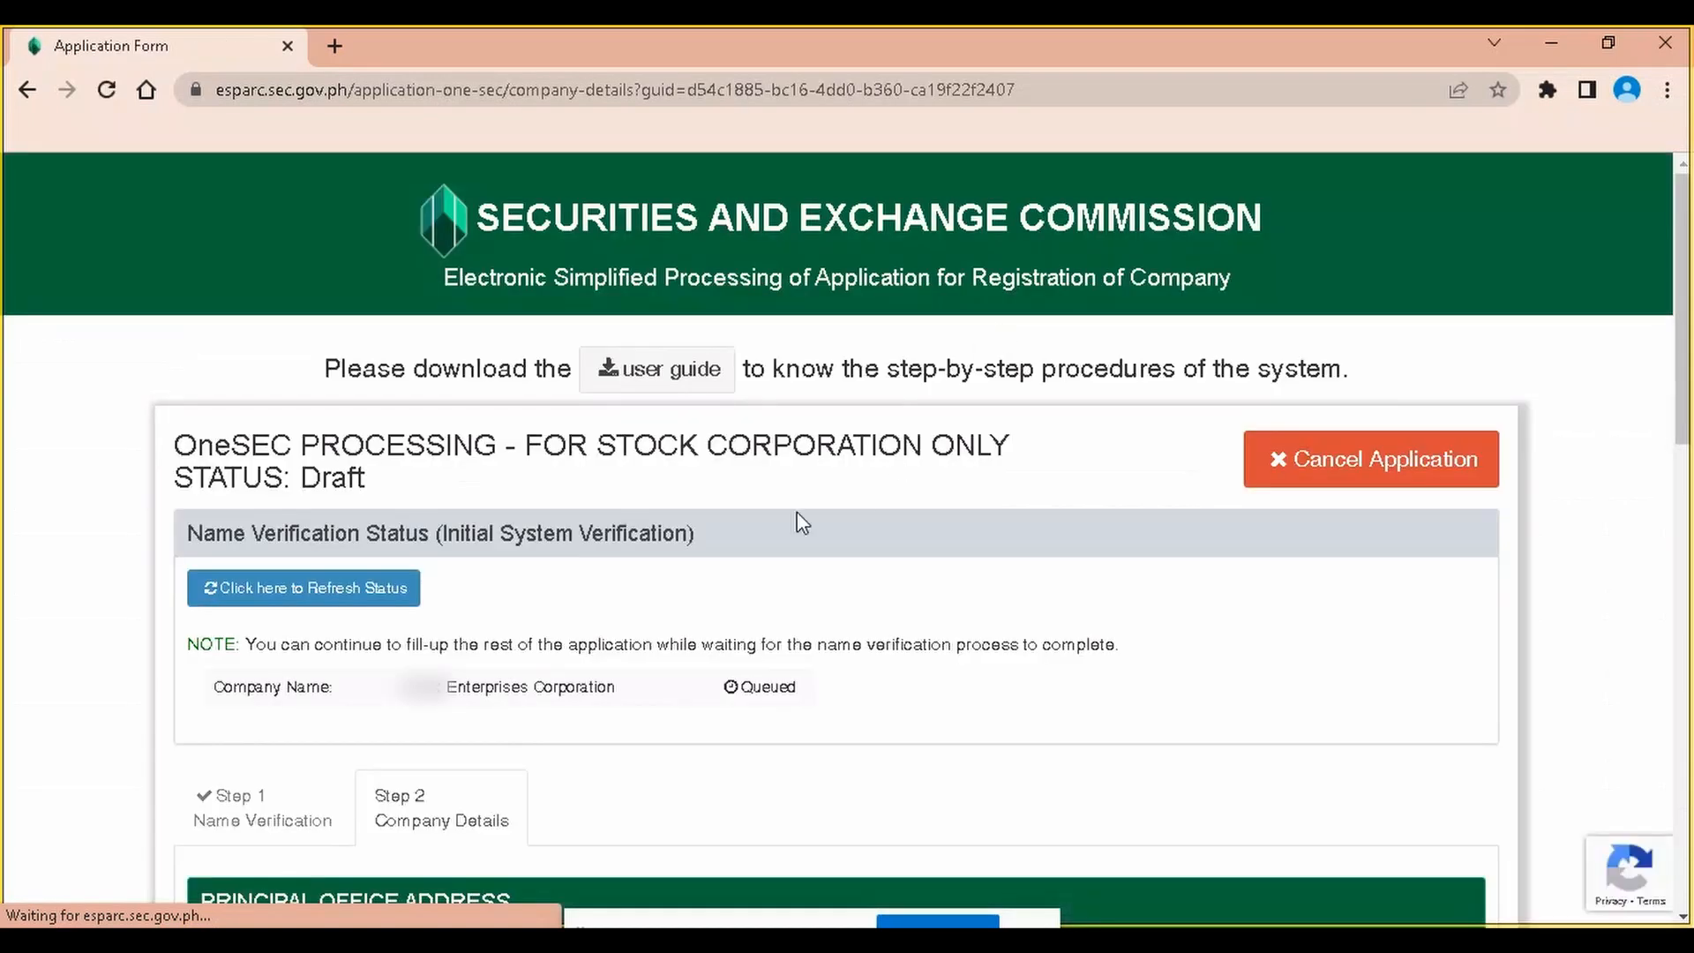
Set the office region to REGION XI (DAVAO REGION) and city to SANTO TOMAS
scroll(714, 529, "down", 3)
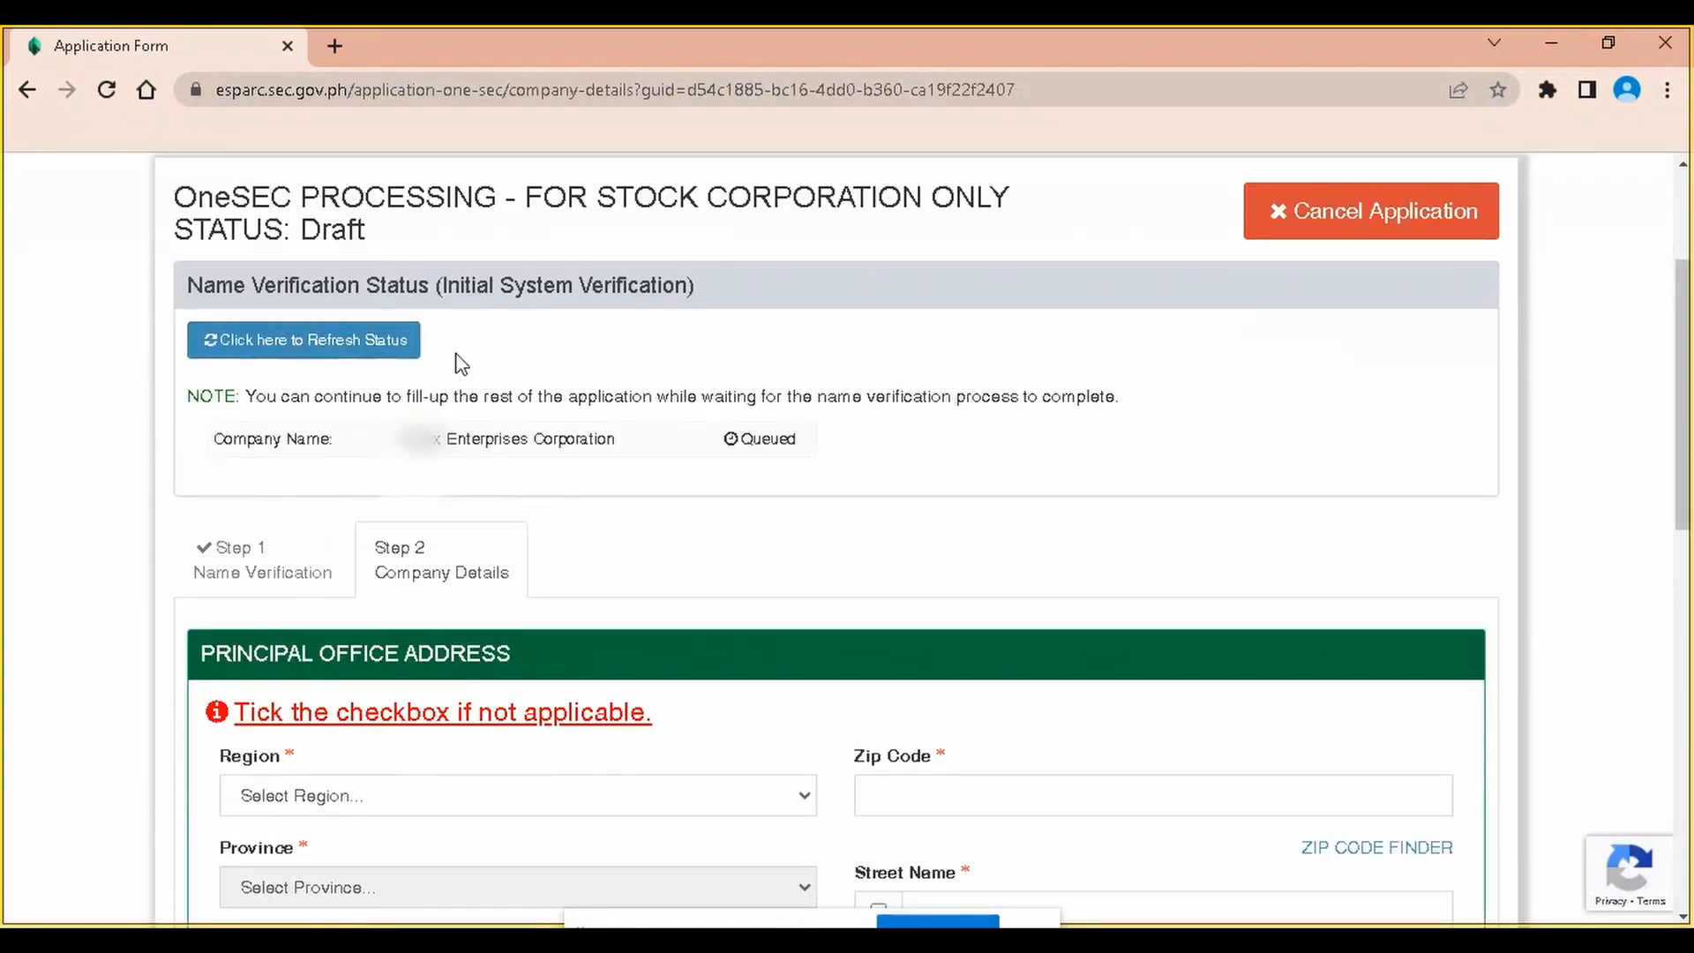
scroll(685, 389, "down", 1)
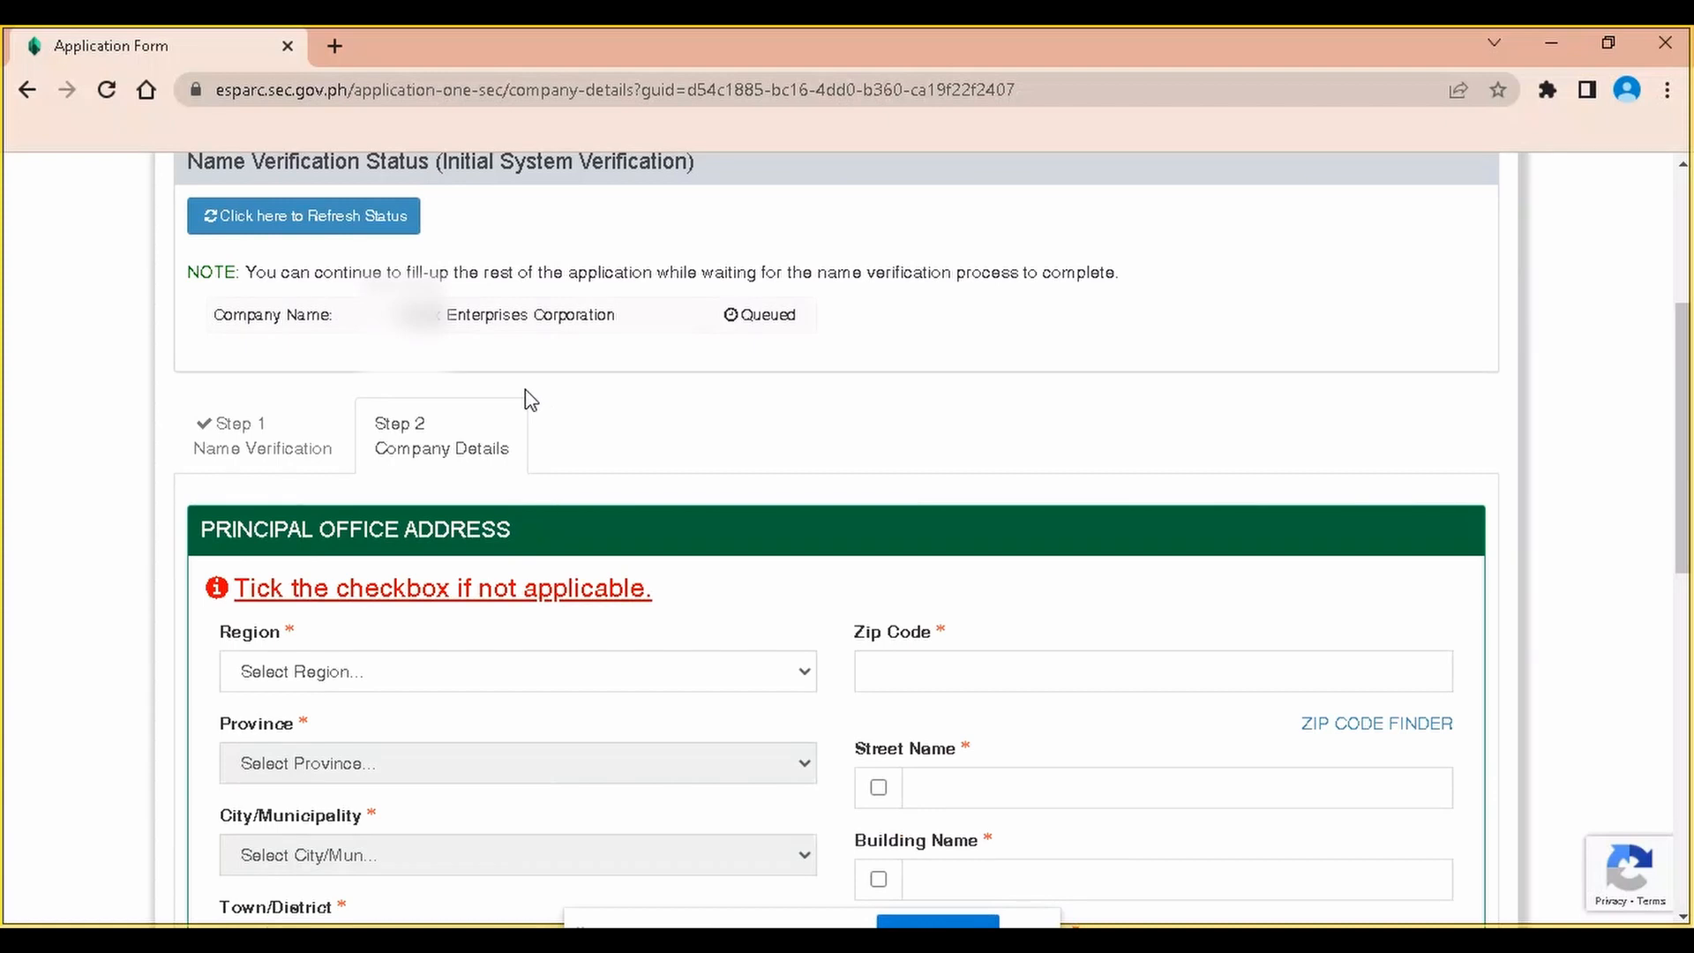
scroll(528, 399, "down", 2)
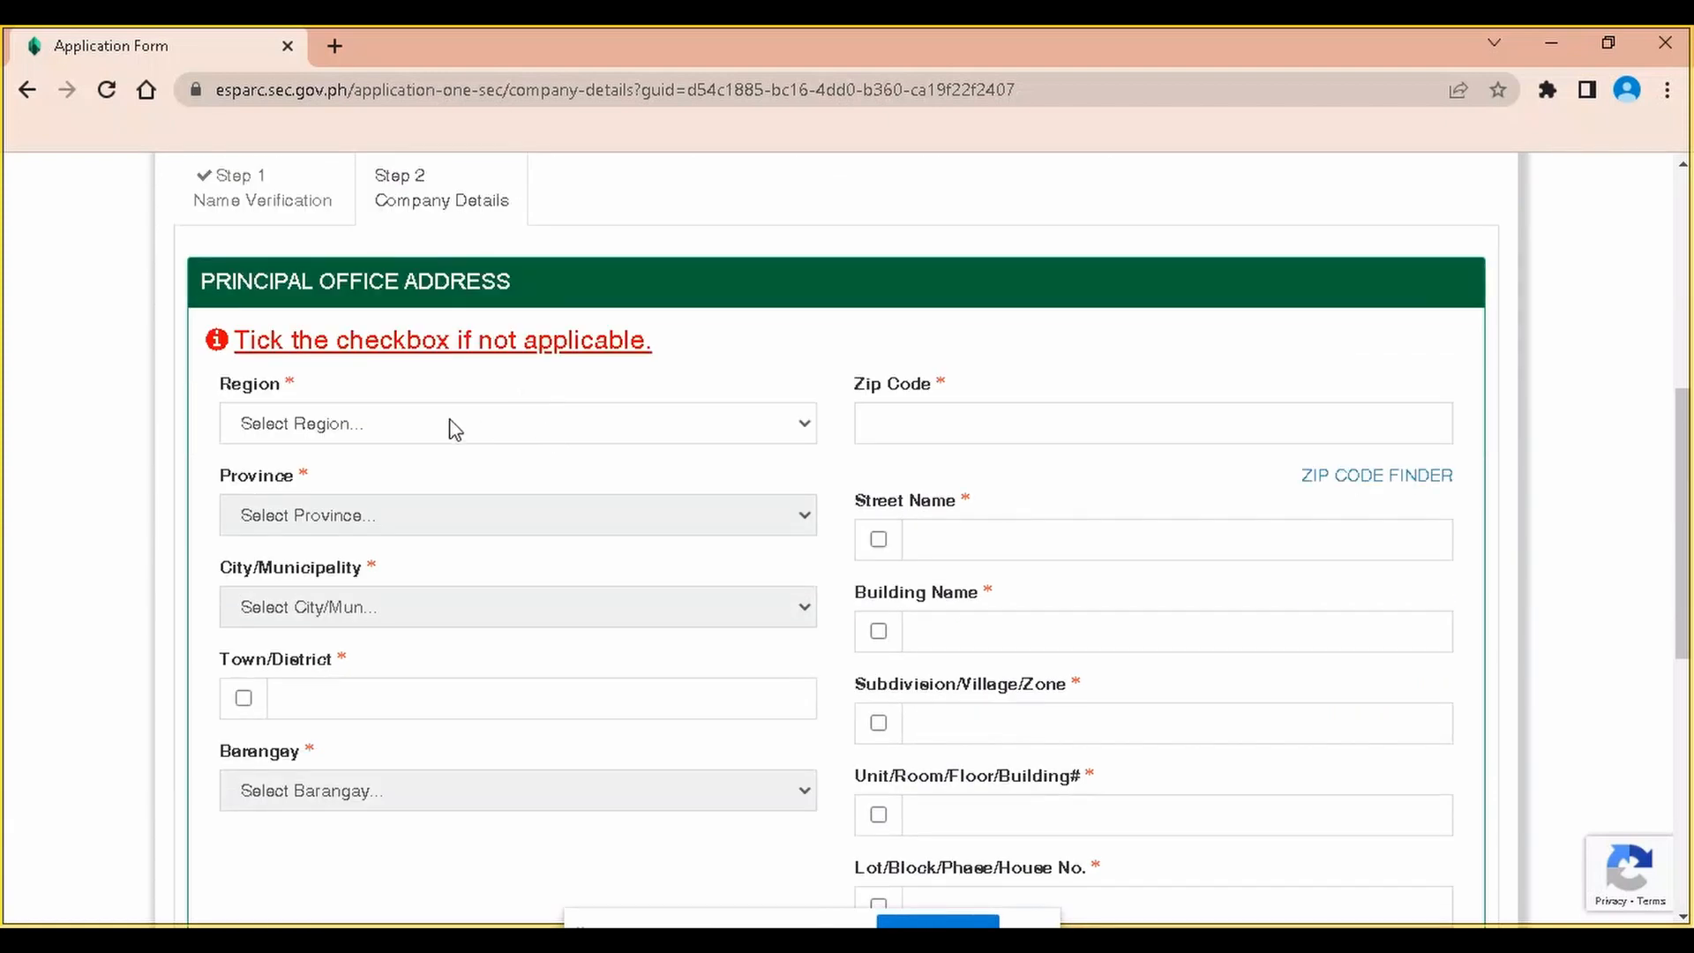
scroll(455, 430, "up", 4)
scroll(534, 431, "down", 2)
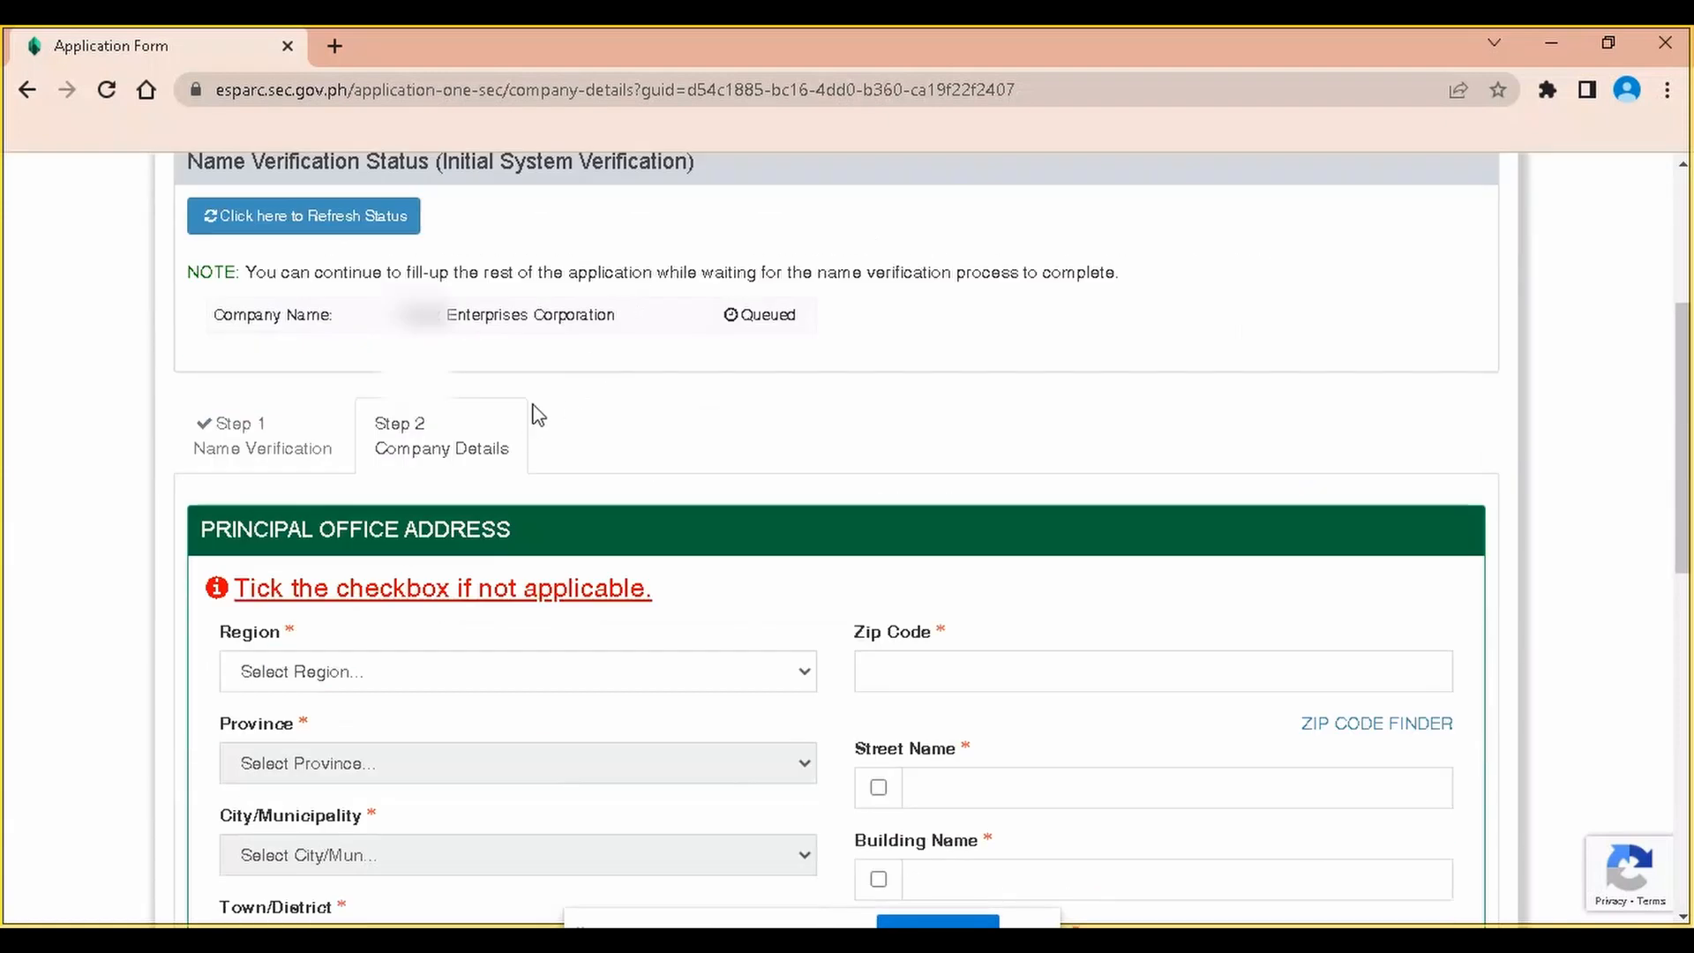
scroll(521, 365, "down", 1)
scroll(534, 363, "up", 3)
scroll(541, 367, "down", 4)
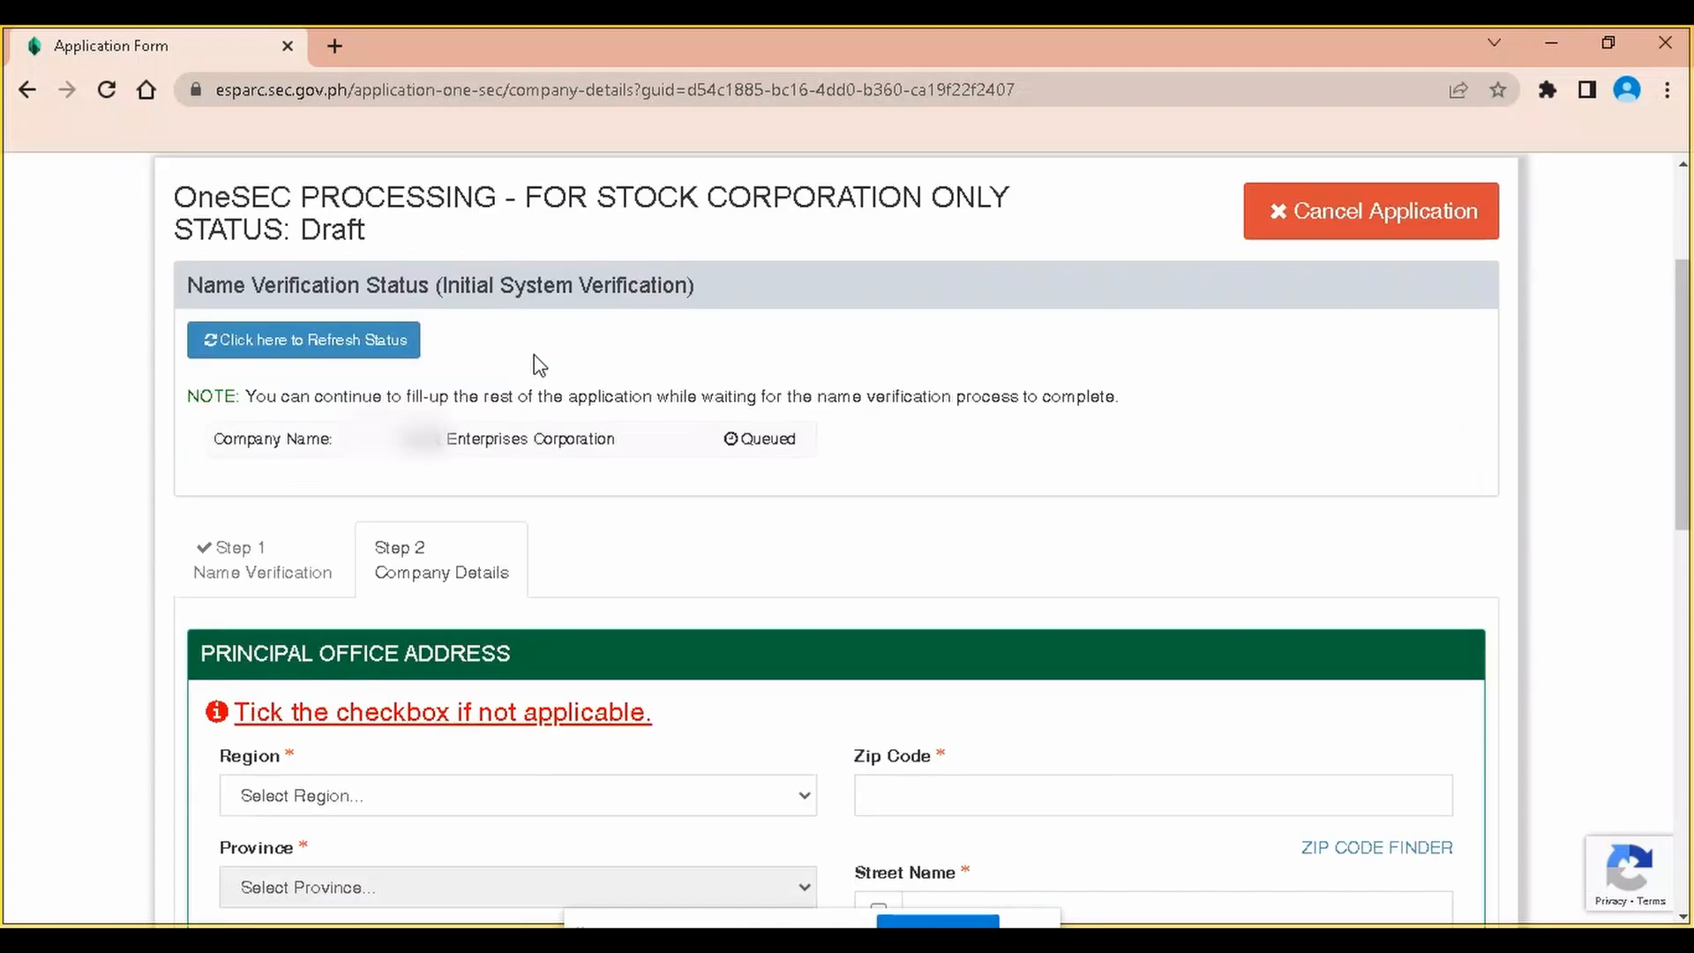
left_click(422, 424)
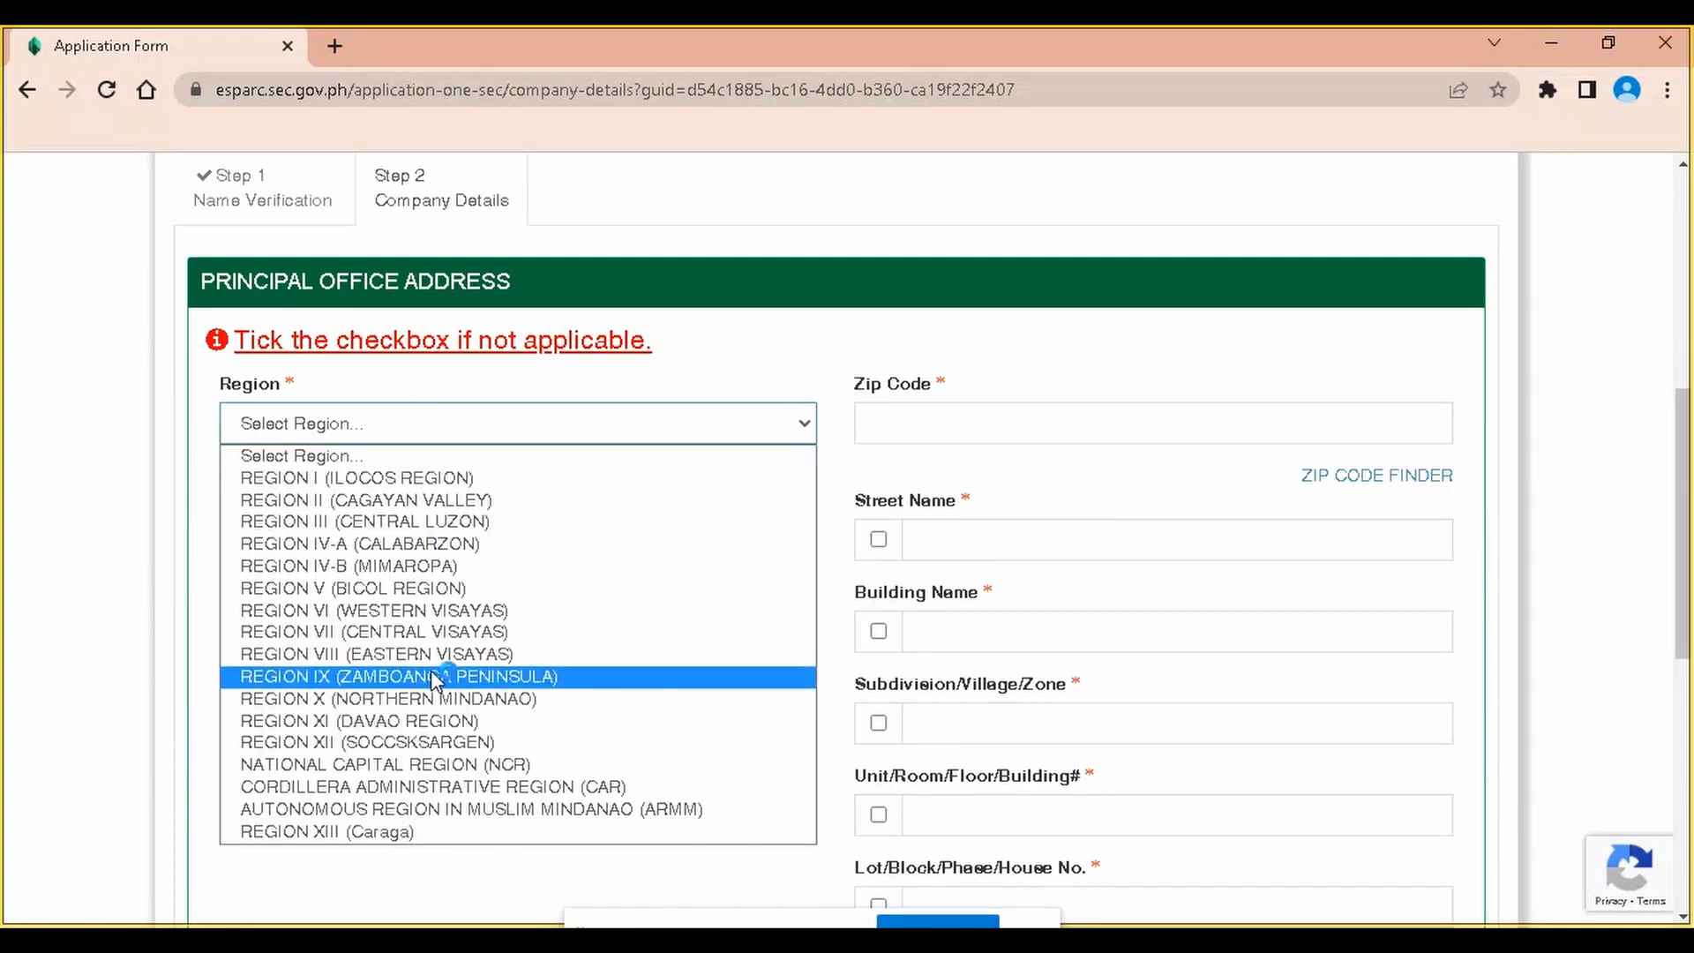
left_click(472, 722)
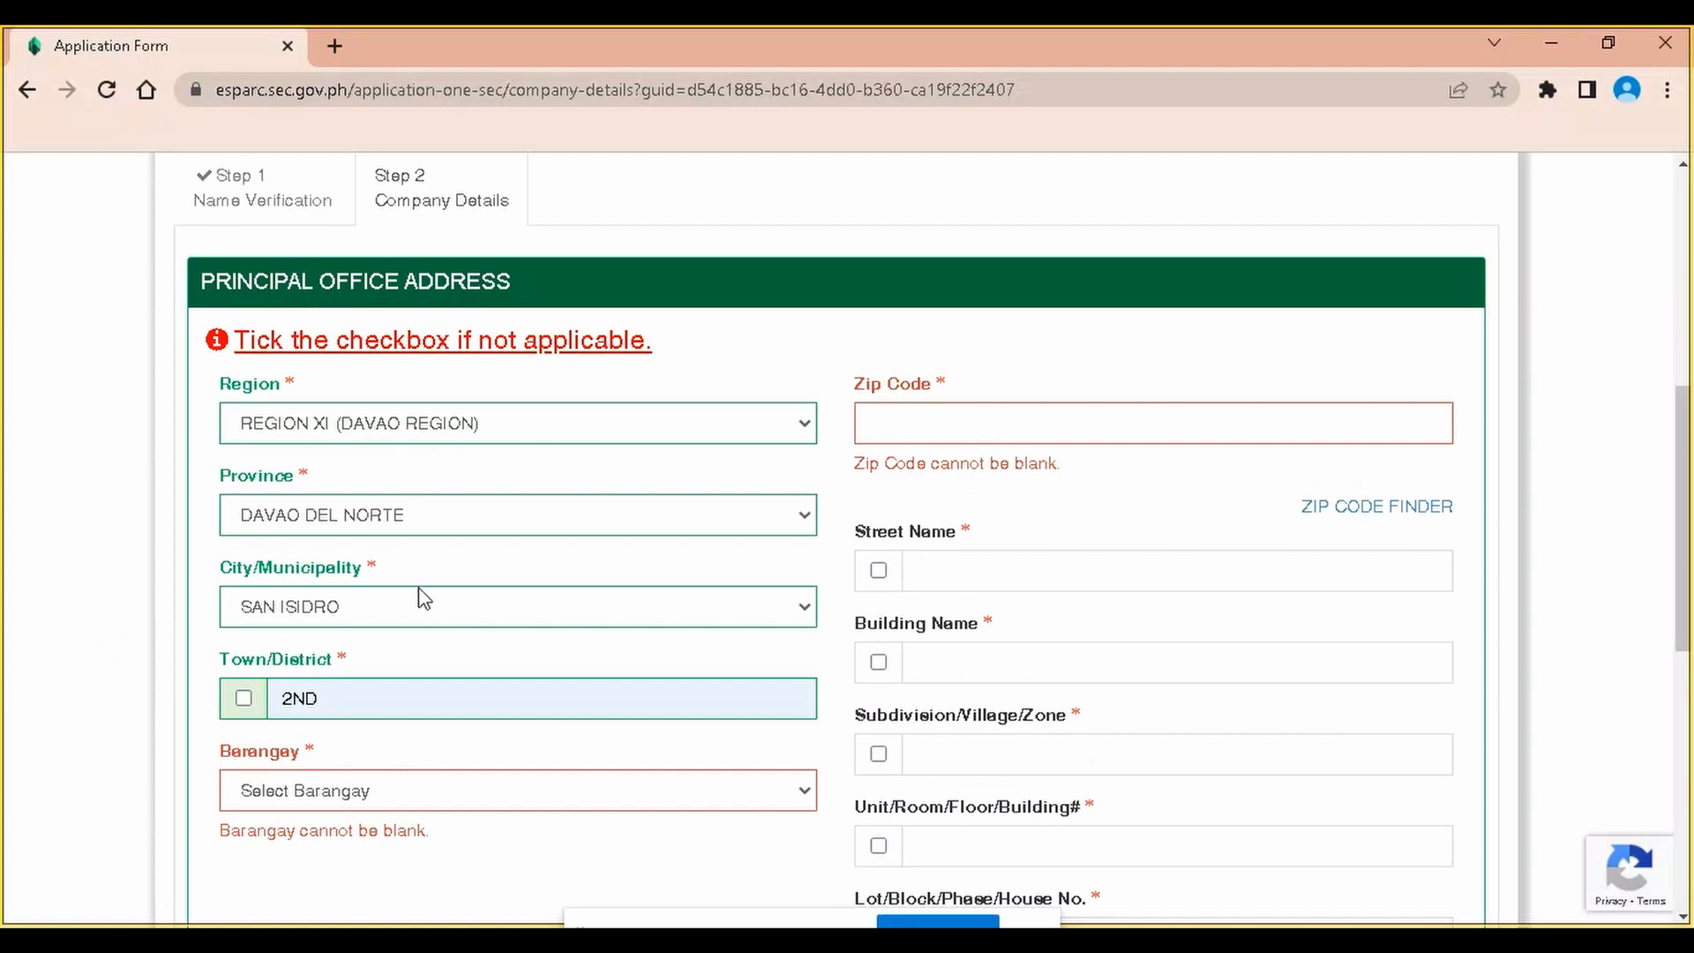
left_click(391, 599)
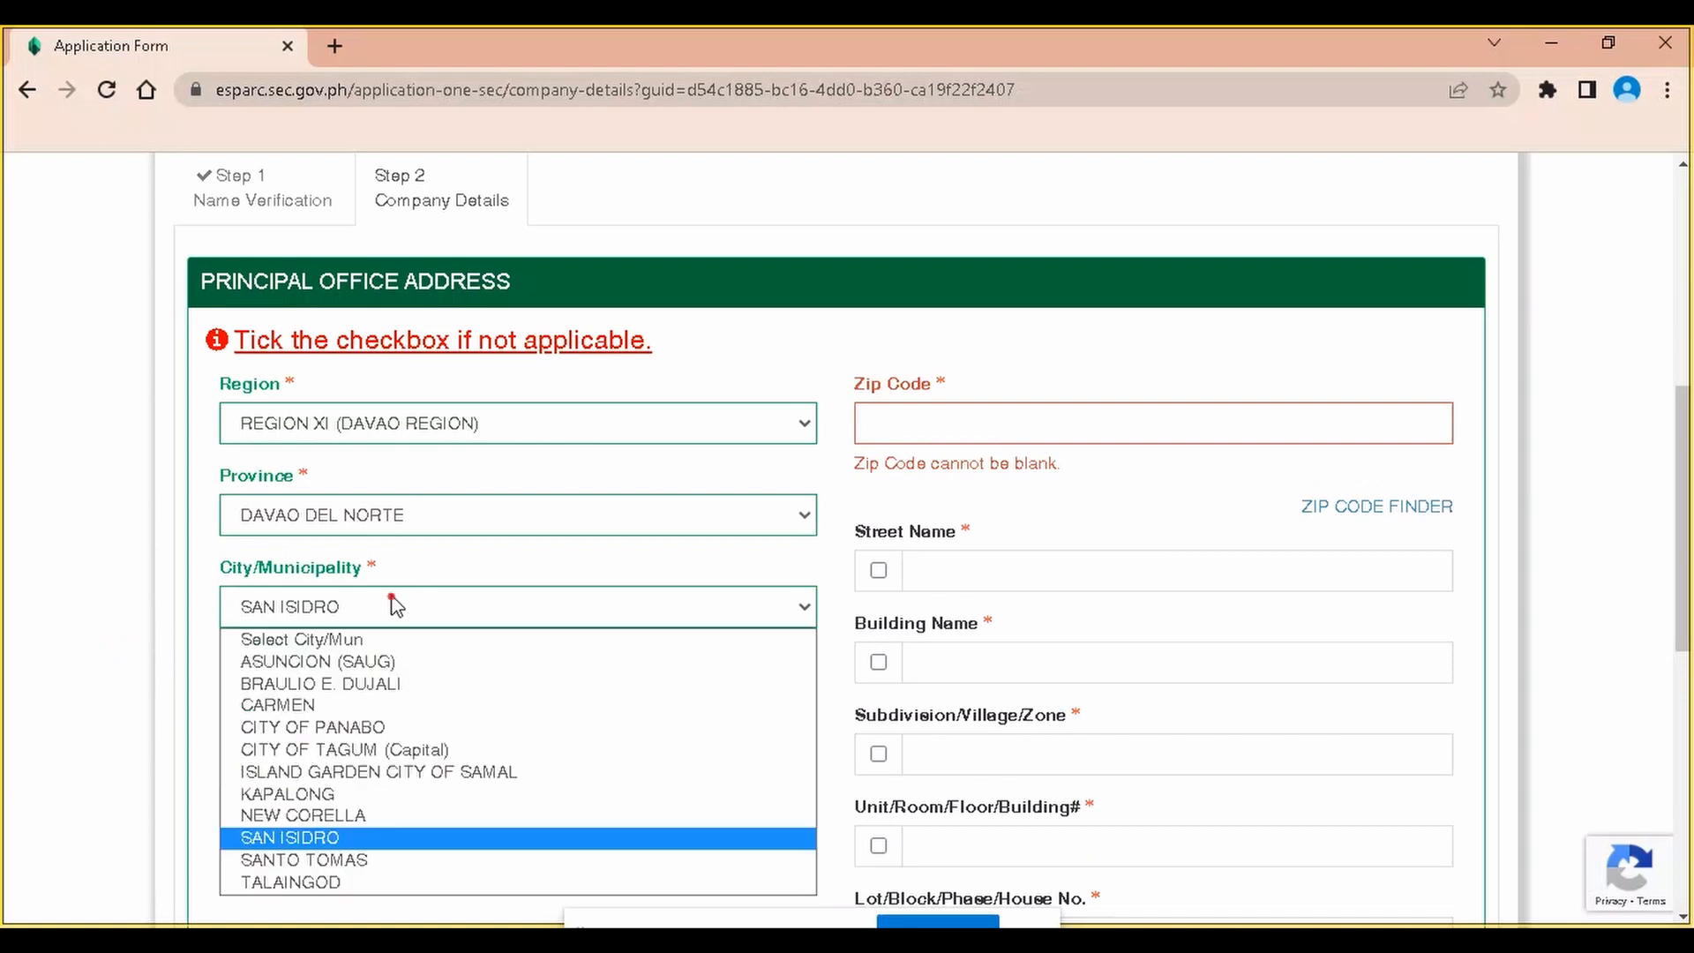
left_click(367, 861)
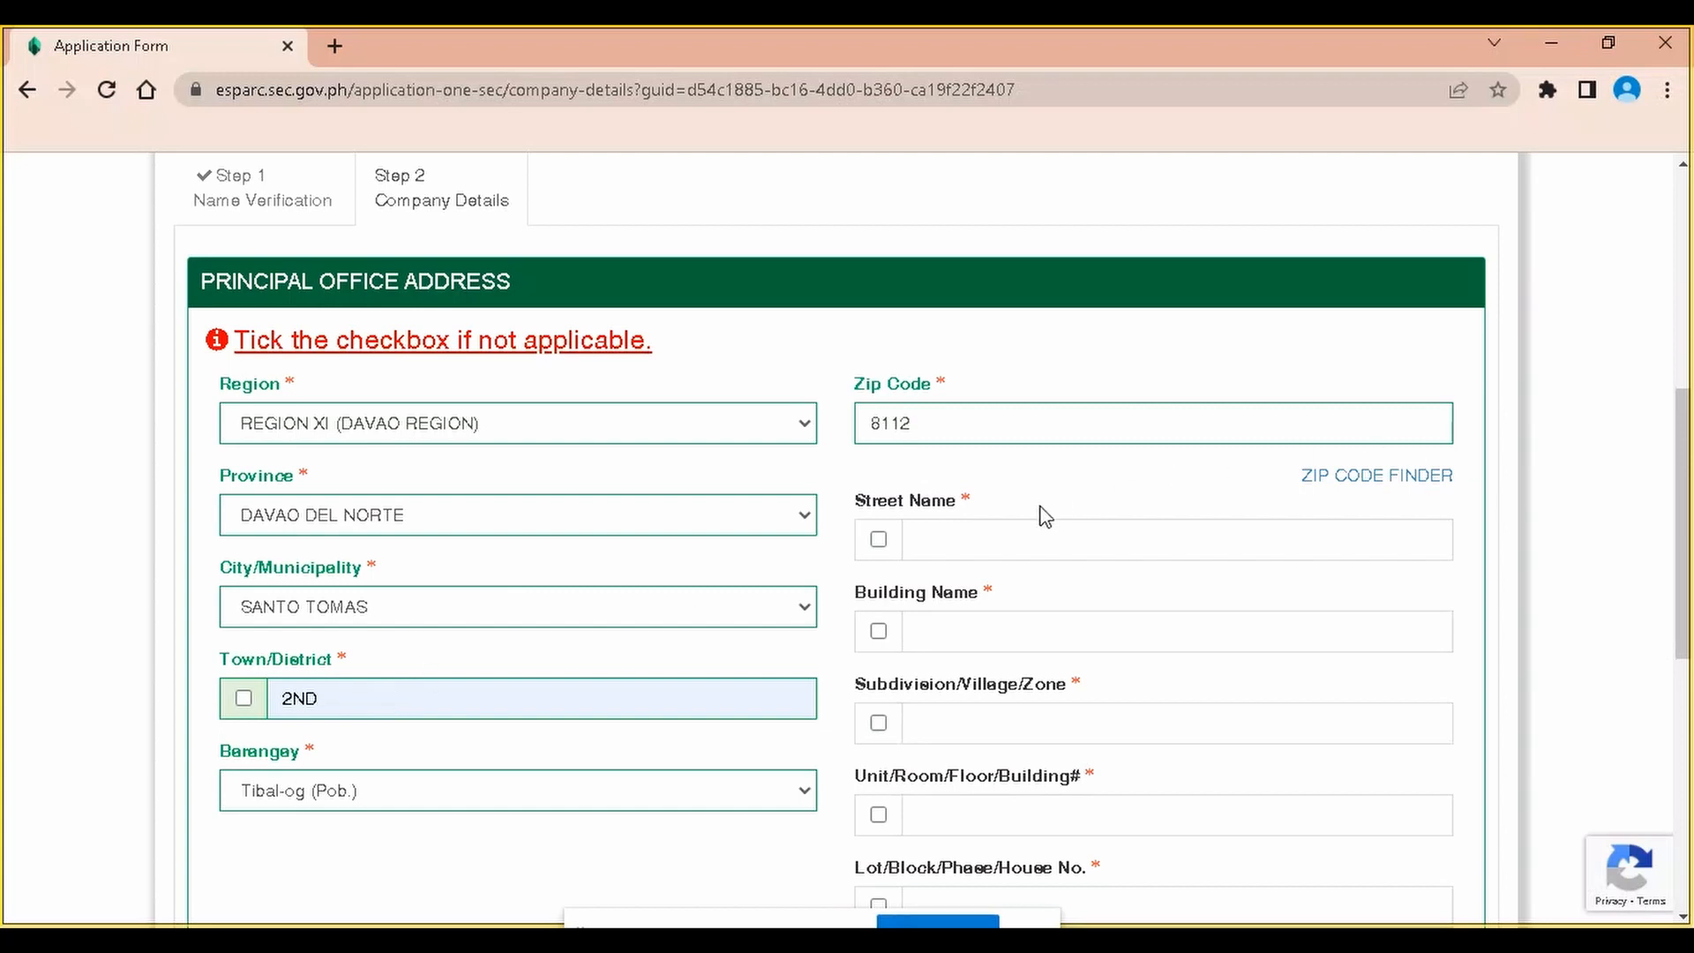
Enter street FEEDER ROAD 3 and mark building, subdivision, unit and lot fields N.A
left_click(926, 535)
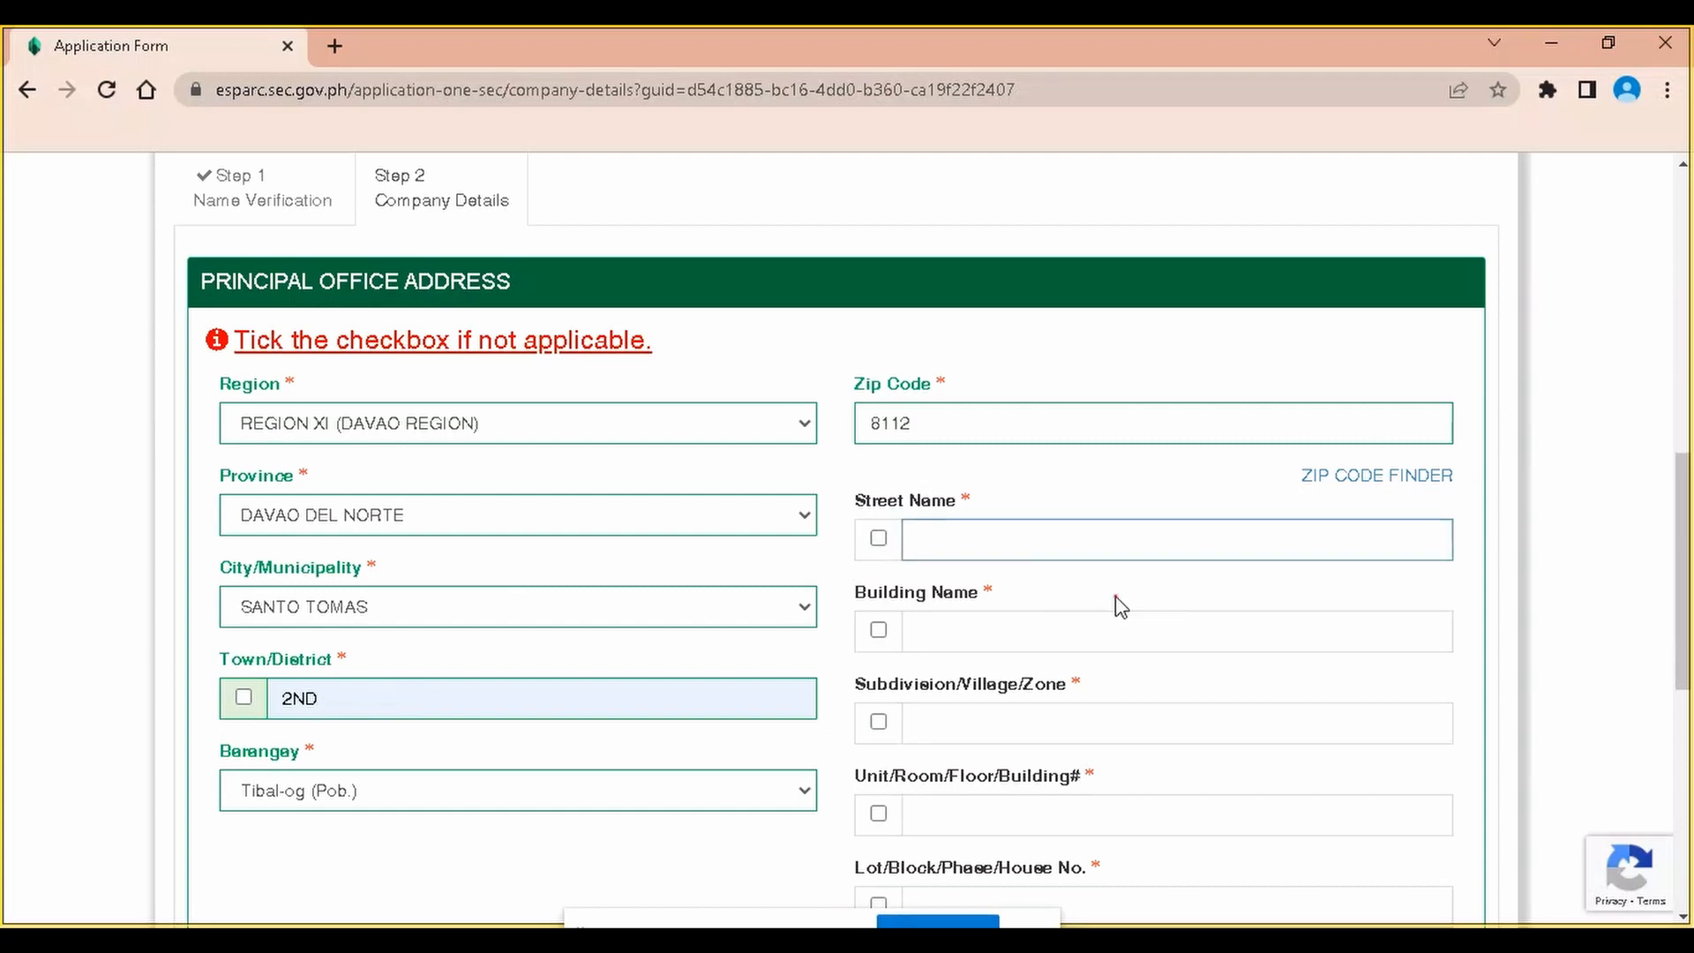
left_click(1115, 600)
left_click(1078, 537)
left_click(1136, 602)
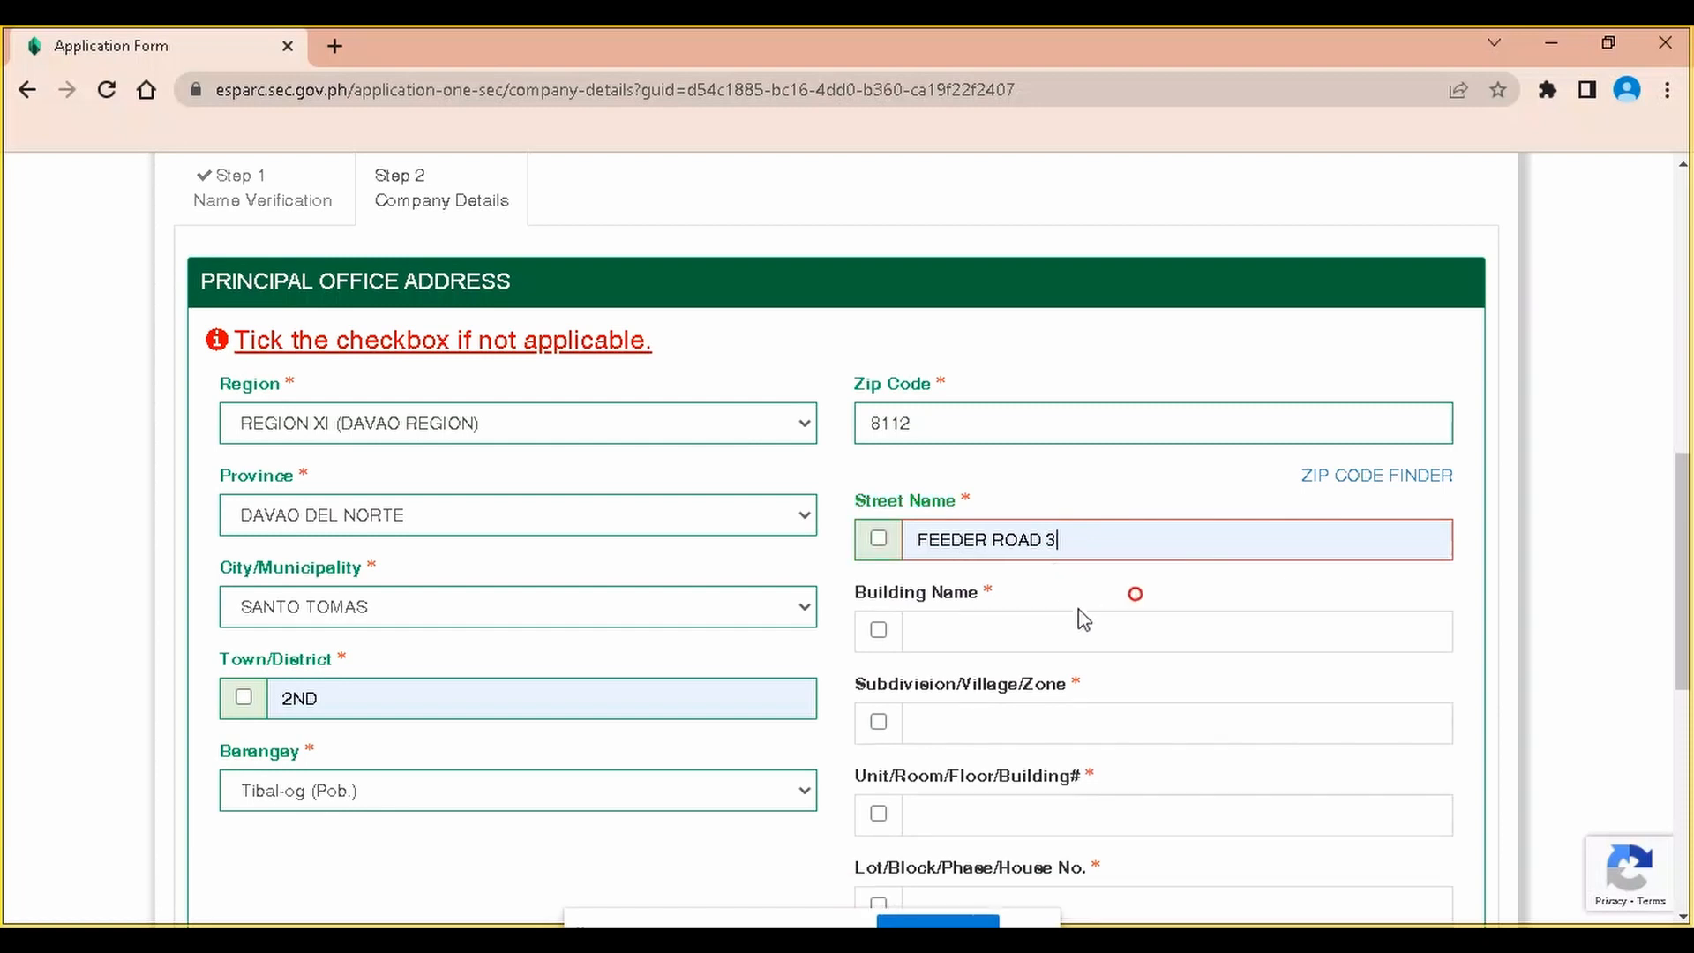
left_click(960, 630)
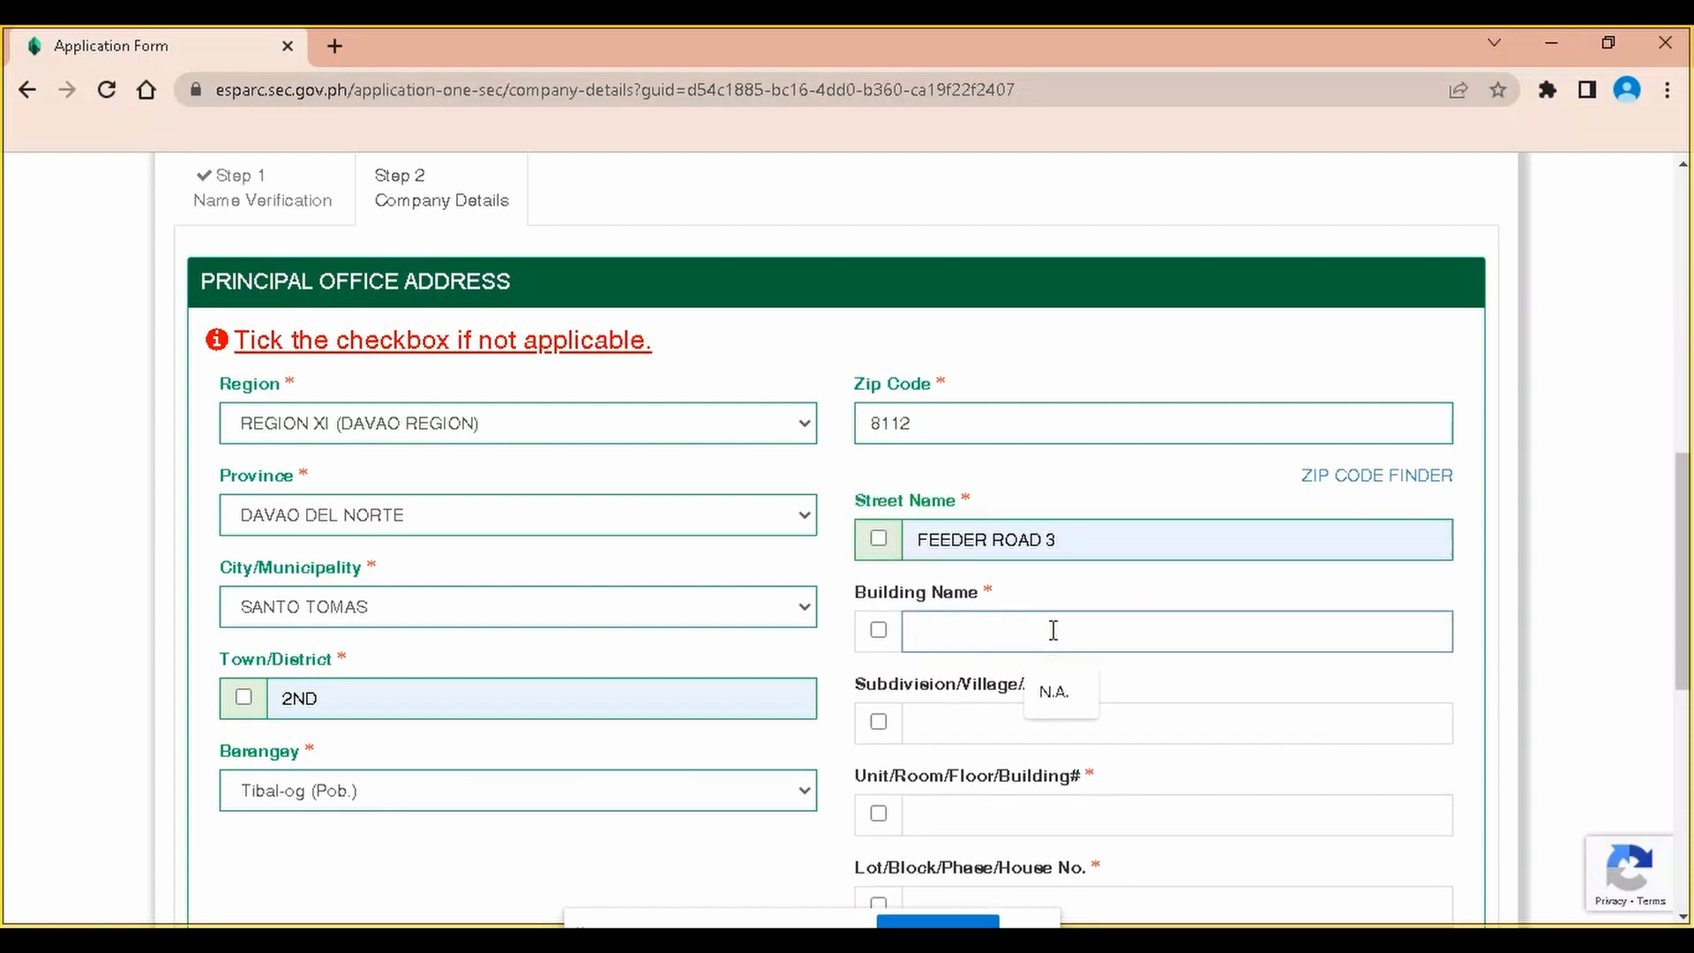
left_click(878, 630)
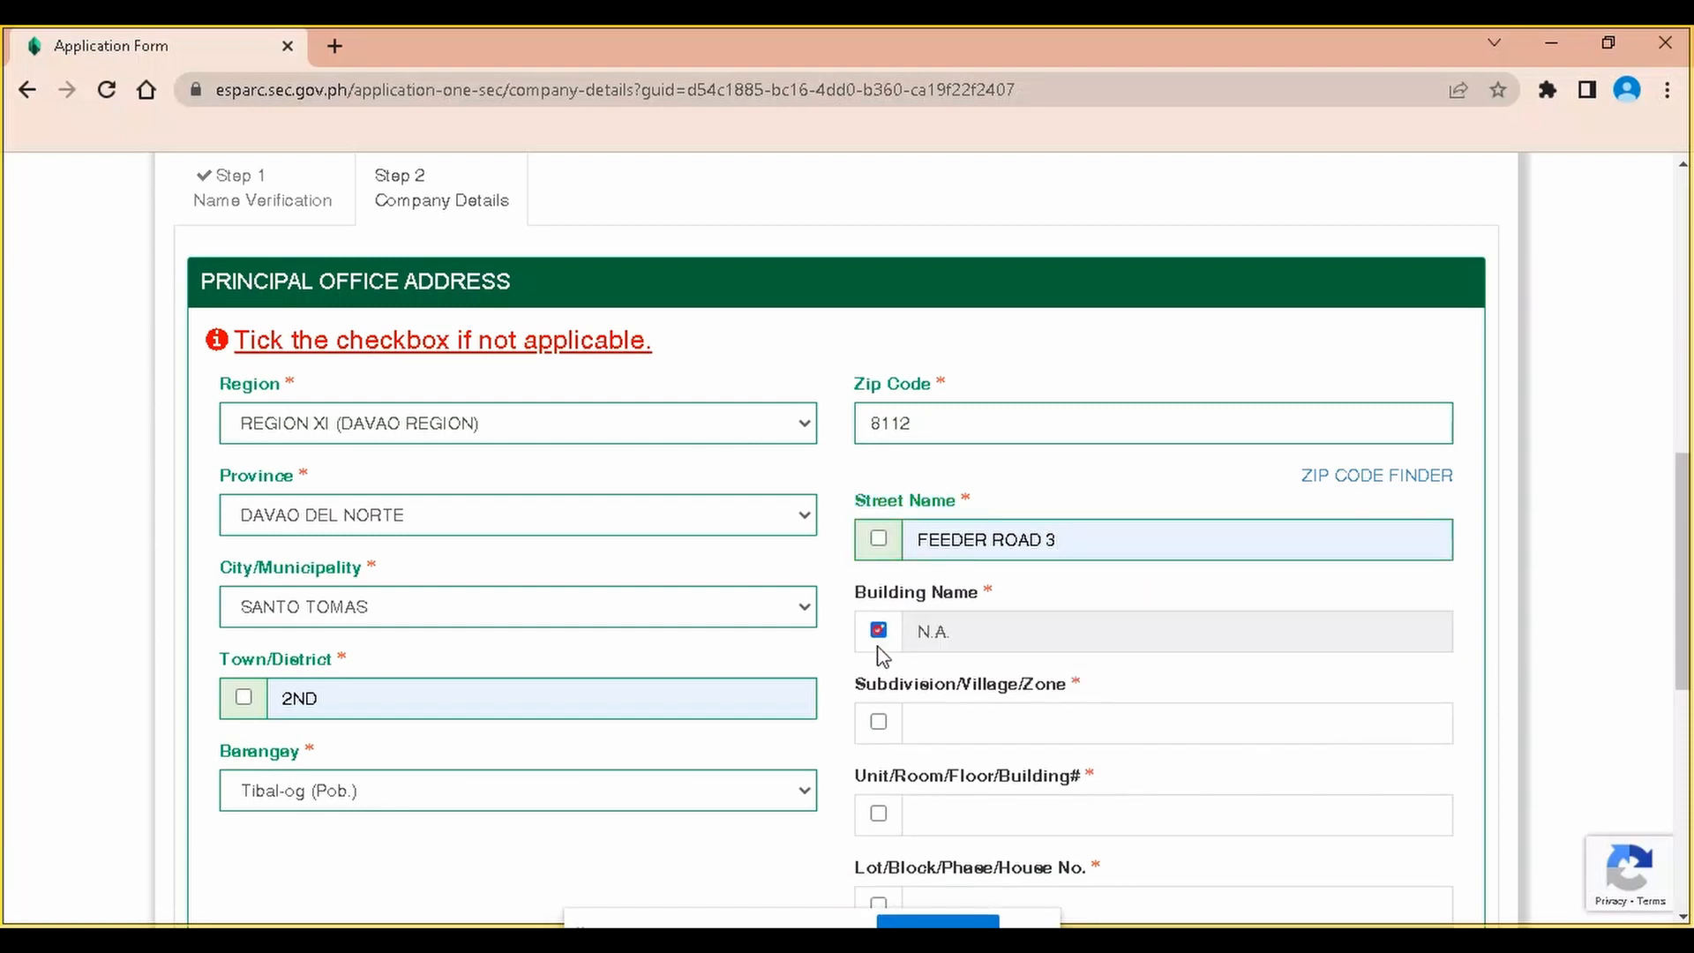
left_click(879, 721)
left_click(878, 812)
scroll(874, 746, "down", 3)
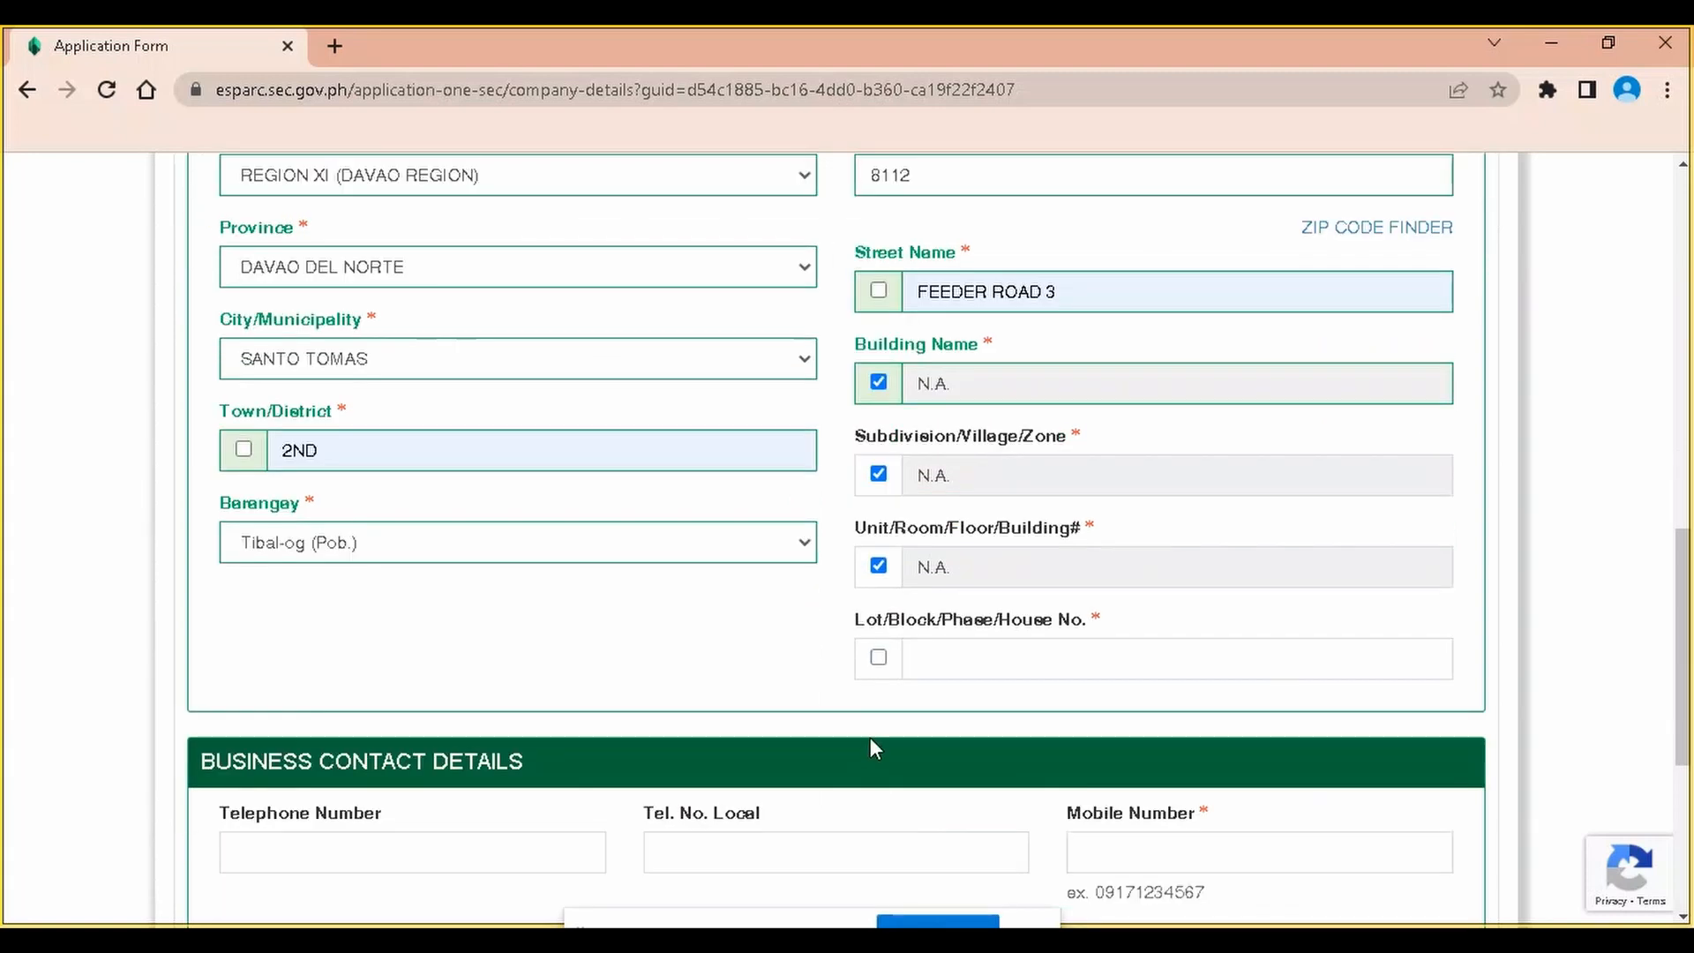
left_click(879, 658)
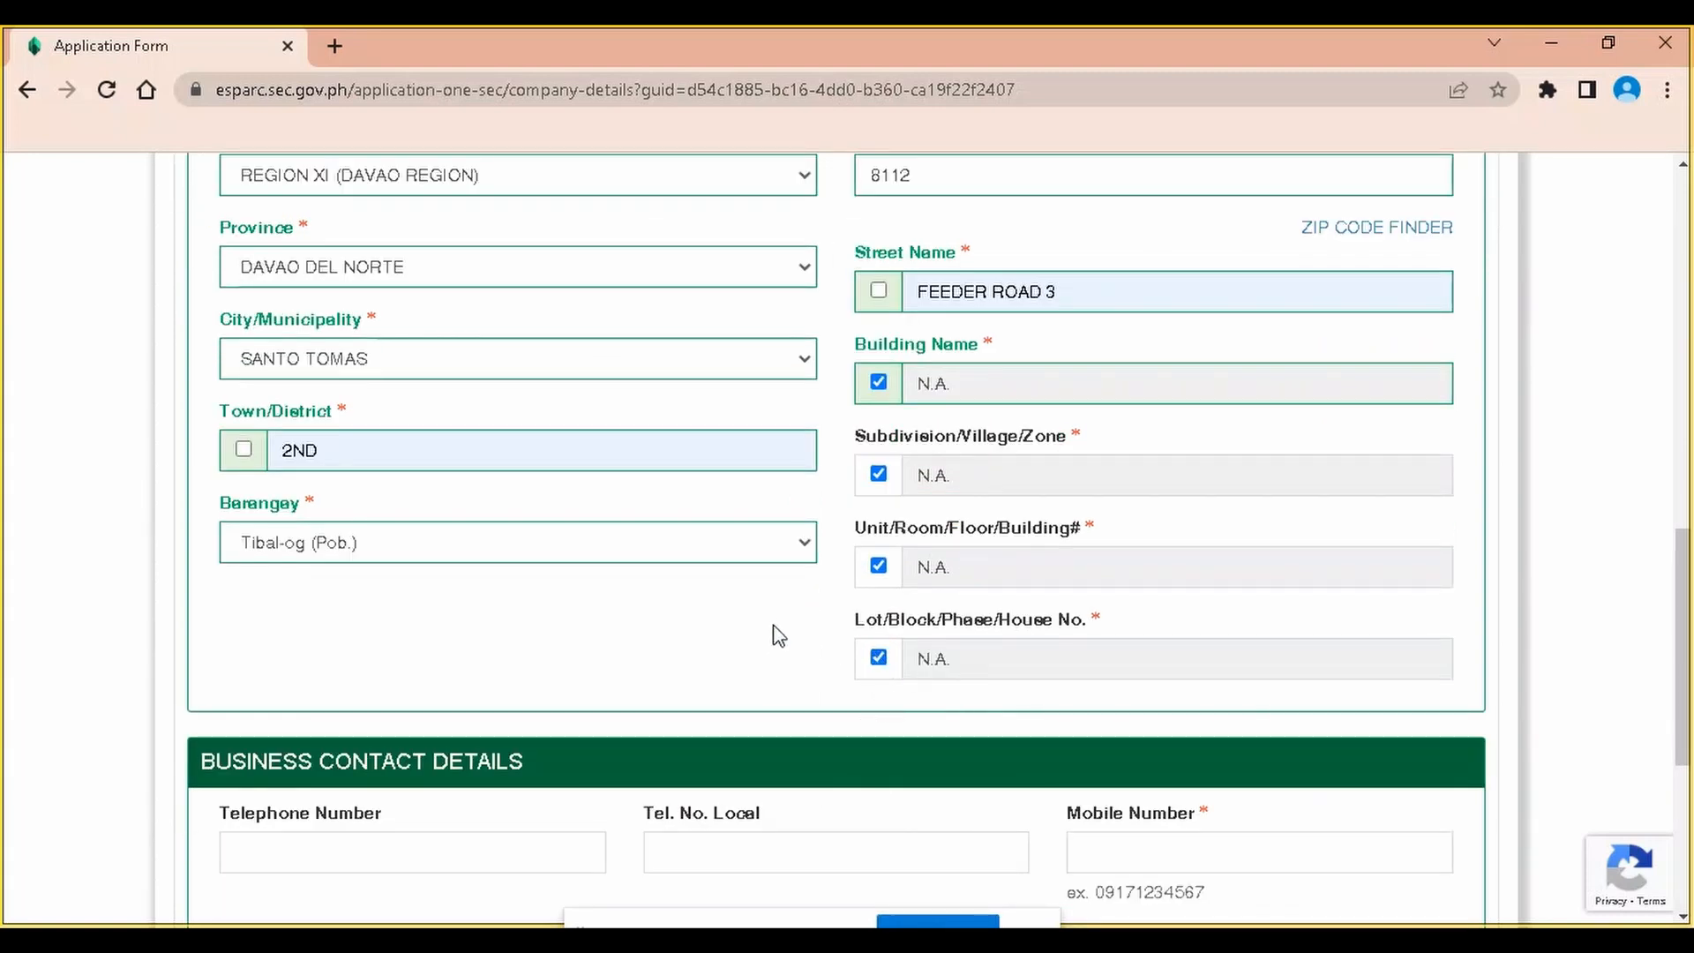
scroll(756, 635, "down", 3)
Fill the business telephone, mobile number and email from saved suggestions
scroll(512, 732, "down", 2)
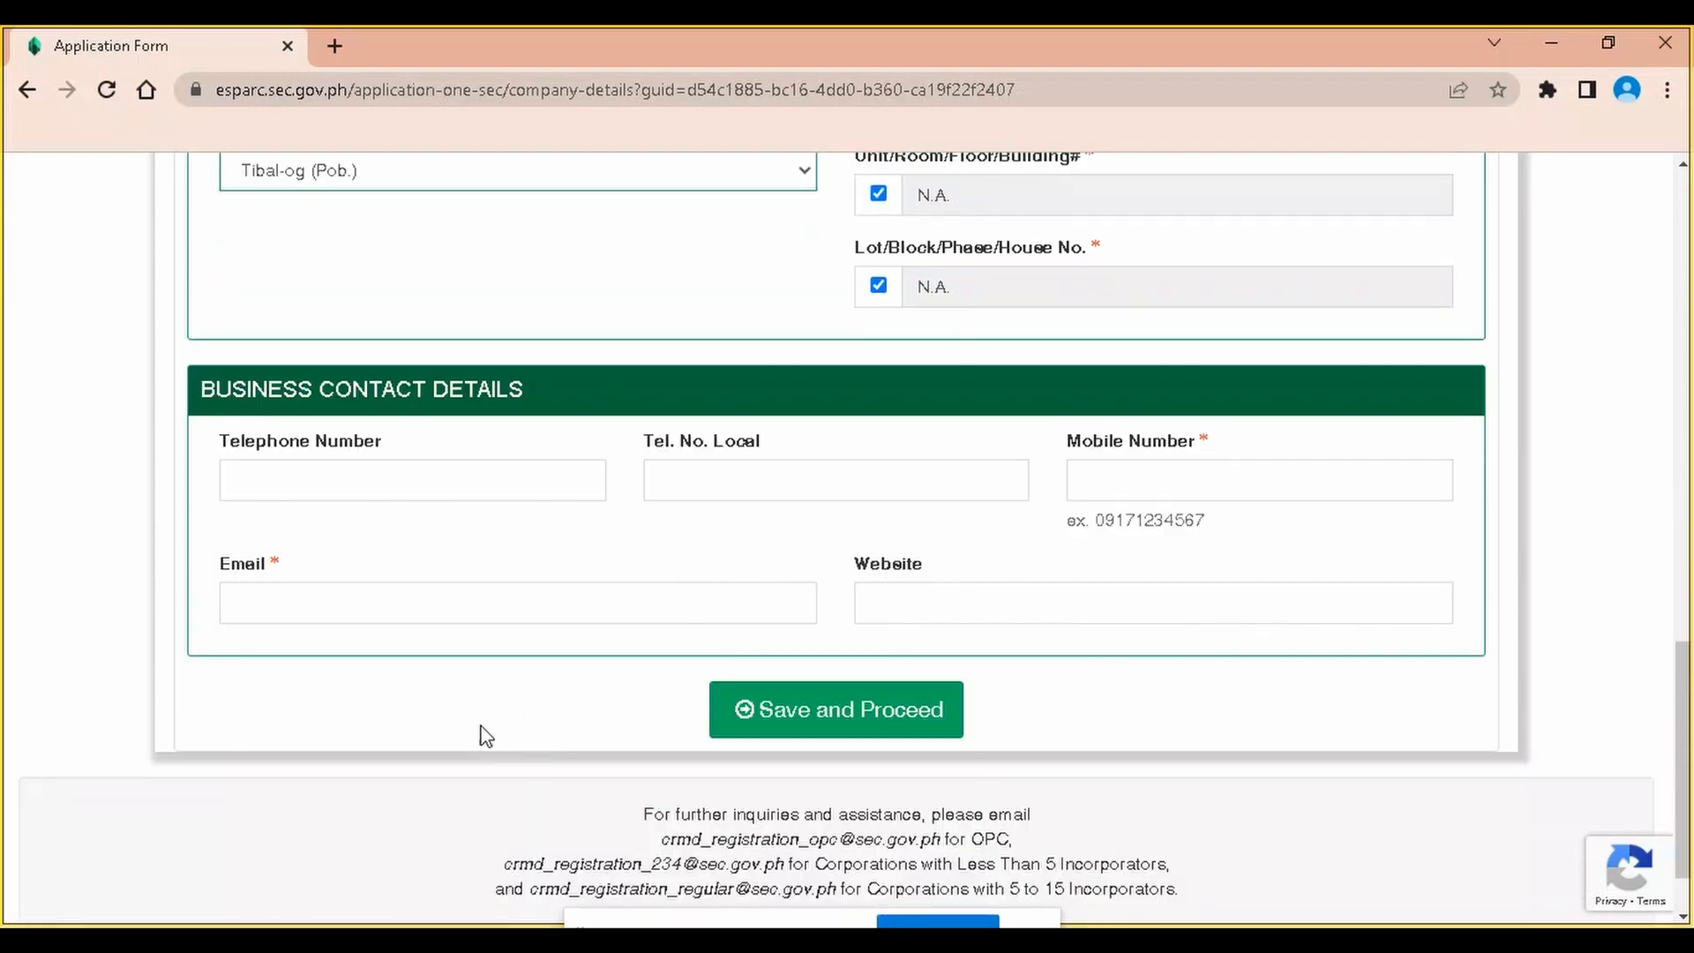
left_click(355, 473)
left_click(456, 544)
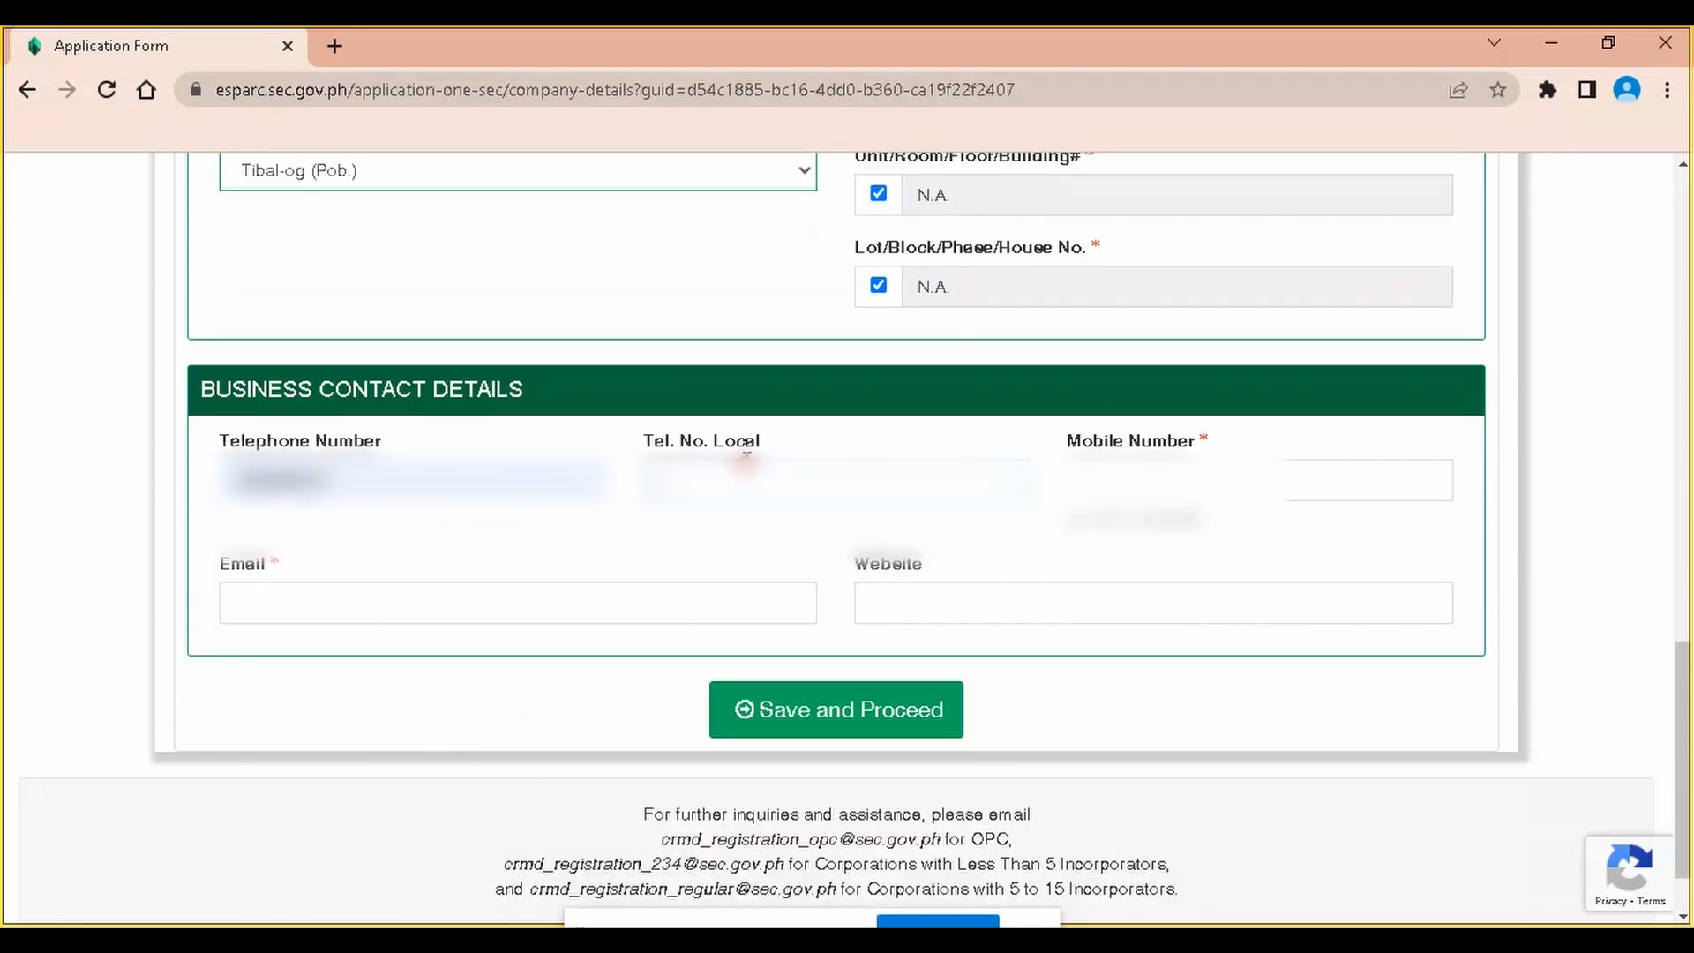
left_click(1146, 477)
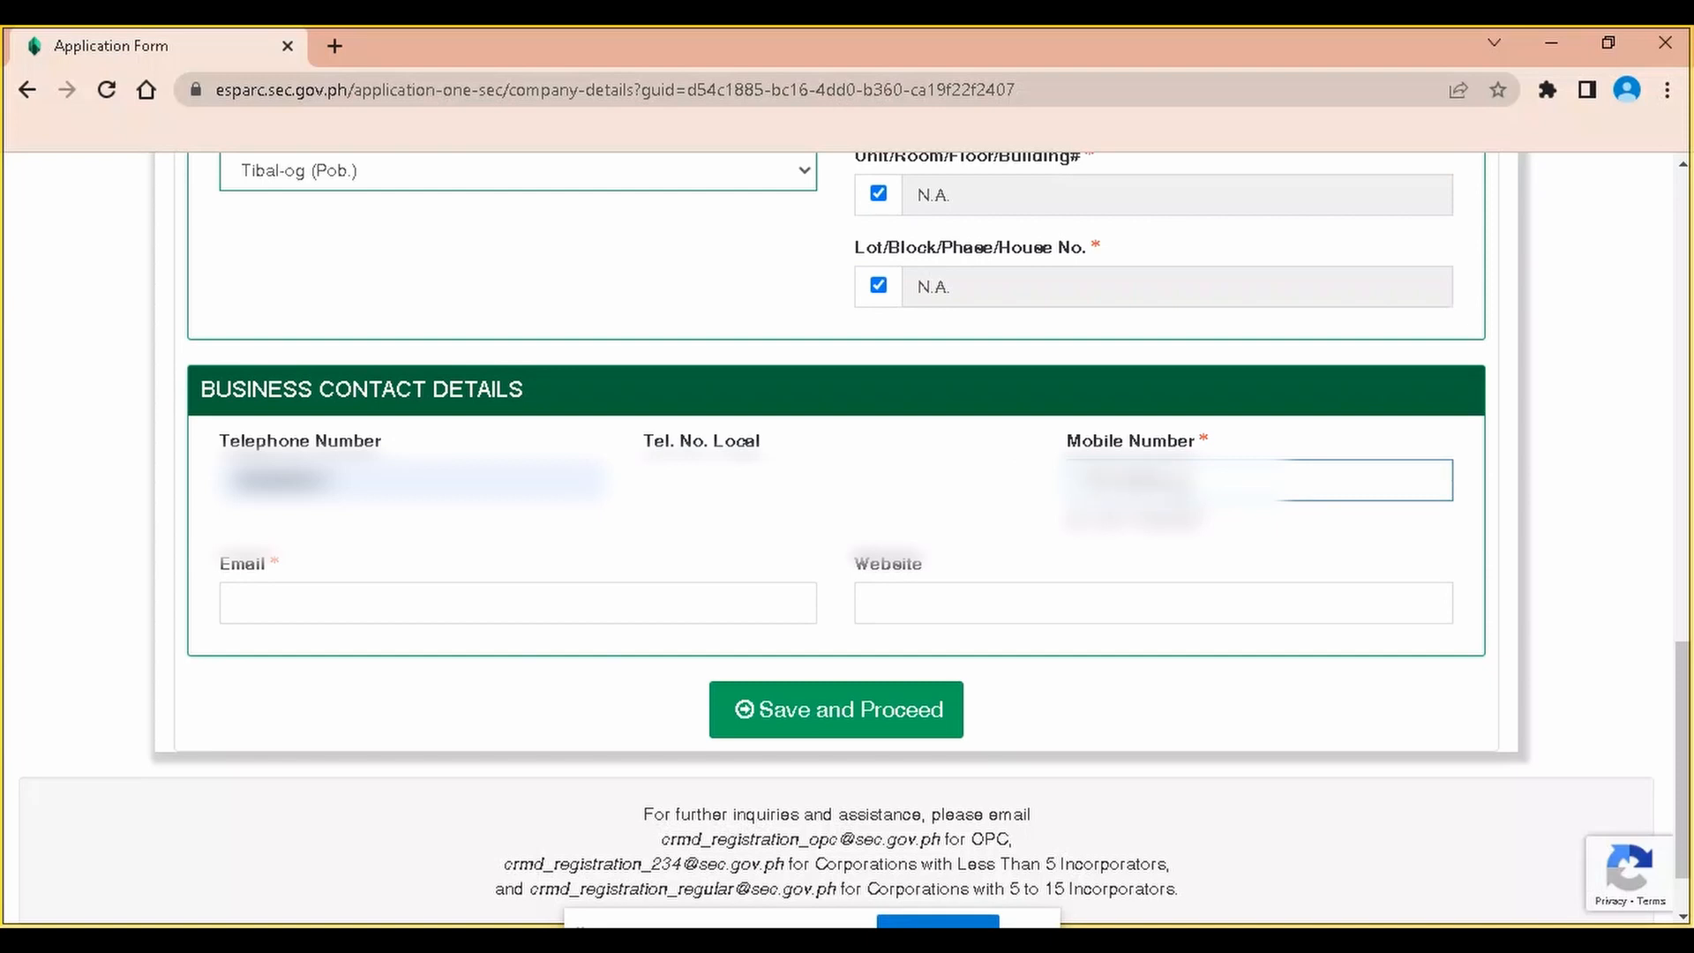
left_click(328, 593)
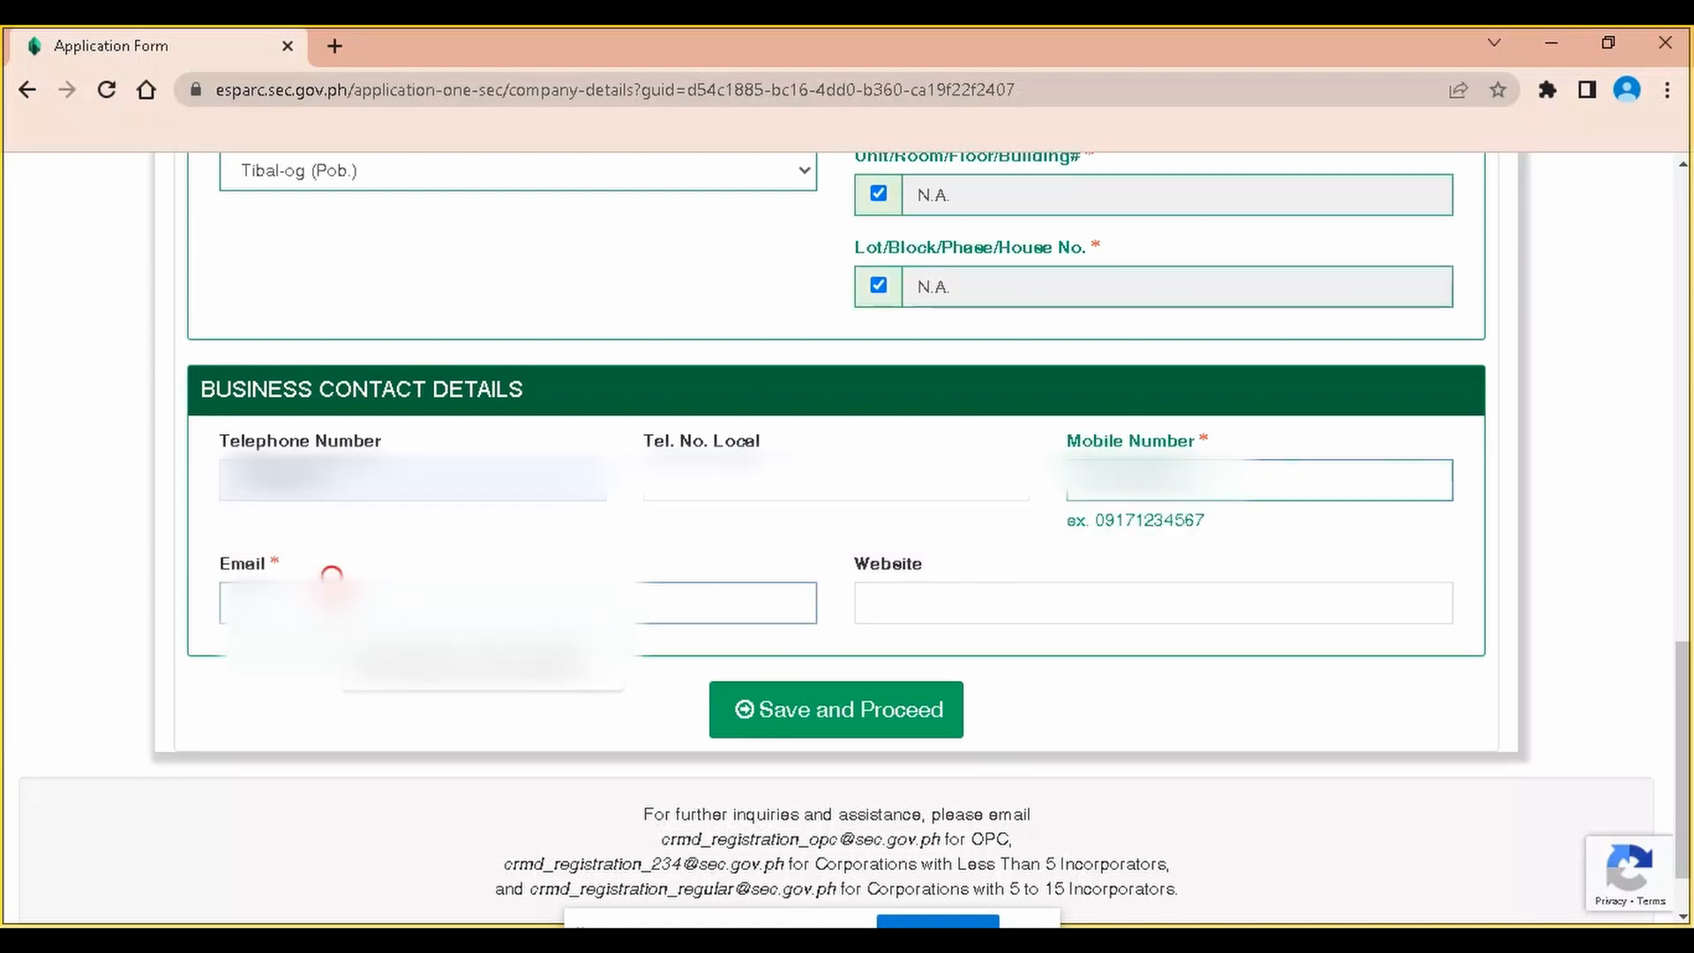
left_click(475, 676)
left_click(995, 603)
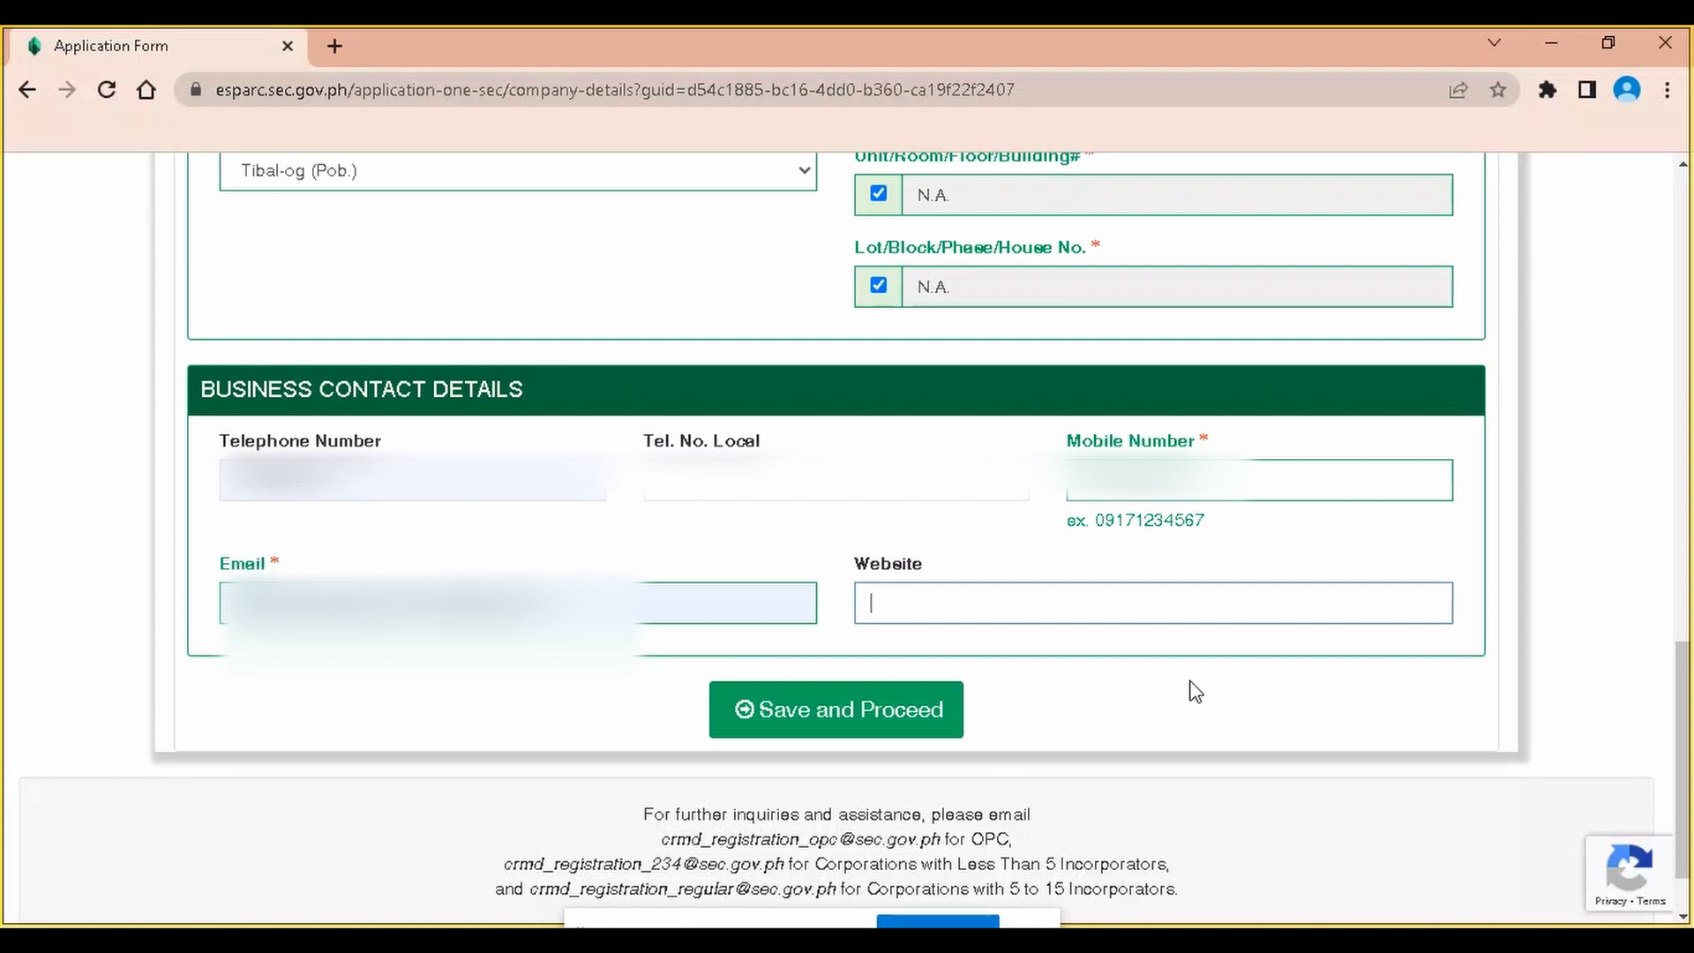
Save the company details and proceed to the capital structure page
scroll(976, 415, "up", 12)
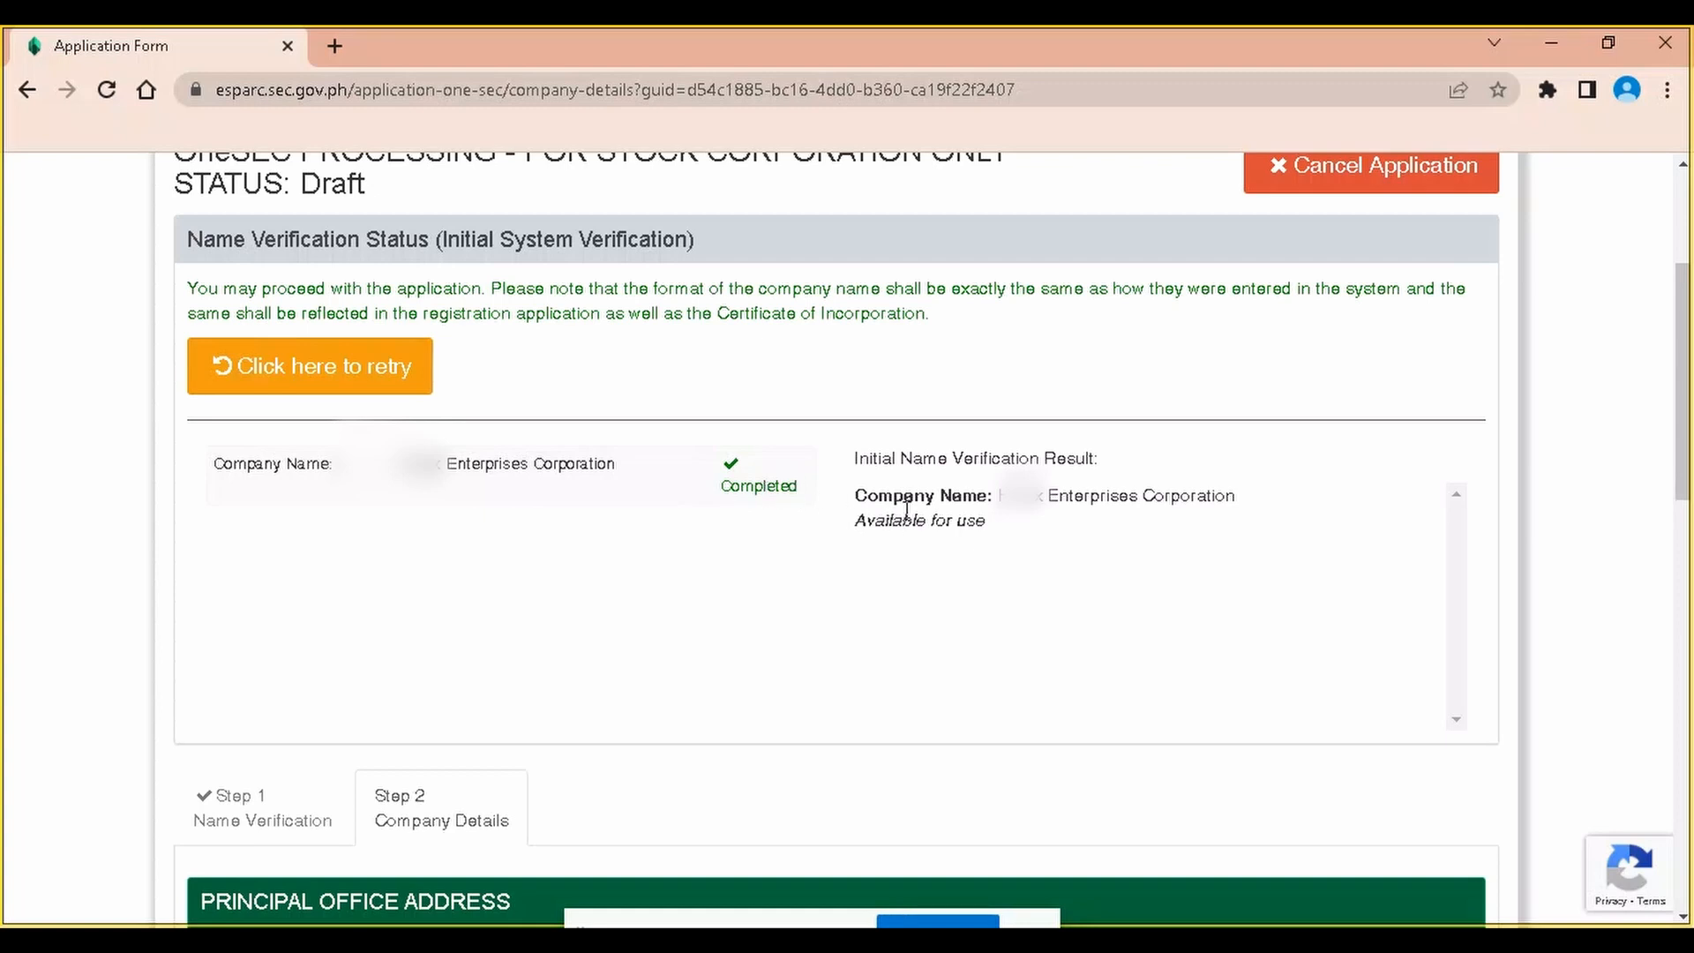
scroll(1172, 590, "down", 12)
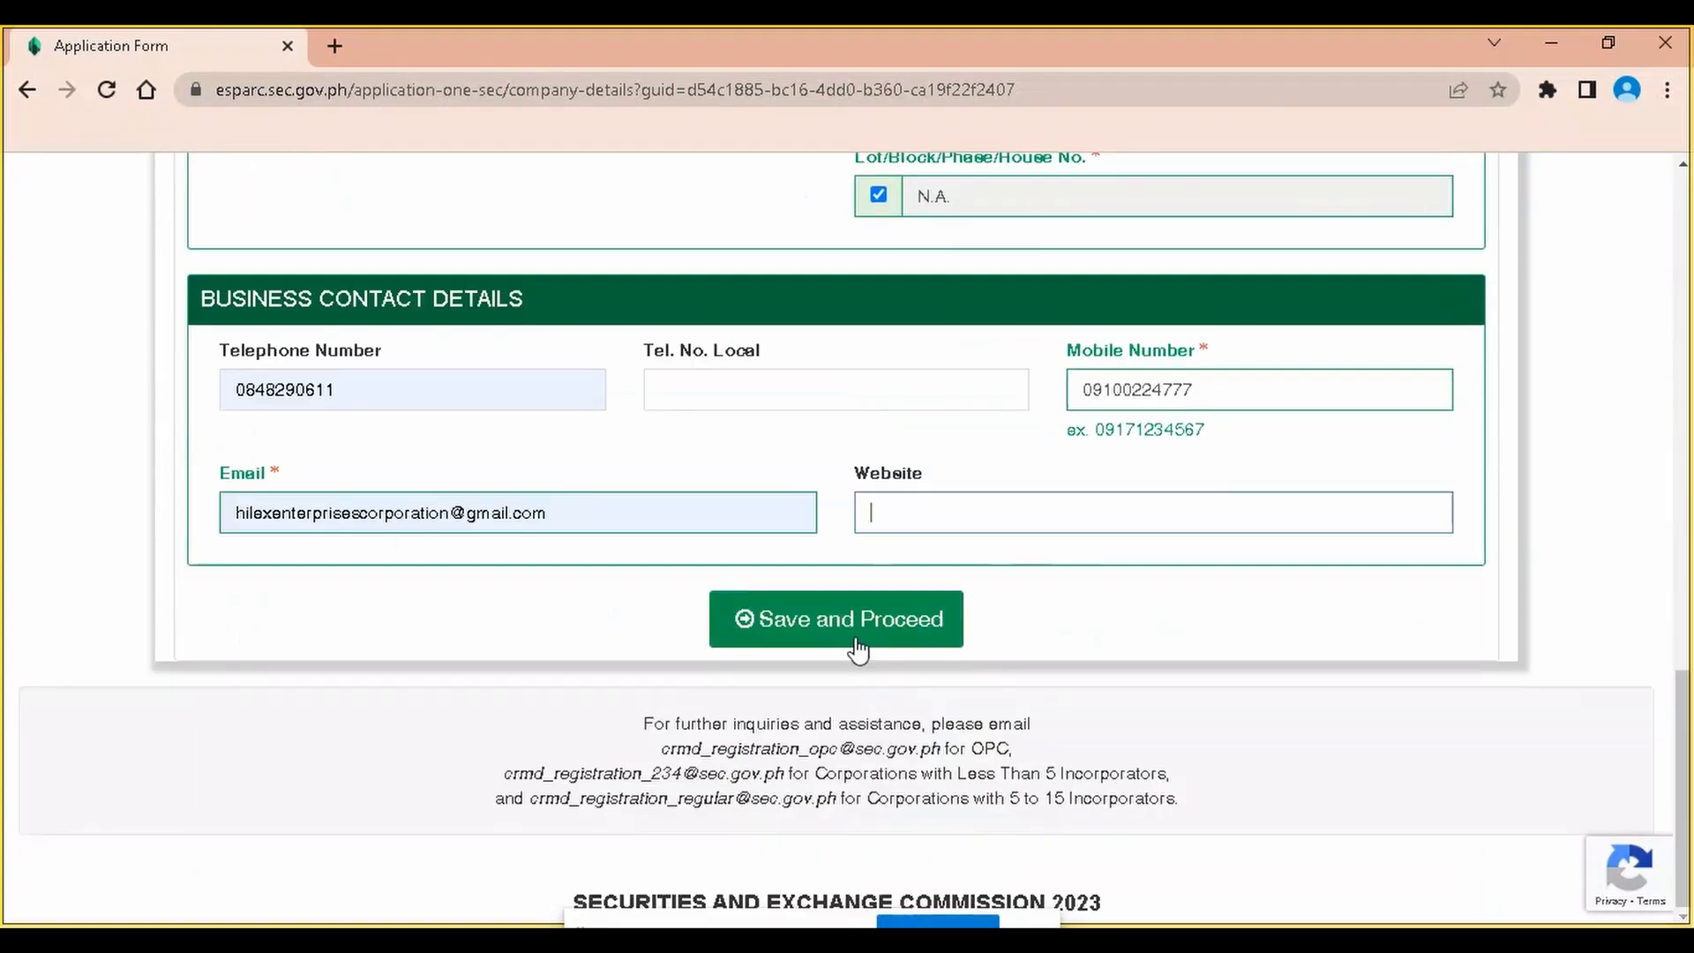
left_click(857, 615)
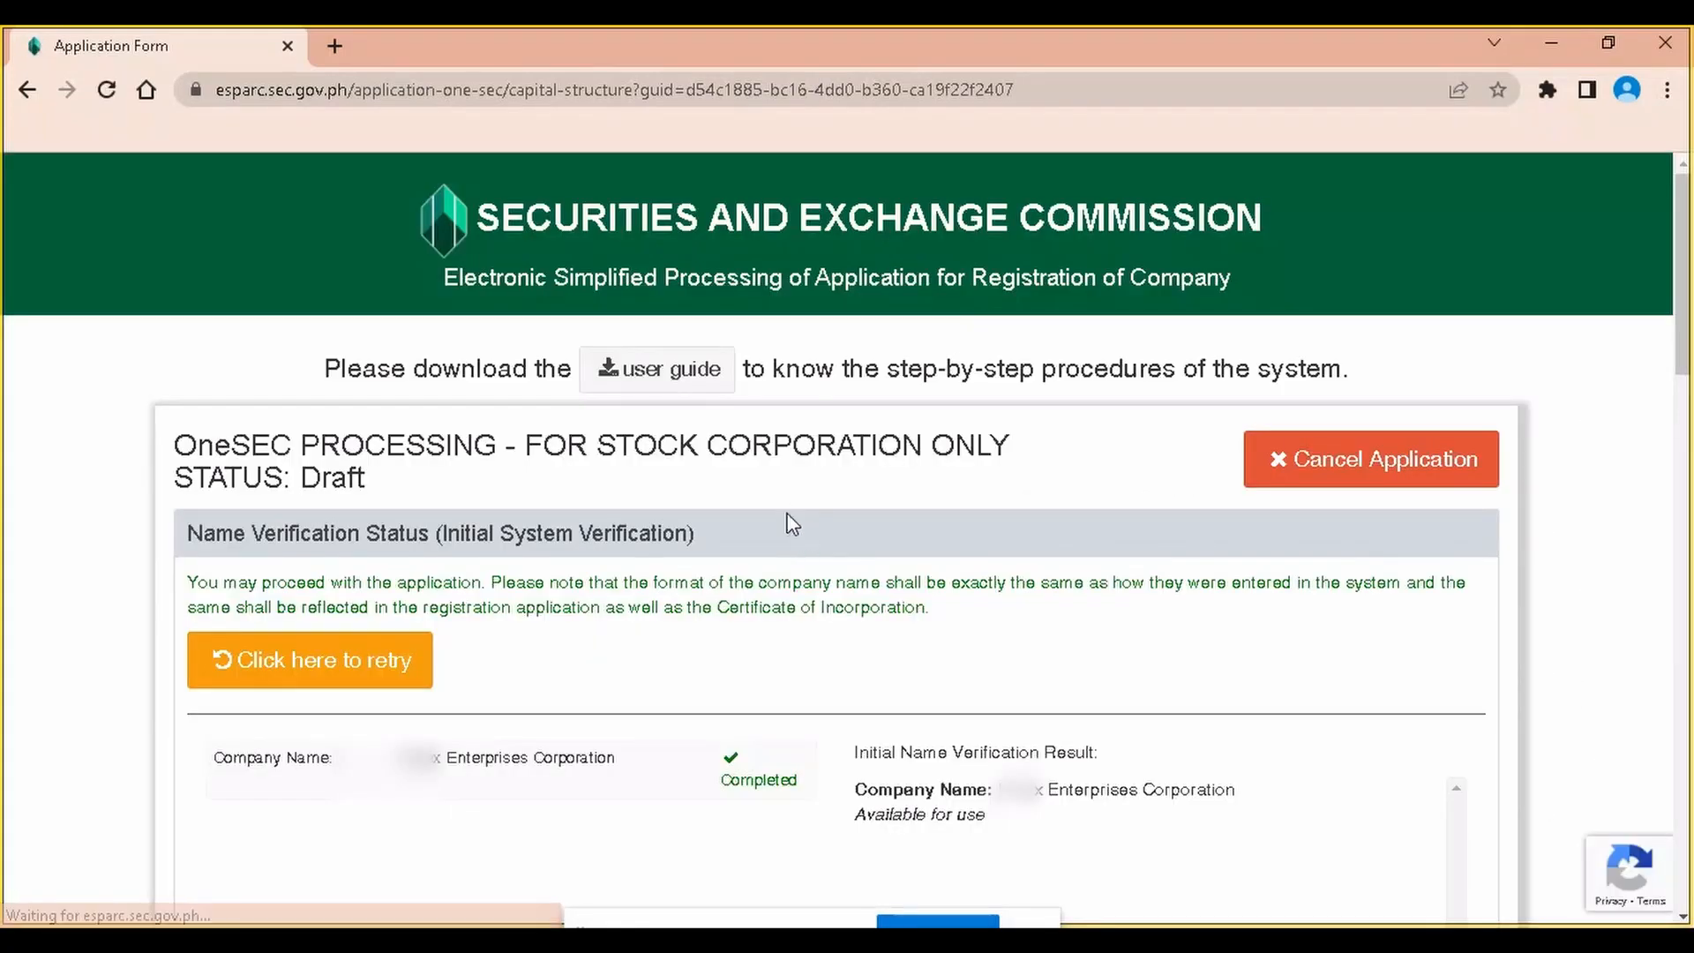
Enter capital totals of 1,000,000.00 authorized, 252,000.00 subscribed and 63,000.00 paid-up, and save
scroll(851, 591, "down", 8)
scroll(851, 591, "down", 1)
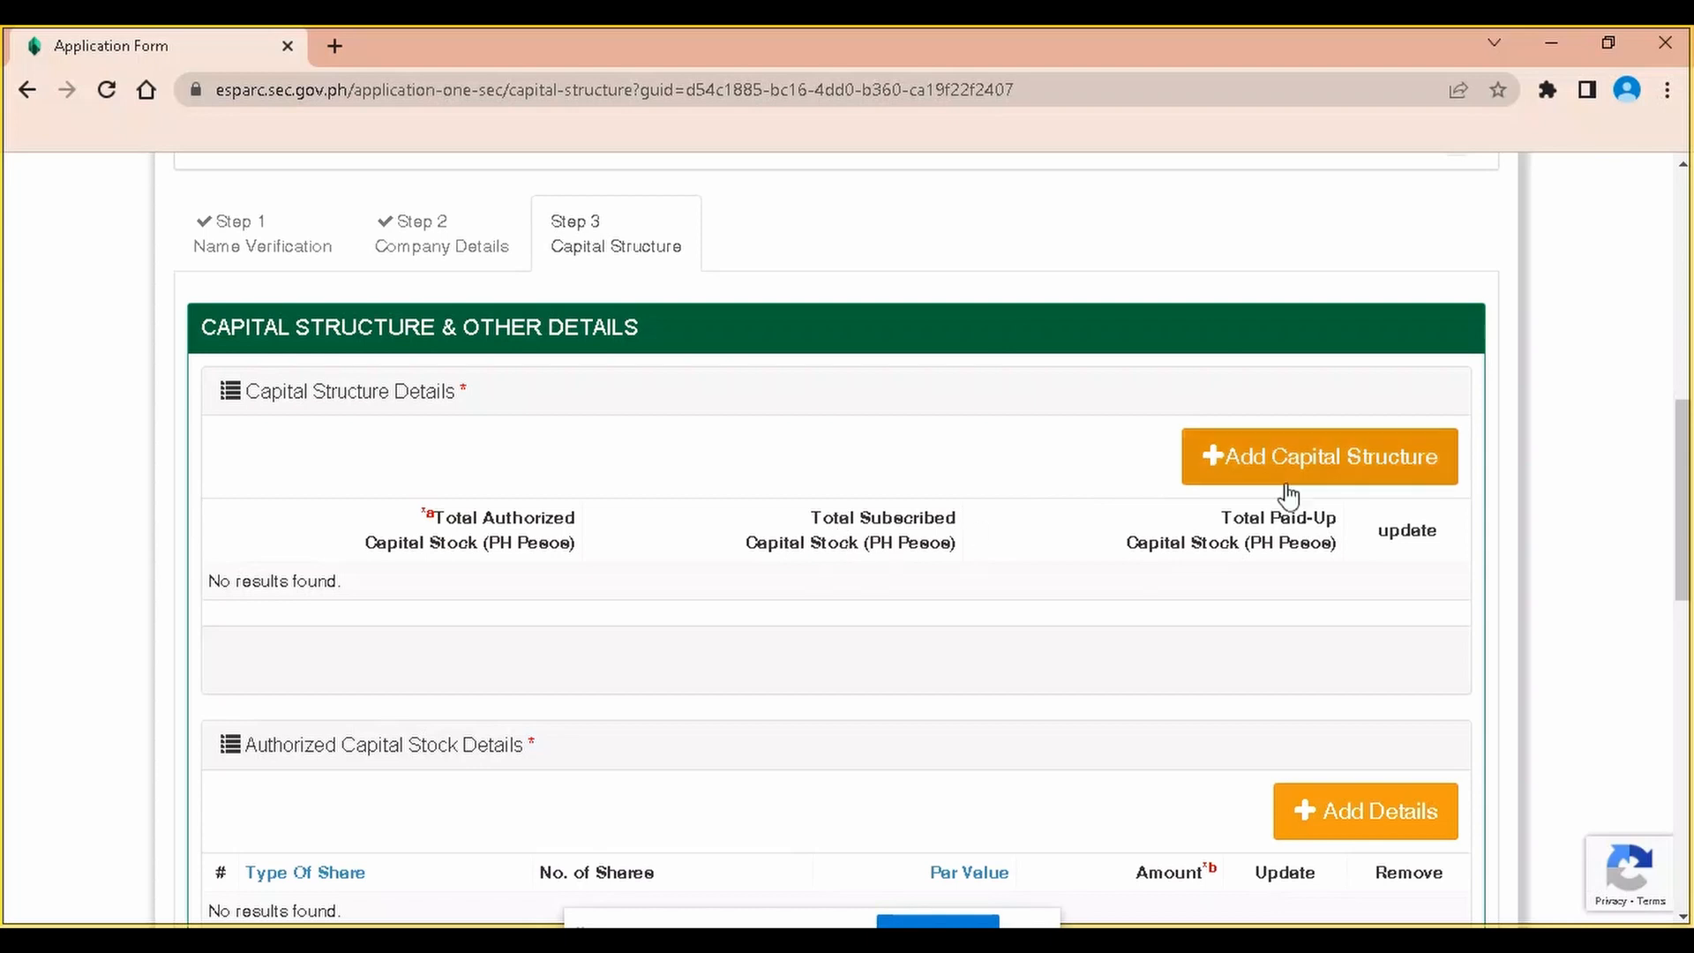
left_click(1295, 479)
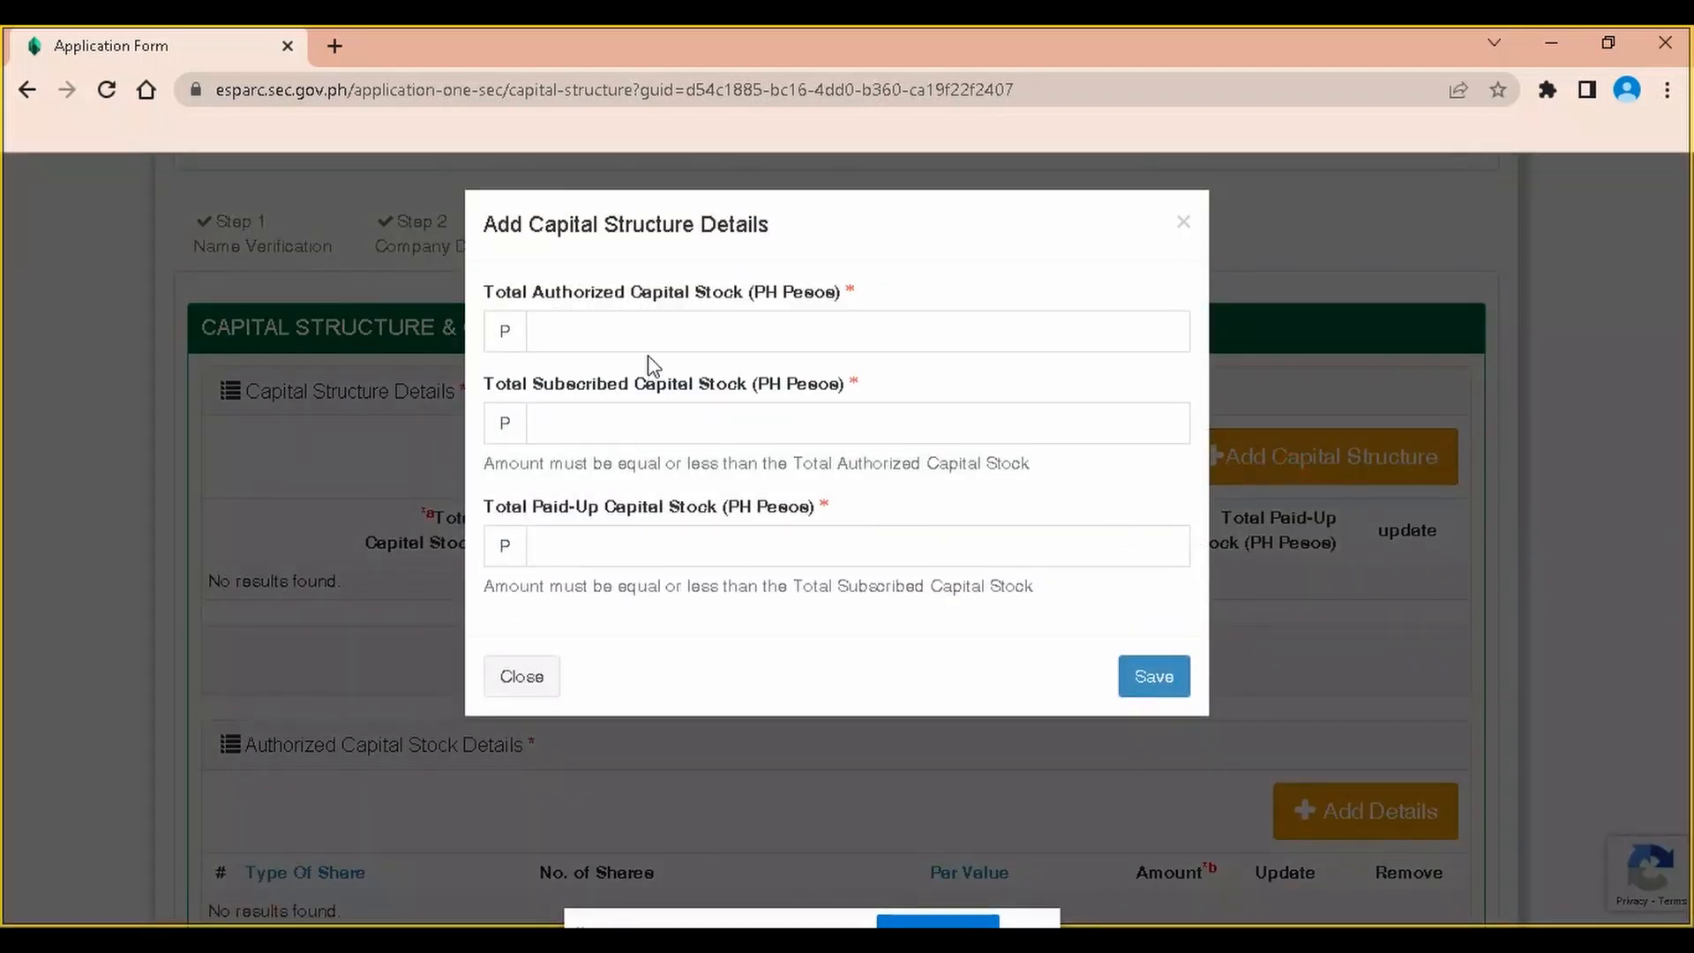
left_click(653, 324)
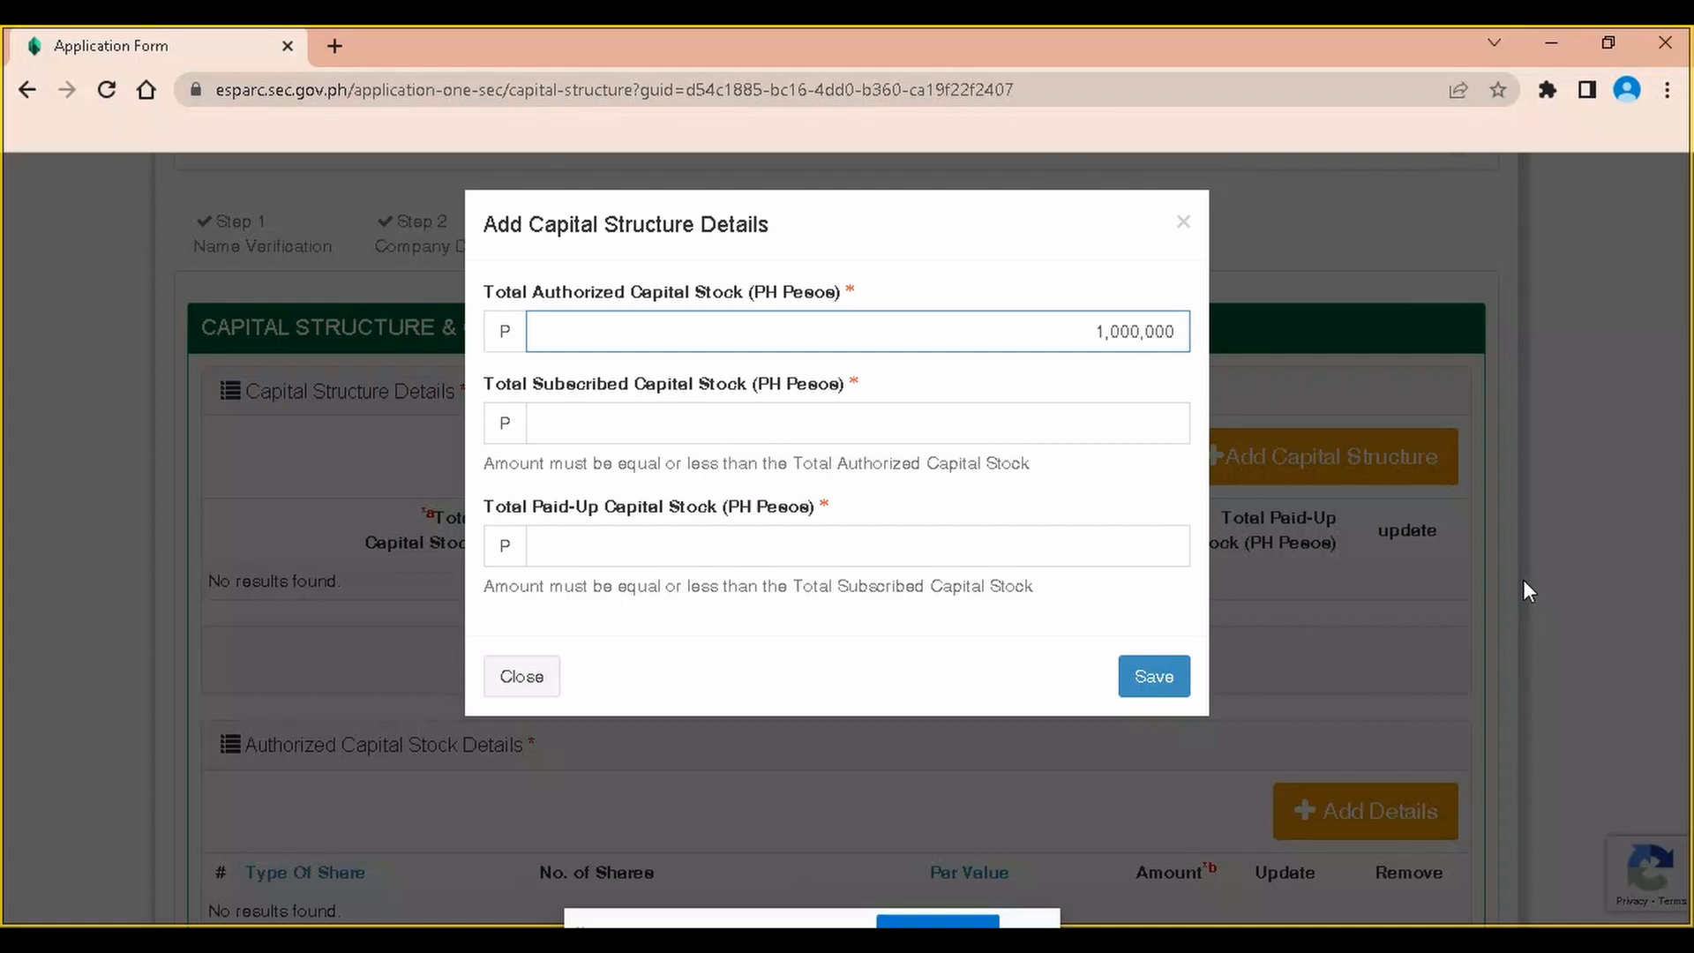
key("Tab")
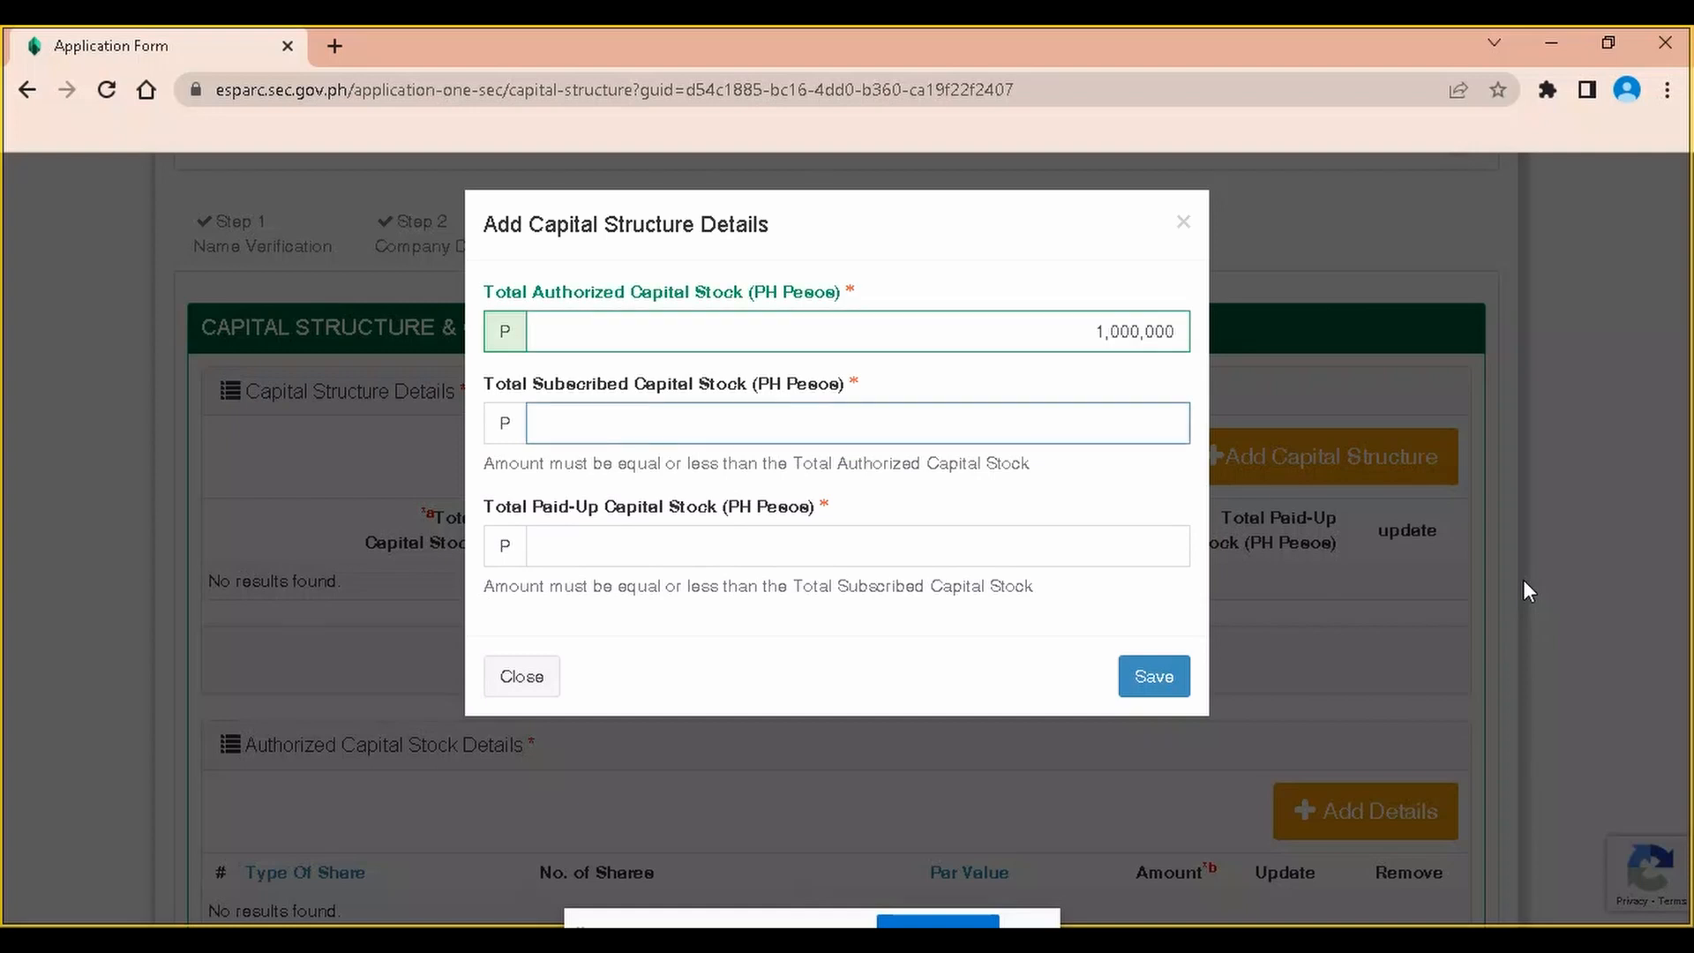
type("252,000")
key("Tab")
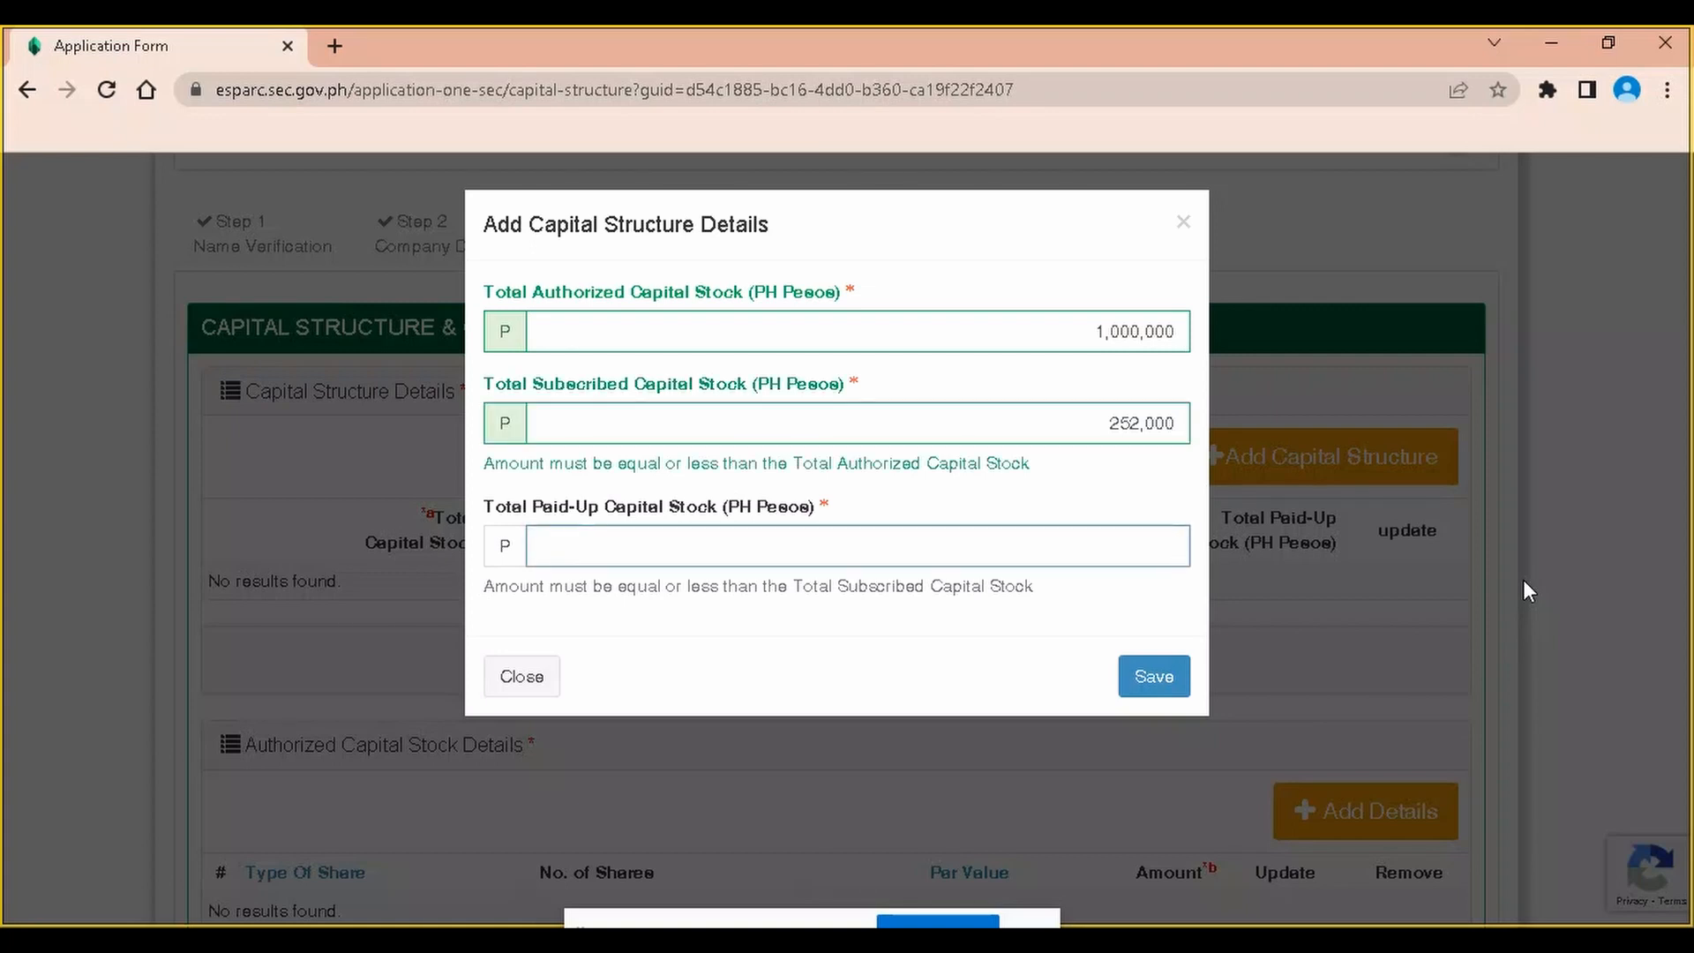
type("63,000")
left_click(929, 636)
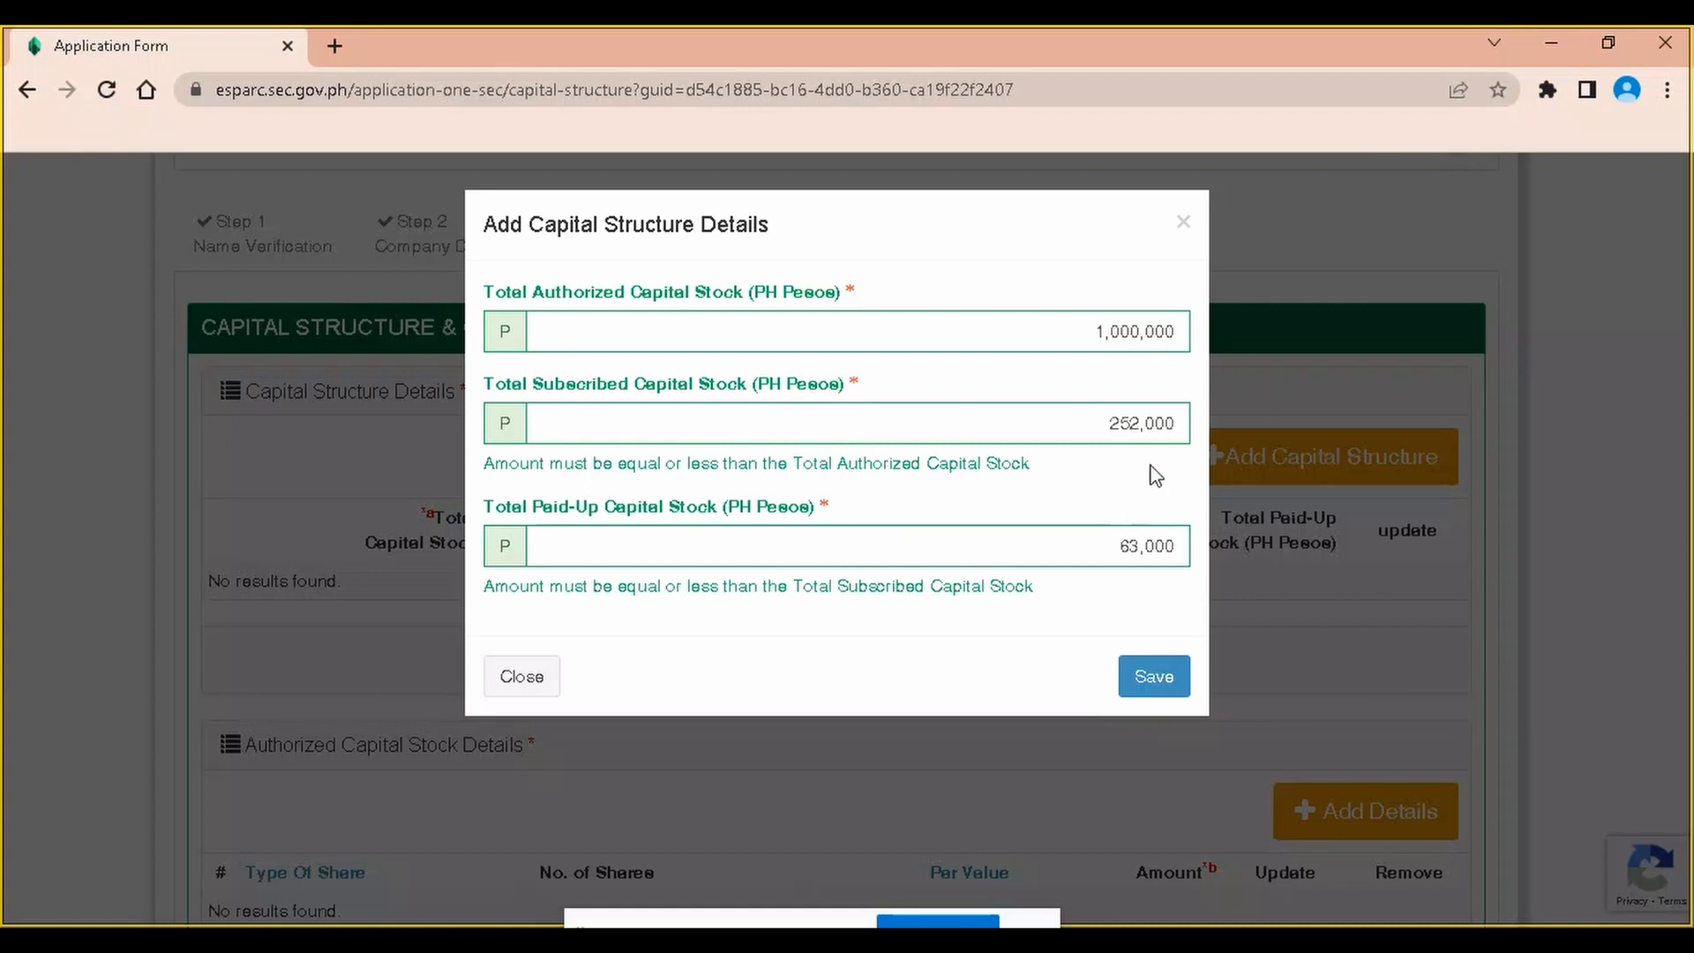
left_click(1174, 561)
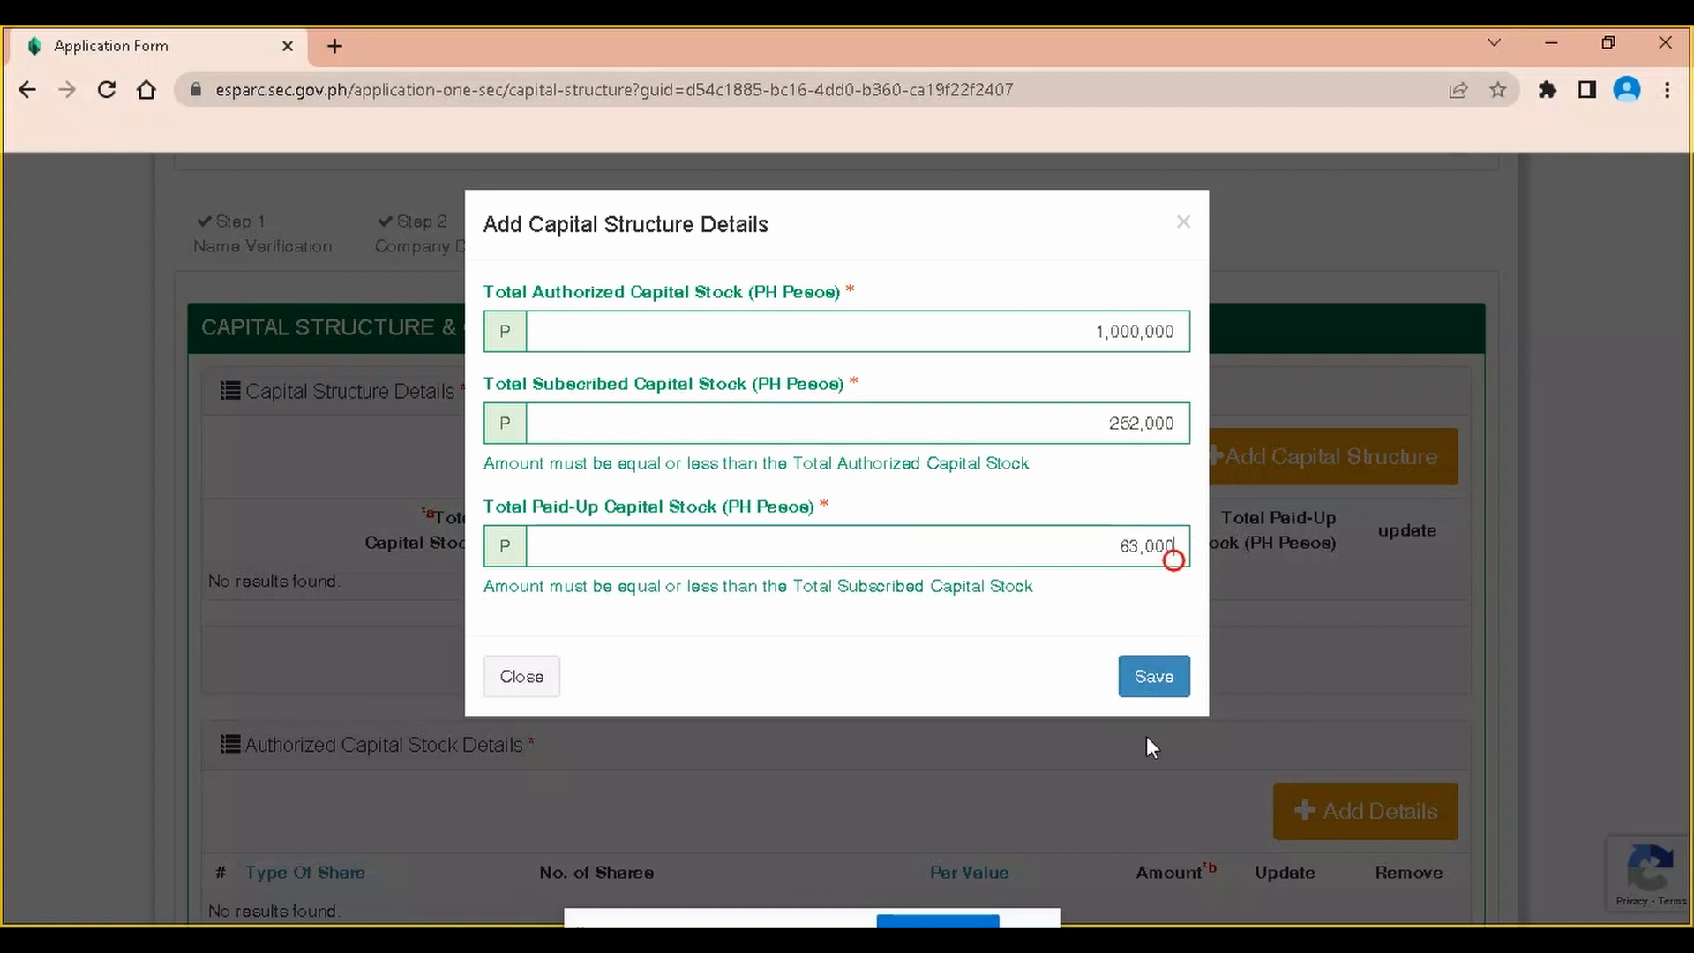
left_click(1157, 688)
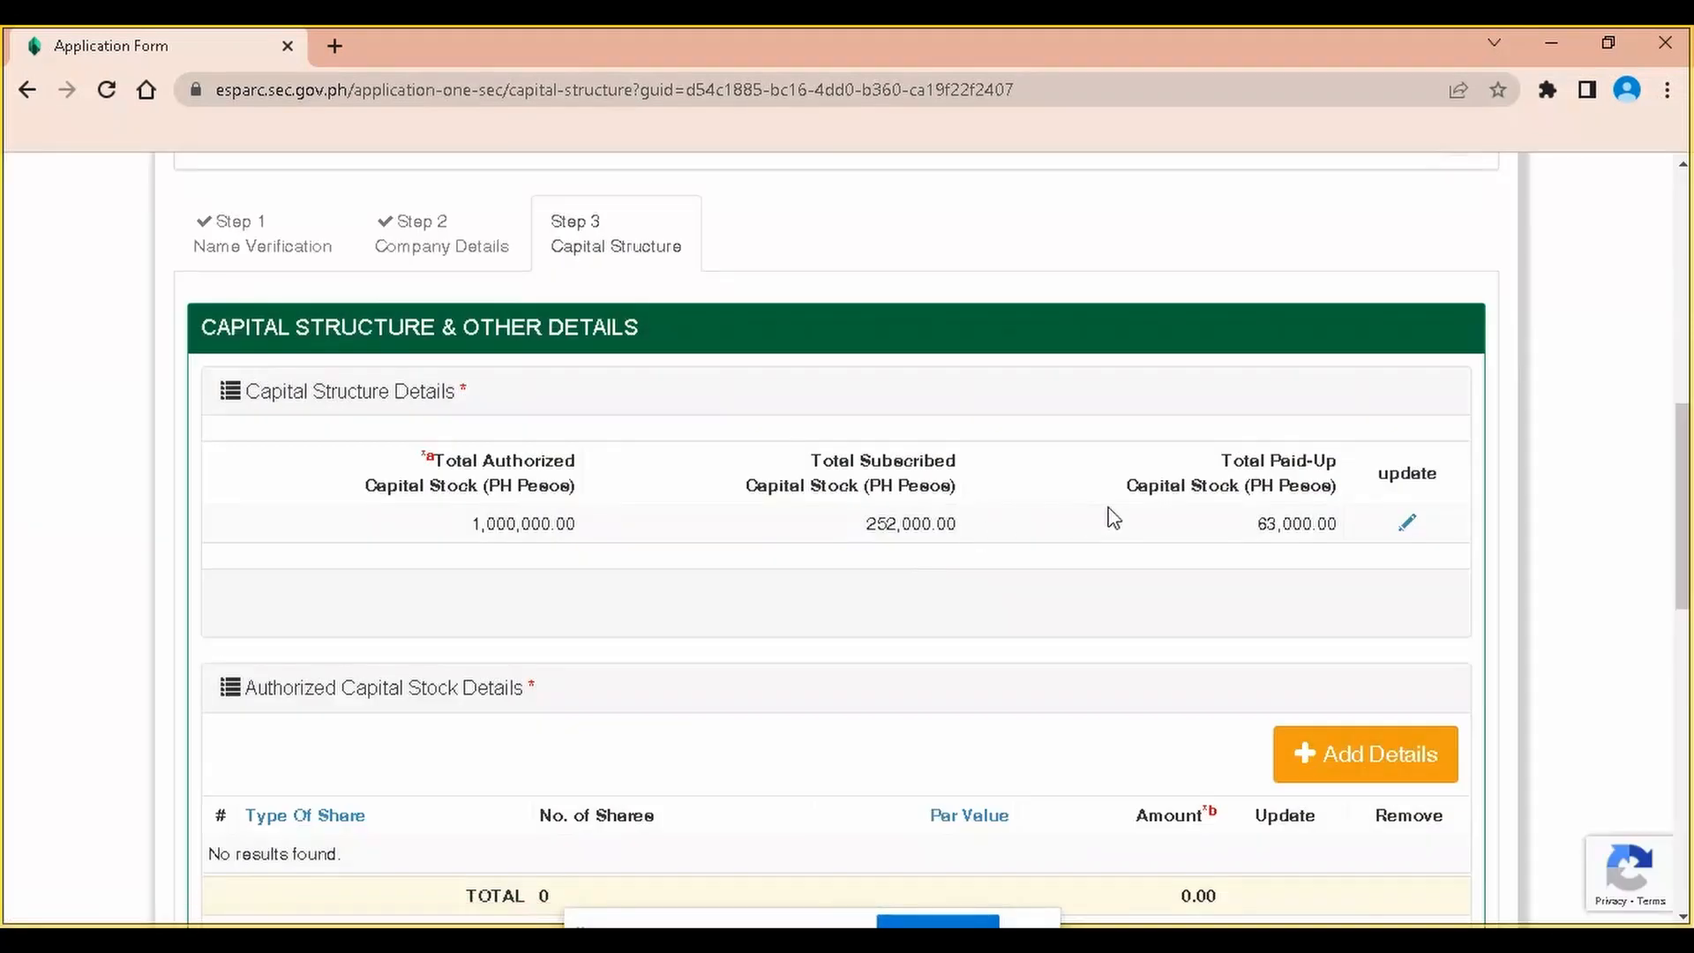
scroll(1112, 516, "down", 4)
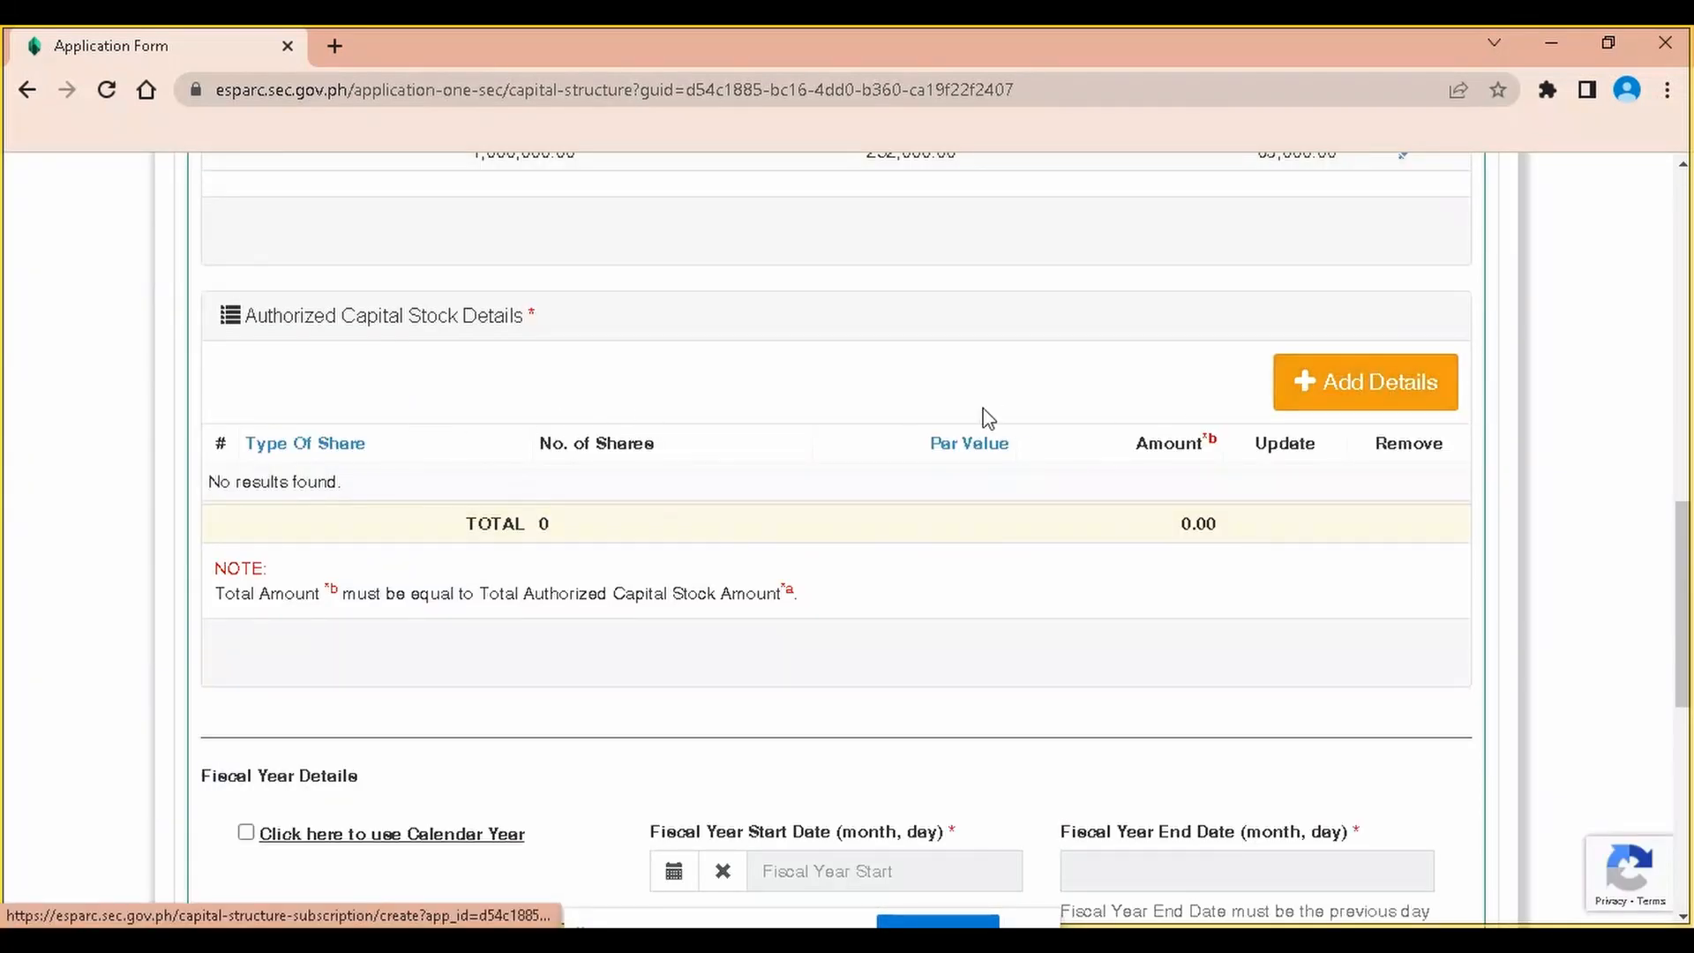
scroll(690, 401, "up", 3)
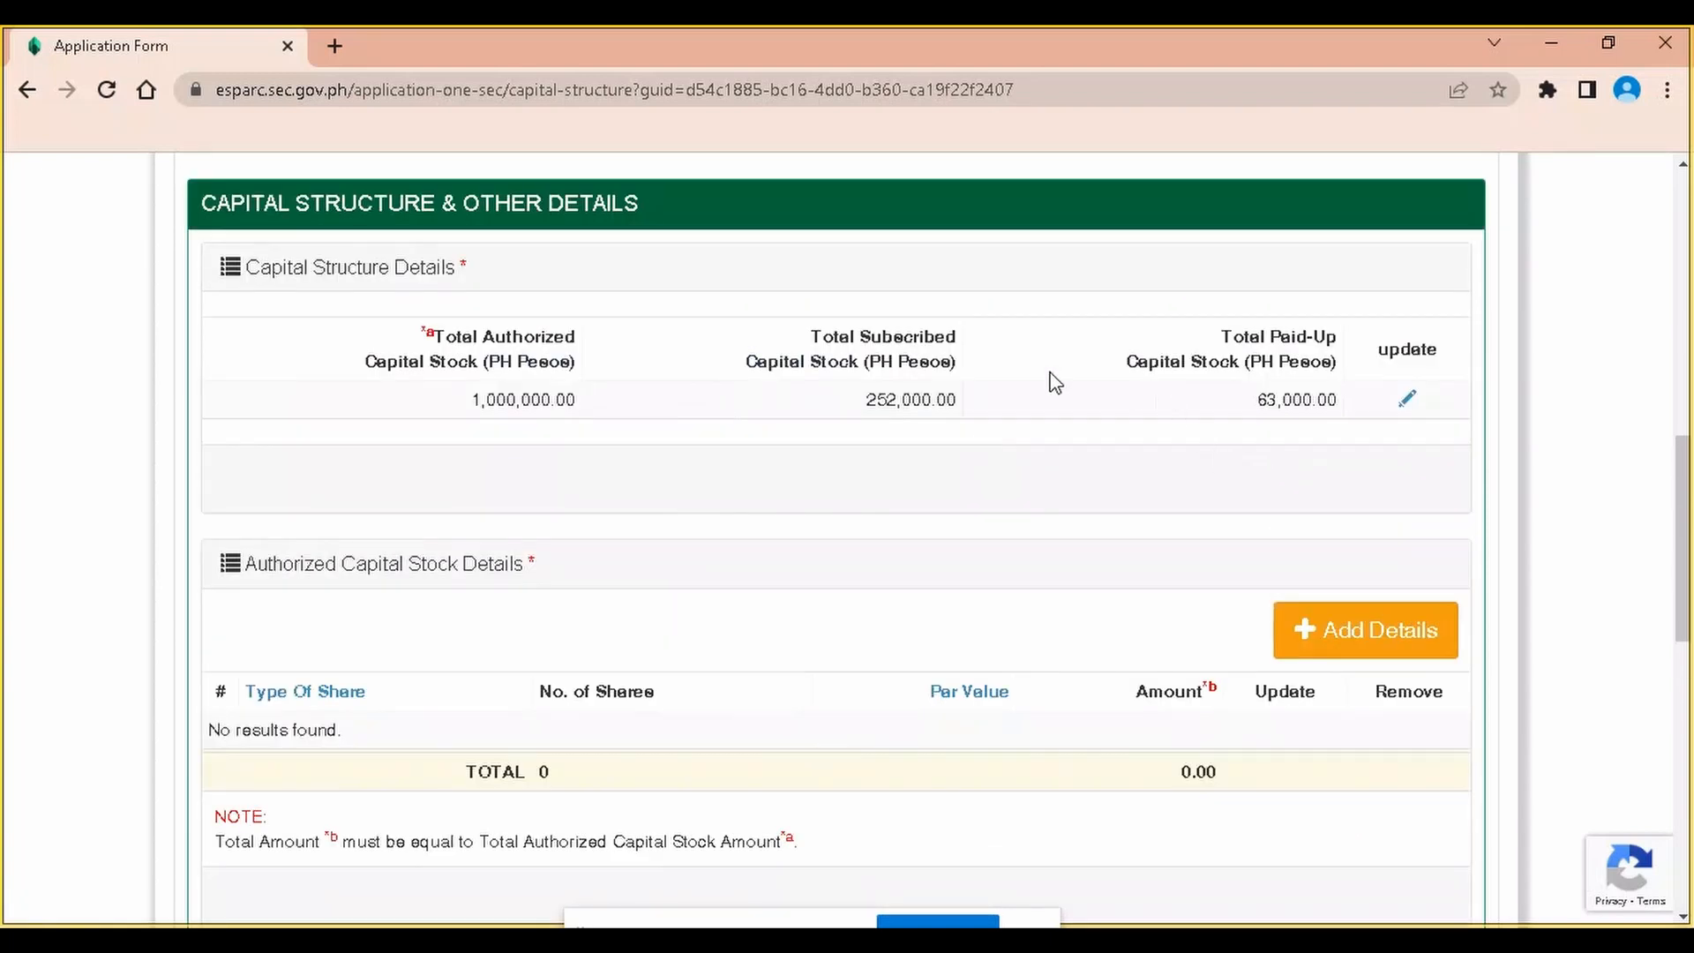
scroll(882, 494, "down", 1)
scroll(714, 484, "down", 1)
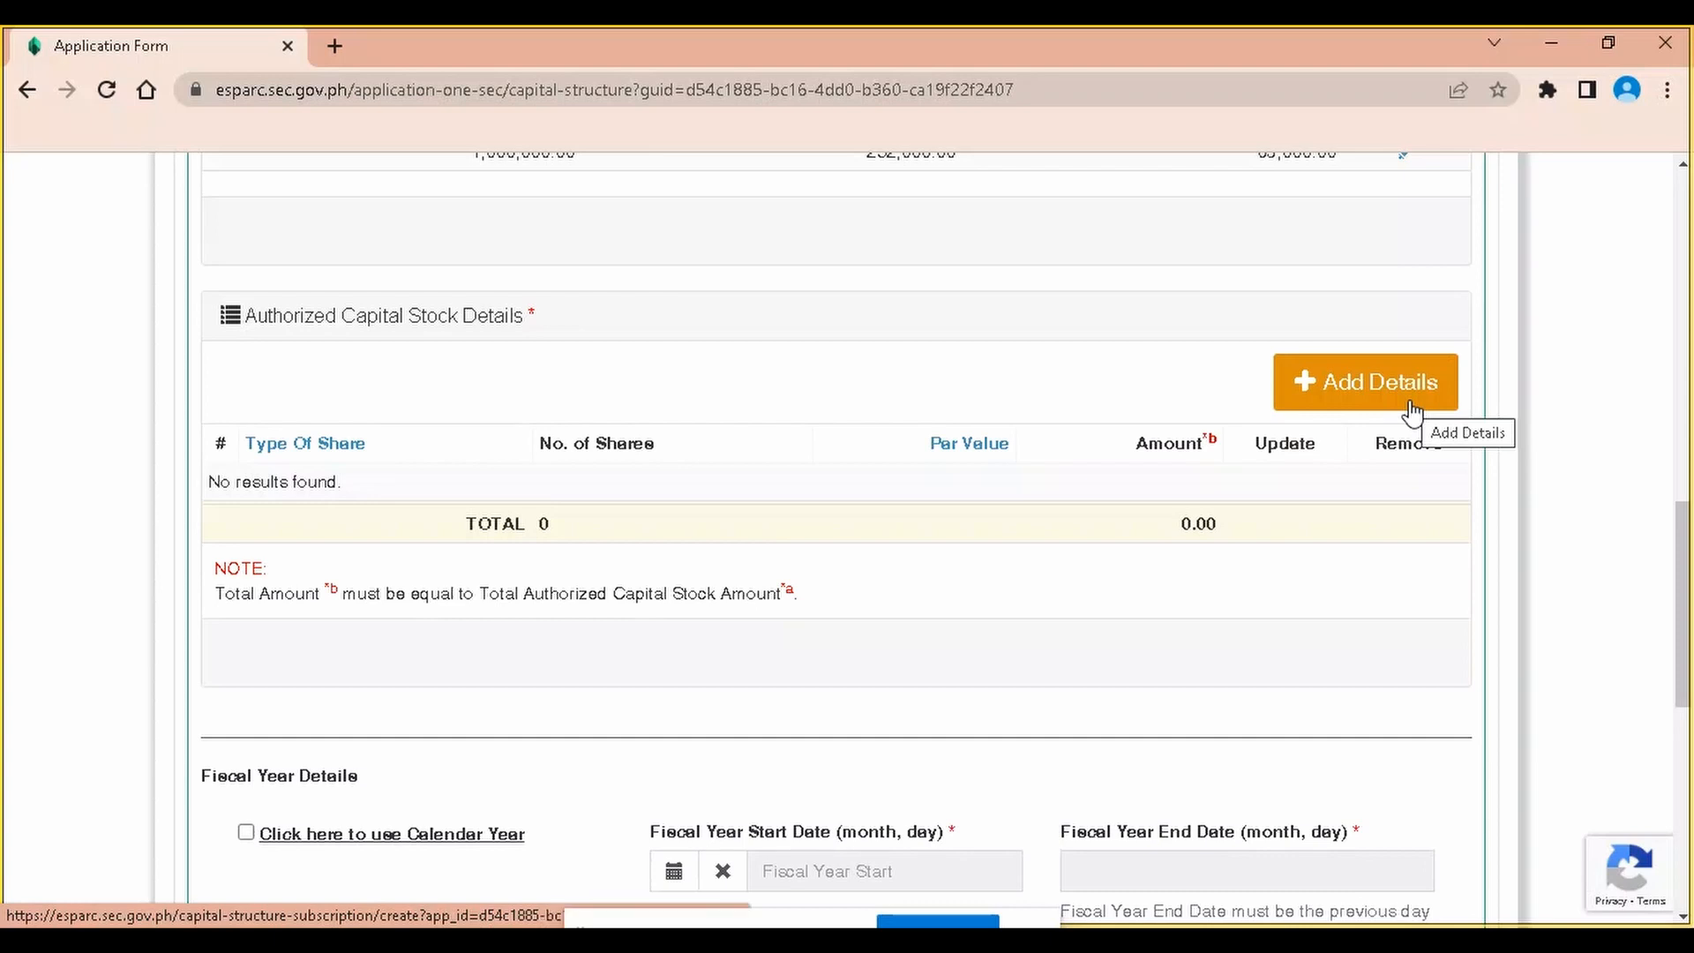
scroll(971, 330, "up", 2)
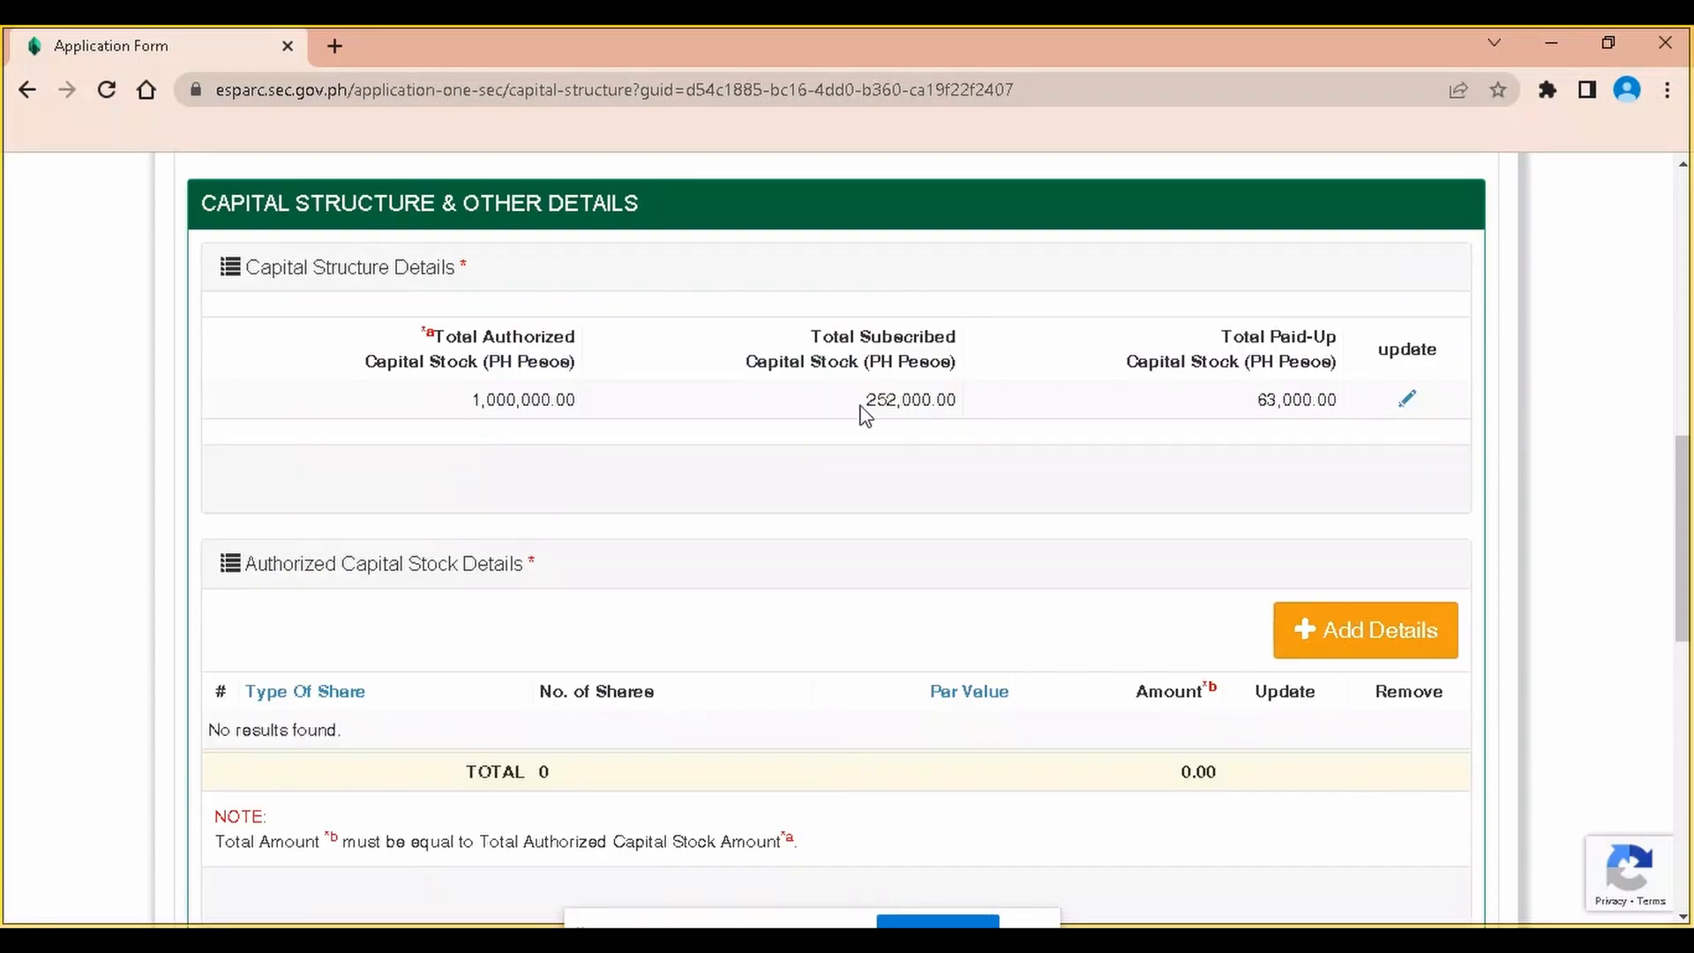
left_click_drag(871, 399, 958, 400)
left_click_drag(575, 400, 405, 423)
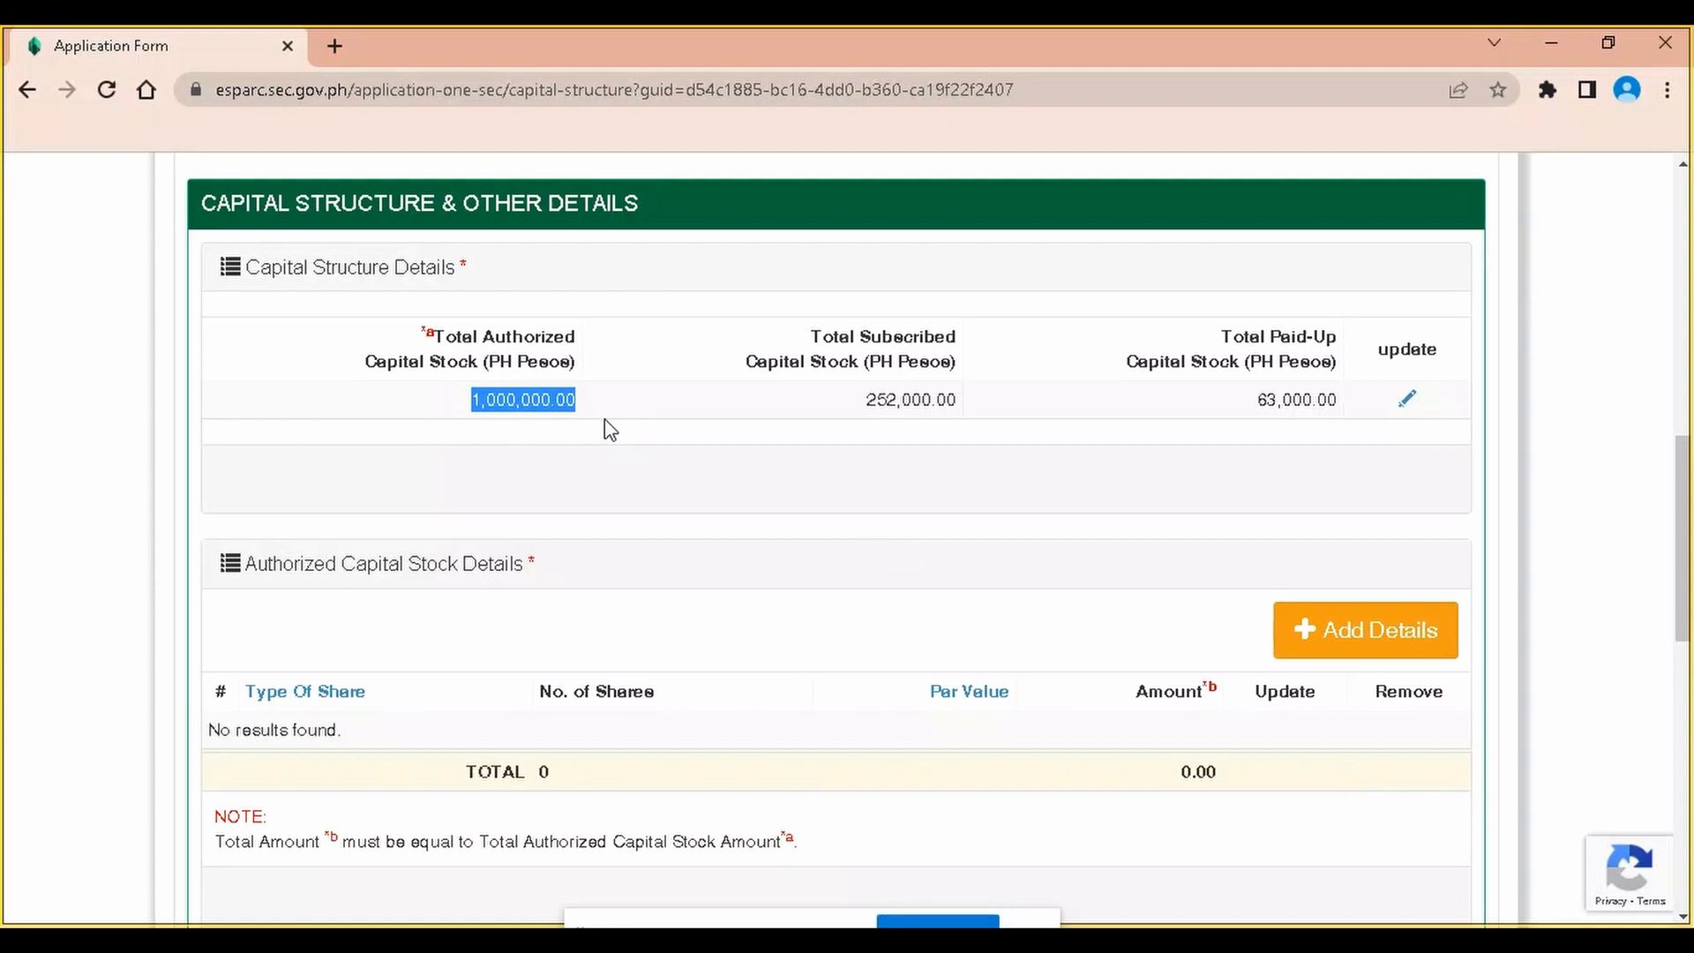
Save an authorized share entry of 1,000,000 Common - Voting - with Par shares at par value 1
left_click(532, 420)
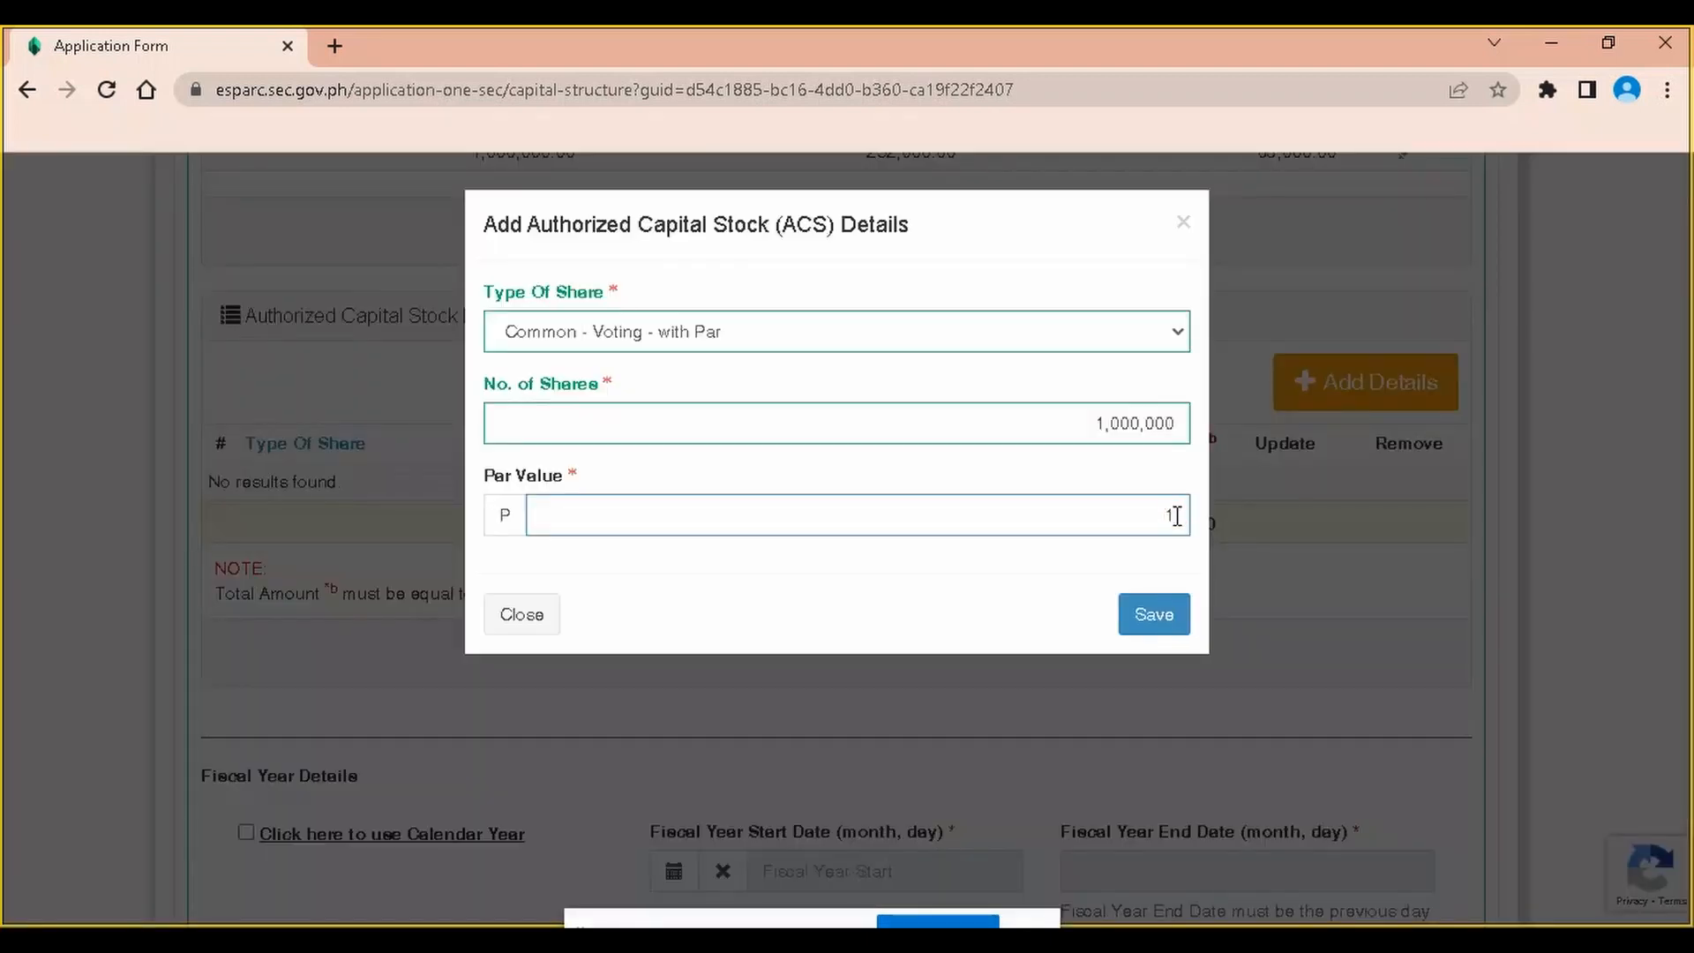
left_click(1151, 615)
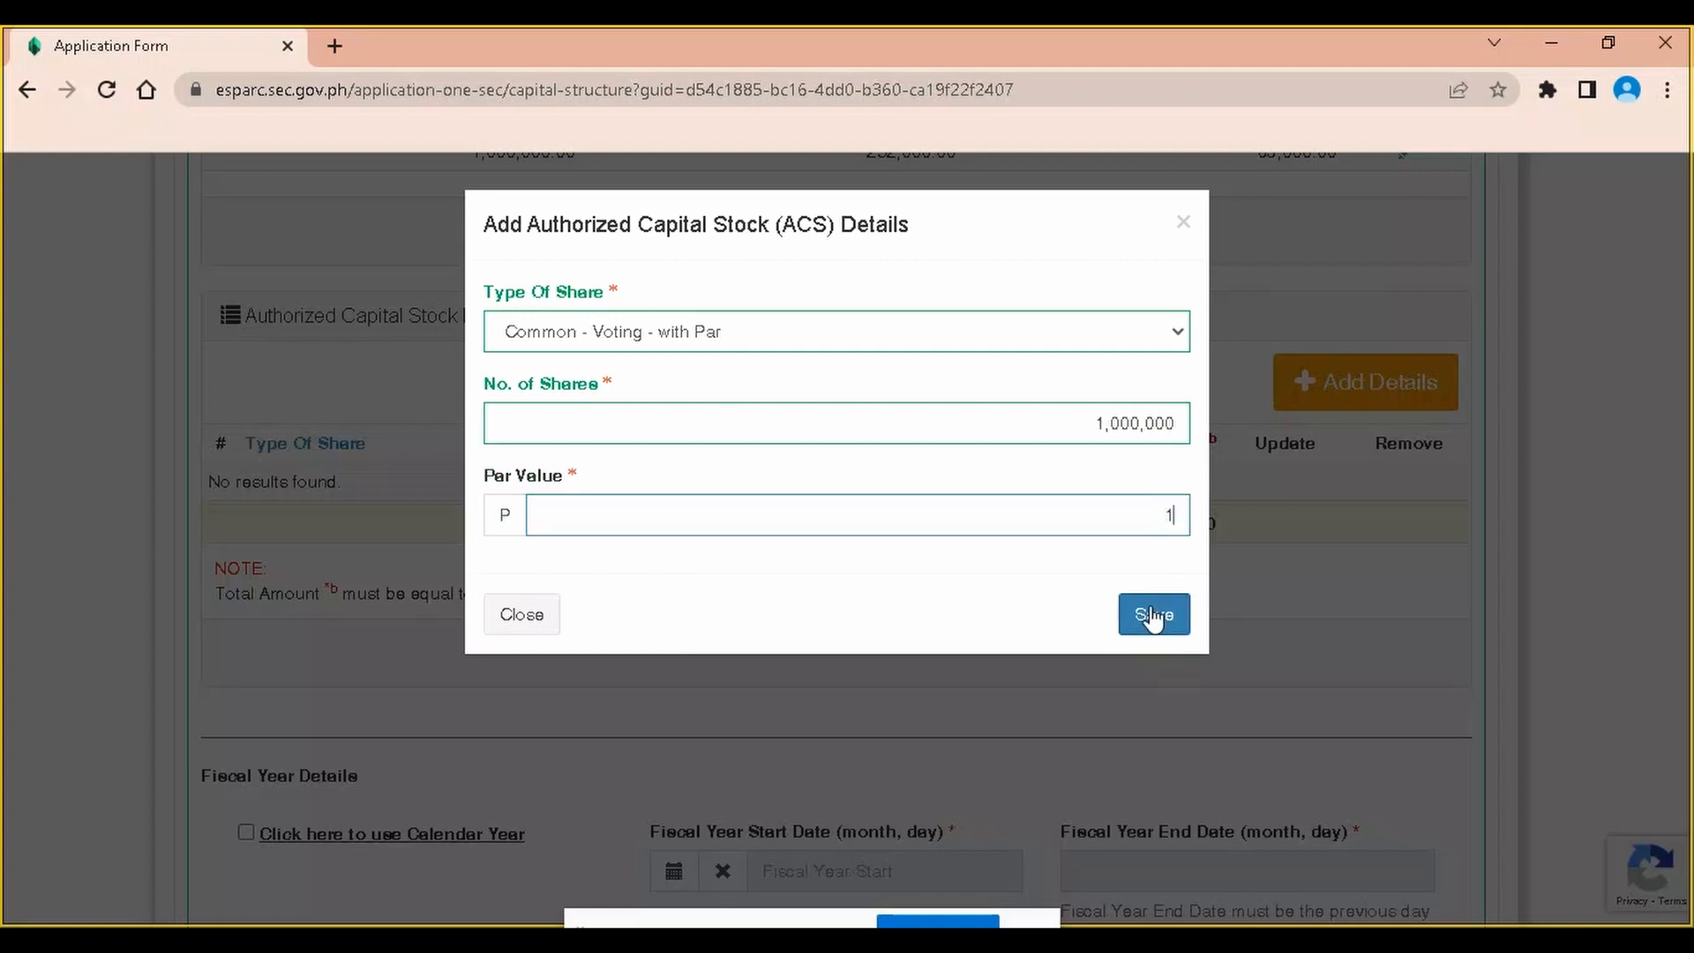
left_click(1151, 616)
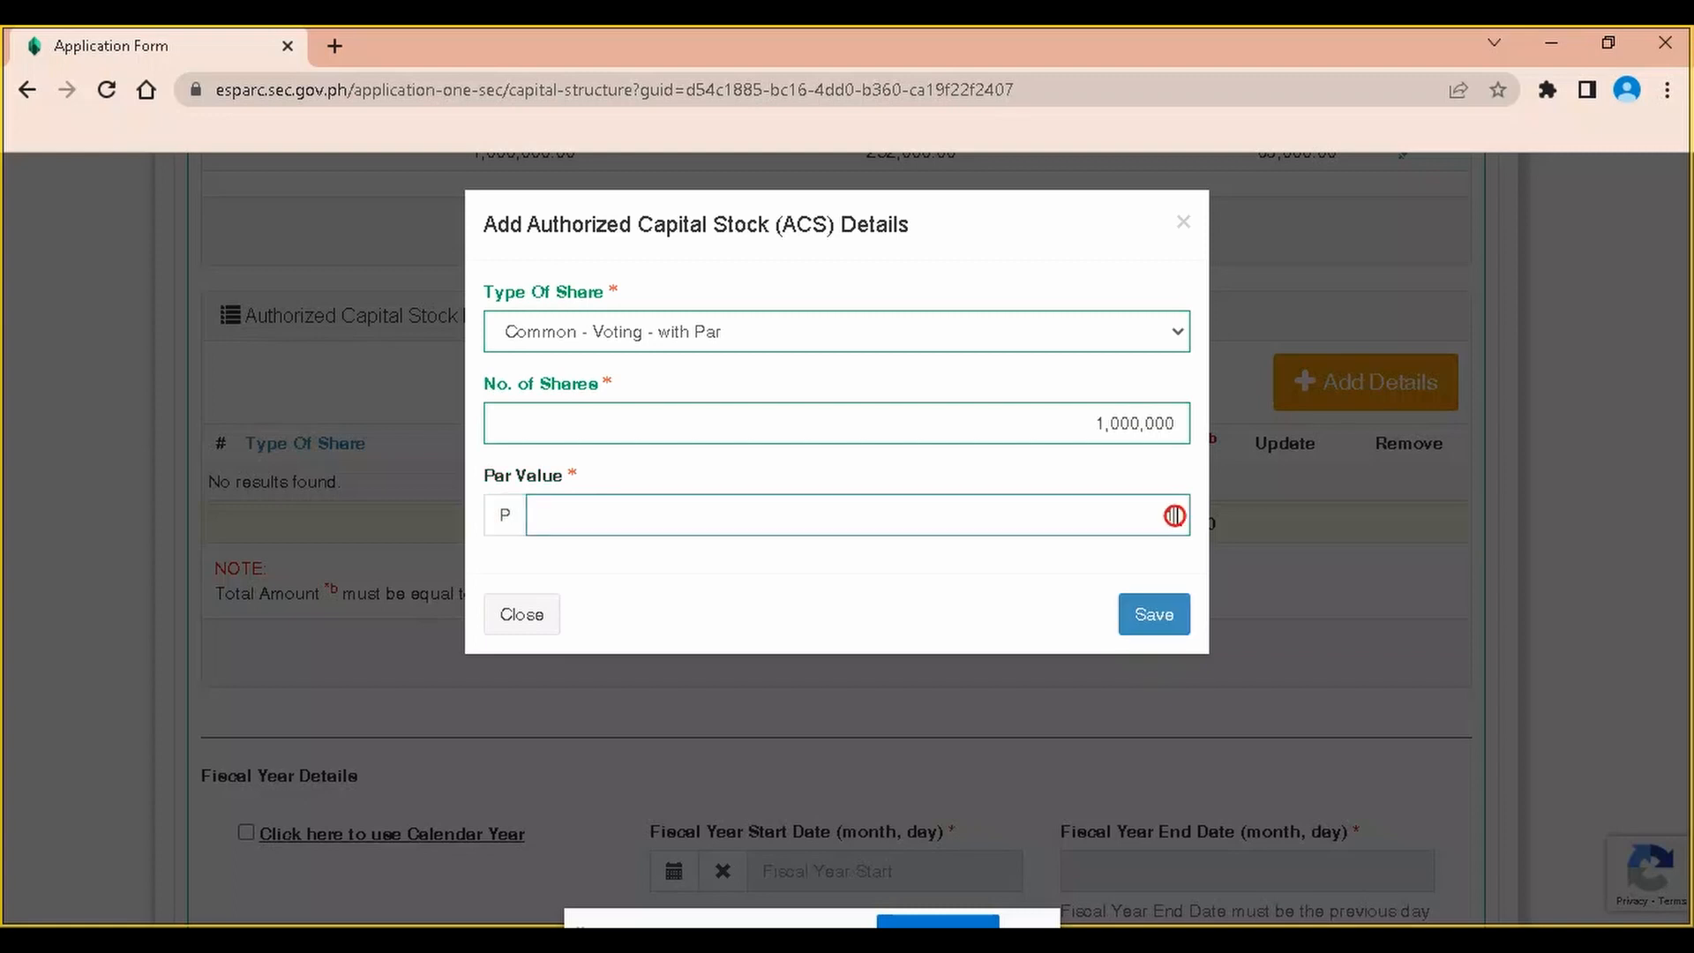
left_click(1151, 616)
type("1")
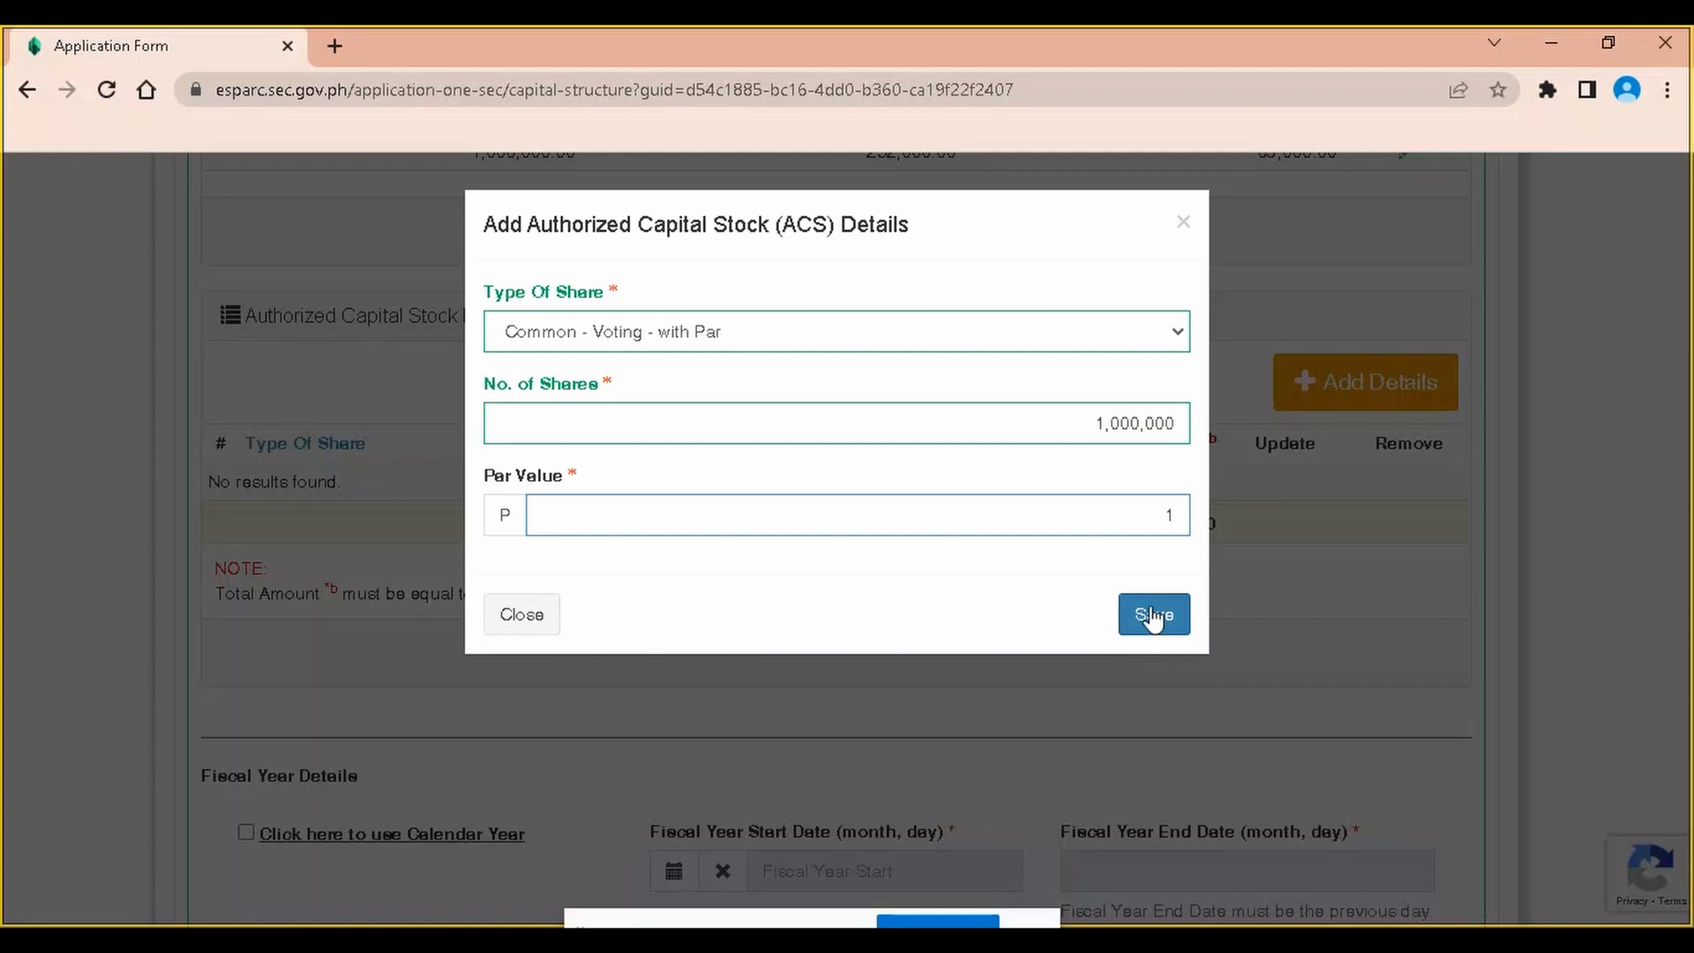
left_click(1151, 616)
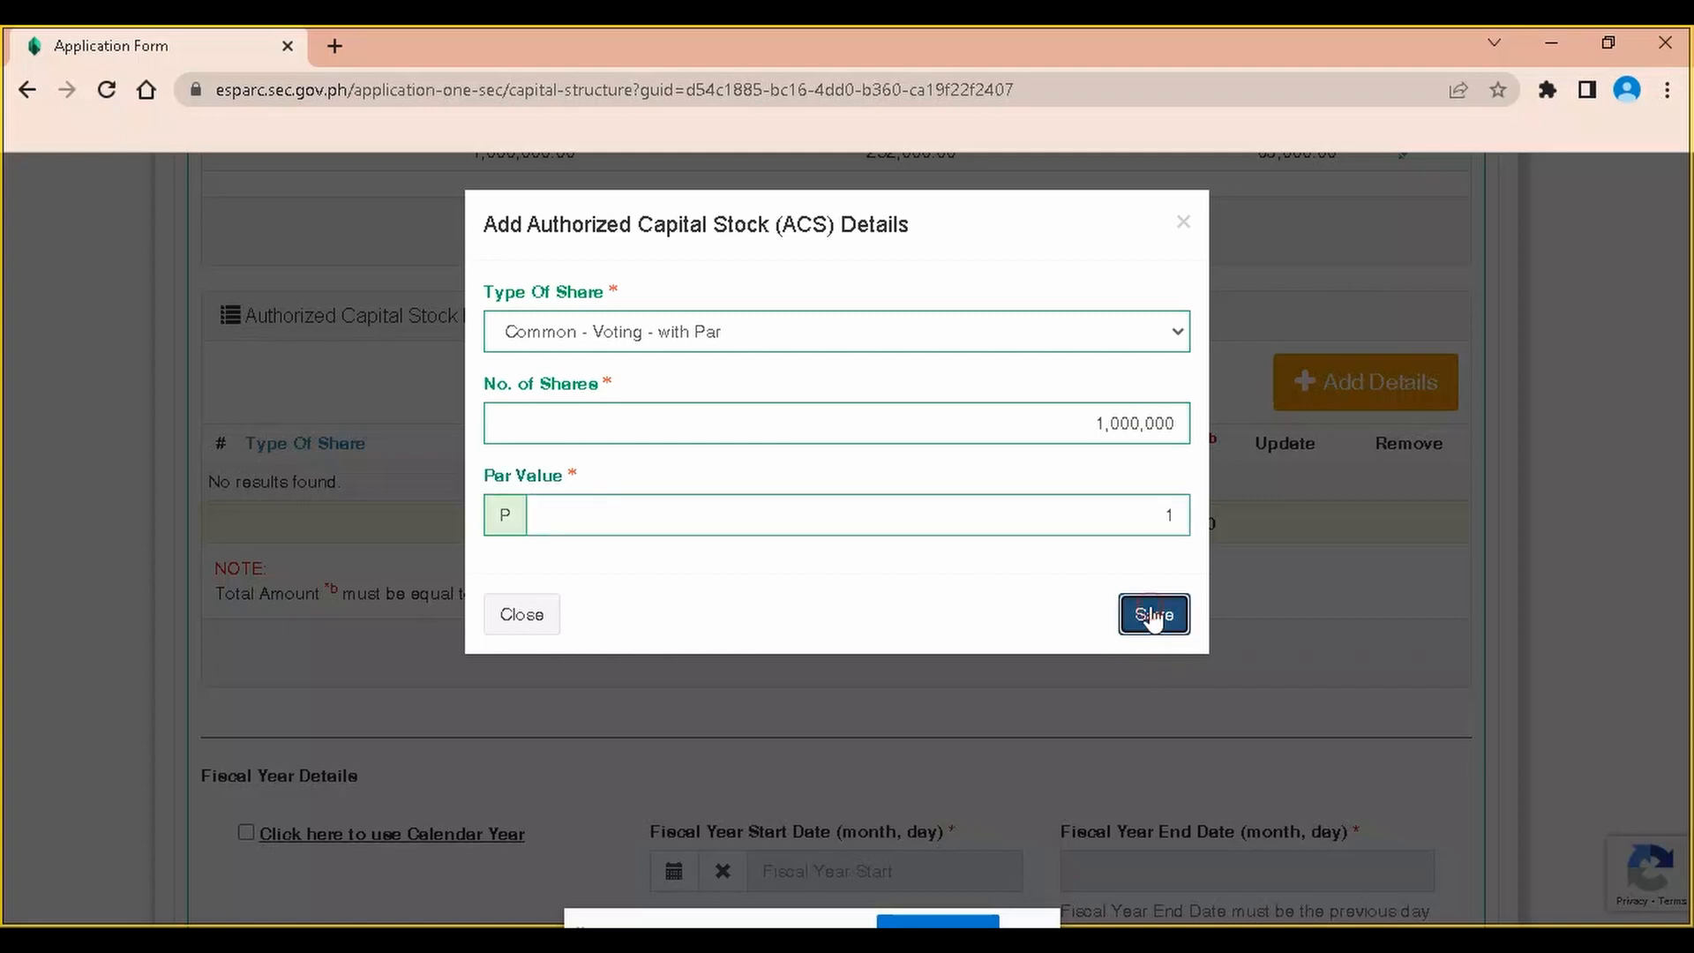
left_click(1173, 515)
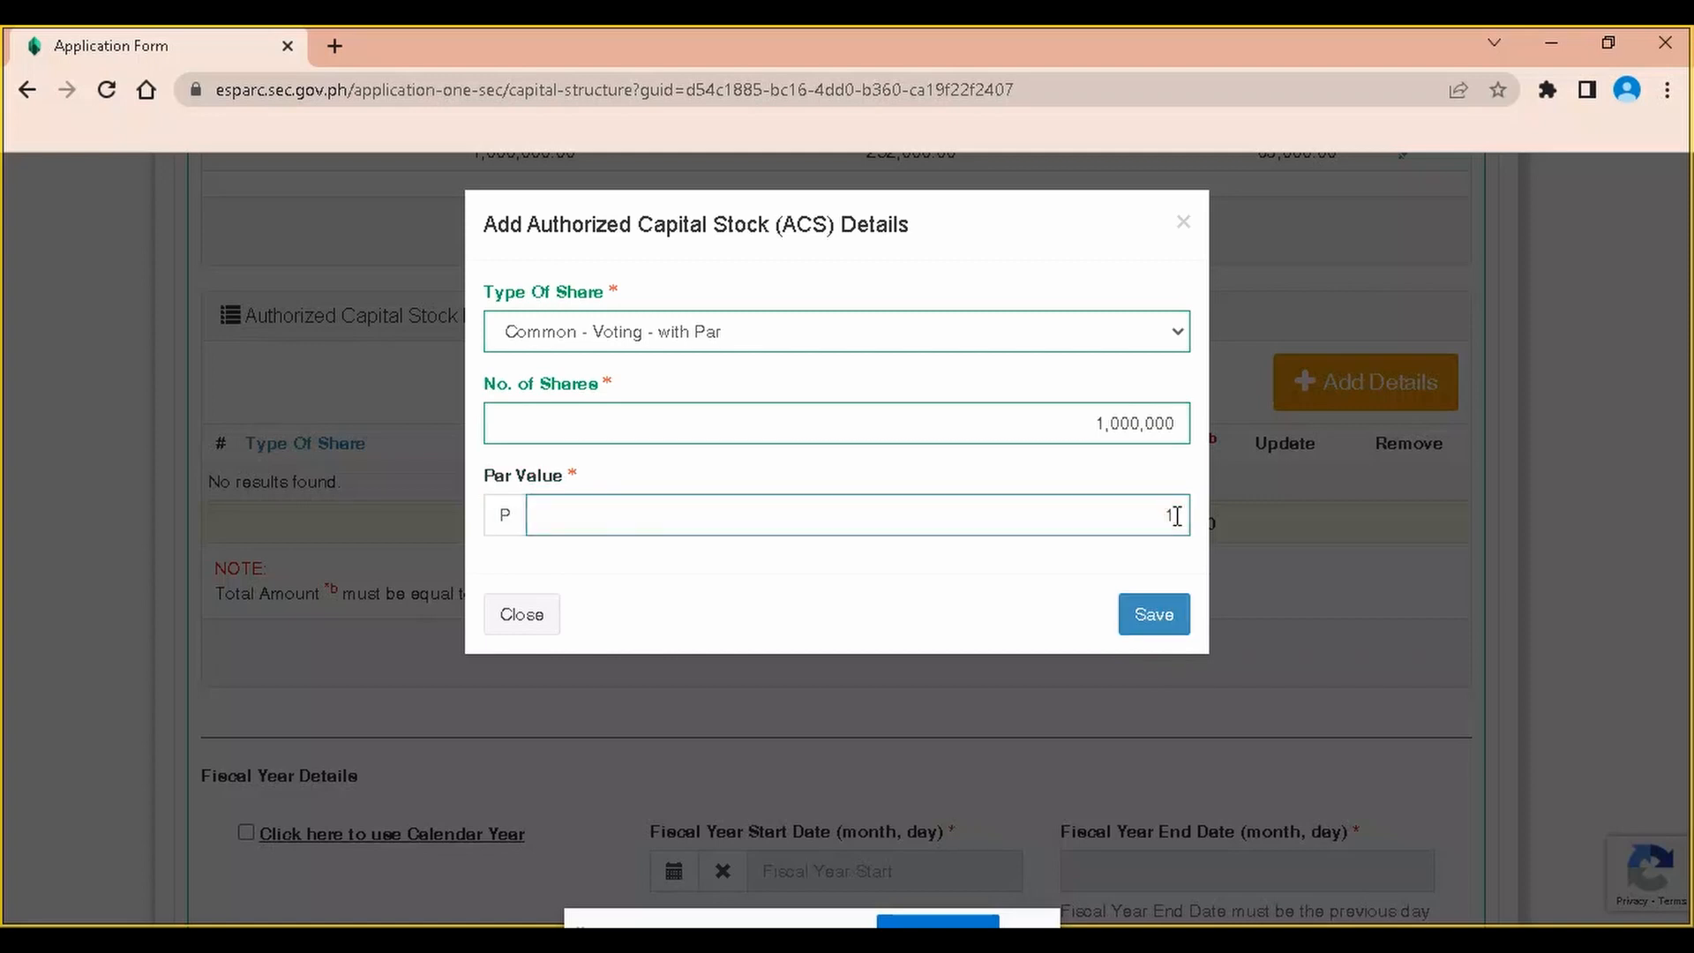
left_click(1151, 615)
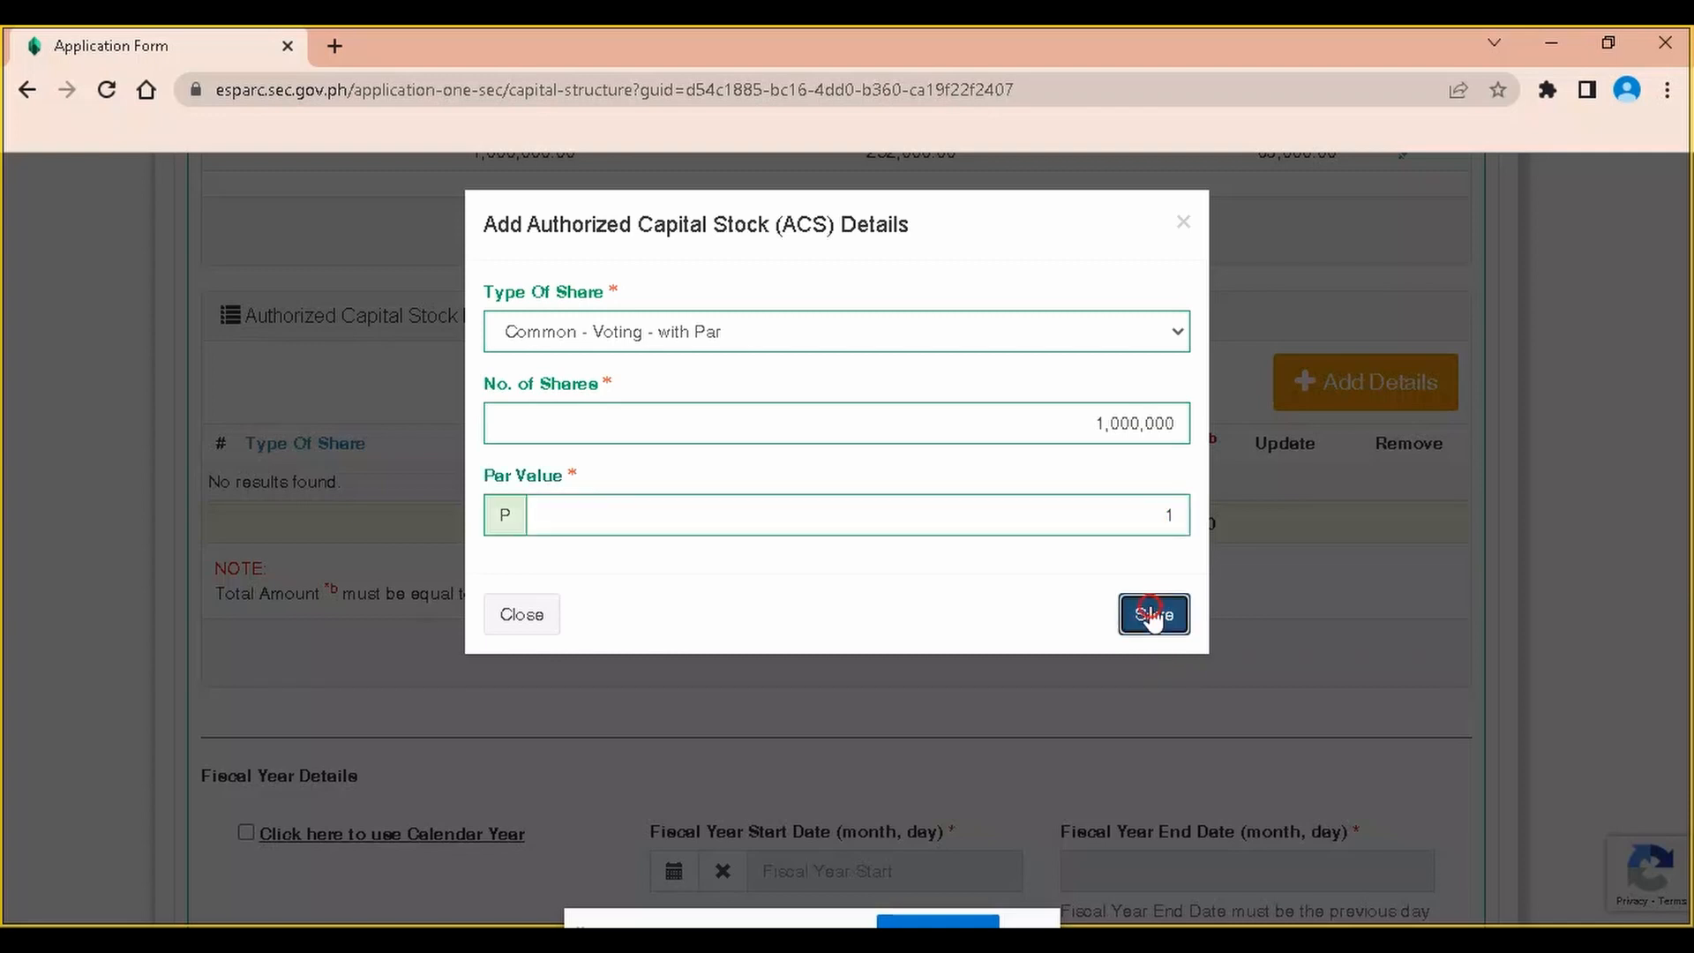
scroll(886, 617, "down", 4)
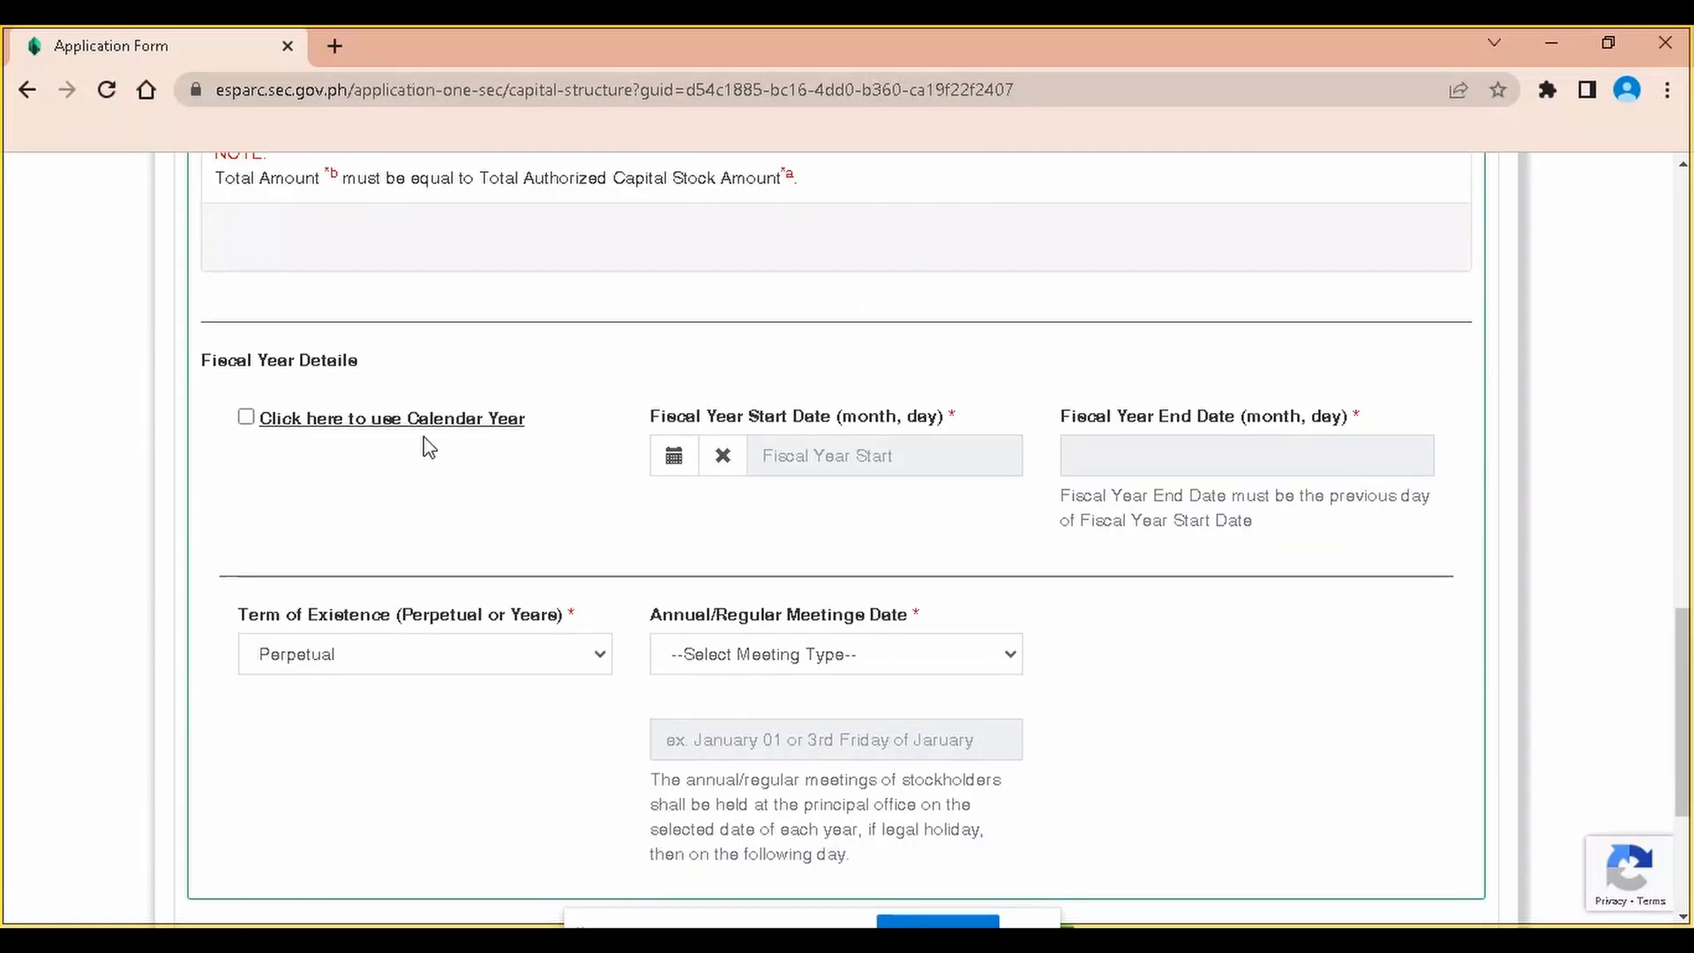
Tick 'use Calendar Year' so the fiscal year runs January 1 to December 31
scroll(401, 453, "up", 3)
scroll(838, 499, "down", 1)
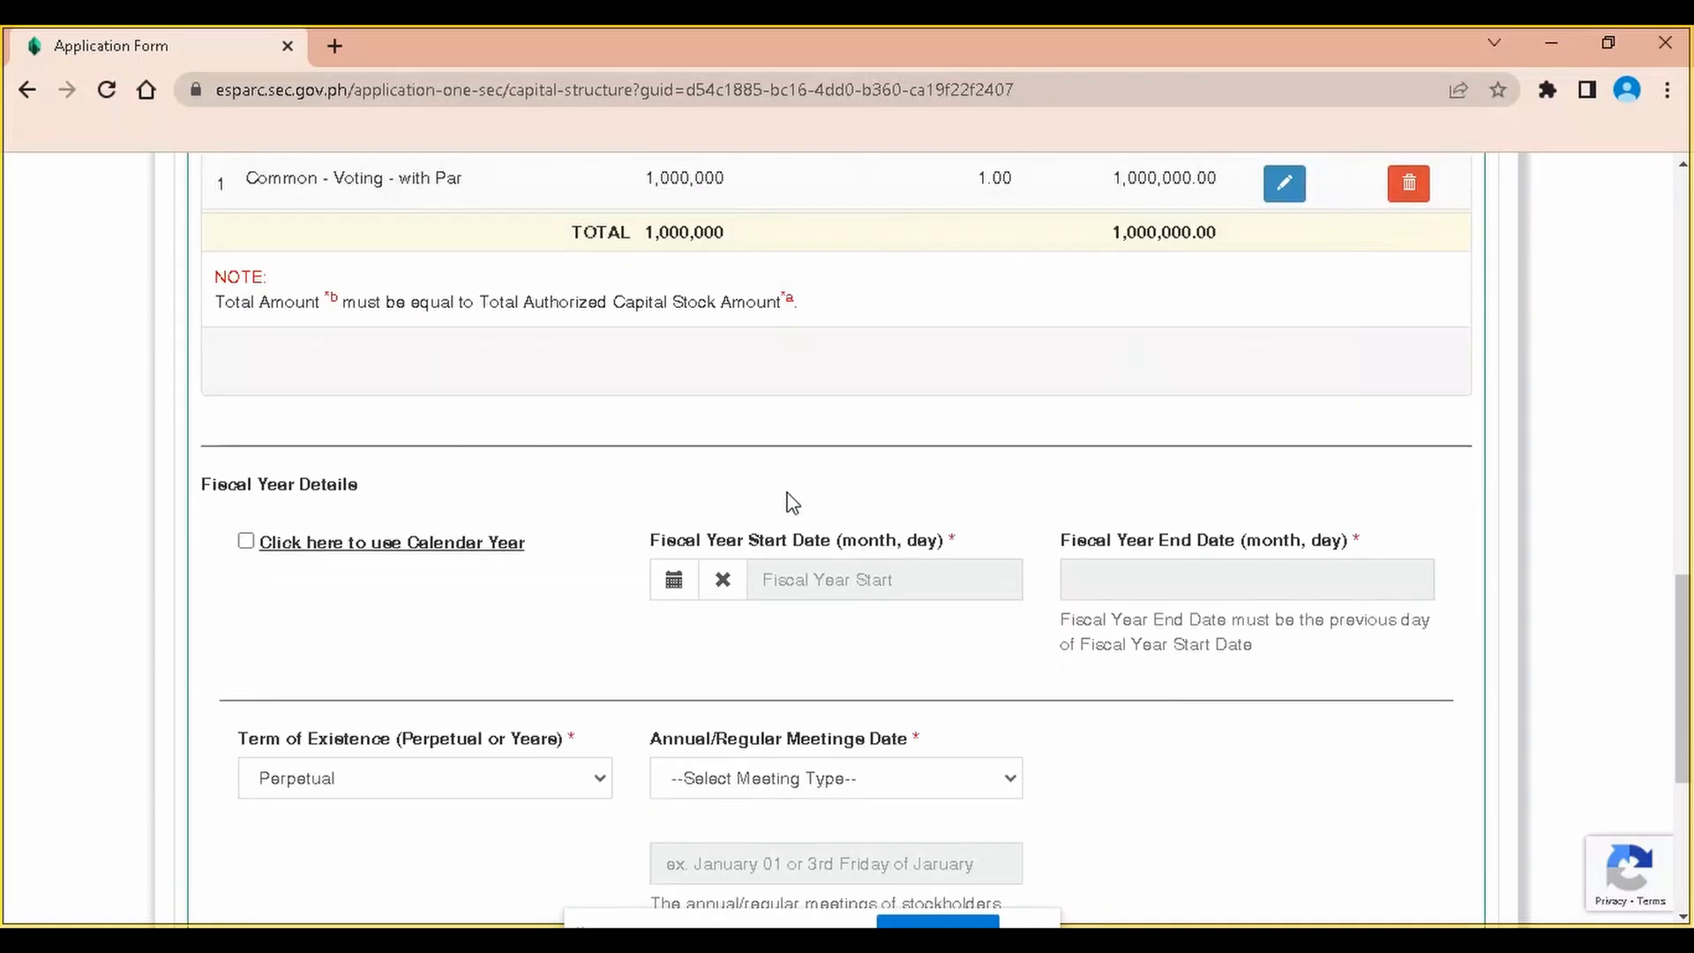
left_click(247, 542)
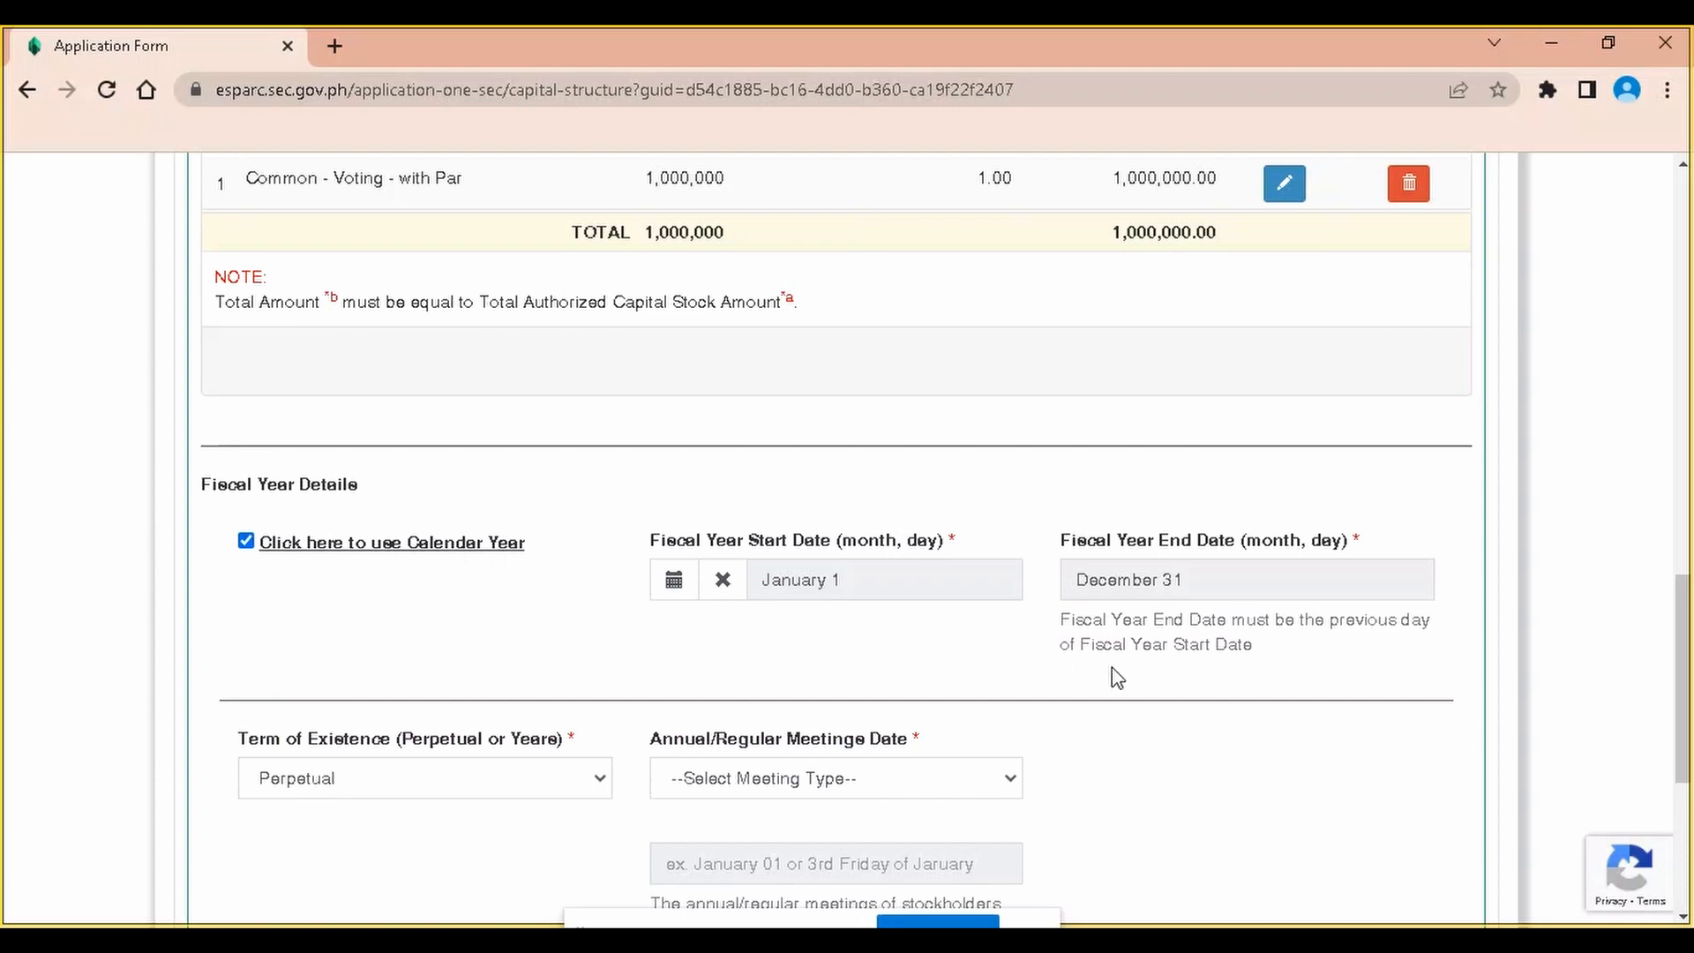
scroll(1121, 596, "down", 1)
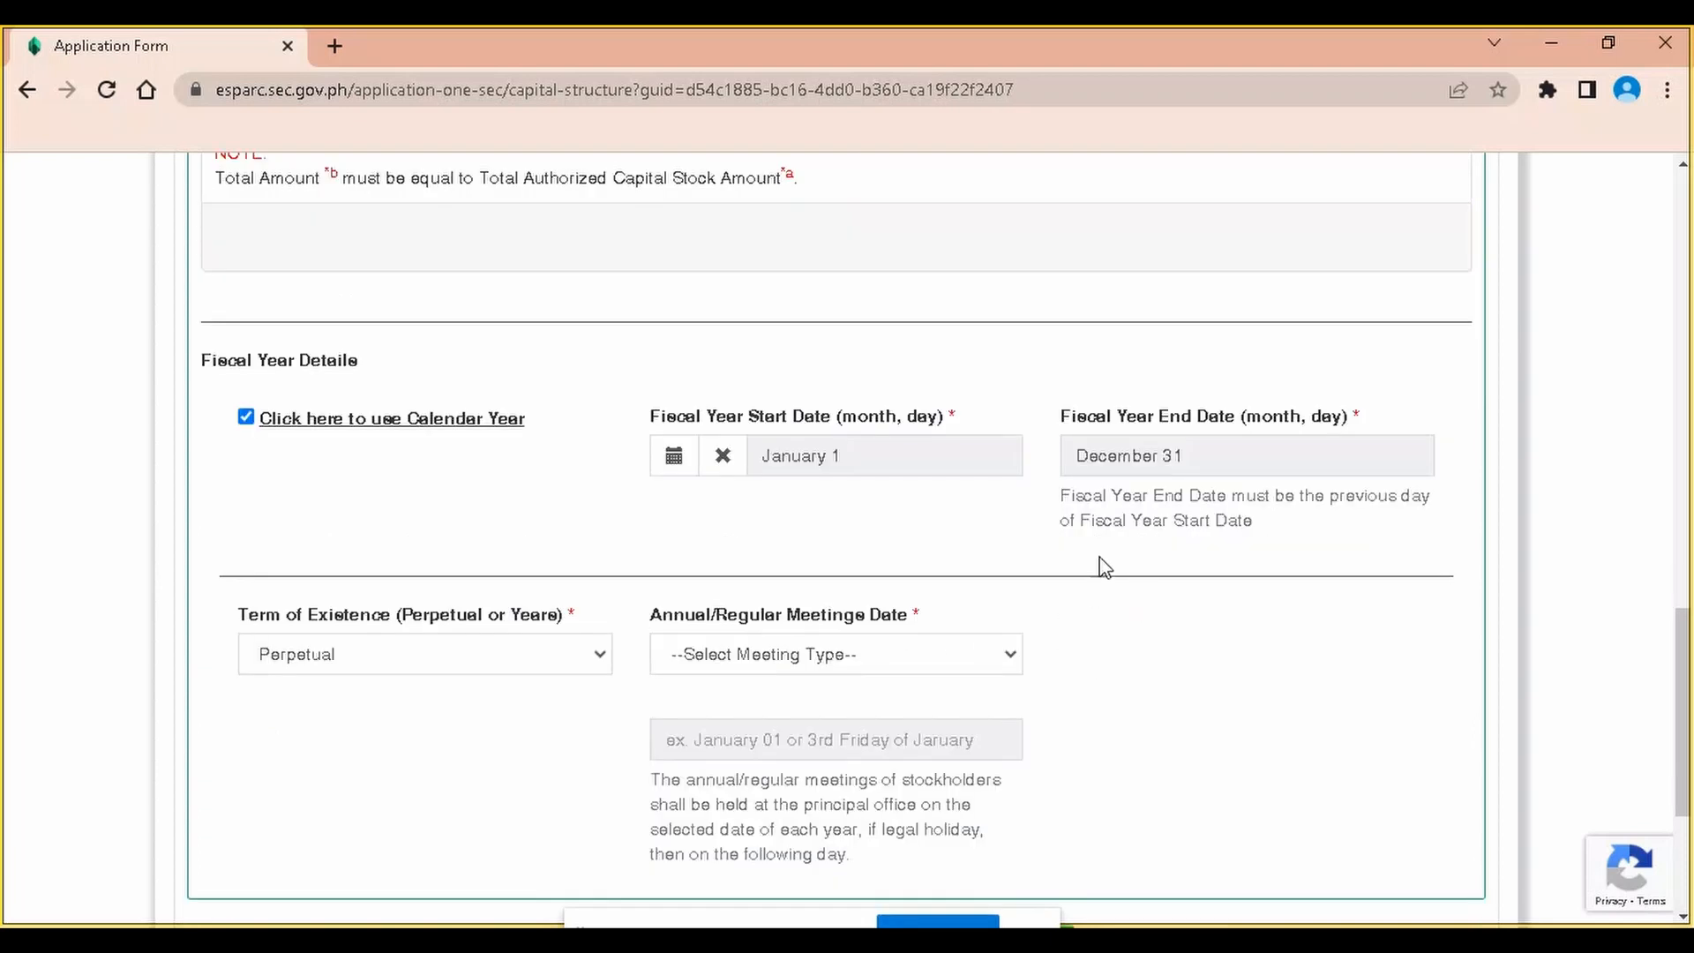
scroll(527, 699, "down", 1)
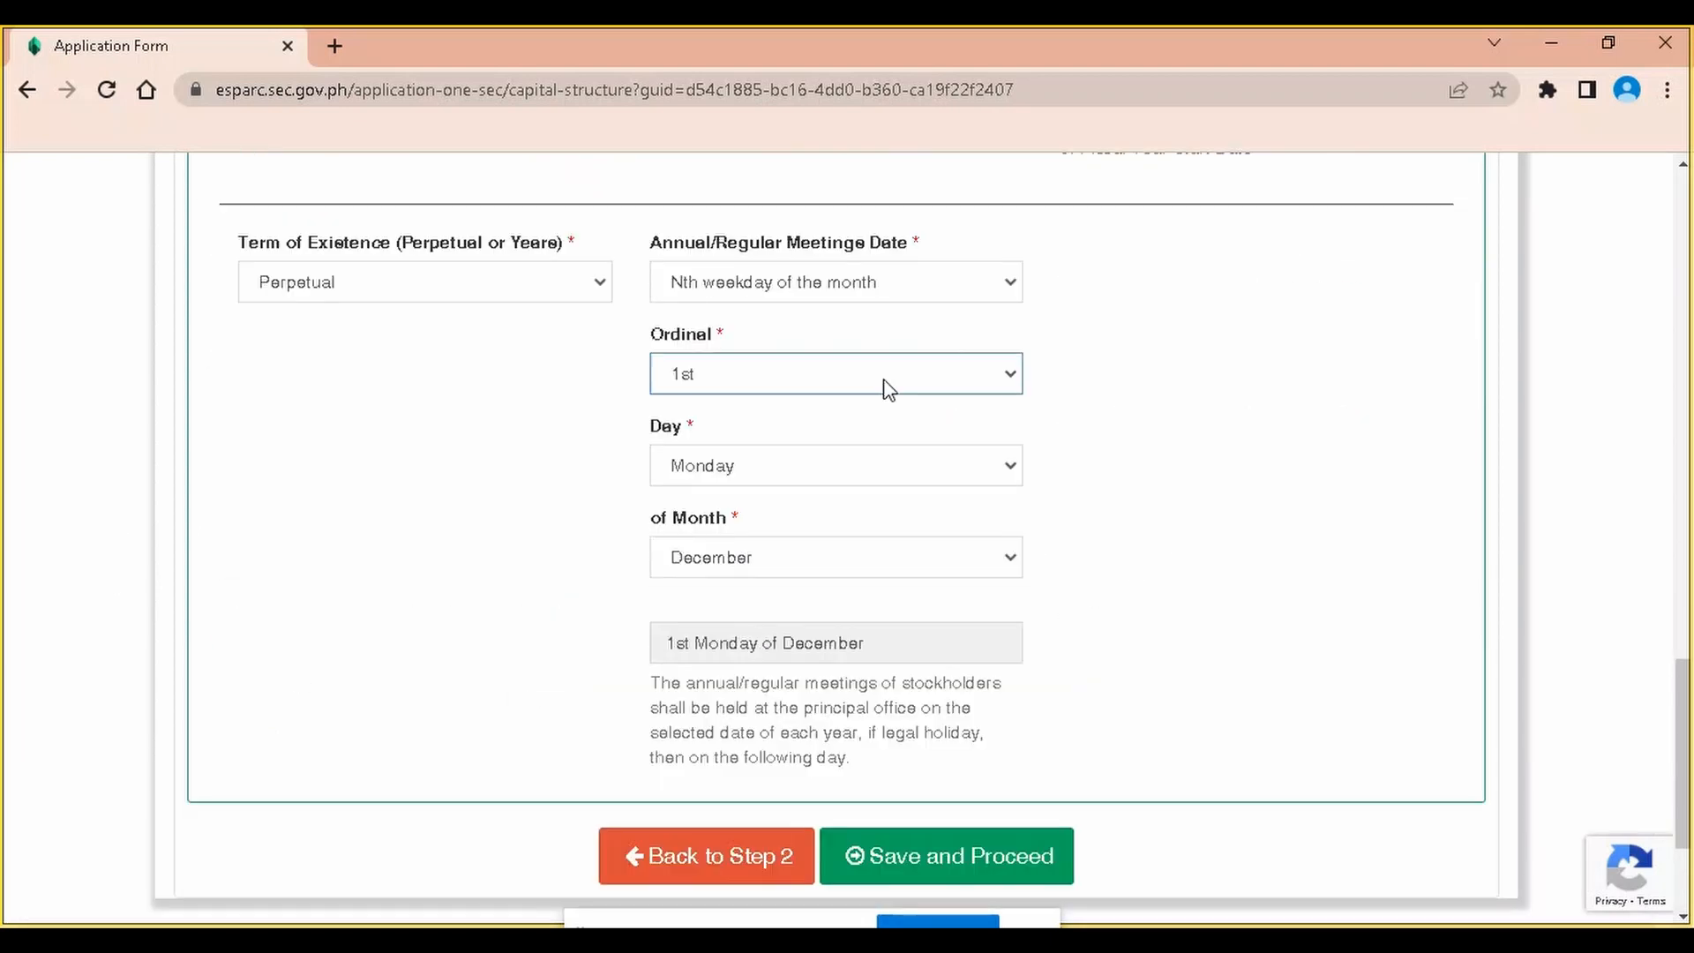
Change the annual meeting date type to Nth weekday of the month
left_click(841, 282)
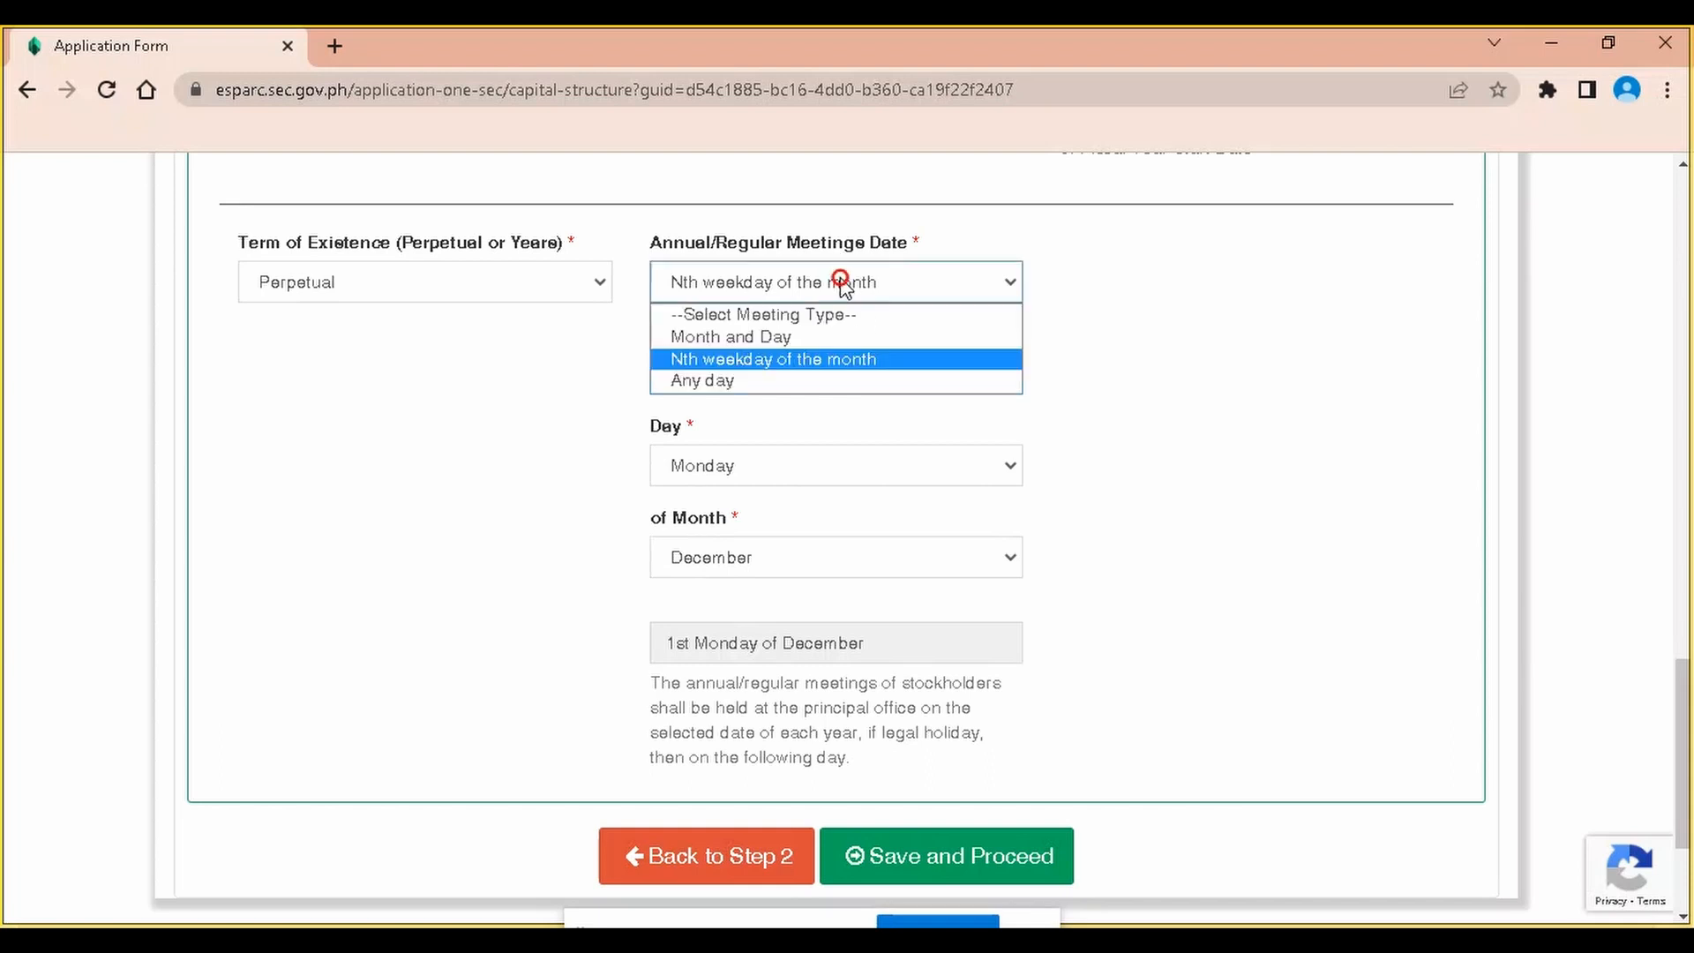
left_click(825, 340)
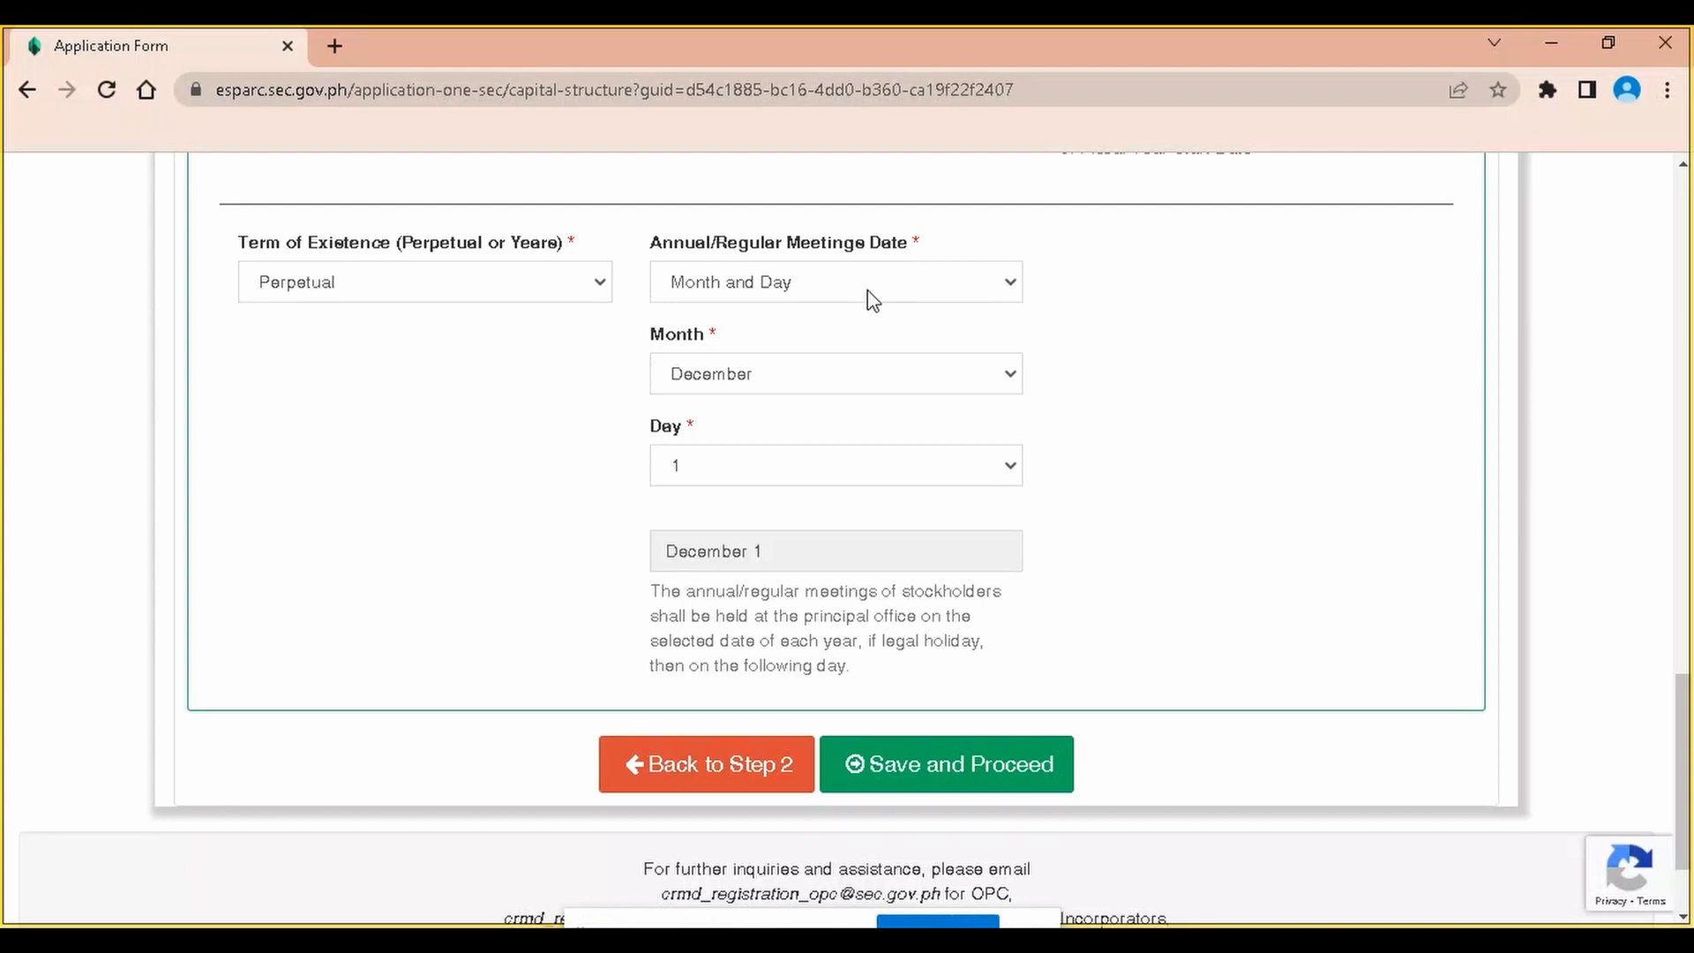
left_click(872, 299)
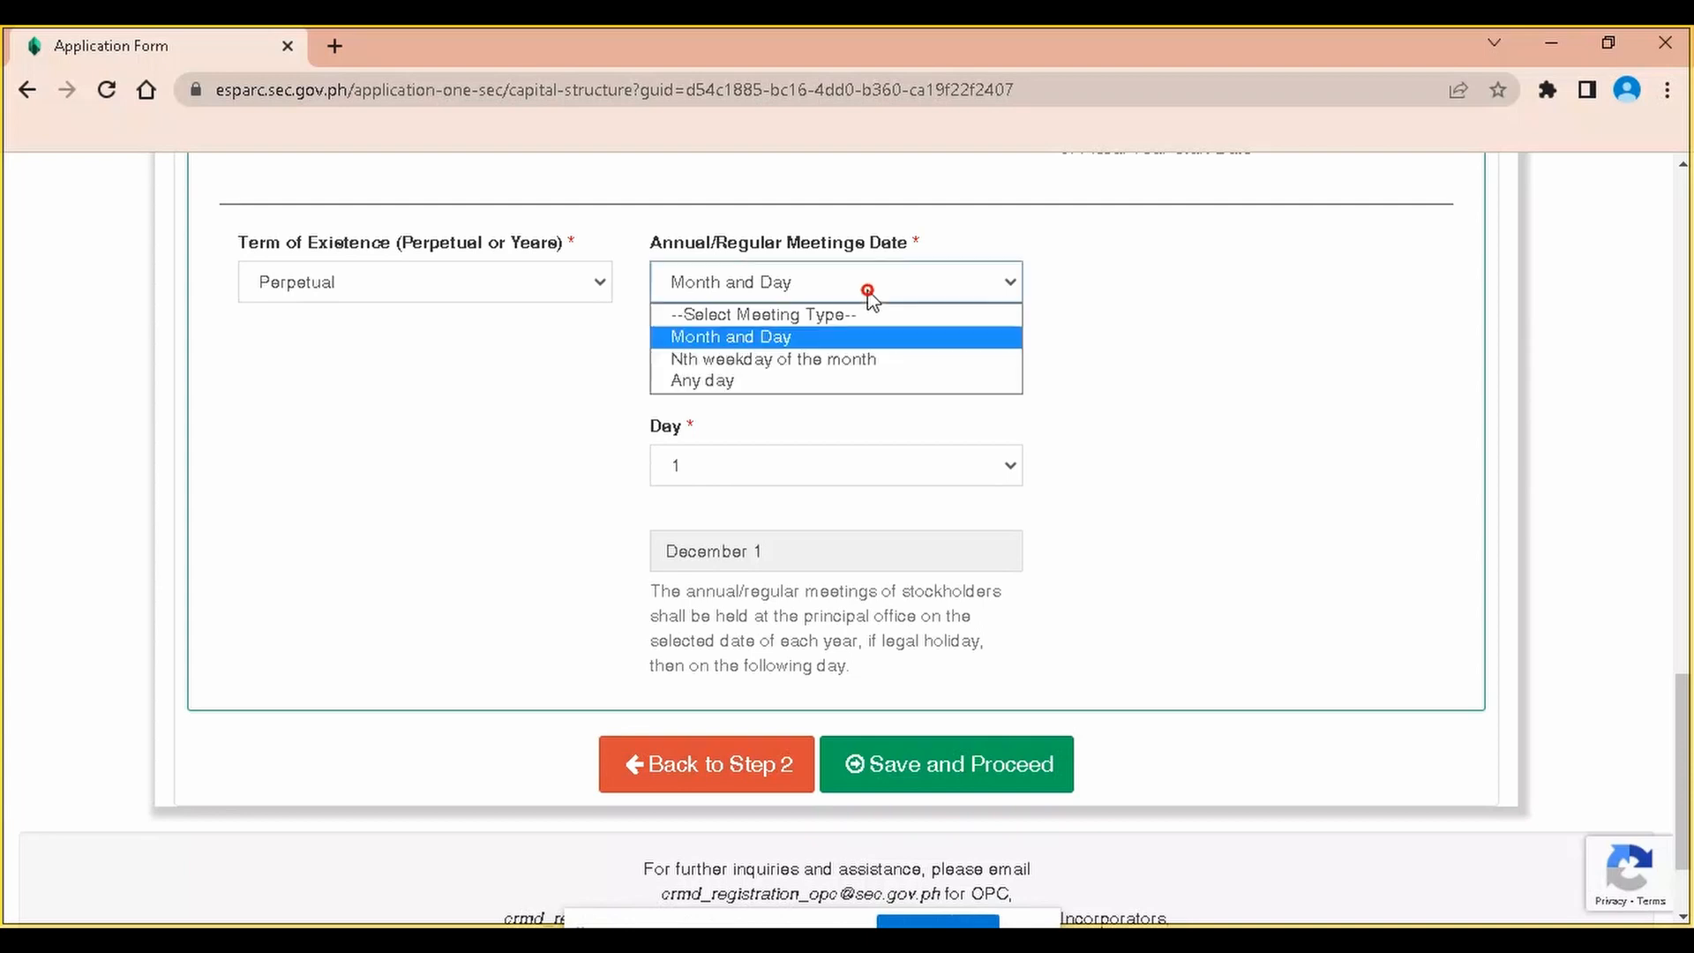
left_click(825, 359)
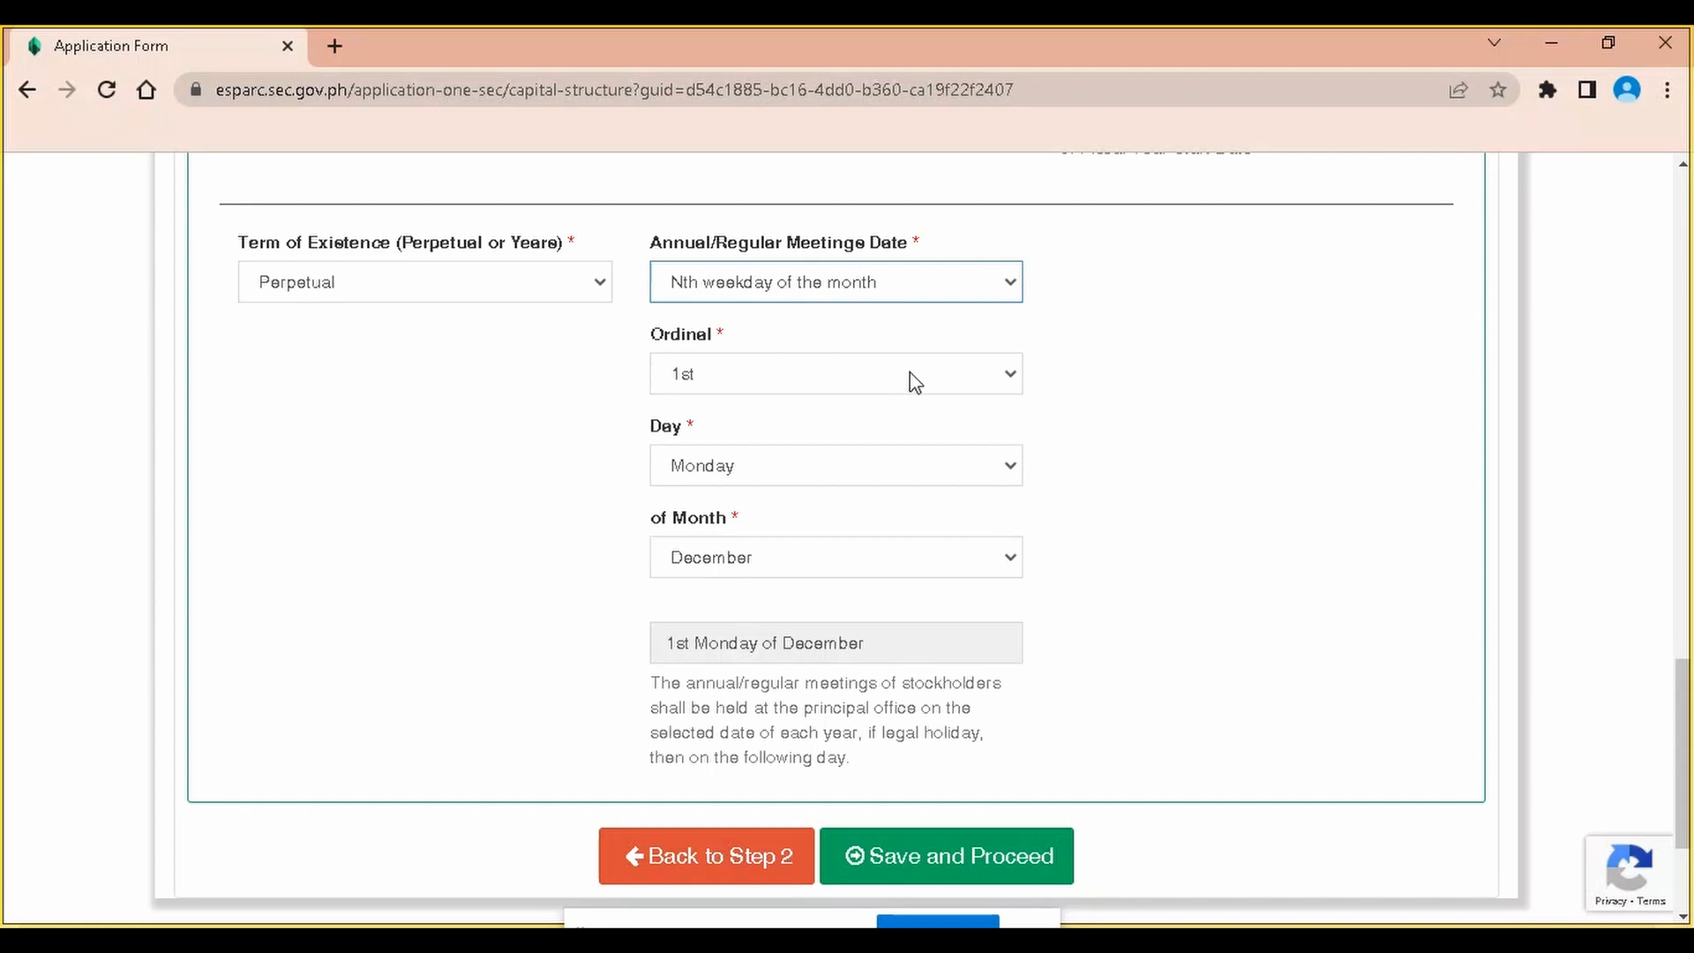
Set the annual meeting to the 2nd Saturday of December
left_click(913, 377)
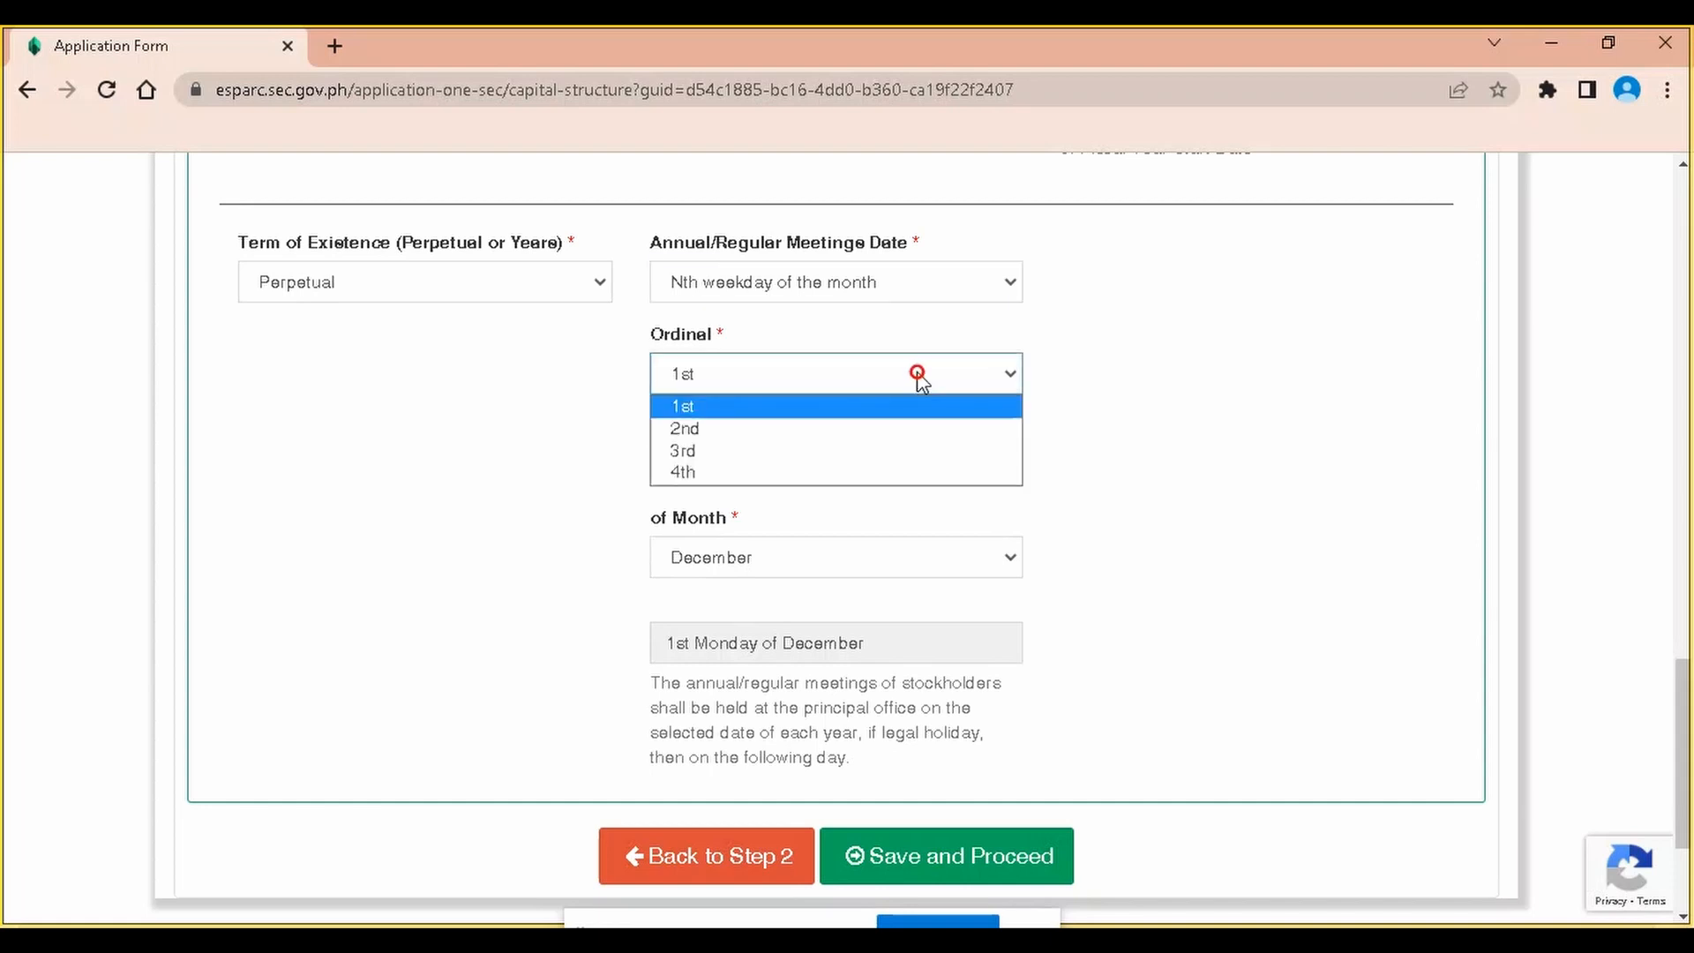
left_click(823, 430)
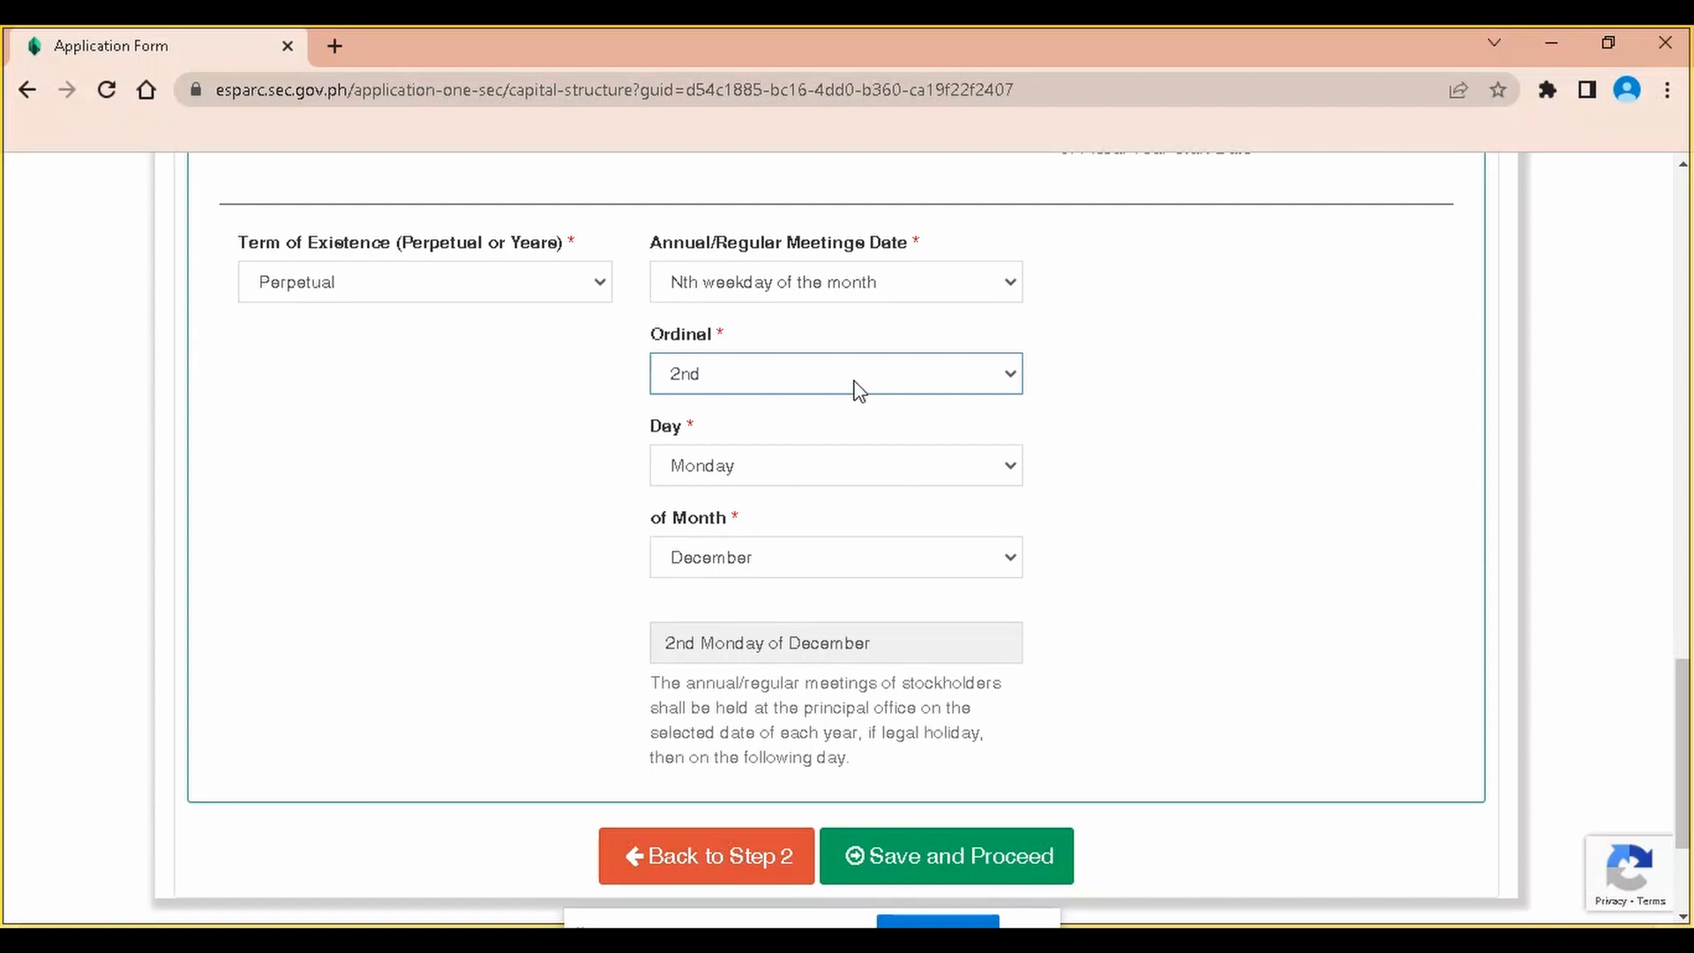
left_click(748, 468)
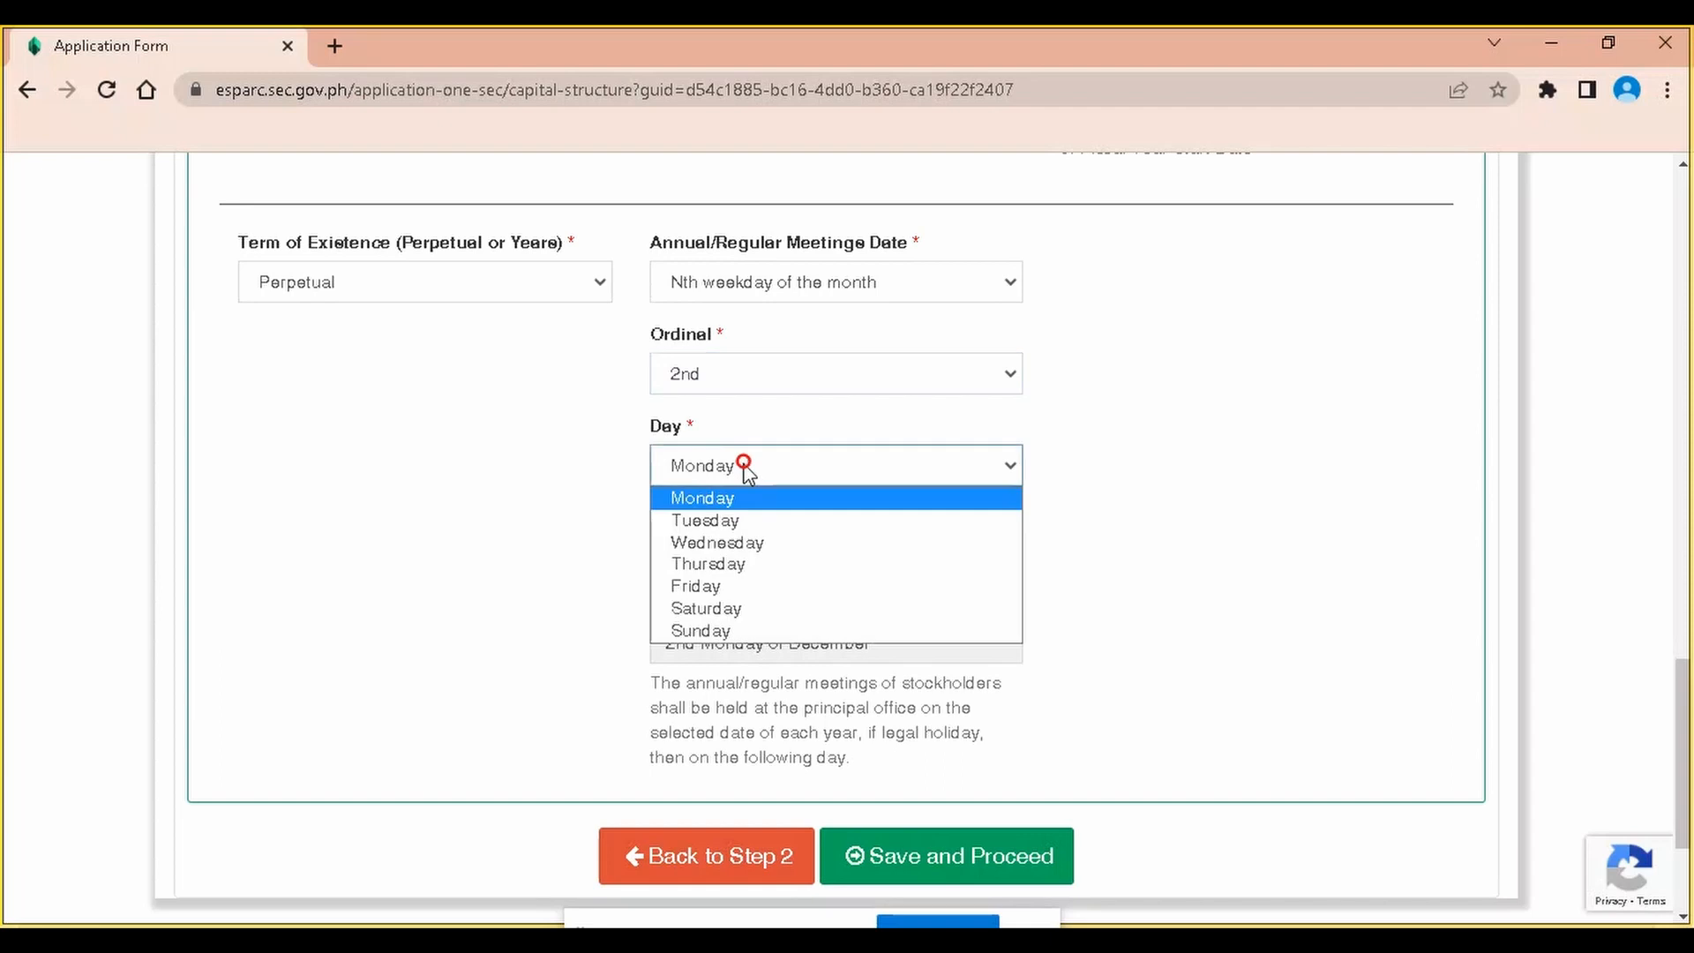
left_click(755, 609)
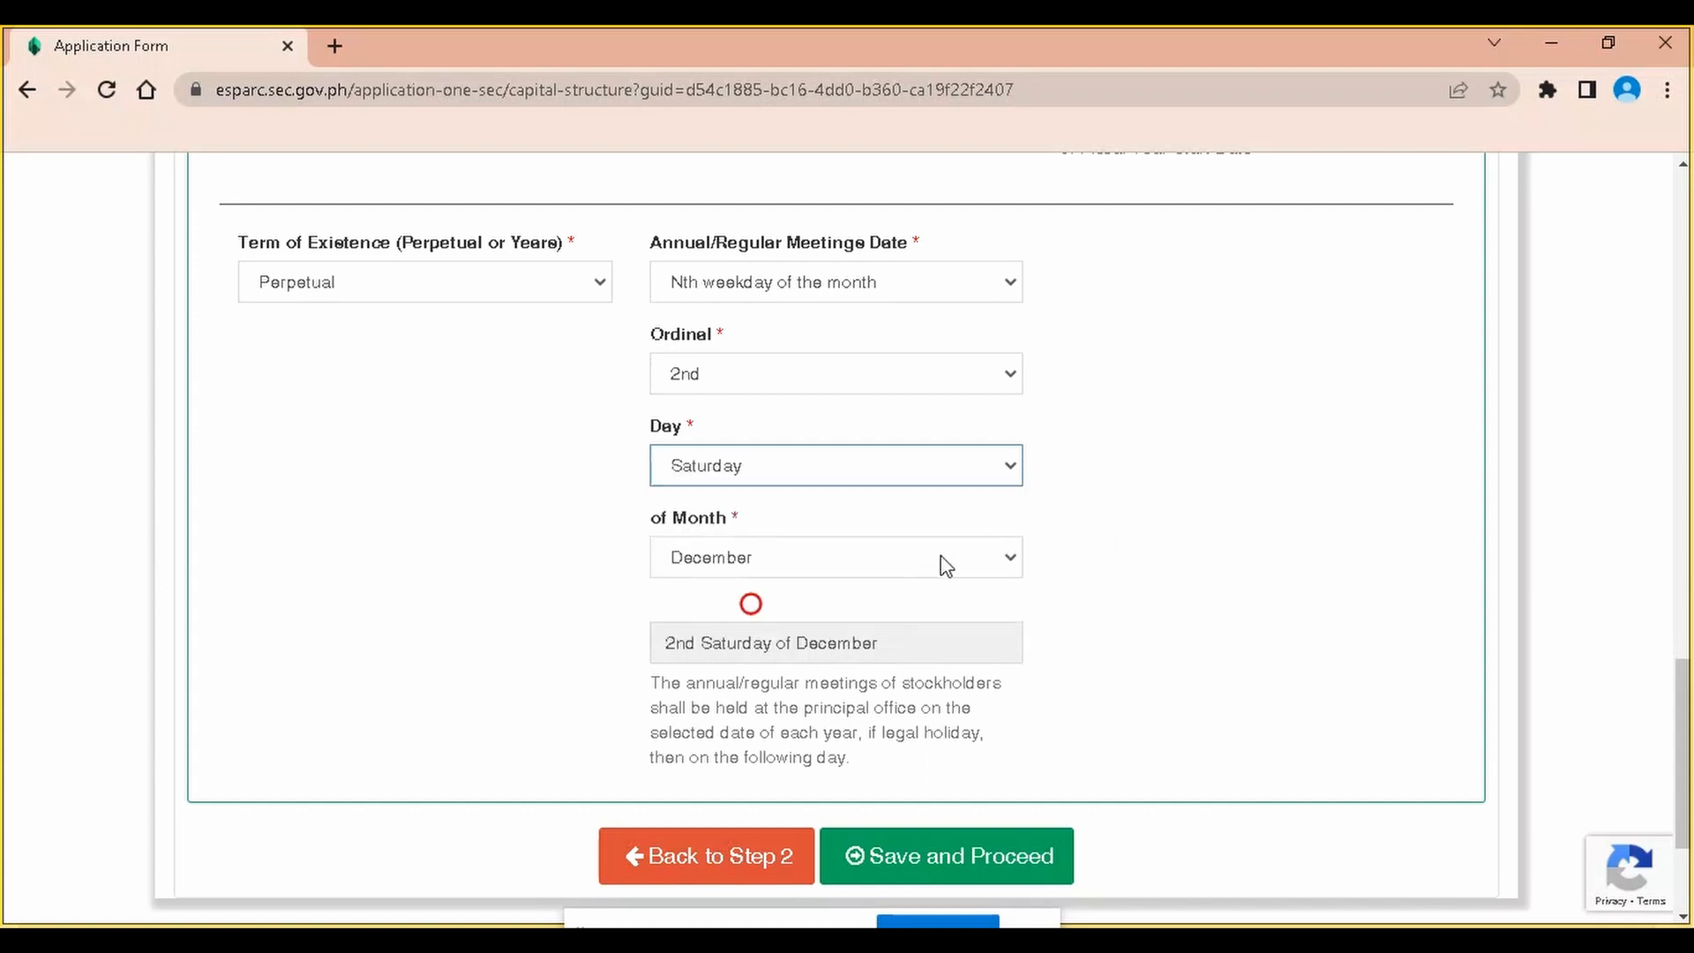
left_click(831, 556)
left_click(831, 556)
left_click(1231, 403)
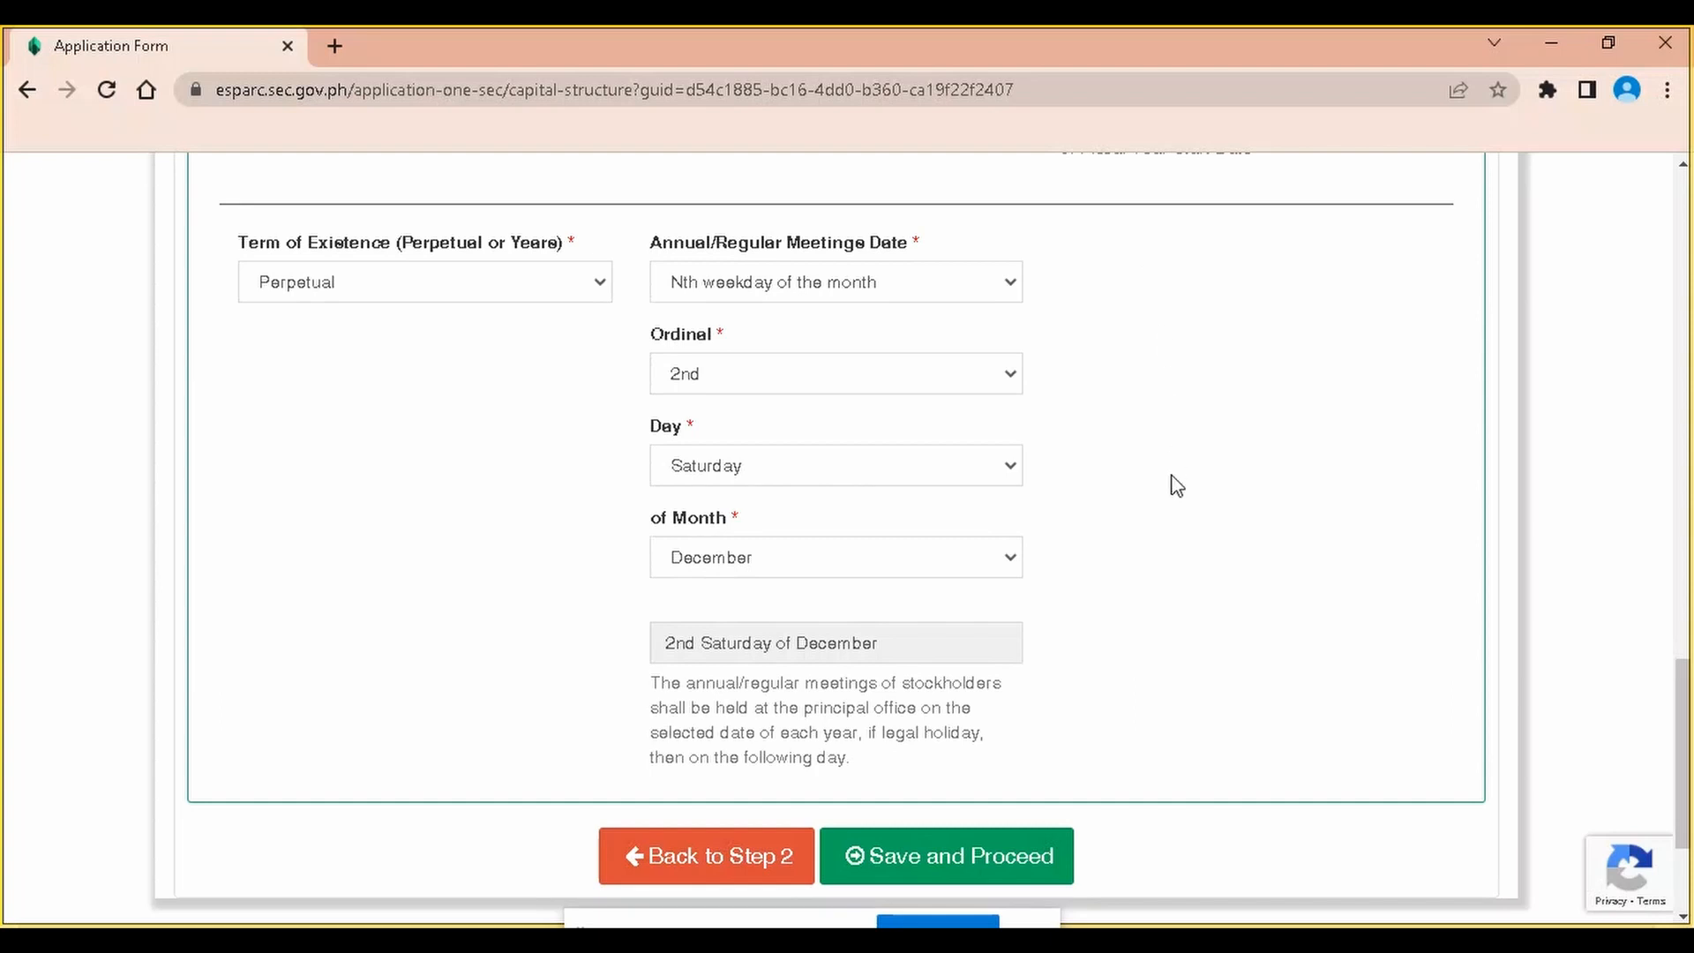
Save the capital structure section and proceed to the Company Officers page
scroll(1173, 485, "down", 2)
scroll(1103, 520, "up", 2)
scroll(1125, 485, "down", 1)
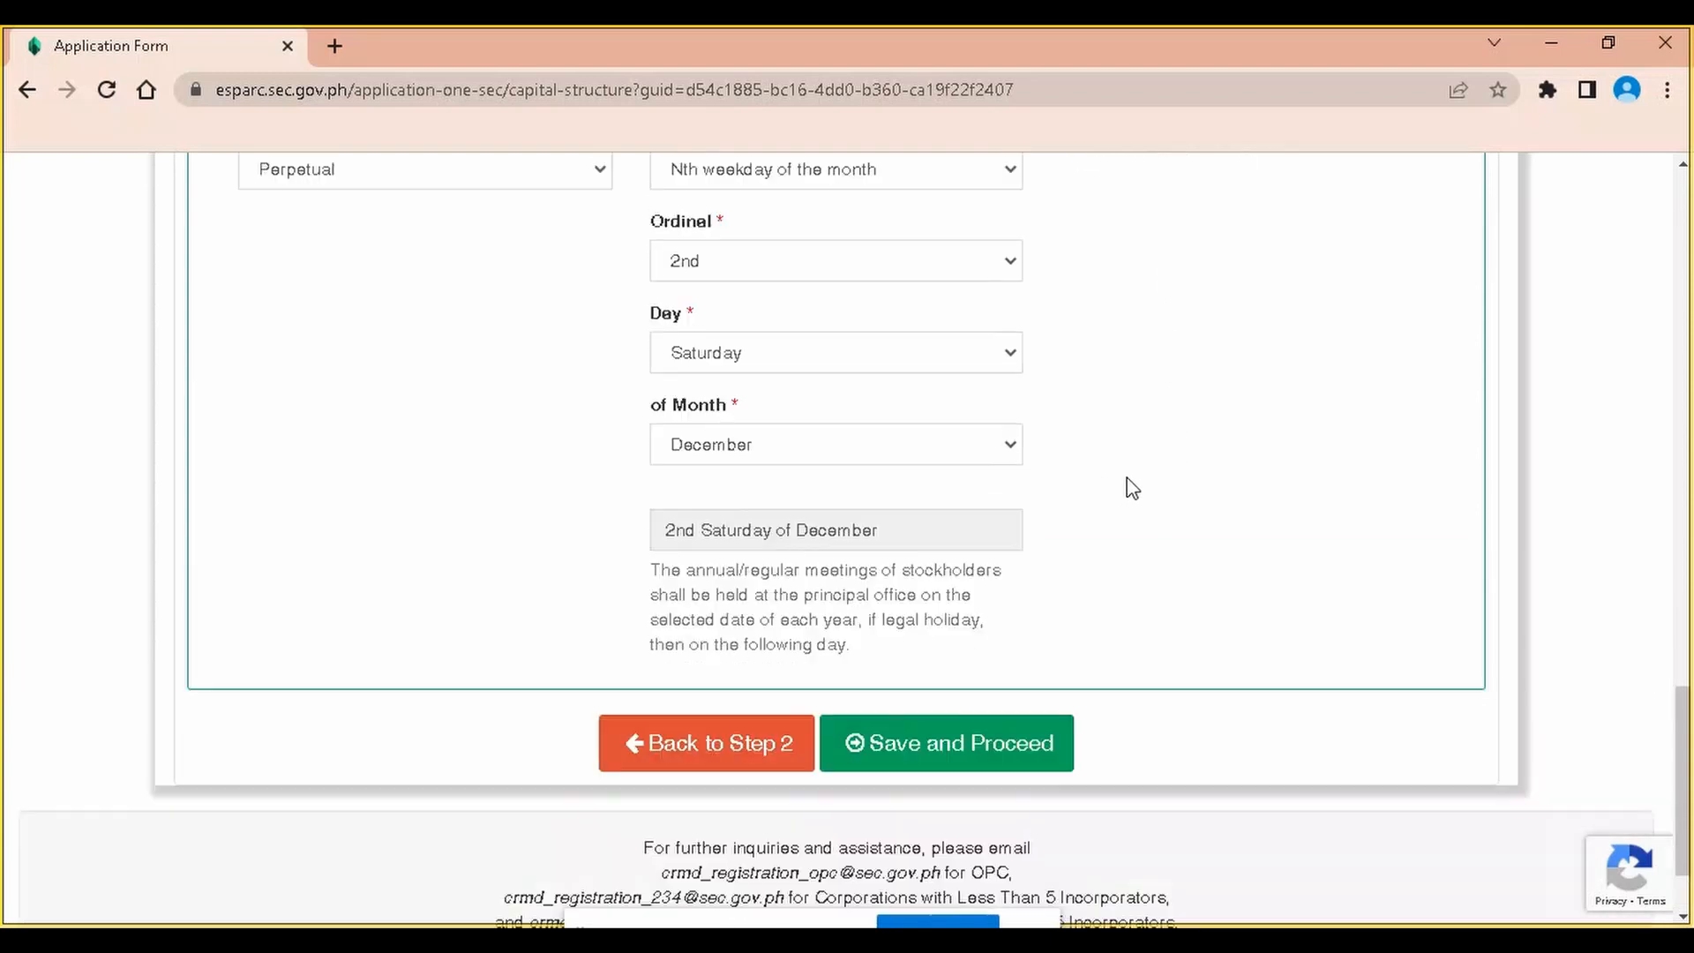
left_click(990, 742)
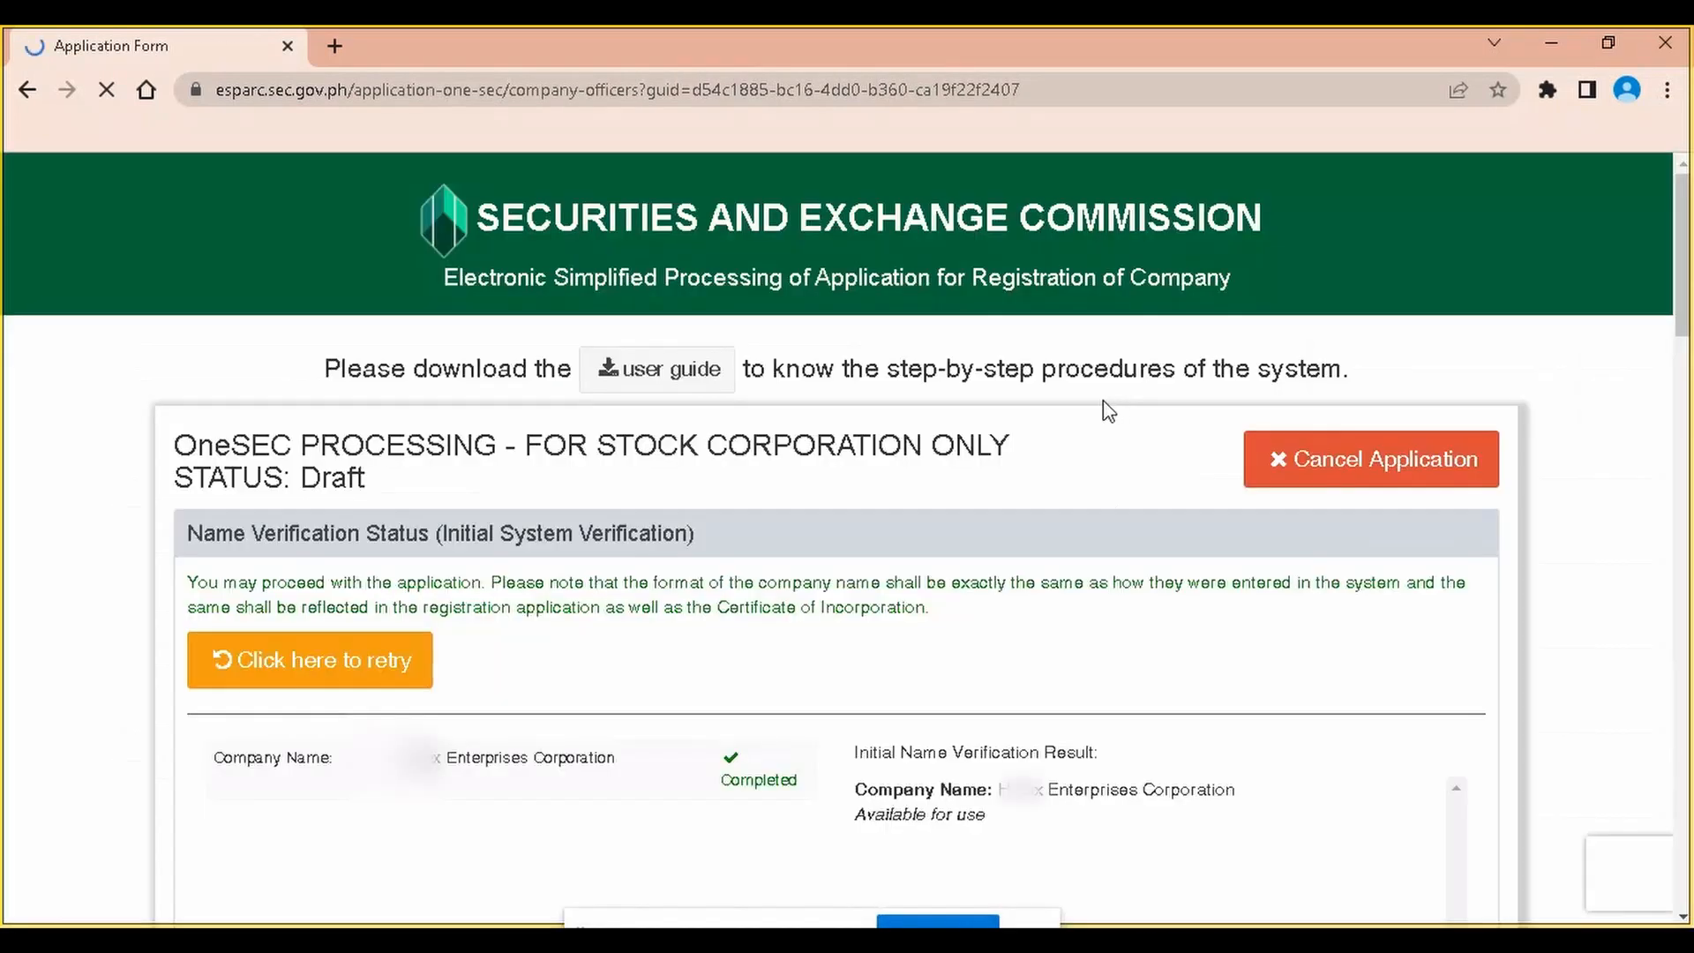
Fill the Treasurer's last, first and middle names from the saved suggestions
scroll(863, 438, "down", 4)
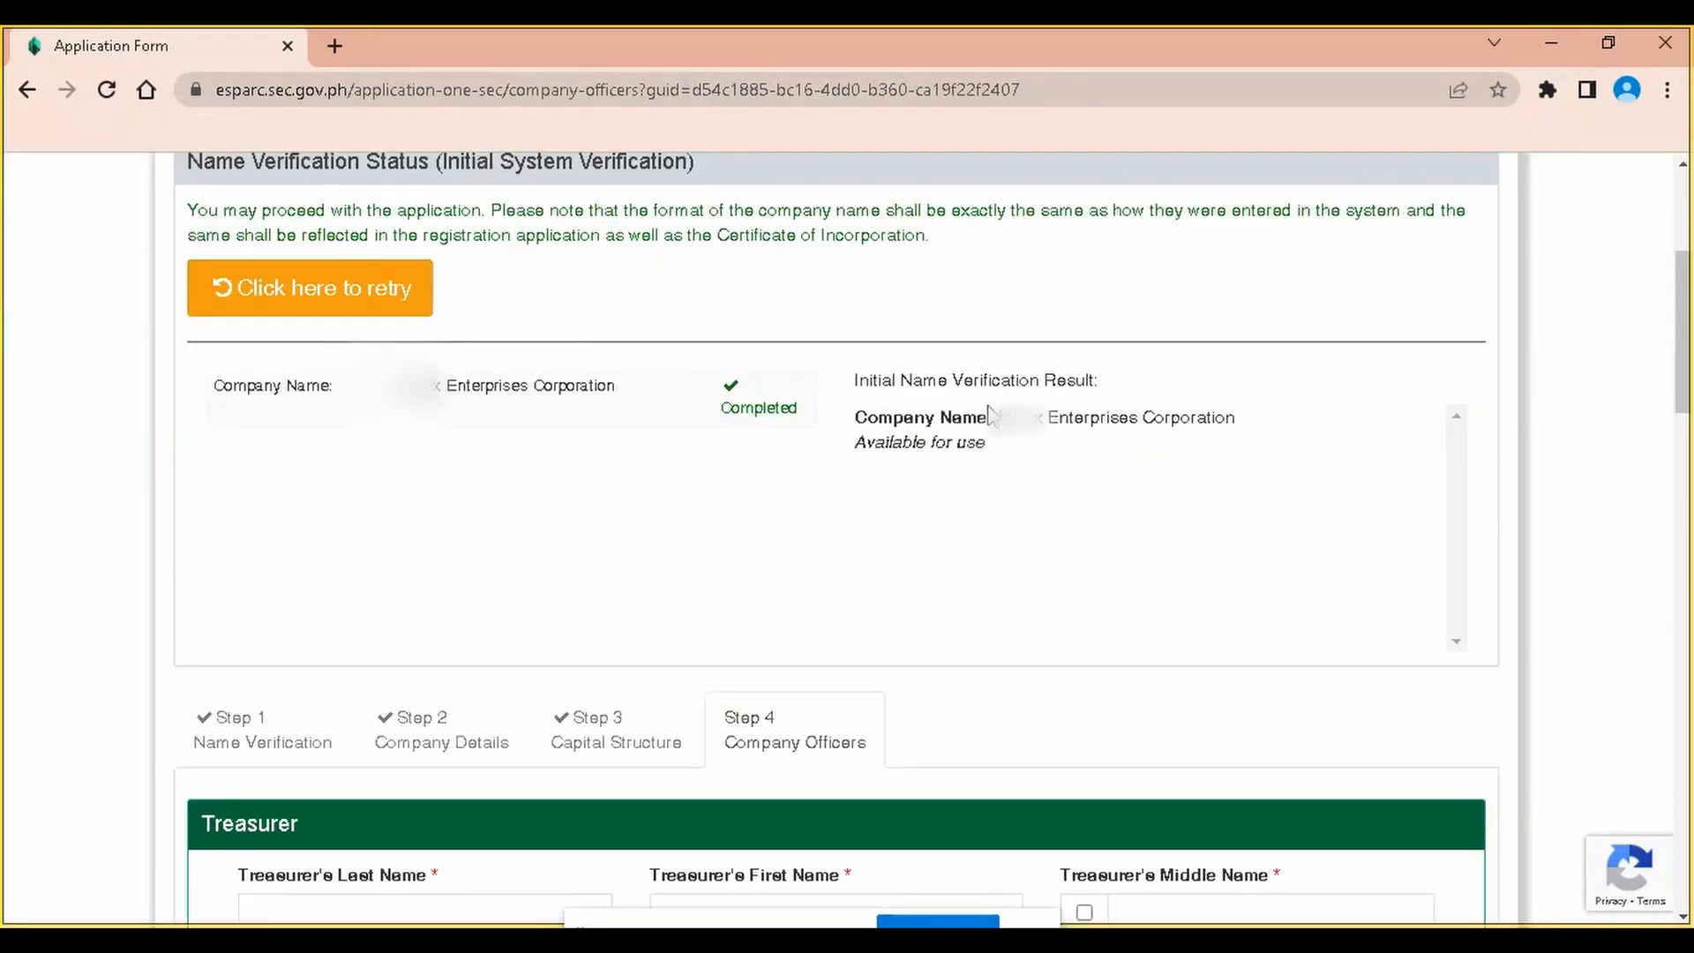
scroll(864, 467, "down", 5)
left_click(418, 419)
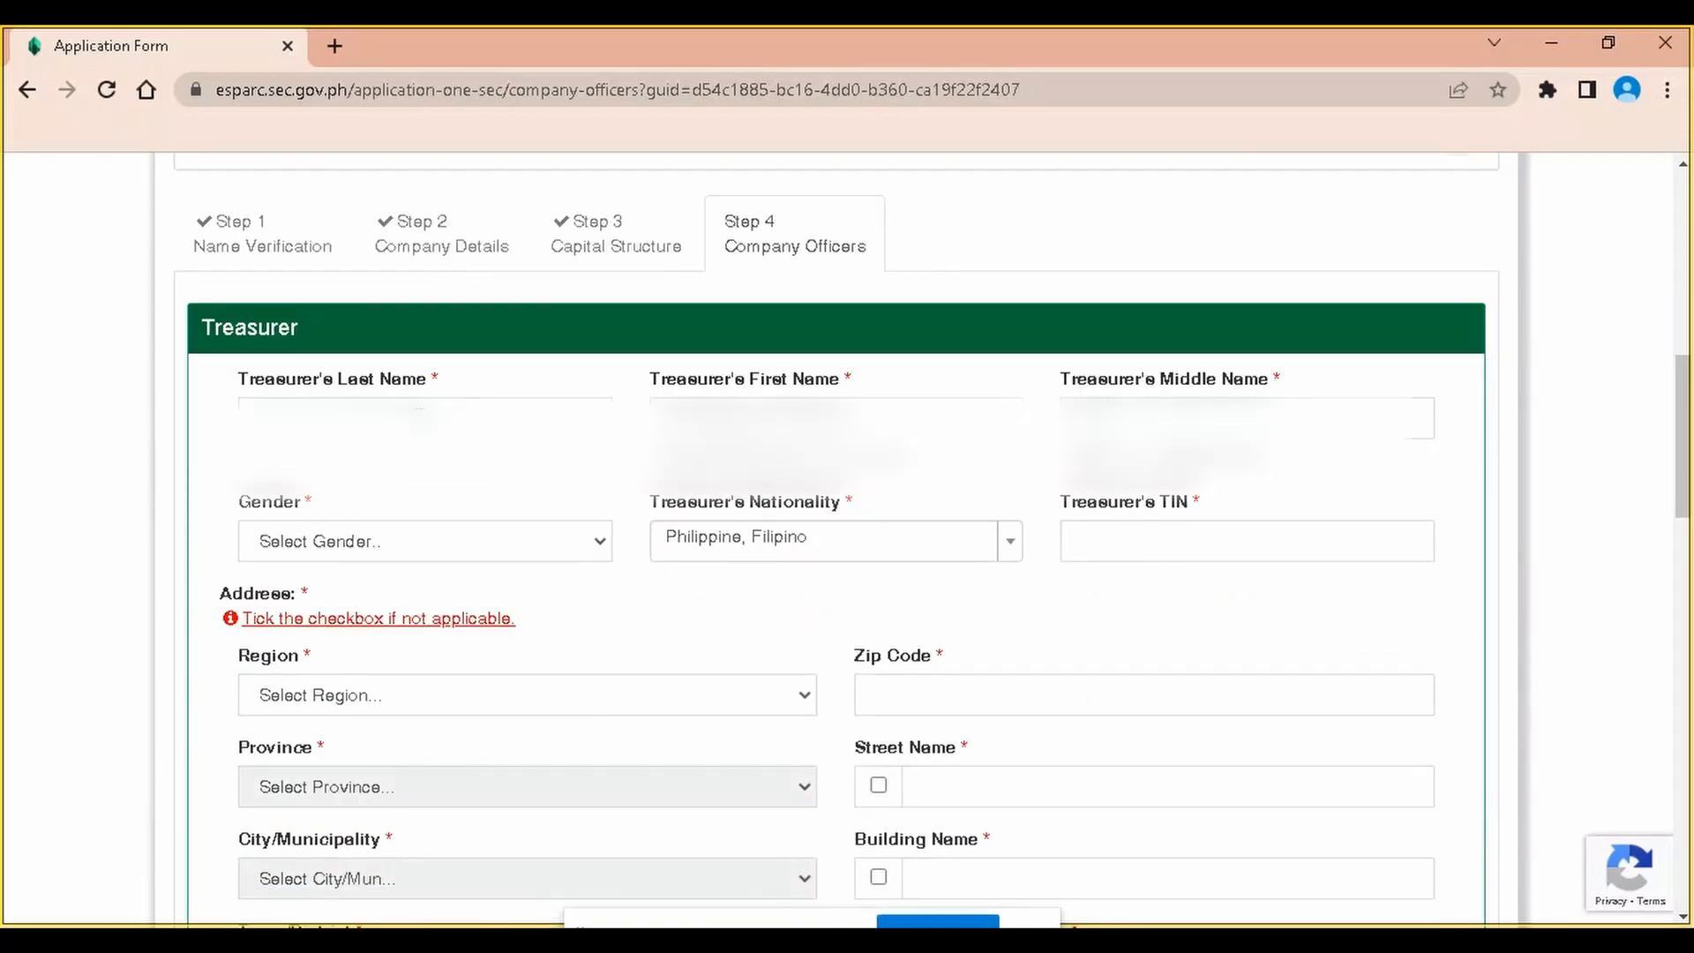
left_click(417, 494)
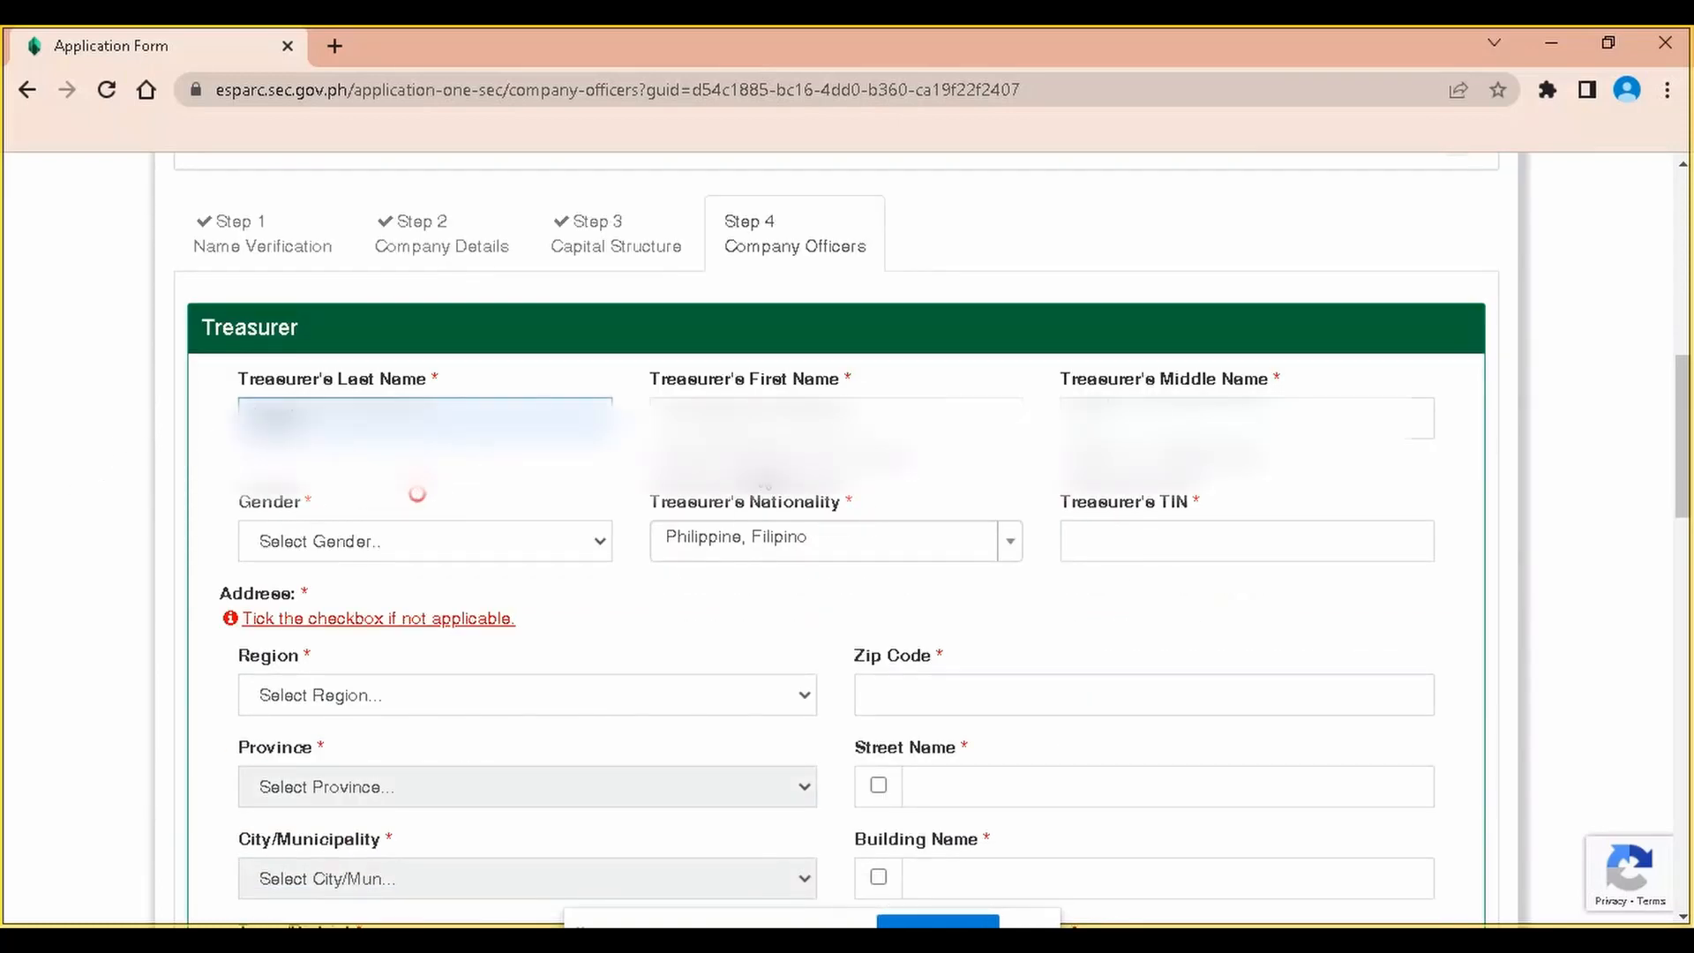
left_click(802, 423)
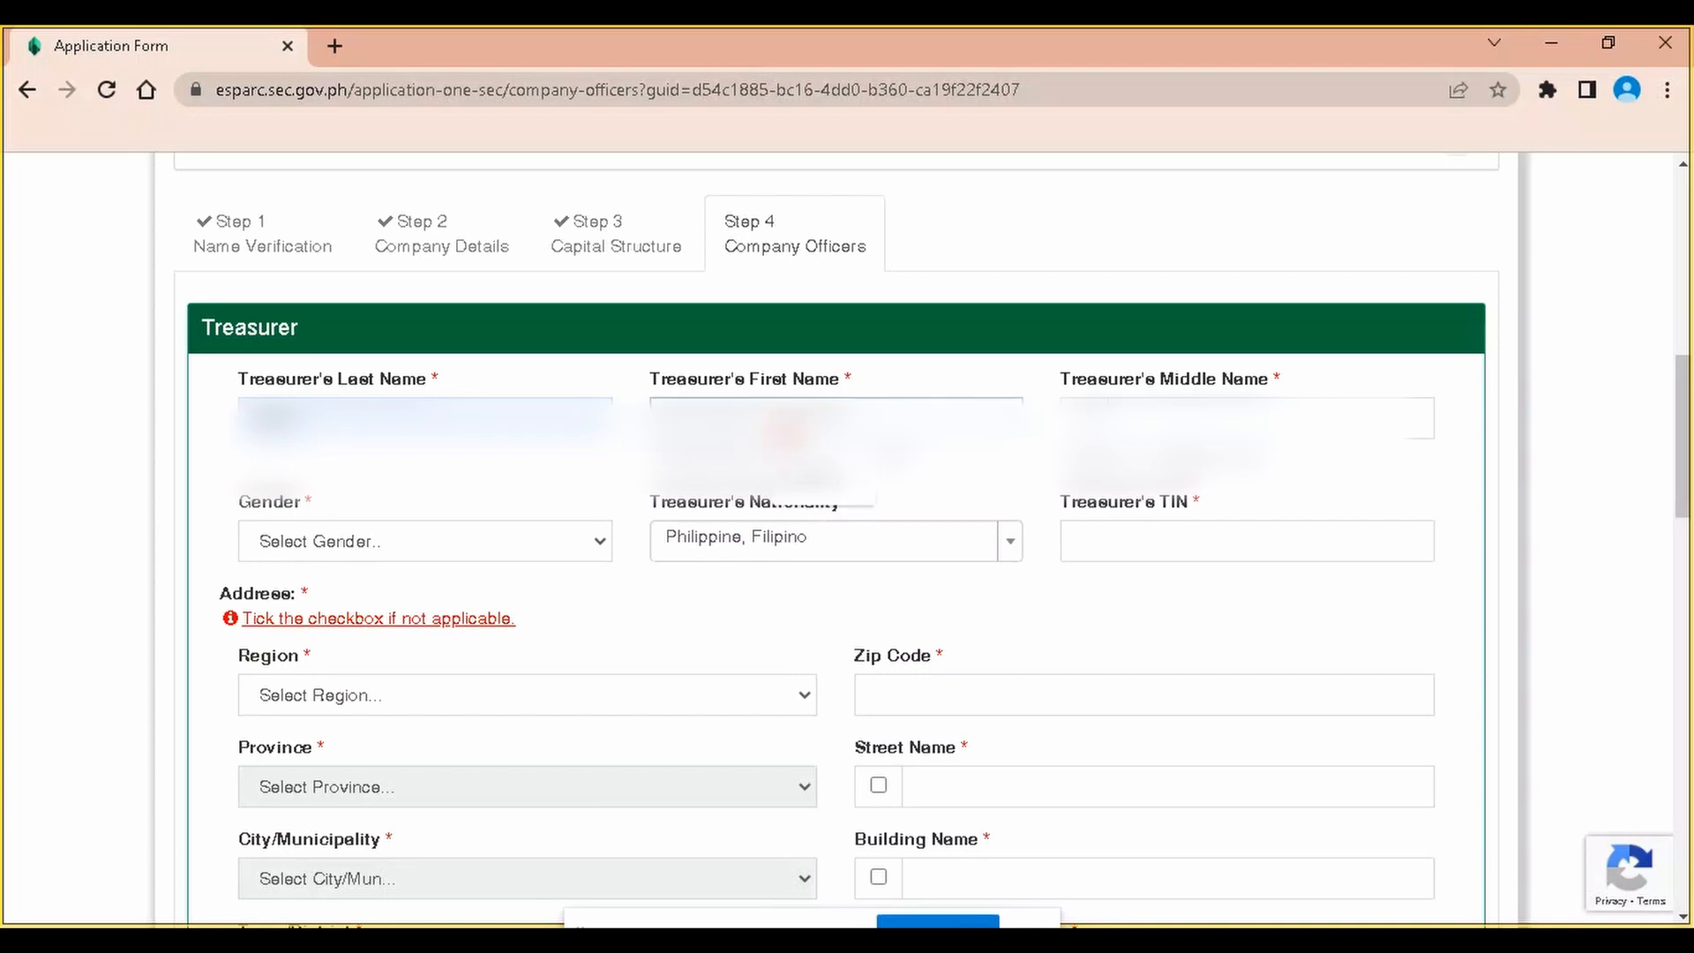
left_click(802, 483)
left_click(1244, 420)
left_click(1251, 488)
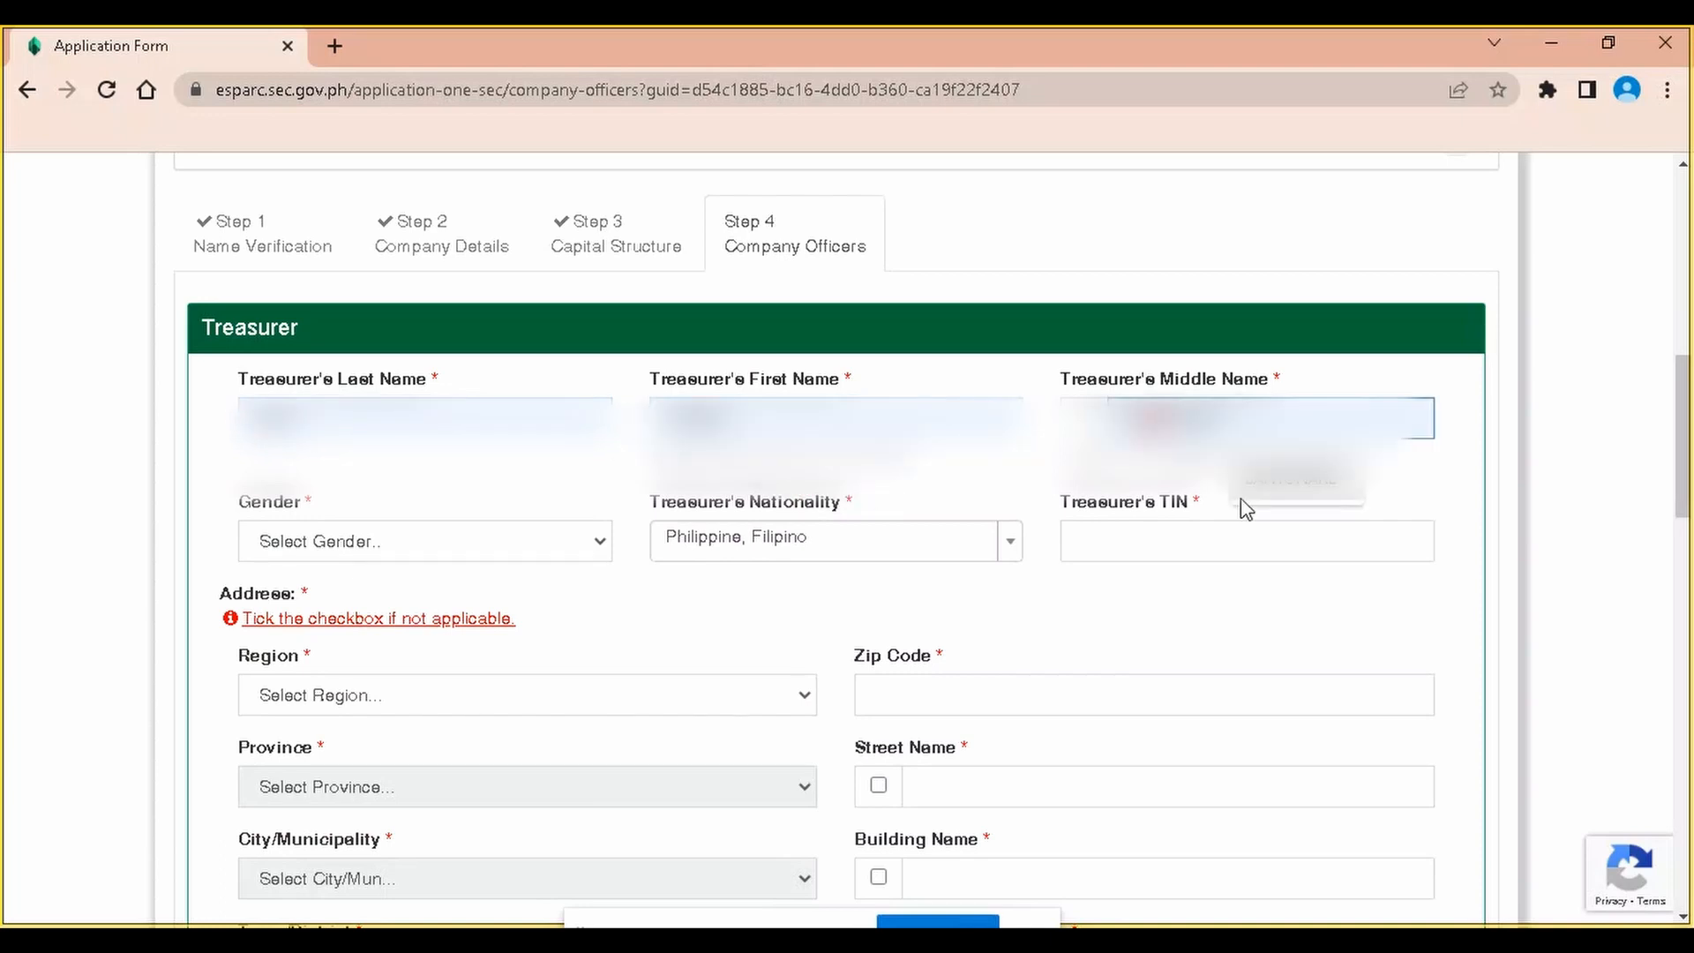
Set the Treasurer's gender to Female, keep Philippine, Filipino nationality, and enter the TIN
left_click(323, 547)
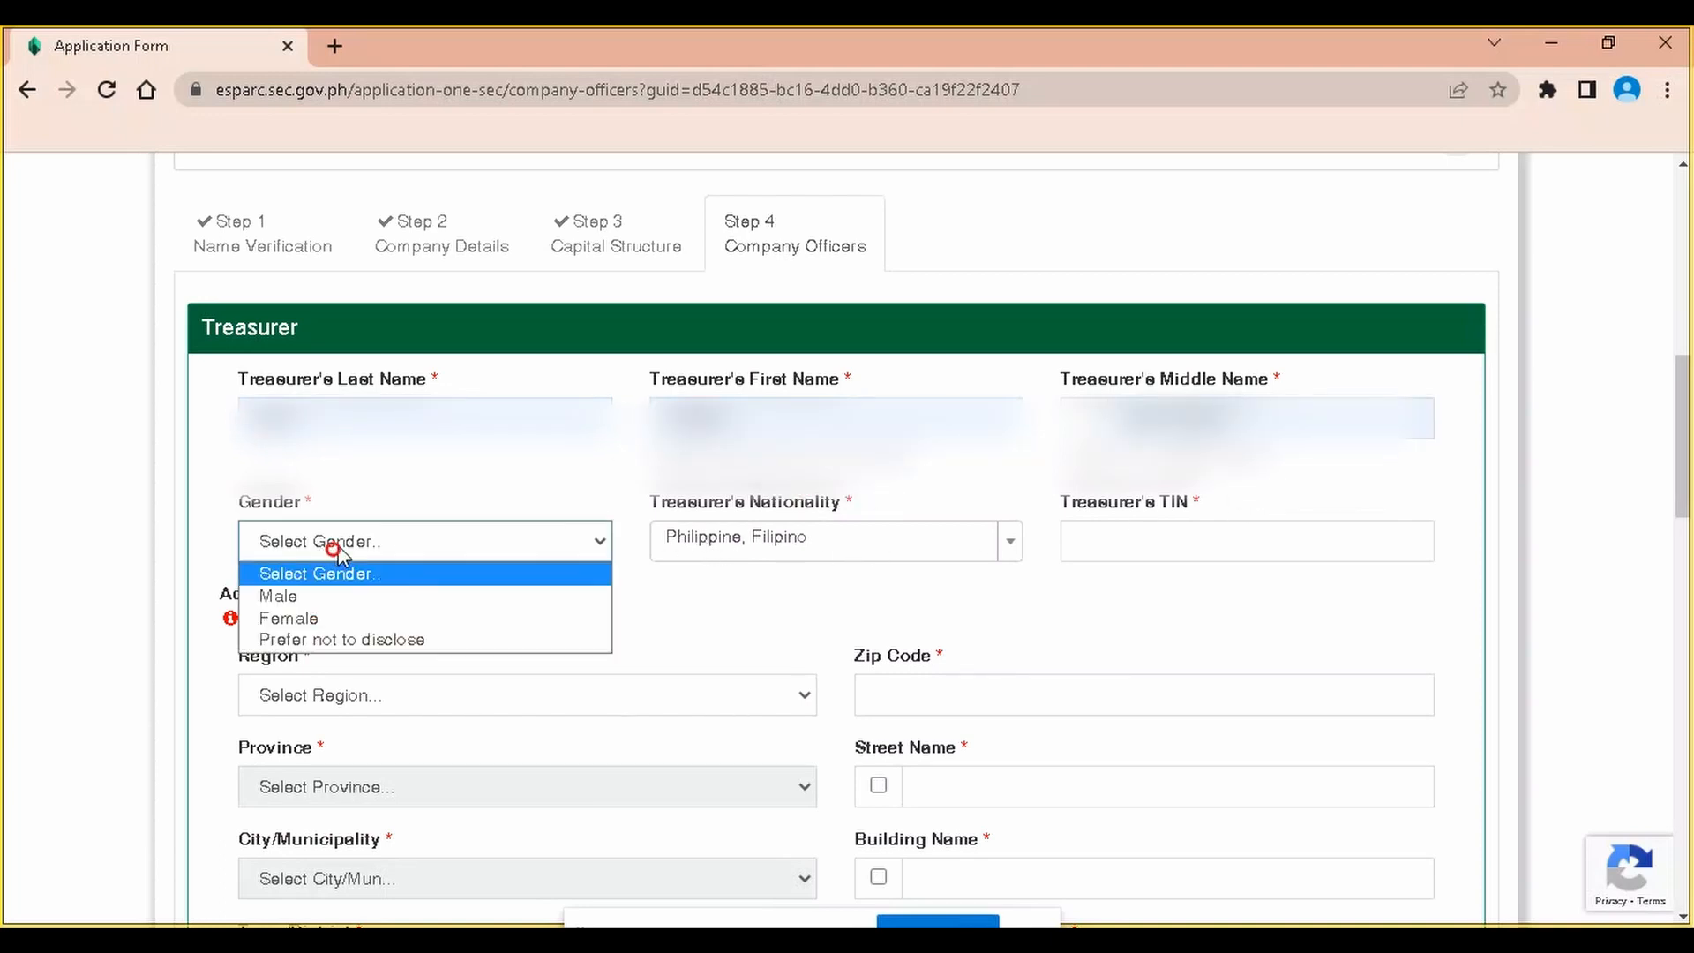
left_click(357, 620)
left_click(908, 548)
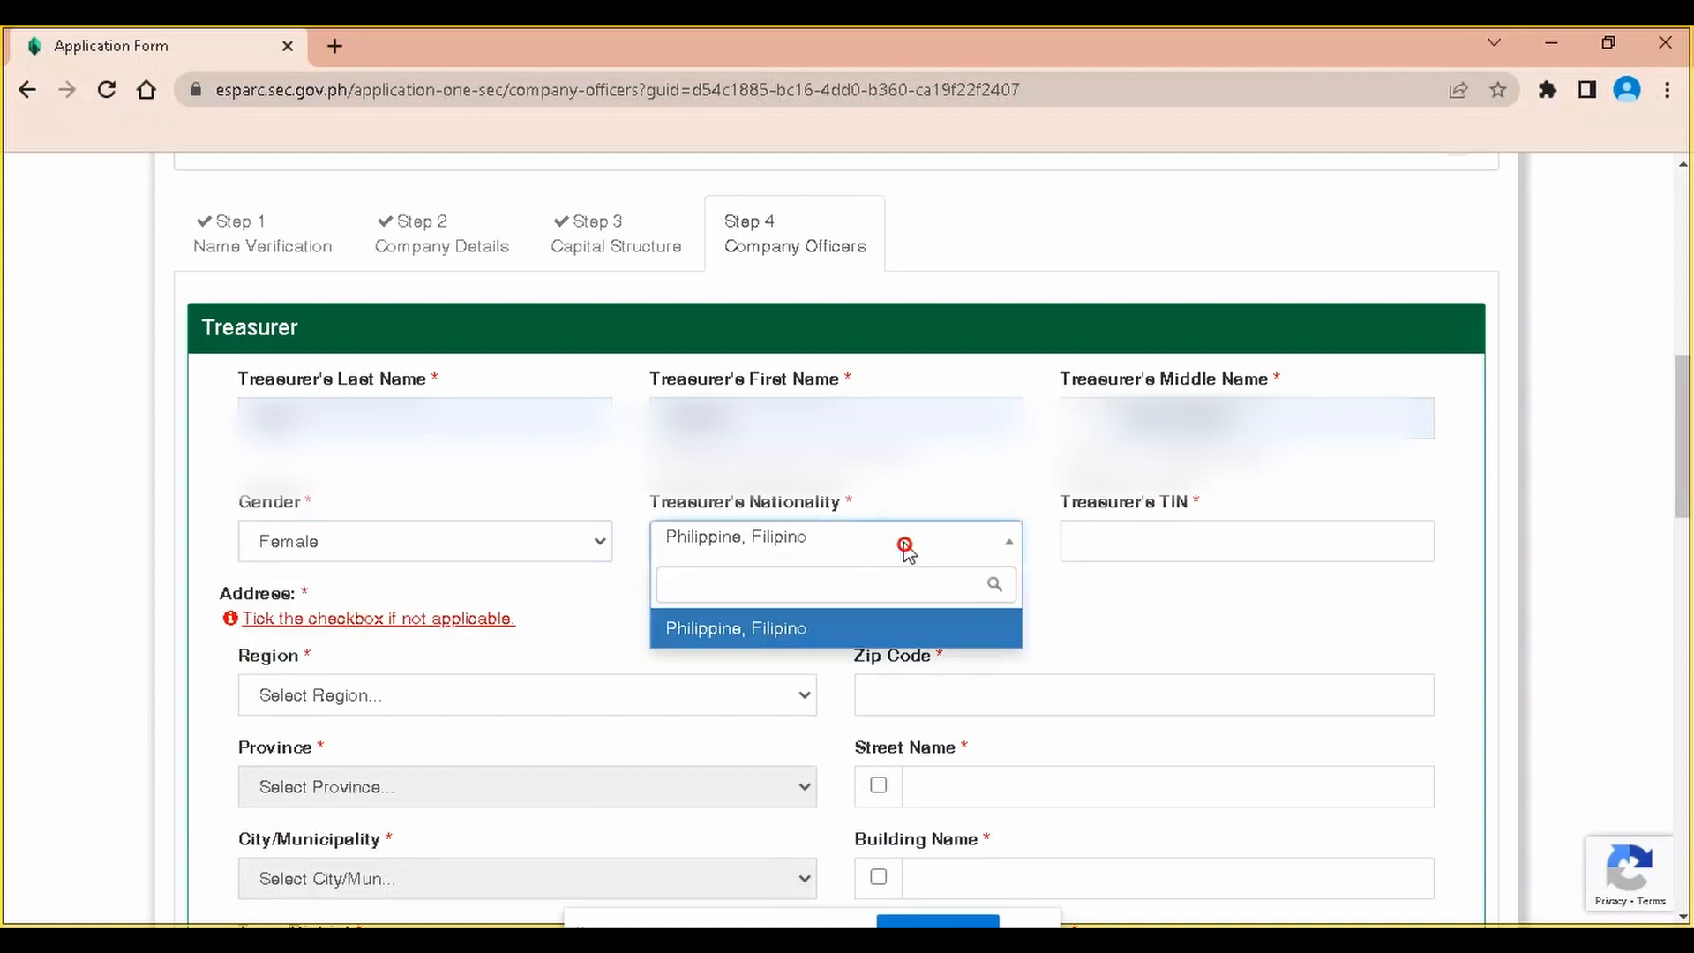
left_click(900, 540)
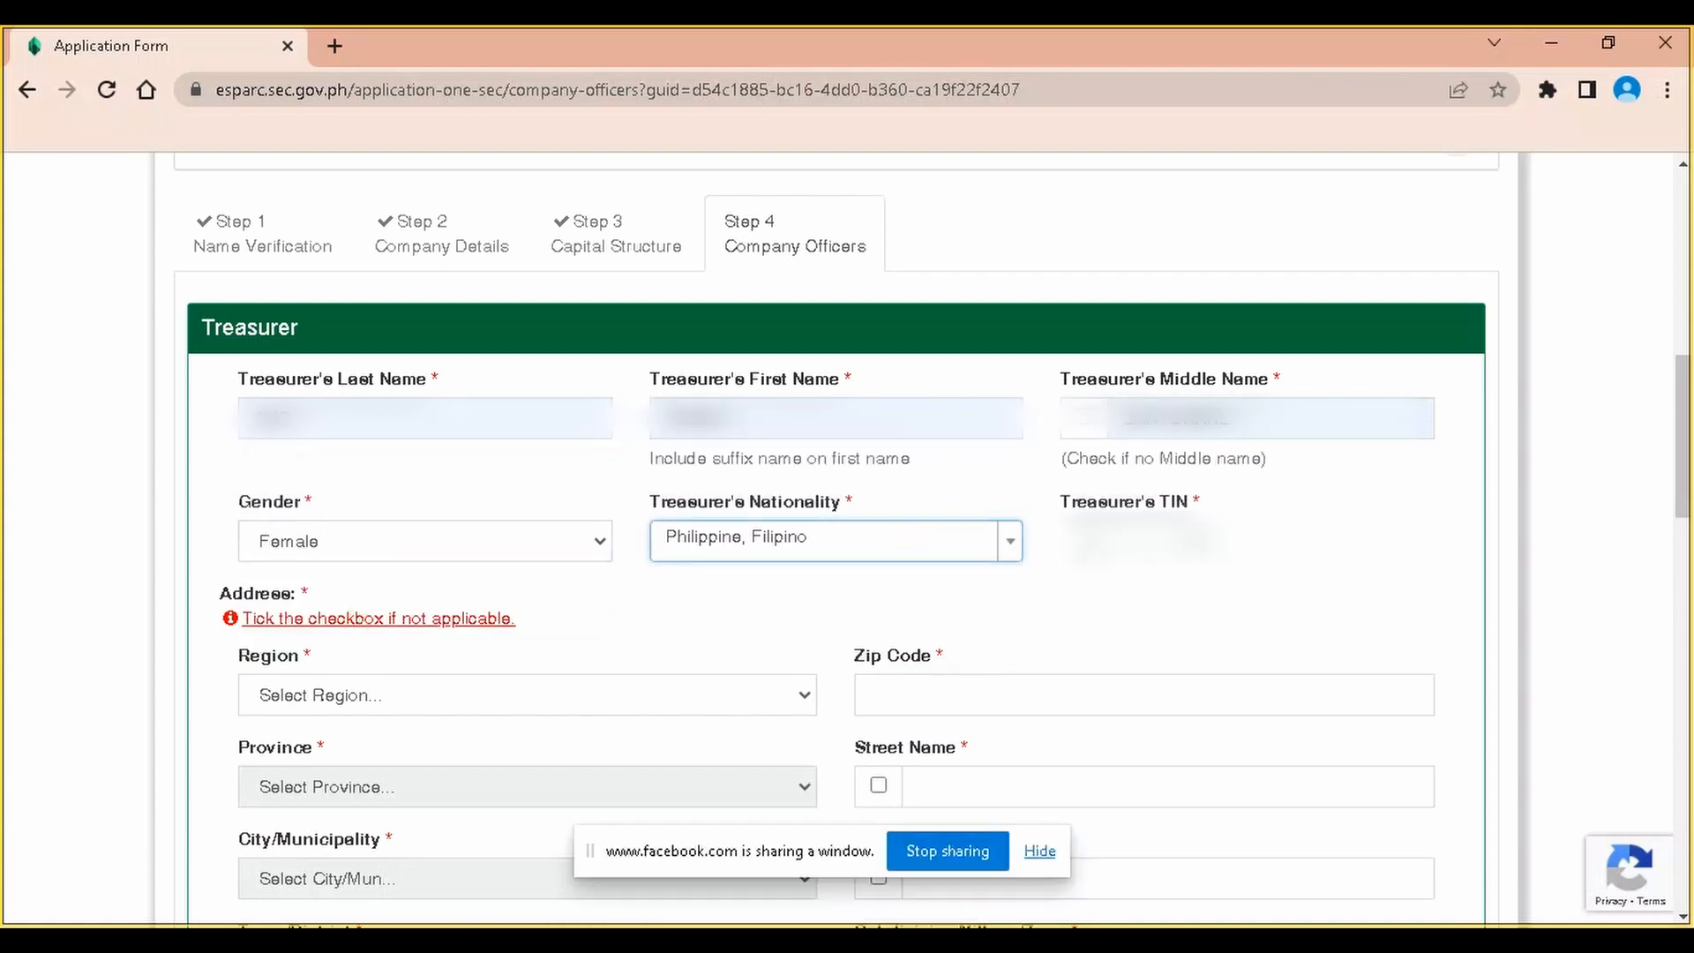
left_click(1081, 540)
scroll(650, 744, "down", 1)
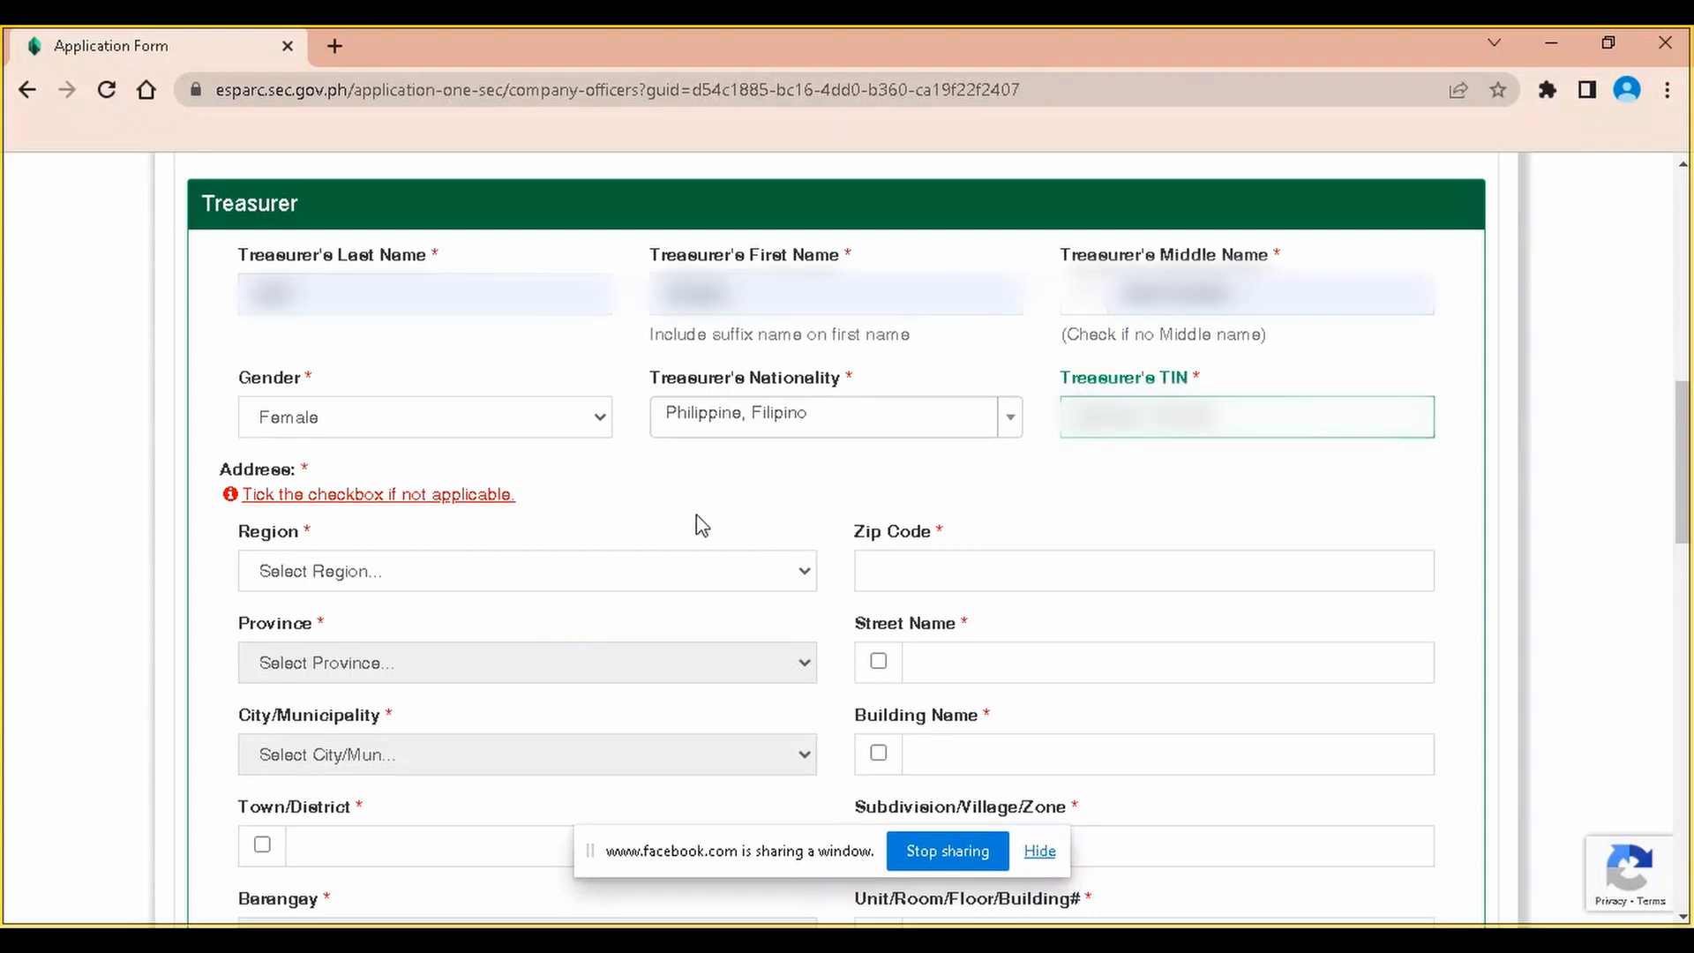
scroll(696, 526, "down", 1)
Set the Treasurer's address to Region XI, Davao del Norte, Santo Tomas, Town/District 2ND, barangay Tibal-og (Pob.)
left_click(367, 450)
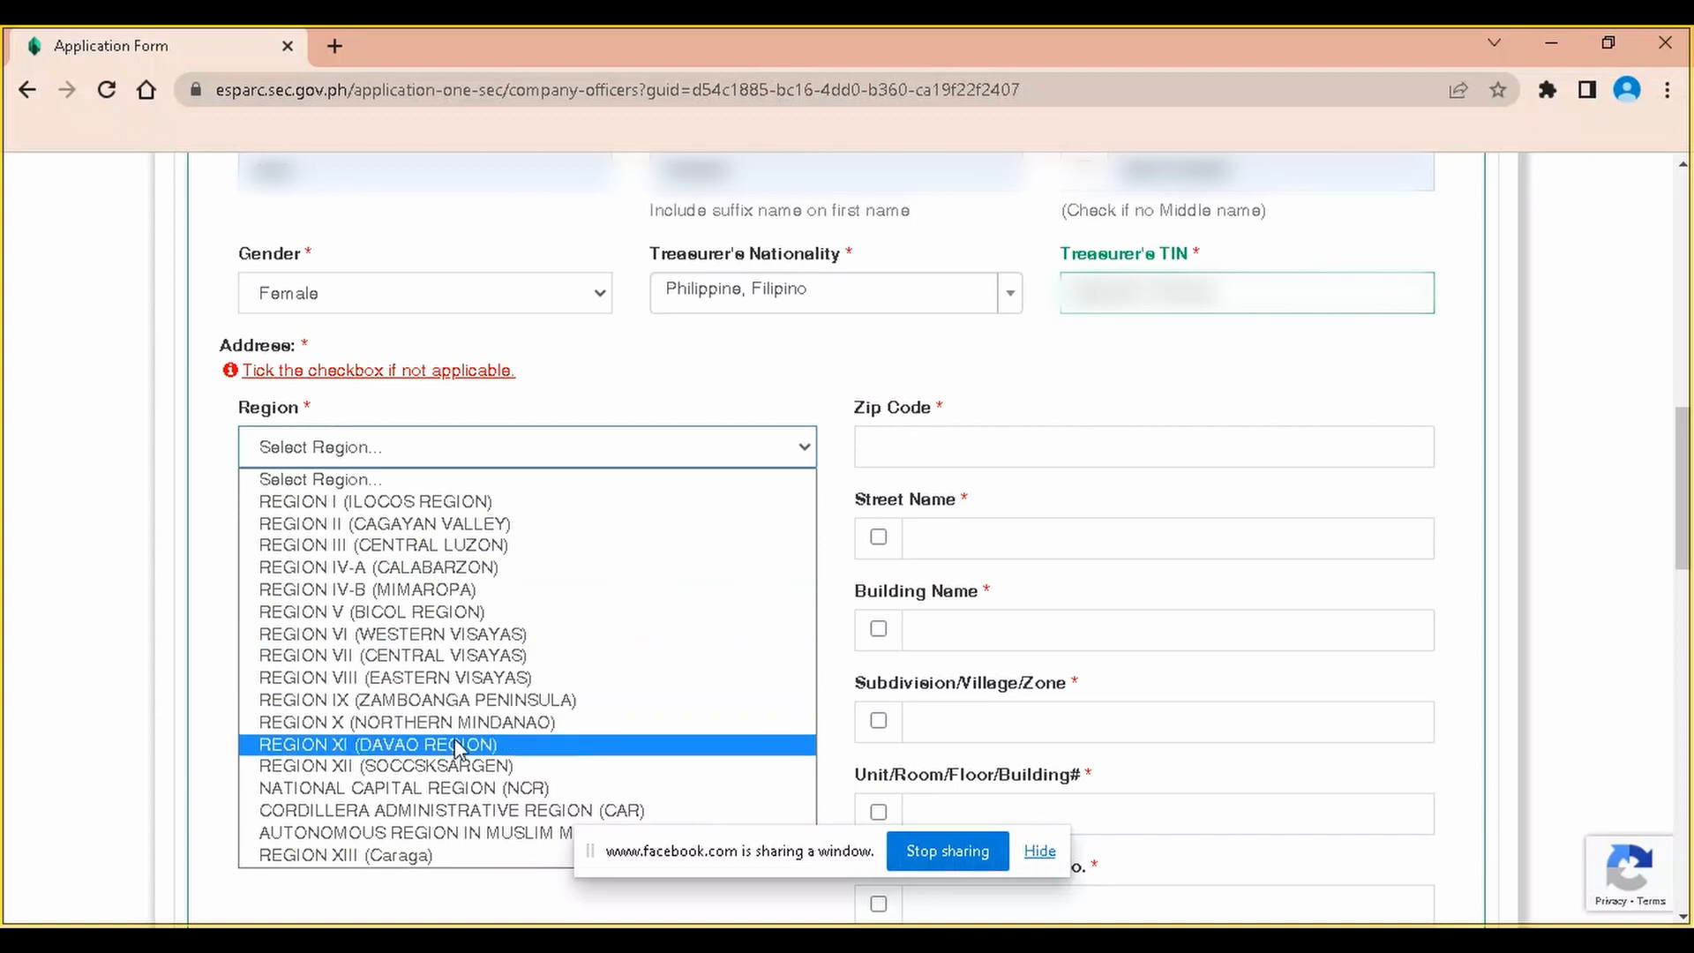
left_click(453, 746)
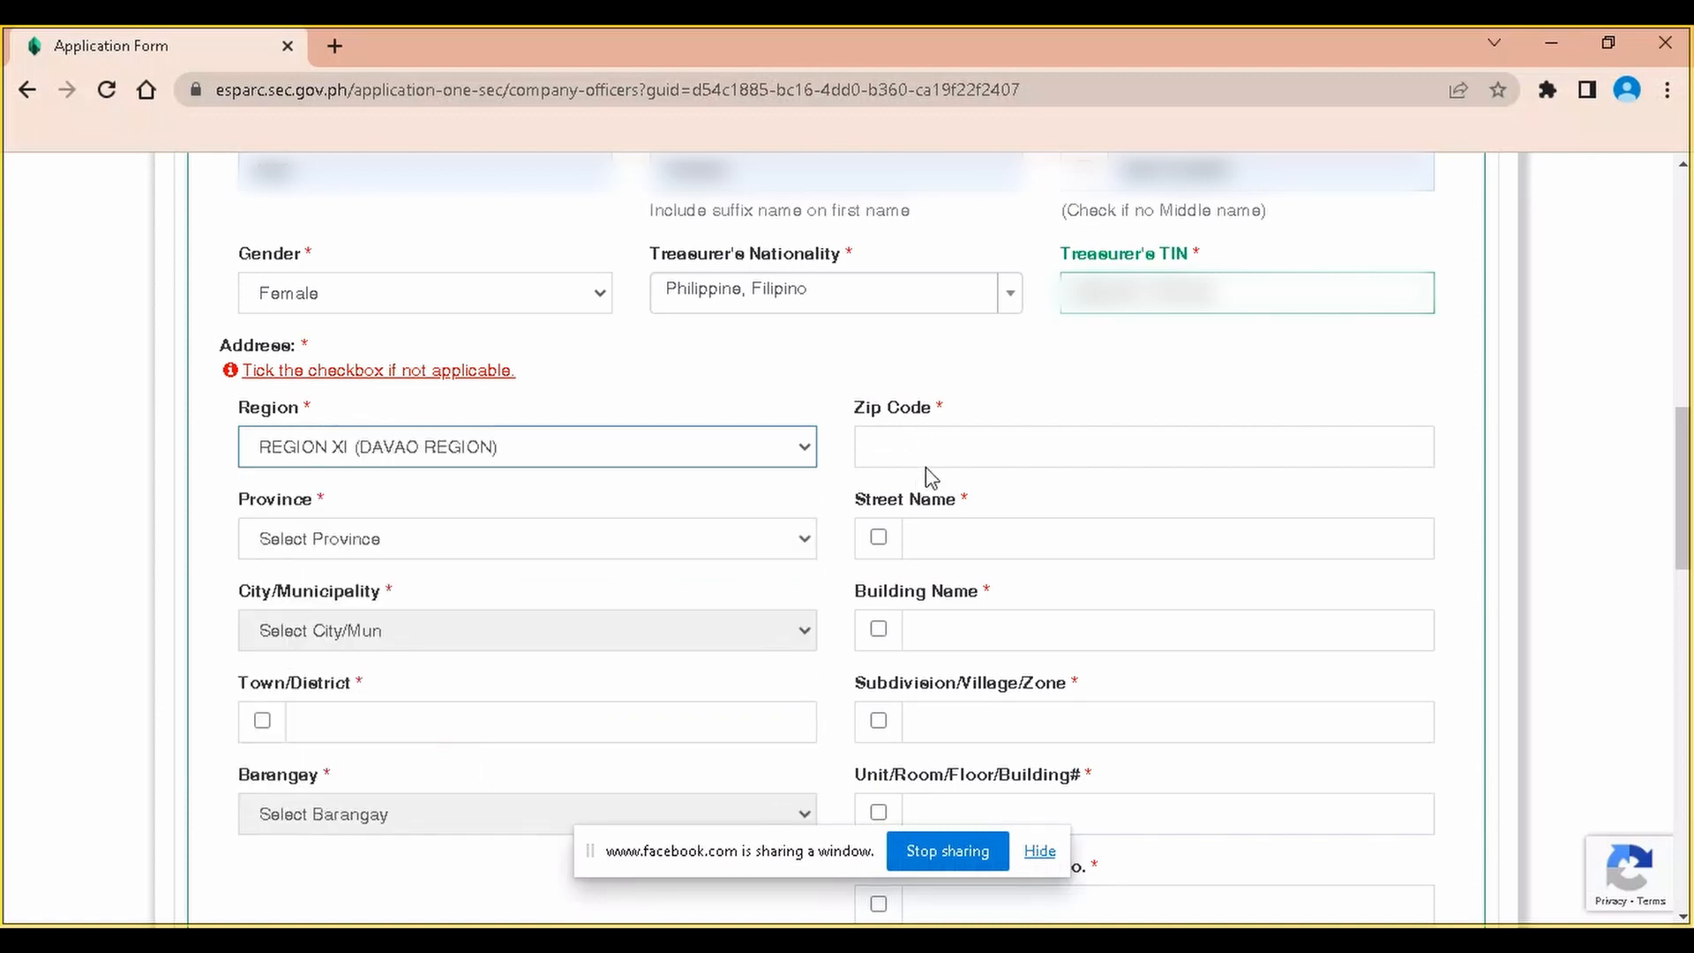
left_click(428, 538)
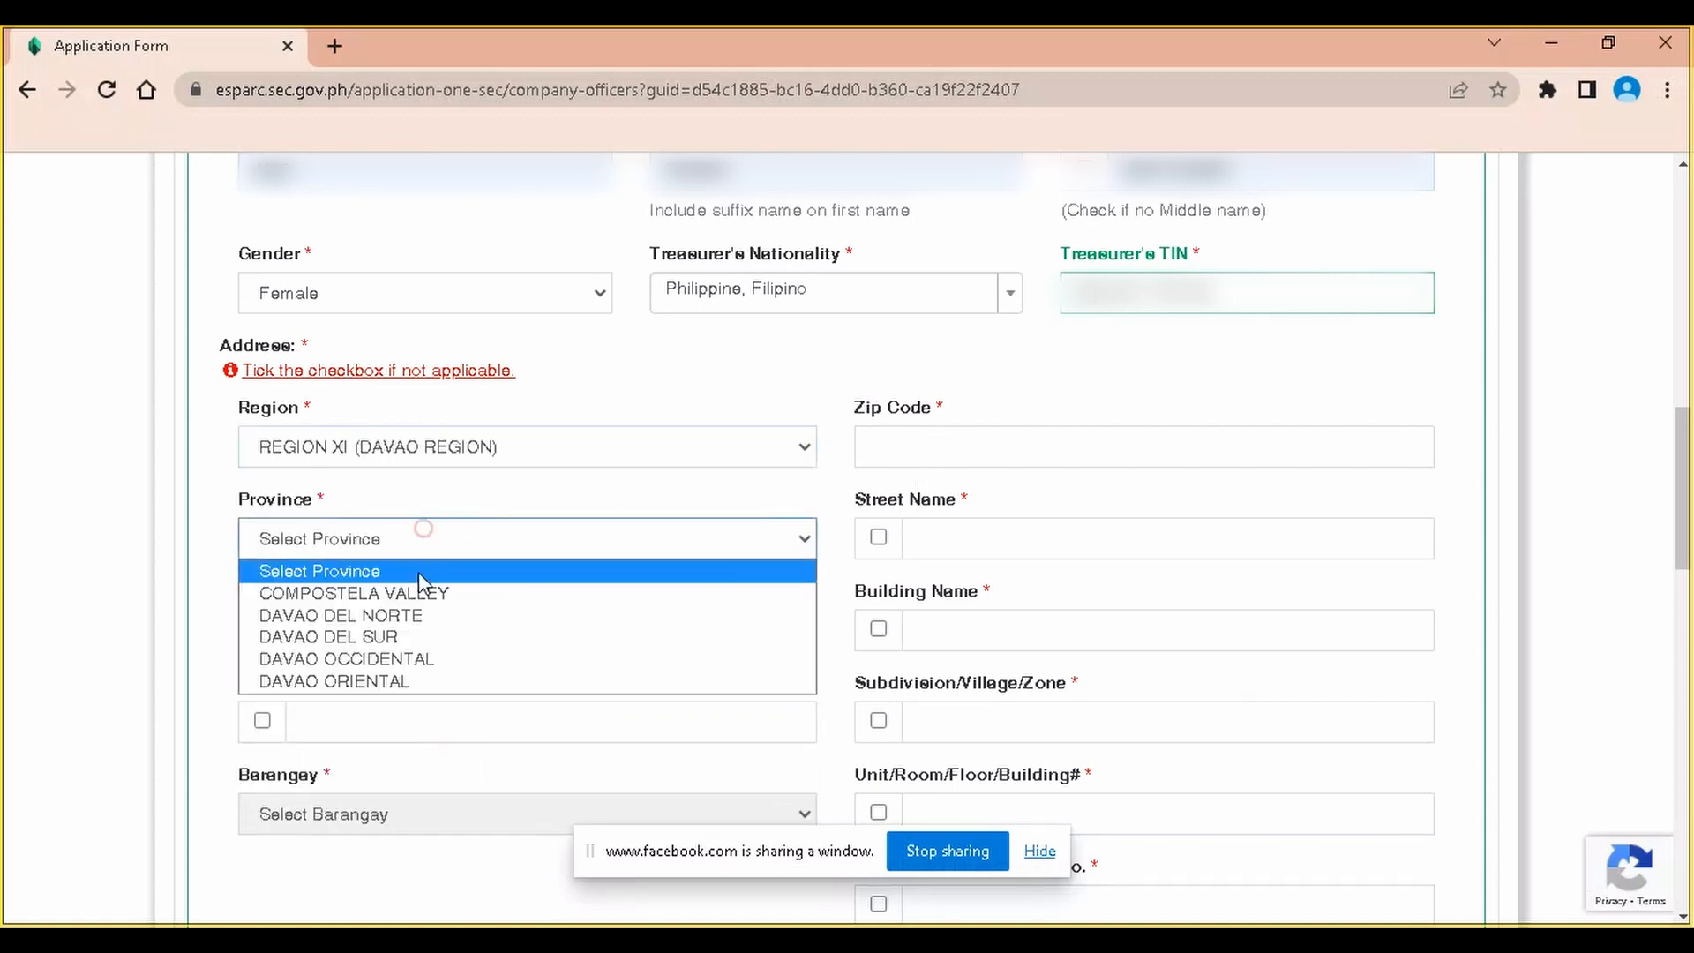
left_click(417, 611)
left_click(416, 626)
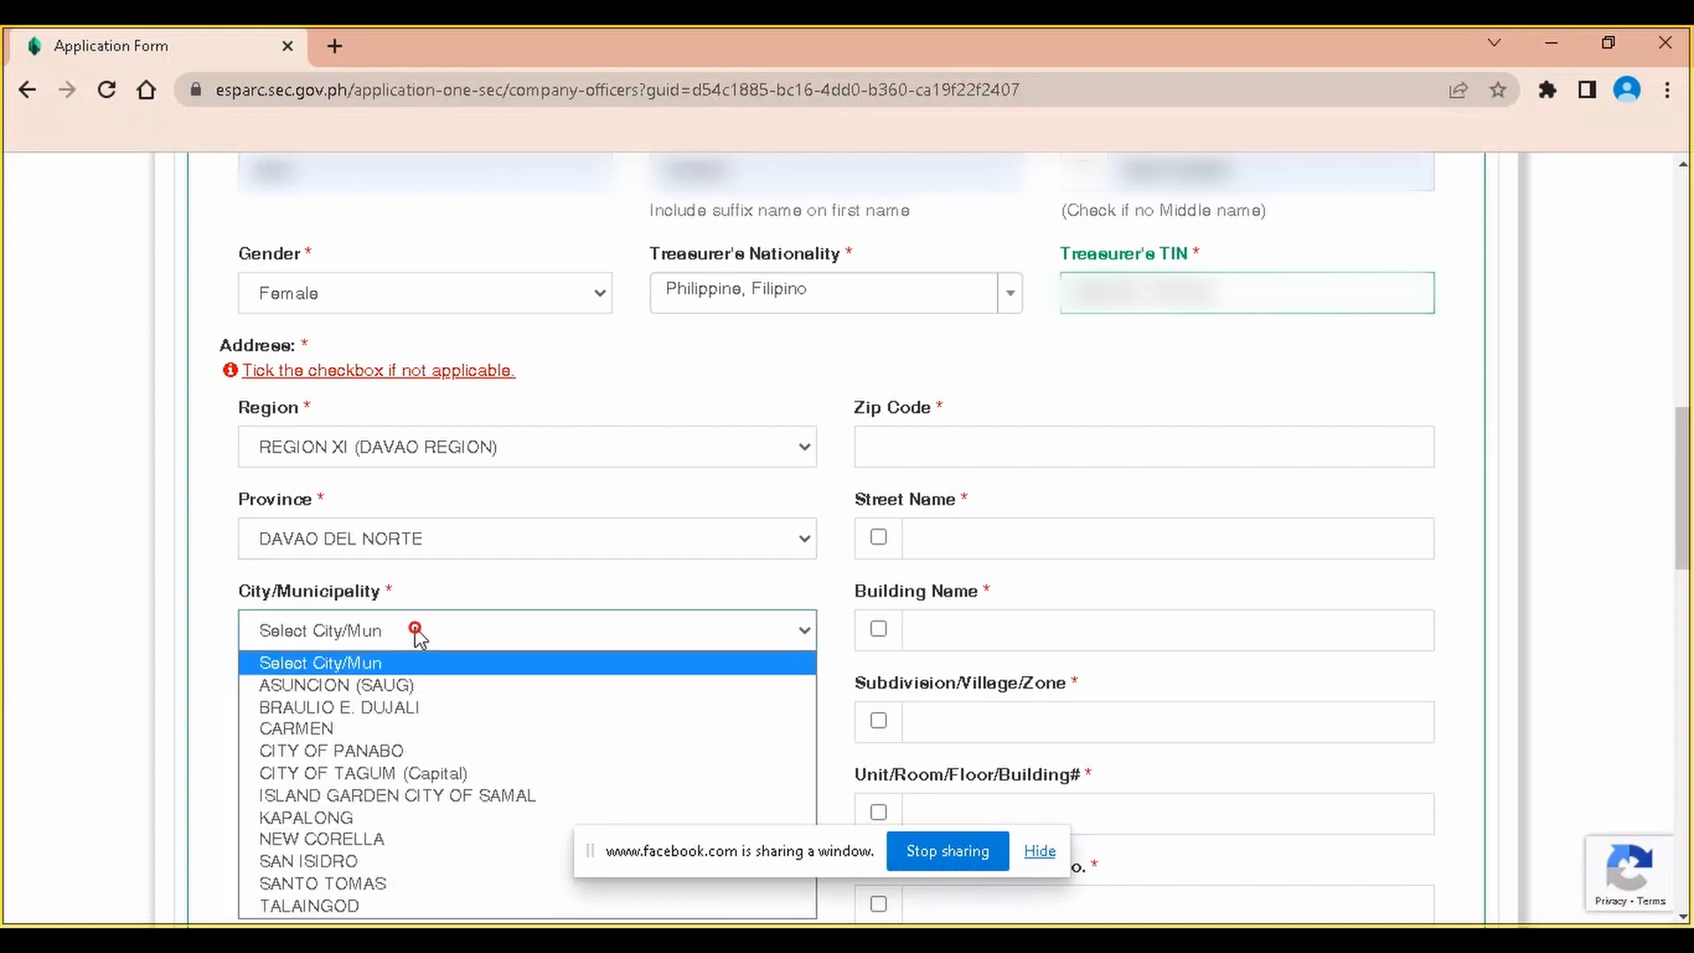
left_click(437, 884)
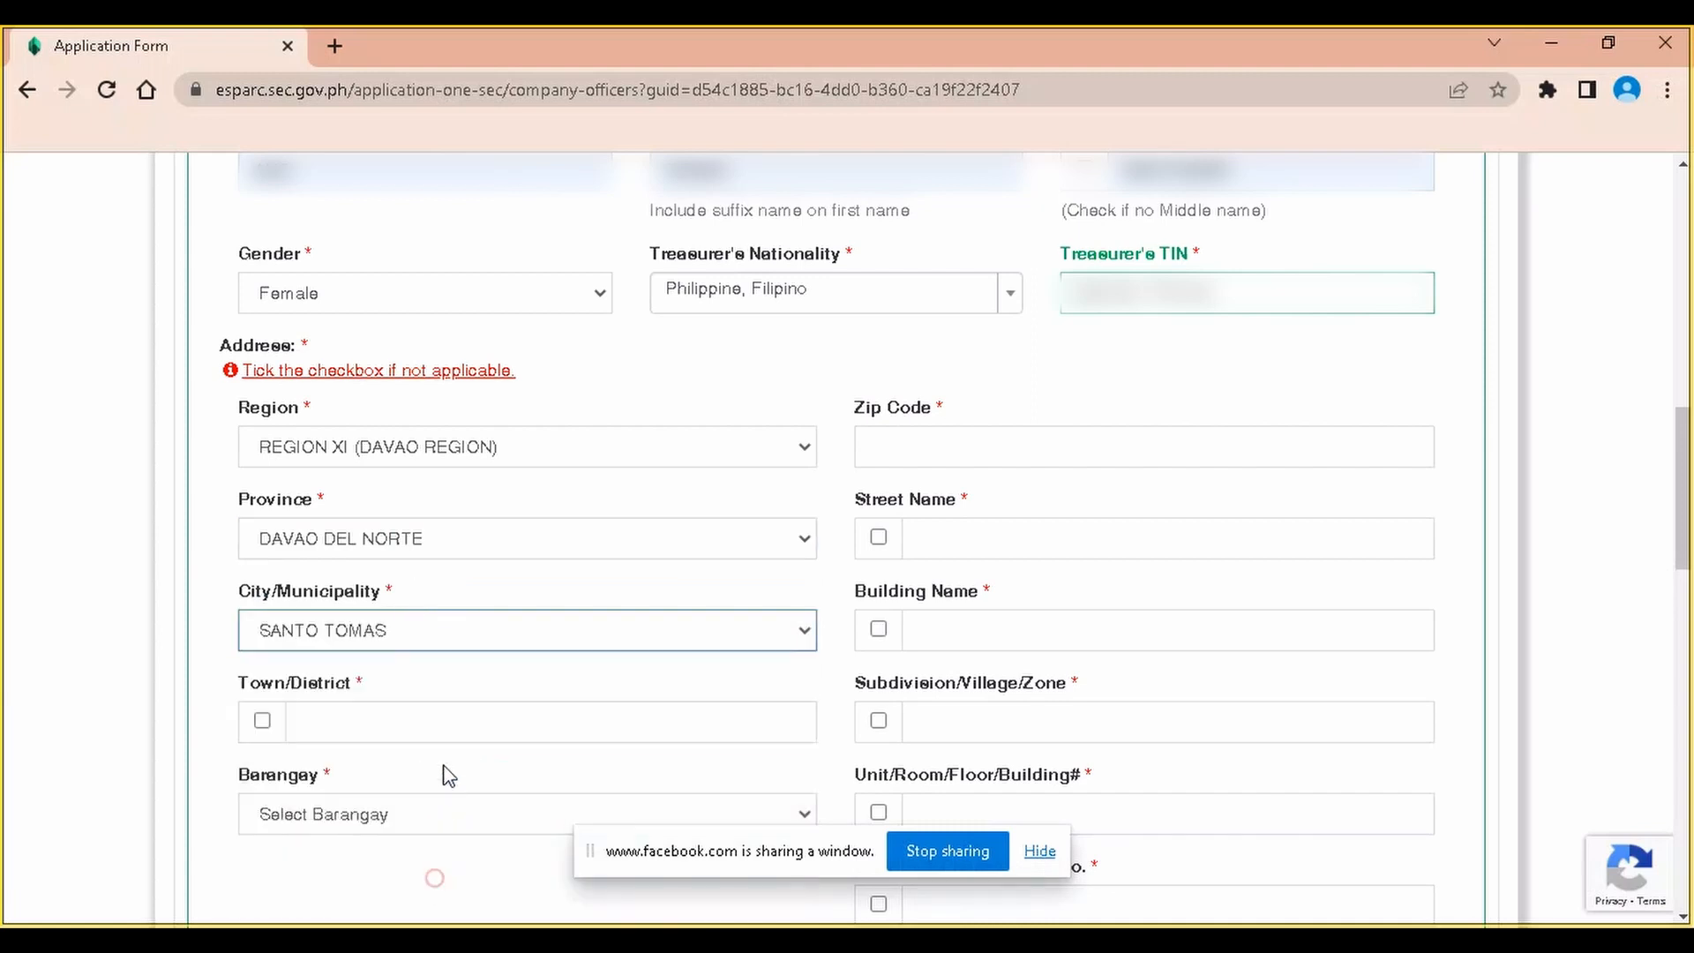
left_click(377, 723)
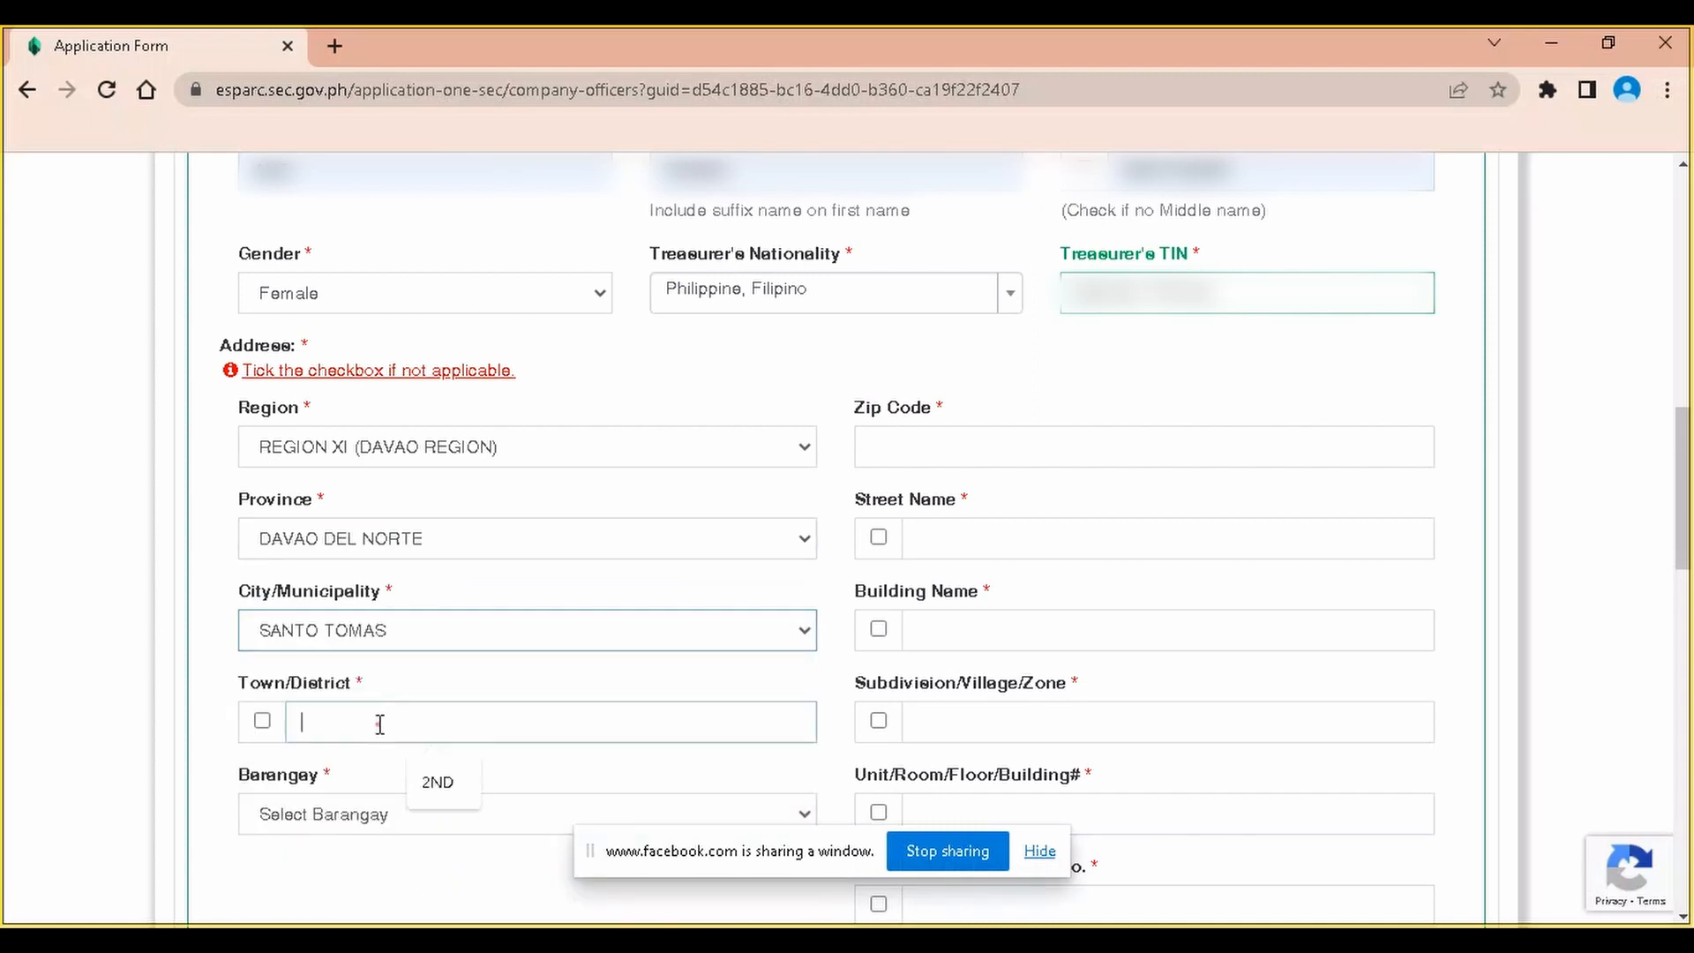
left_click(454, 788)
left_click(424, 815)
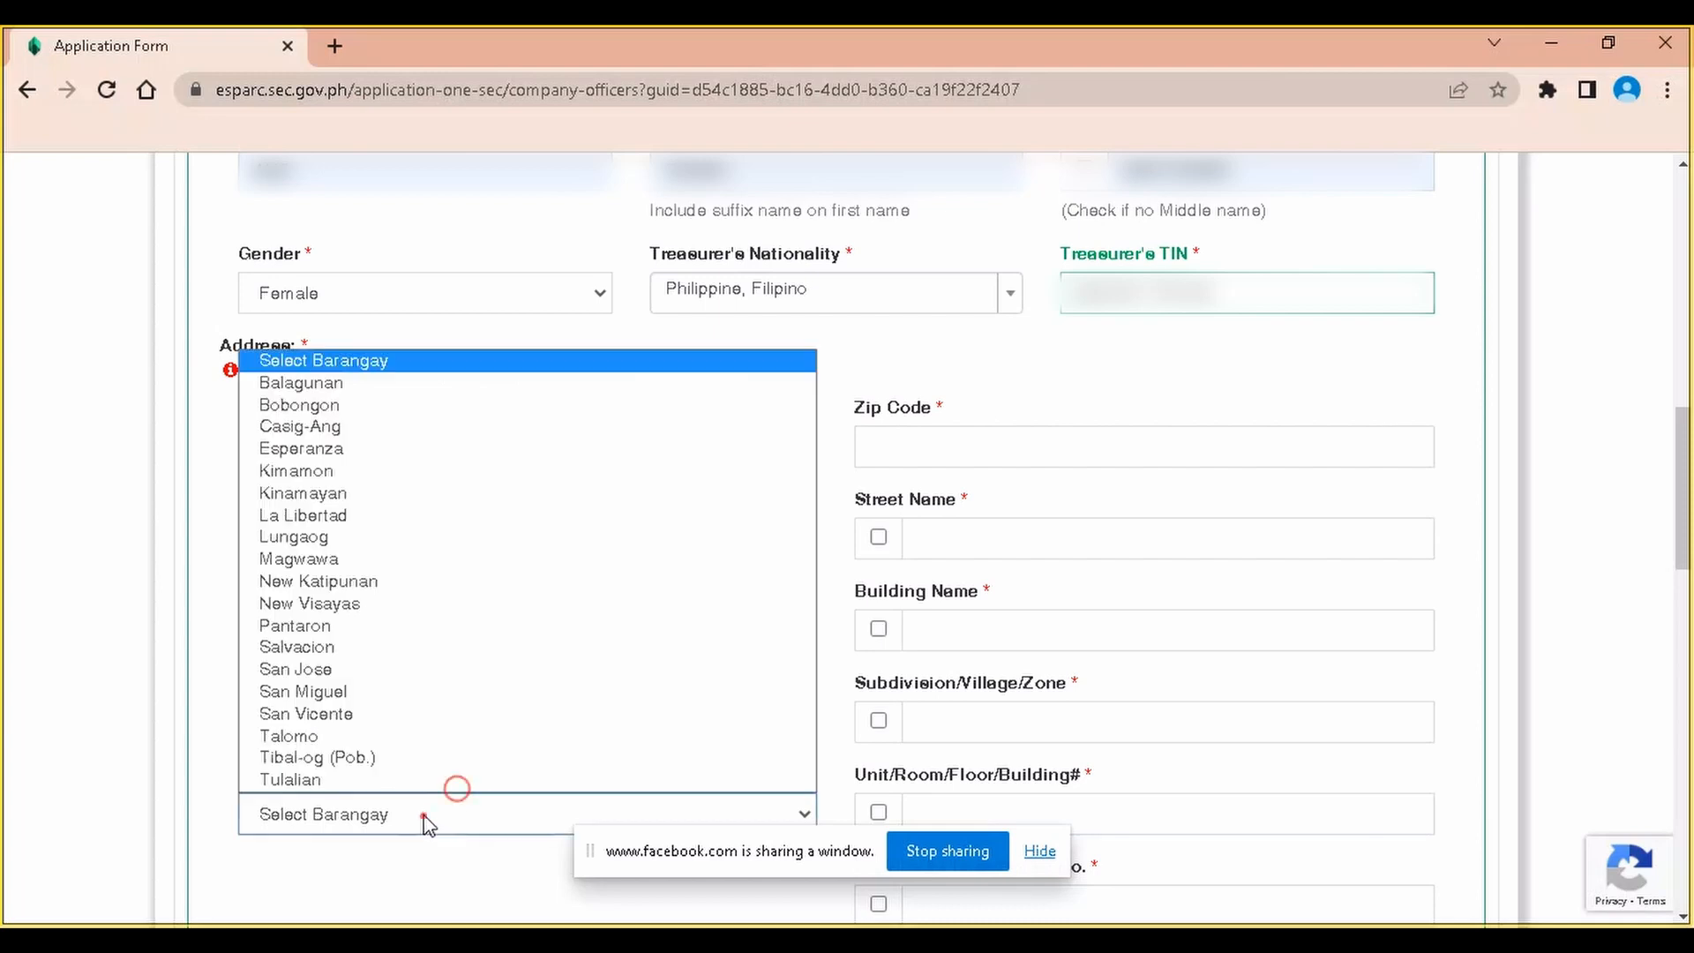
left_click(378, 757)
Fill the street as FEEDER ROAD 3 and mark building, subdivision, unit and lot N.A
left_click(953, 537)
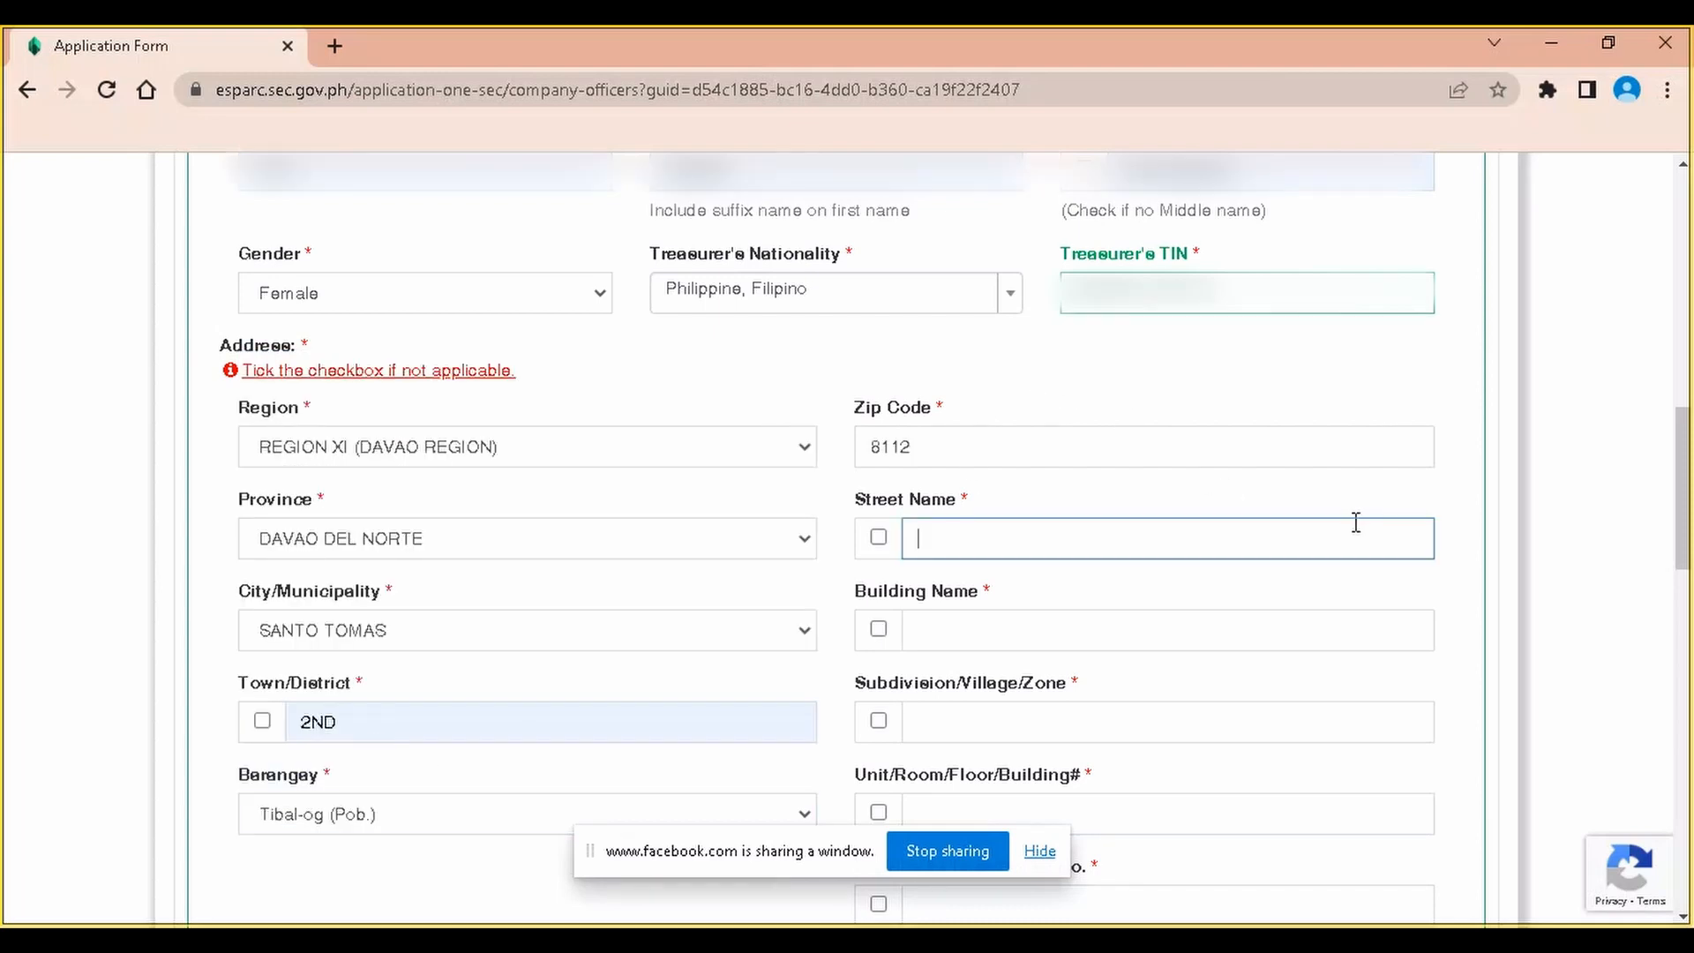
left_click(1059, 600)
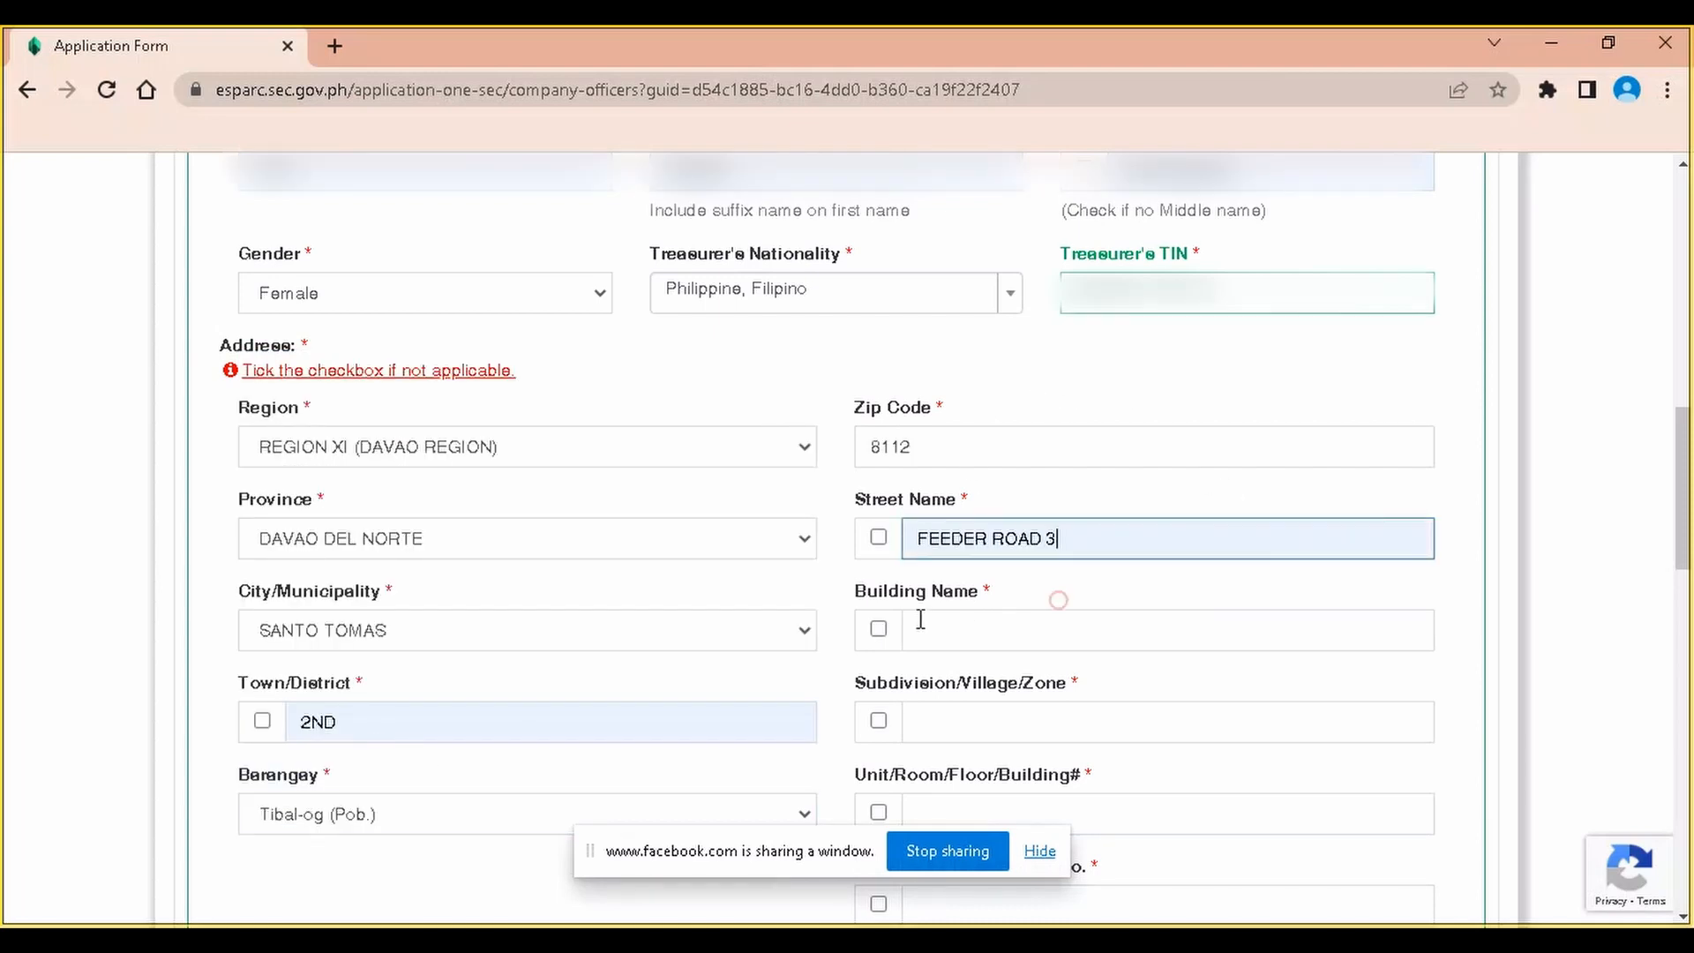
left_click(877, 630)
left_click(877, 722)
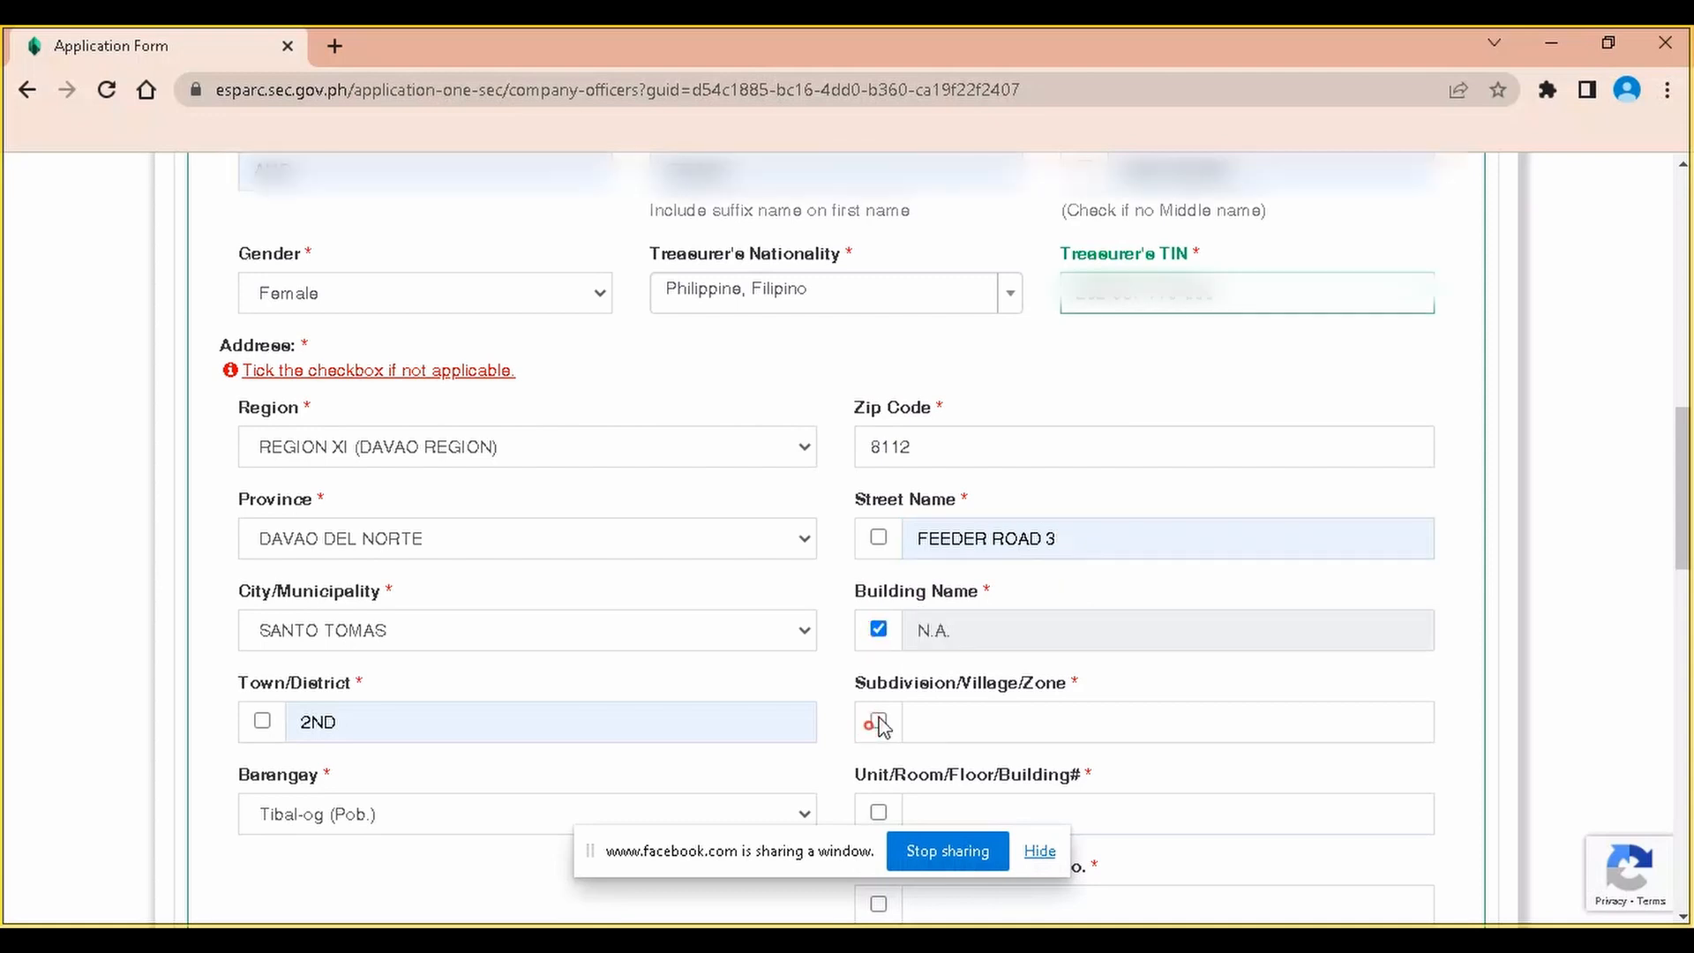
scroll(878, 719, "down", 1)
left_click(878, 689)
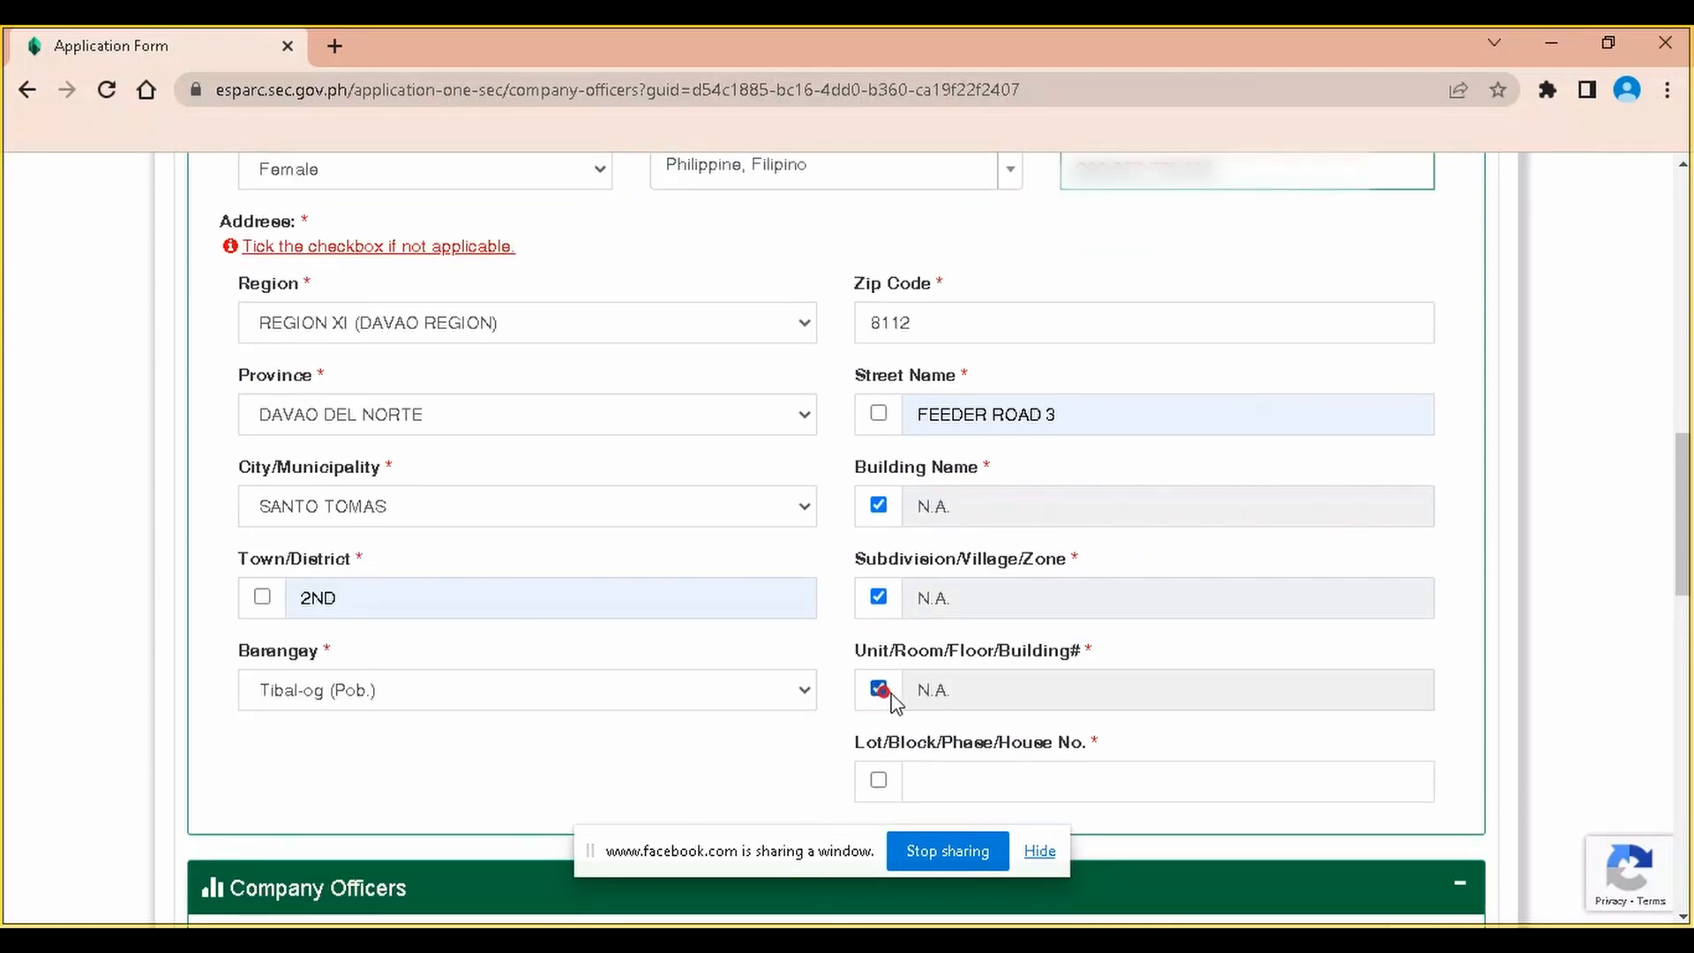
scroll(971, 692, "down", 1)
left_click(878, 656)
Scroll down to Company Officers and start adding an Incorporator/Director/Subscriber
scroll(877, 657, "down", 2)
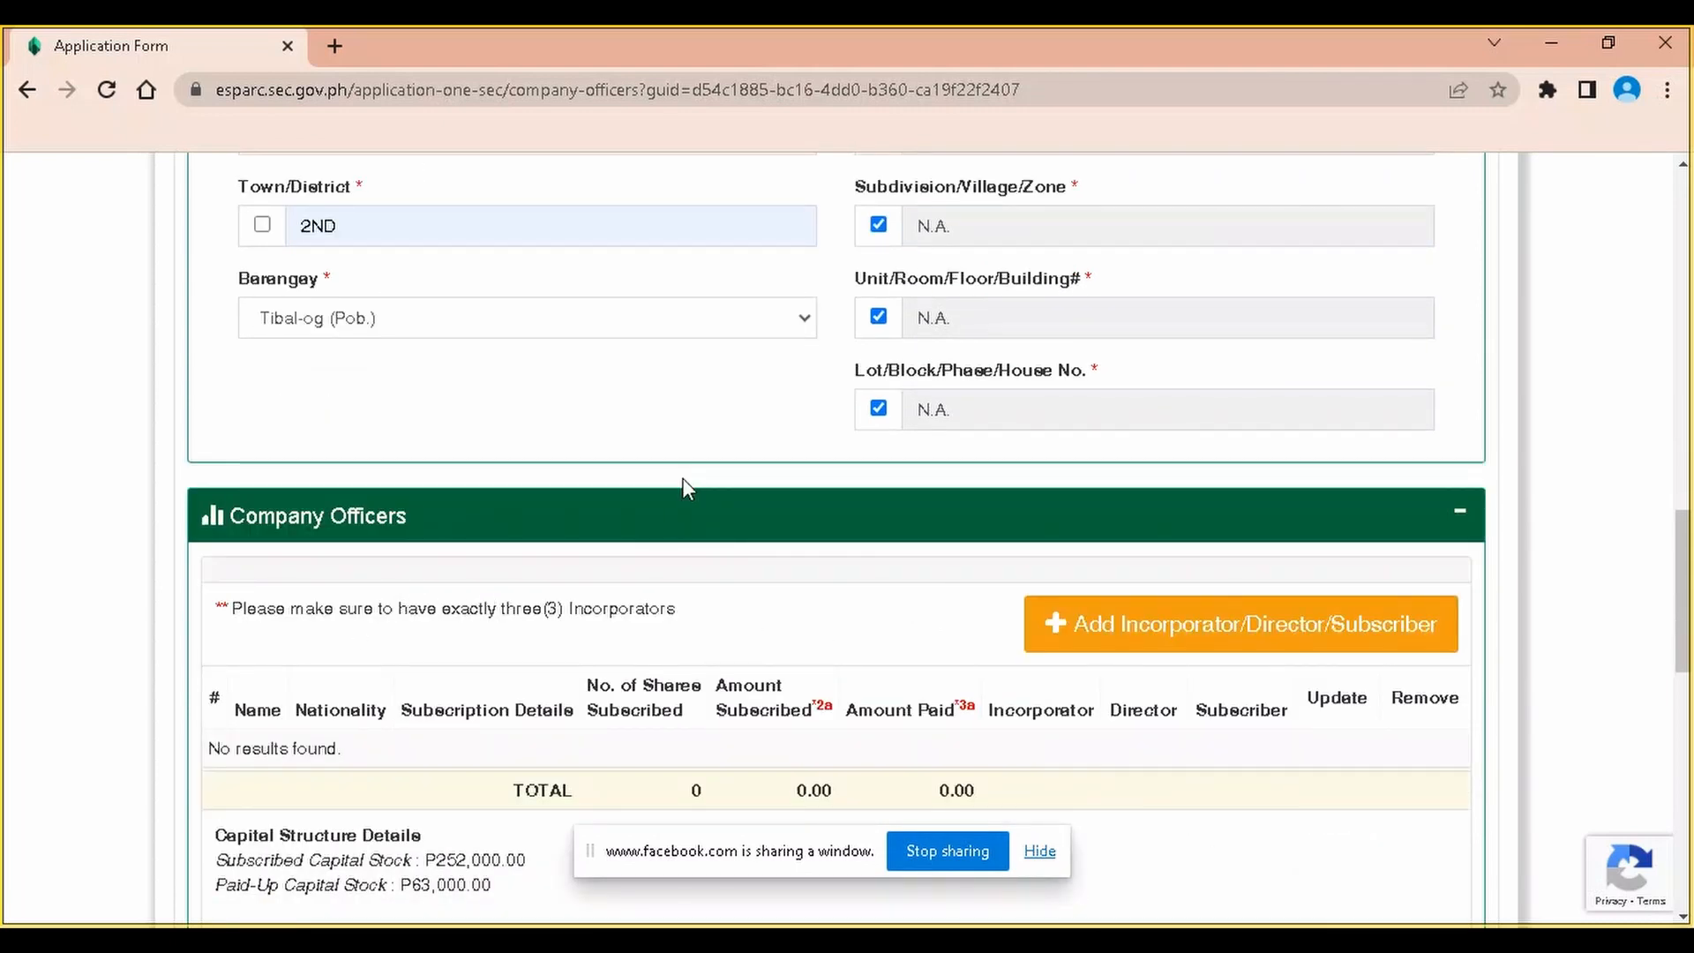
scroll(733, 604, "down", 6)
scroll(741, 590, "up", 3)
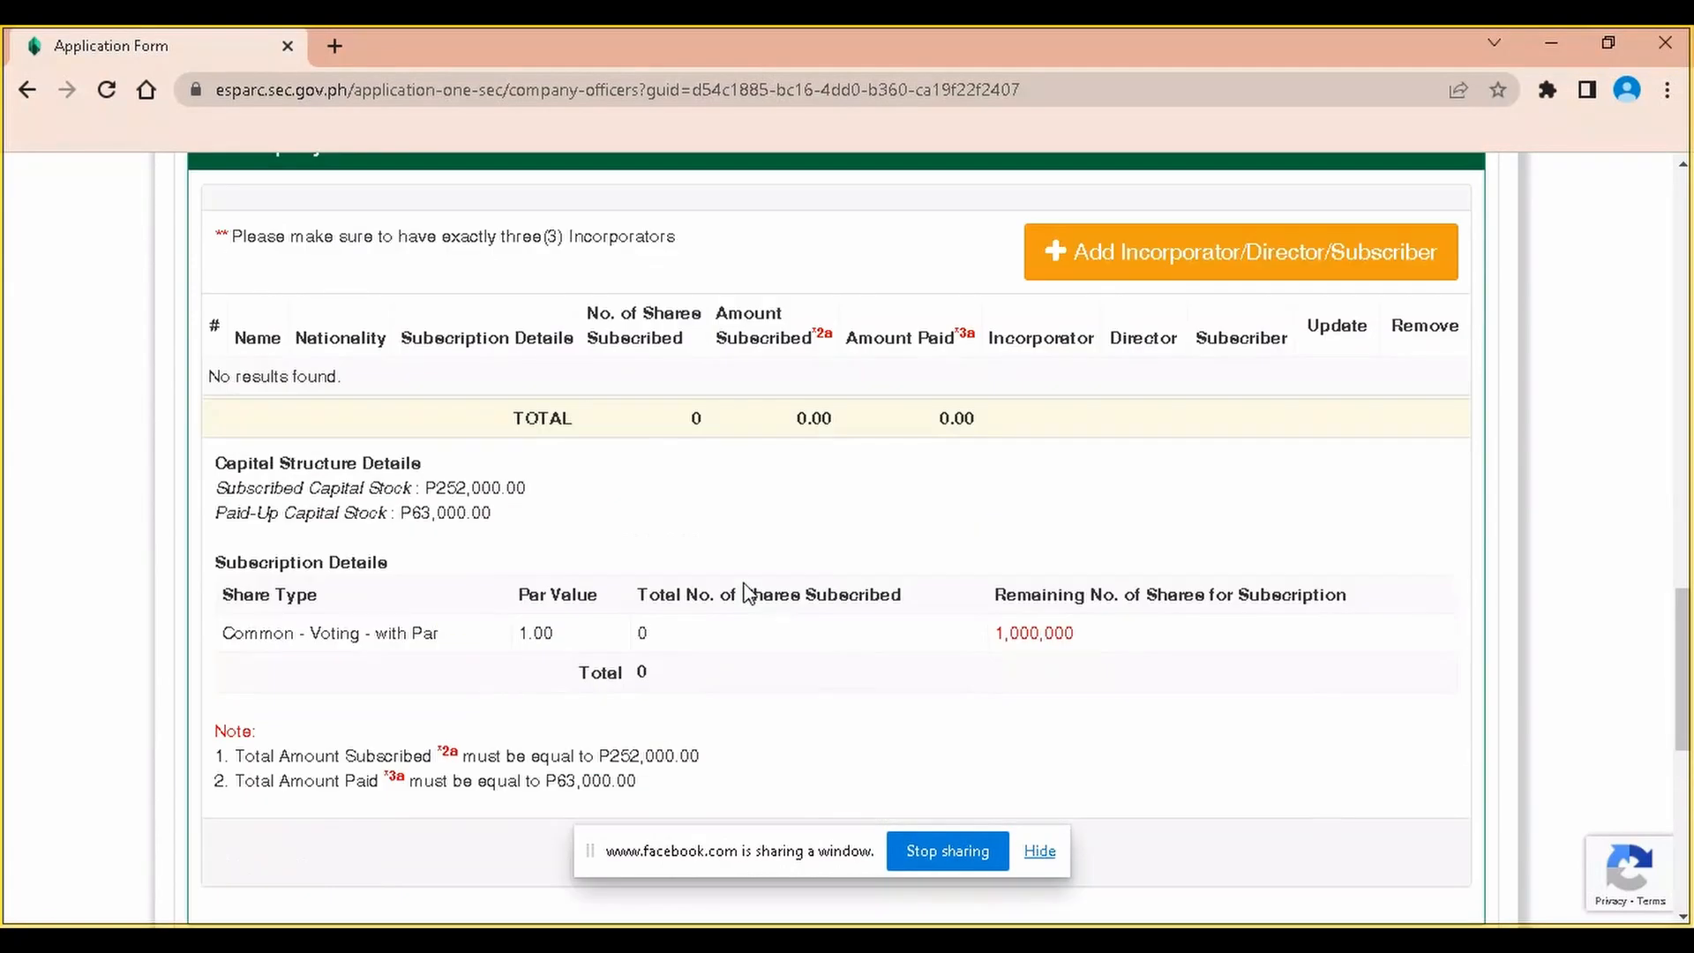
scroll(759, 344, "up", 1)
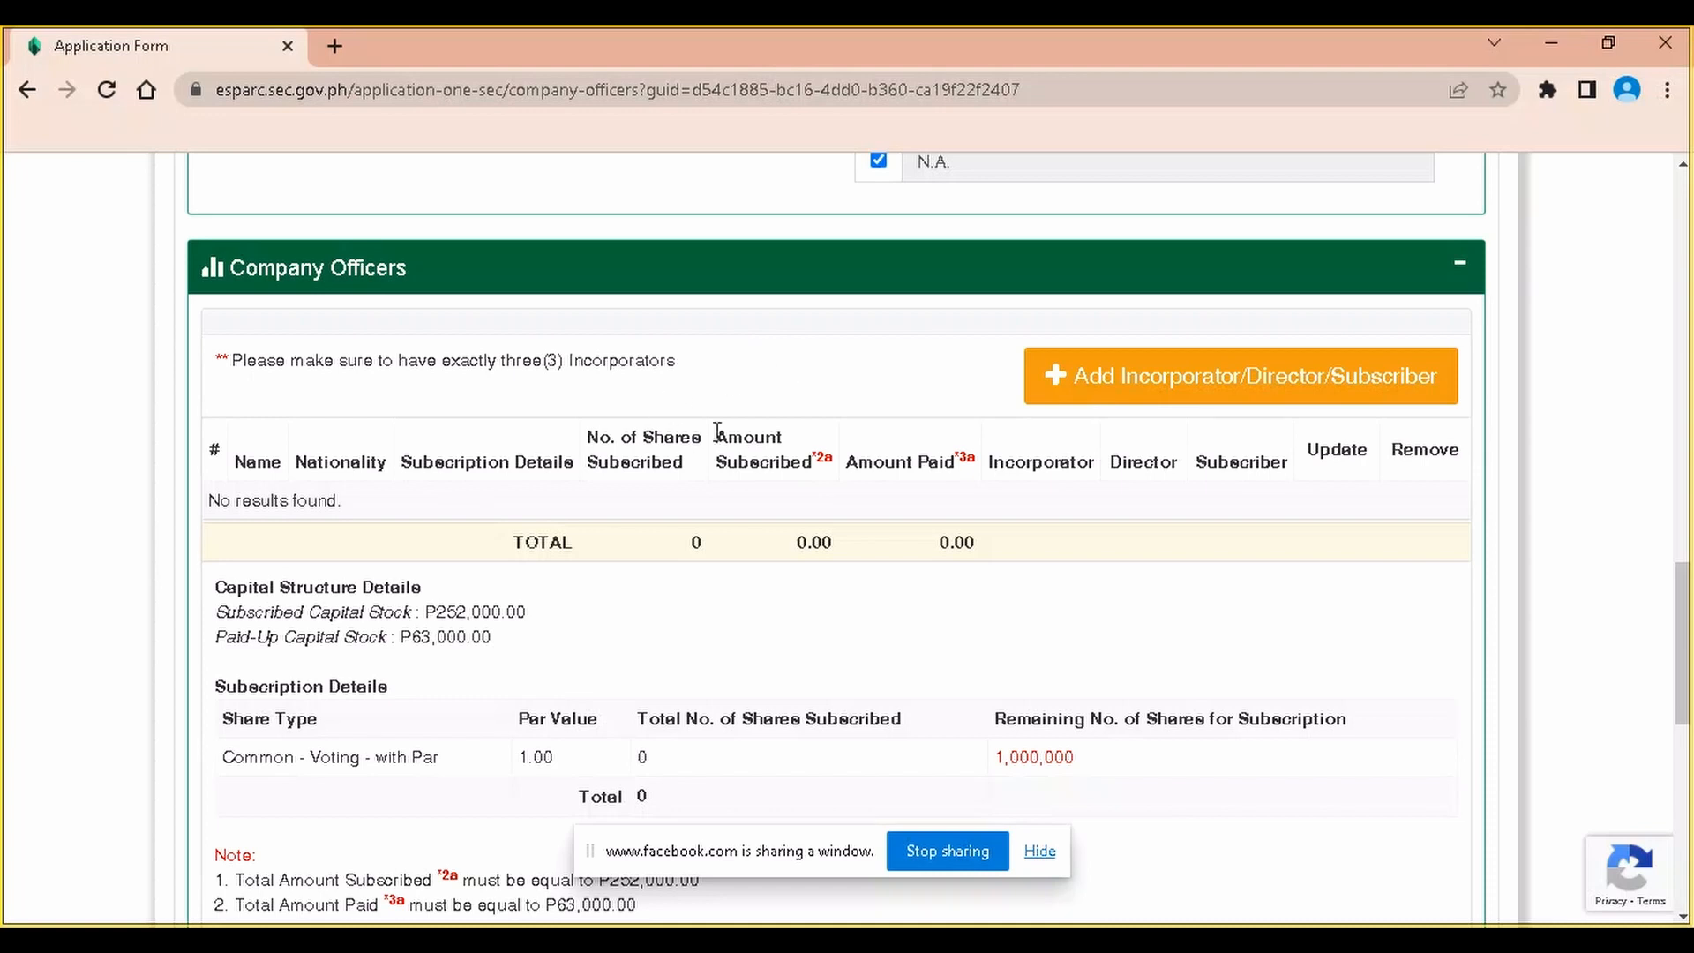
scroll(816, 430, "down", 1)
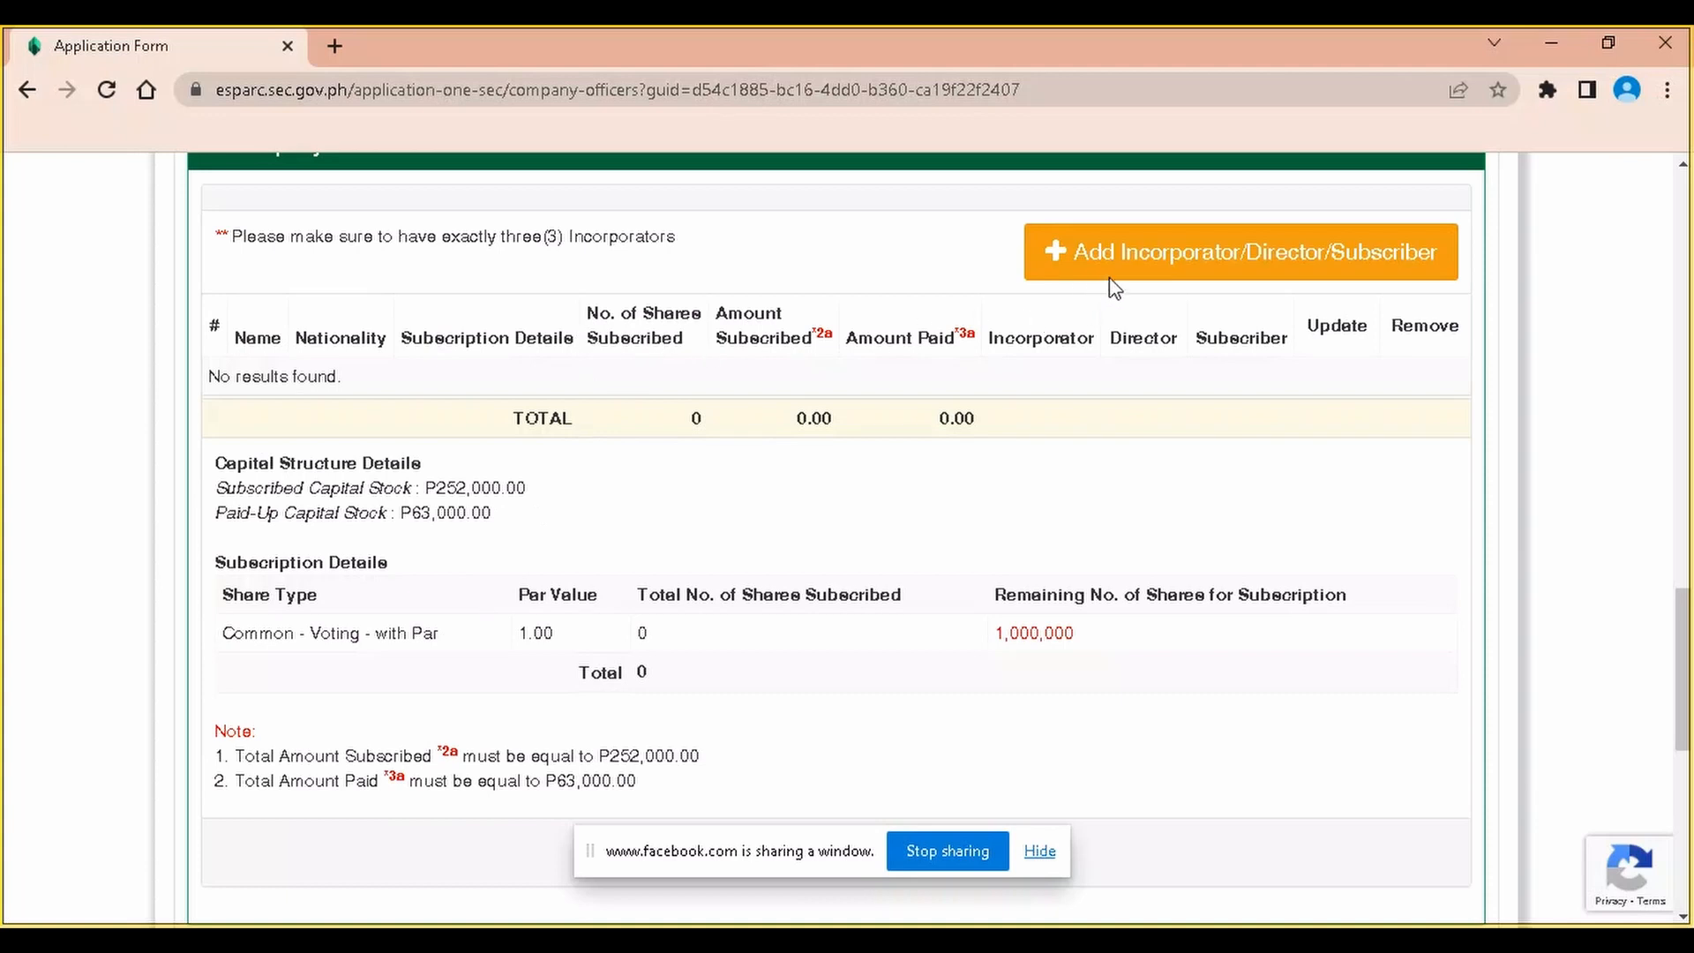
left_click(1228, 274)
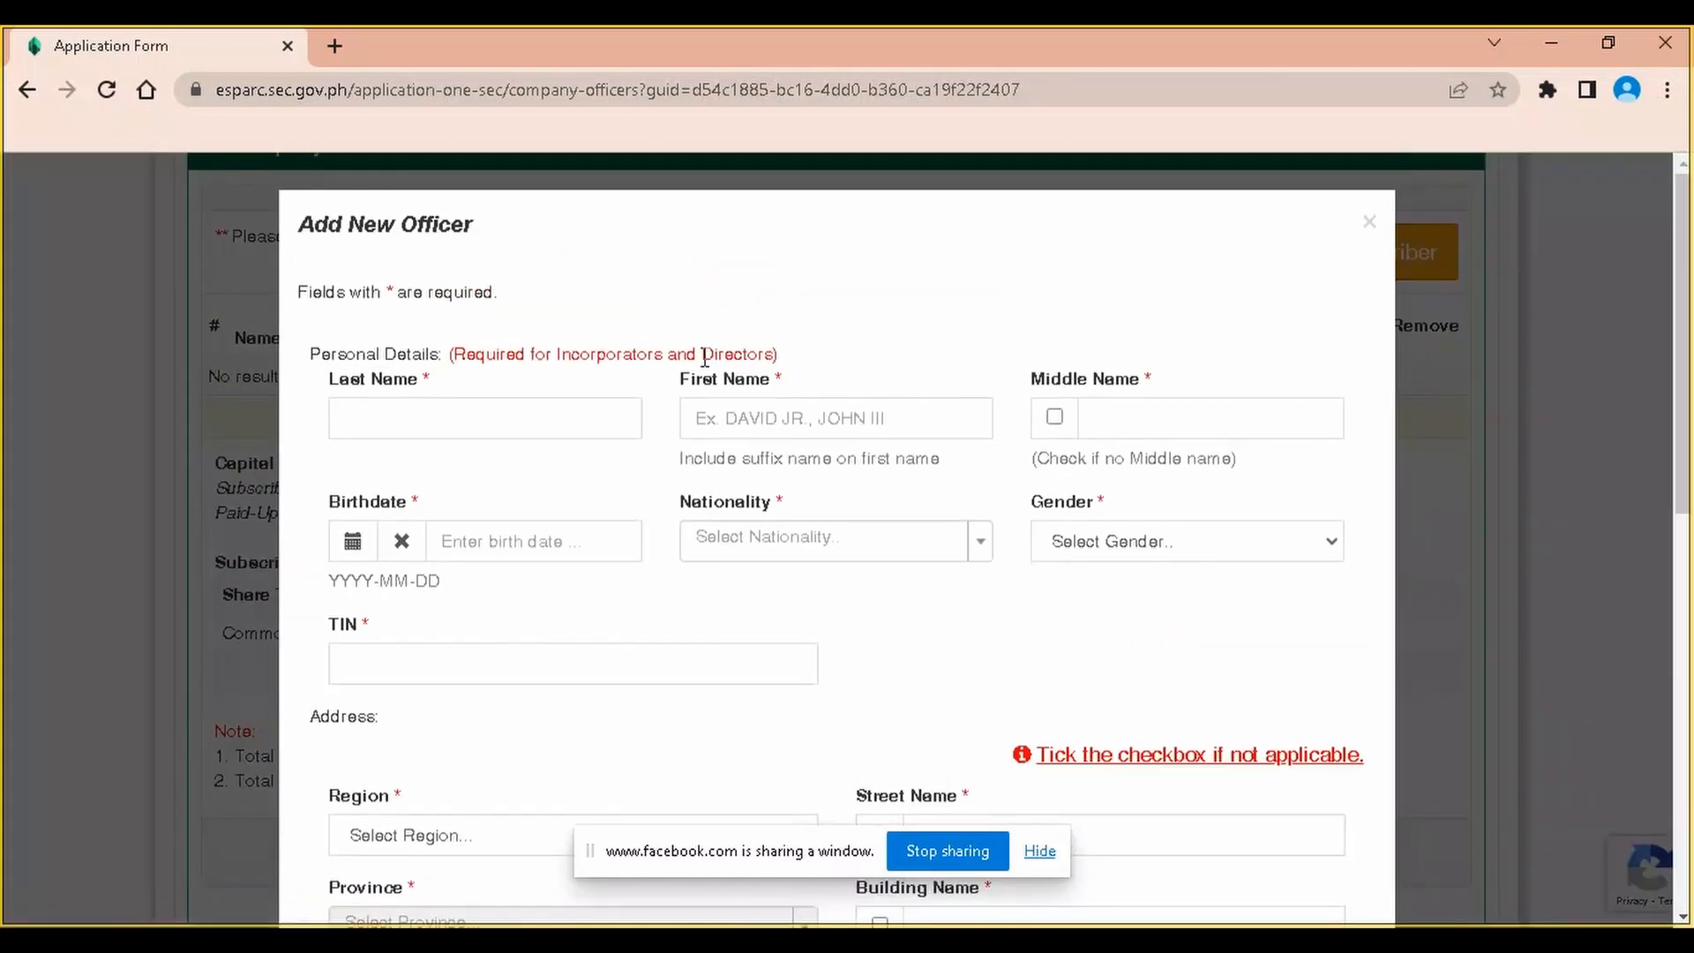
Enter the new officer's last and first names and choose the birth month and day
left_click(397, 420)
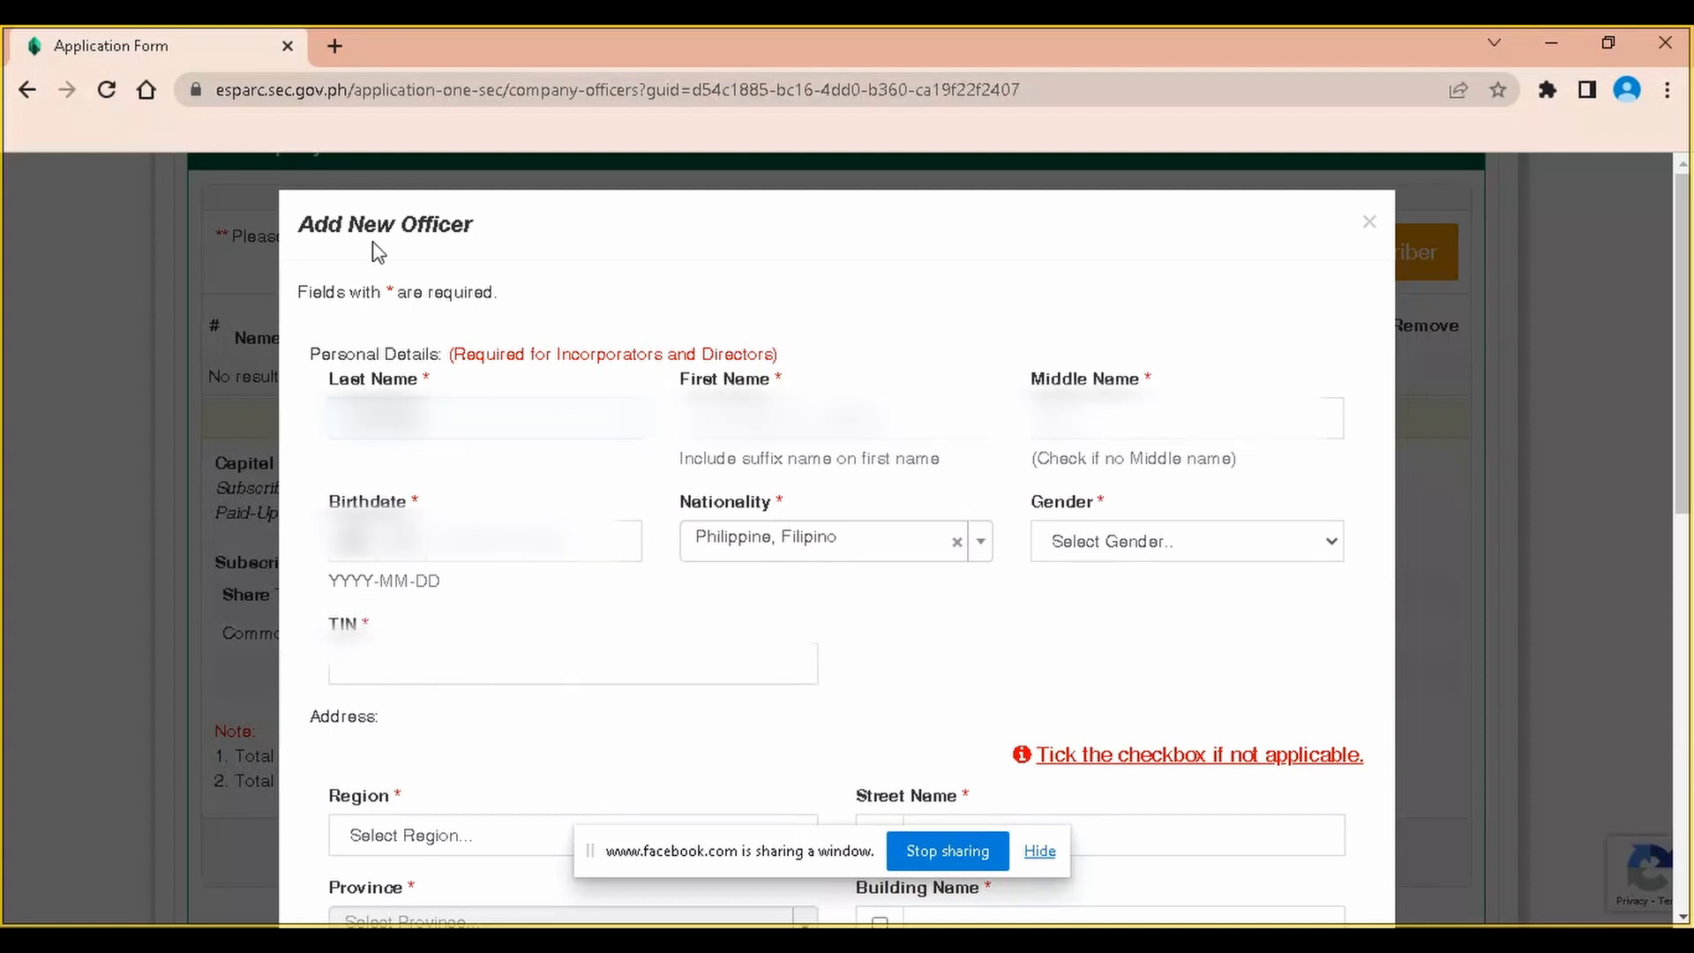
key("Tab")
key("Tab")
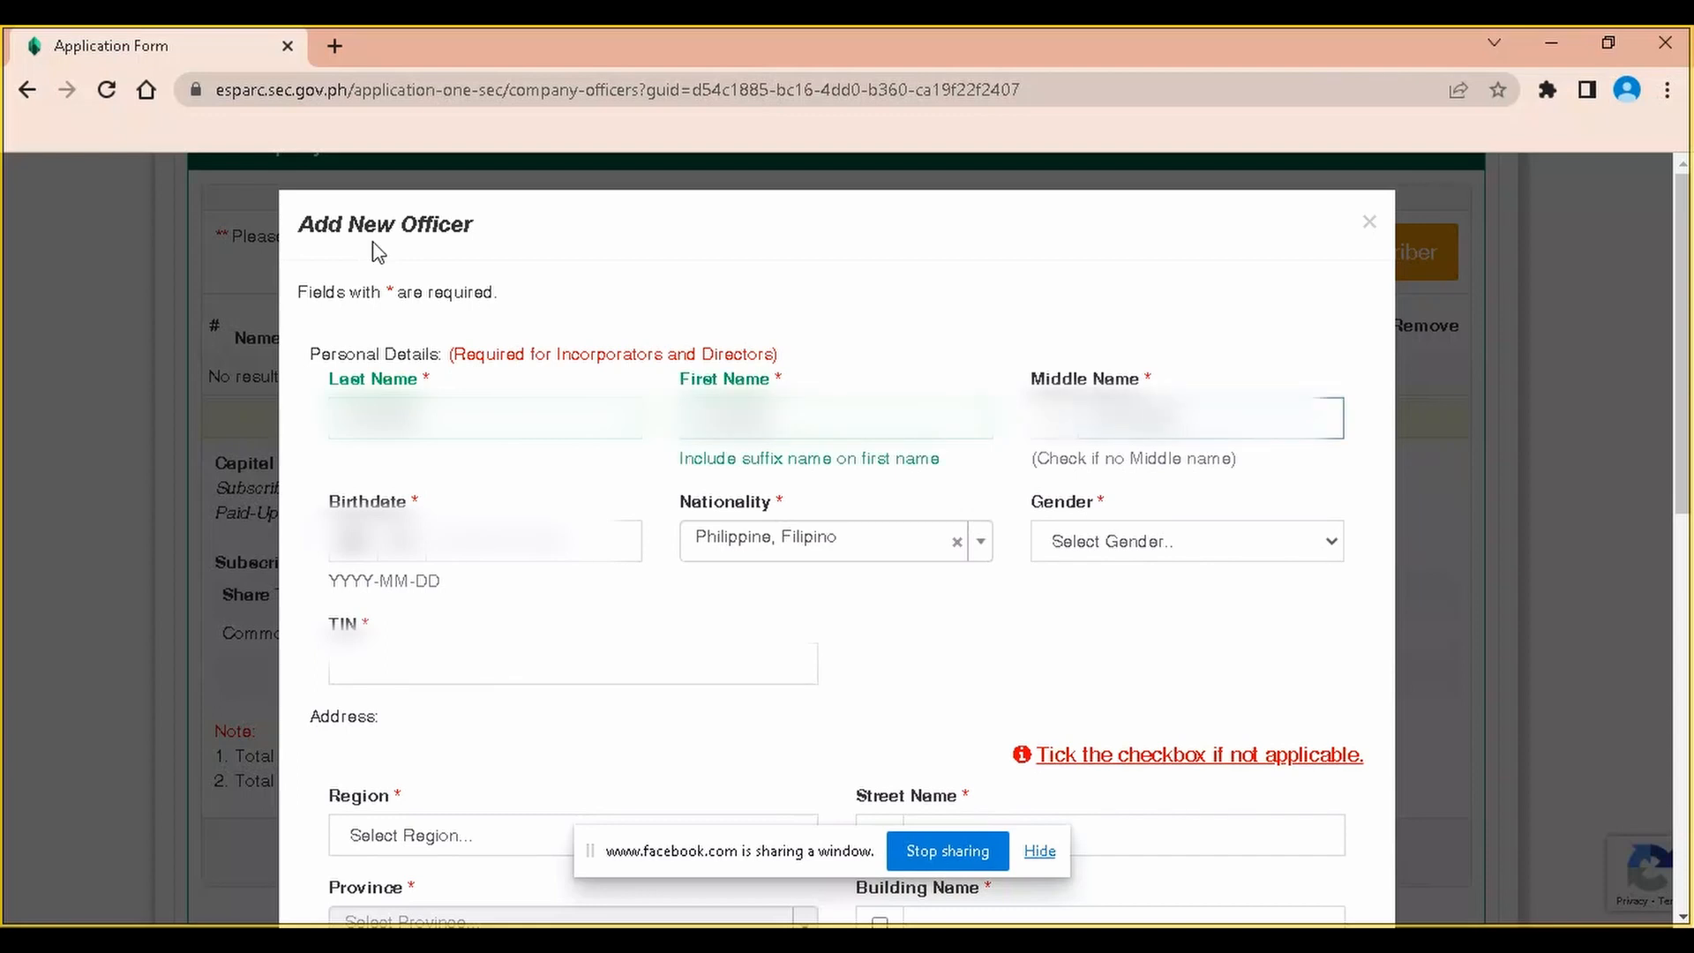
key("Tab")
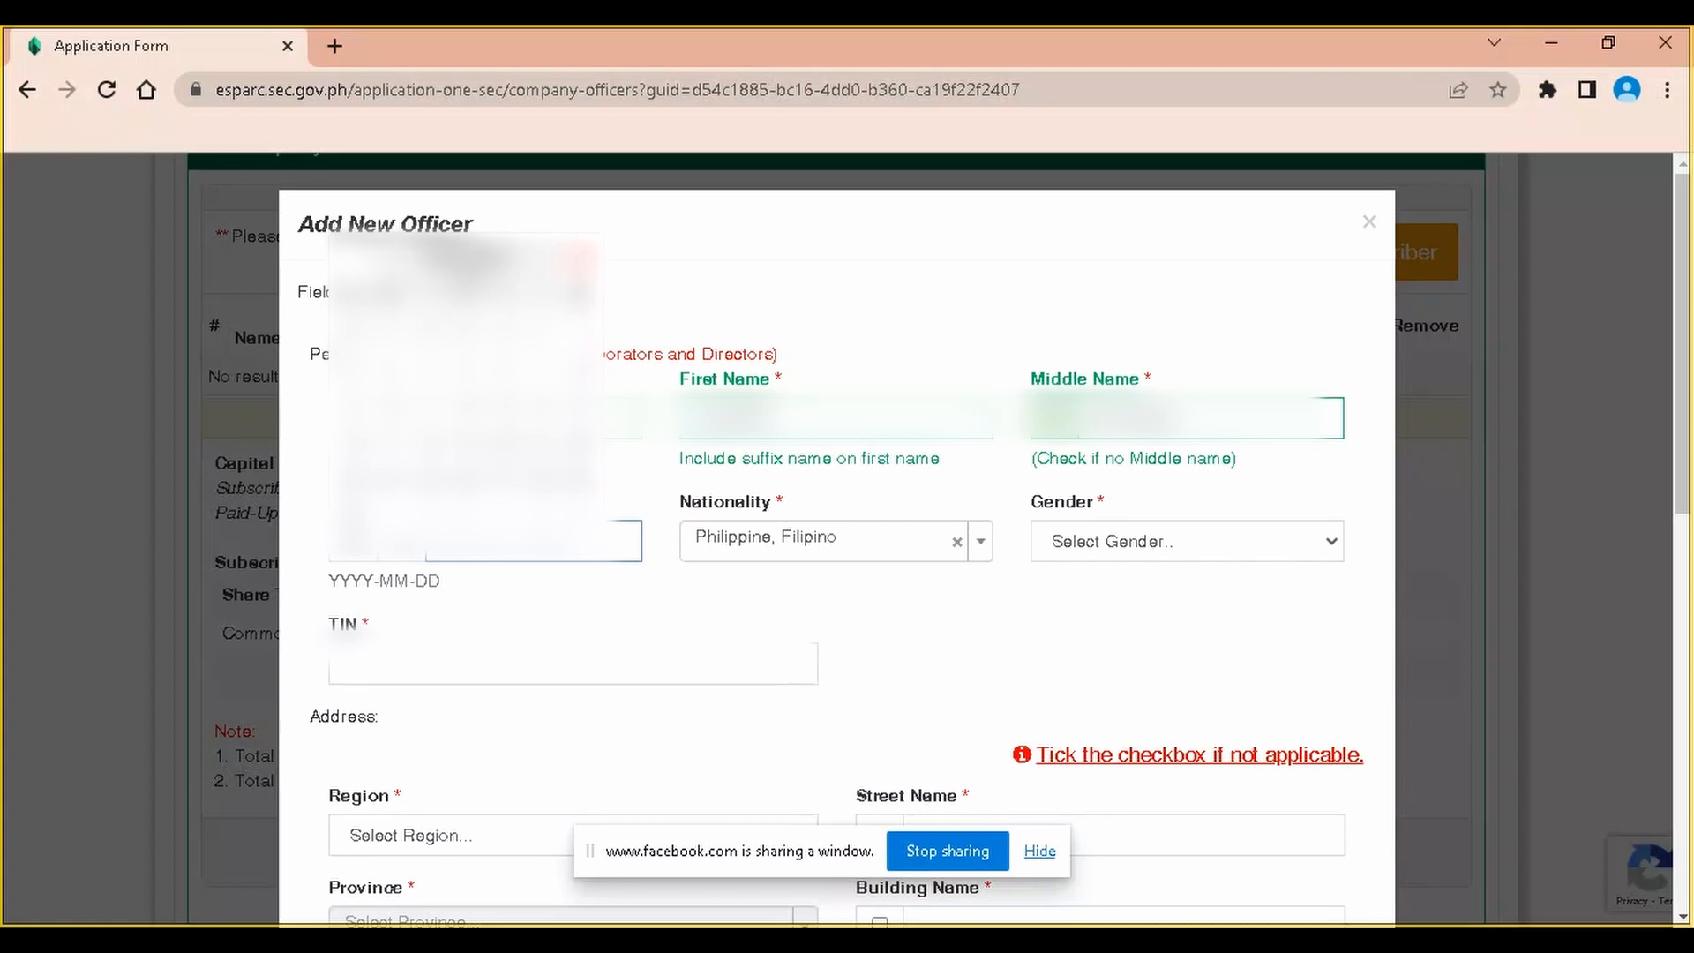
left_click(483, 263)
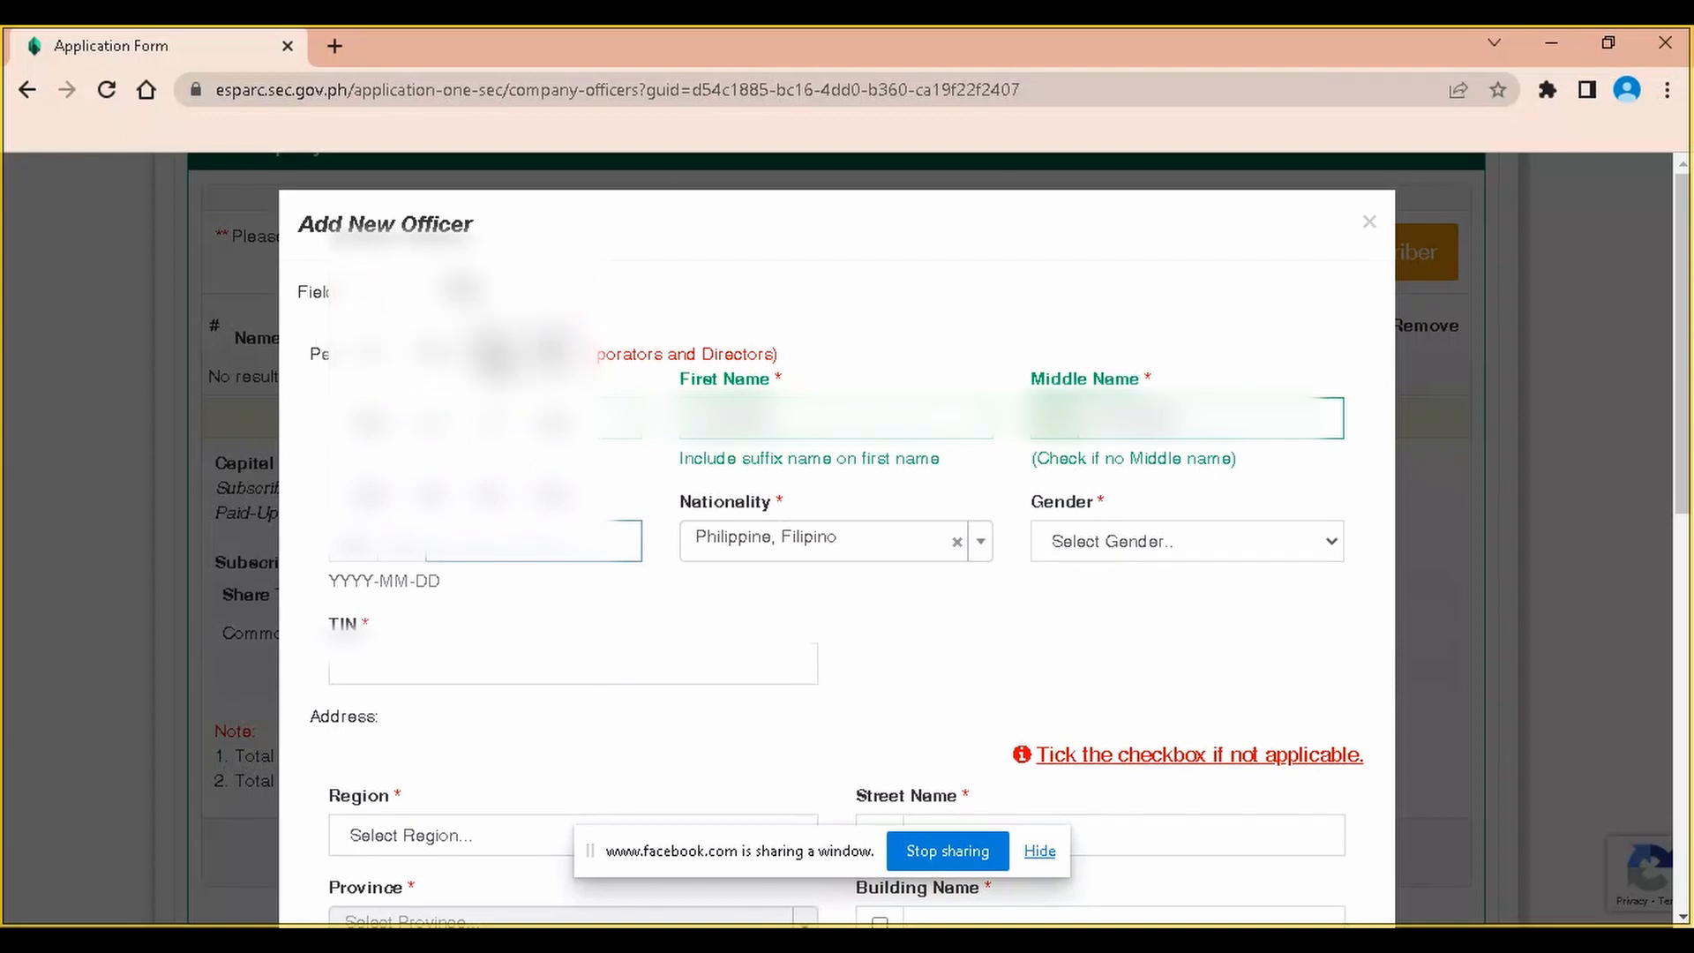
left_click(547, 357)
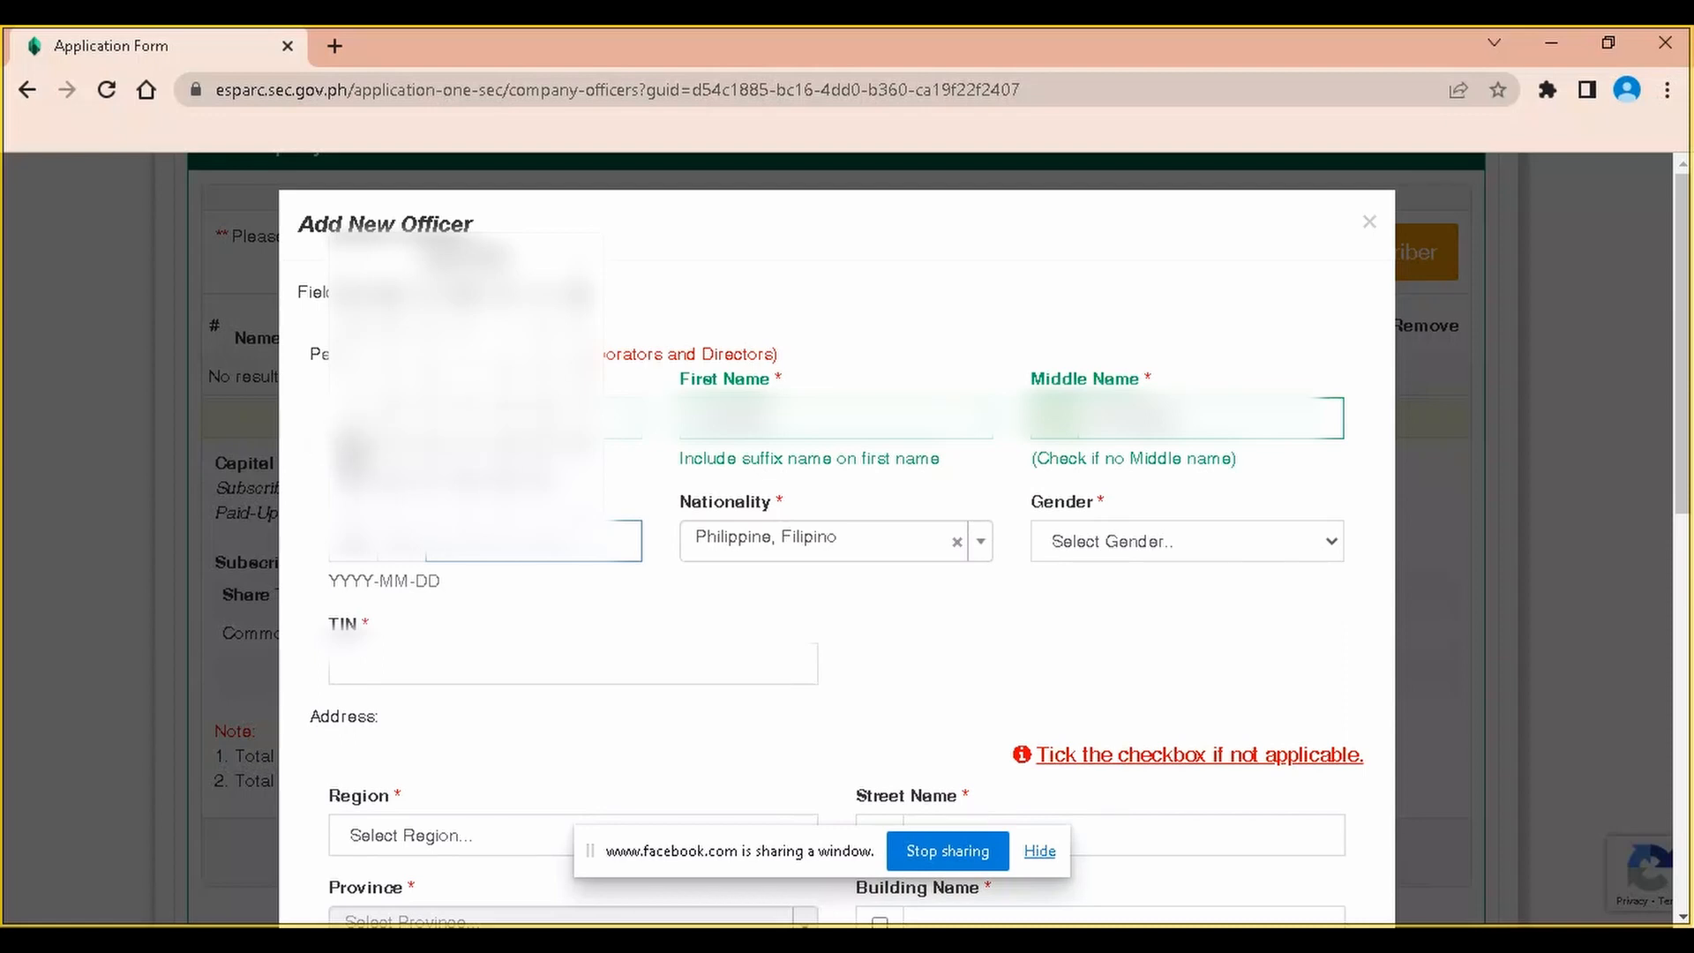
left_click(353, 455)
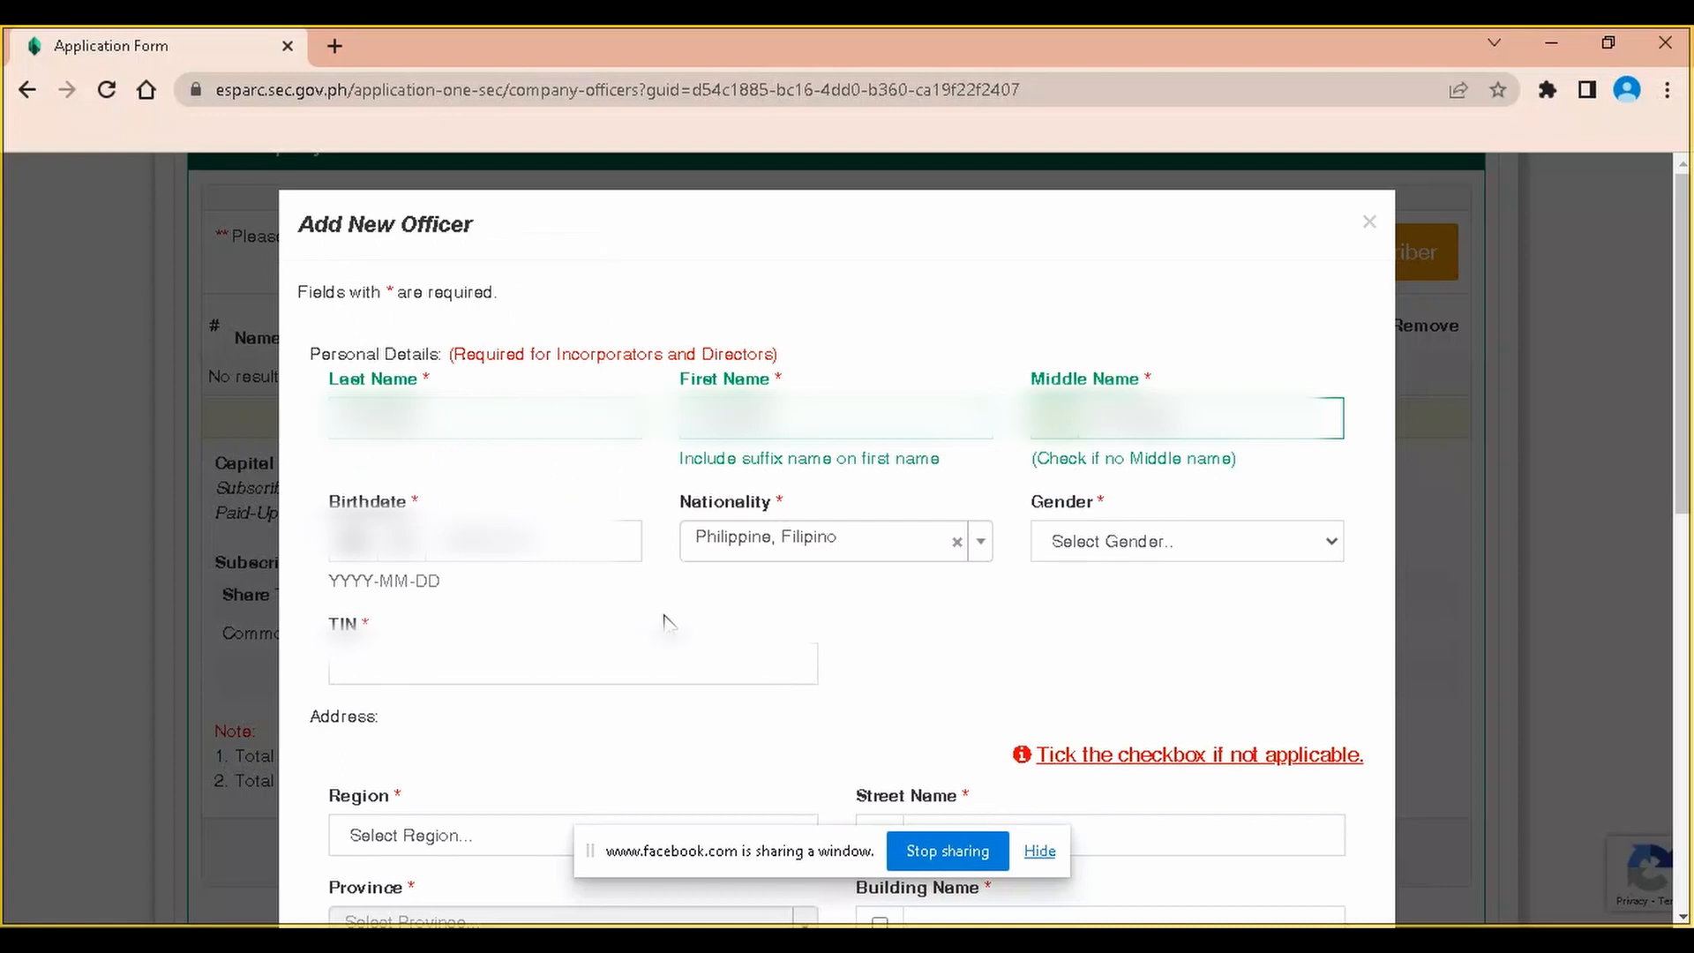
scroll(670, 626, "down", 1)
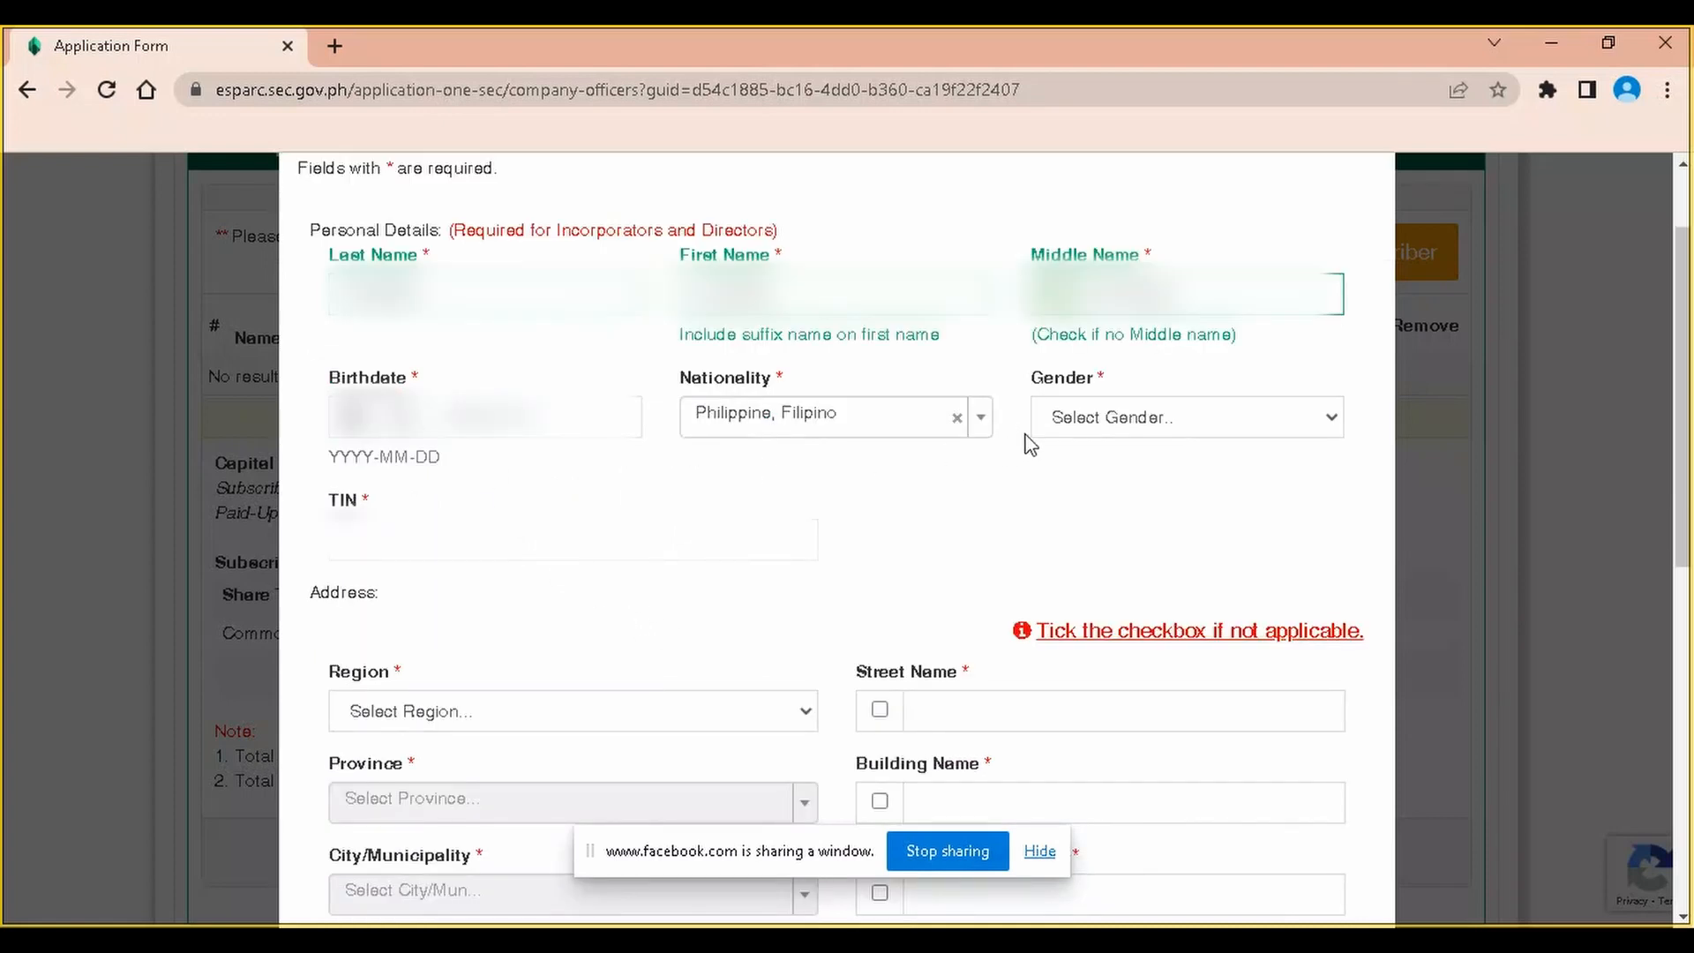
Set the officer's gender to Female and accept the suggested TIN
left_click(1160, 420)
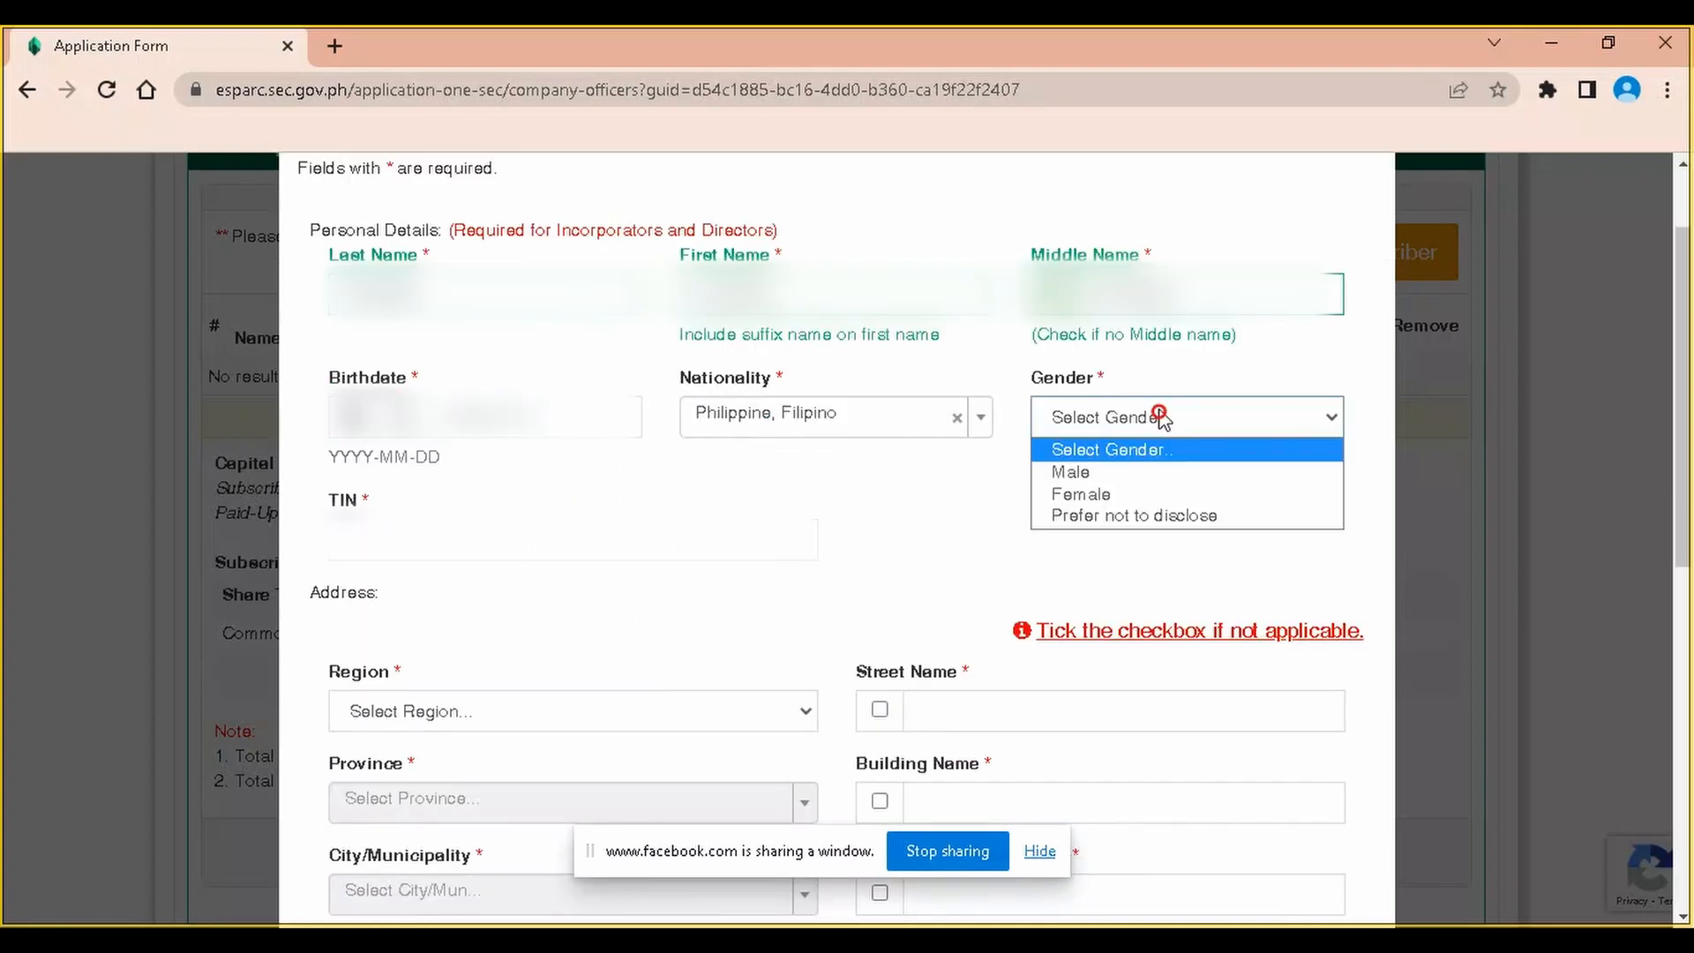
left_click(1117, 496)
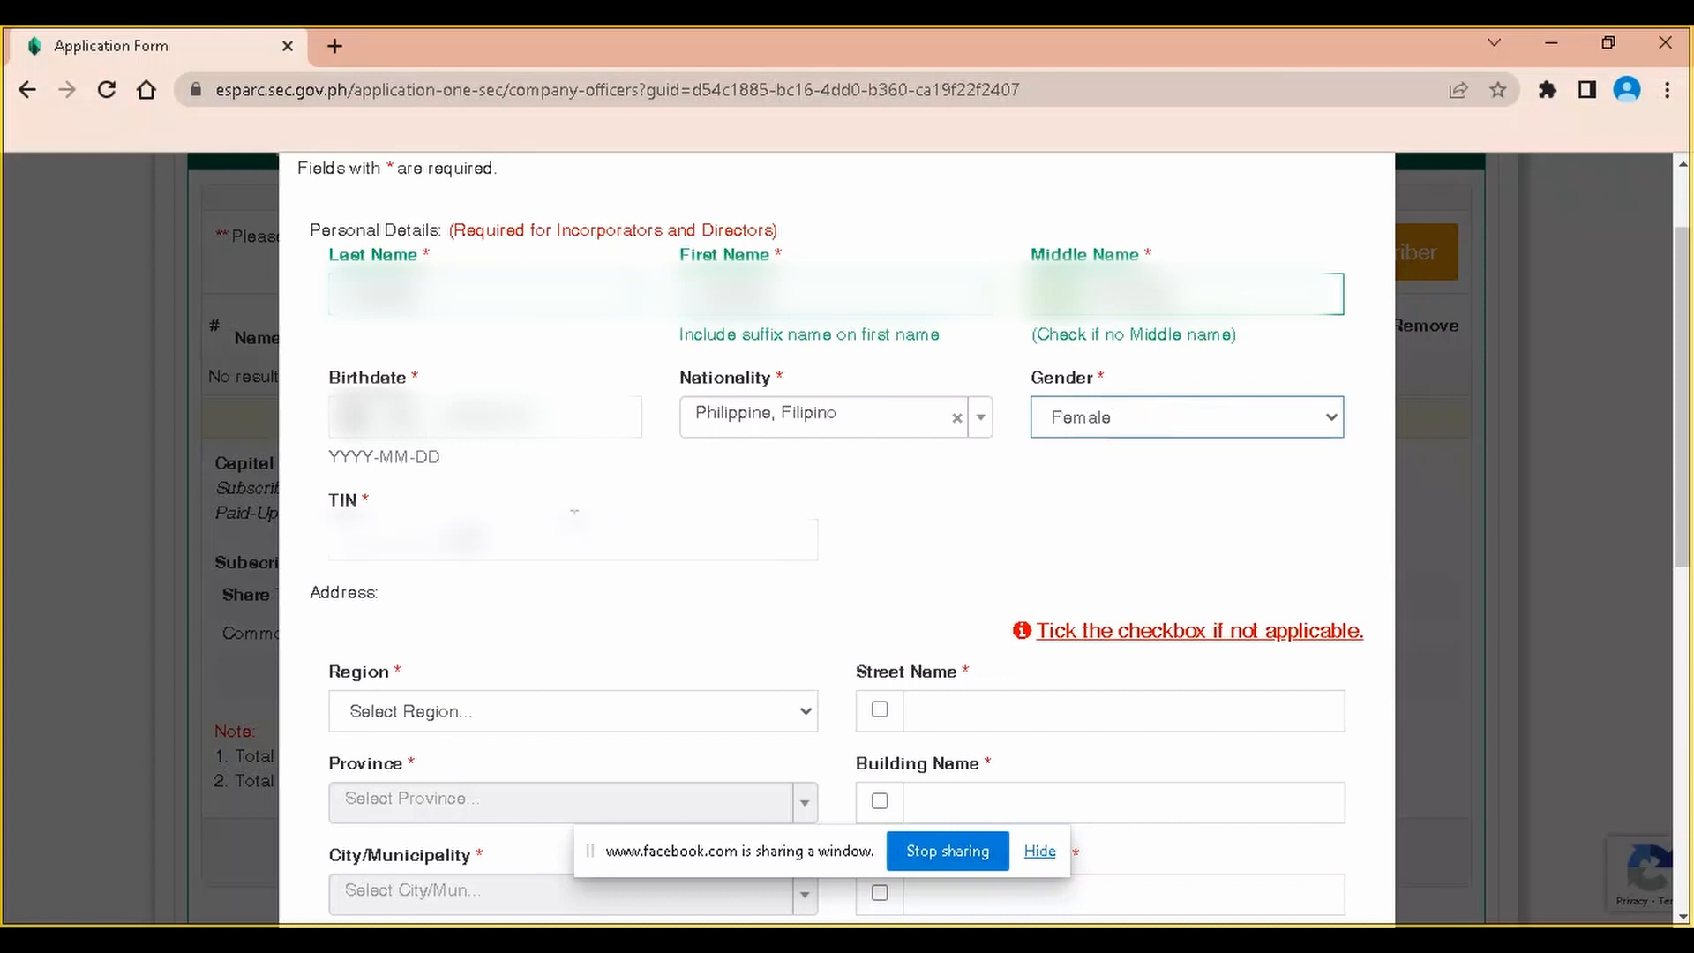
key("Tab")
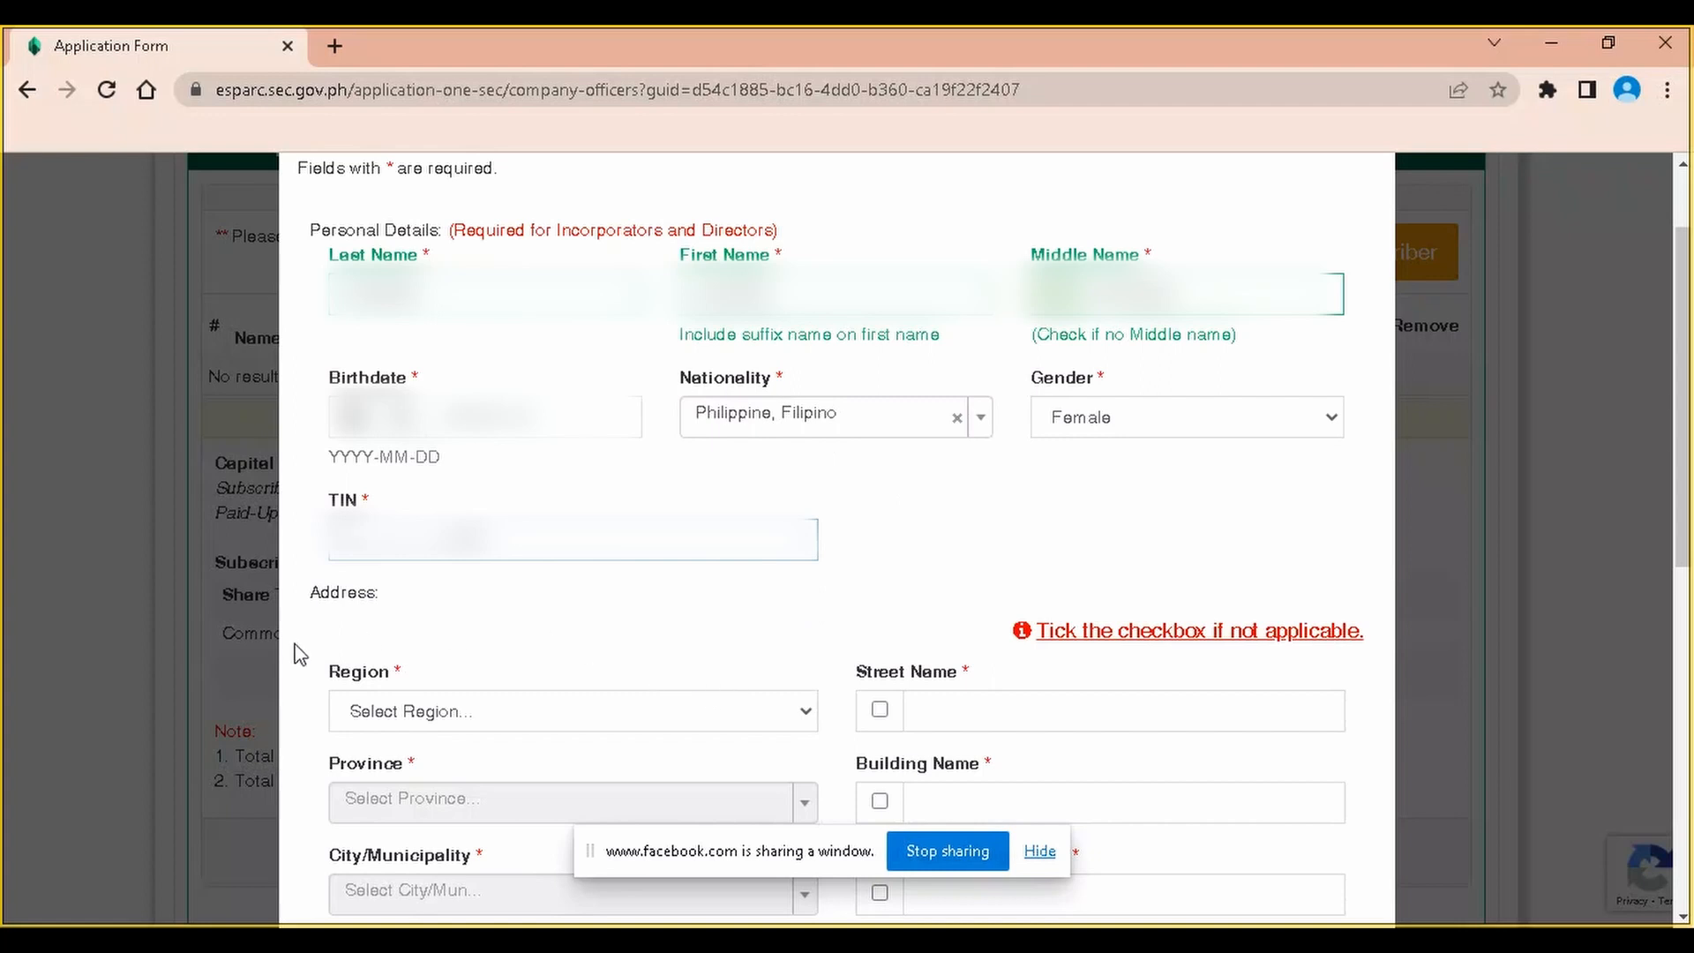
left_click(558, 571)
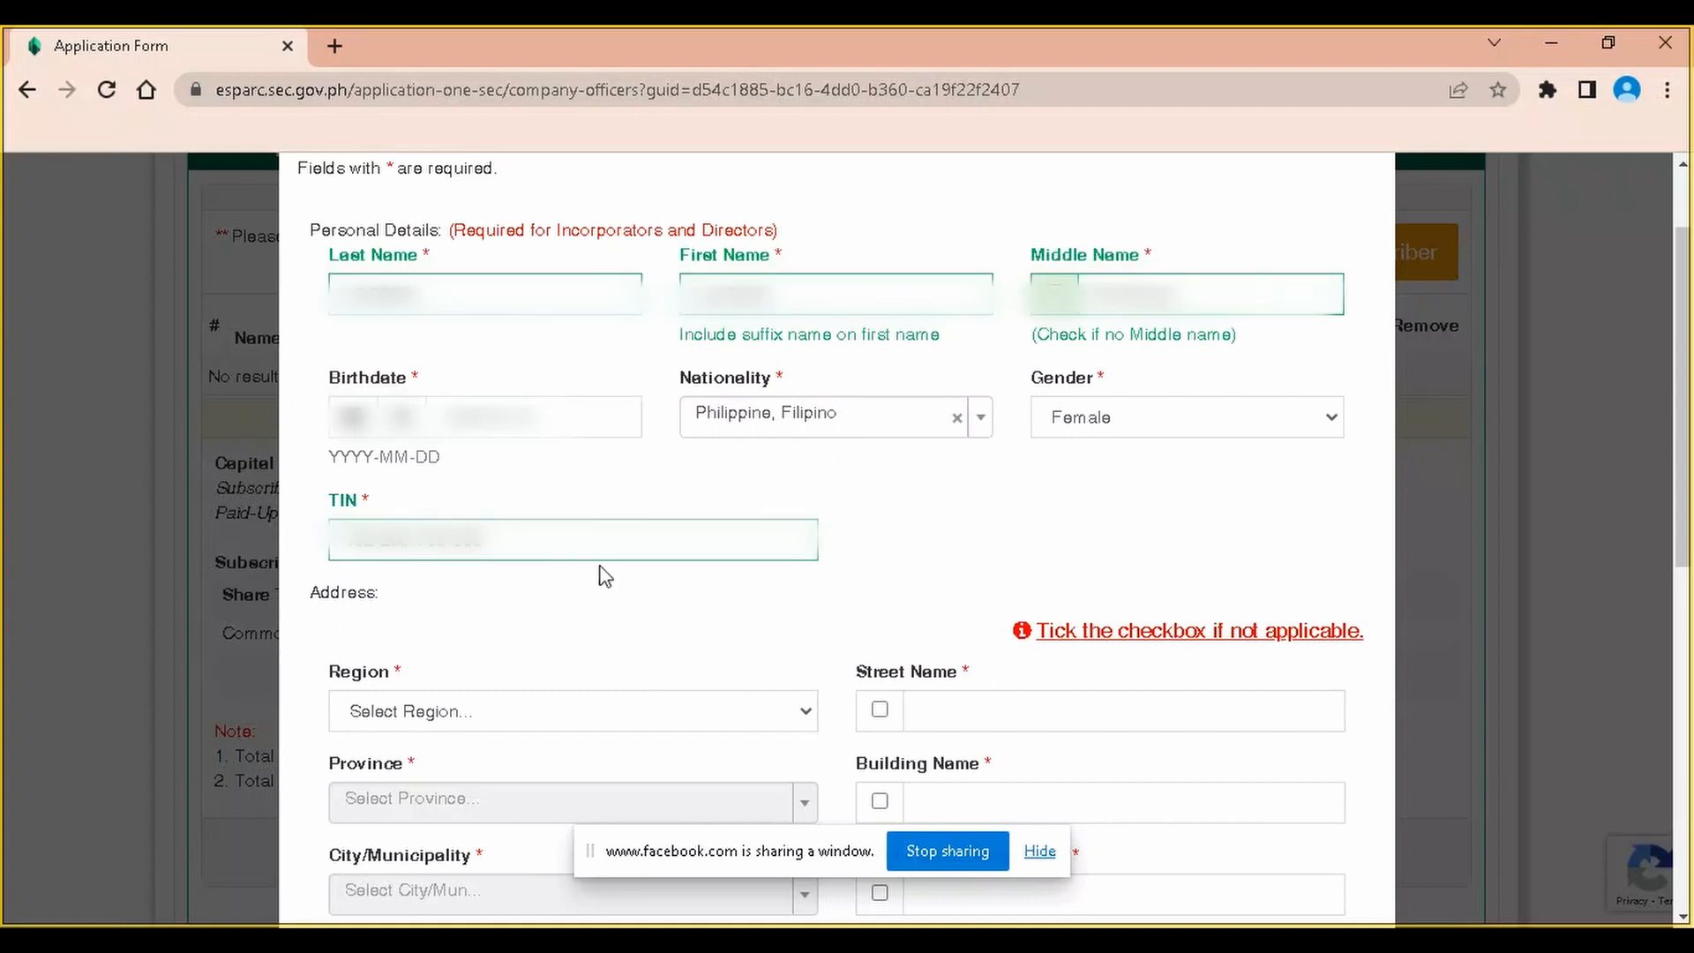
Set the officer's address to NCR, First District, City of Manila, and choose the barangay
scroll(616, 640, "down", 1)
scroll(616, 628, "down", 1)
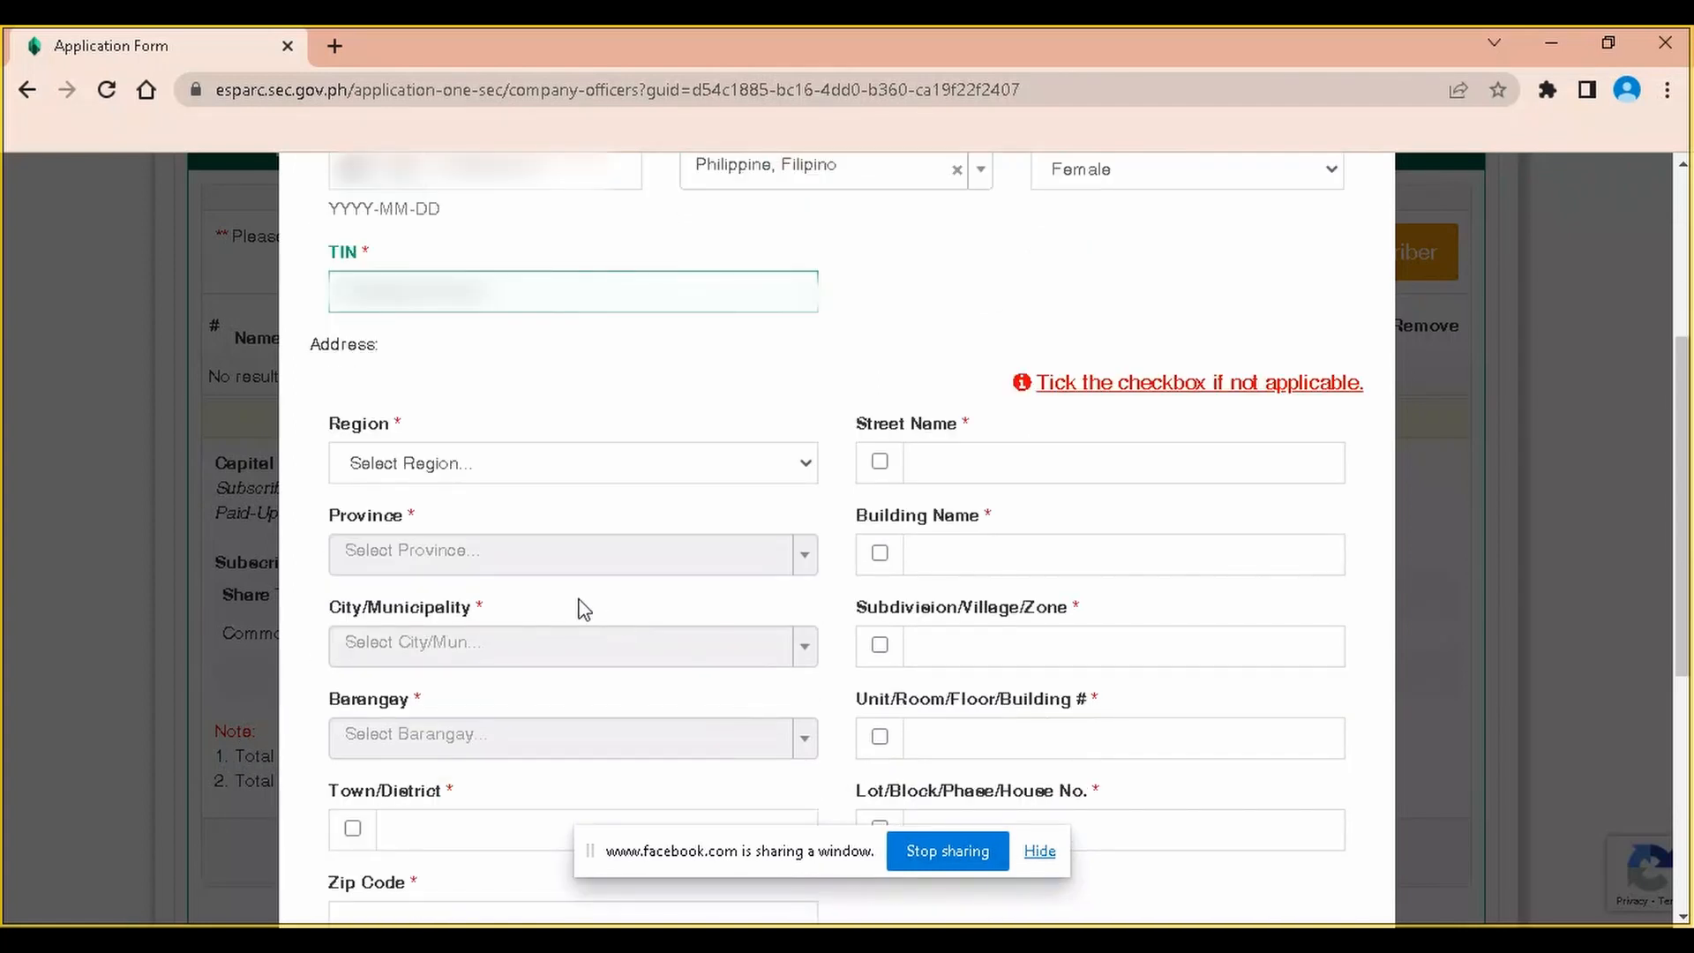
left_click(495, 459)
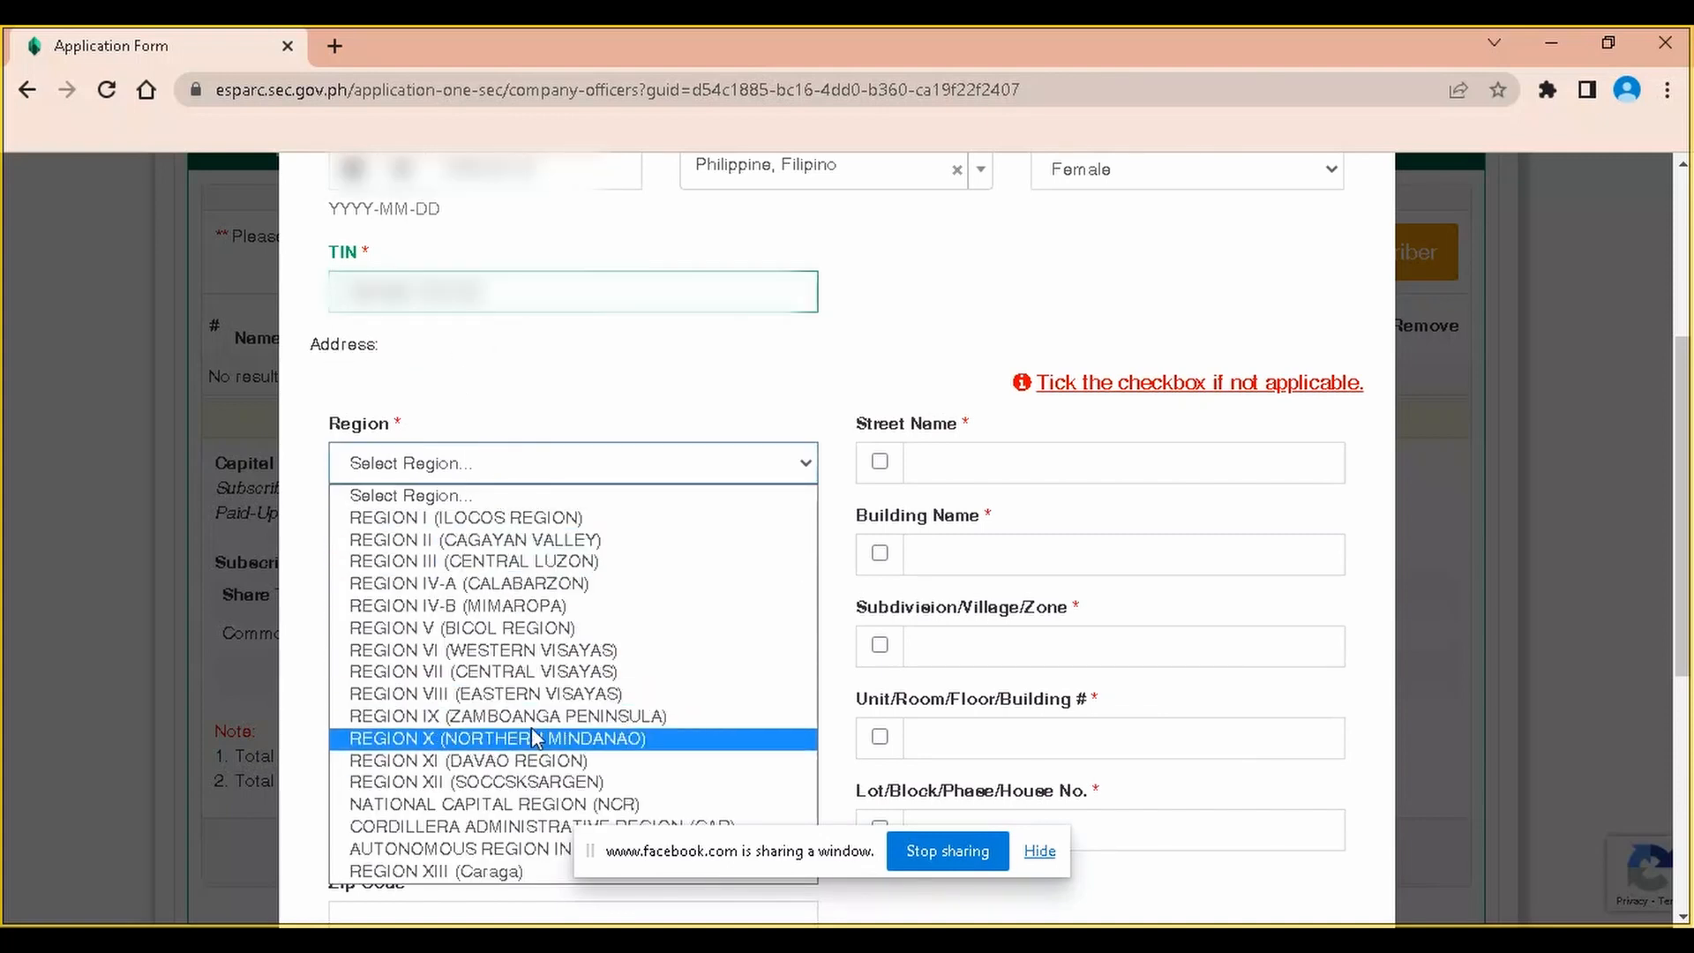
left_click(533, 804)
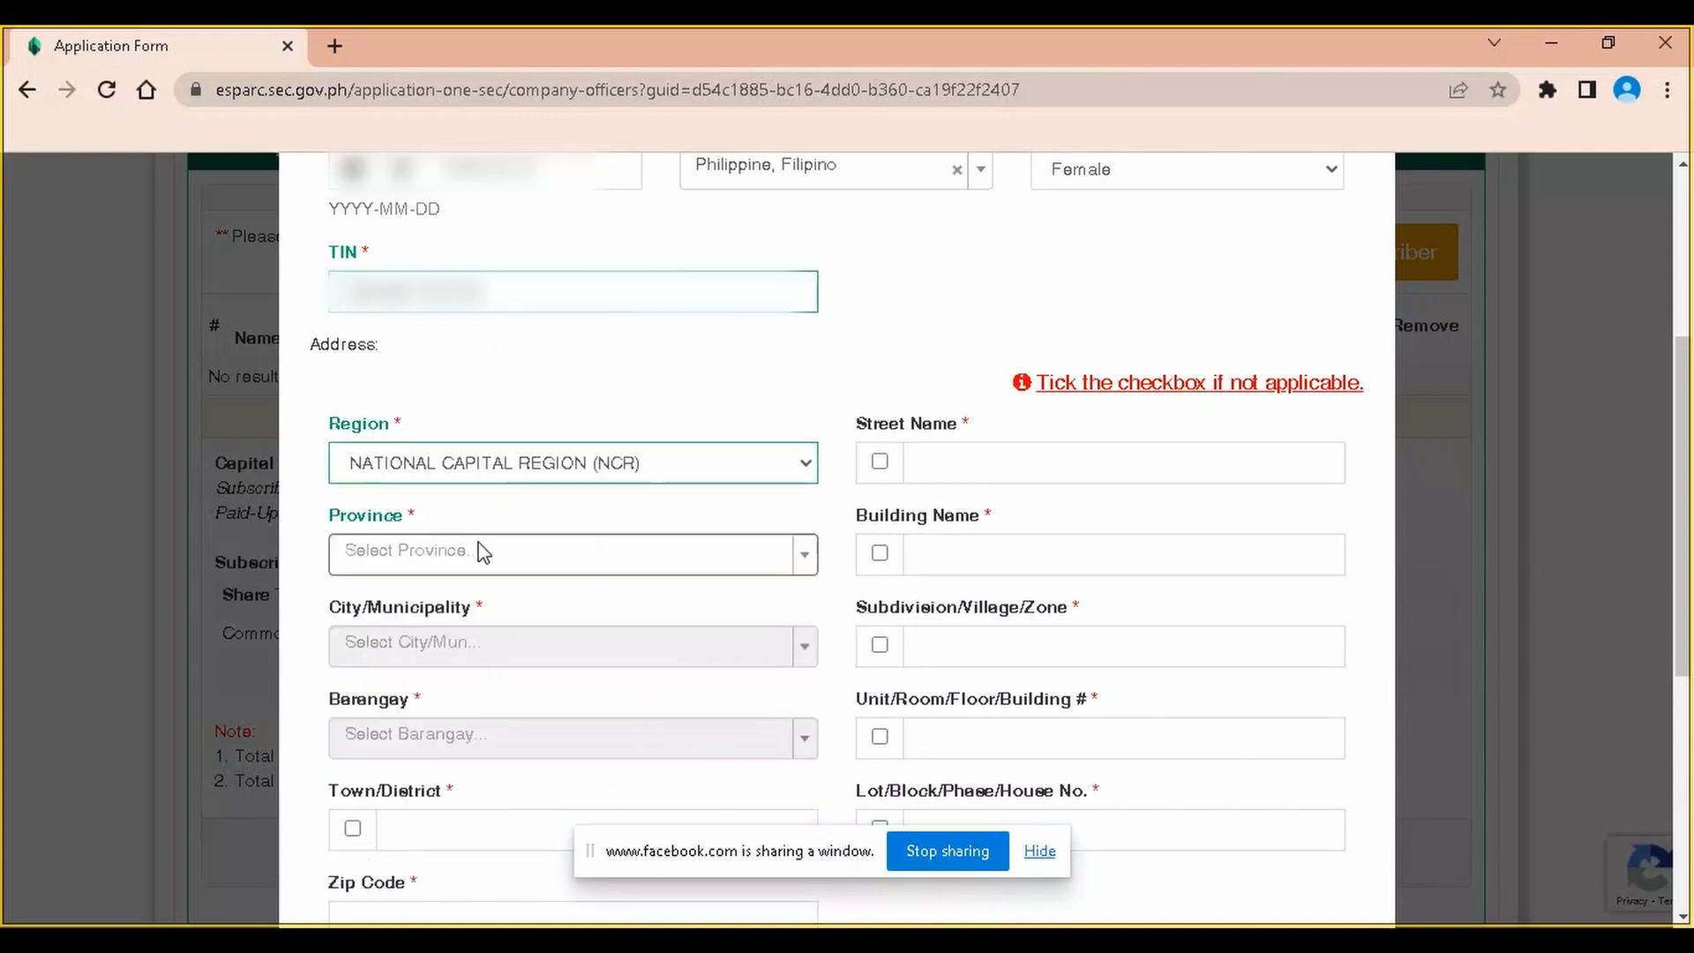
left_click(513, 561)
left_click(499, 641)
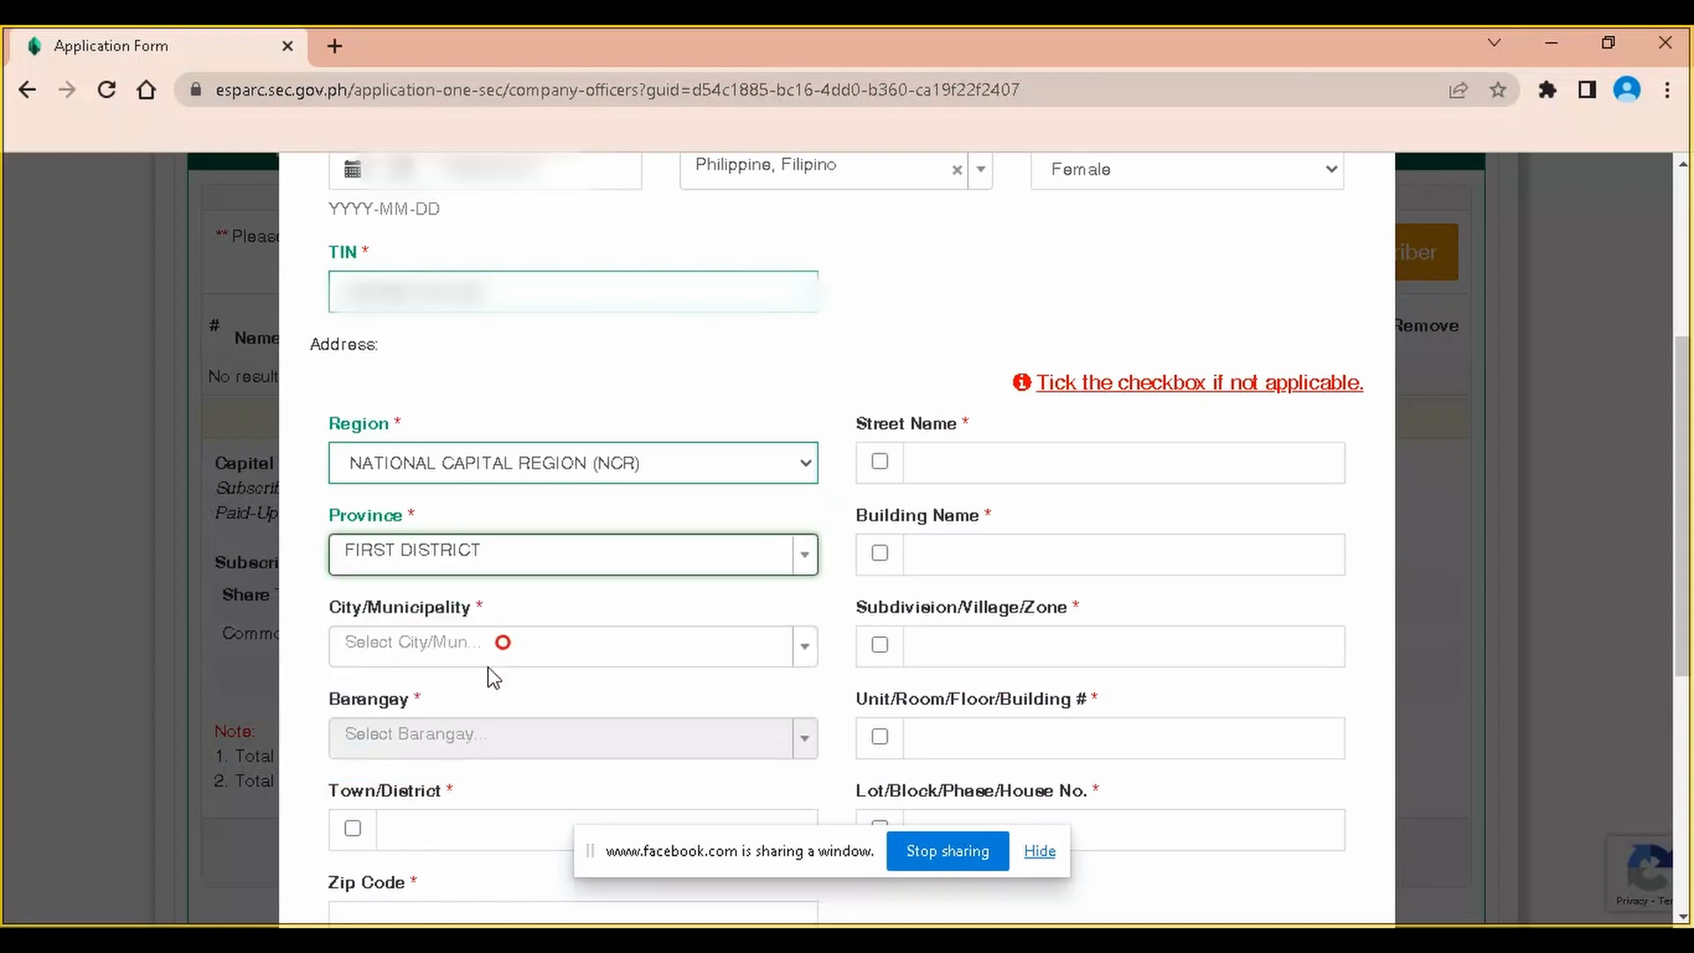
left_click(481, 645)
left_click(487, 608)
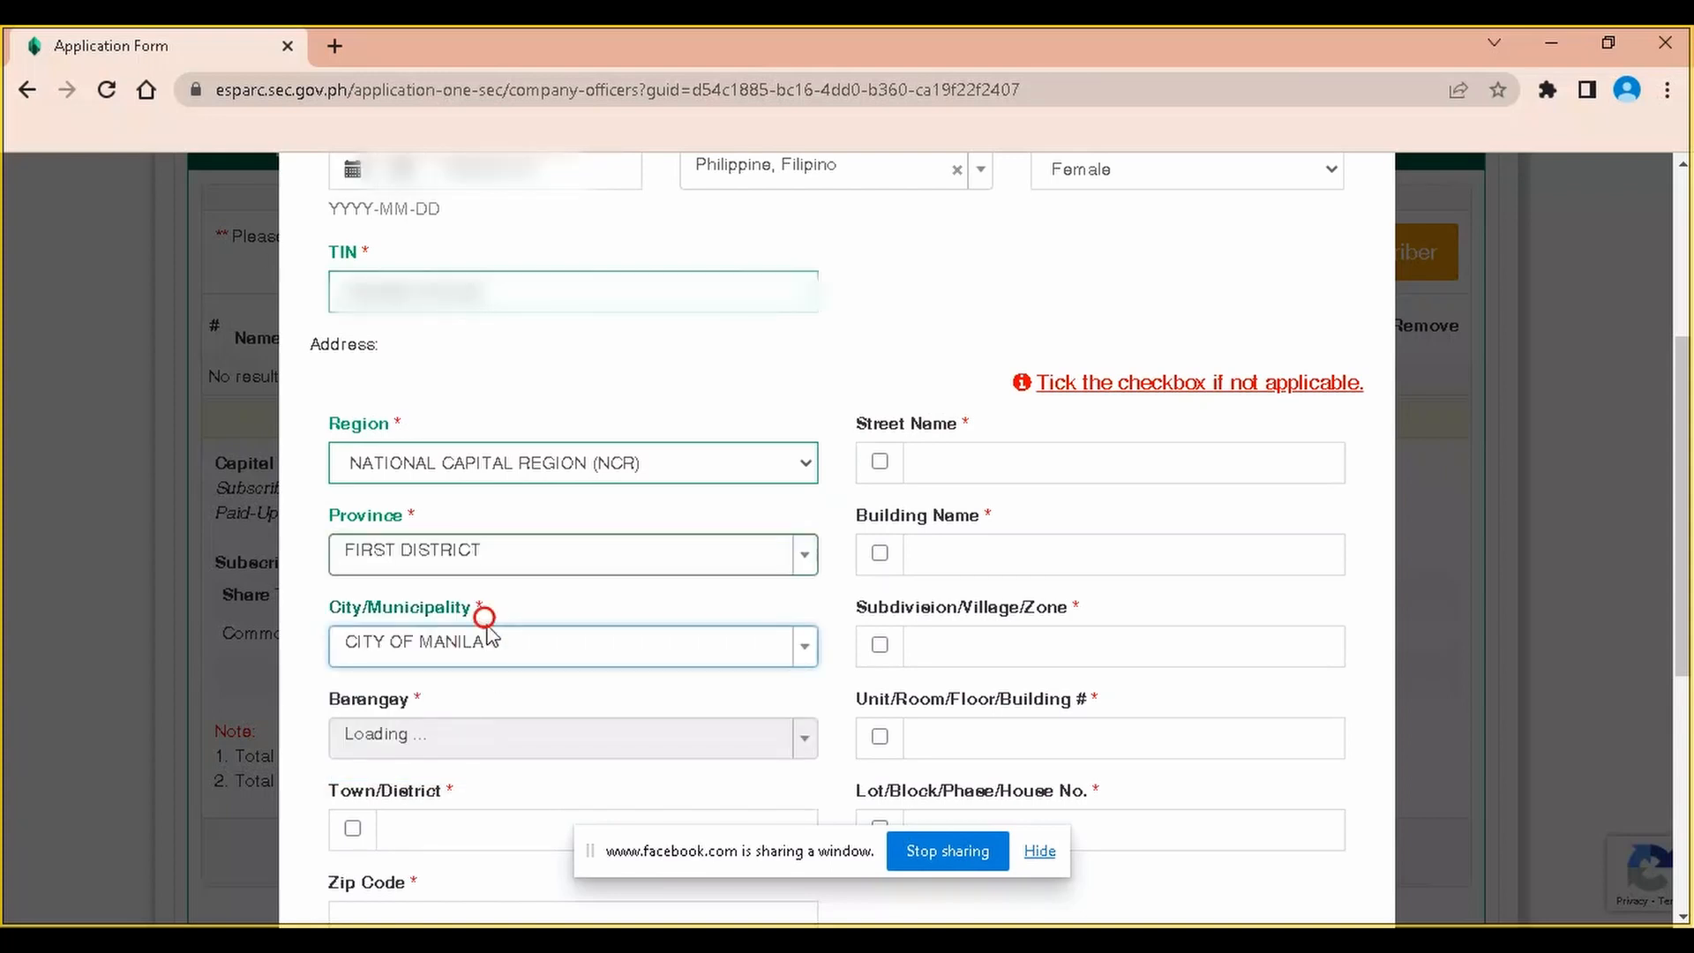
left_click(485, 738)
scroll(650, 591, "down", 20)
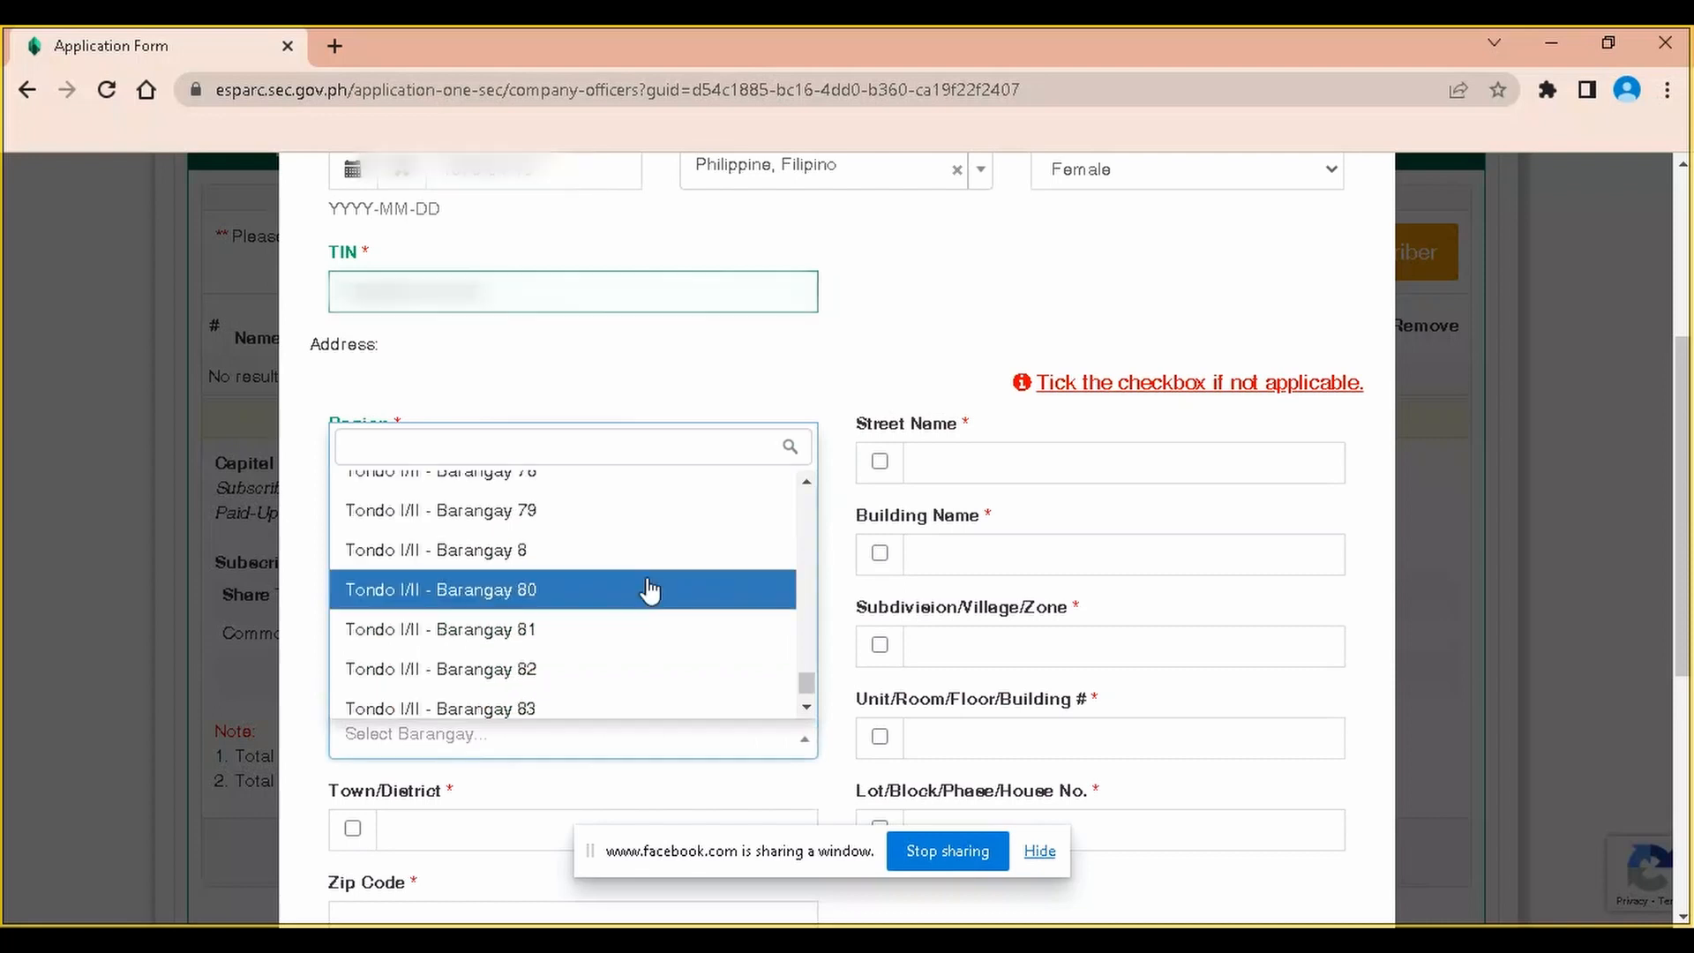
scroll(650, 572, "up", 5)
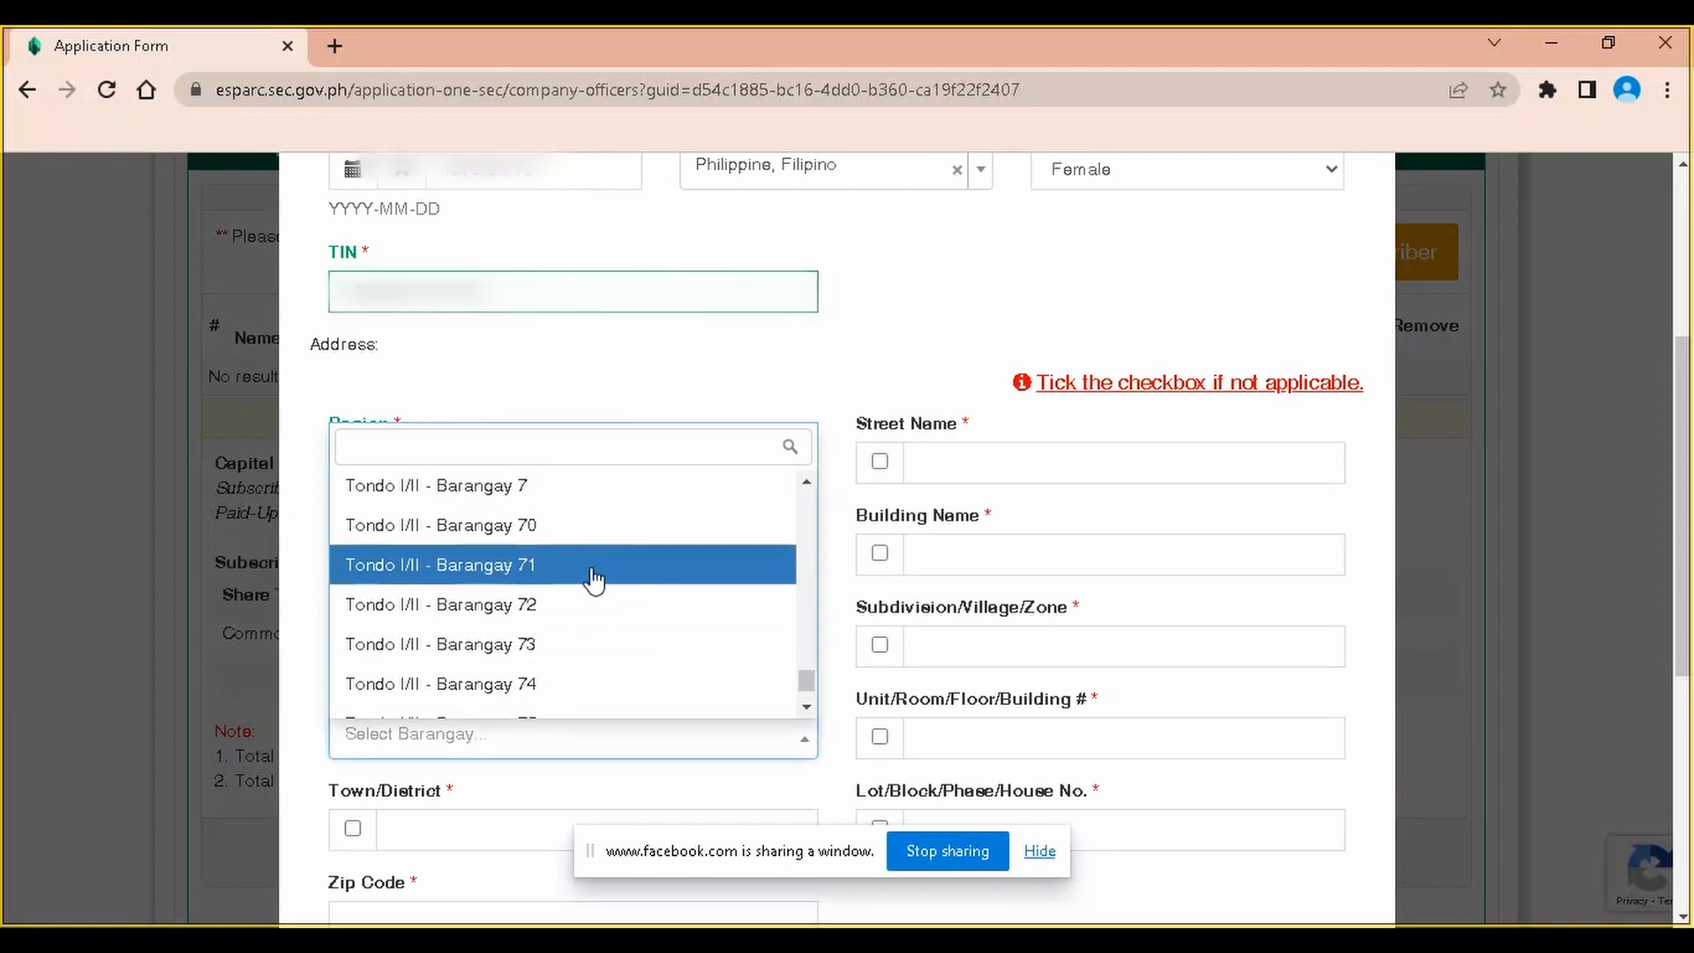
left_click(594, 603)
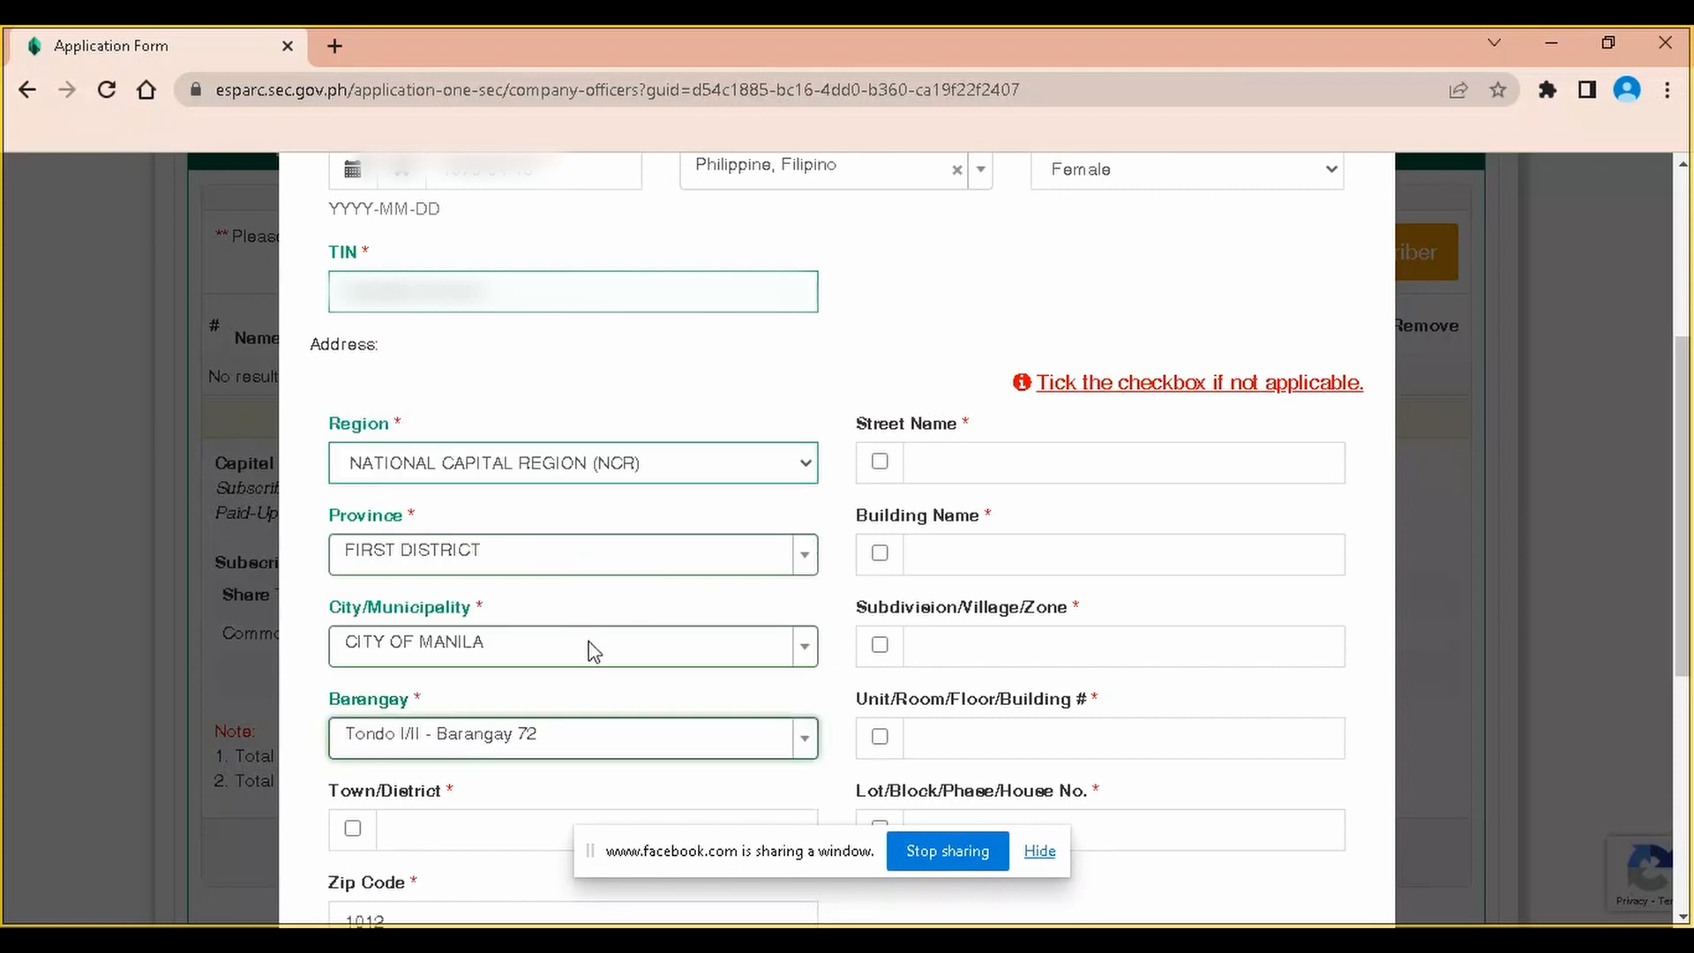
Fill Town/District with 2nd and the street name from the saved suggestions
left_click(456, 833)
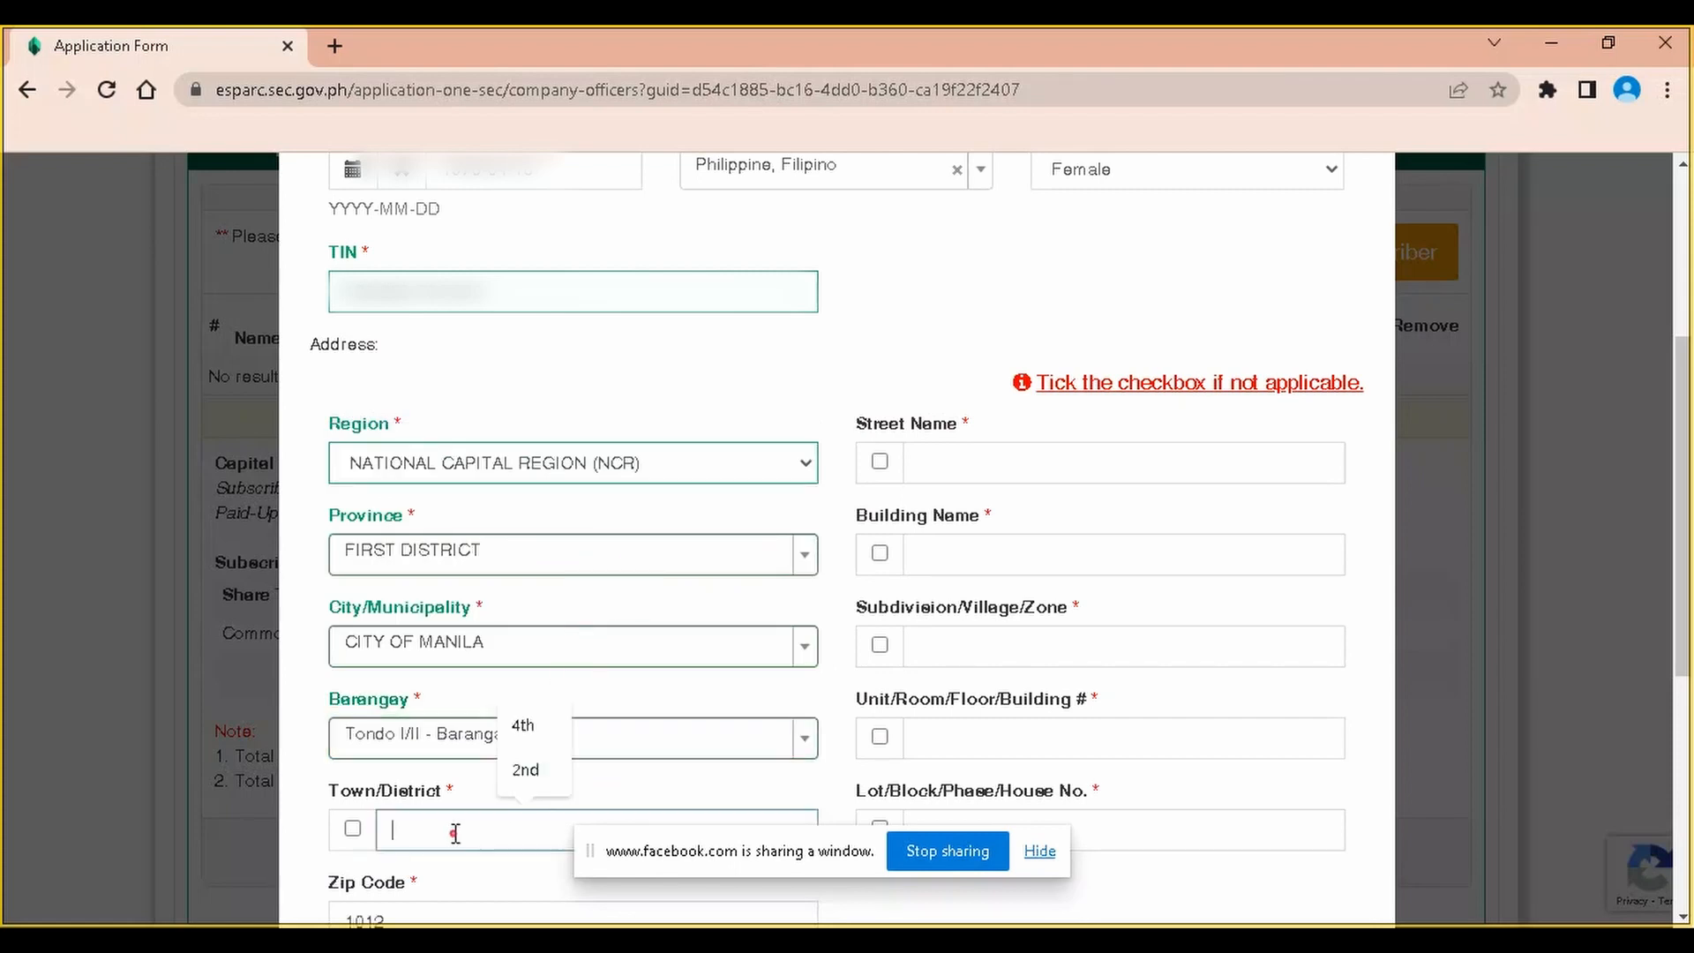
left_click(537, 773)
scroll(523, 805, "down", 3)
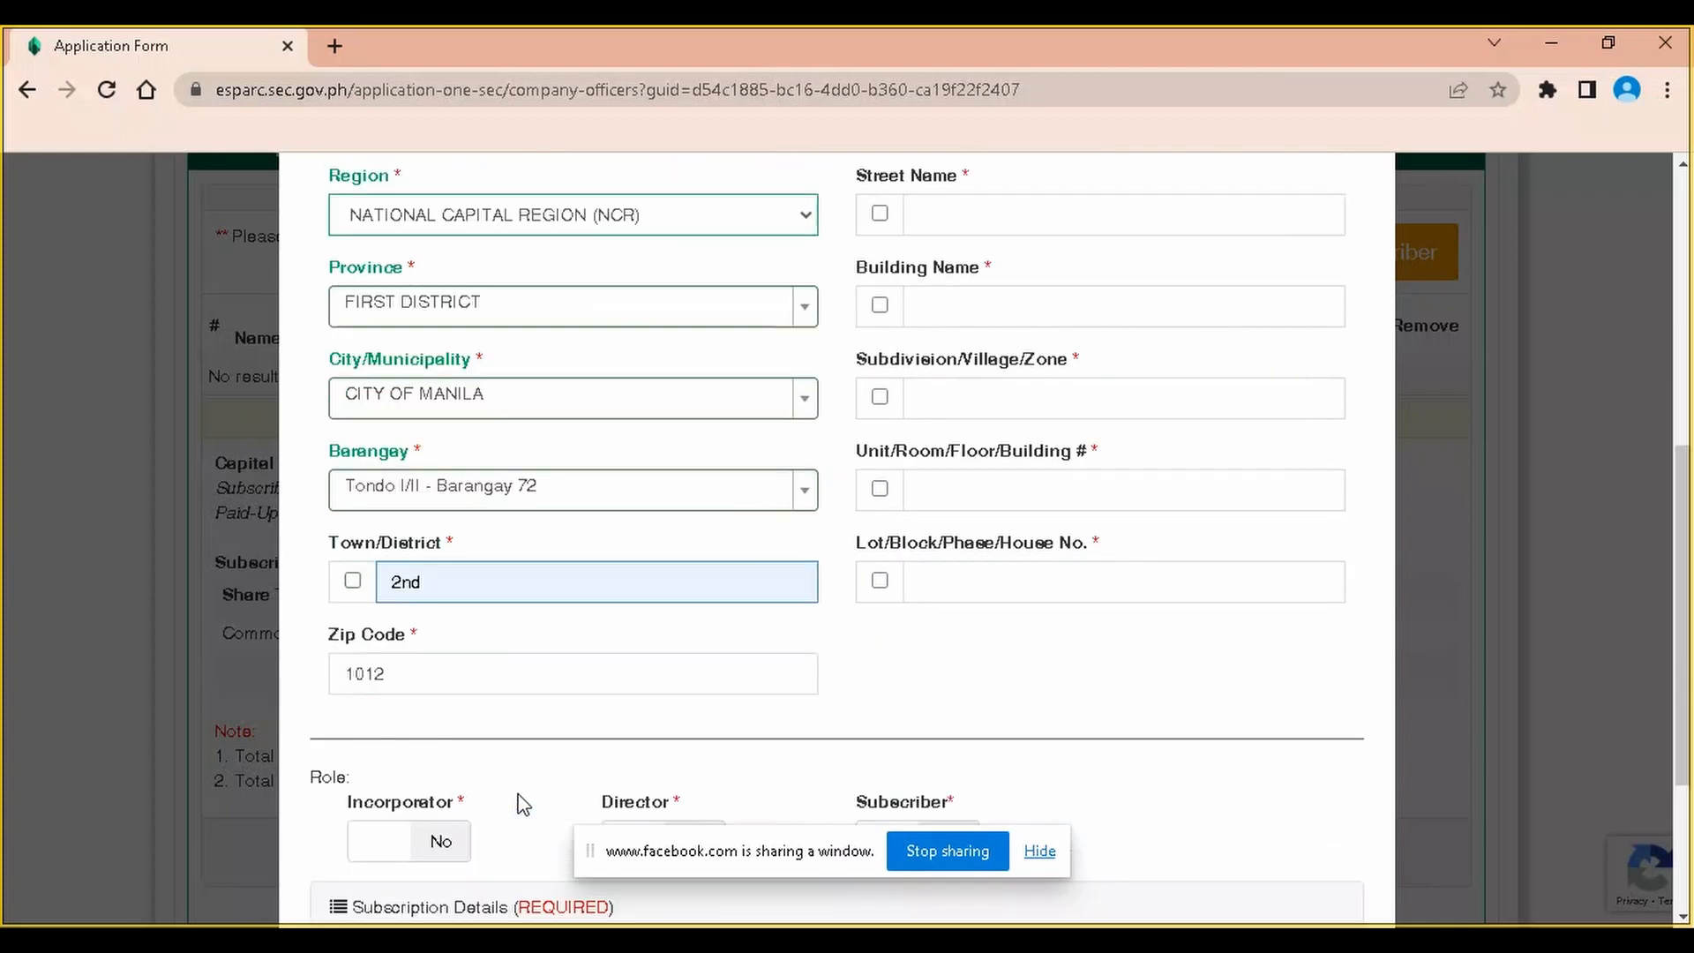
left_click(474, 584)
left_click(1038, 644)
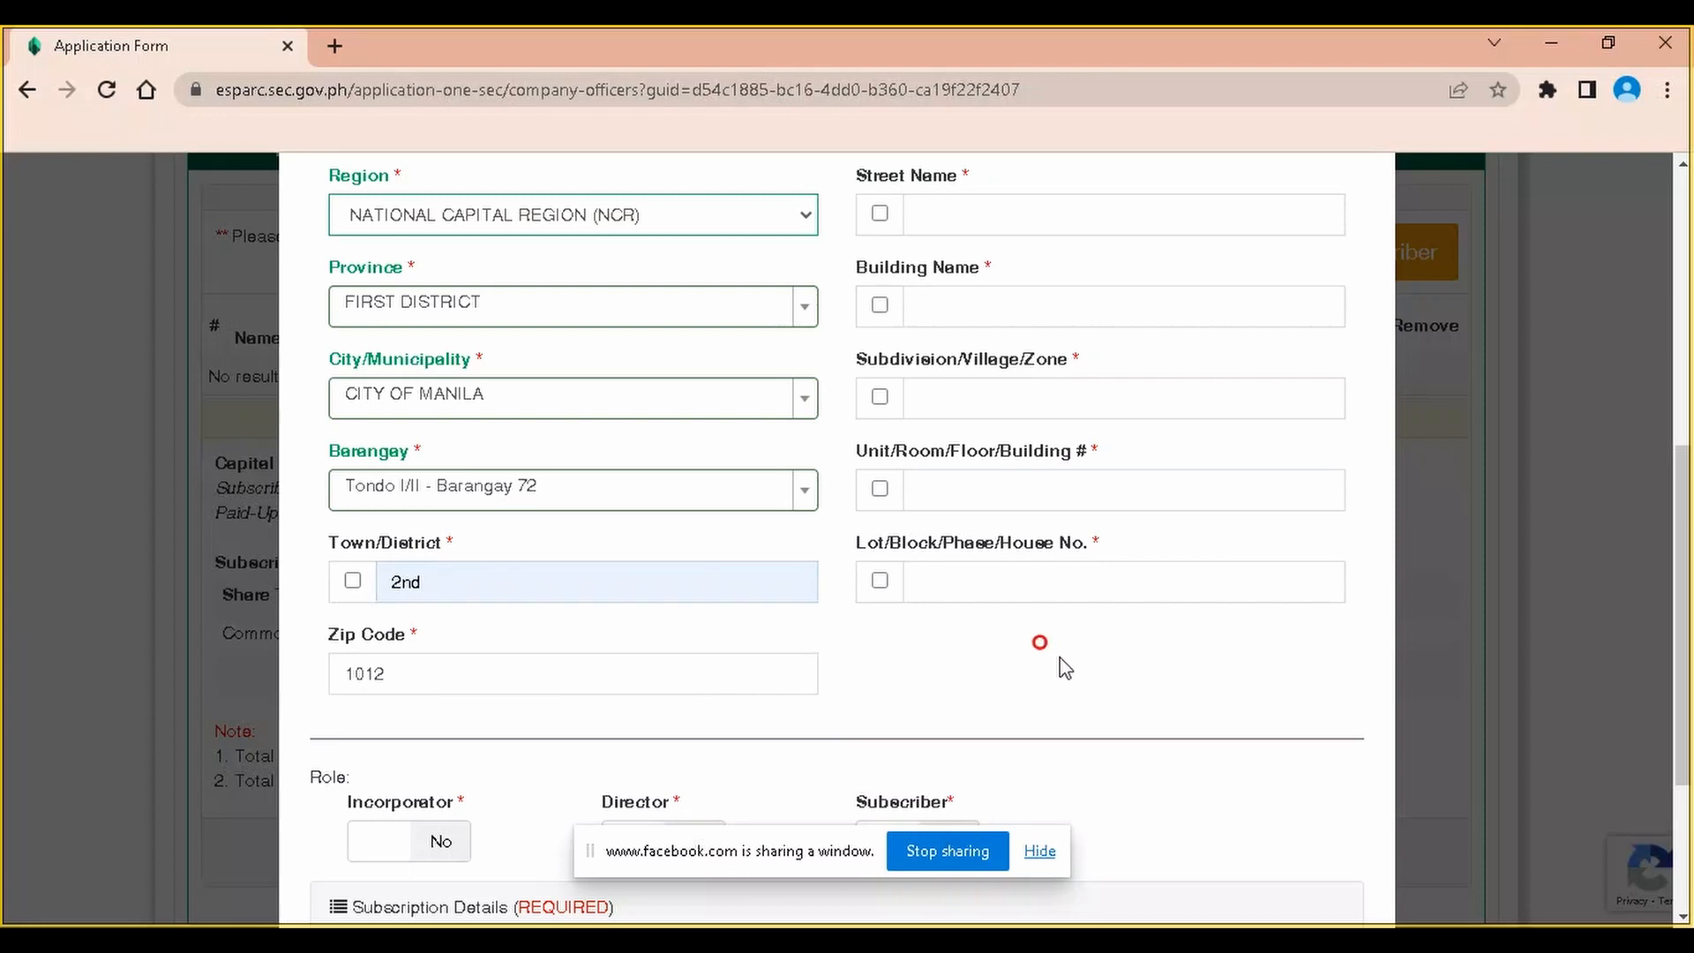
scroll(1045, 650, "up", 3)
left_click(1039, 468)
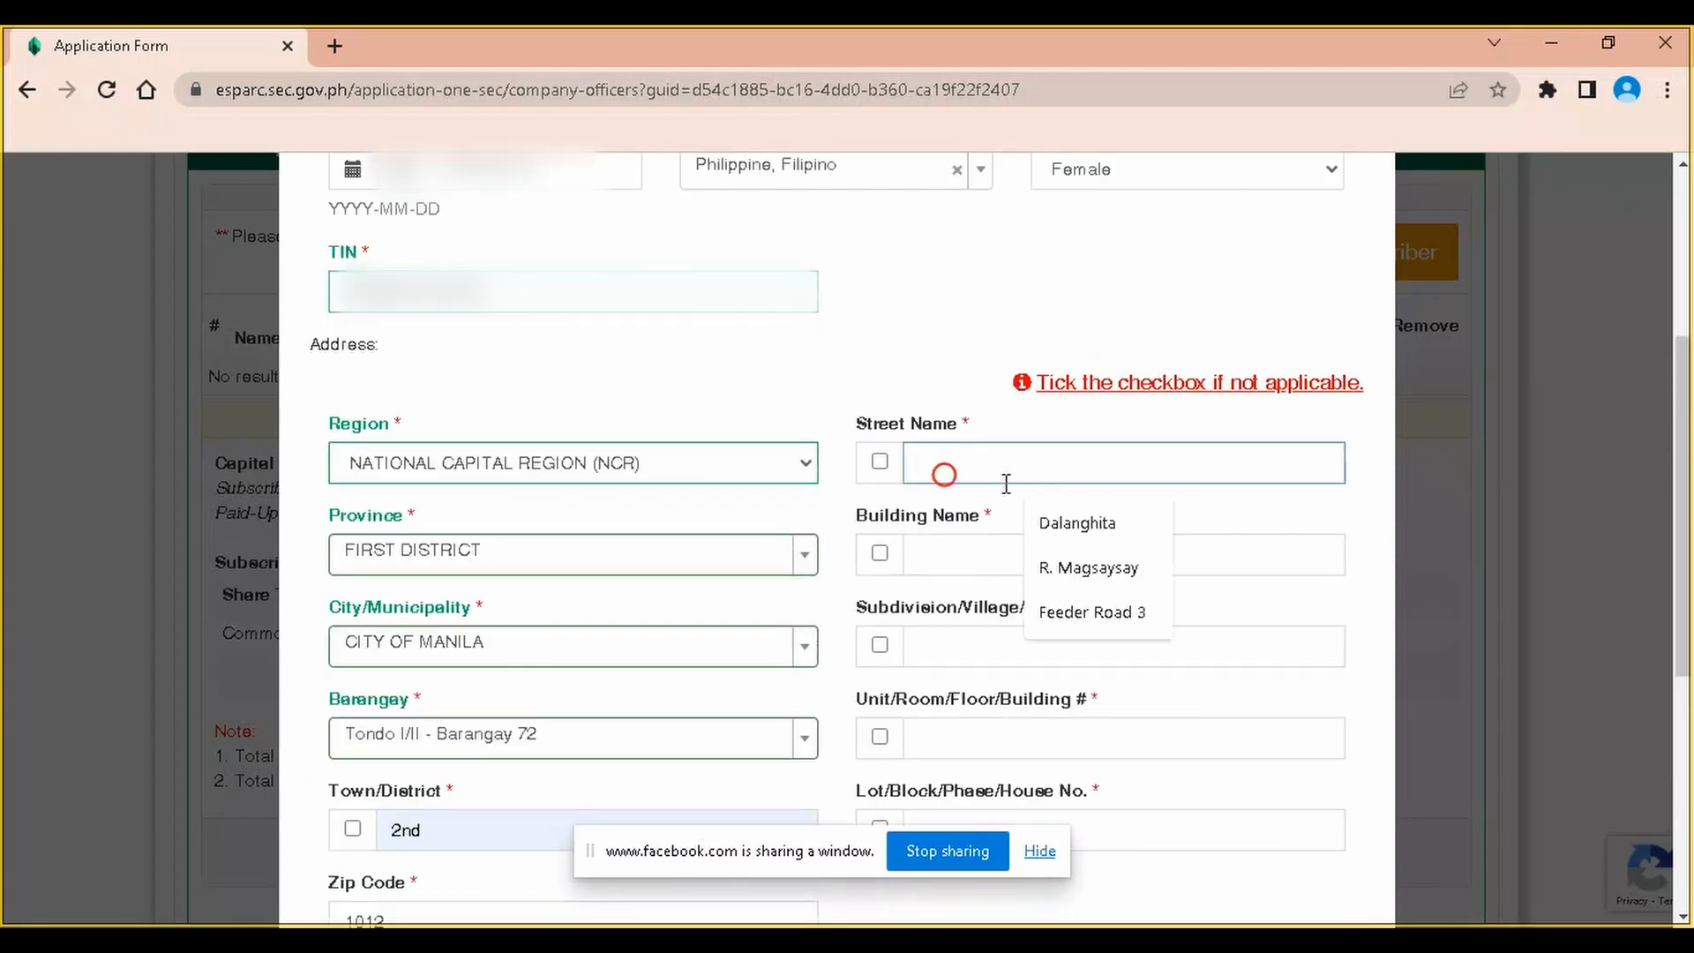
left_click(1077, 523)
Mark building, subdivision and unit as N.A. and fill the lot/block number
left_click(913, 565)
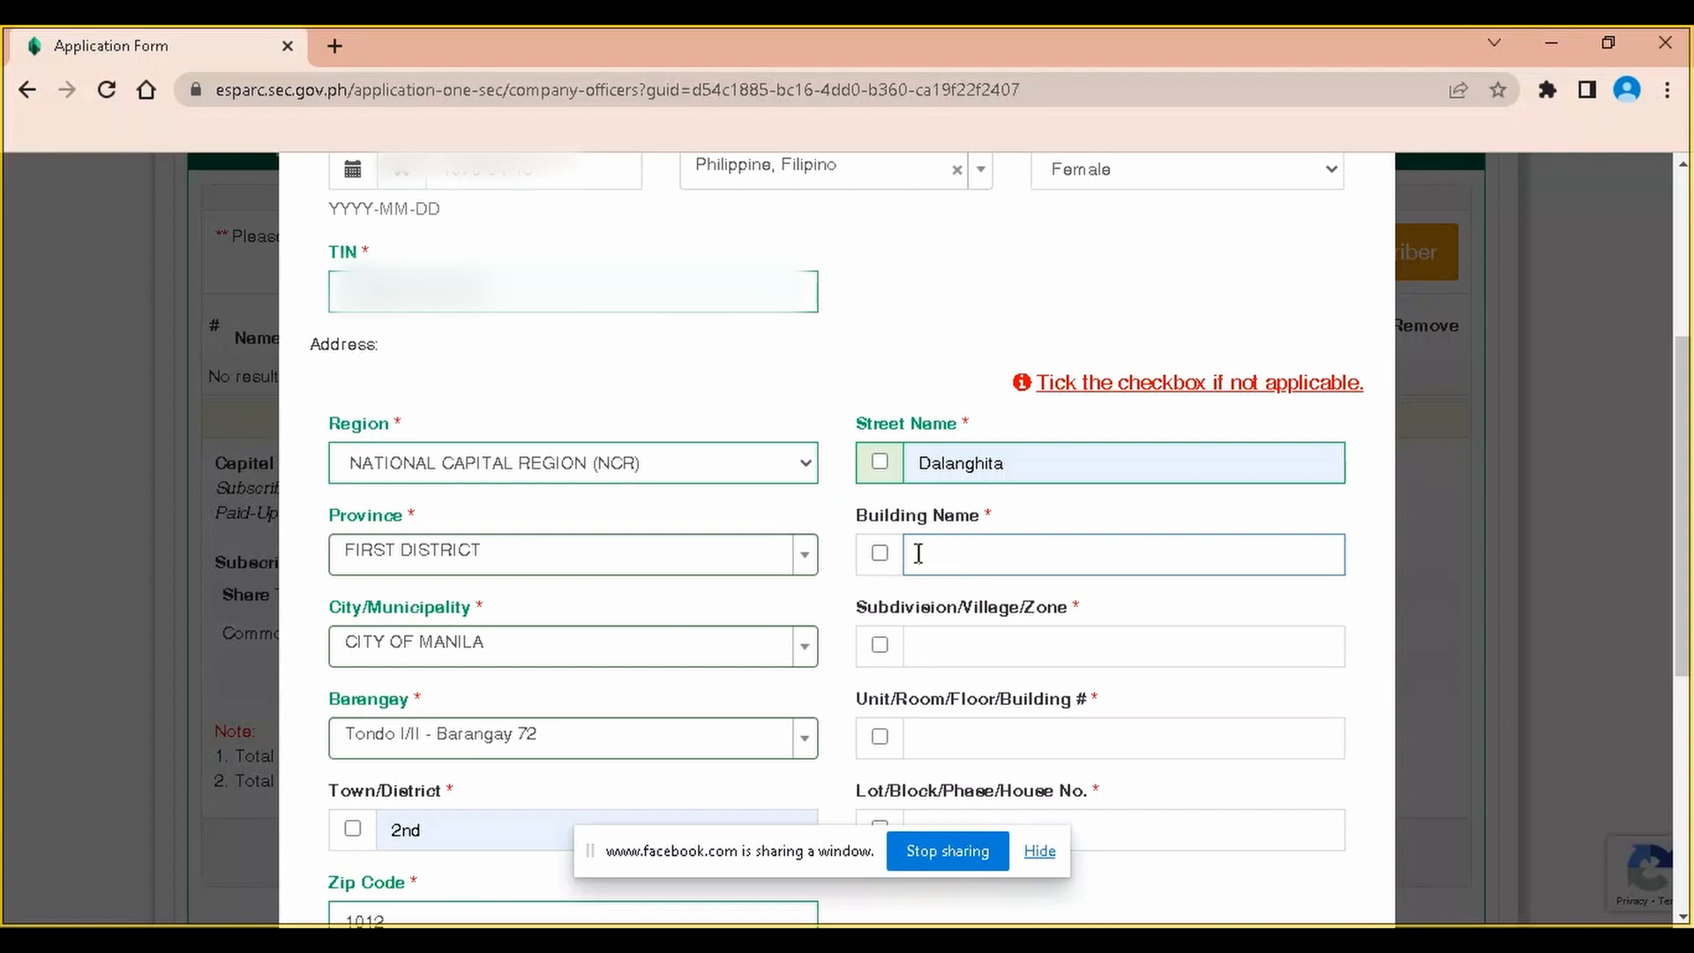
left_click(880, 554)
scroll(961, 589, "down", 1)
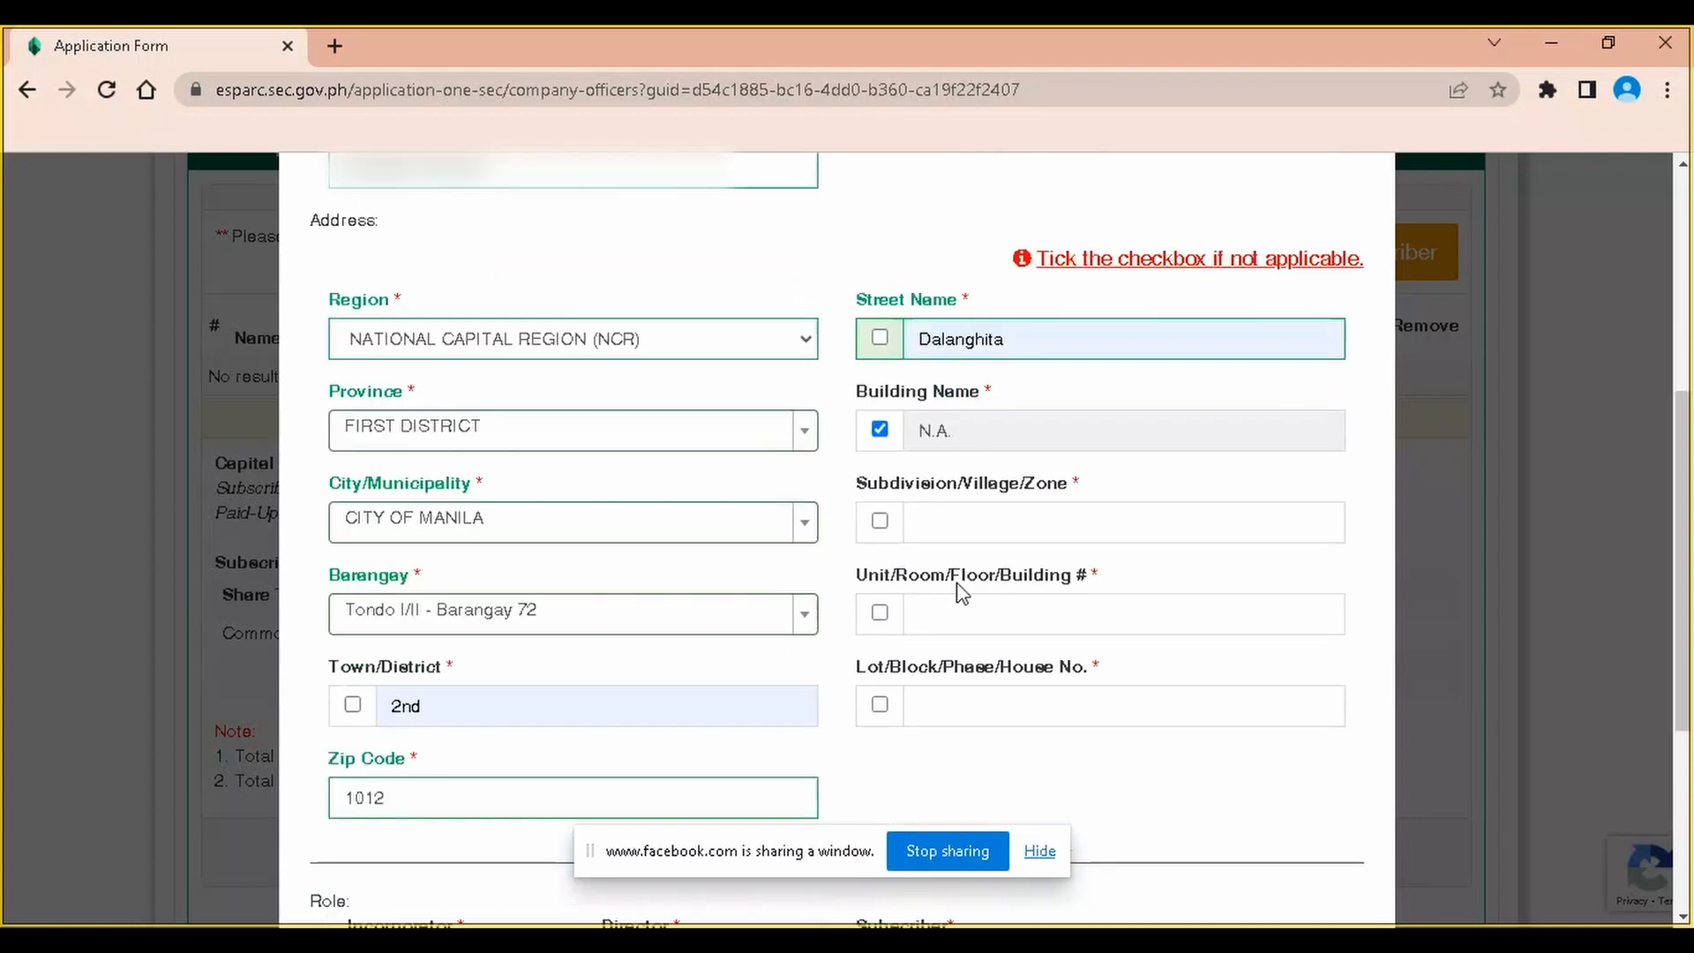
left_click(880, 521)
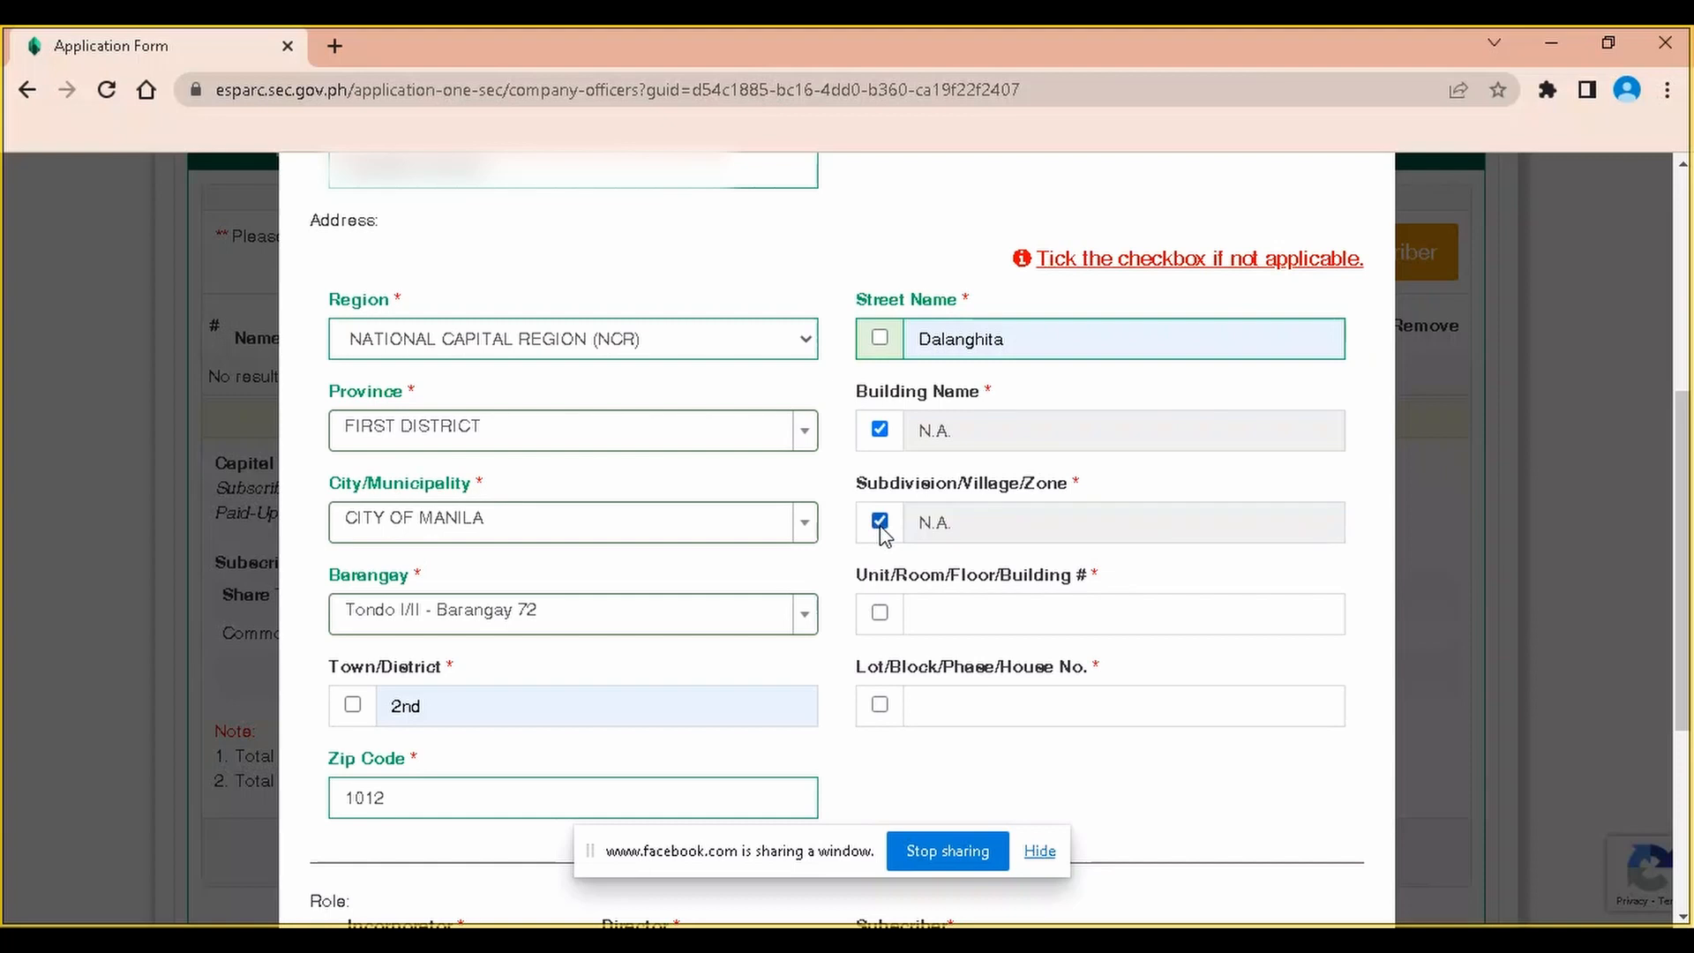
left_click(879, 613)
scroll(879, 617, "down", 1)
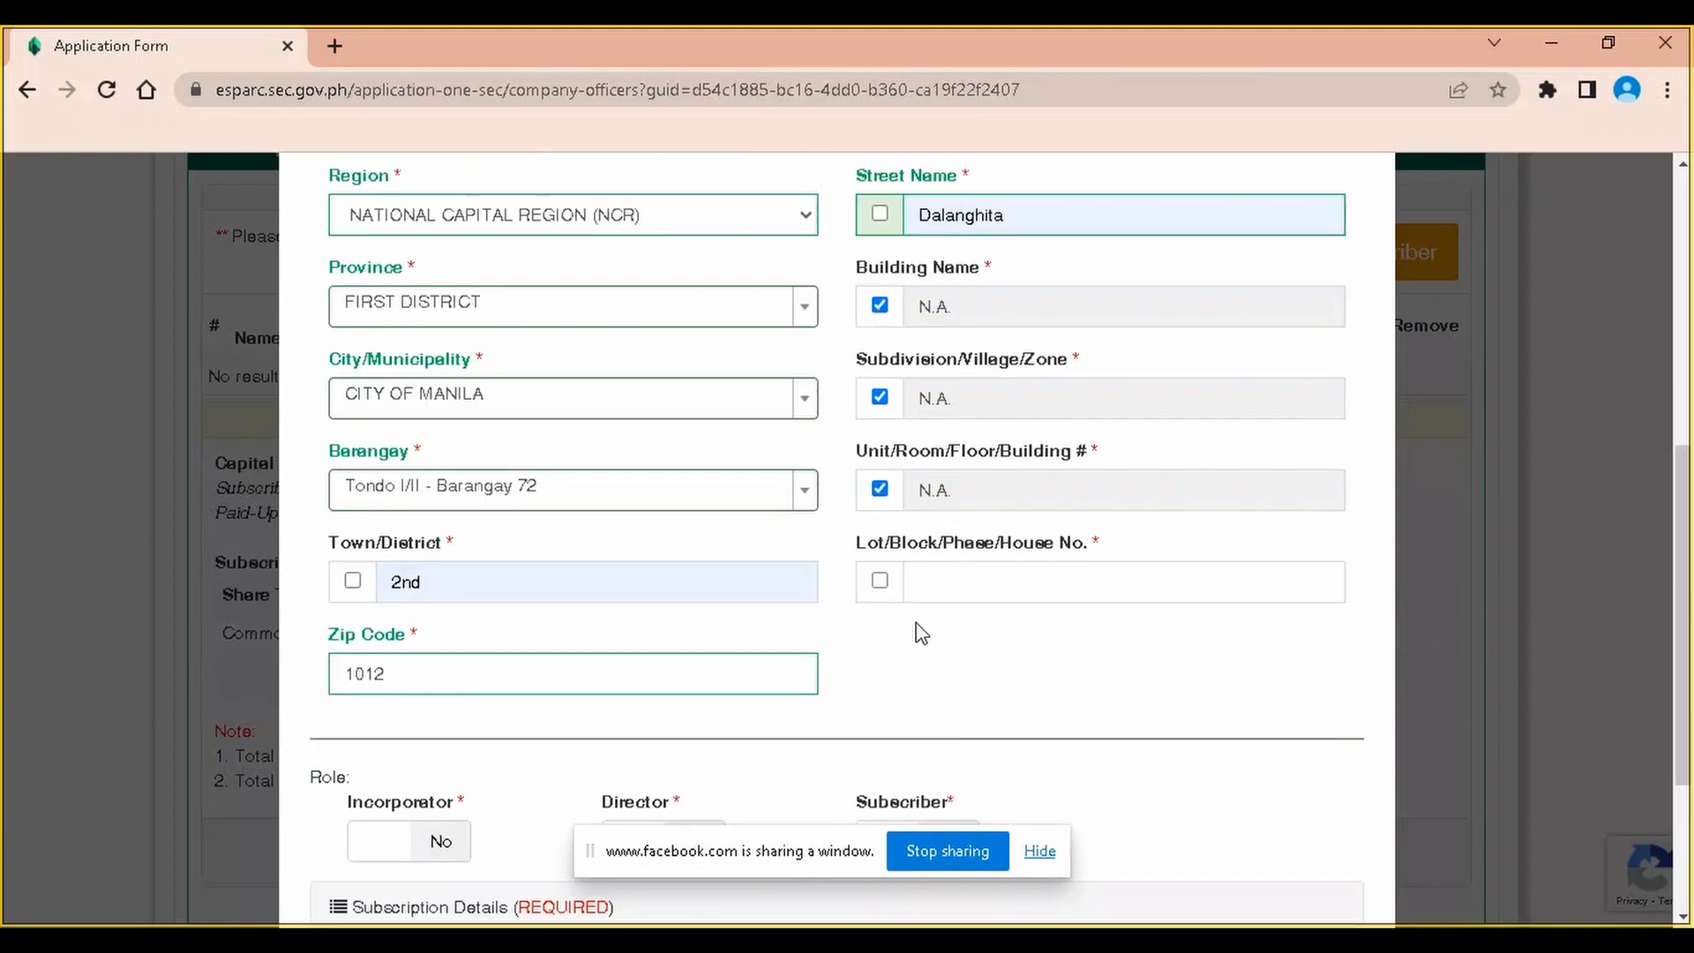
left_click(952, 578)
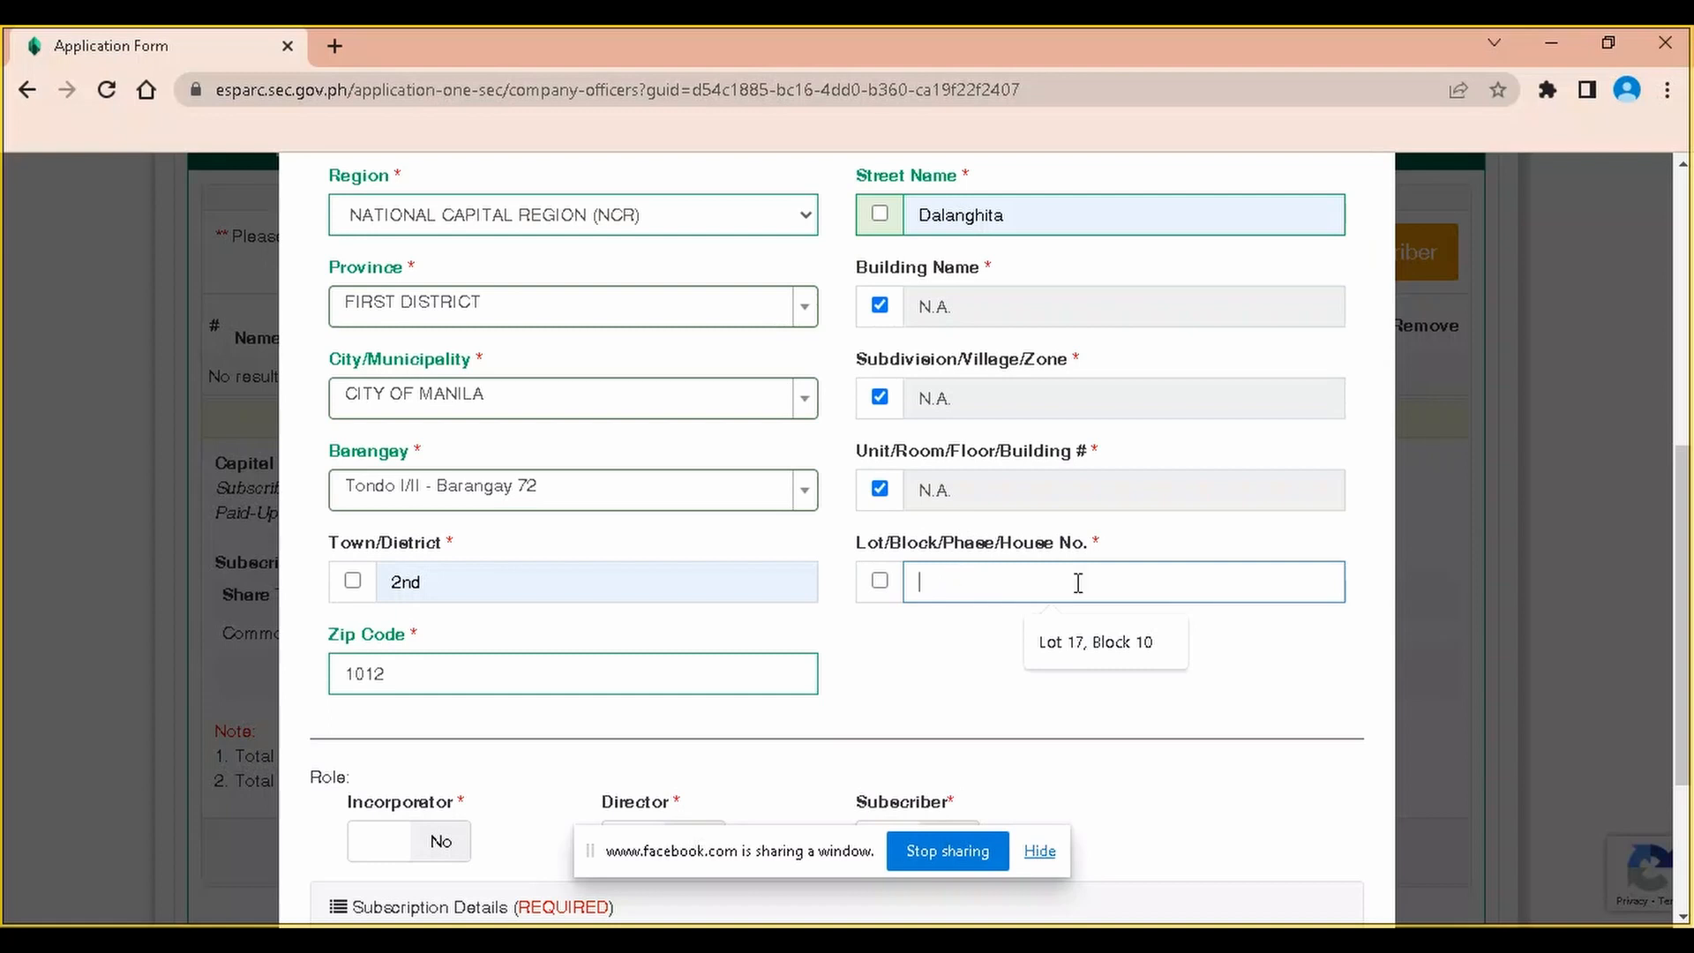
left_click(1139, 643)
left_click(951, 648)
scroll(1086, 644, "down", 1)
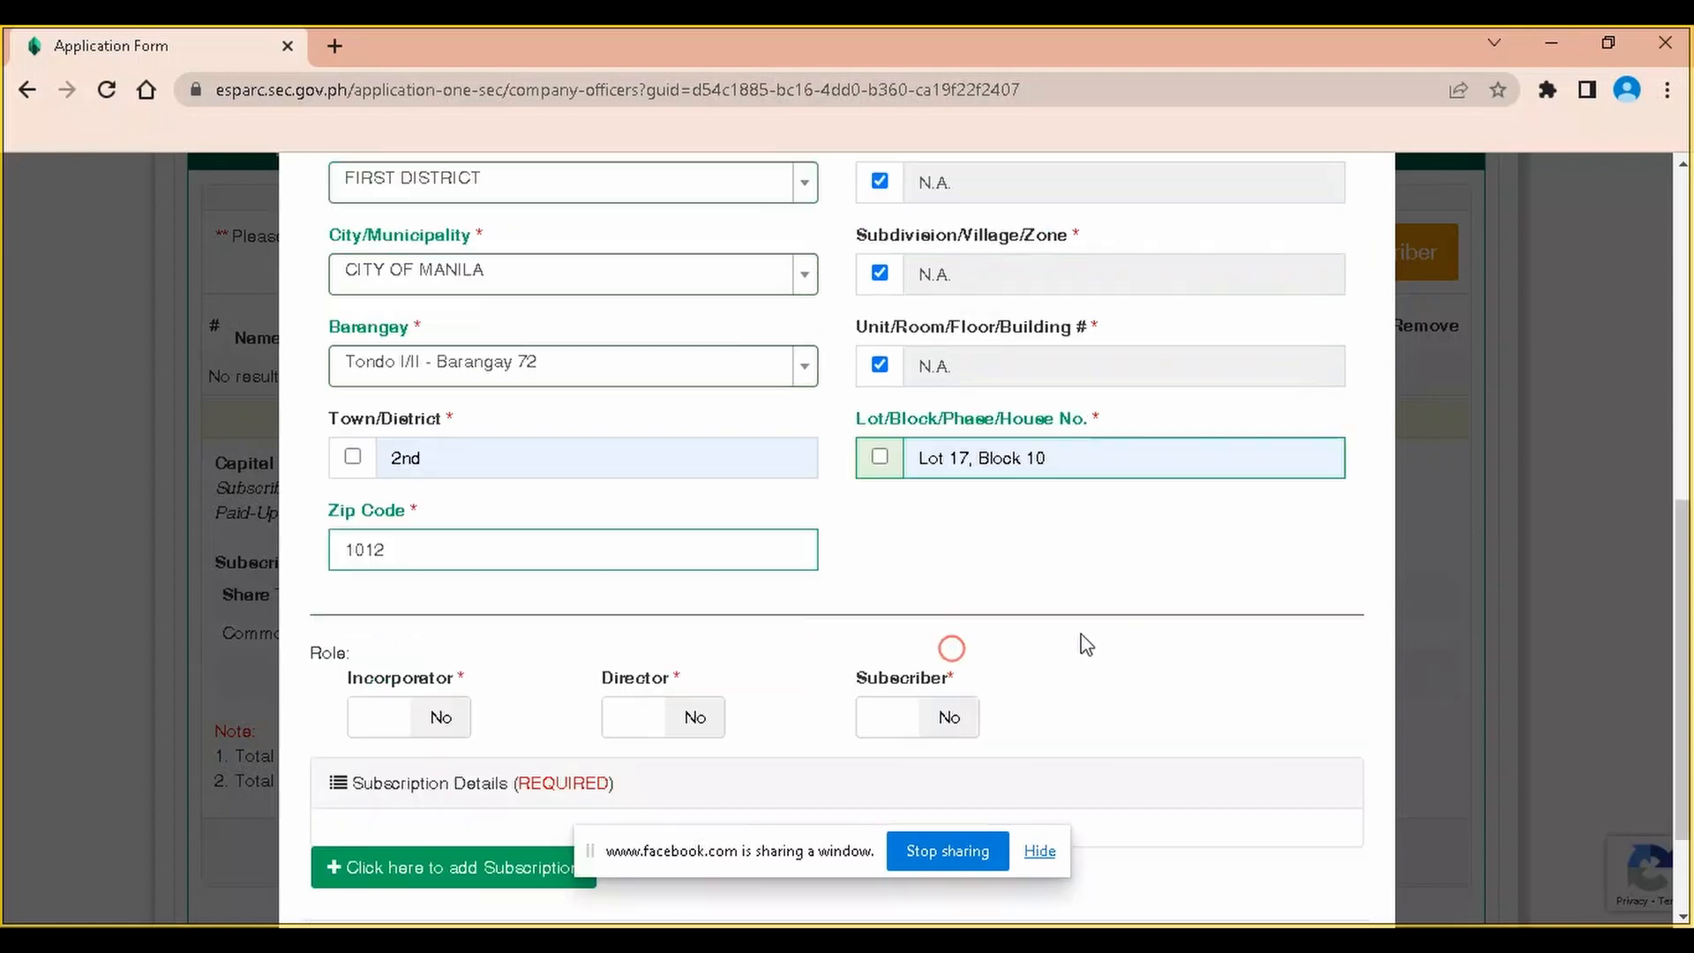
scroll(1086, 644, "down", 1)
Mark the officer as subscriber with 84,000 subscribed shares and 21,000 paid-up capital
left_click(902, 602)
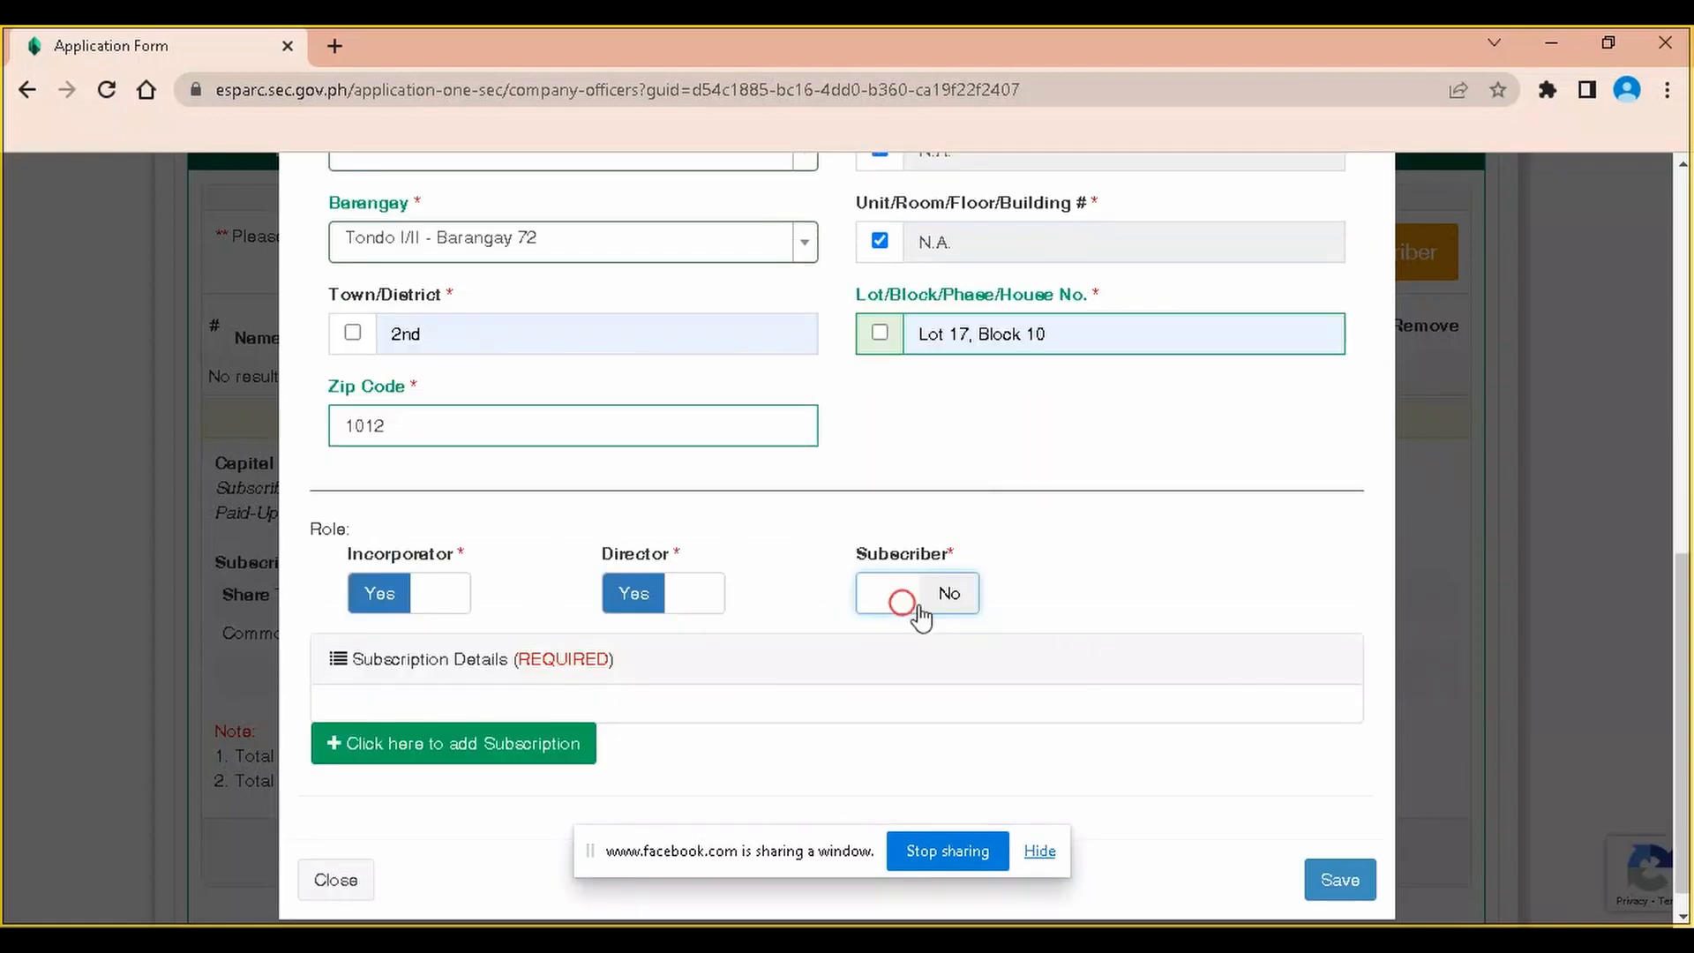
scroll(788, 653, "down", 1)
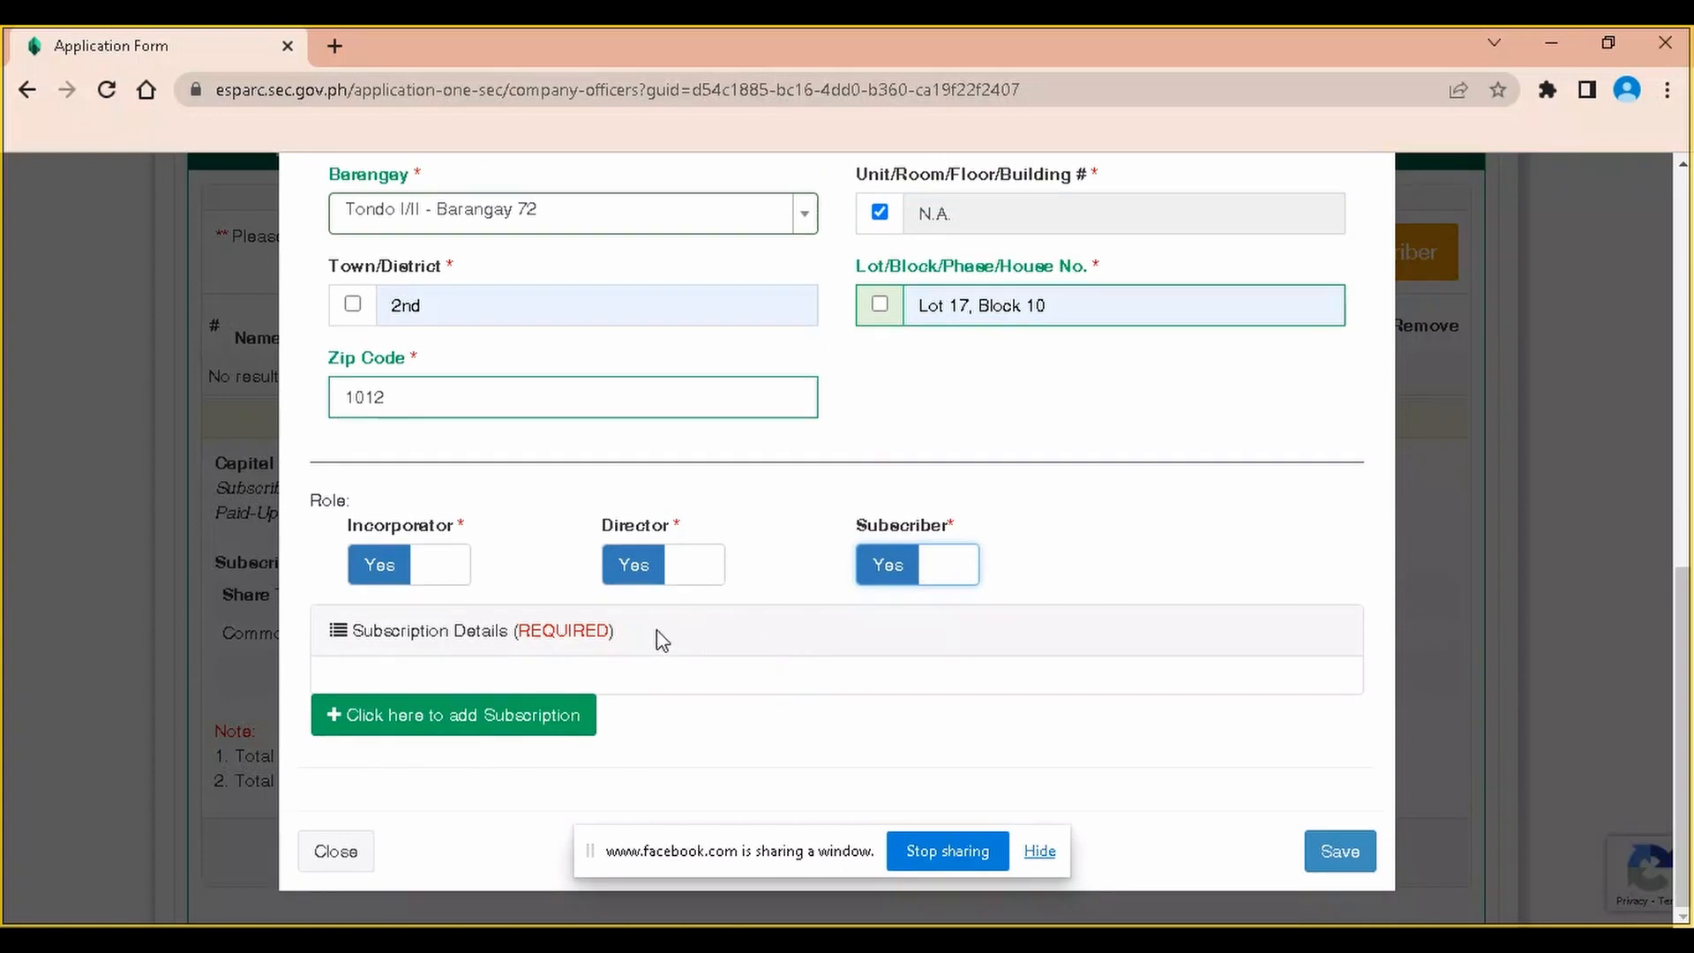
left_click(523, 722)
scroll(739, 620, "down", 1)
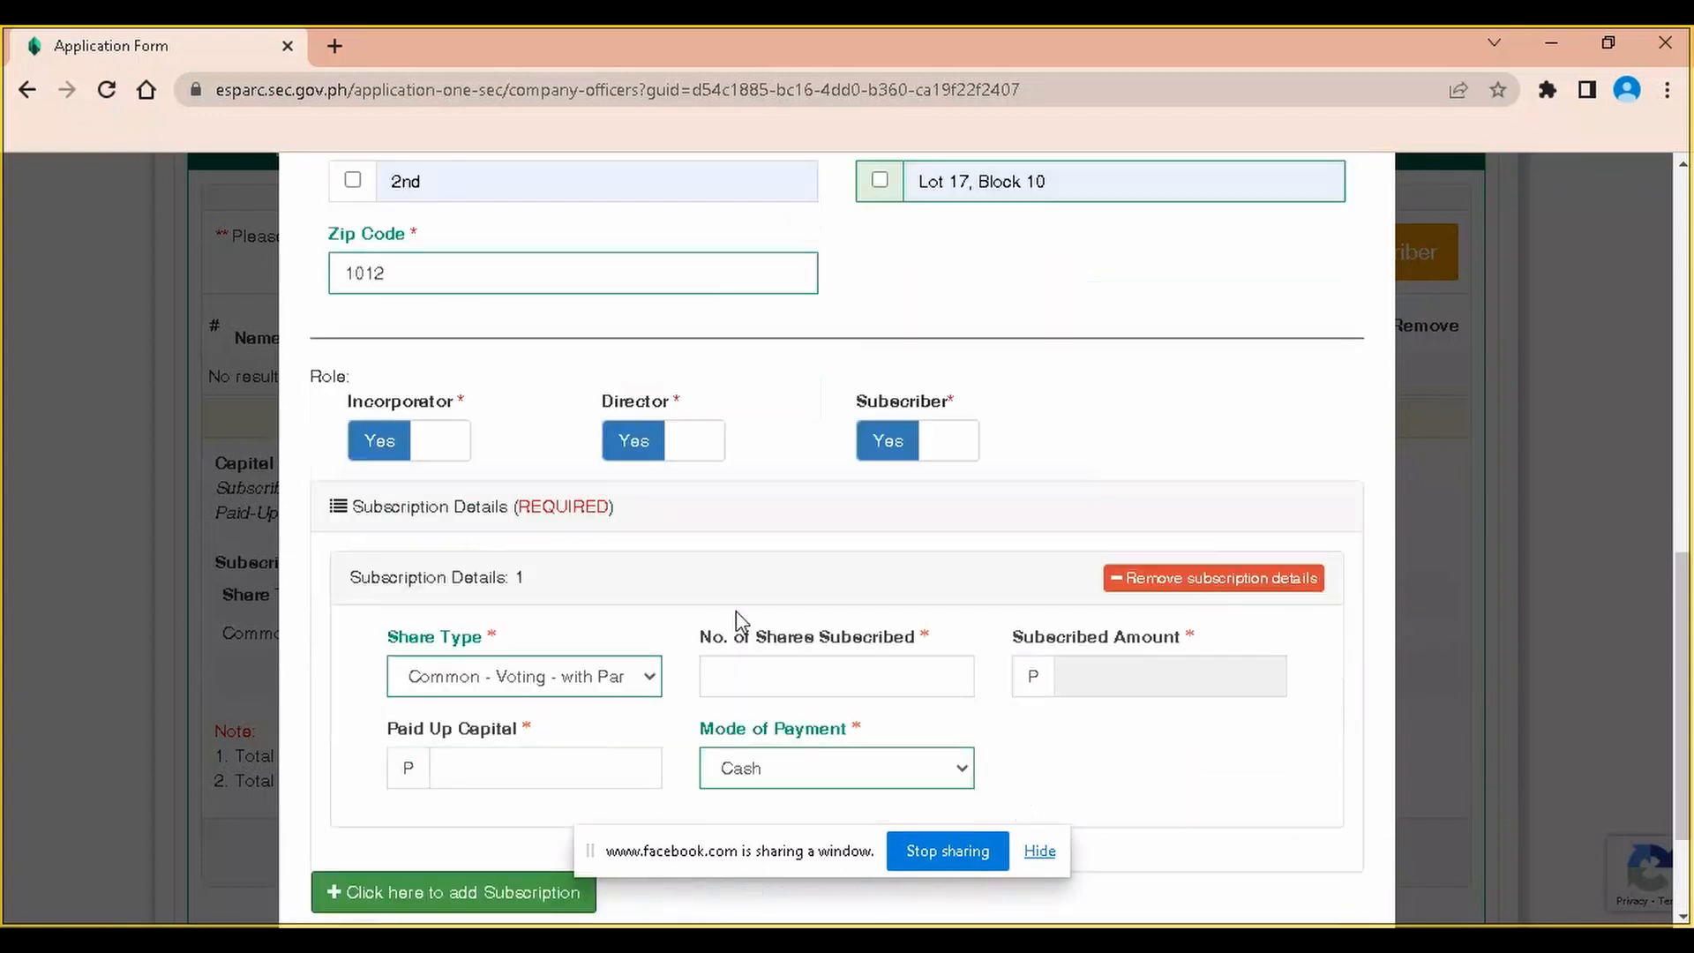
scroll(740, 620, "down", 1)
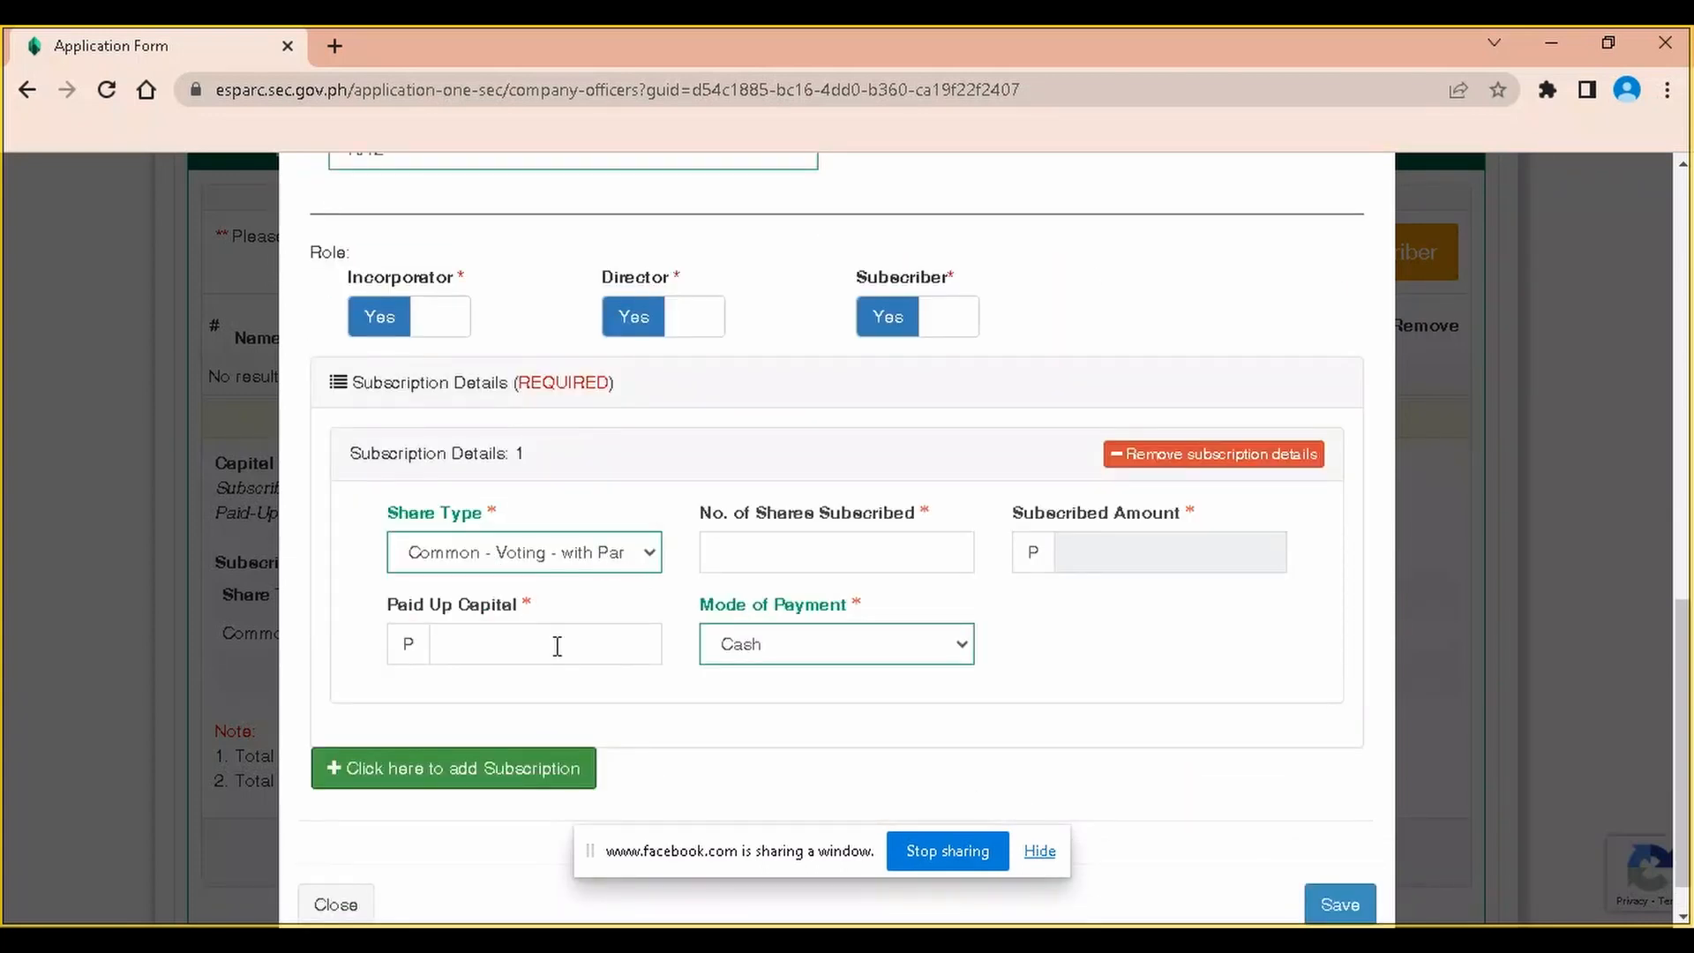
left_click(826, 555)
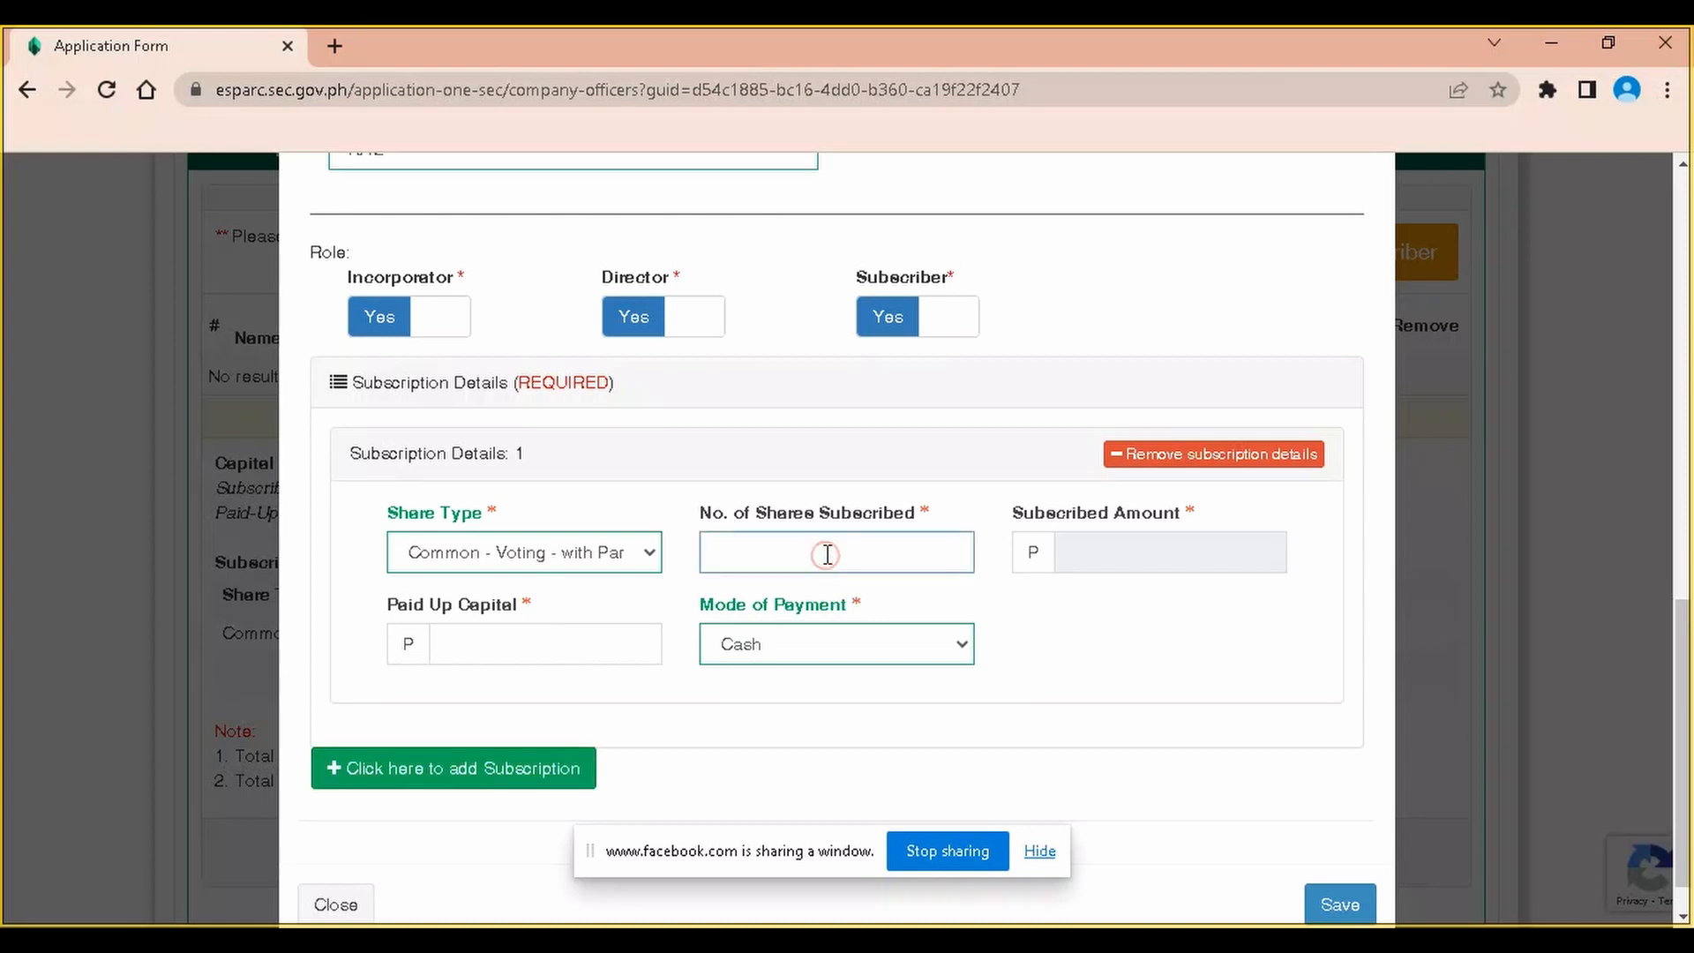
type("84,000")
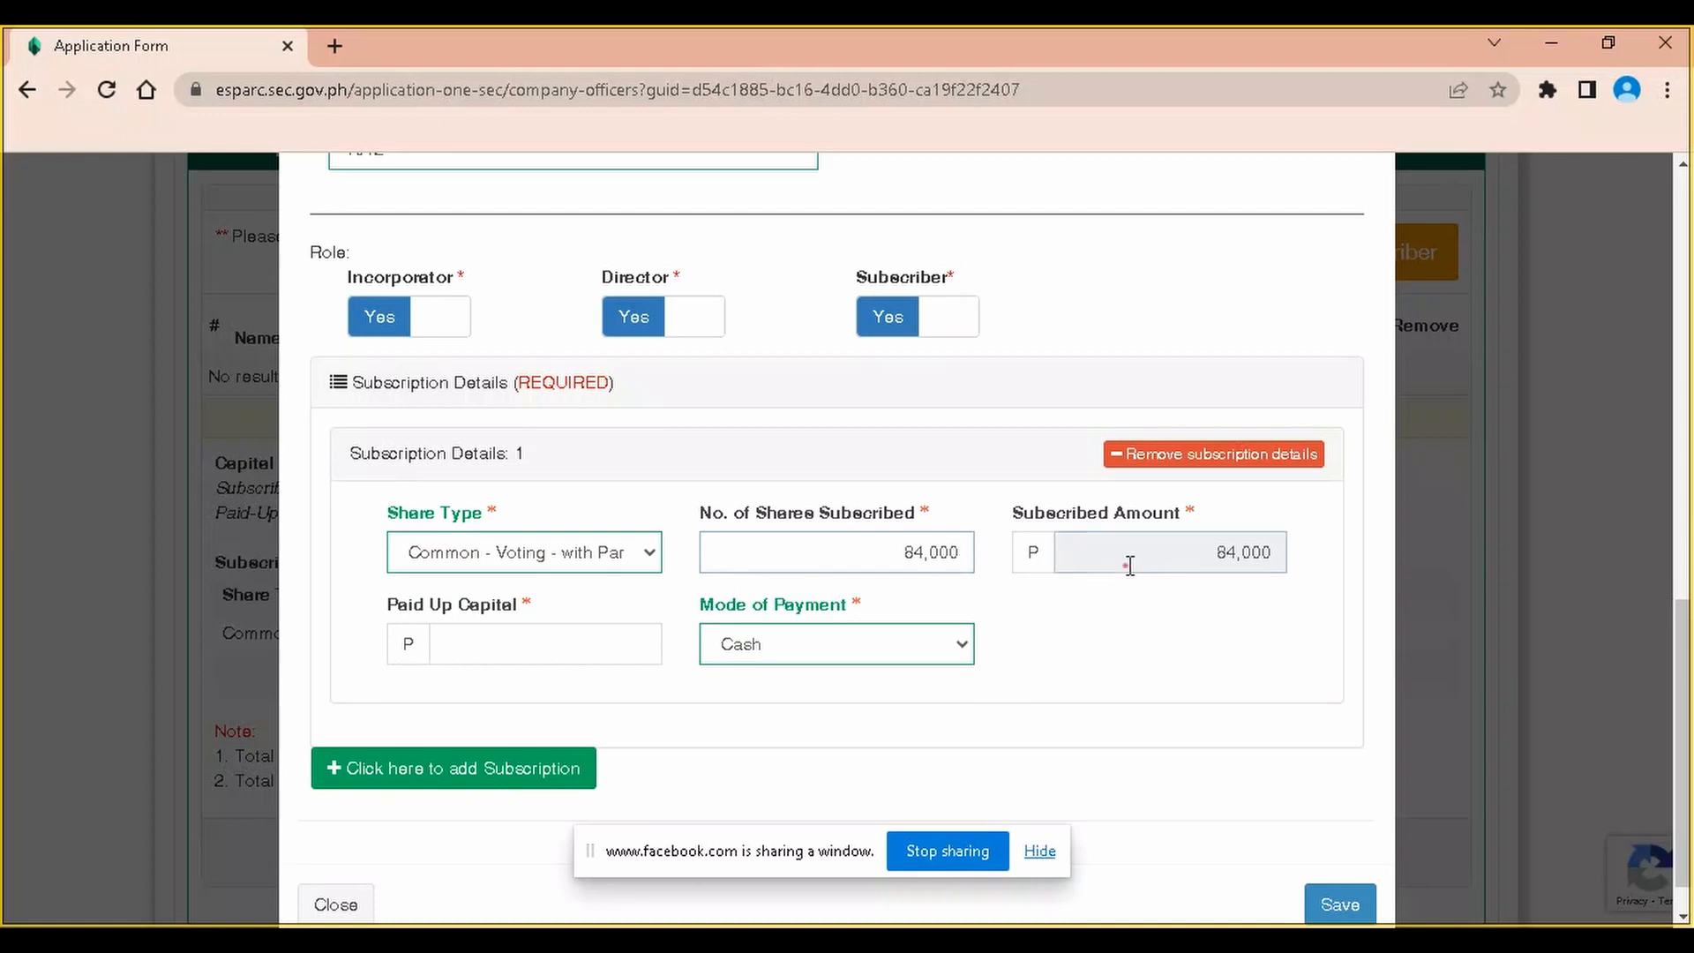
left_click(1127, 564)
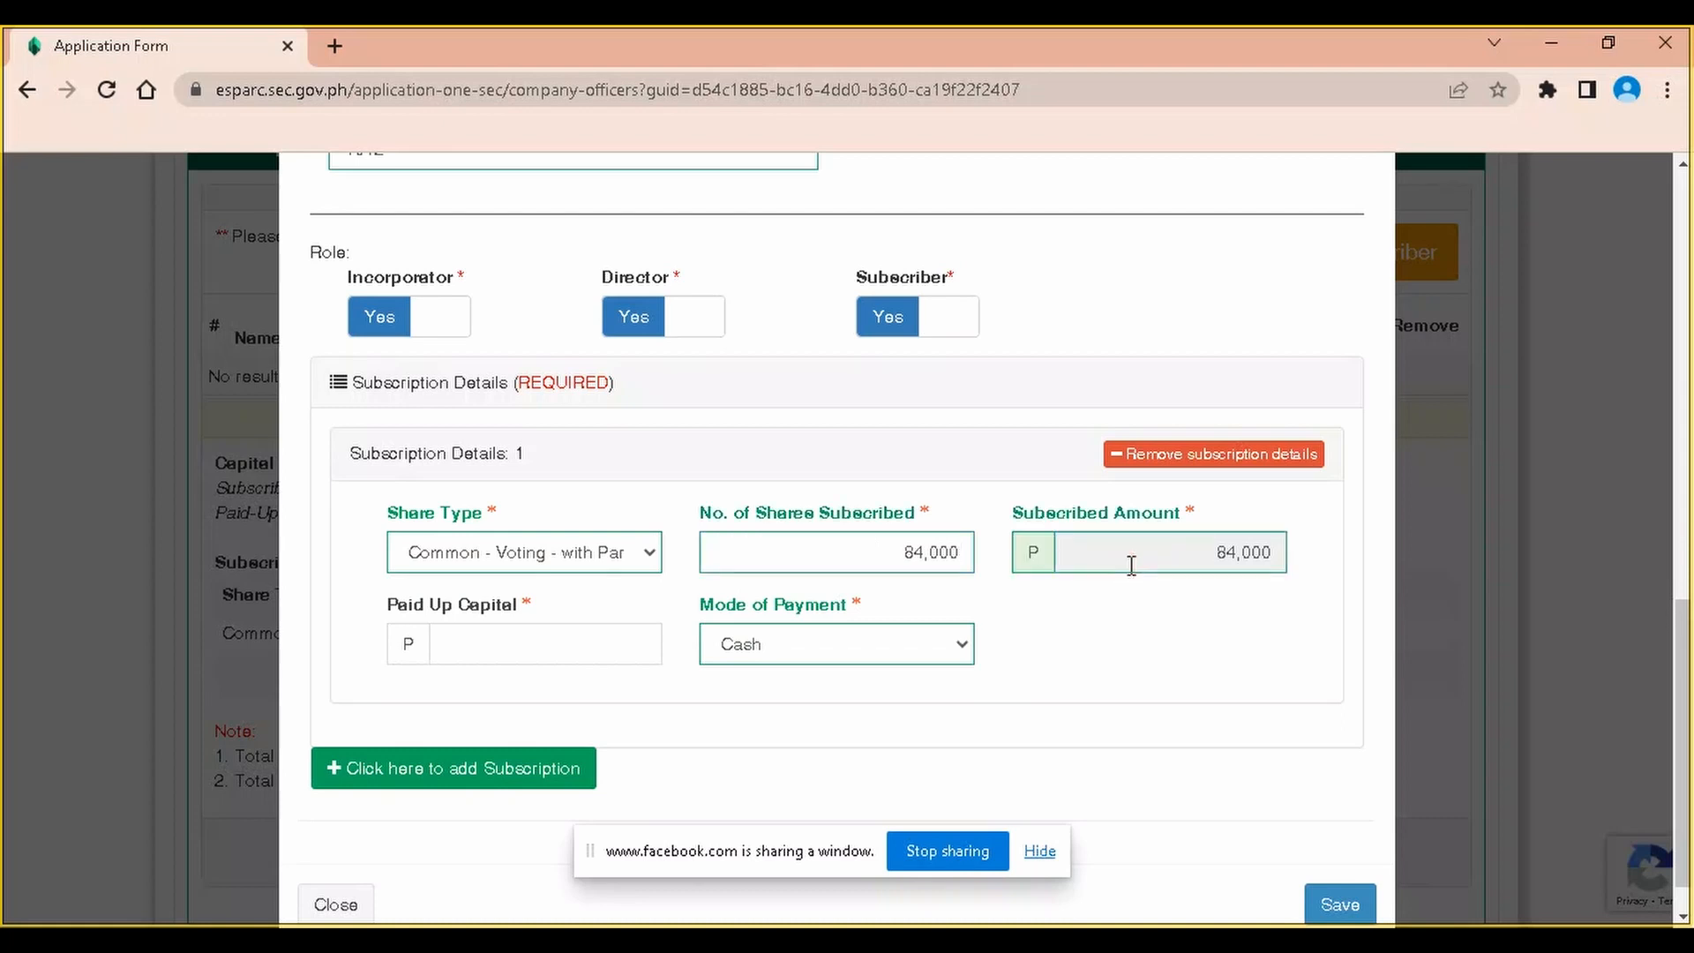
left_click(487, 638)
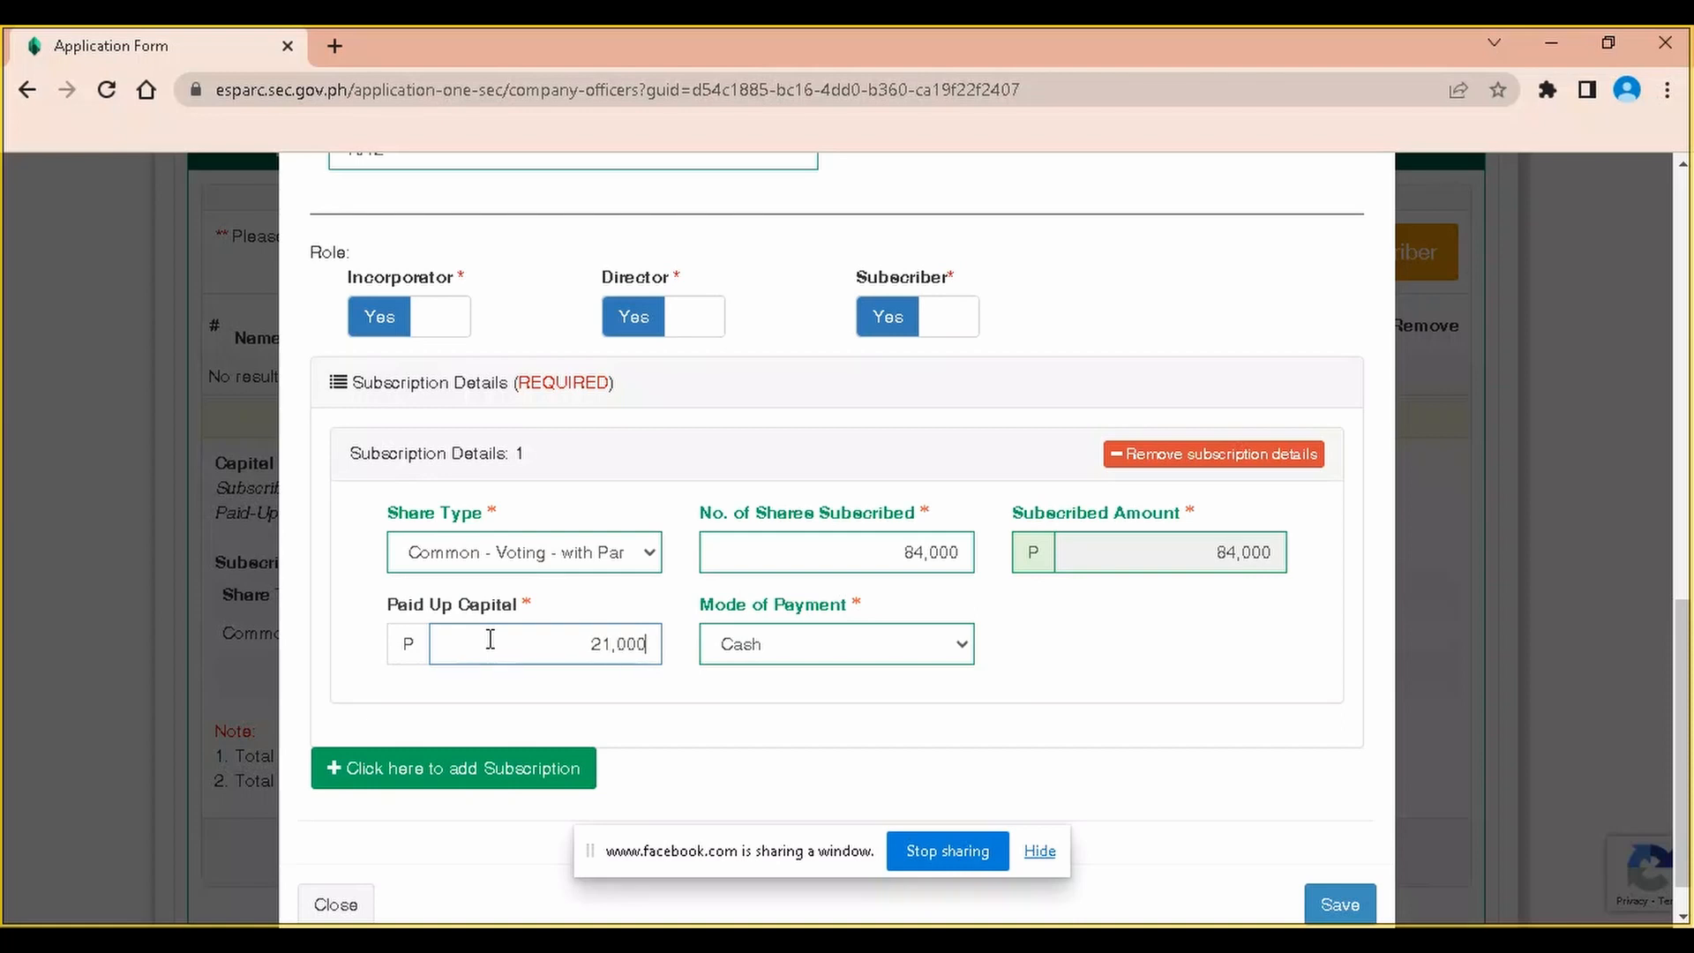
left_click(726, 716)
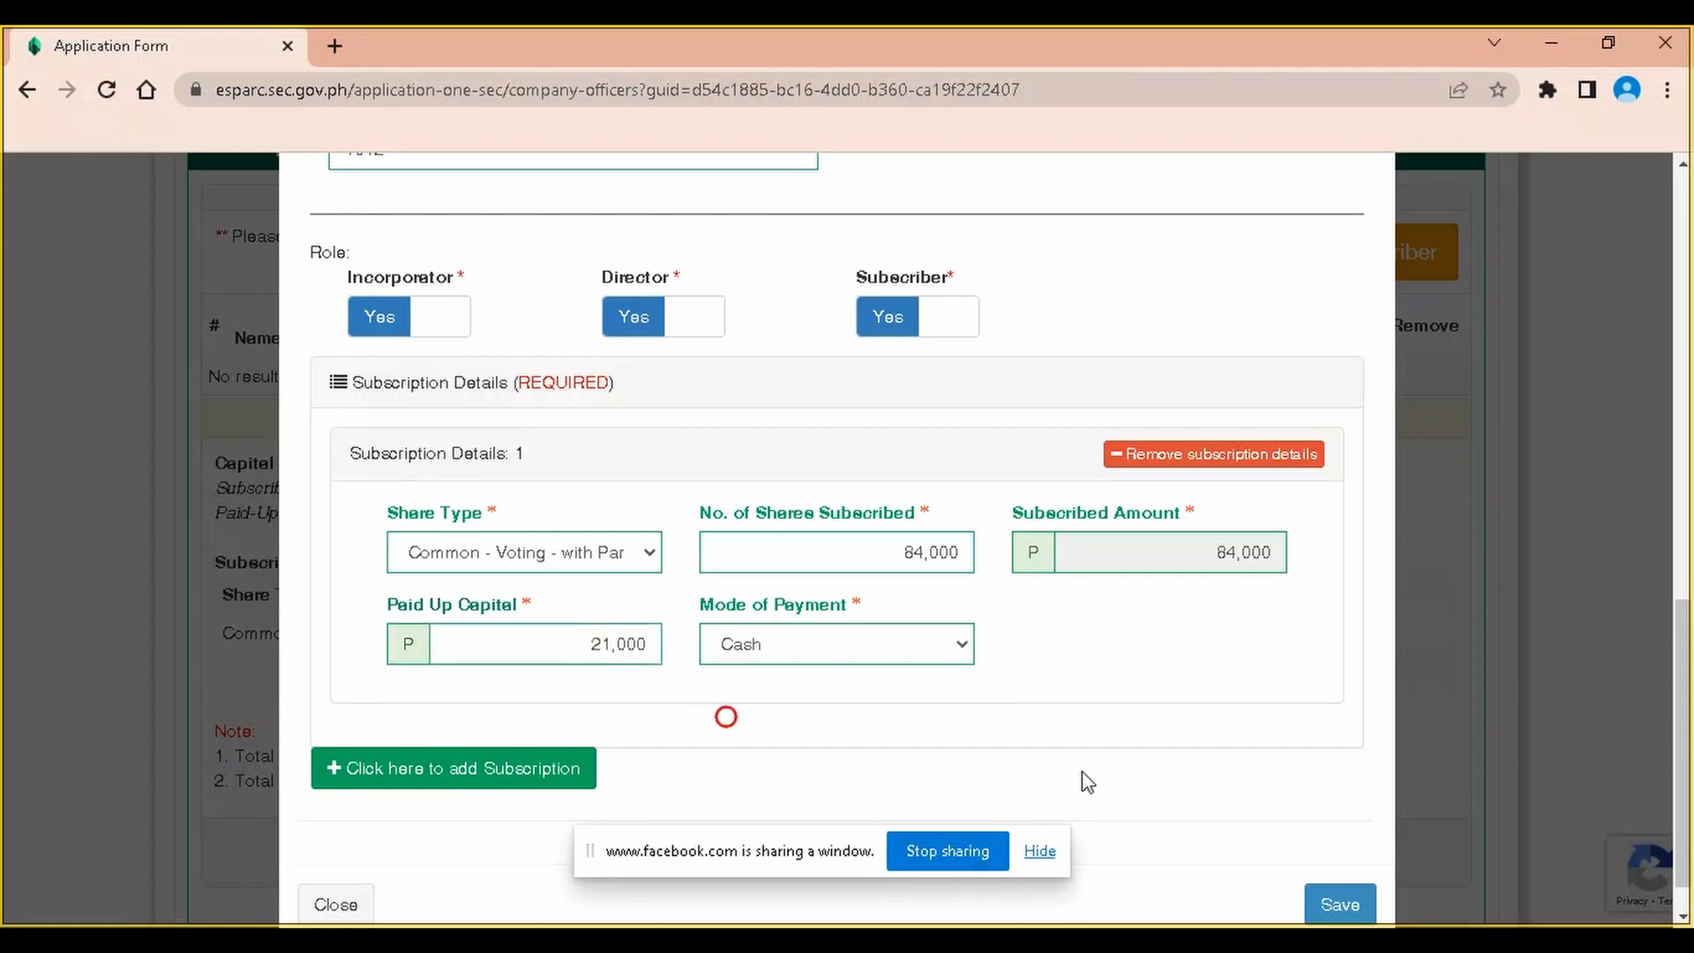
Save the officer to the Company Officers table
scroll(893, 734, "down", 1)
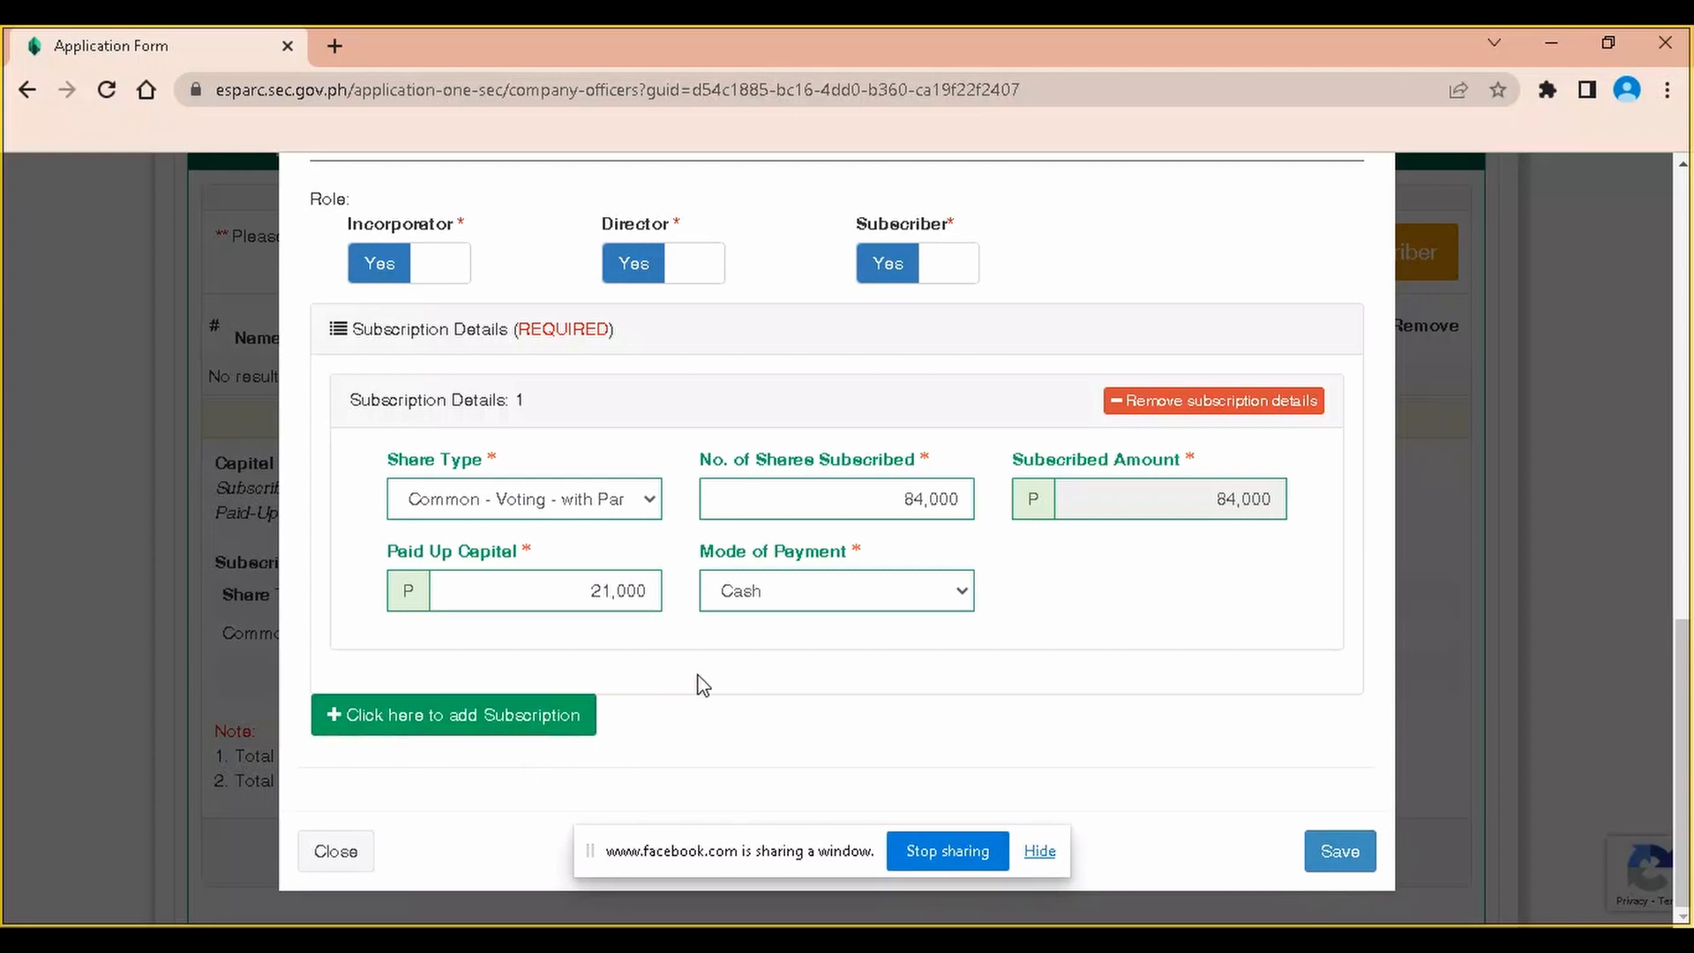
left_click(575, 718)
left_click(1029, 703)
left_click(1343, 851)
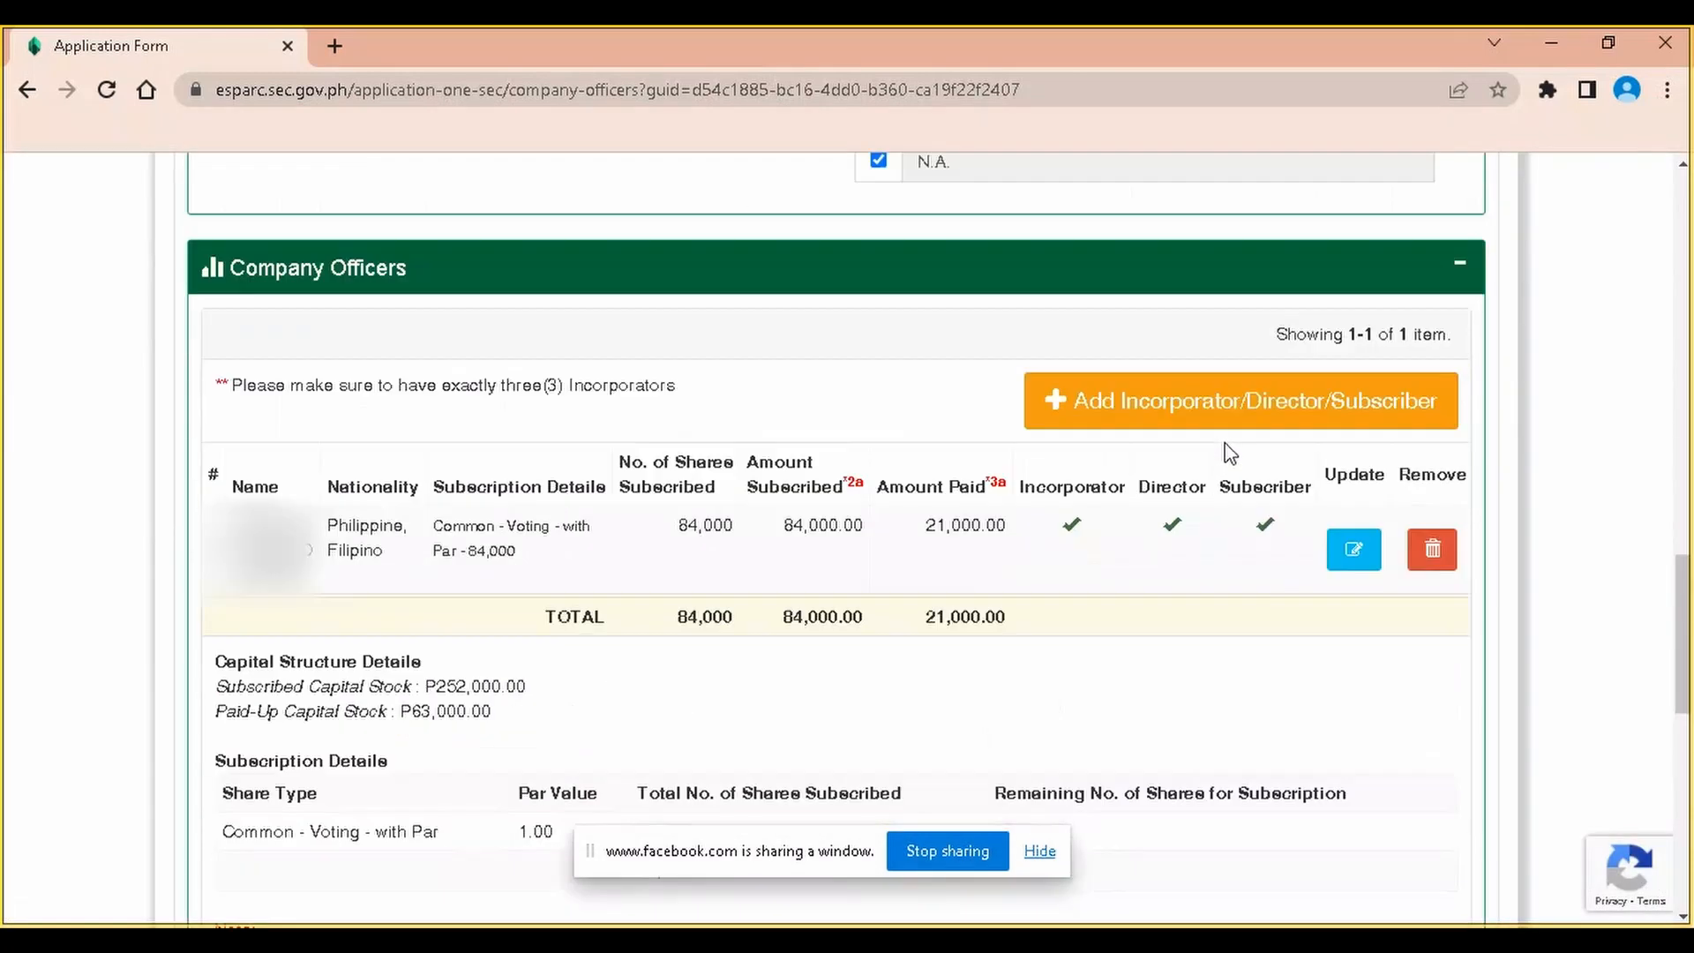
Add a new officer, enter their full name and pick the birthdate in the calendar
left_click(1197, 411)
left_click(431, 402)
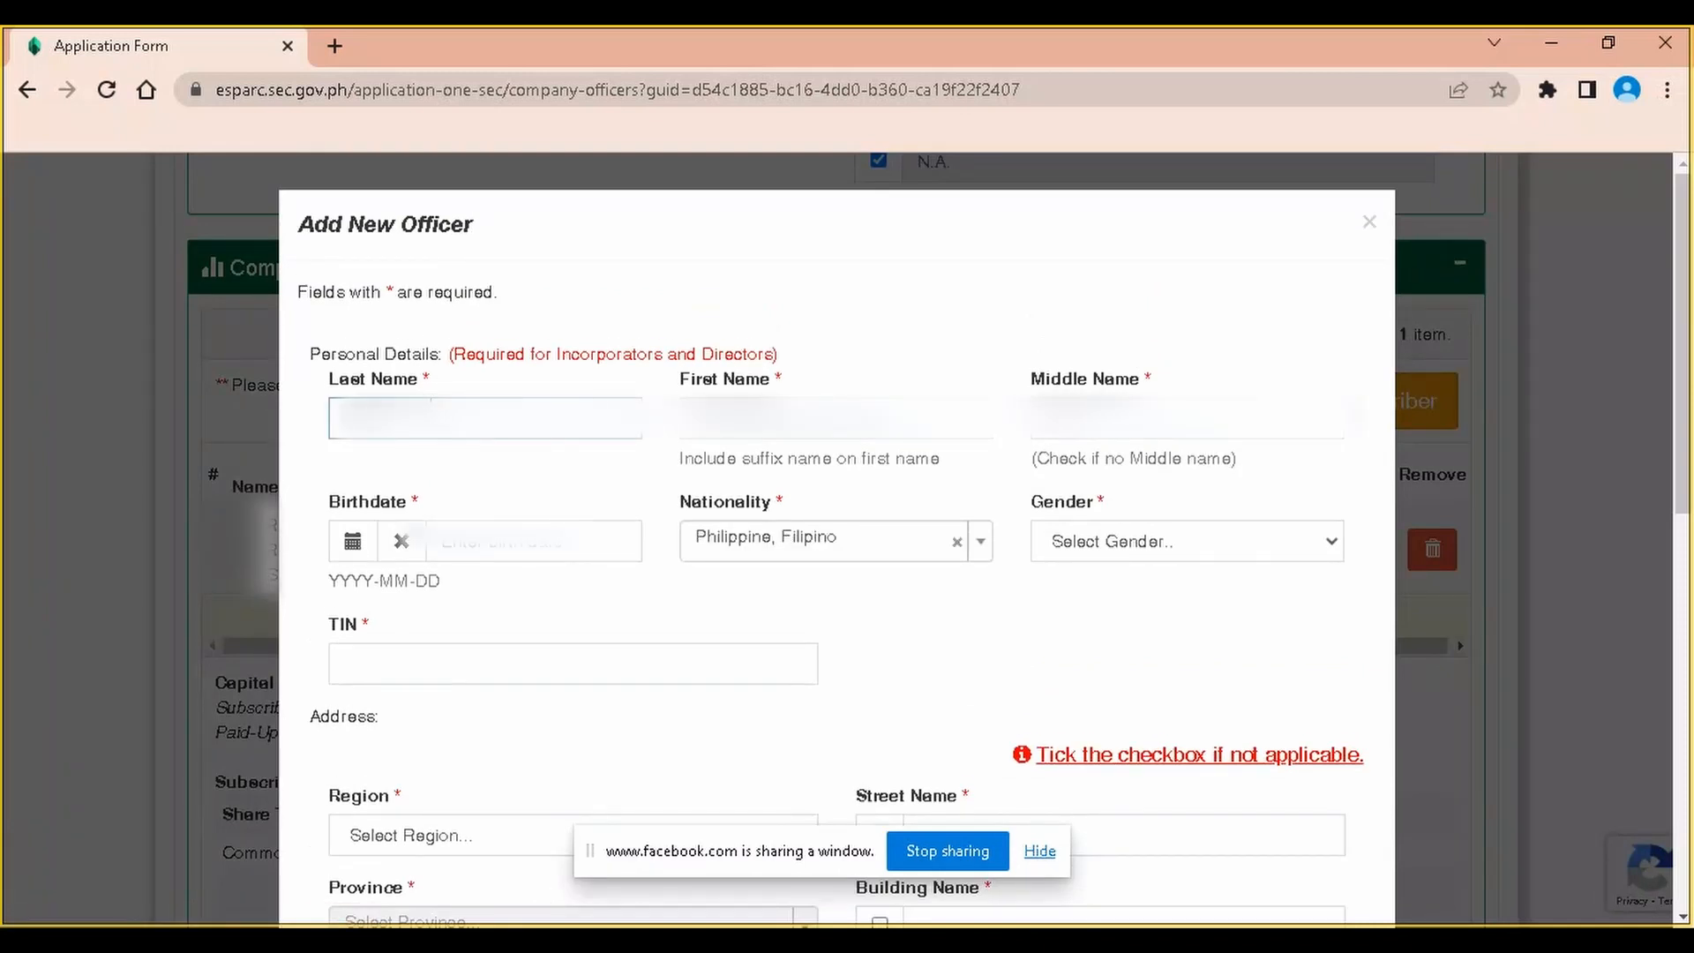
key("Tab")
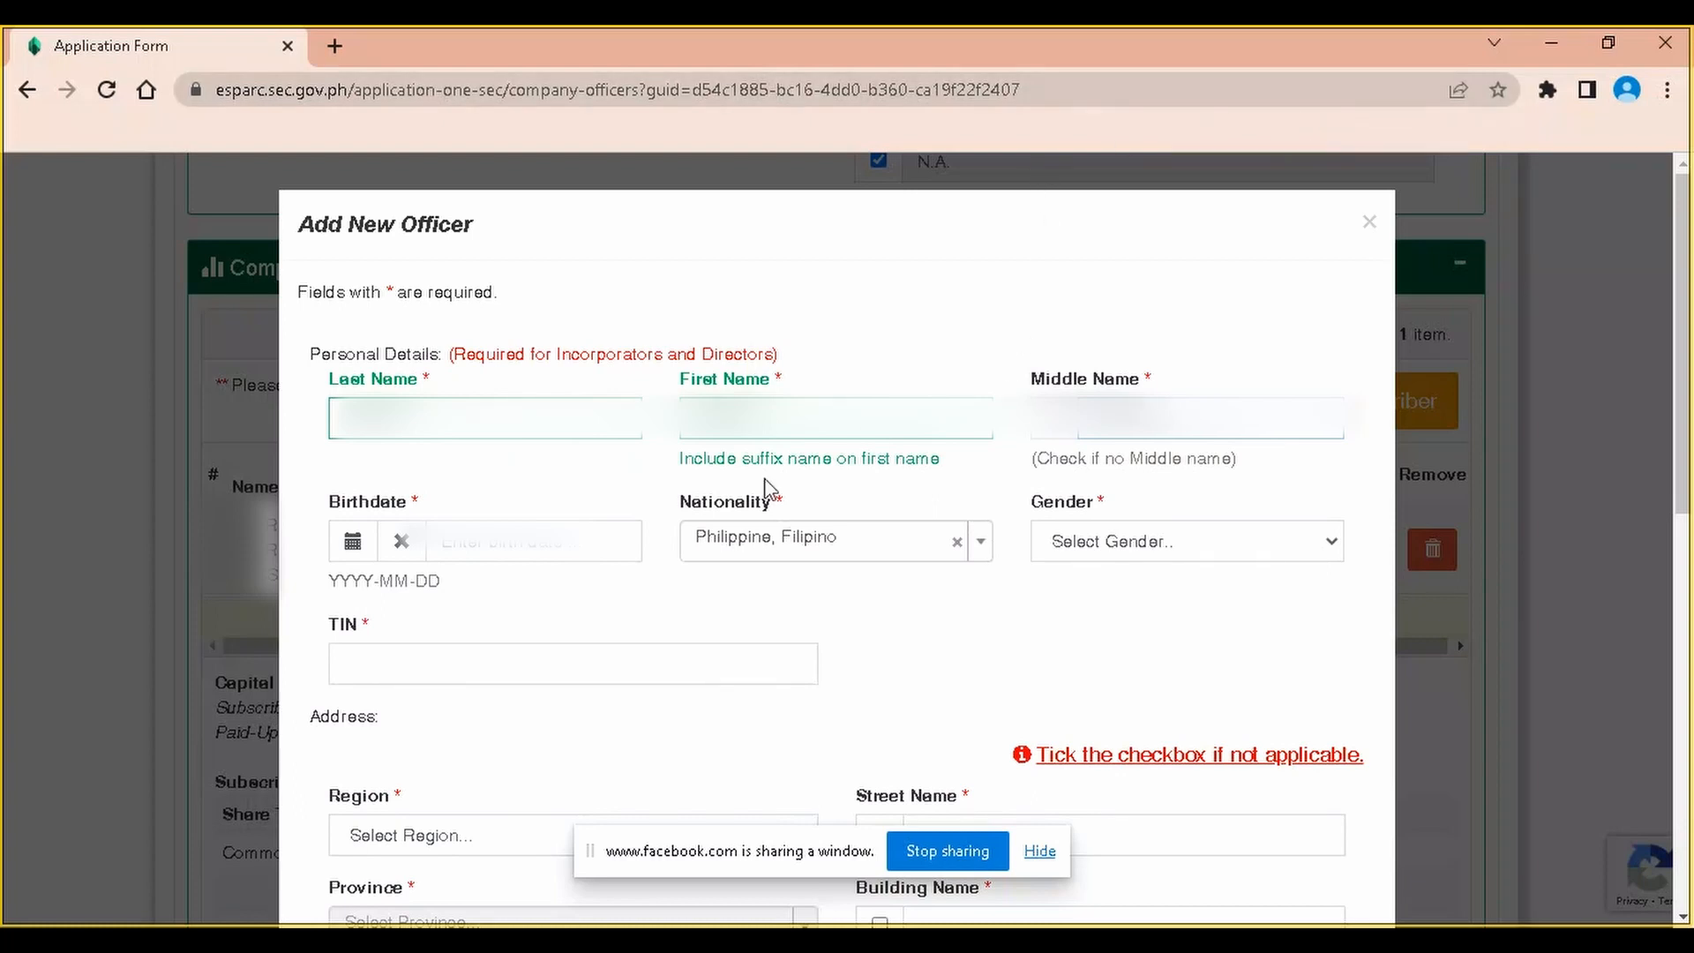
left_click(547, 549)
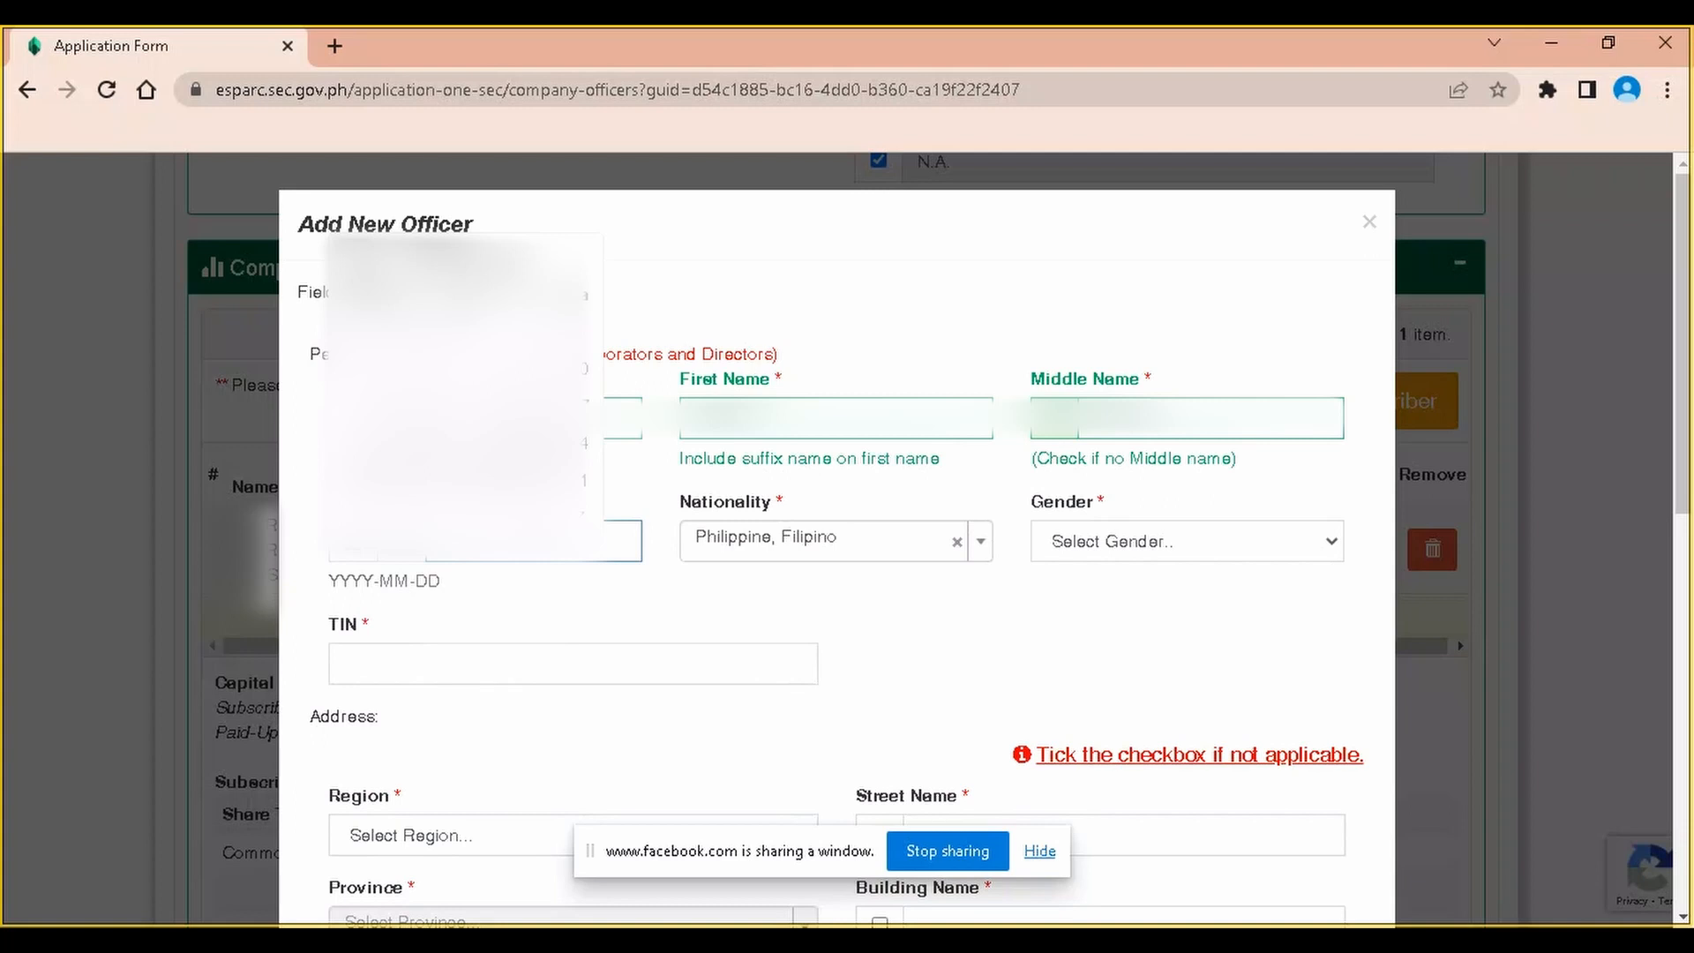
left_click(463, 259)
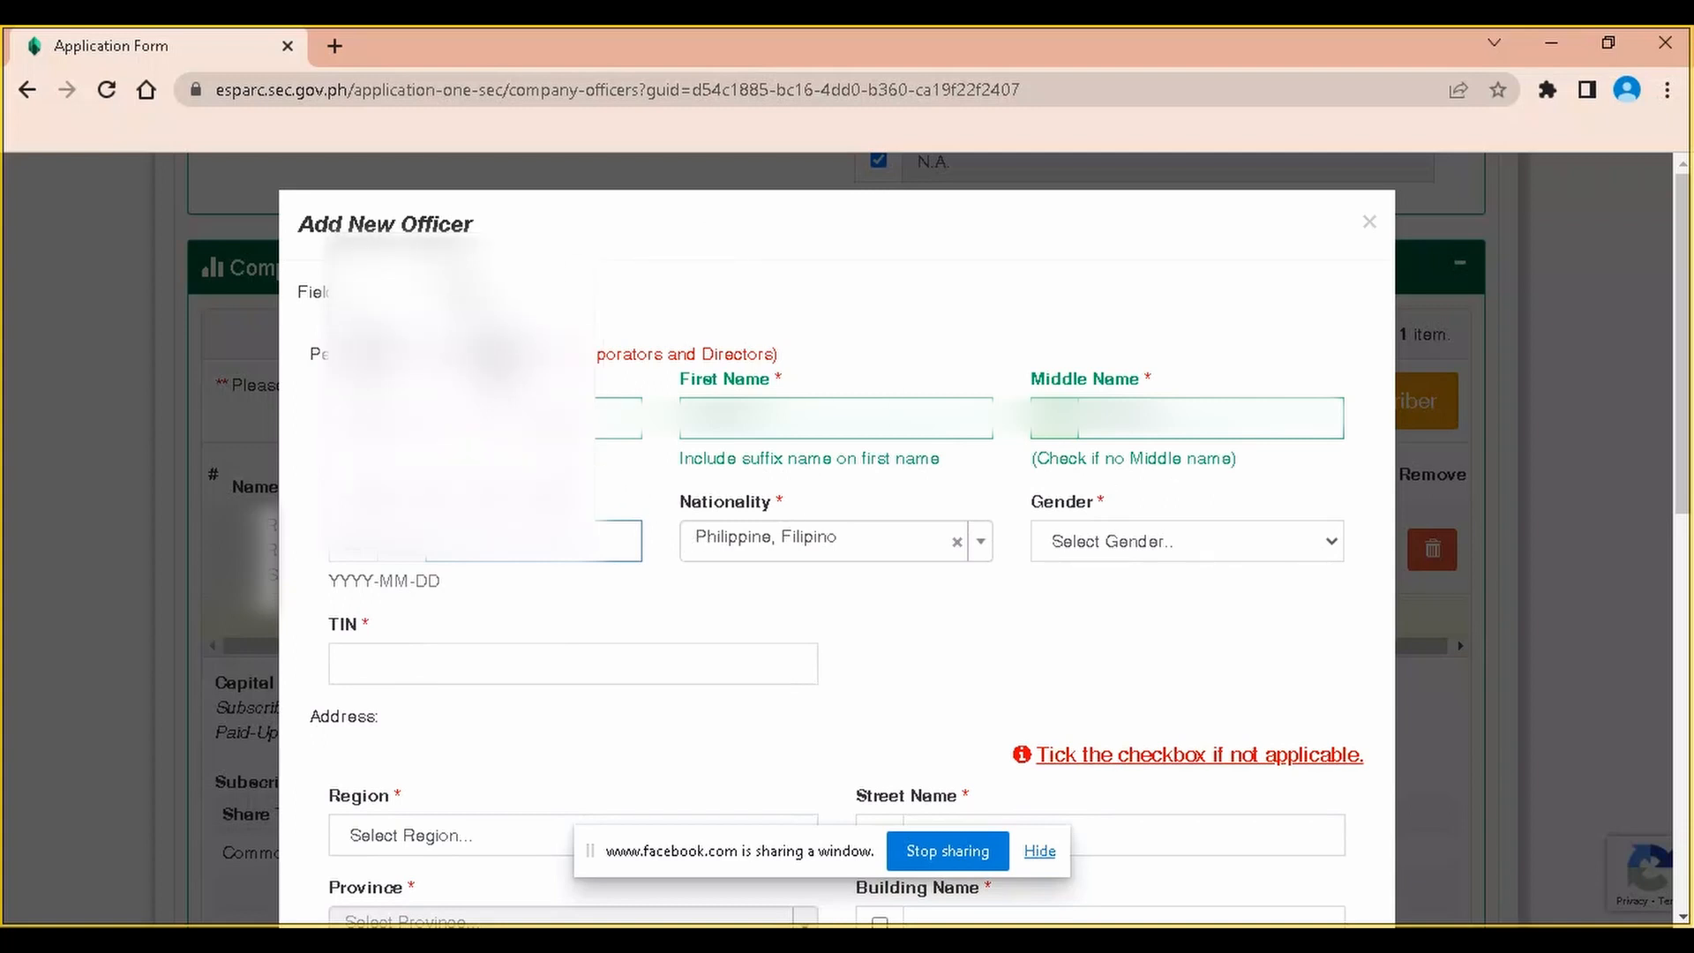
left_click(501, 354)
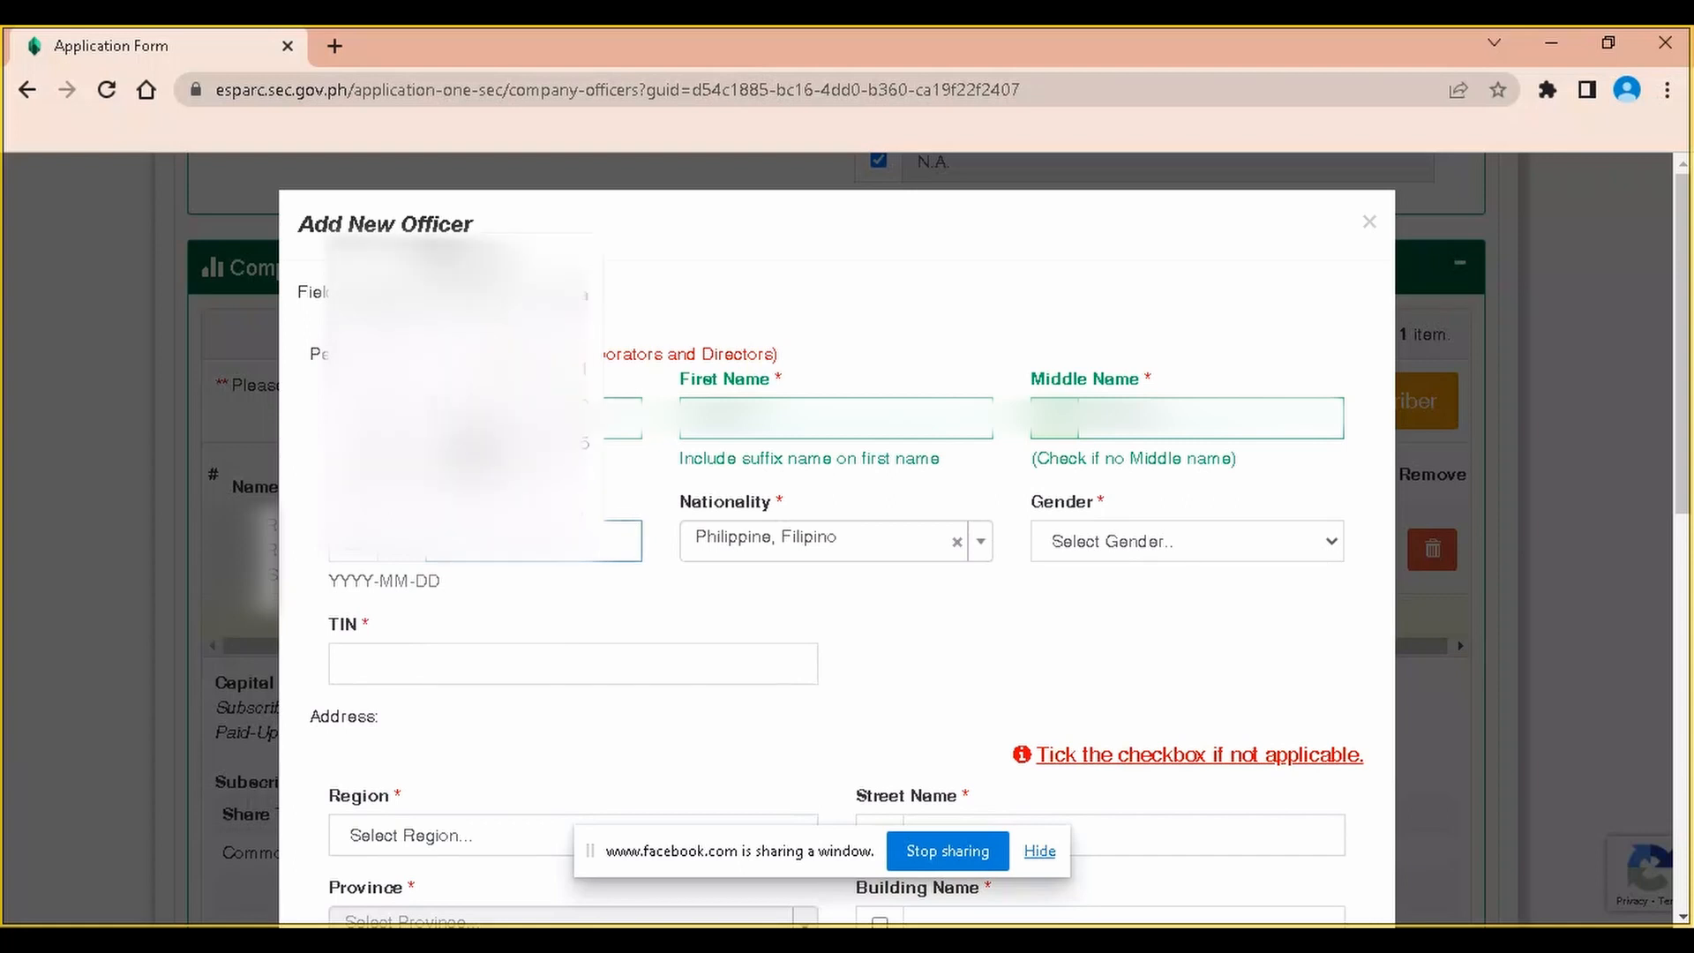
left_click(547, 375)
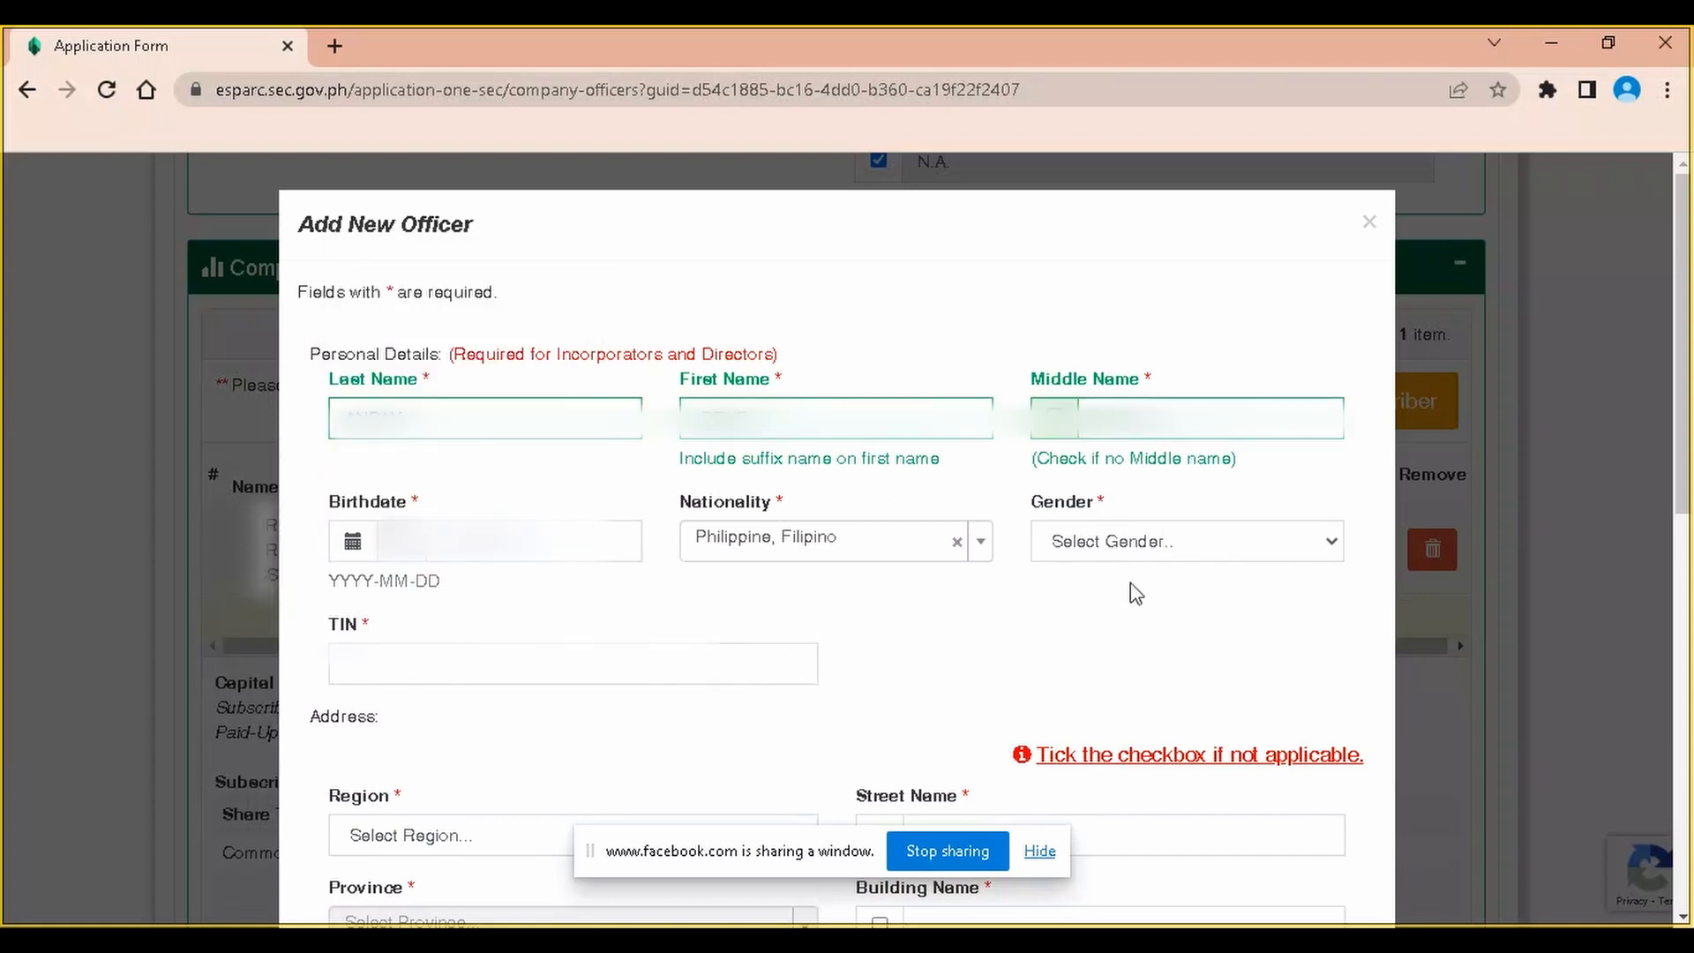
Set the officer's gender to Female and enter their TIN
left_click(1186, 542)
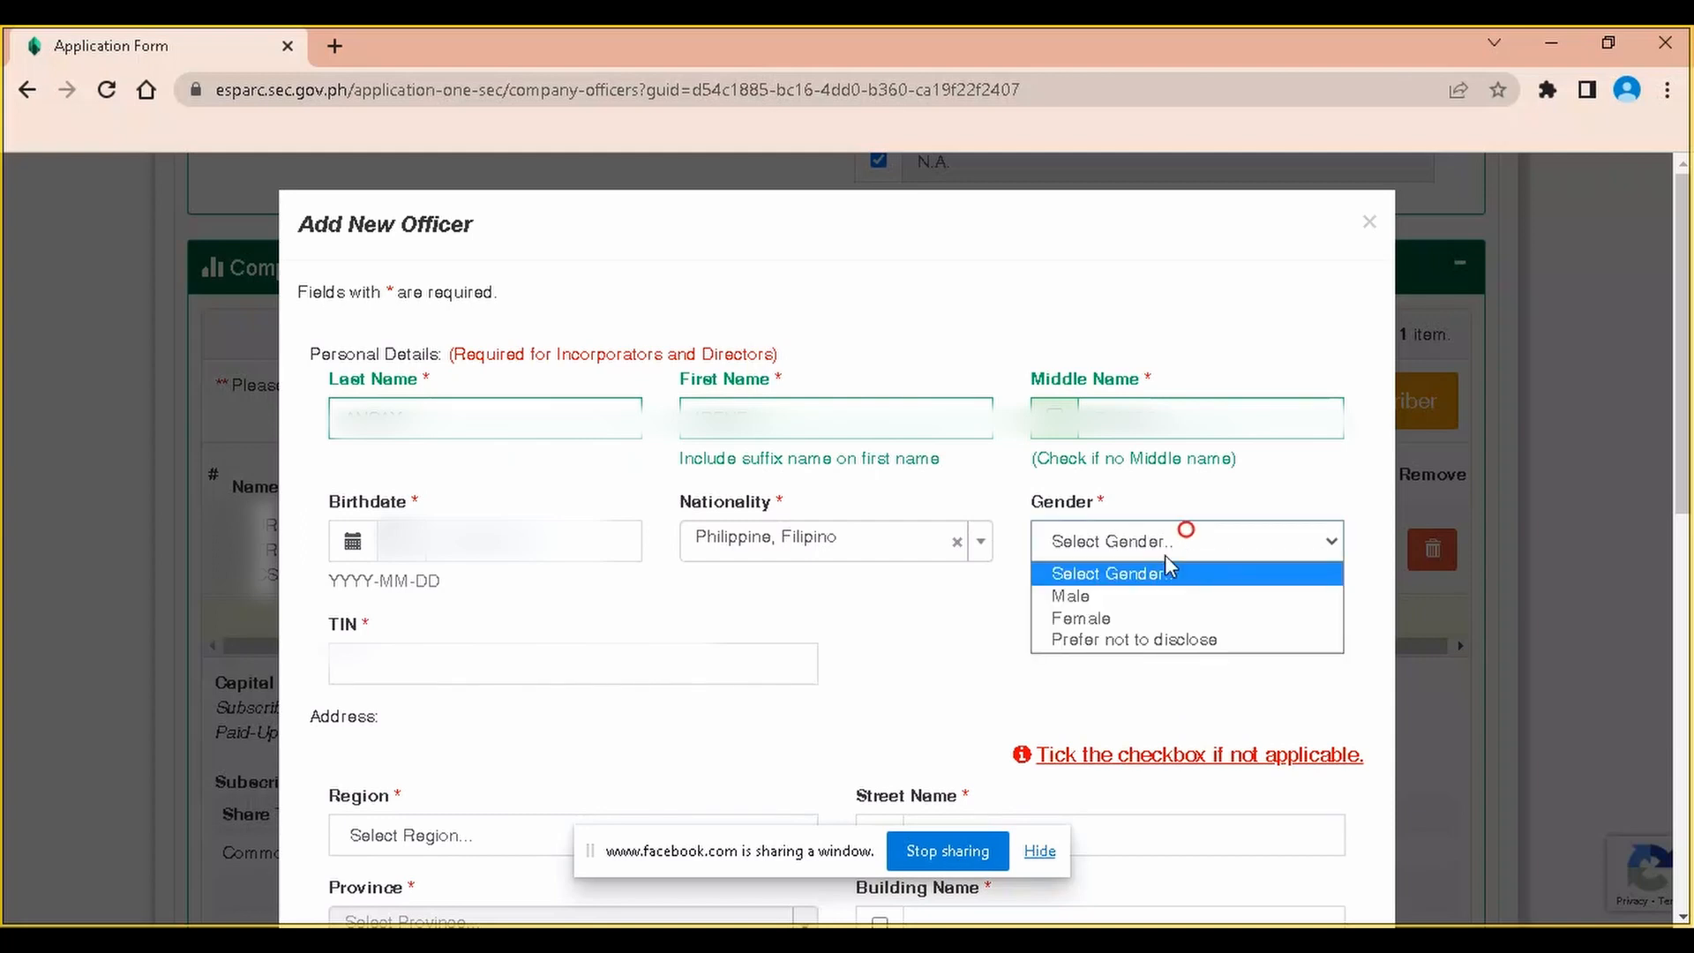
left_click(1153, 619)
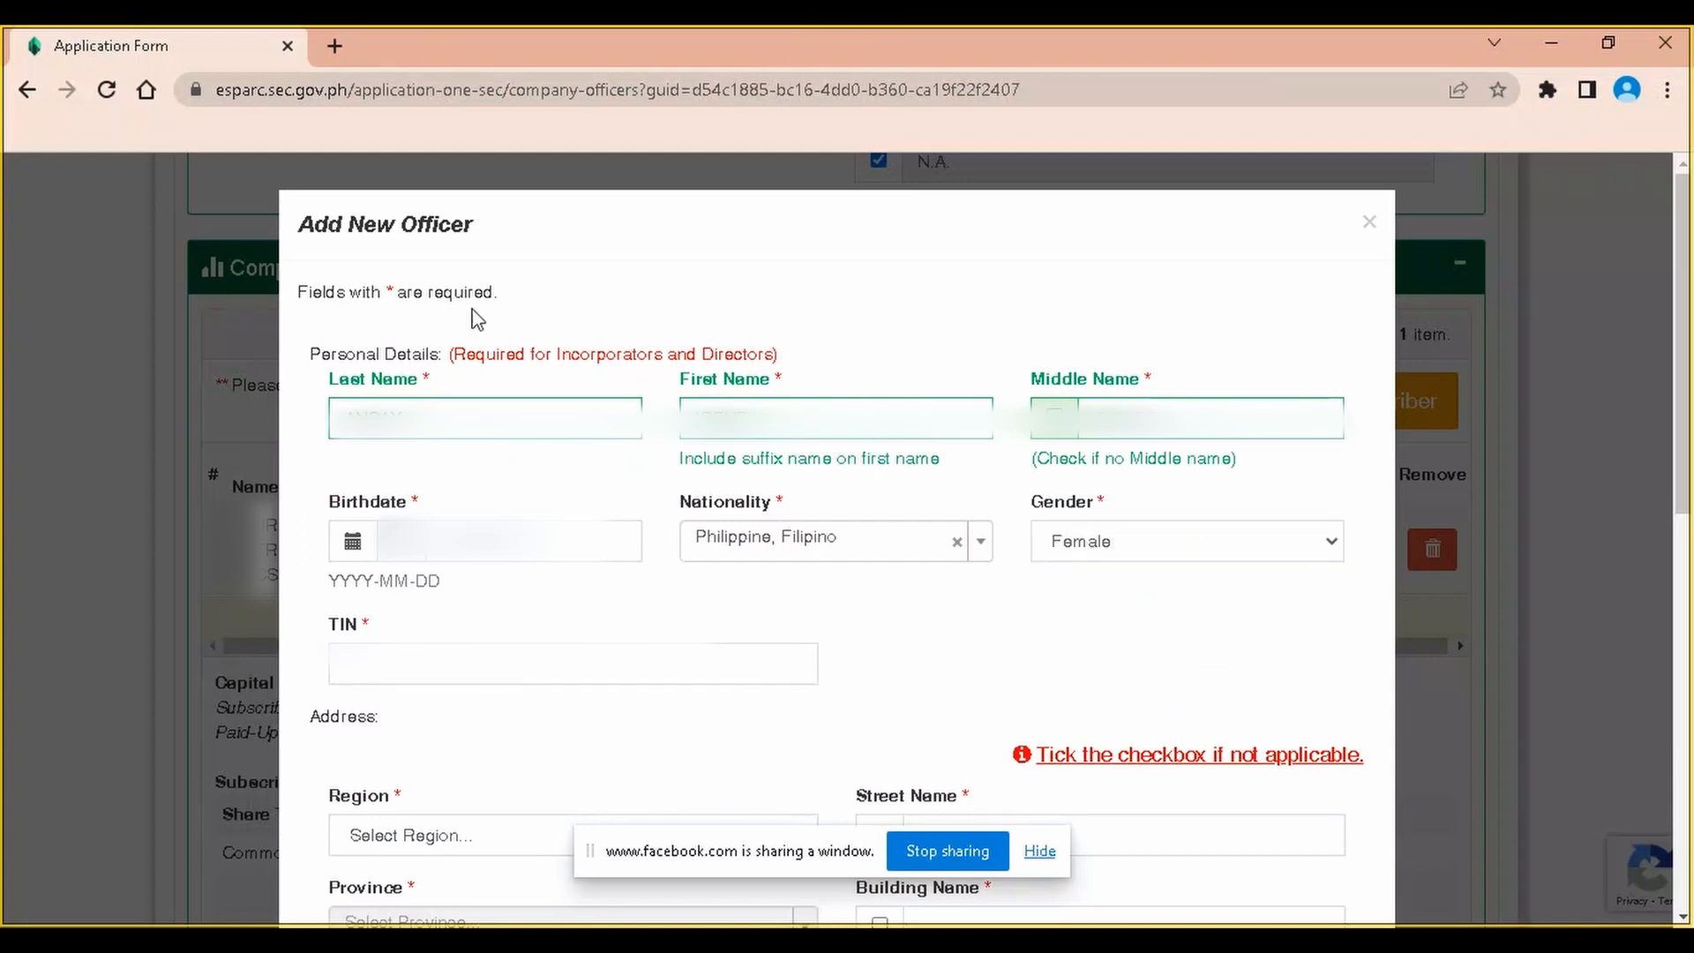
left_click(448, 680)
left_click(418, 668)
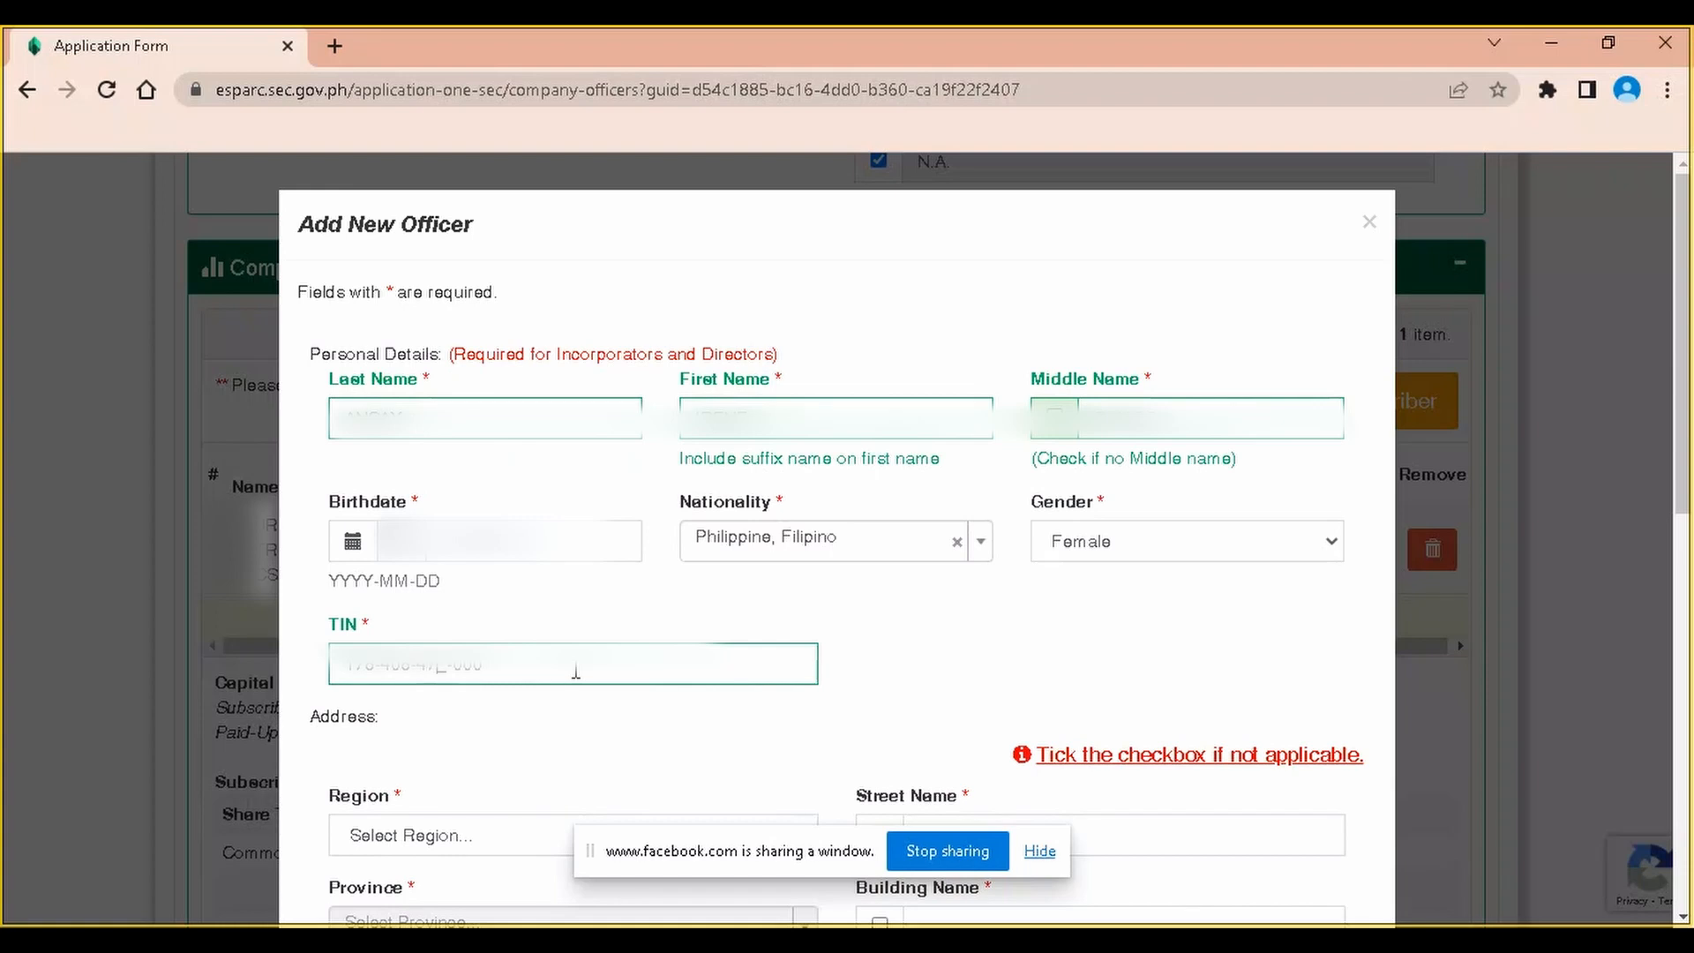
scroll(575, 672, "down", 2)
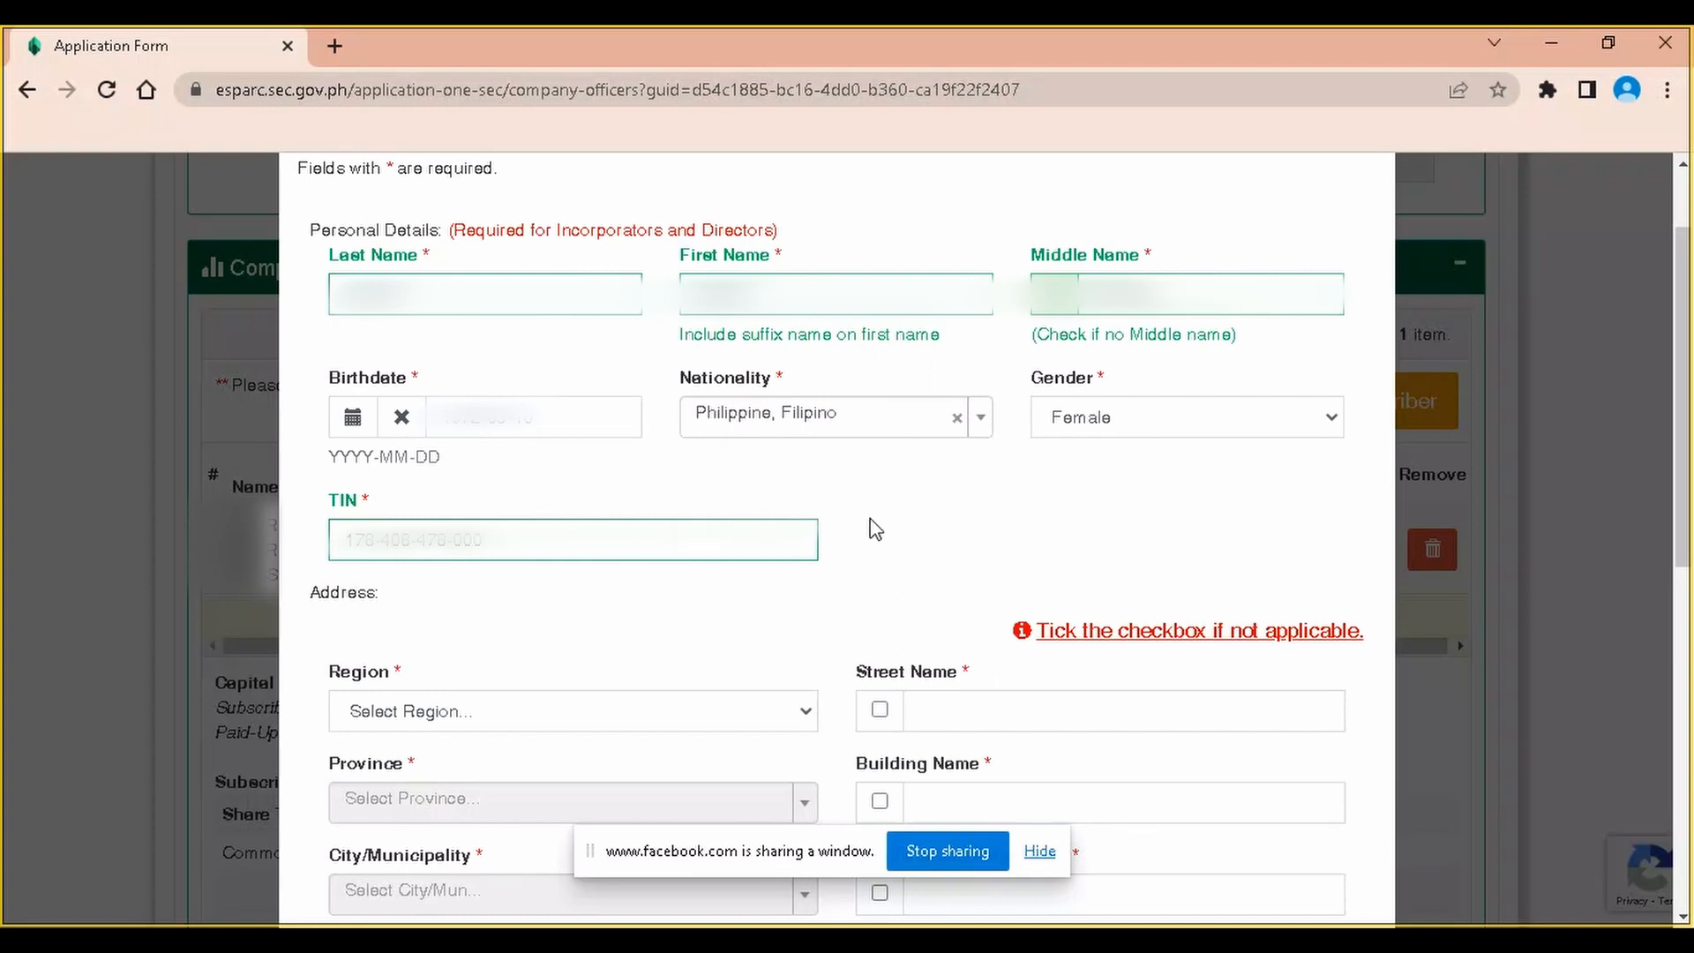
Select the region, Laguna province, Cavinti municipality and Poblacion barangay for the address
scroll(847, 538, "down", 1)
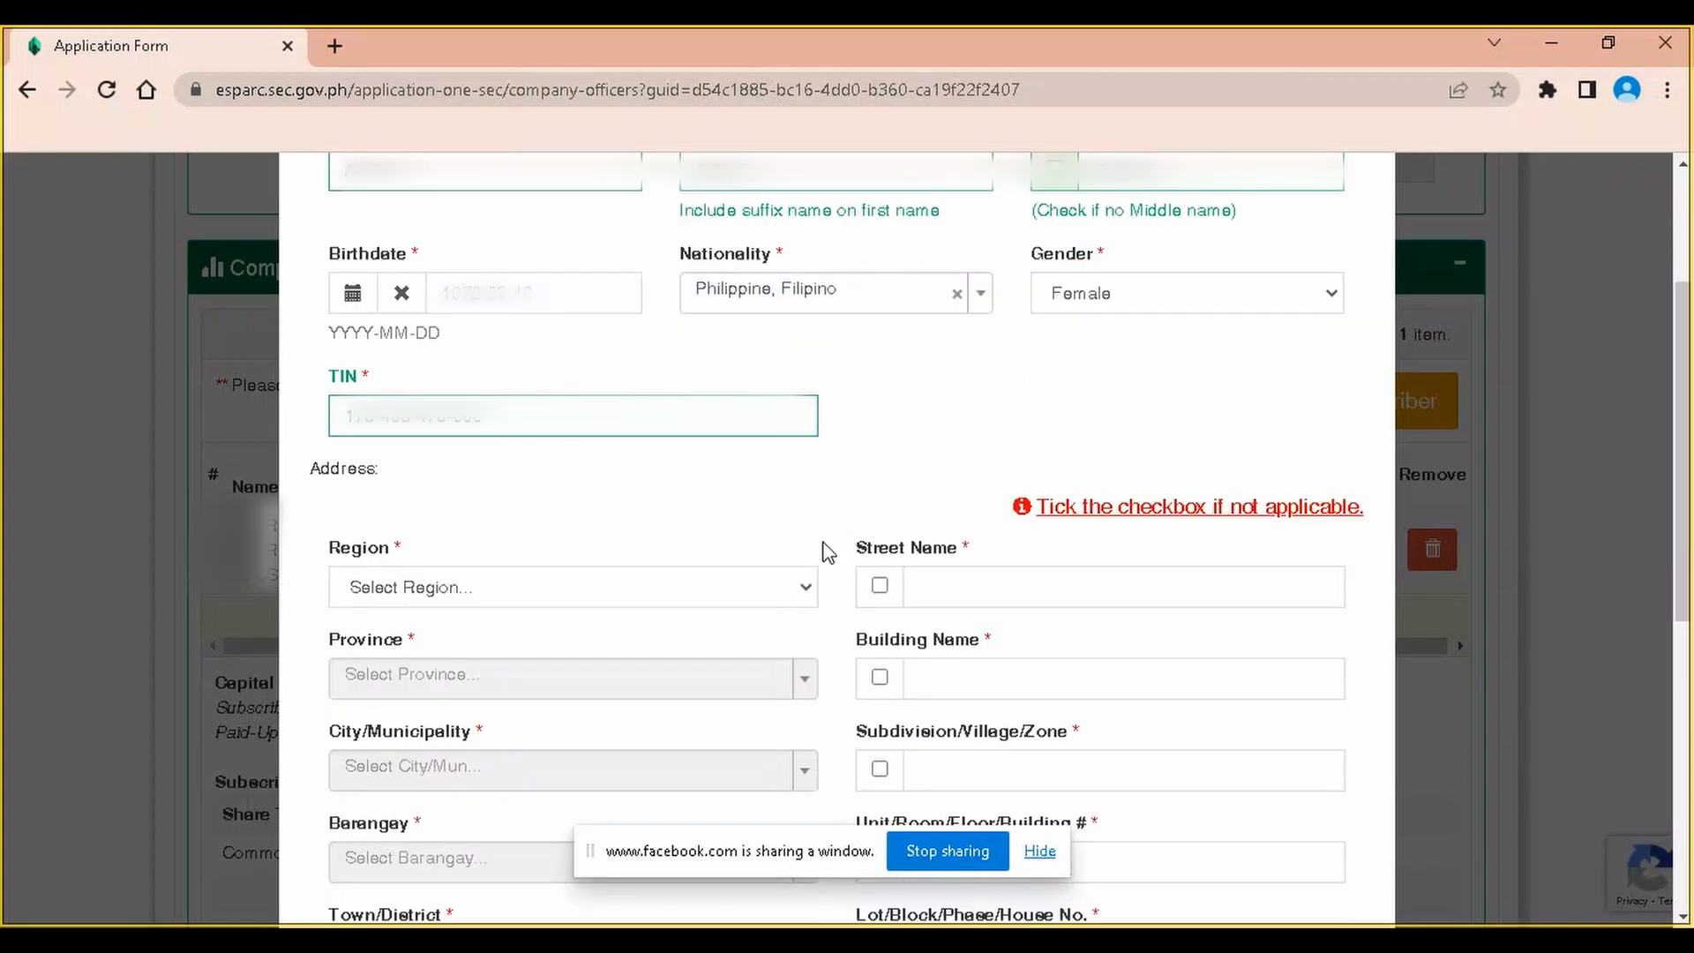
left_click(508, 589)
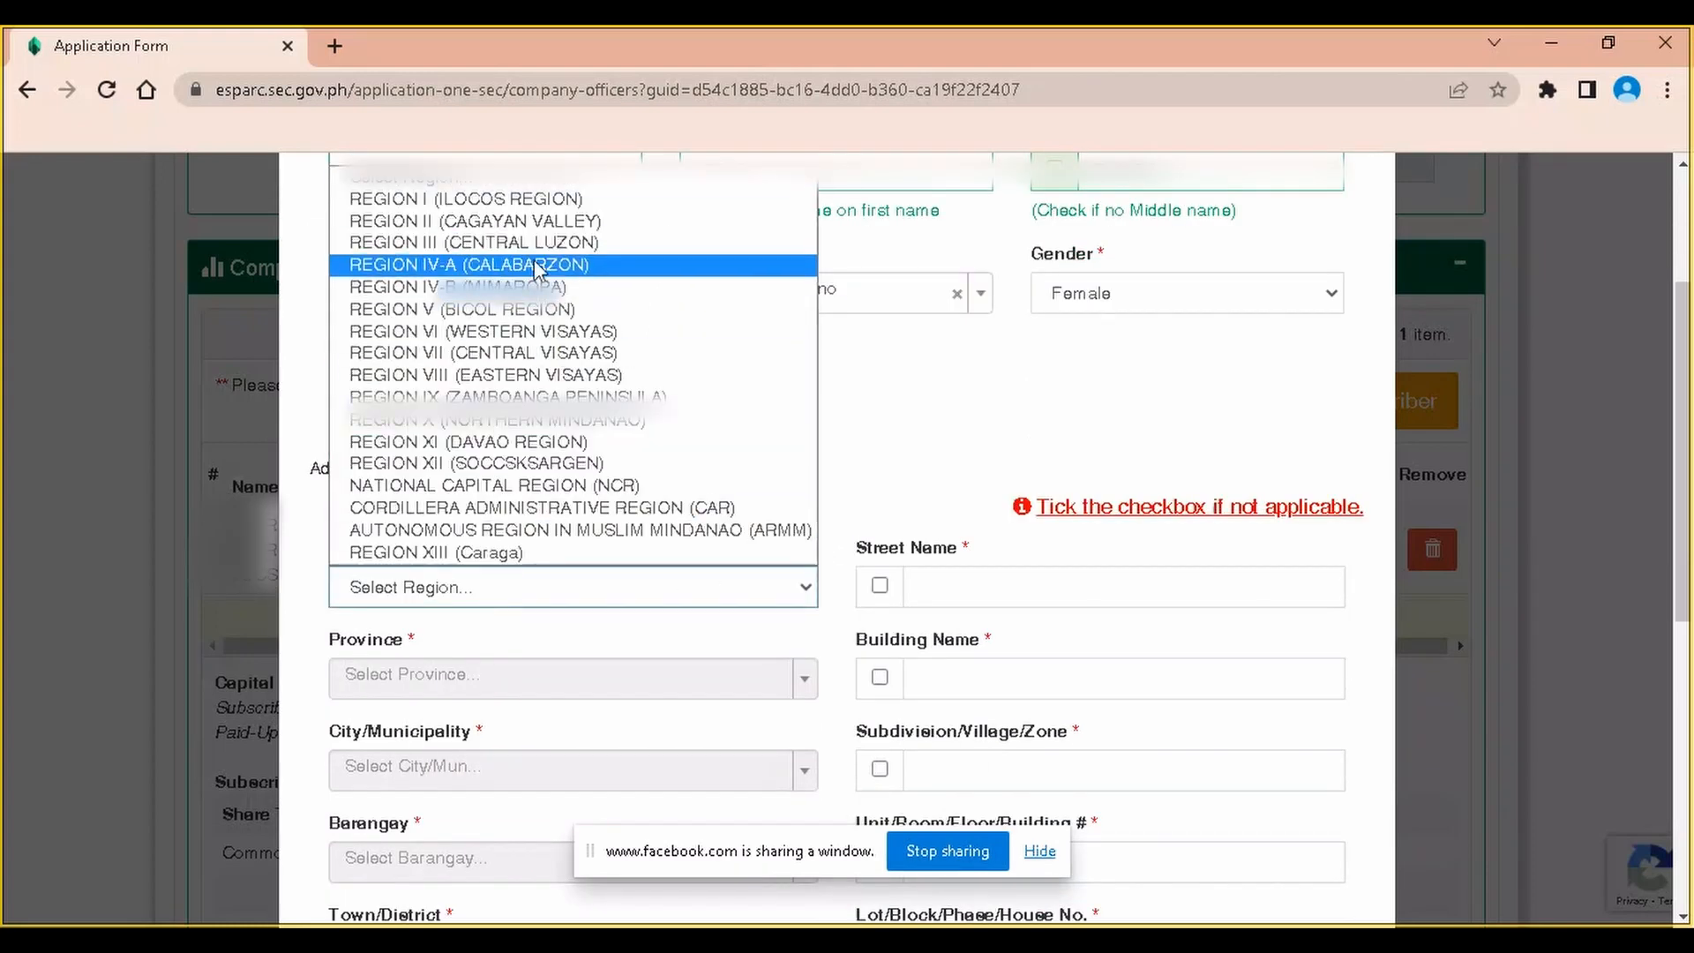
left_click(534, 264)
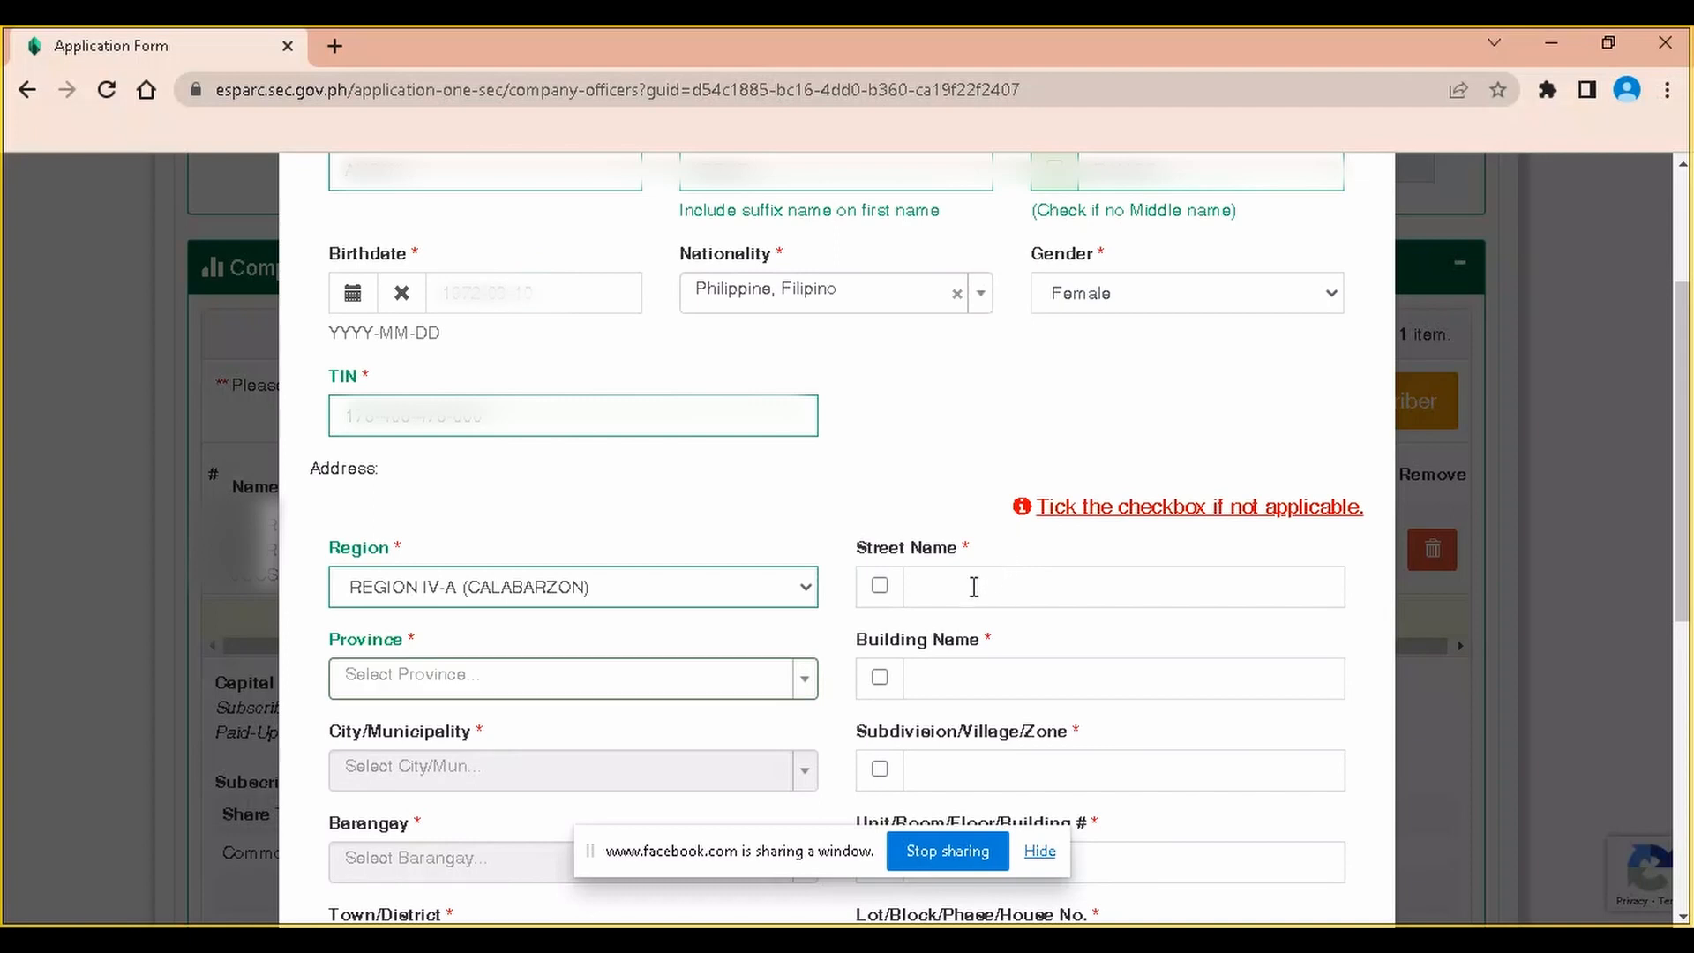
left_click(543, 677)
left_click(485, 557)
left_click(512, 771)
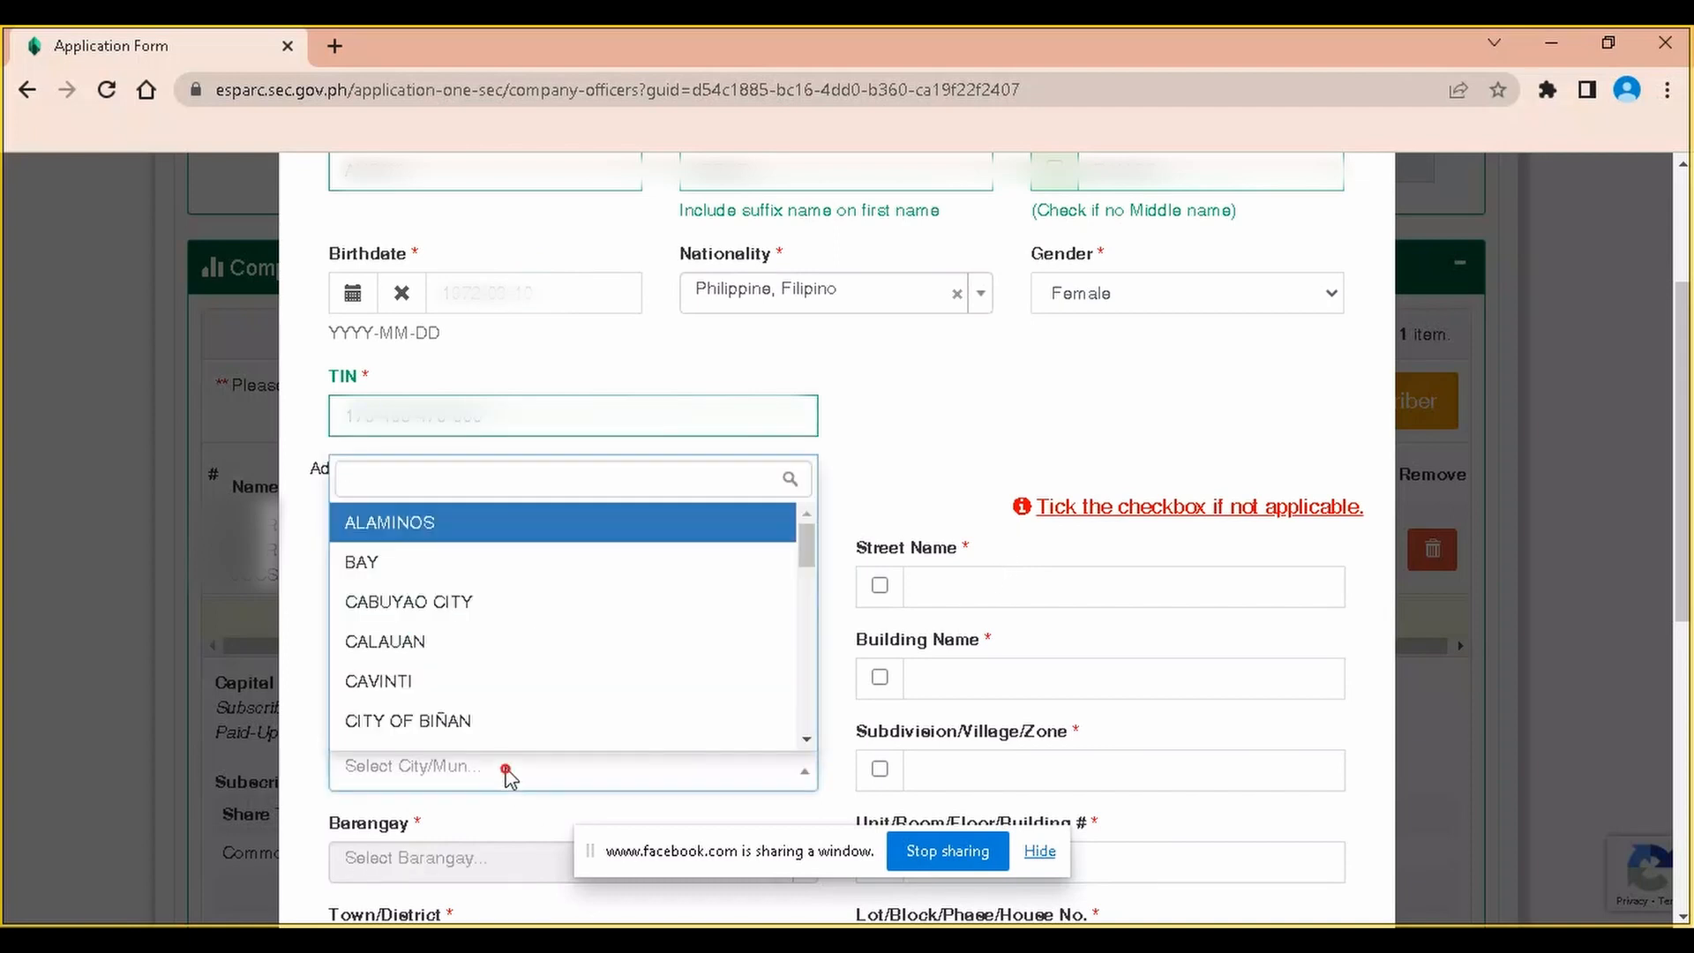
left_click(527, 691)
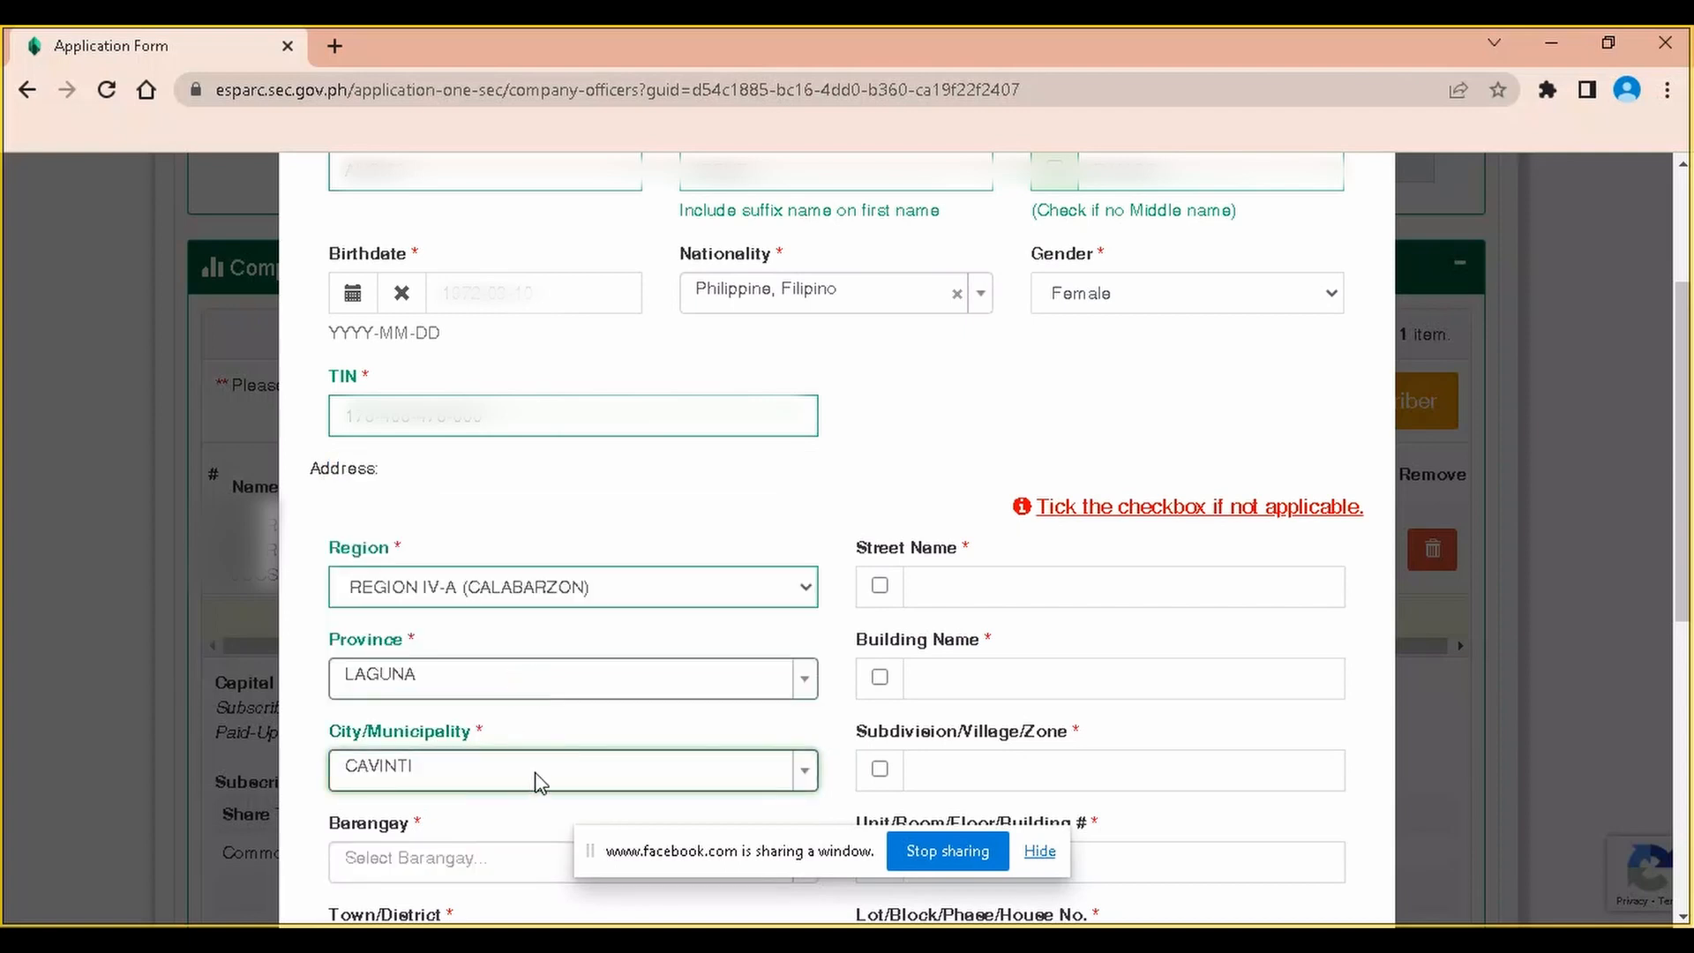
scroll(540, 775, "down", 1)
left_click(510, 757)
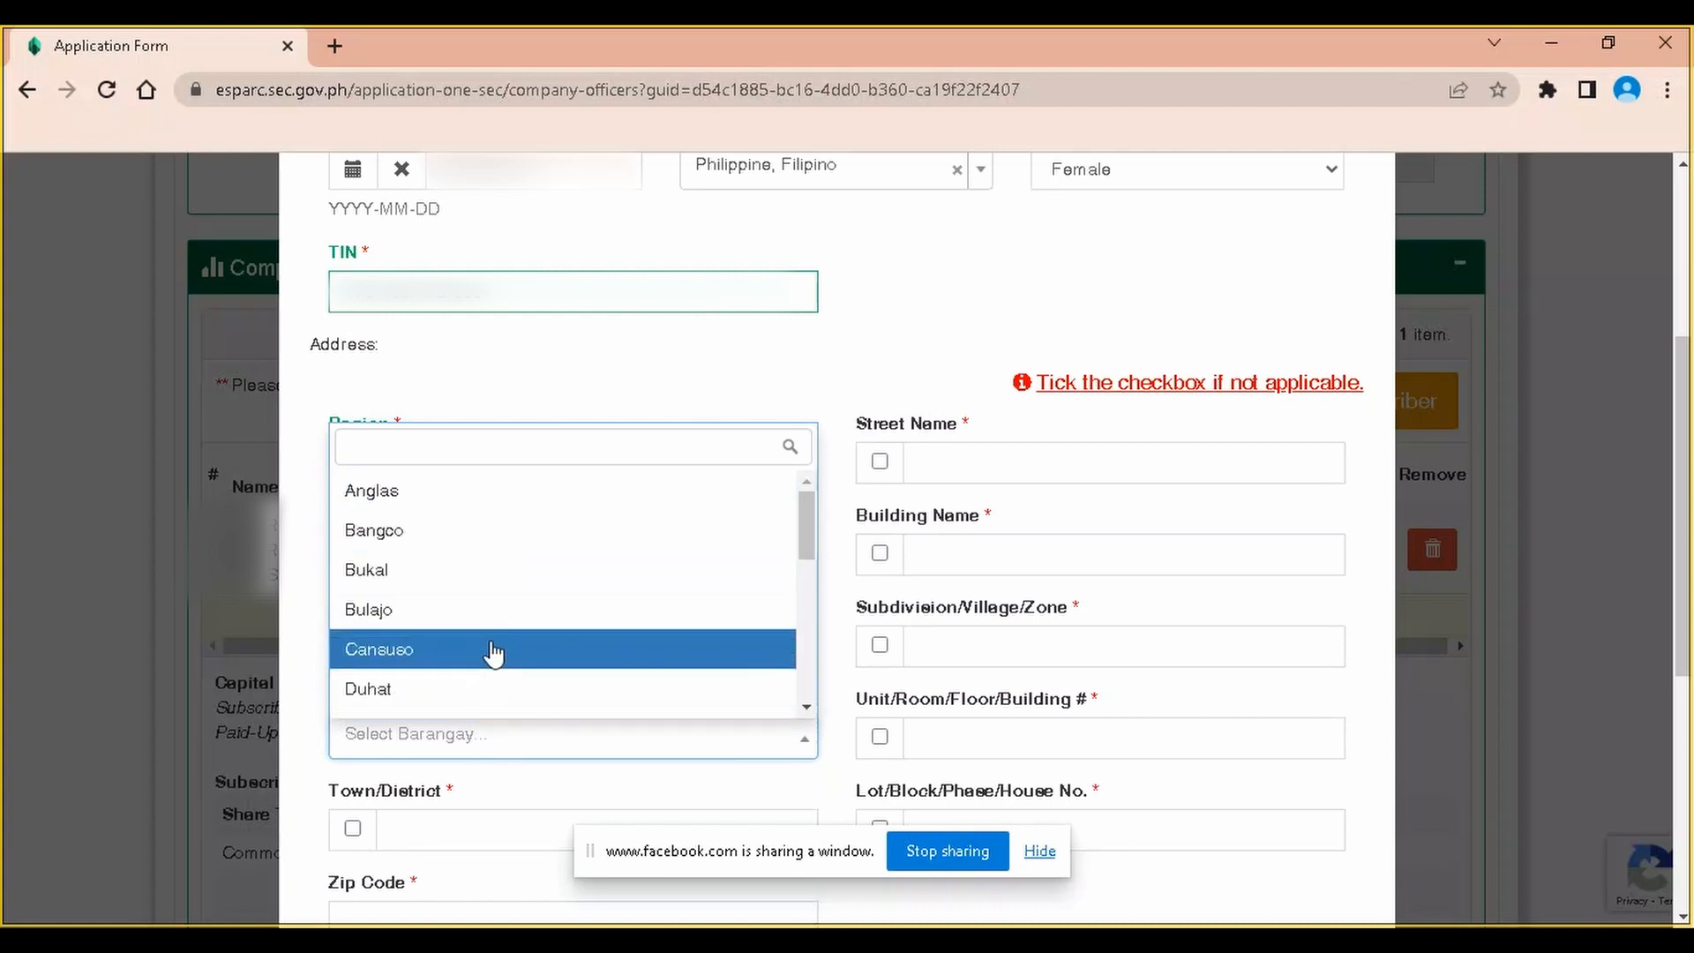
scroll(491, 658, "down", 3)
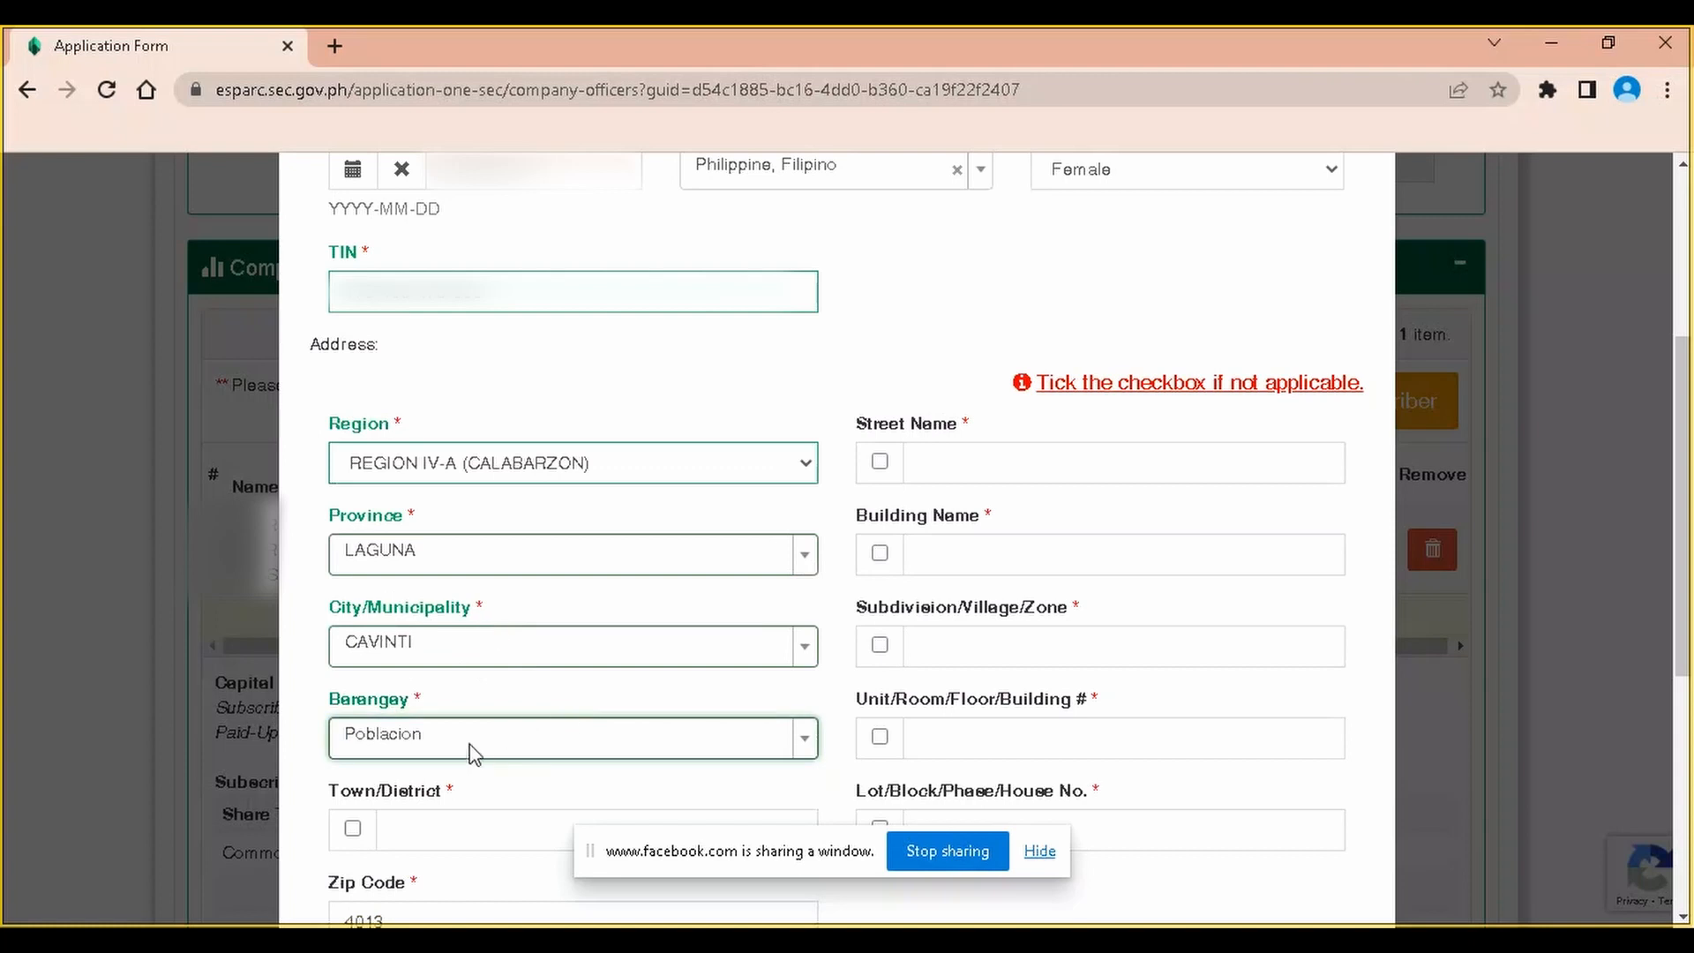
Enter '4th' as Town/District and take R. Magsaysay as the street name
left_click(567, 822)
type("4th")
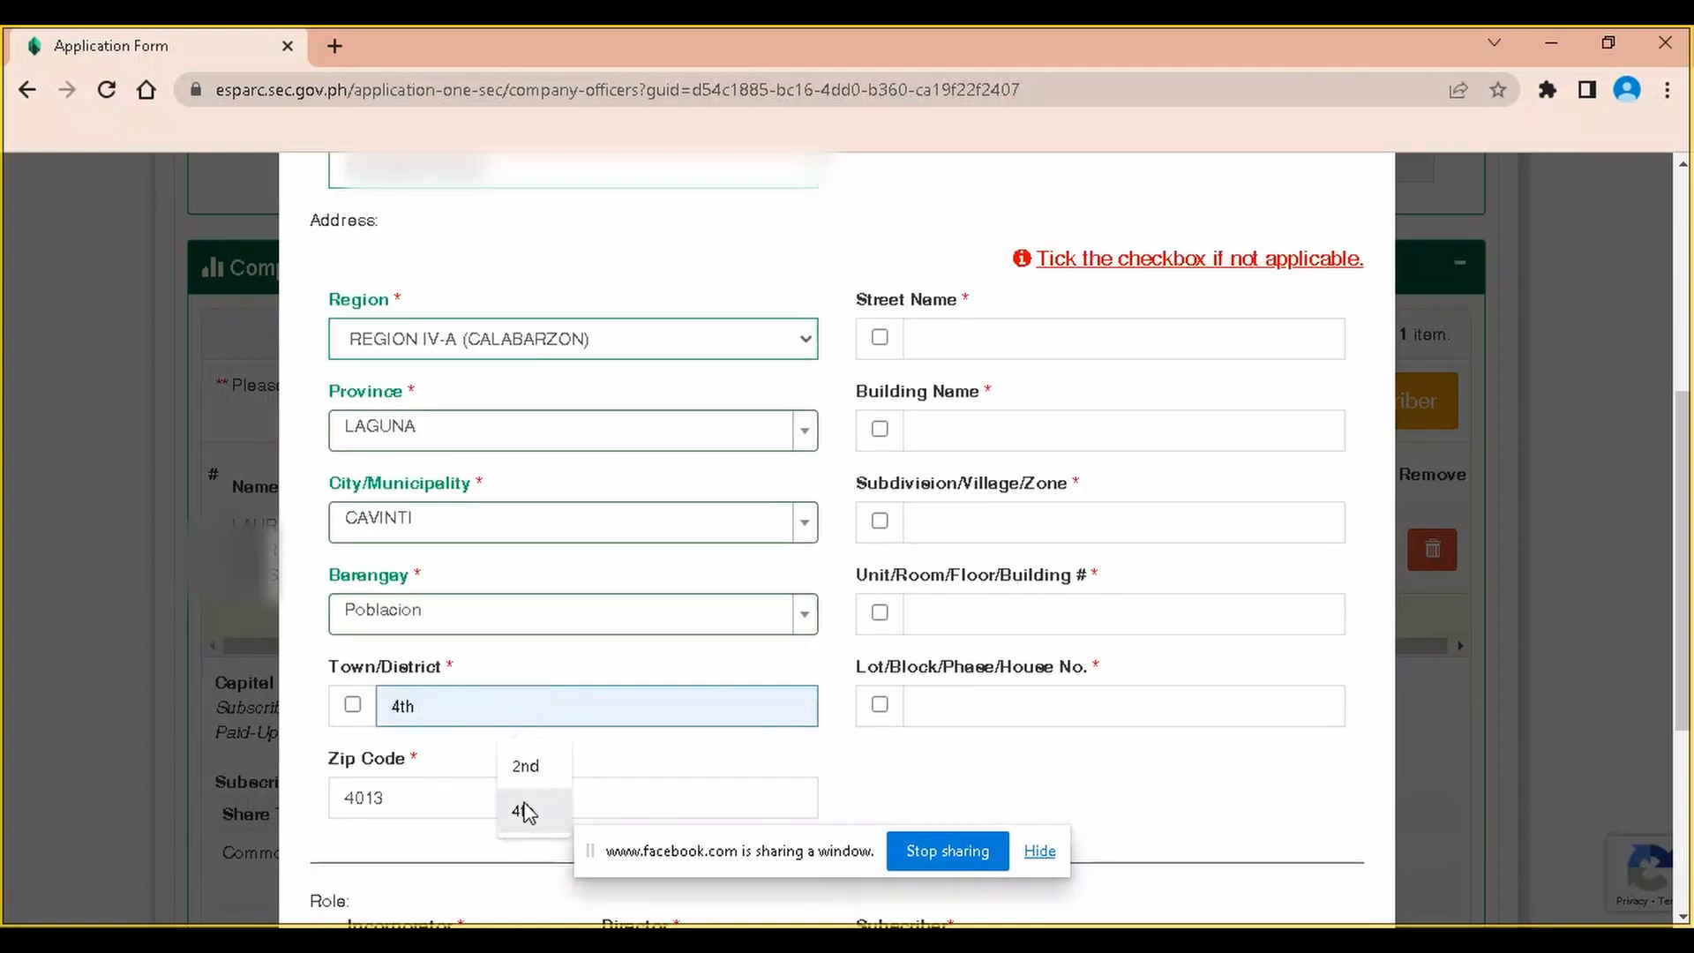
scroll(516, 781, "down", 1)
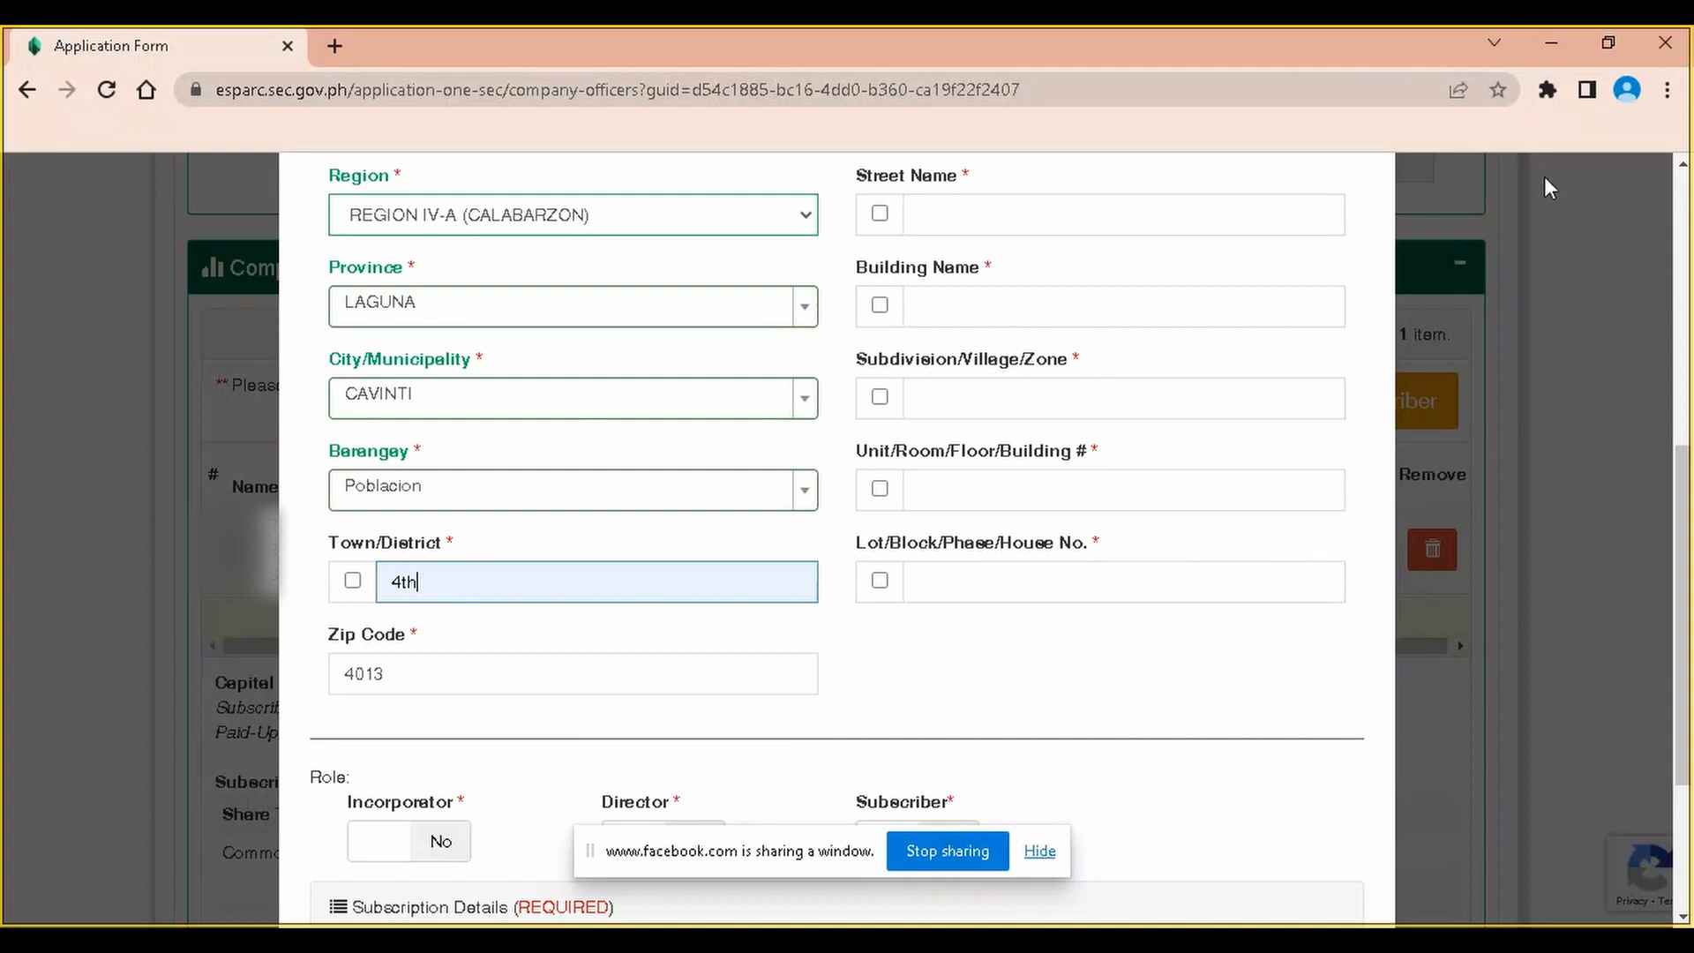
scroll(1169, 377, "up", 2)
left_click(951, 465)
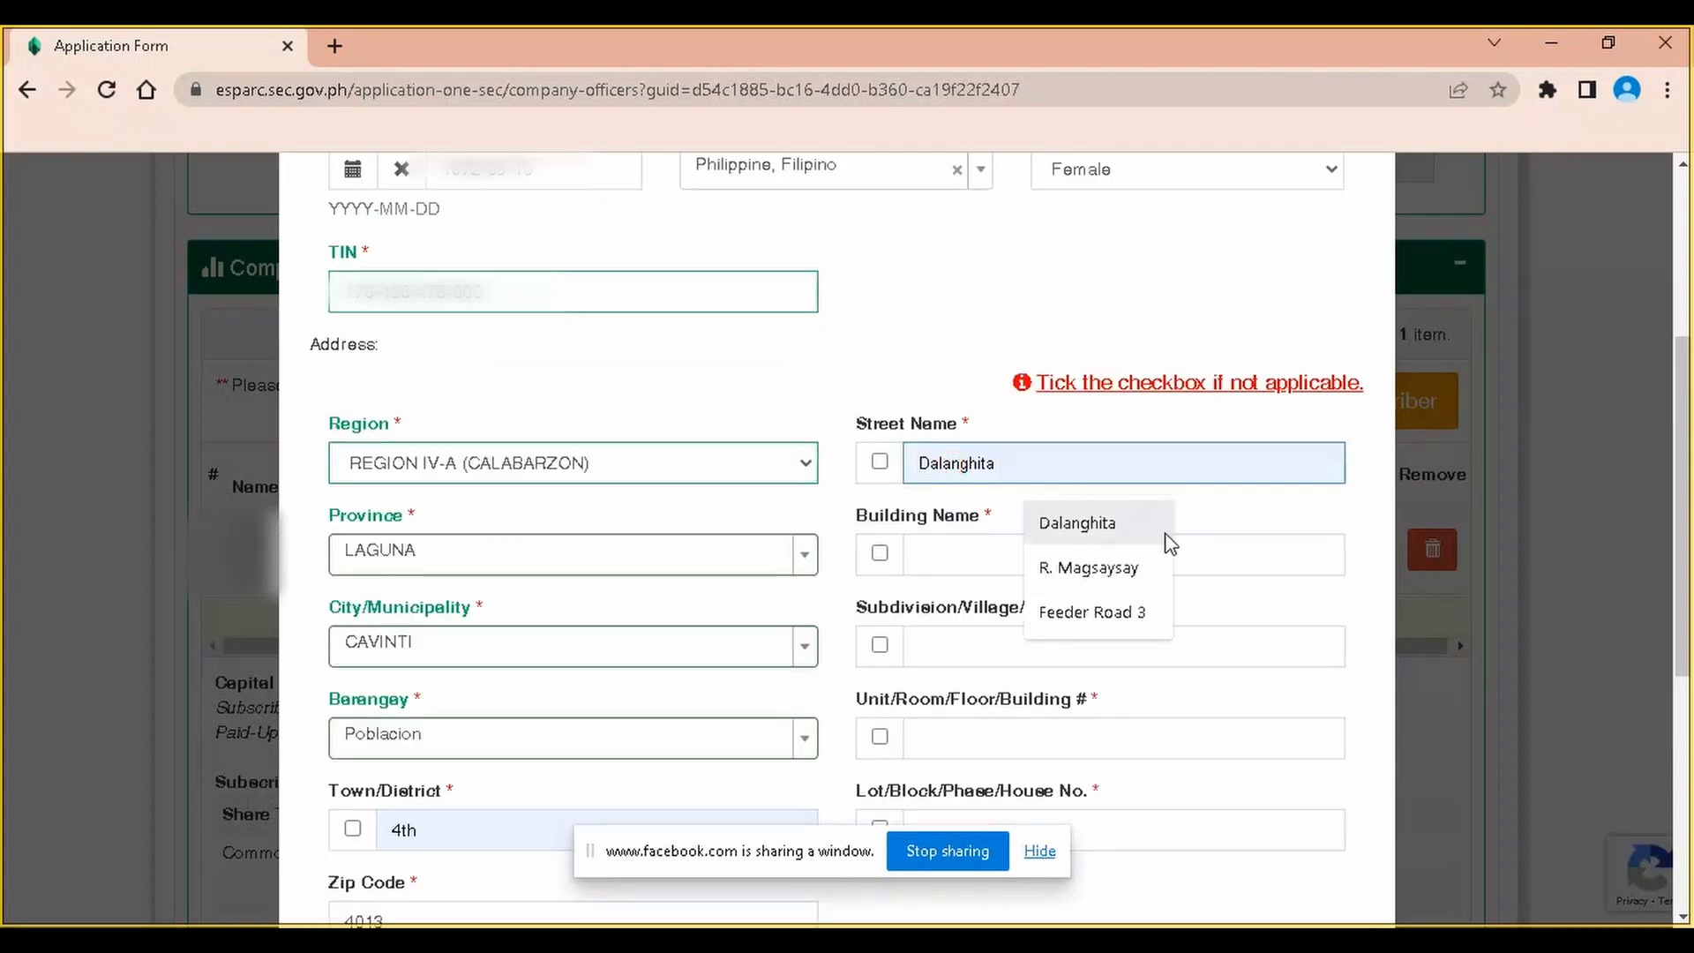
left_click(1129, 572)
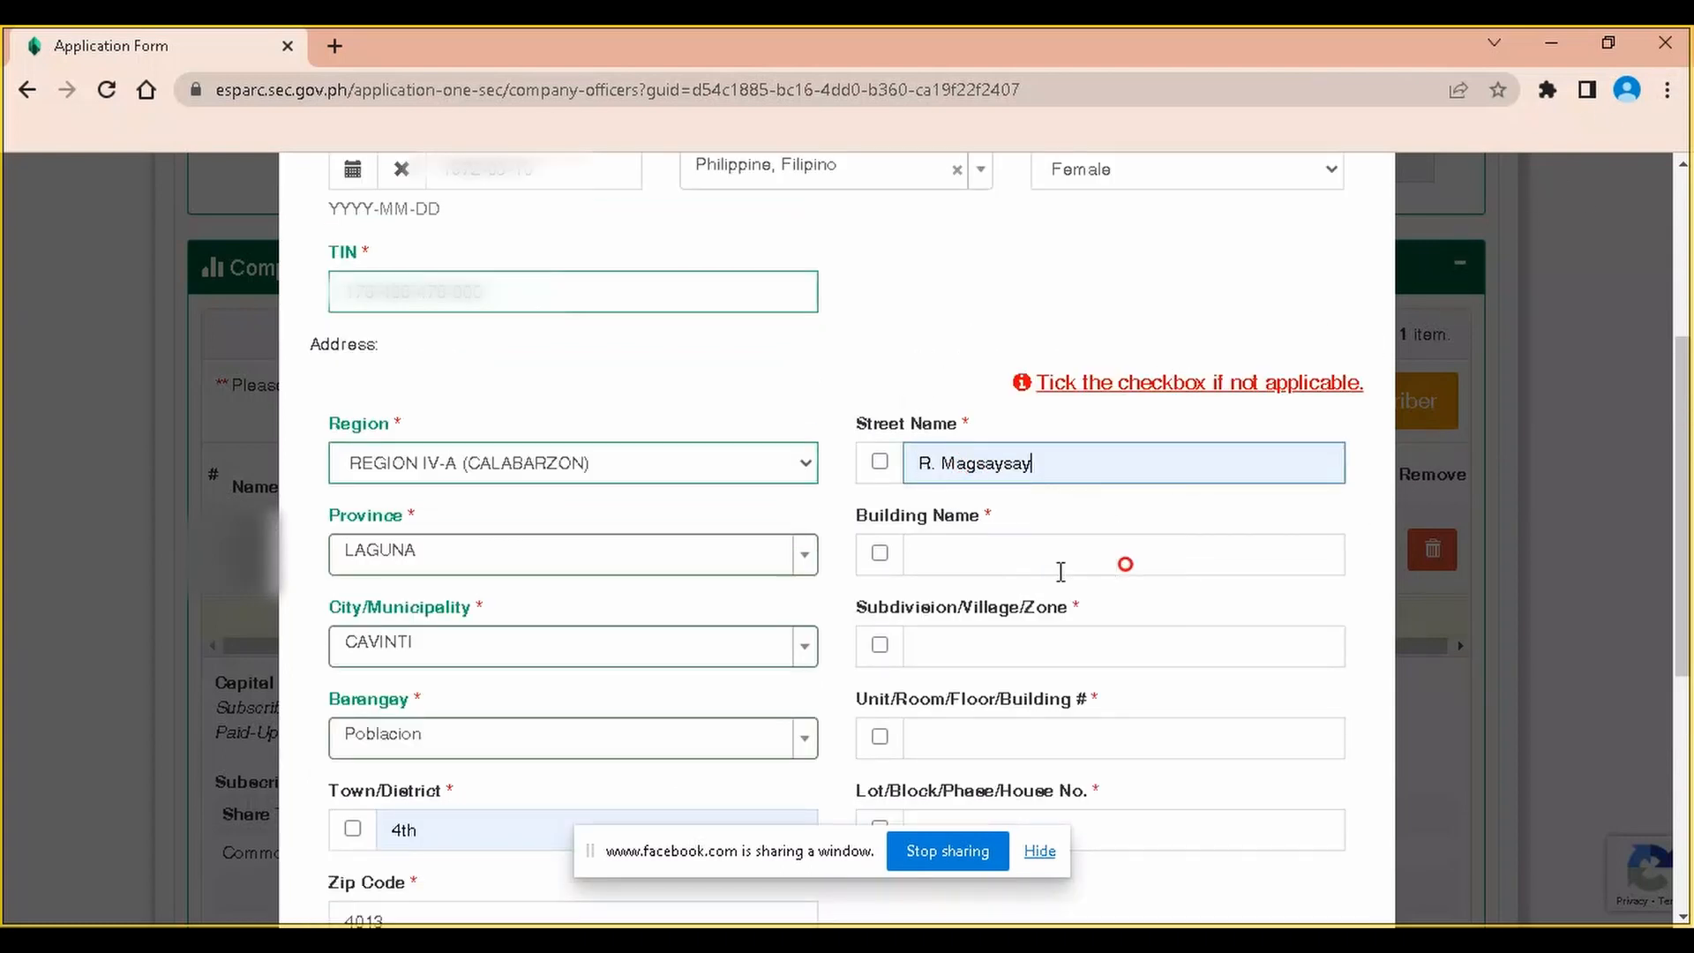
Mark building name, subdivision, unit/floor and lot/house number as N.A
left_click(986, 553)
scroll(1054, 530, "down", 1)
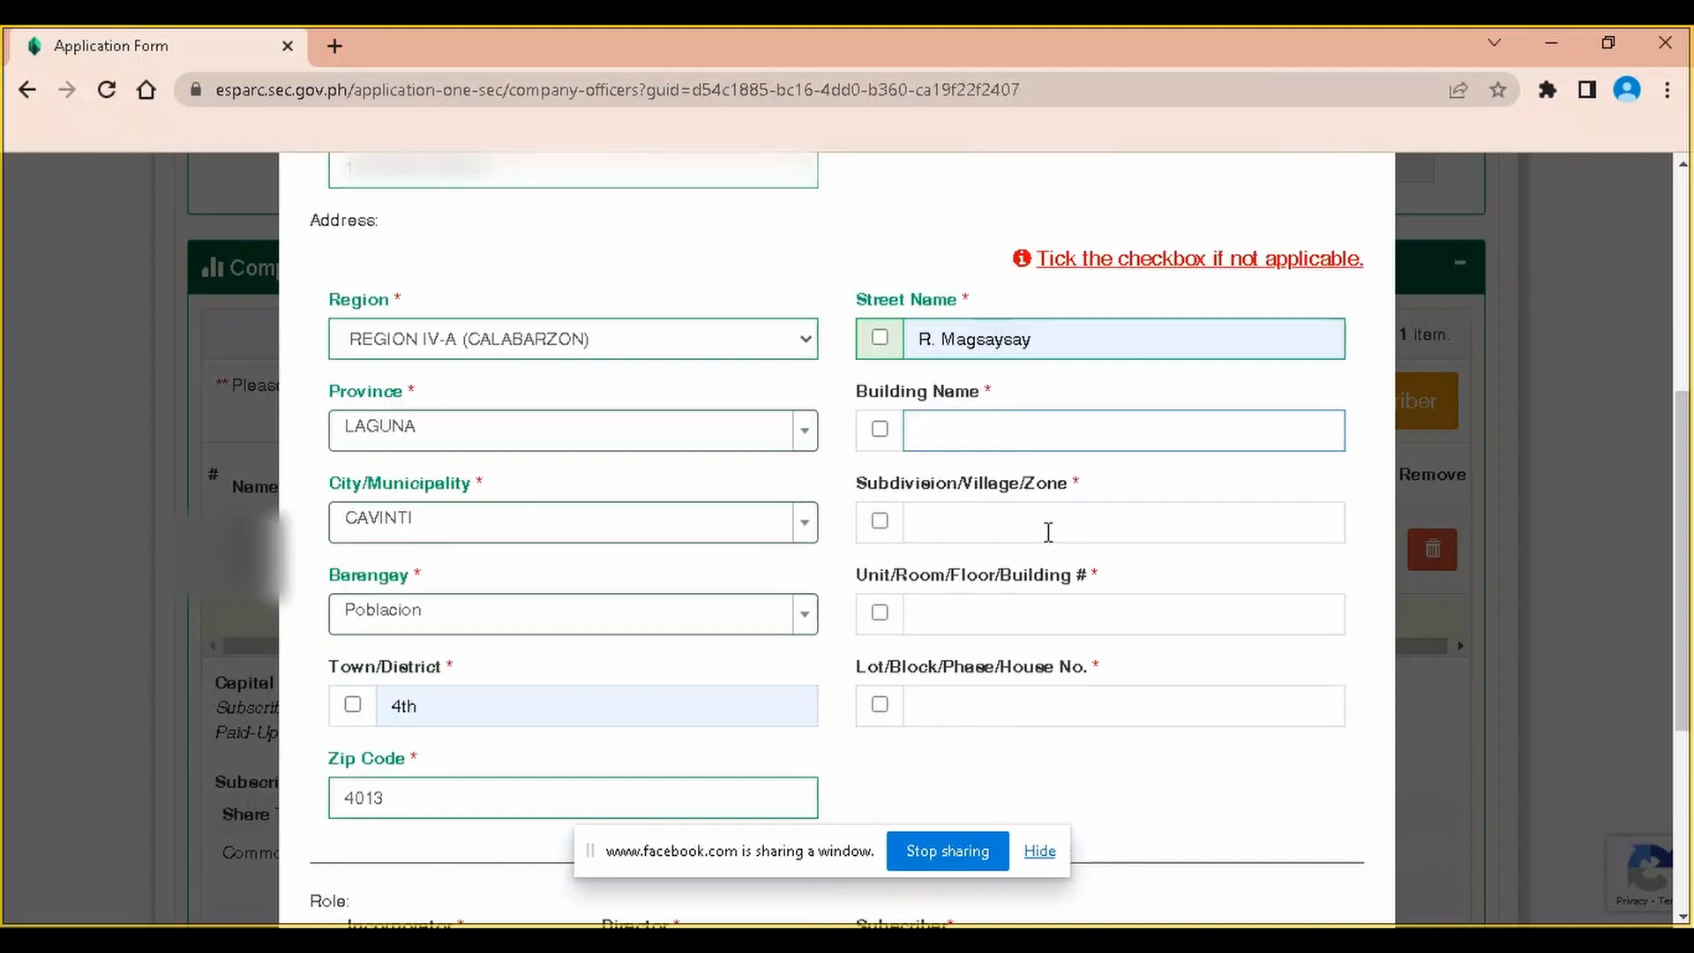
left_click(881, 429)
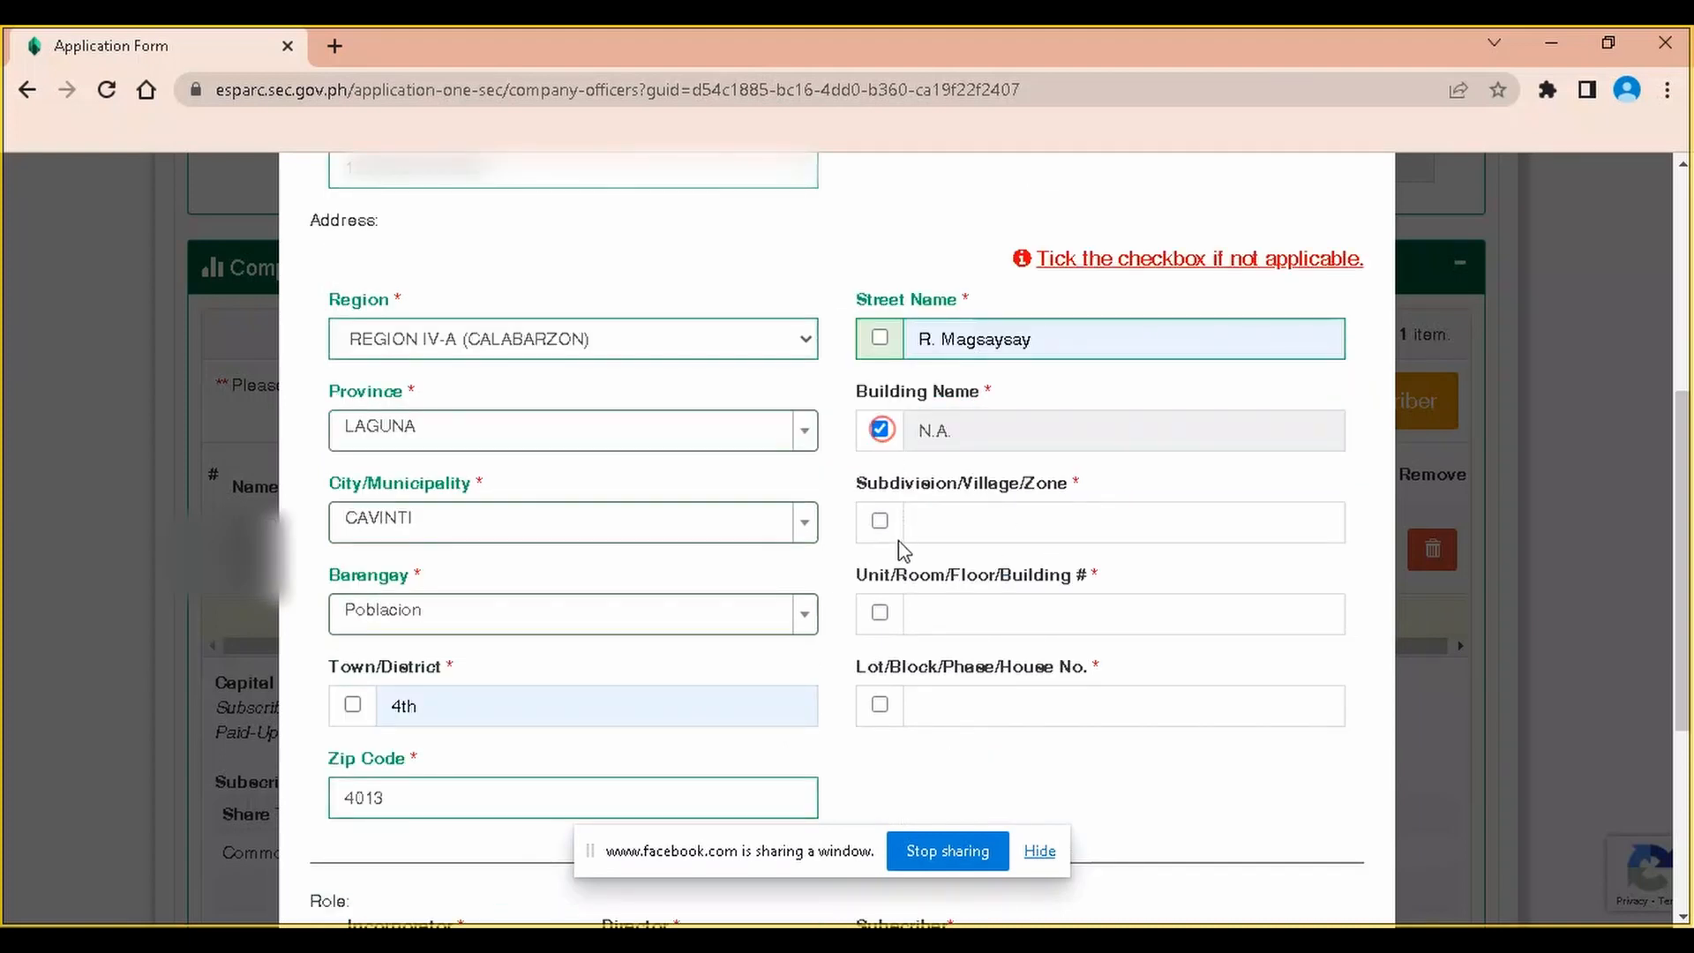
left_click(880, 522)
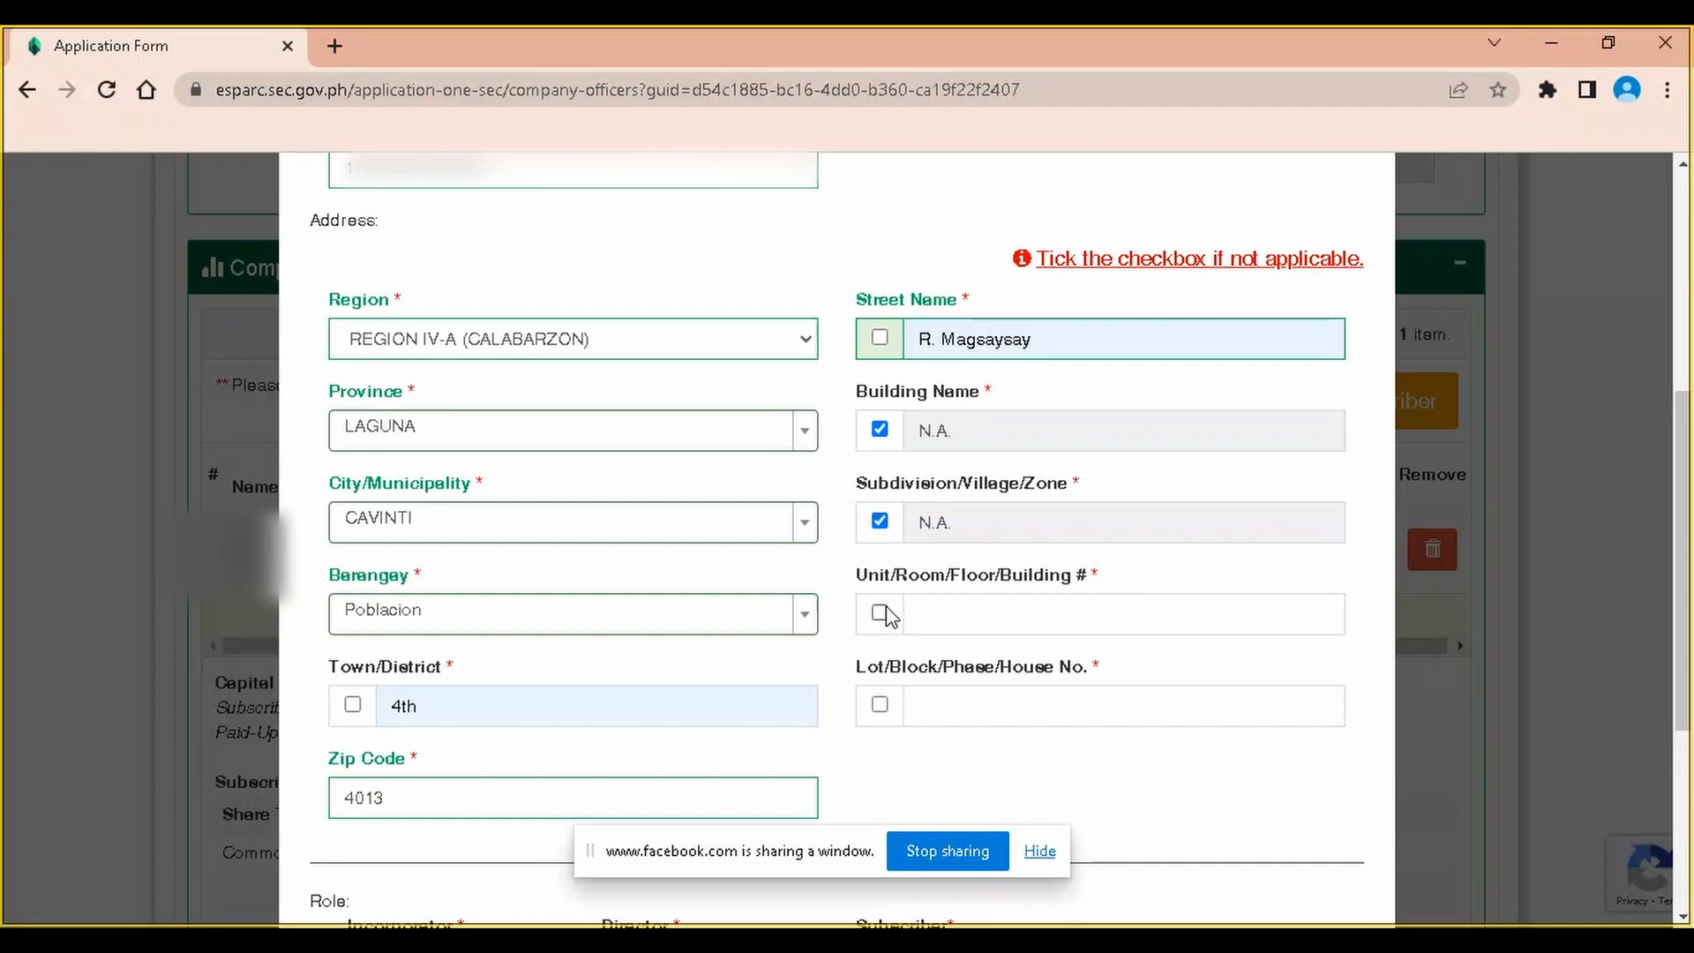
left_click(880, 612)
left_click(879, 706)
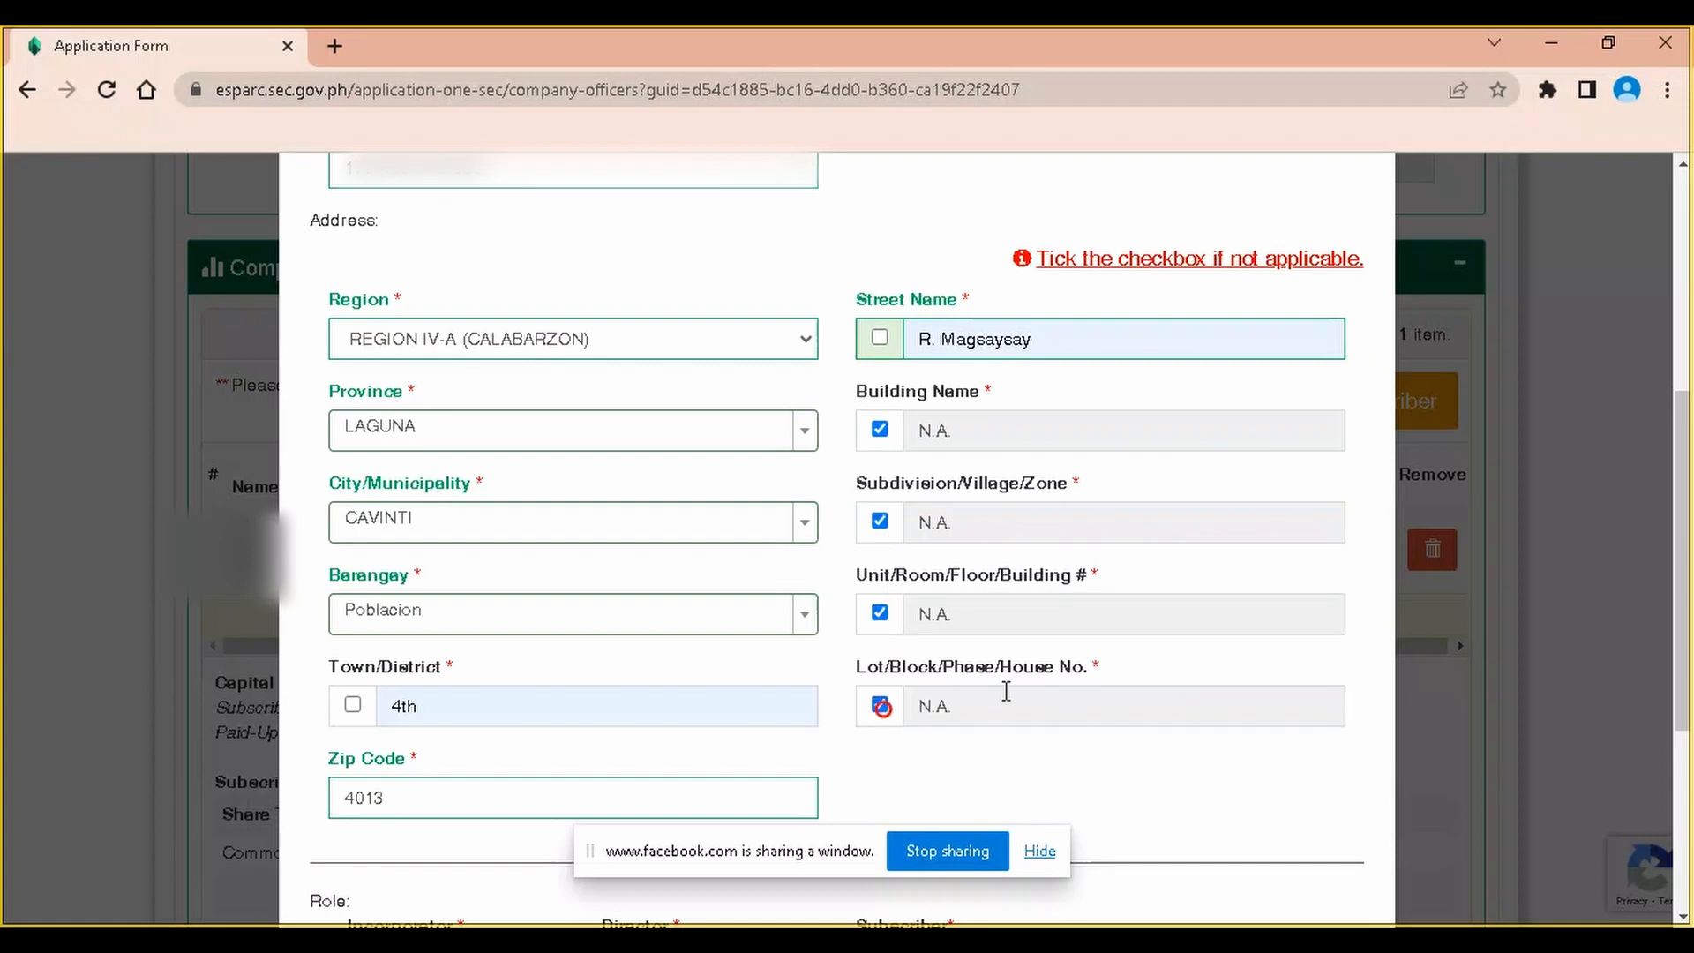
scroll(1009, 688, "down", 2)
Make the officer an incorporator, director and subscriber
scroll(441, 618, "down", 1)
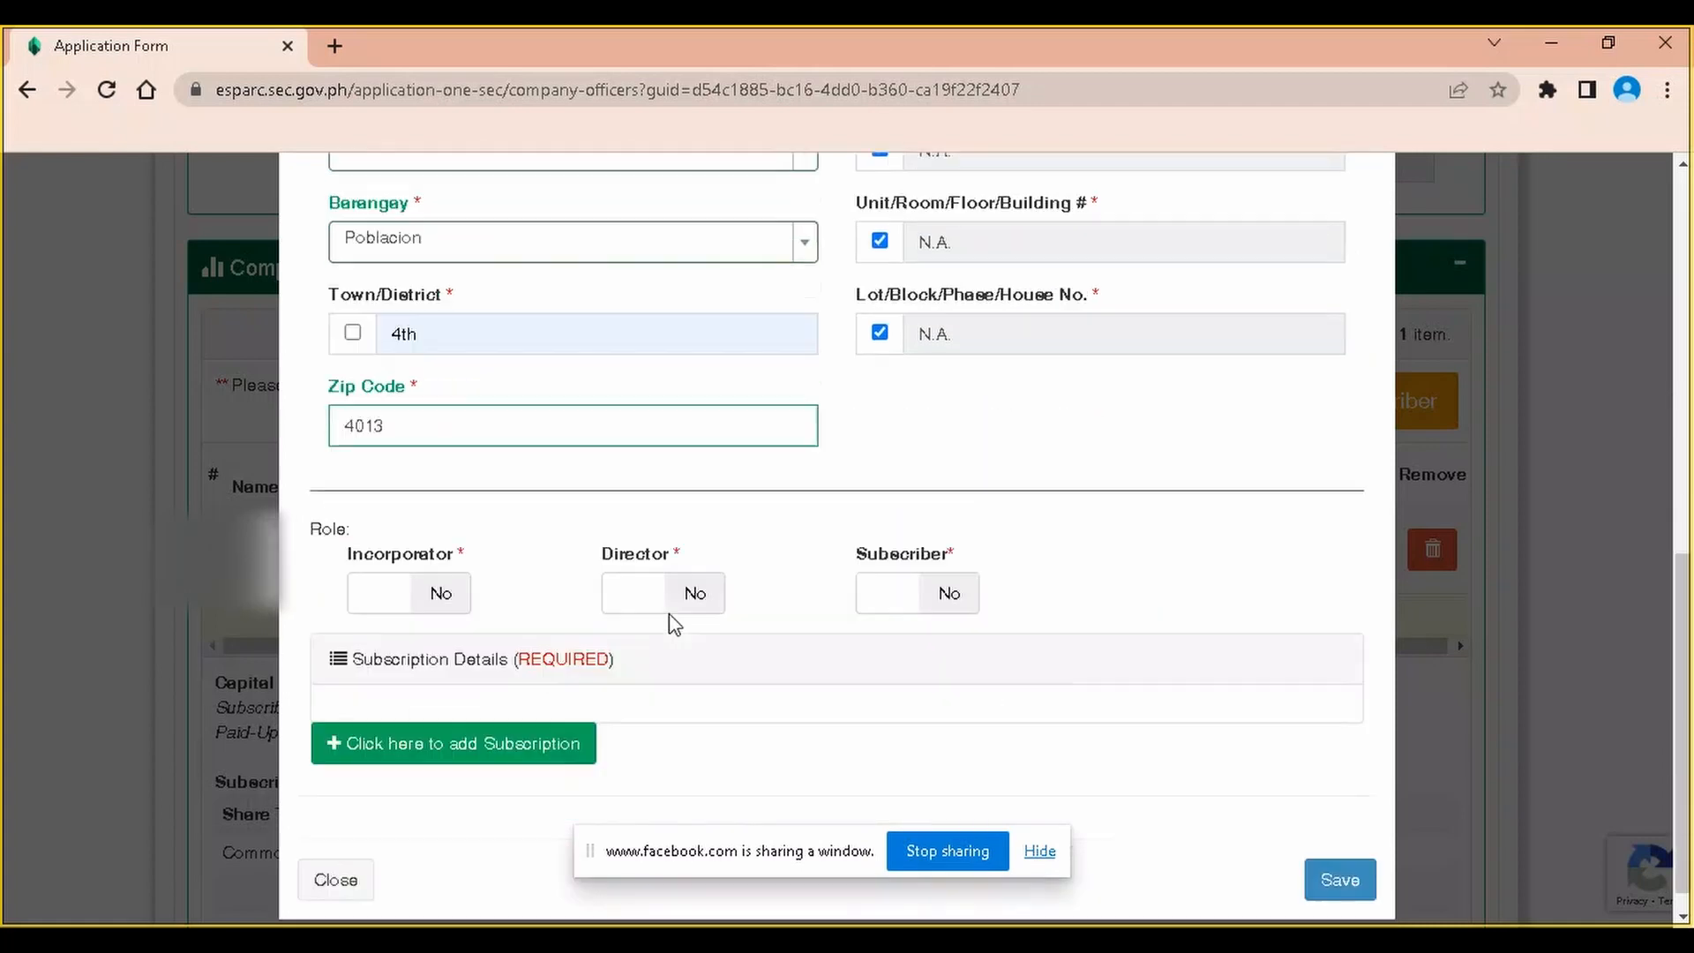
left_click(429, 591)
left_click(681, 600)
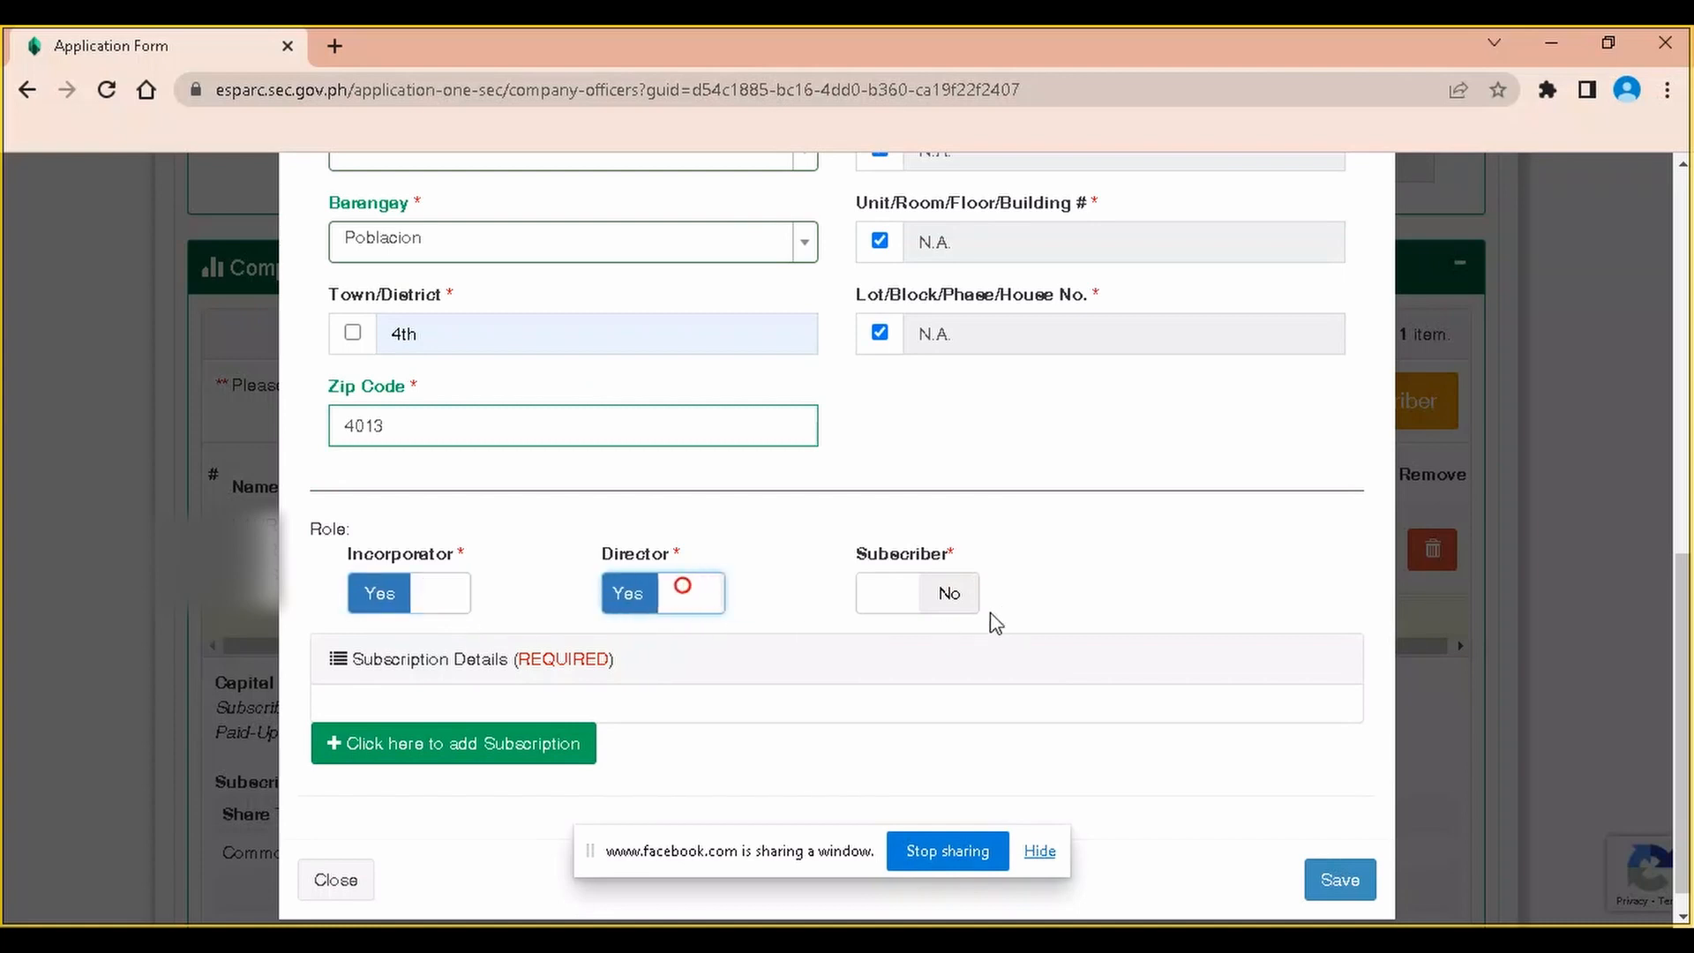
left_click(934, 594)
scroll(886, 767, "down", 1)
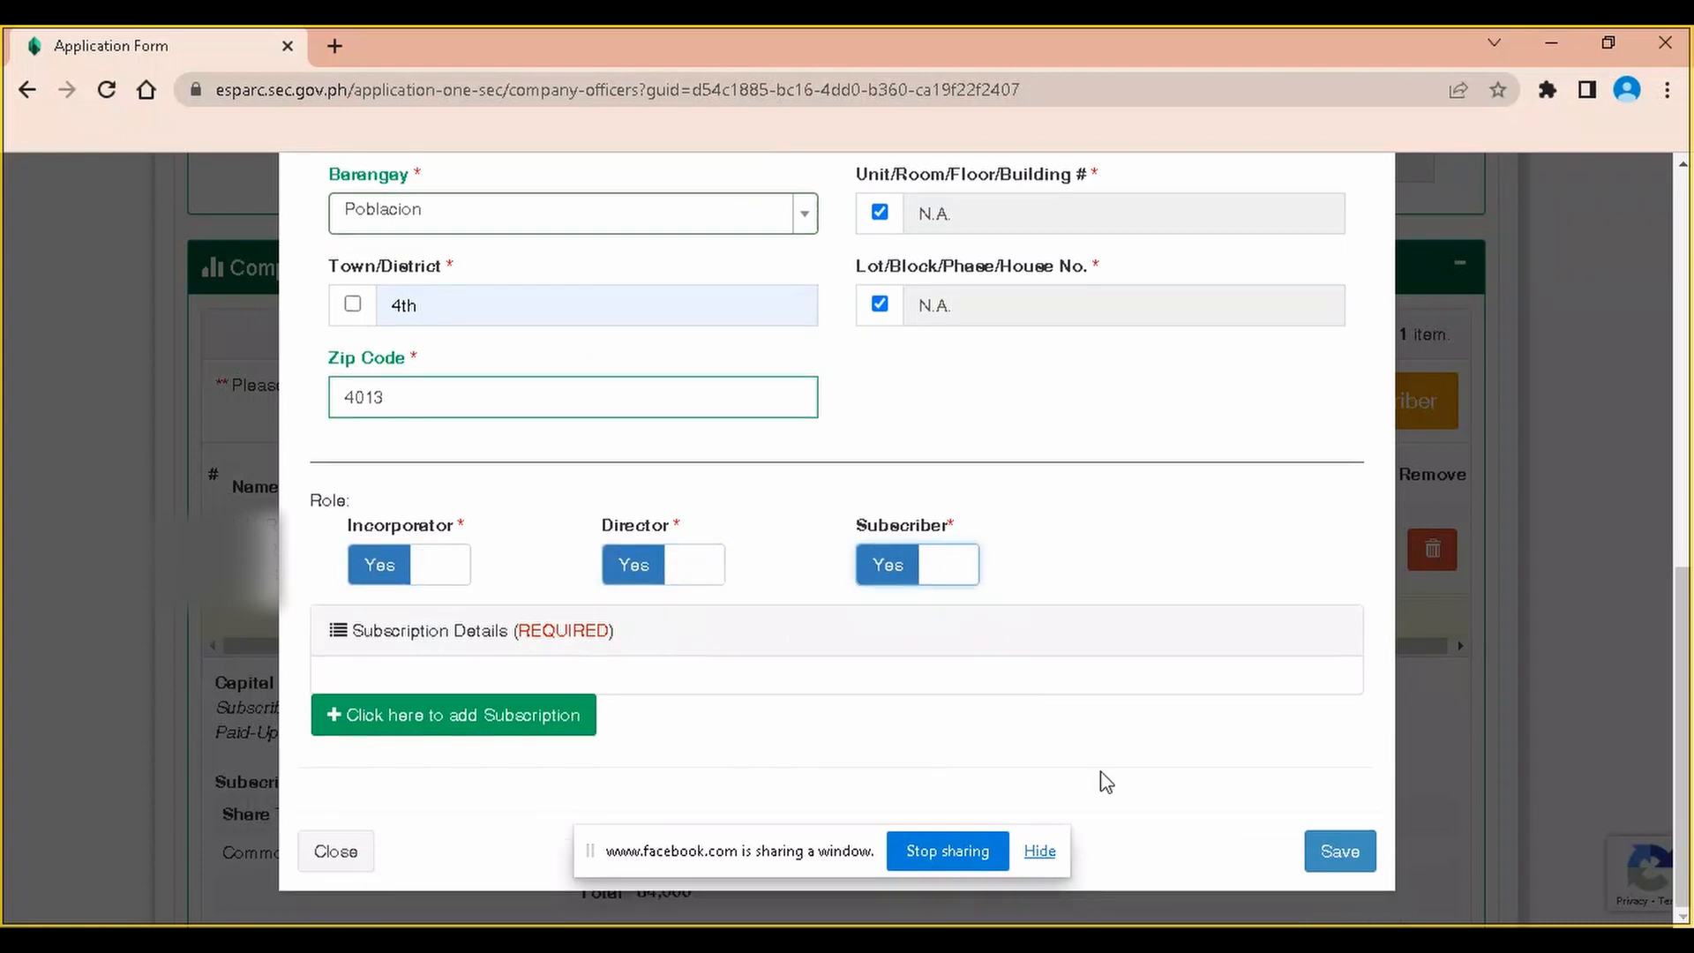
Add a Common - Voting - with Par subscription of 84,000 shares
left_click(543, 725)
scroll(933, 679, "down", 3)
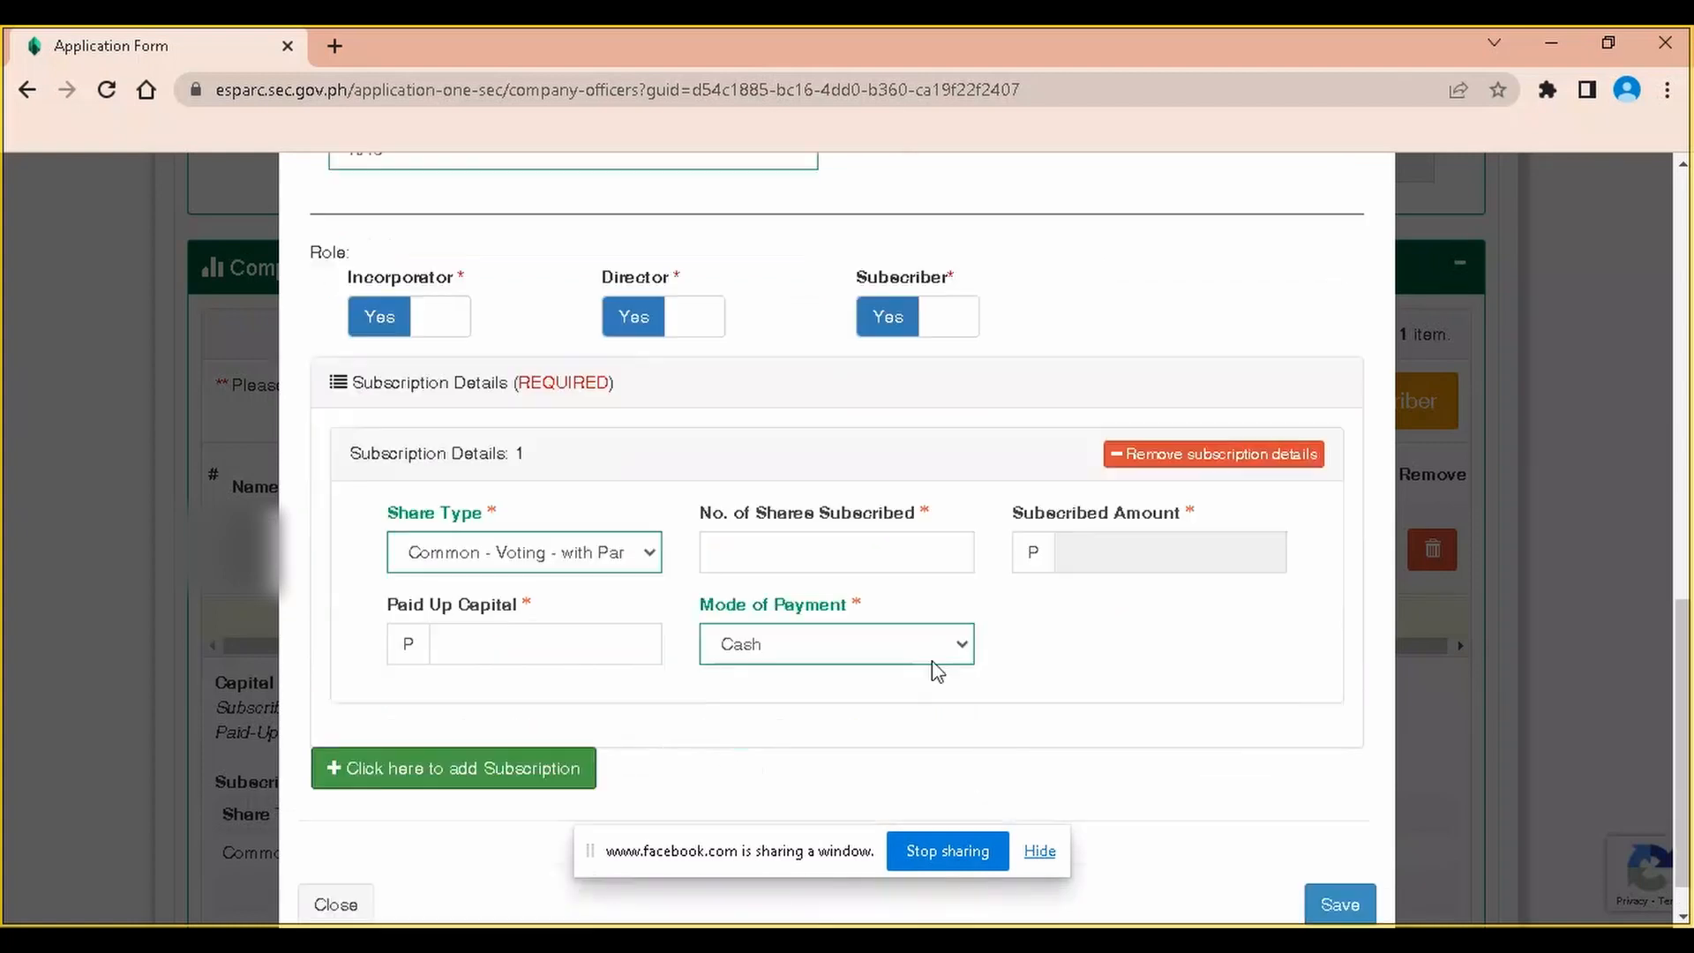
left_click(593, 553)
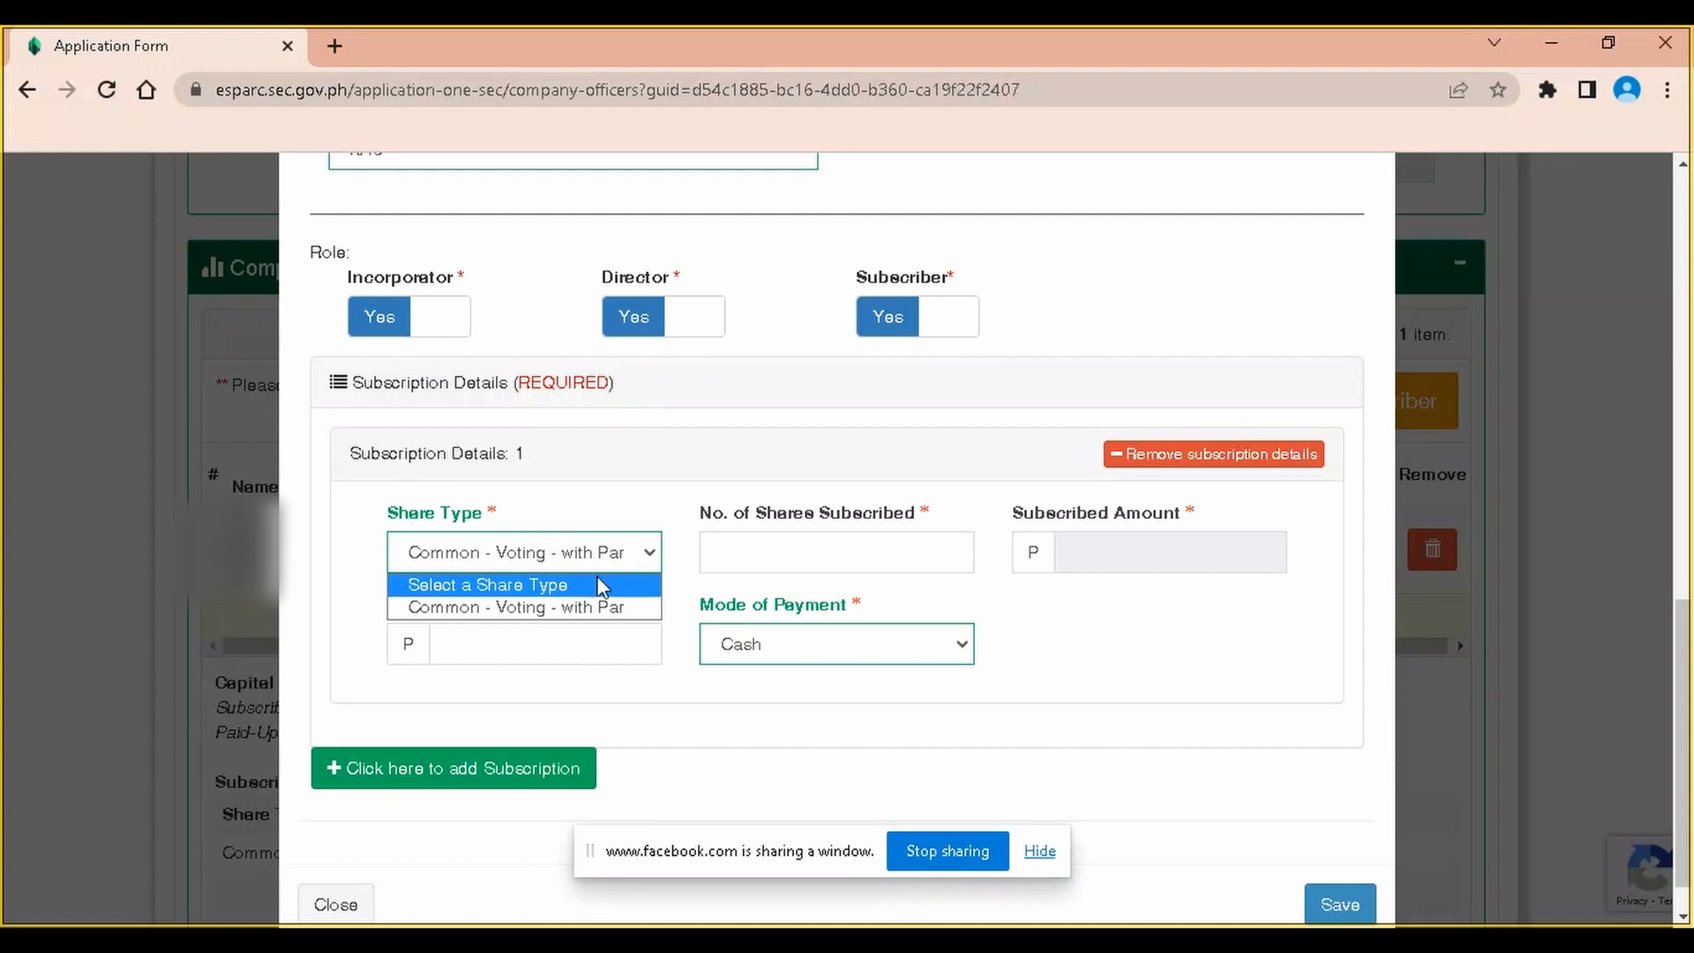
left_click(544, 609)
left_click(762, 569)
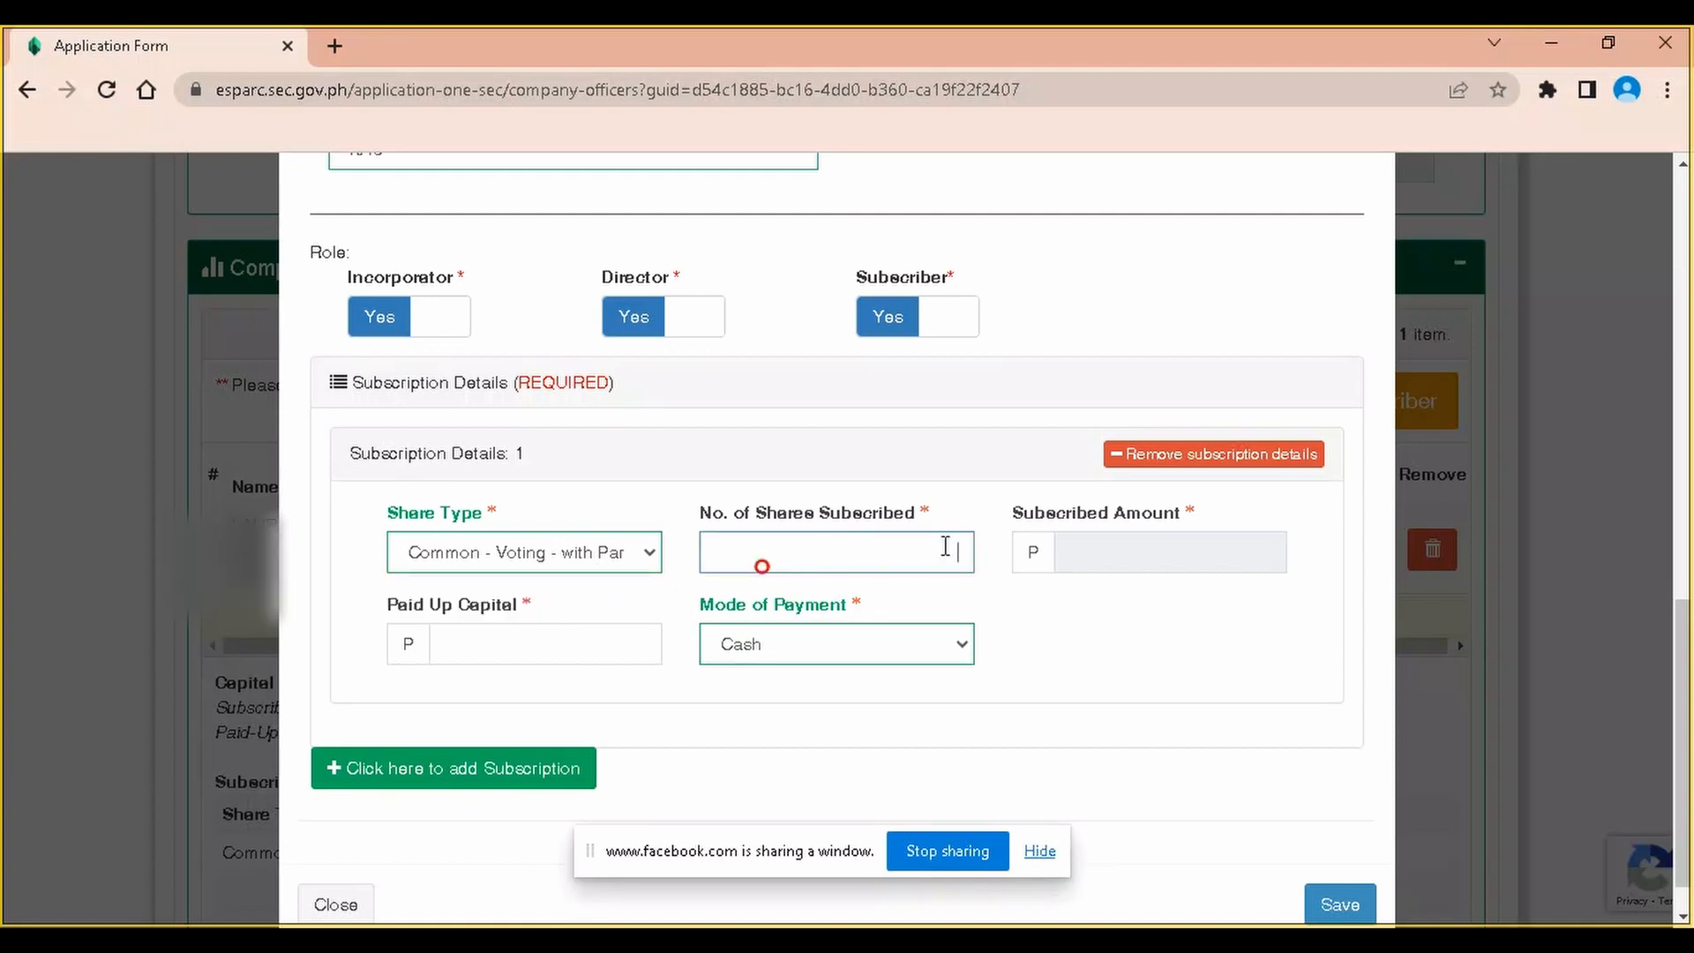
type("84,000")
key("Tab")
key("Tab")
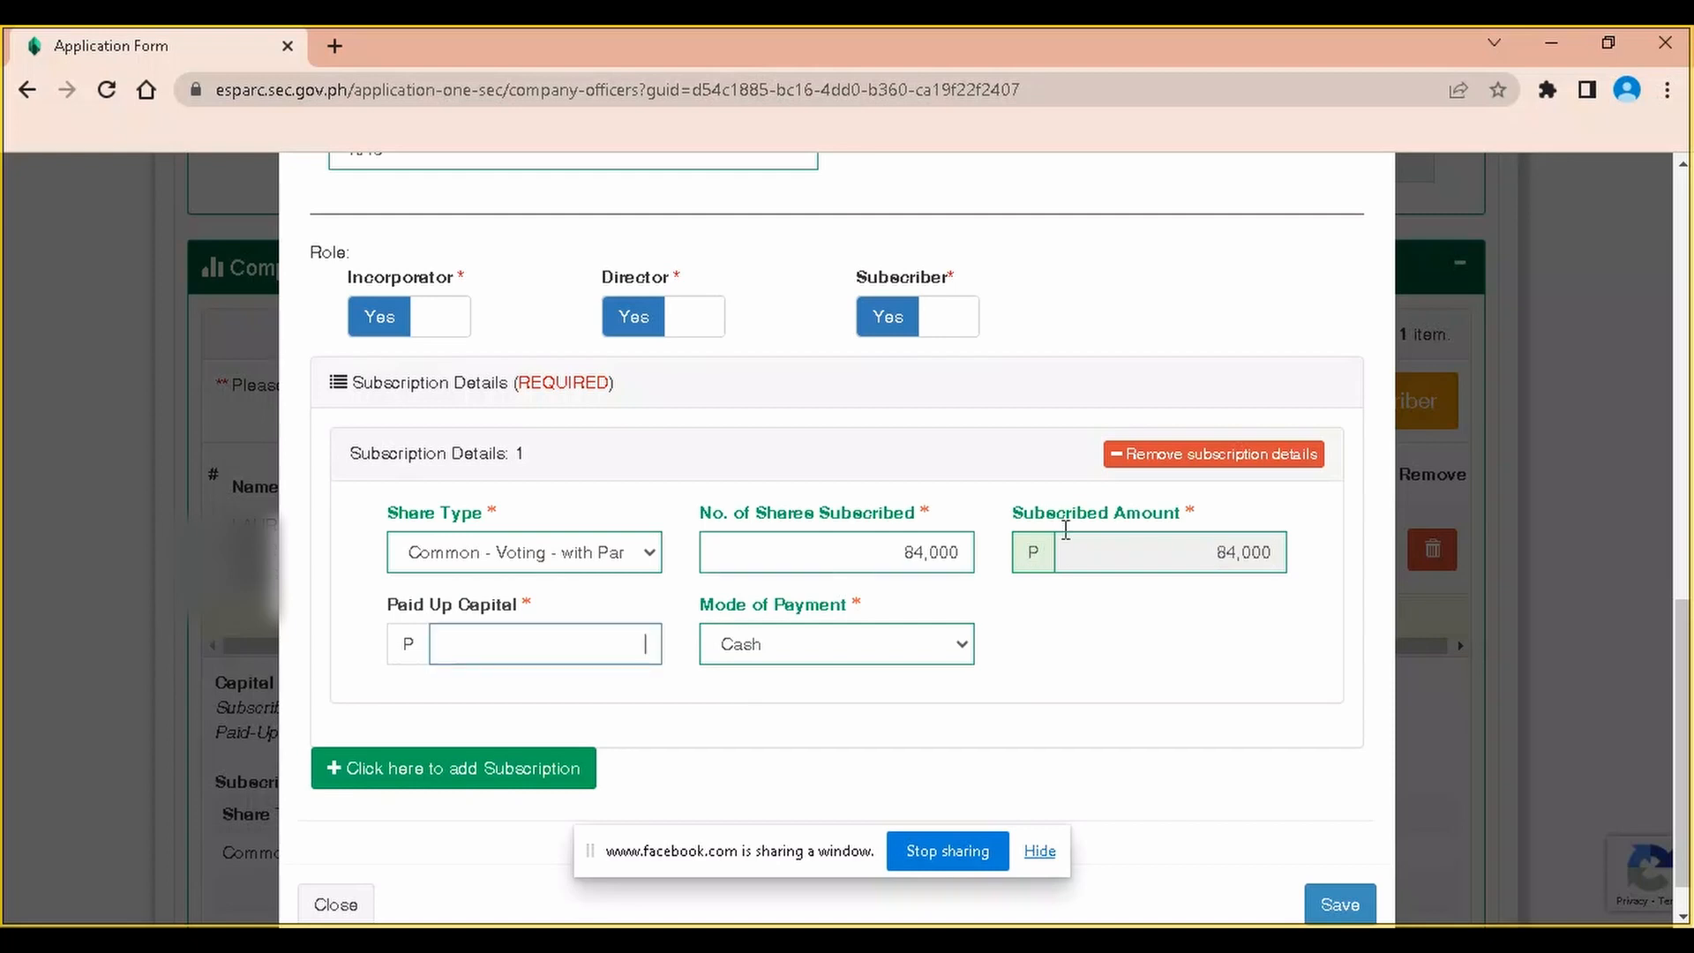
Enter 21,000 paid-up capital and save the second officer
left_click(562, 652)
left_click(792, 690)
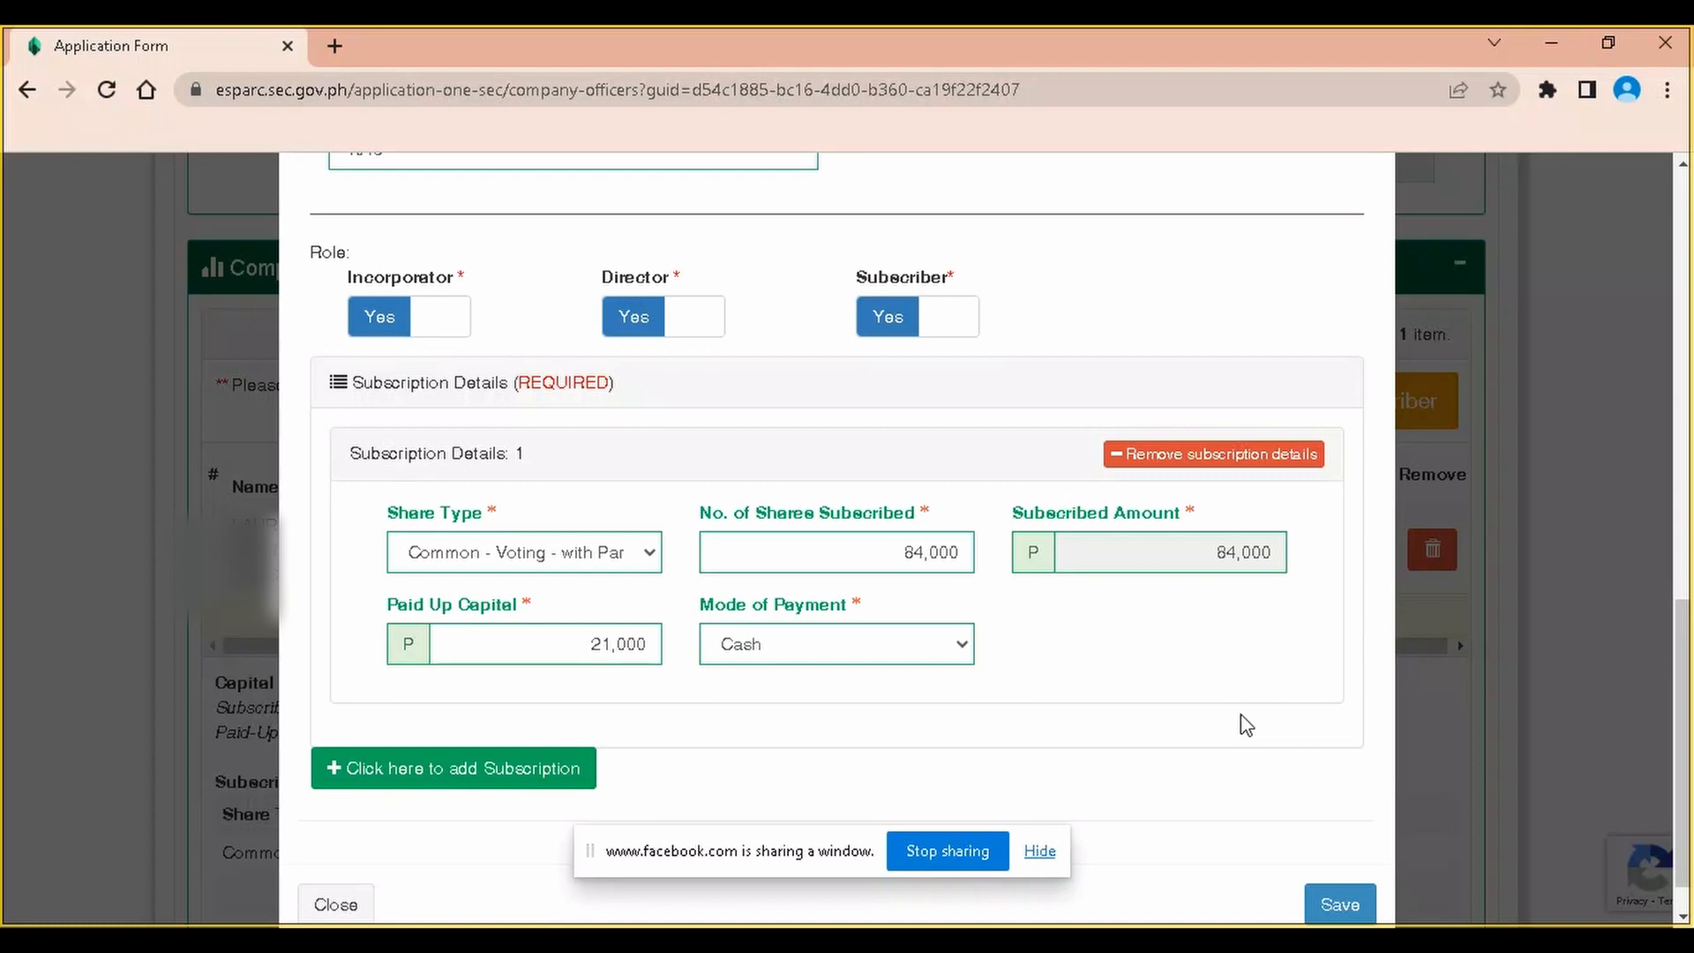
scroll(1240, 712, "down", 1)
left_click(1340, 849)
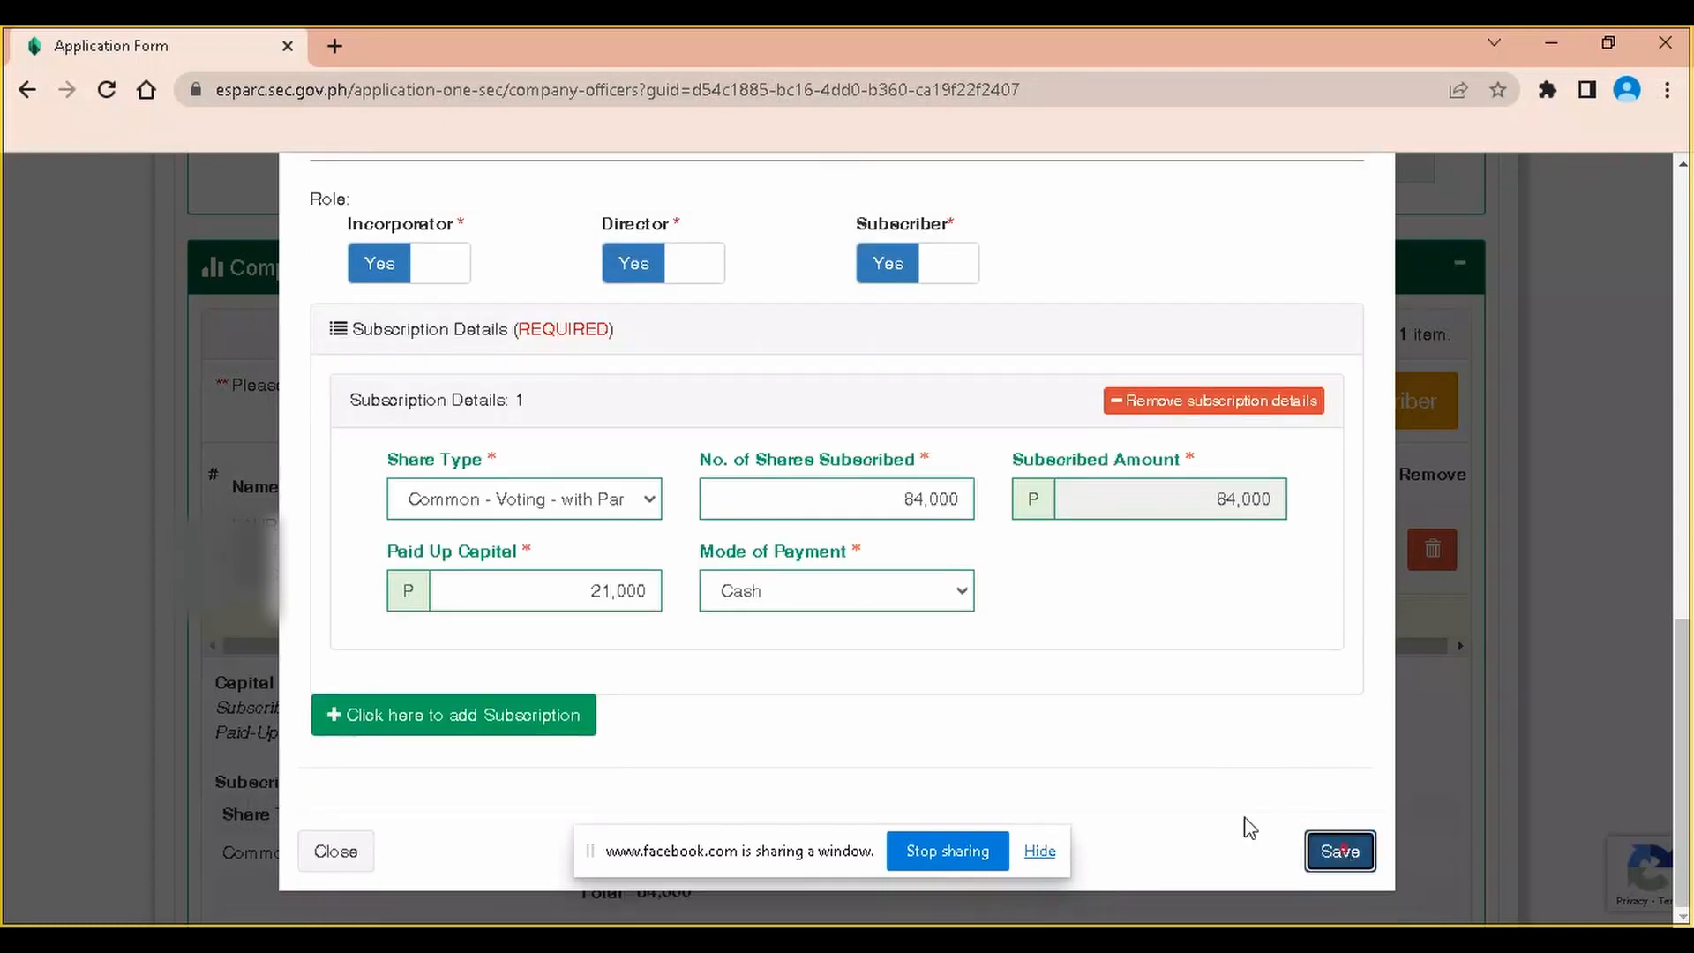
scroll(1032, 547, "down", 3)
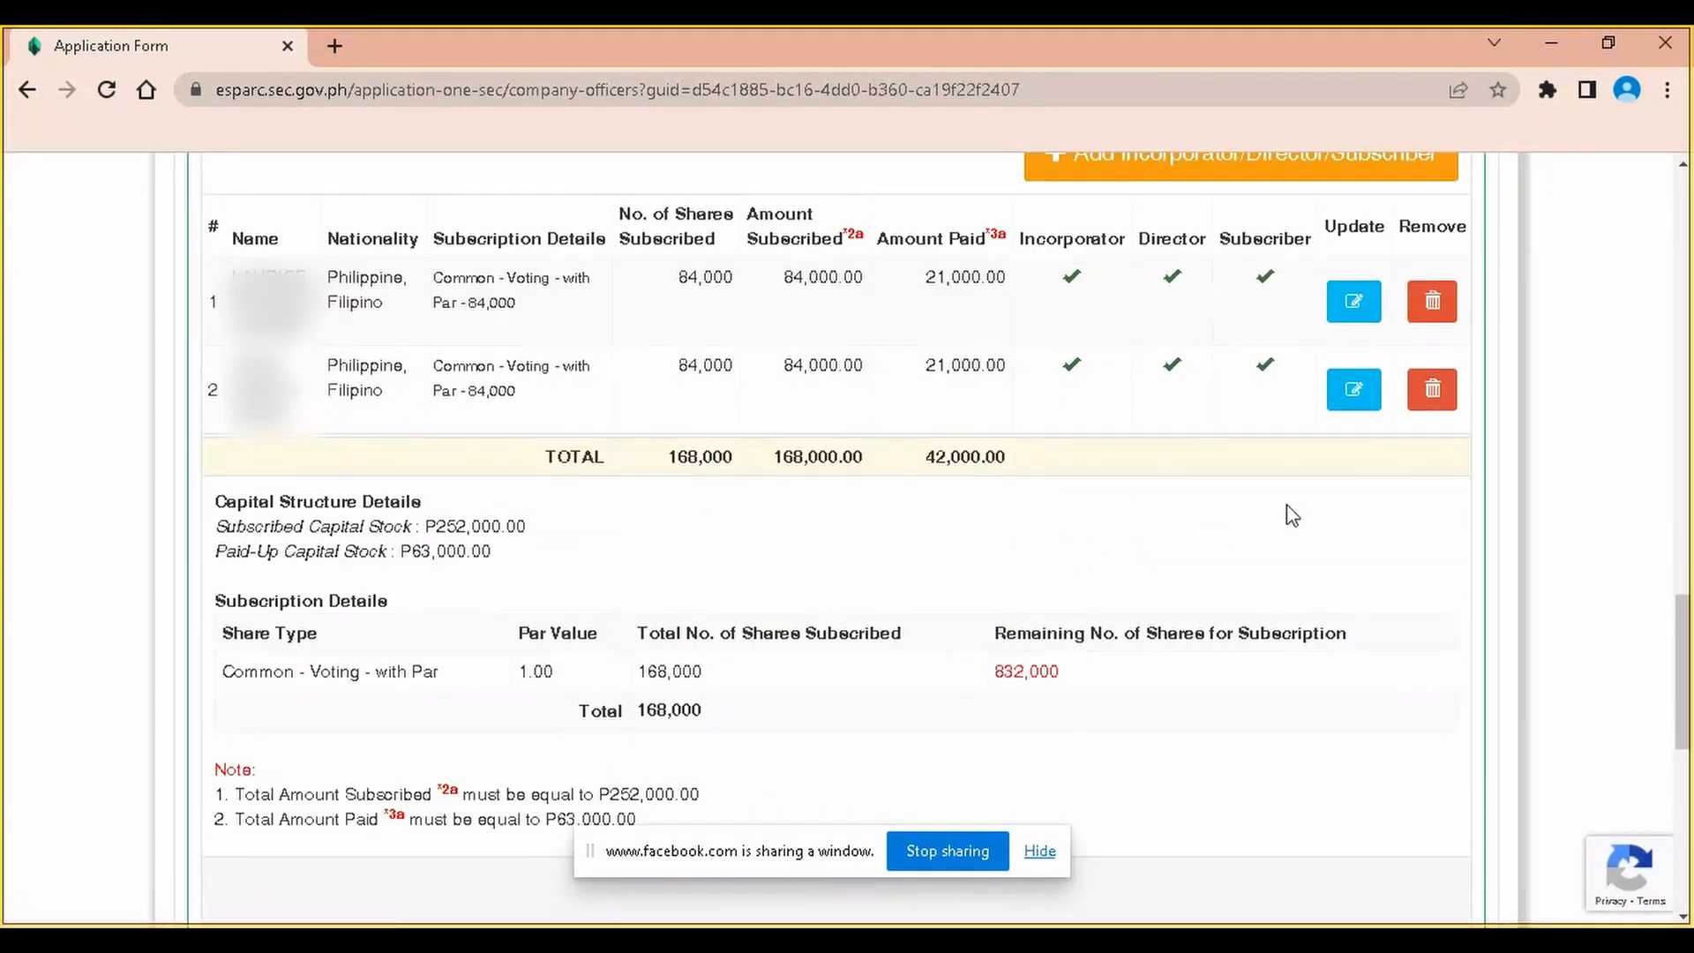
Add a third officer and fill in their last, first and middle names
scroll(942, 511, "up", 1)
left_click(1331, 276)
left_click(474, 435)
key("Tab")
type("RI")
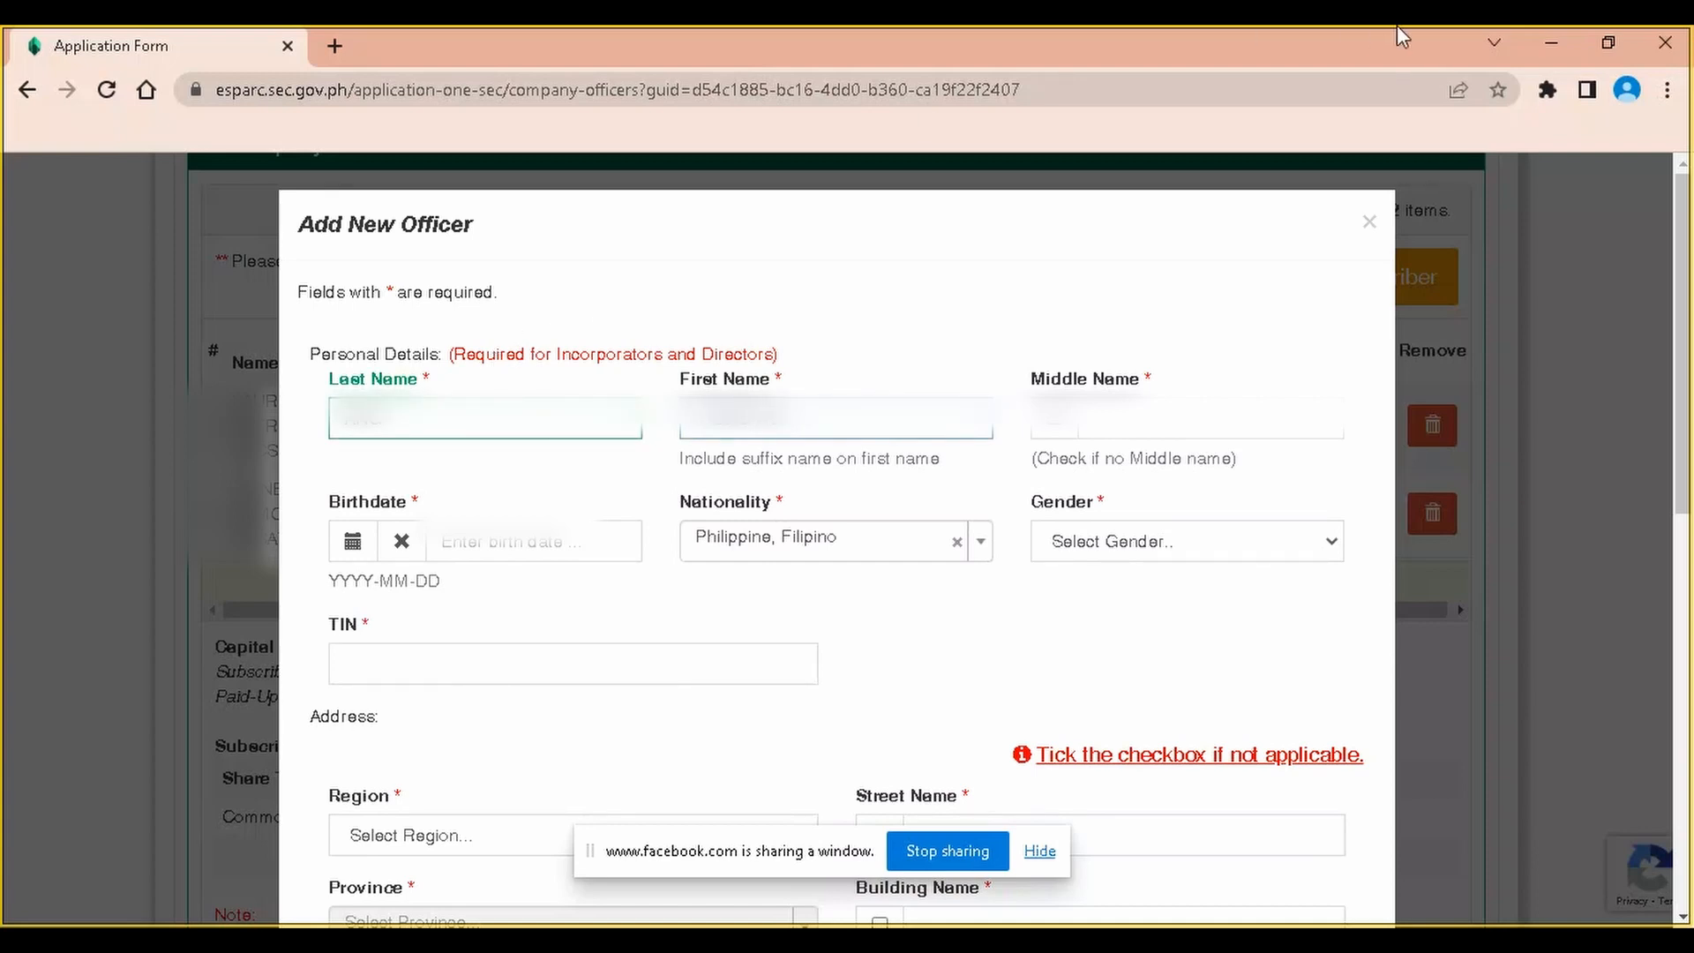
left_click(1244, 425)
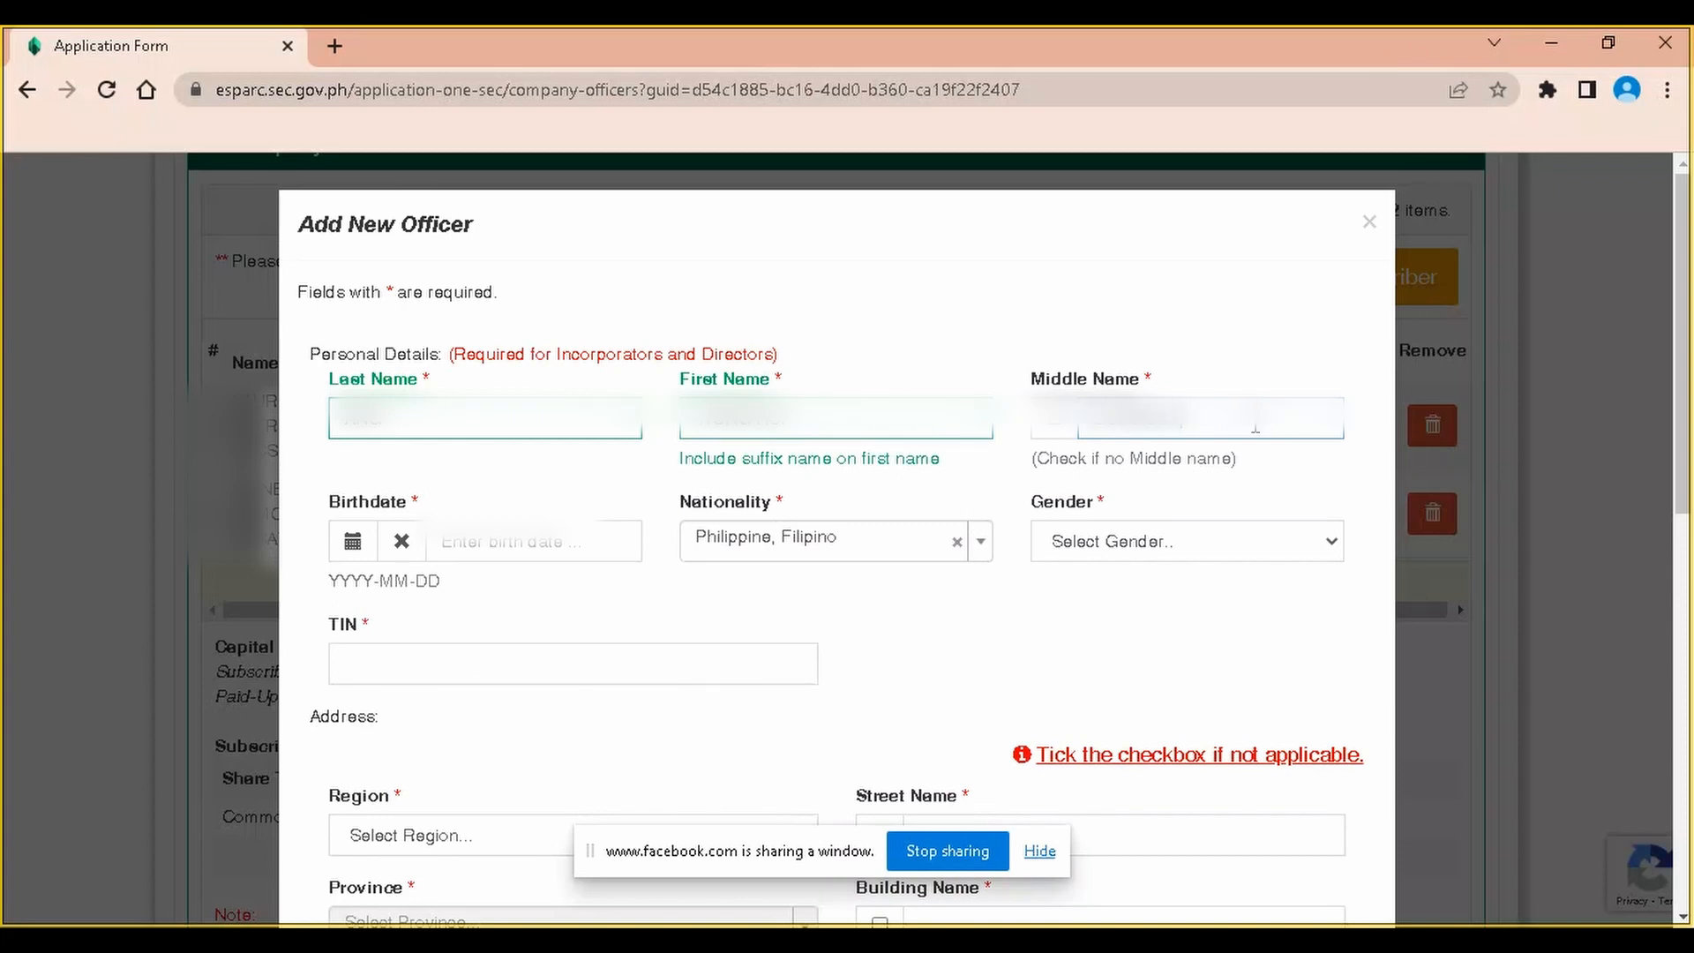
key("Tab")
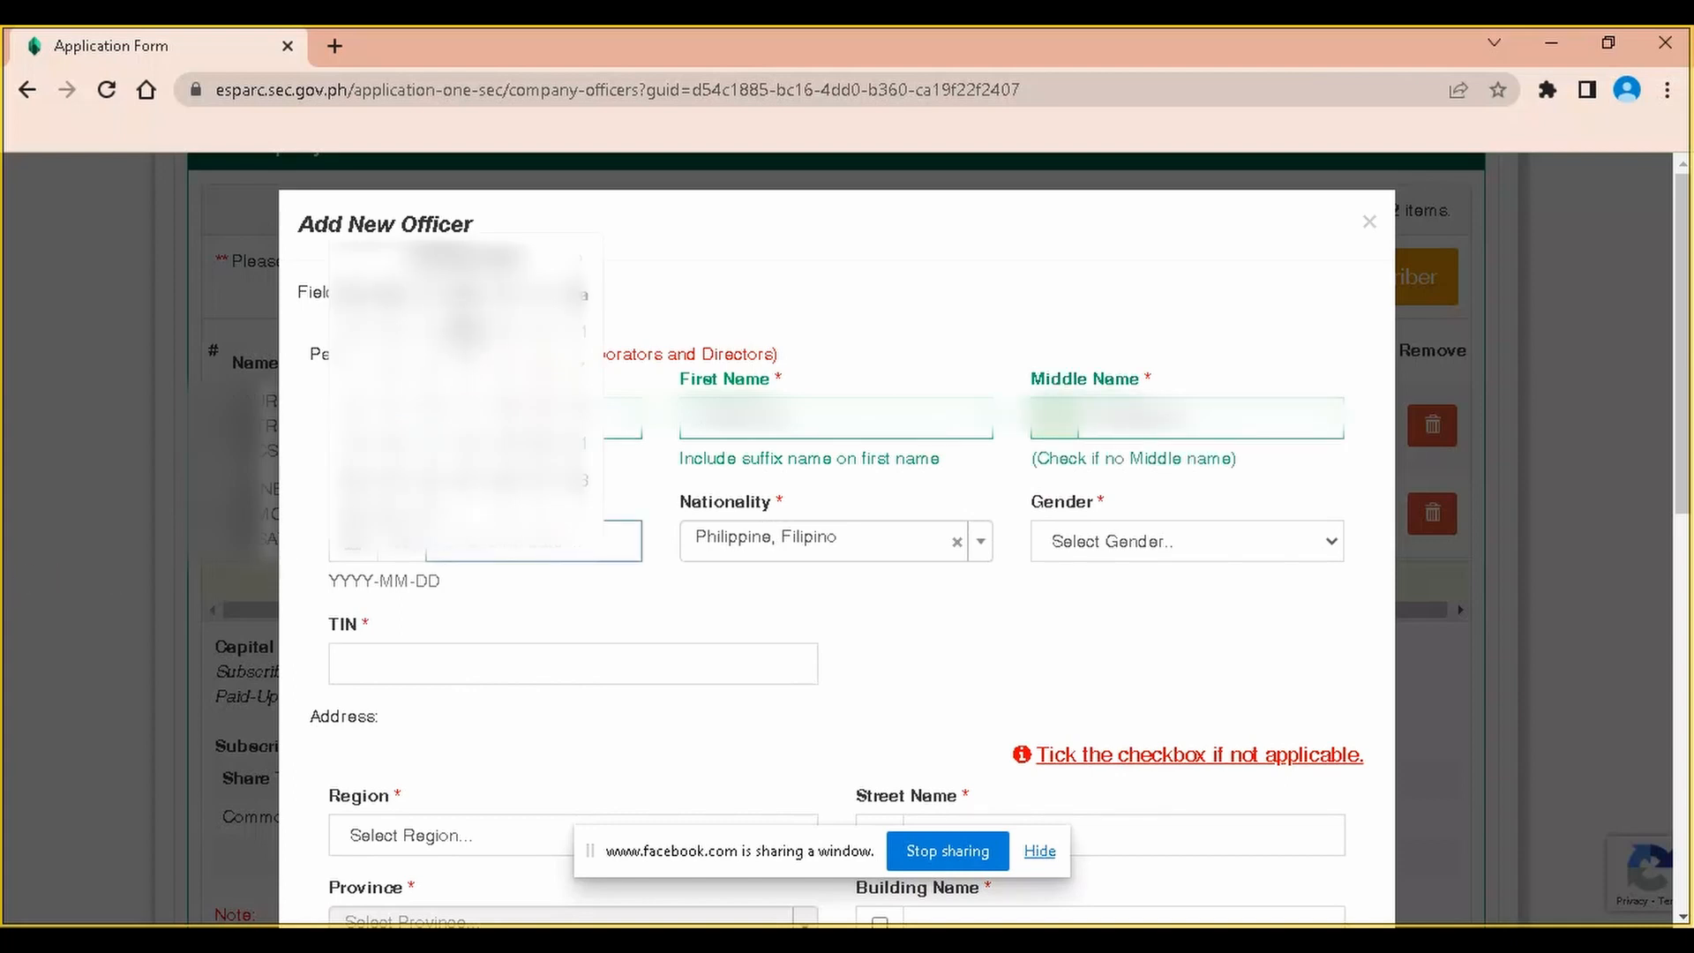
Pick the officer's birth year, month and day in the date picker
left_click(470, 265)
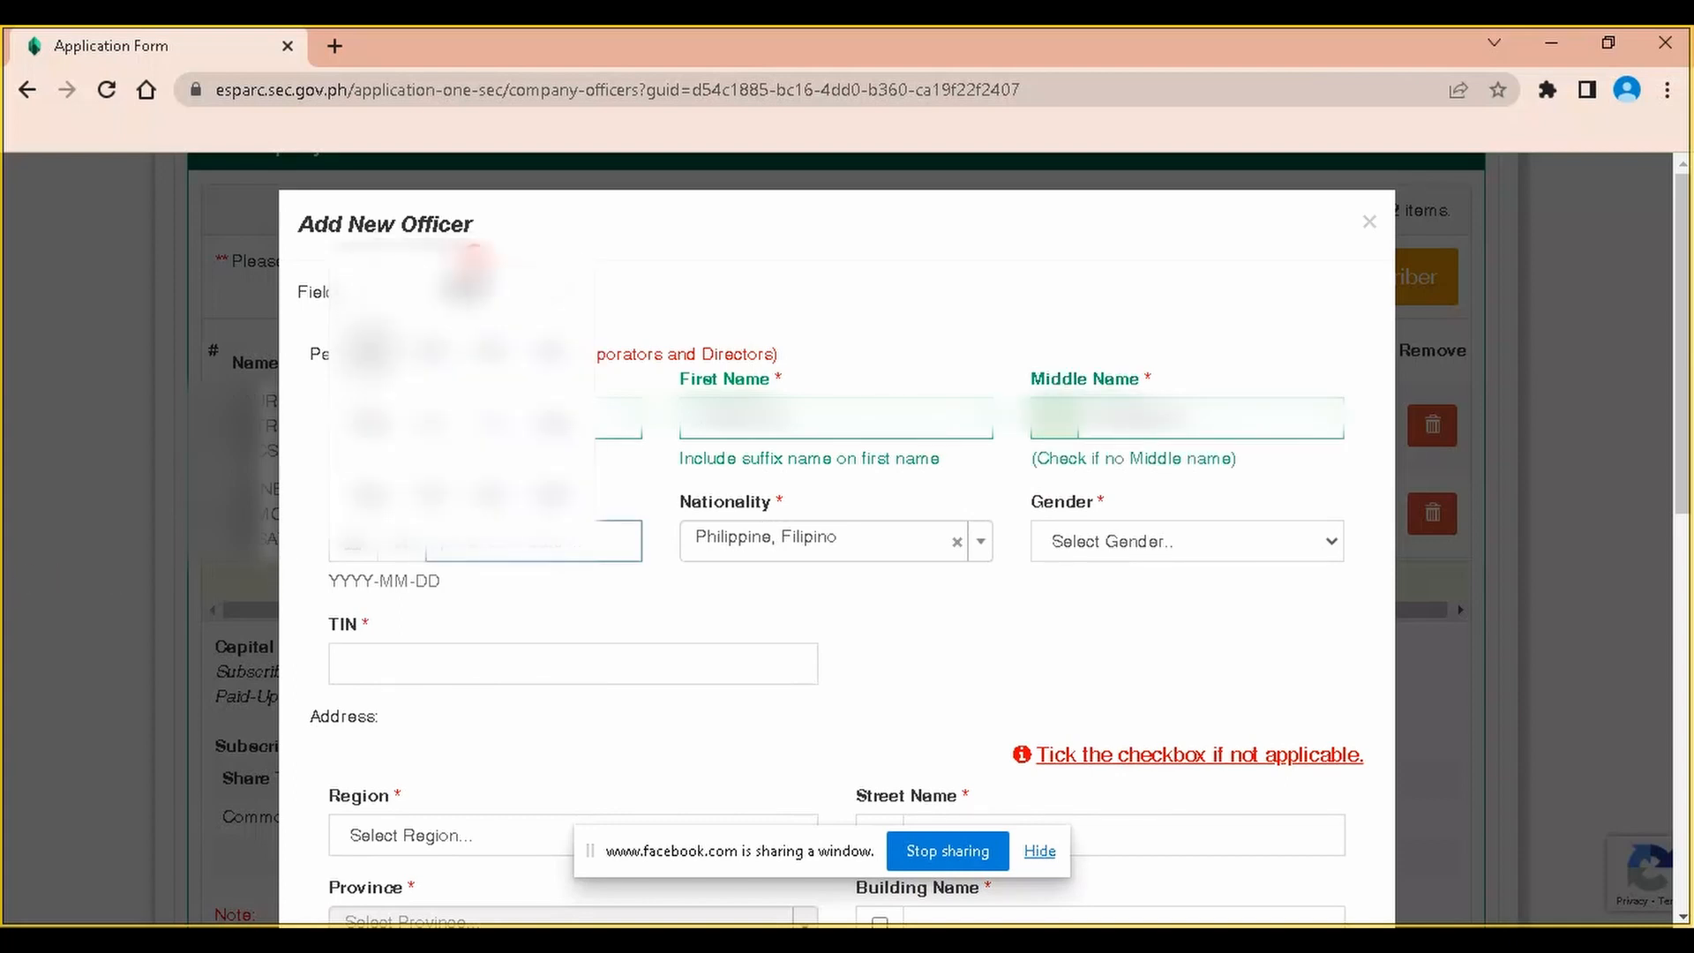
left_click(475, 291)
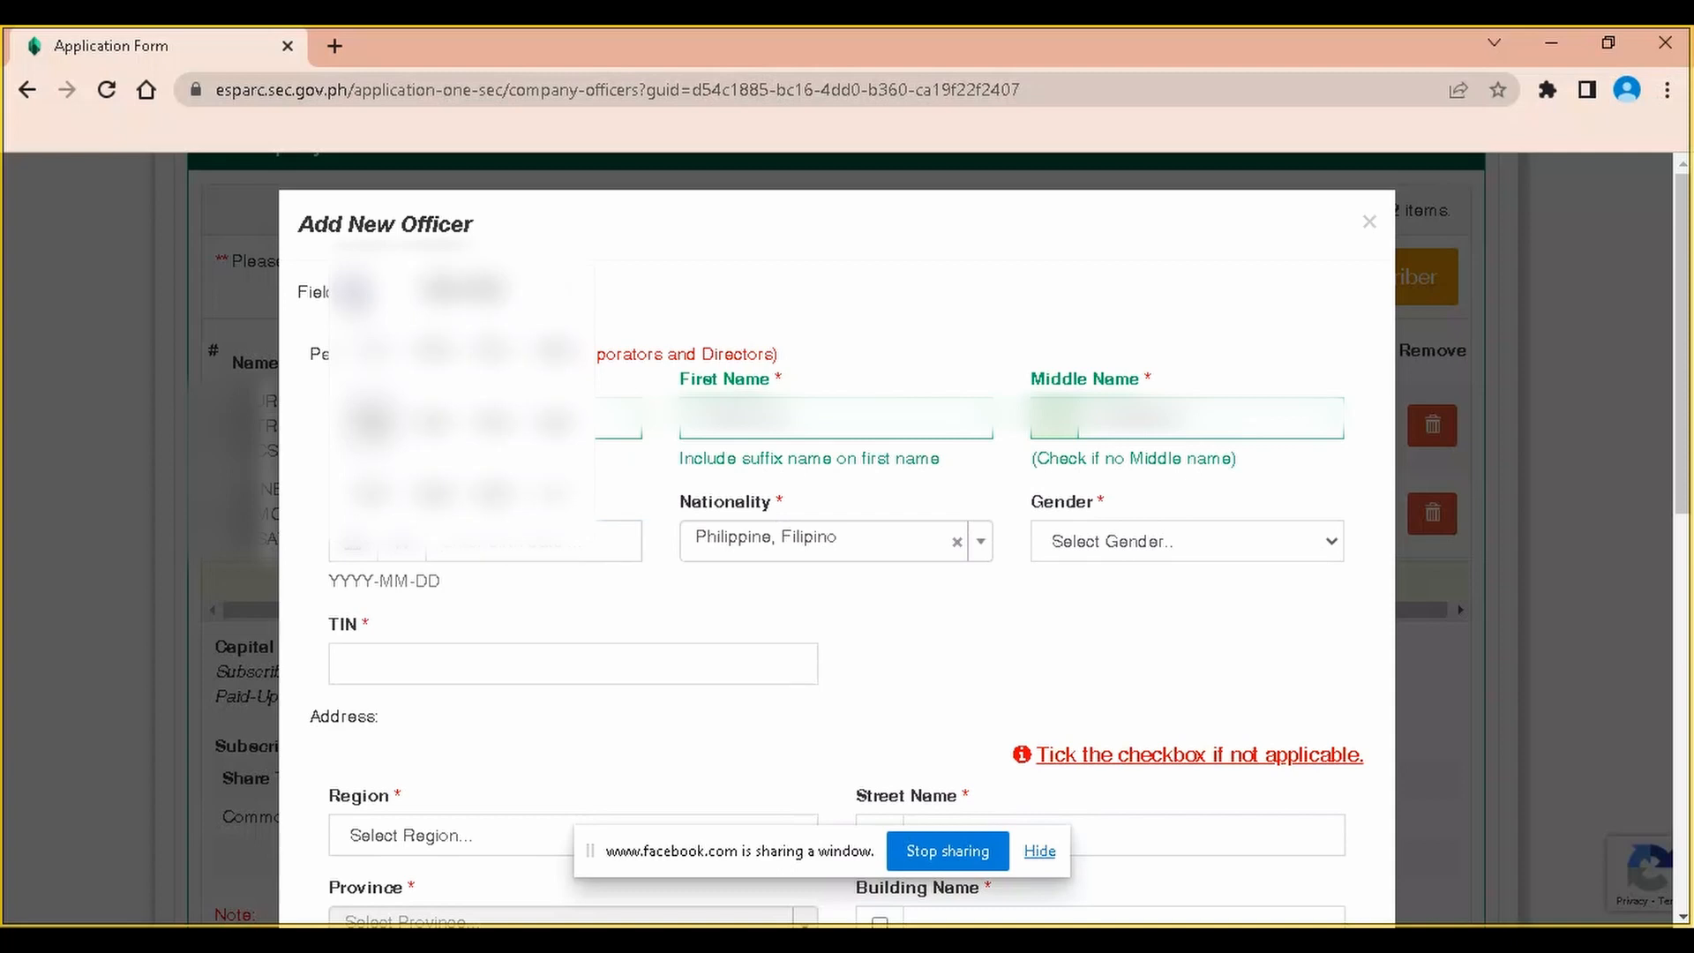
left_click(549, 492)
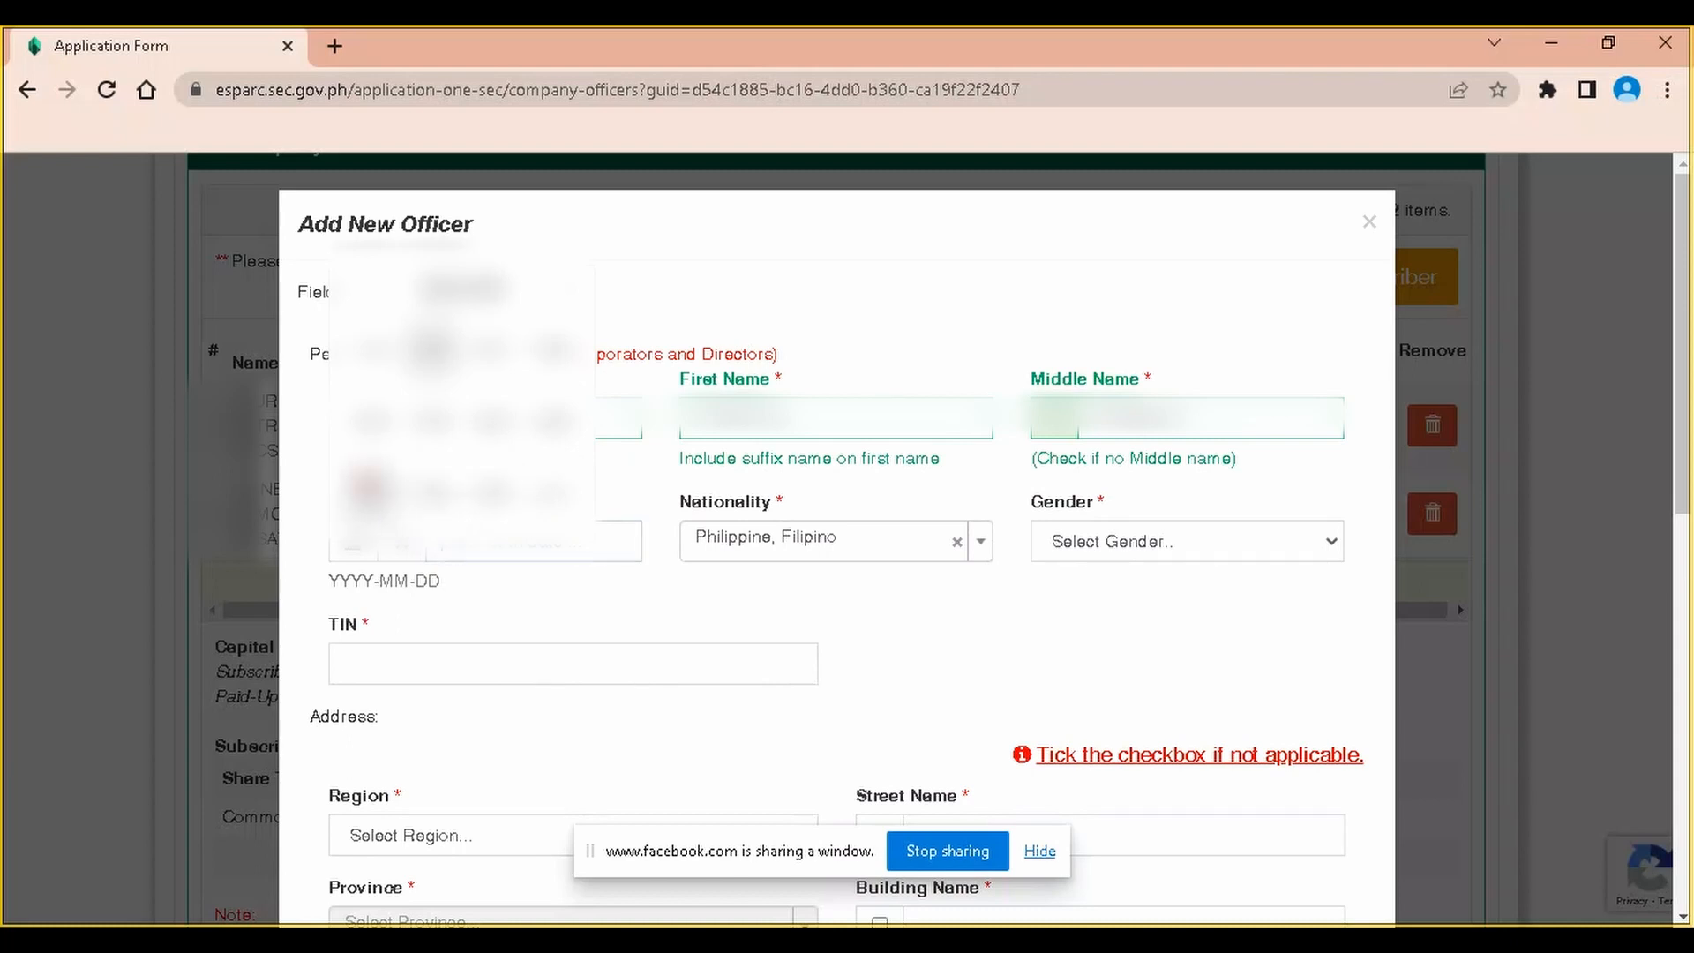
left_click(435, 496)
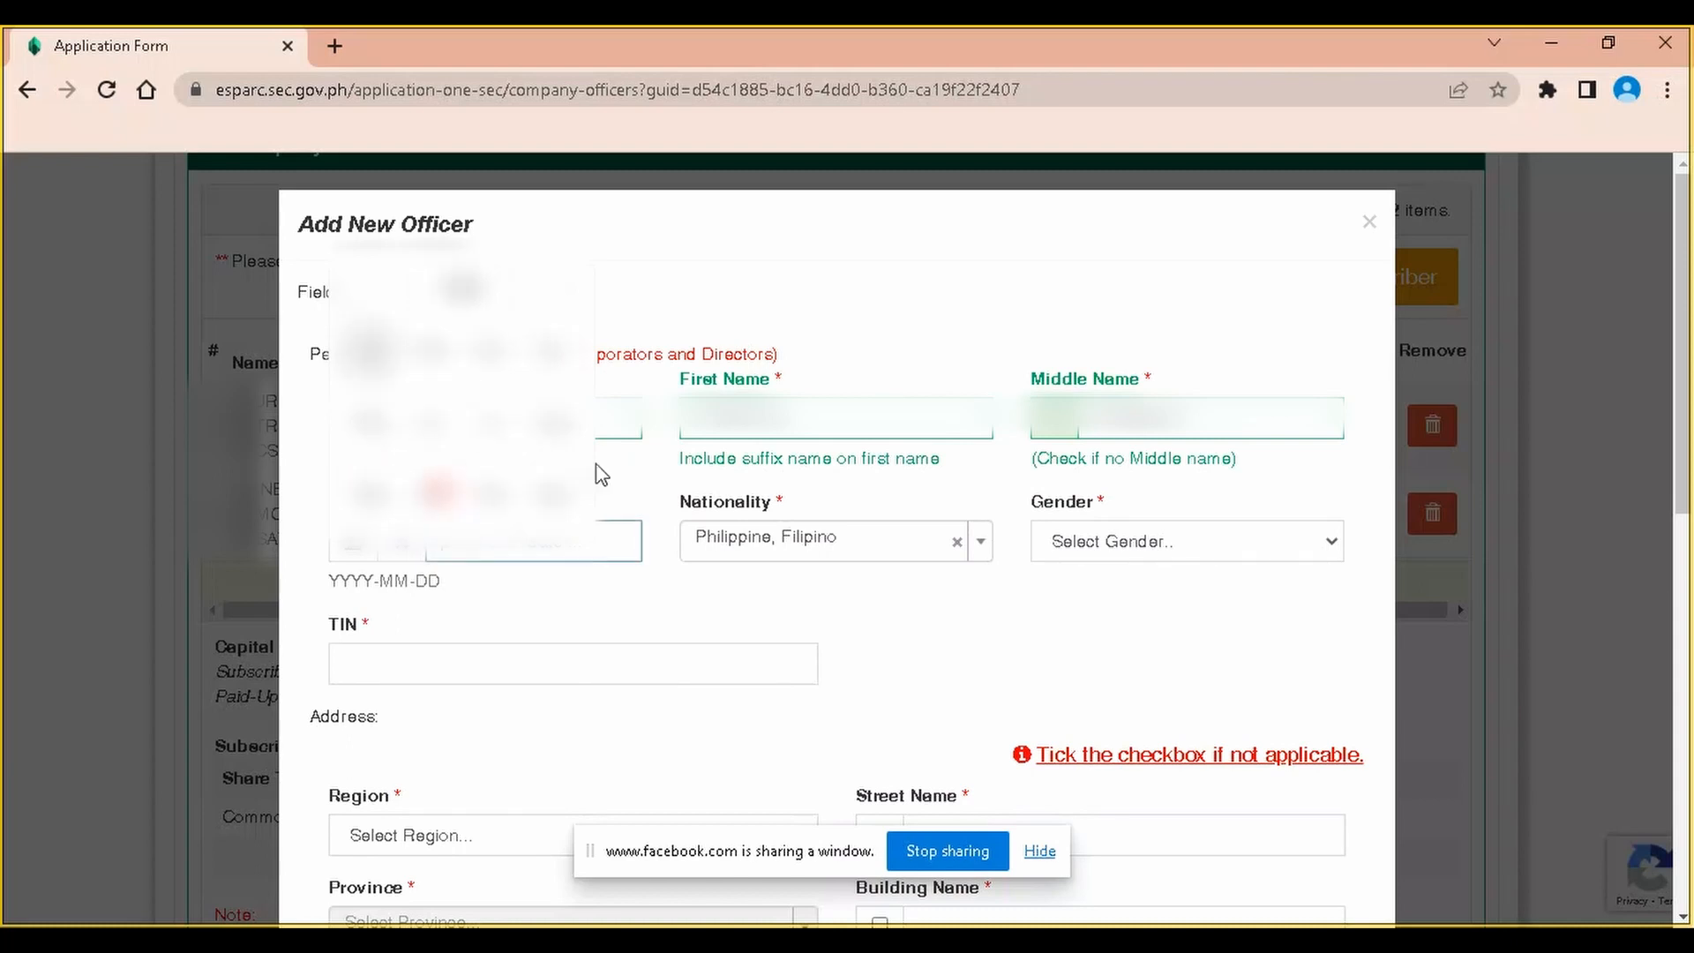
left_click(379, 349)
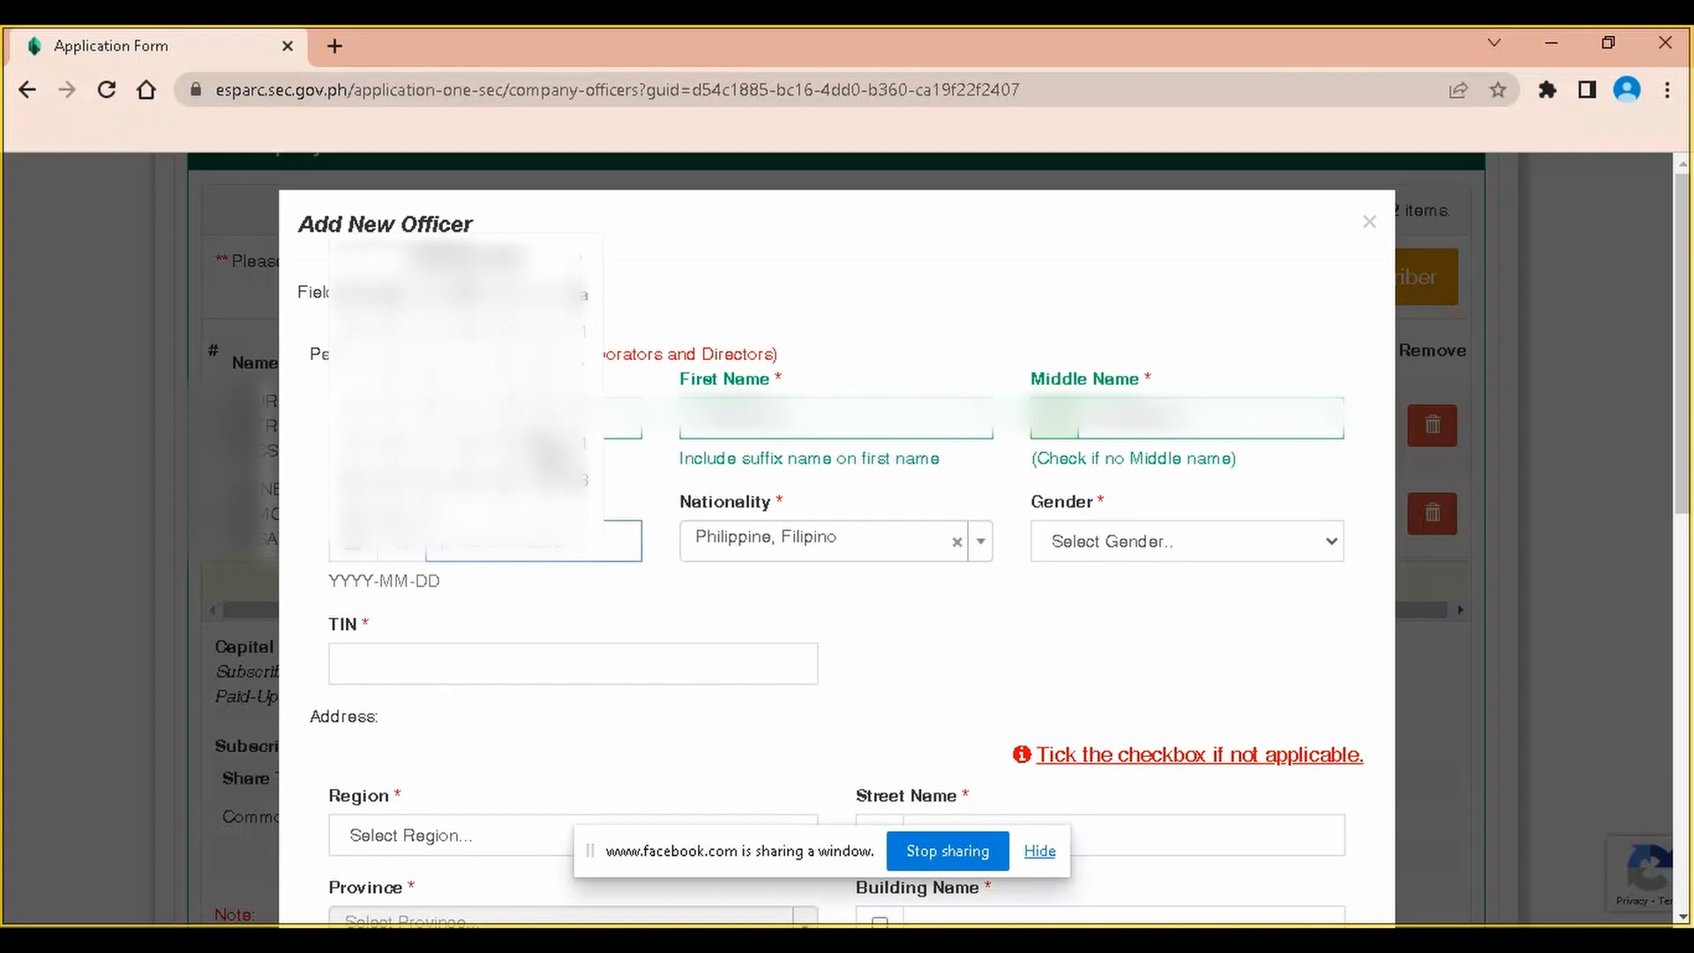
left_click(547, 450)
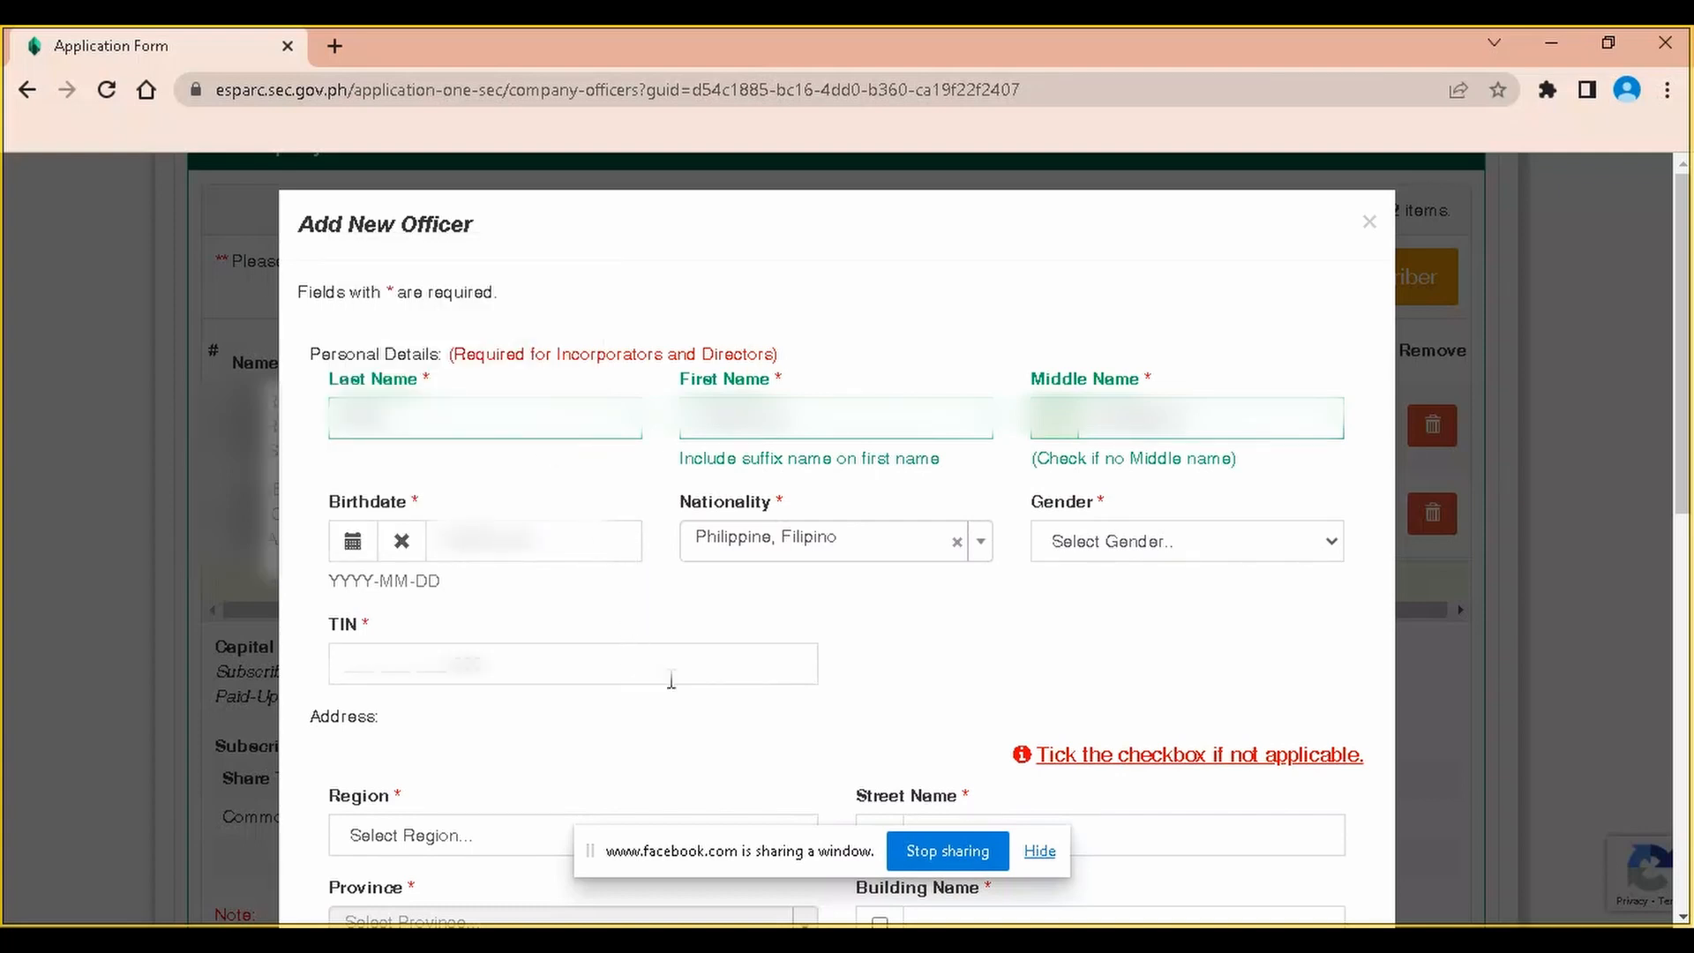
Paste the officer's tax identification number into the TIN field
left_click(356, 650)
key("ctrl+v")
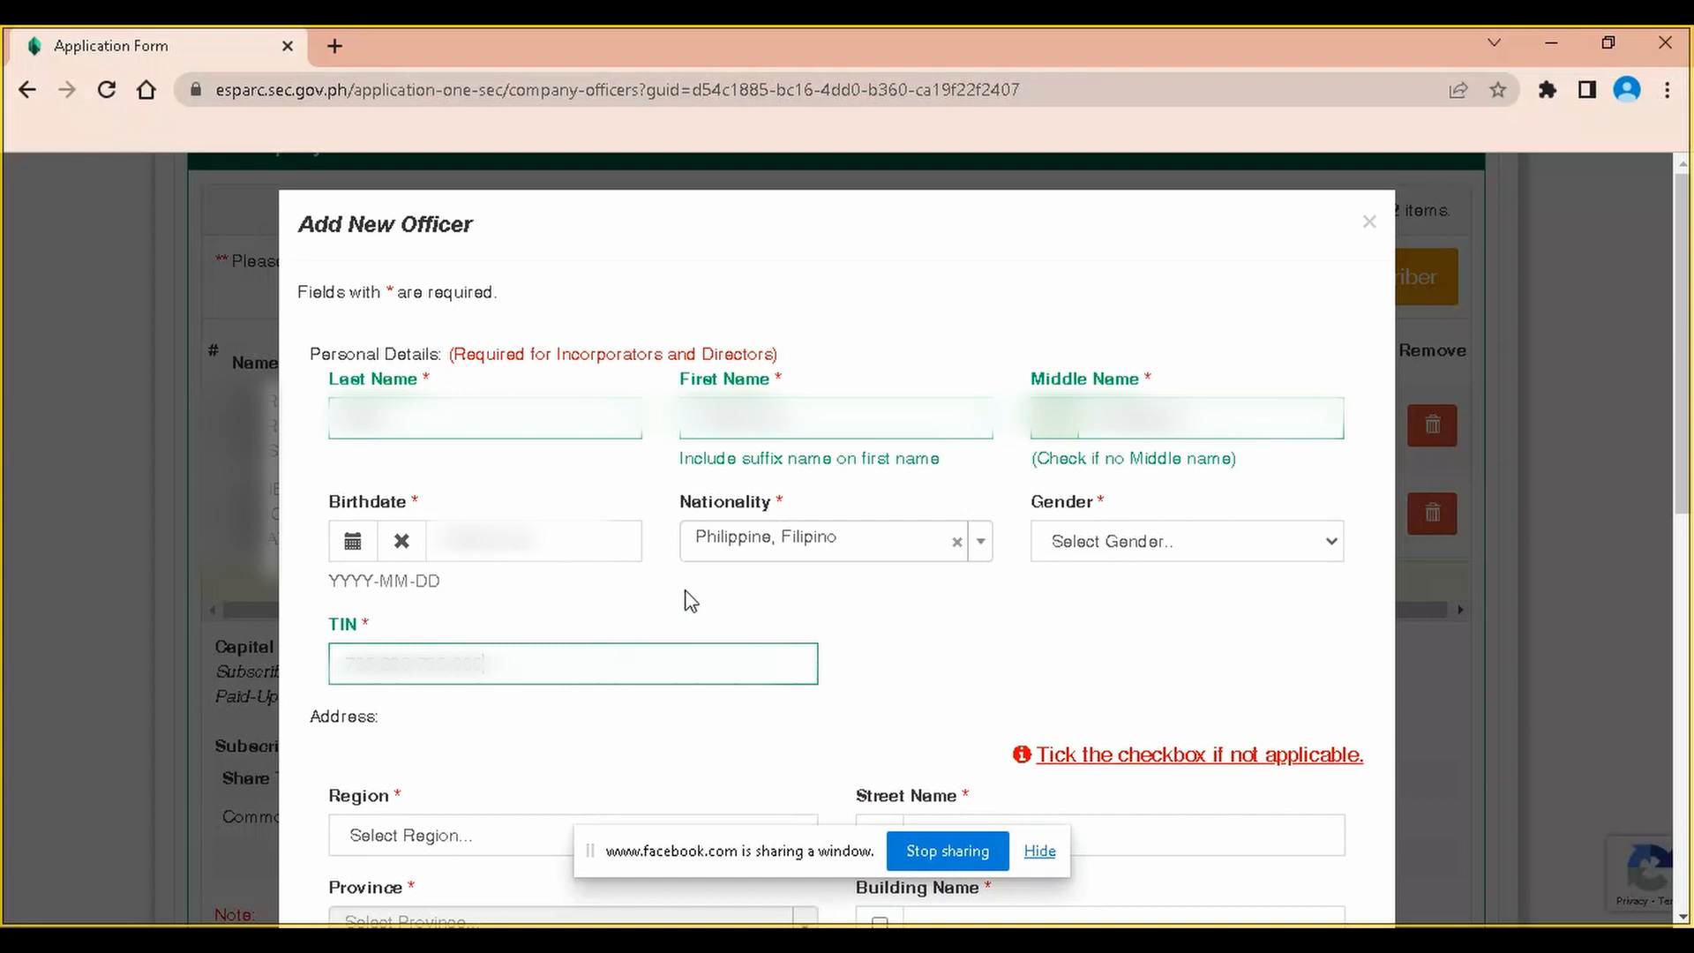
scroll(688, 596, "down", 2)
left_click(1126, 279)
Set gender to Male and choose Region XI, Davao del Norte, Santo Tomas for the address
left_click(1140, 346)
left_click(427, 587)
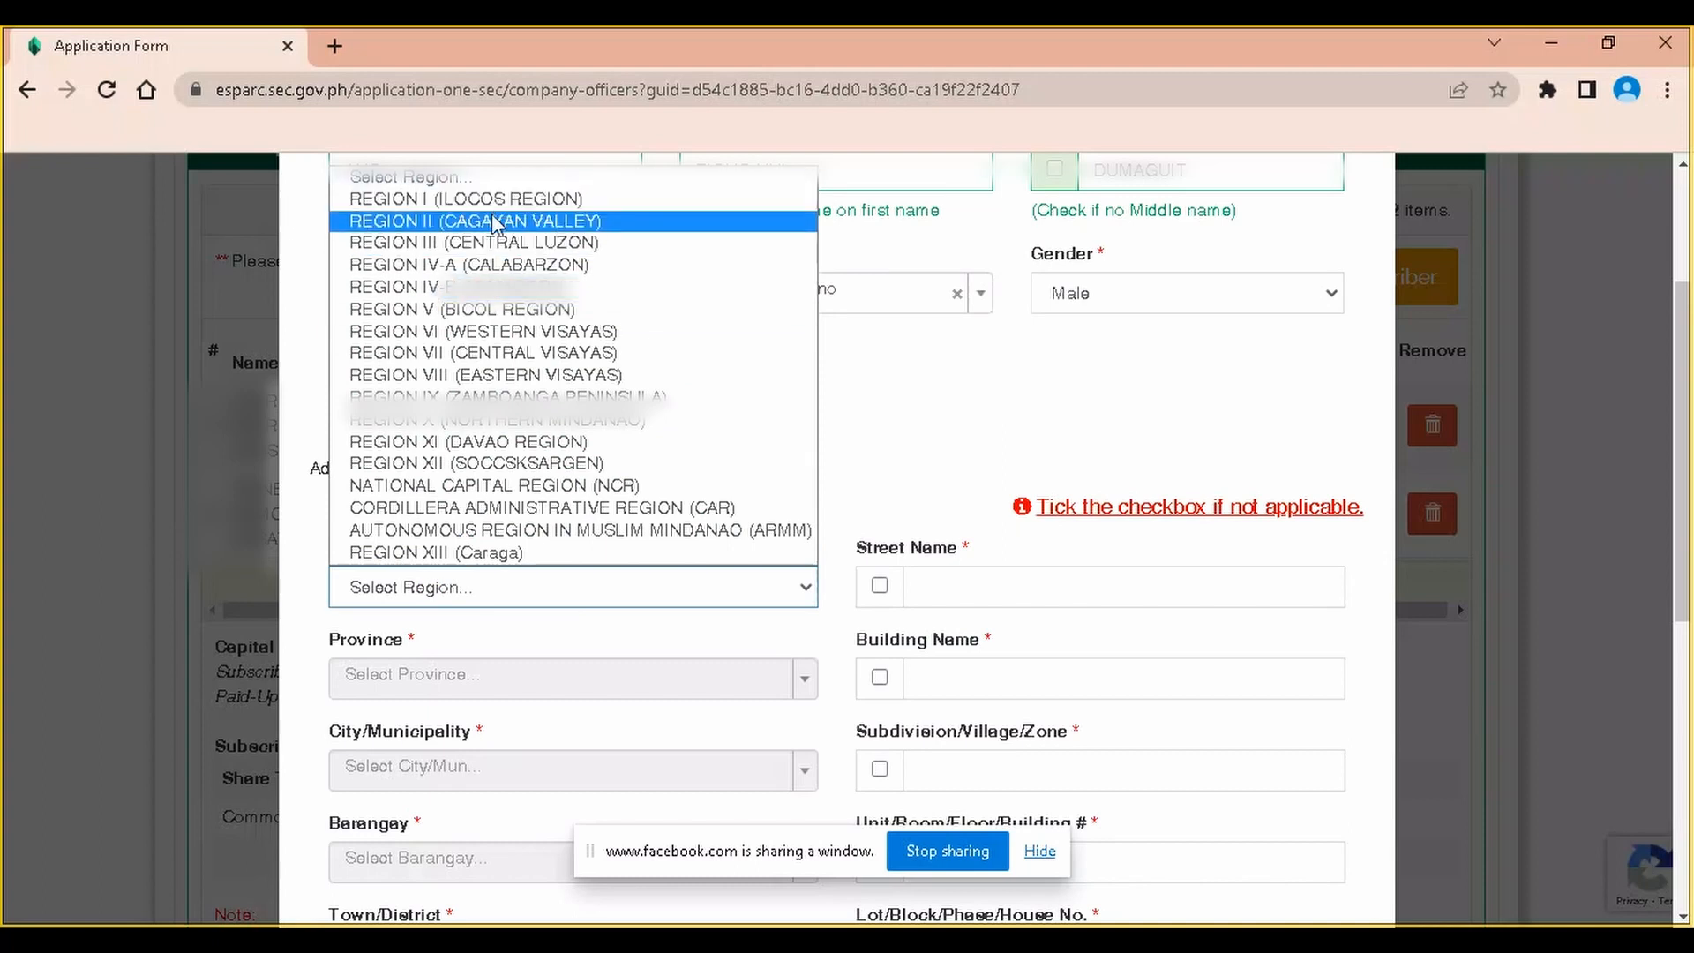
left_click(540, 442)
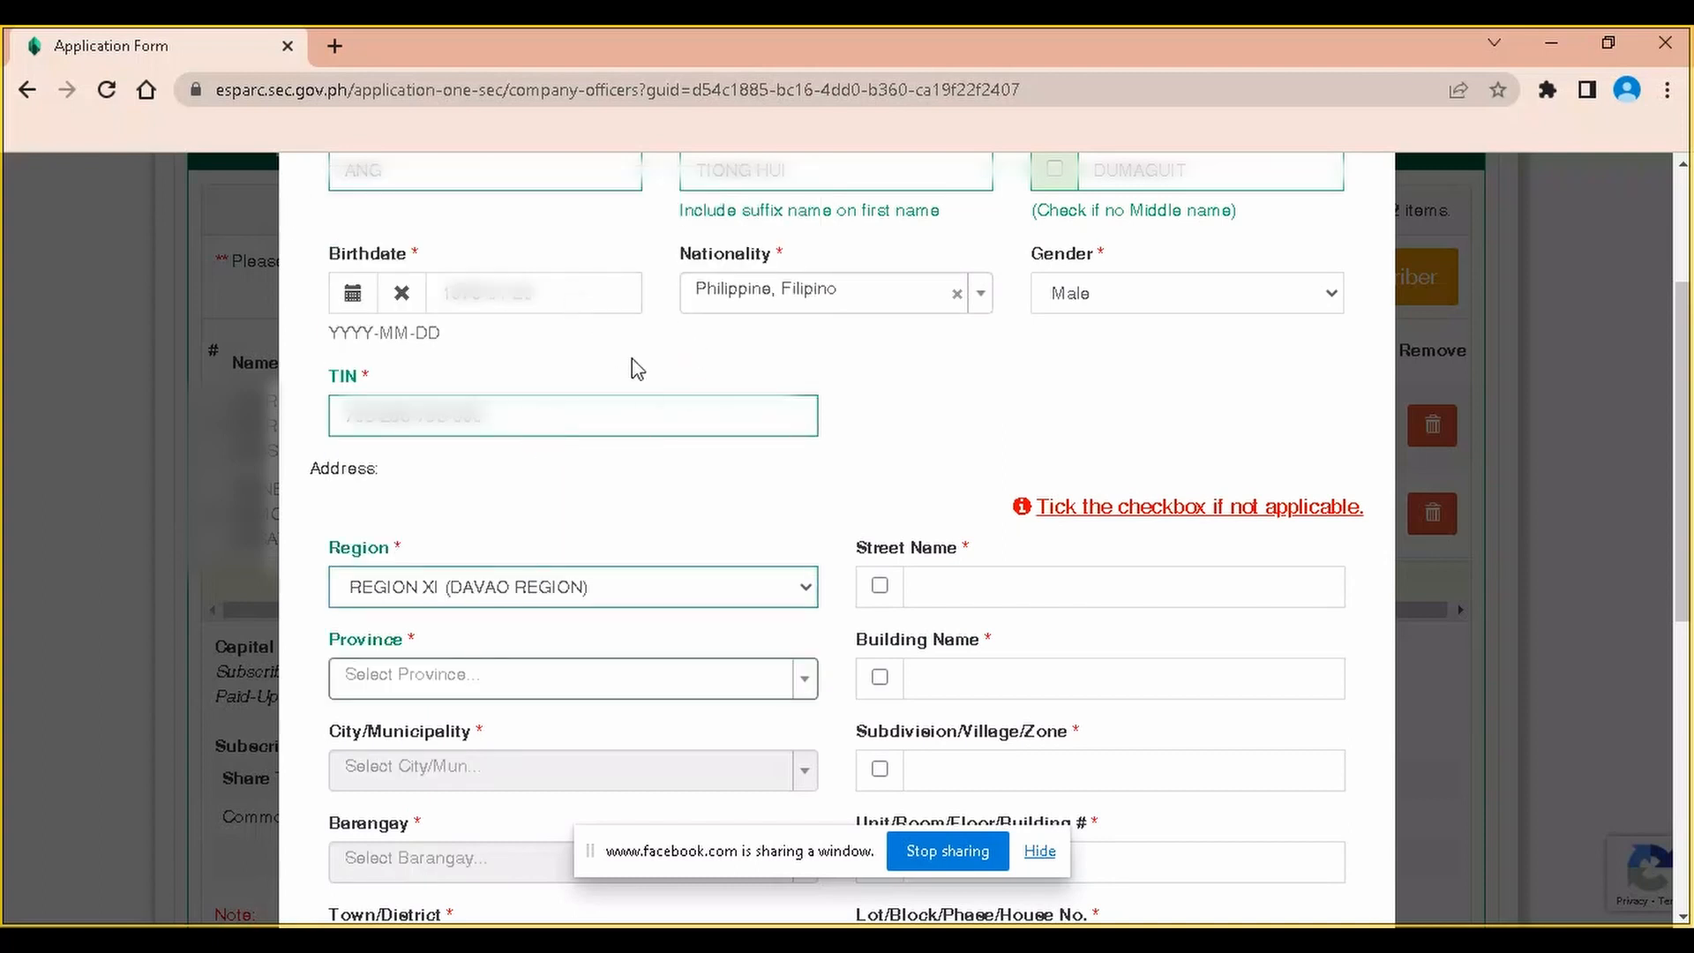
scroll(607, 507, "down", 1)
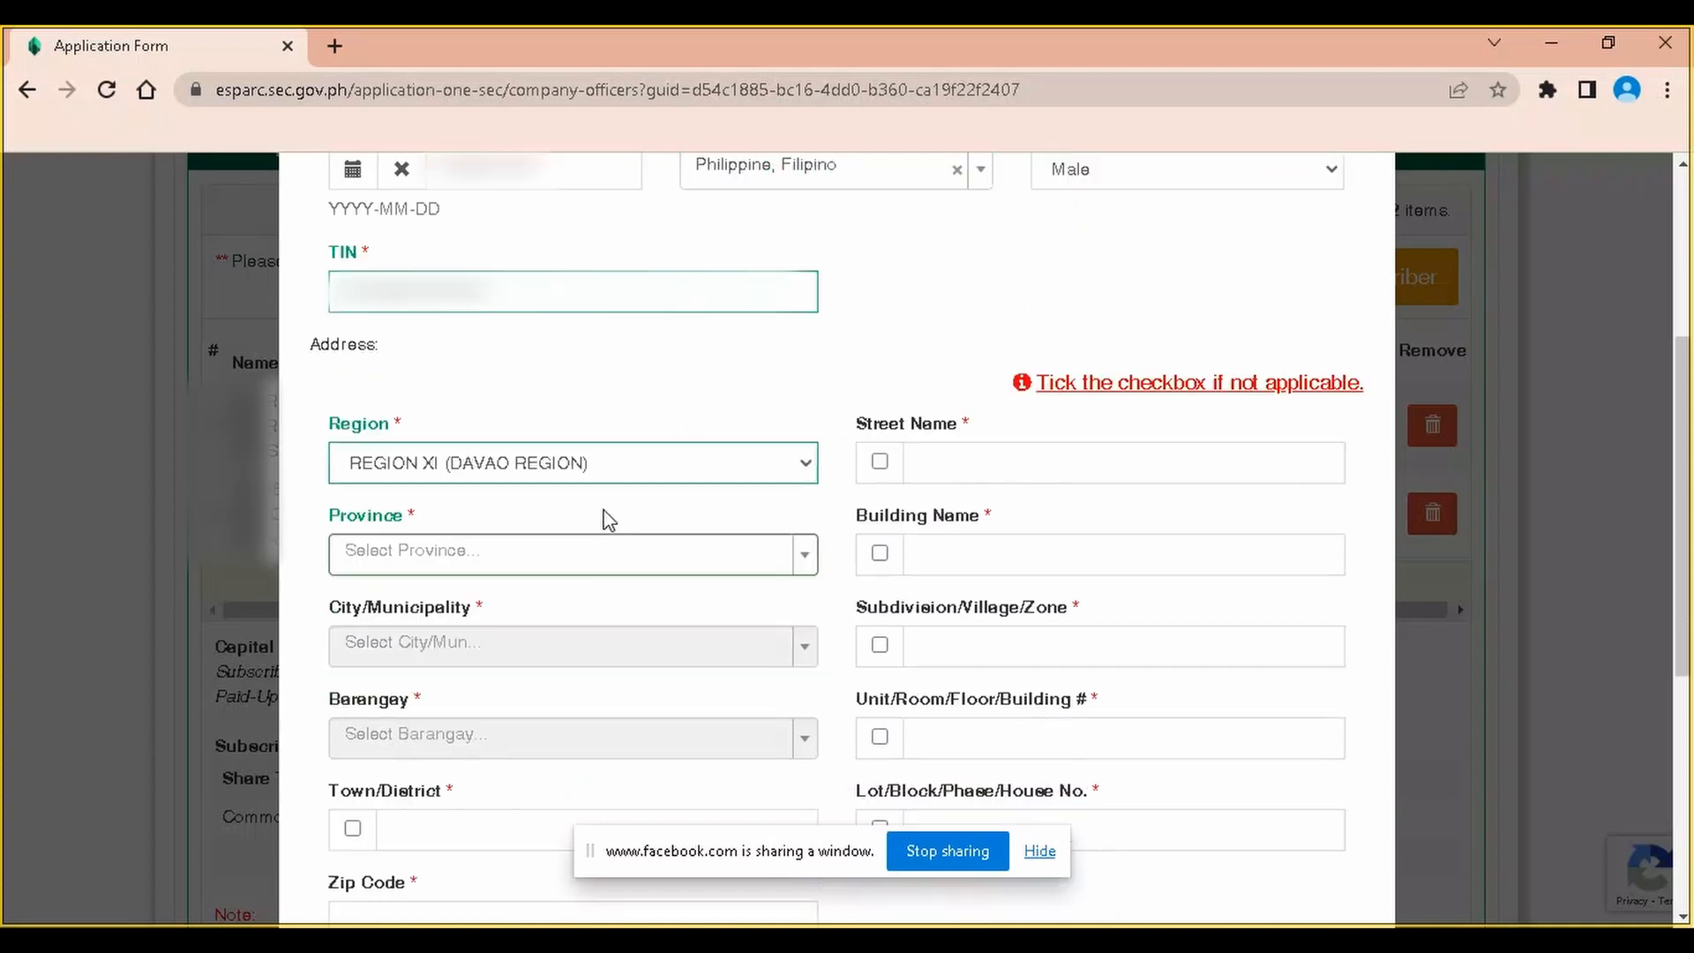
left_click(597, 565)
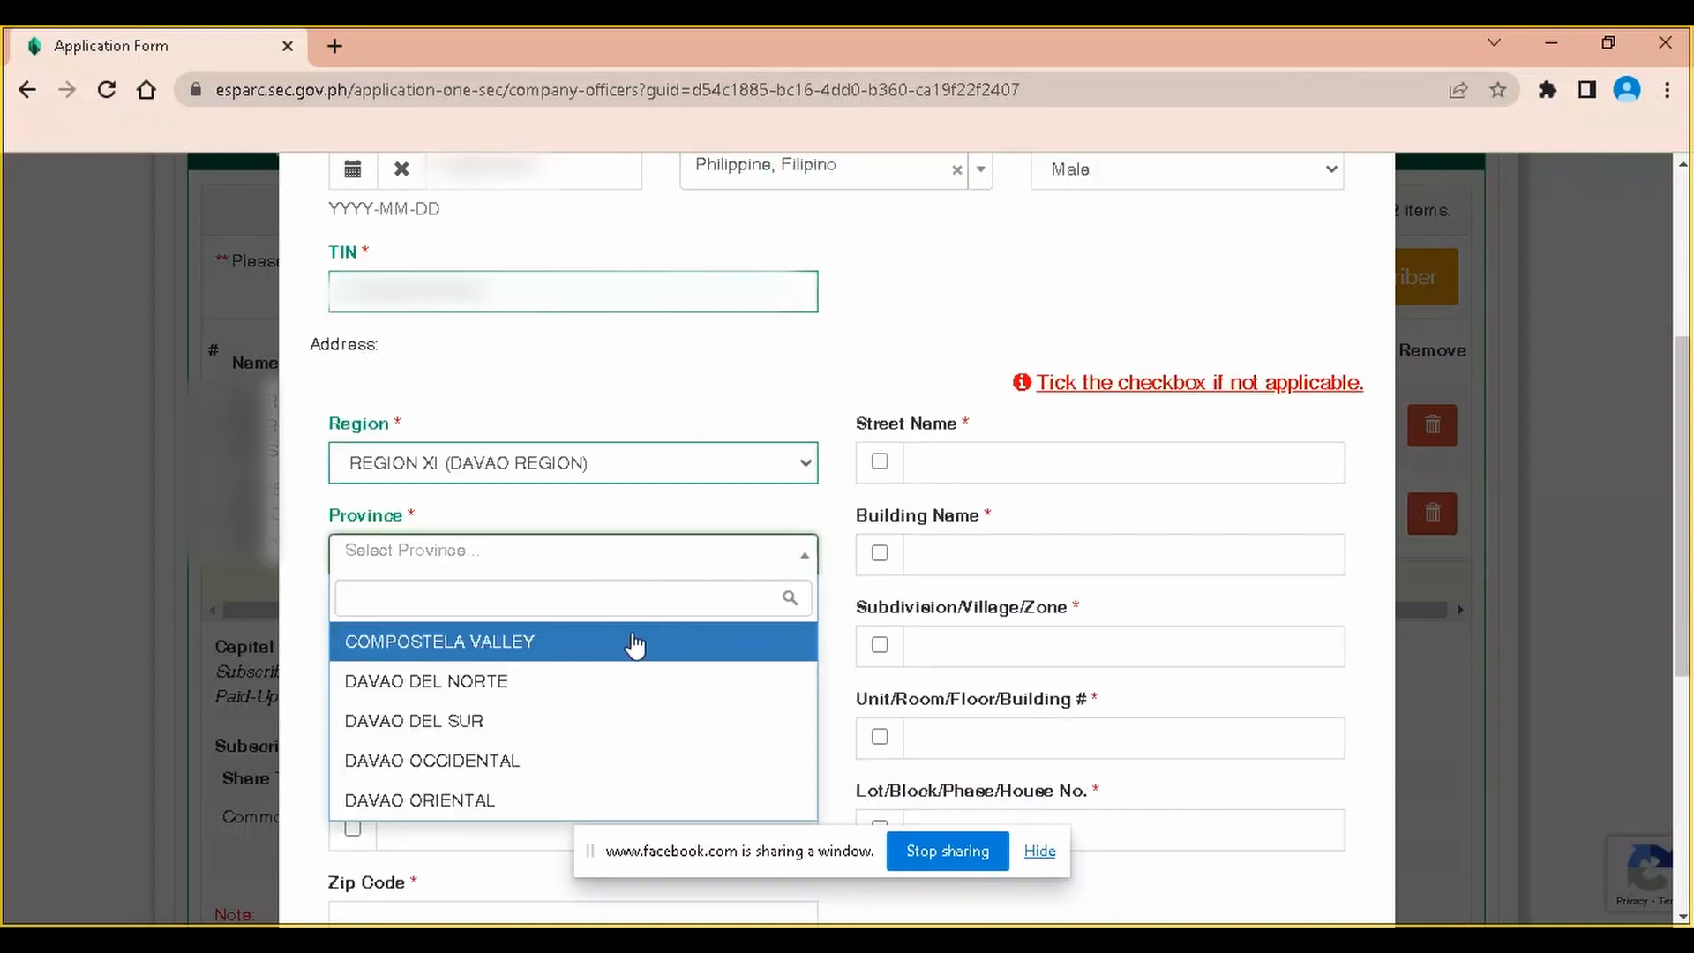
left_click(613, 687)
left_click(530, 662)
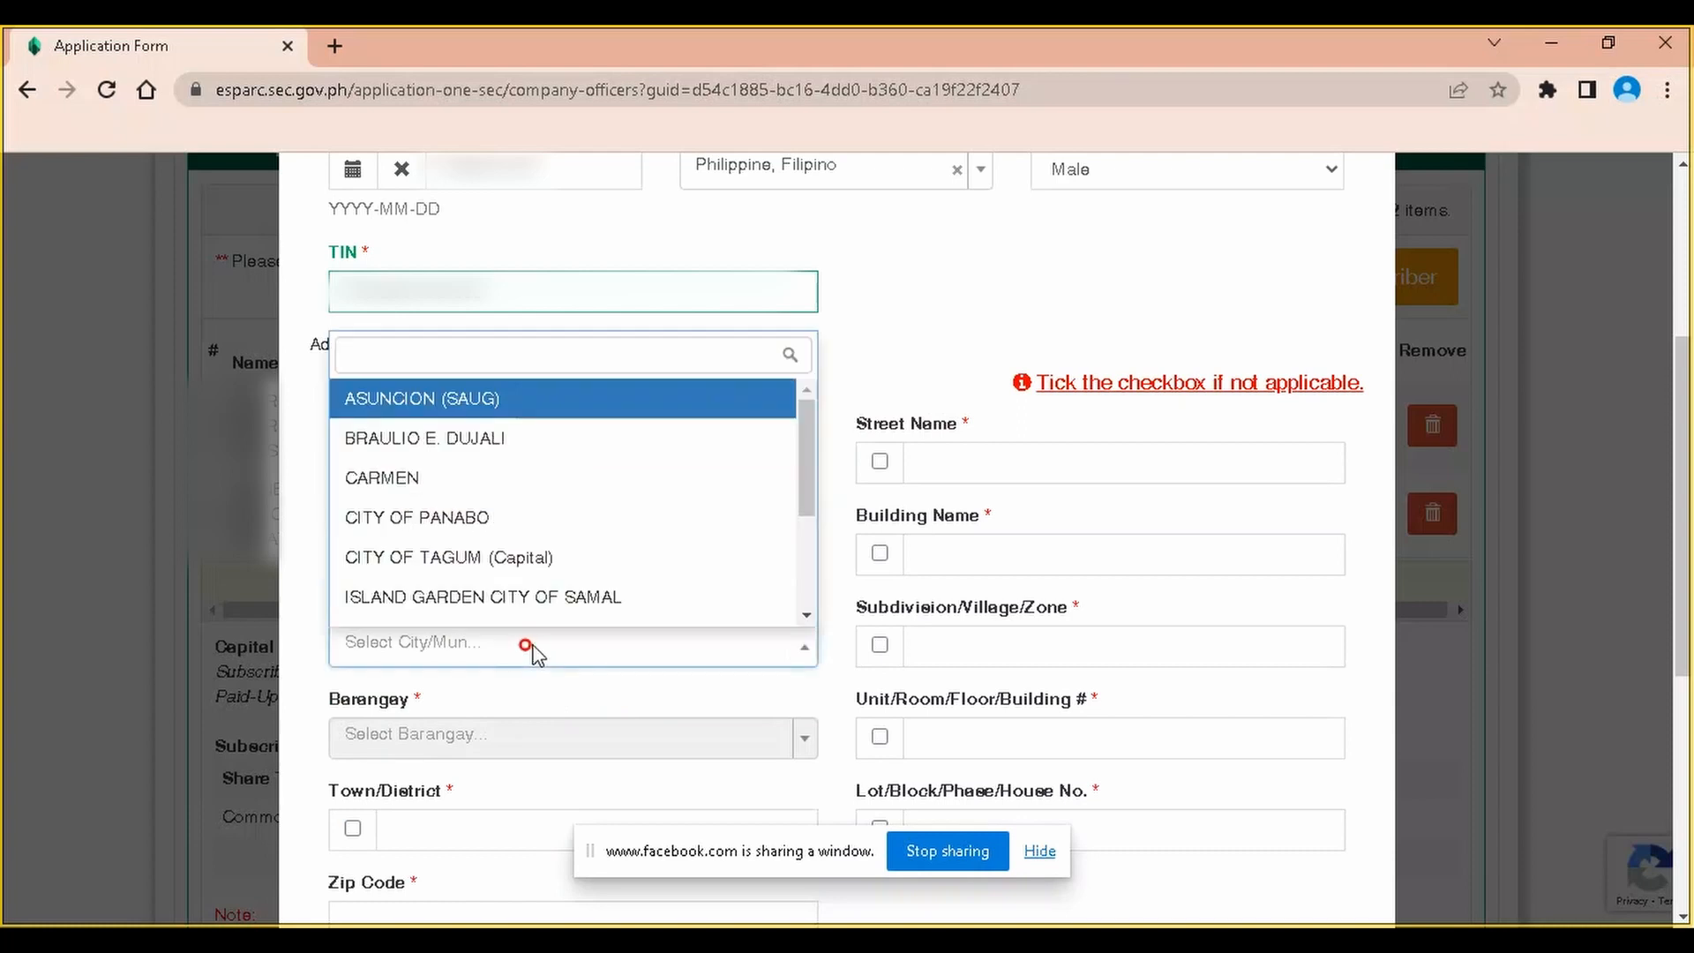
scroll(555, 586, "down", 2)
left_click(554, 577)
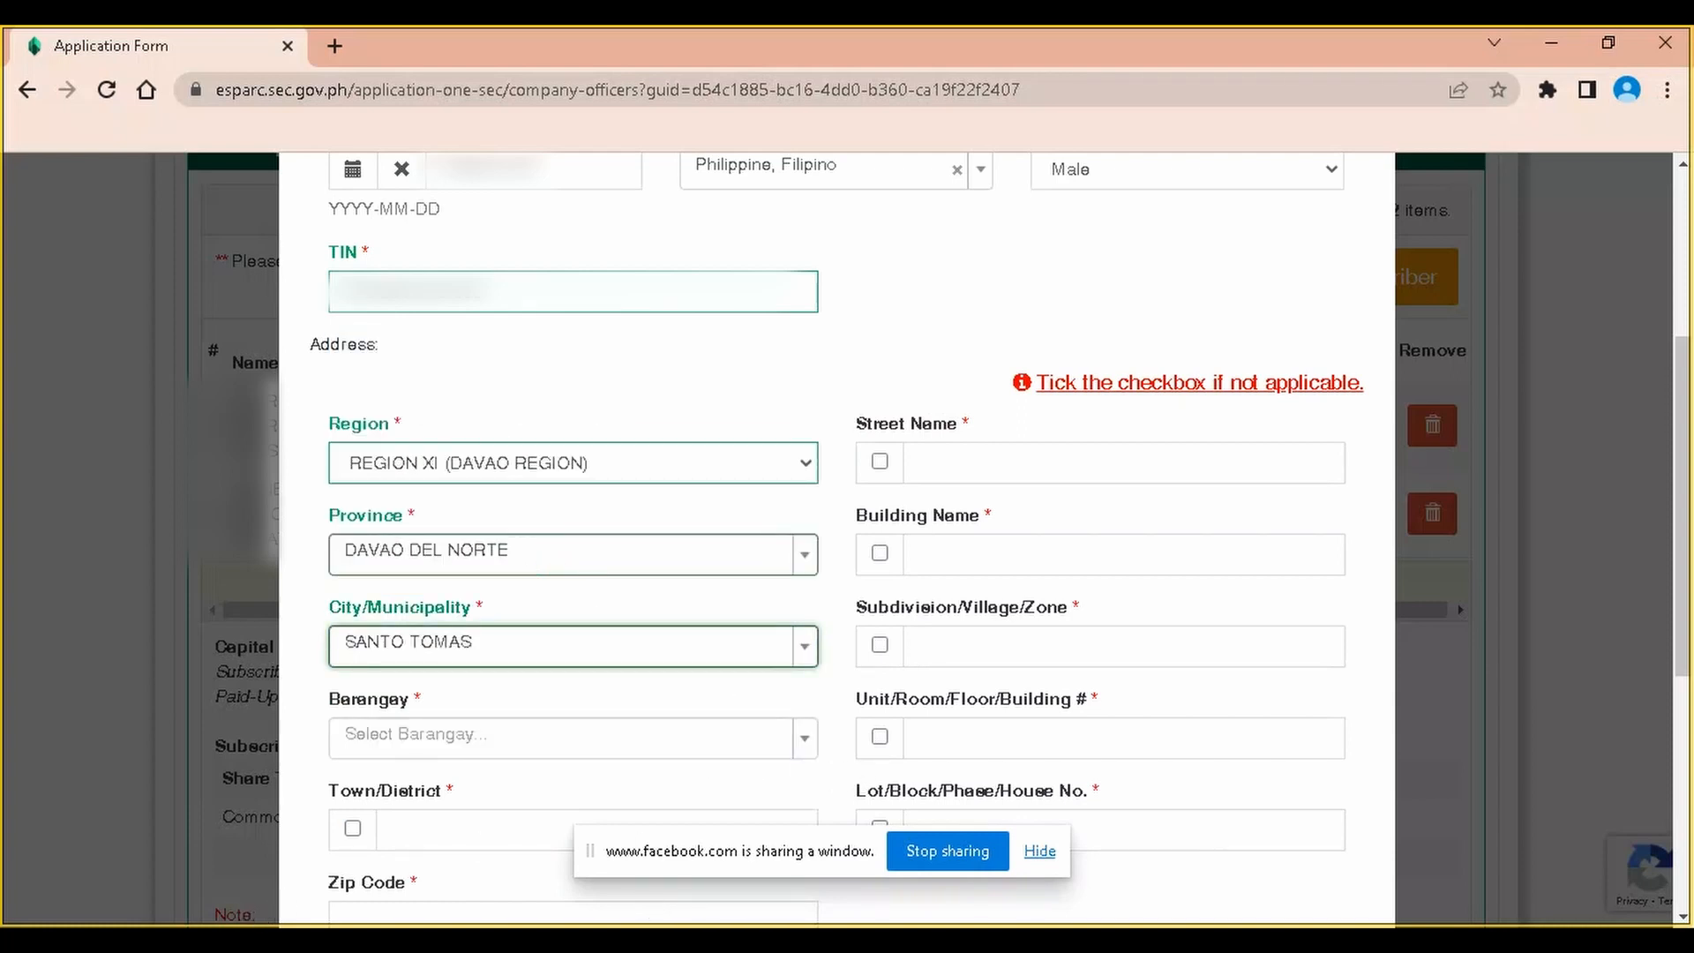
Choose barangay Tibal-og (Pob.) and the suggested street Feeder Road 3
left_click(483, 732)
scroll(506, 680, "down", 5)
left_click(458, 656)
scroll(507, 748, "down", 1)
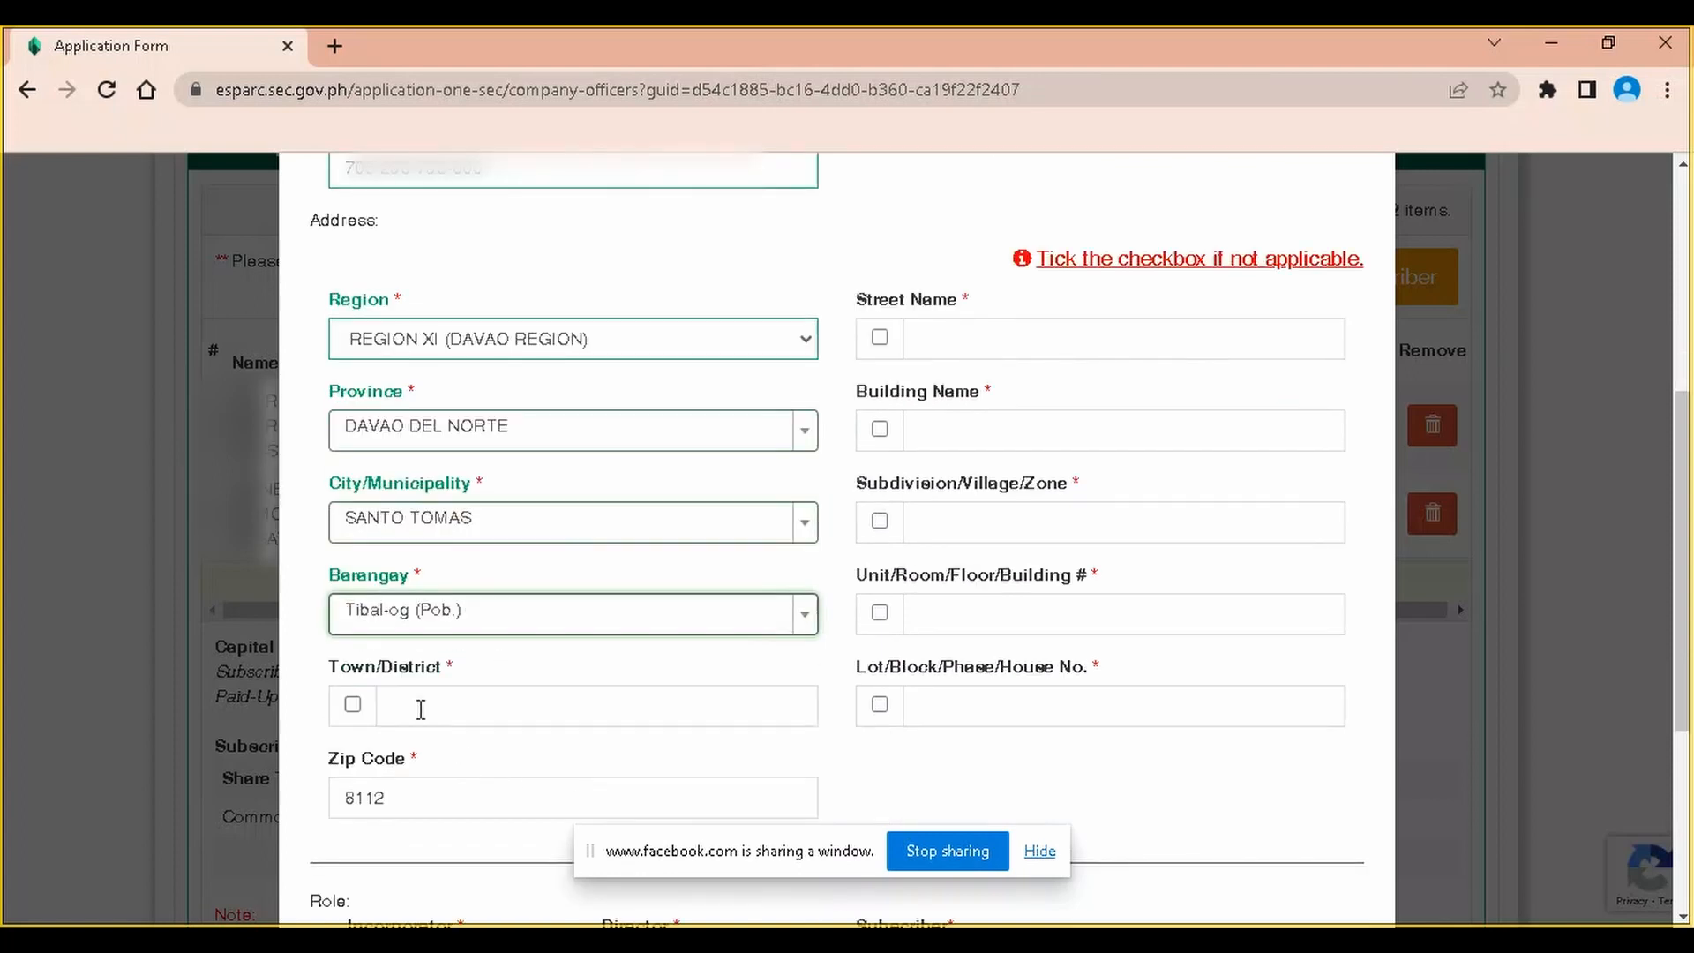
left_click(1006, 340)
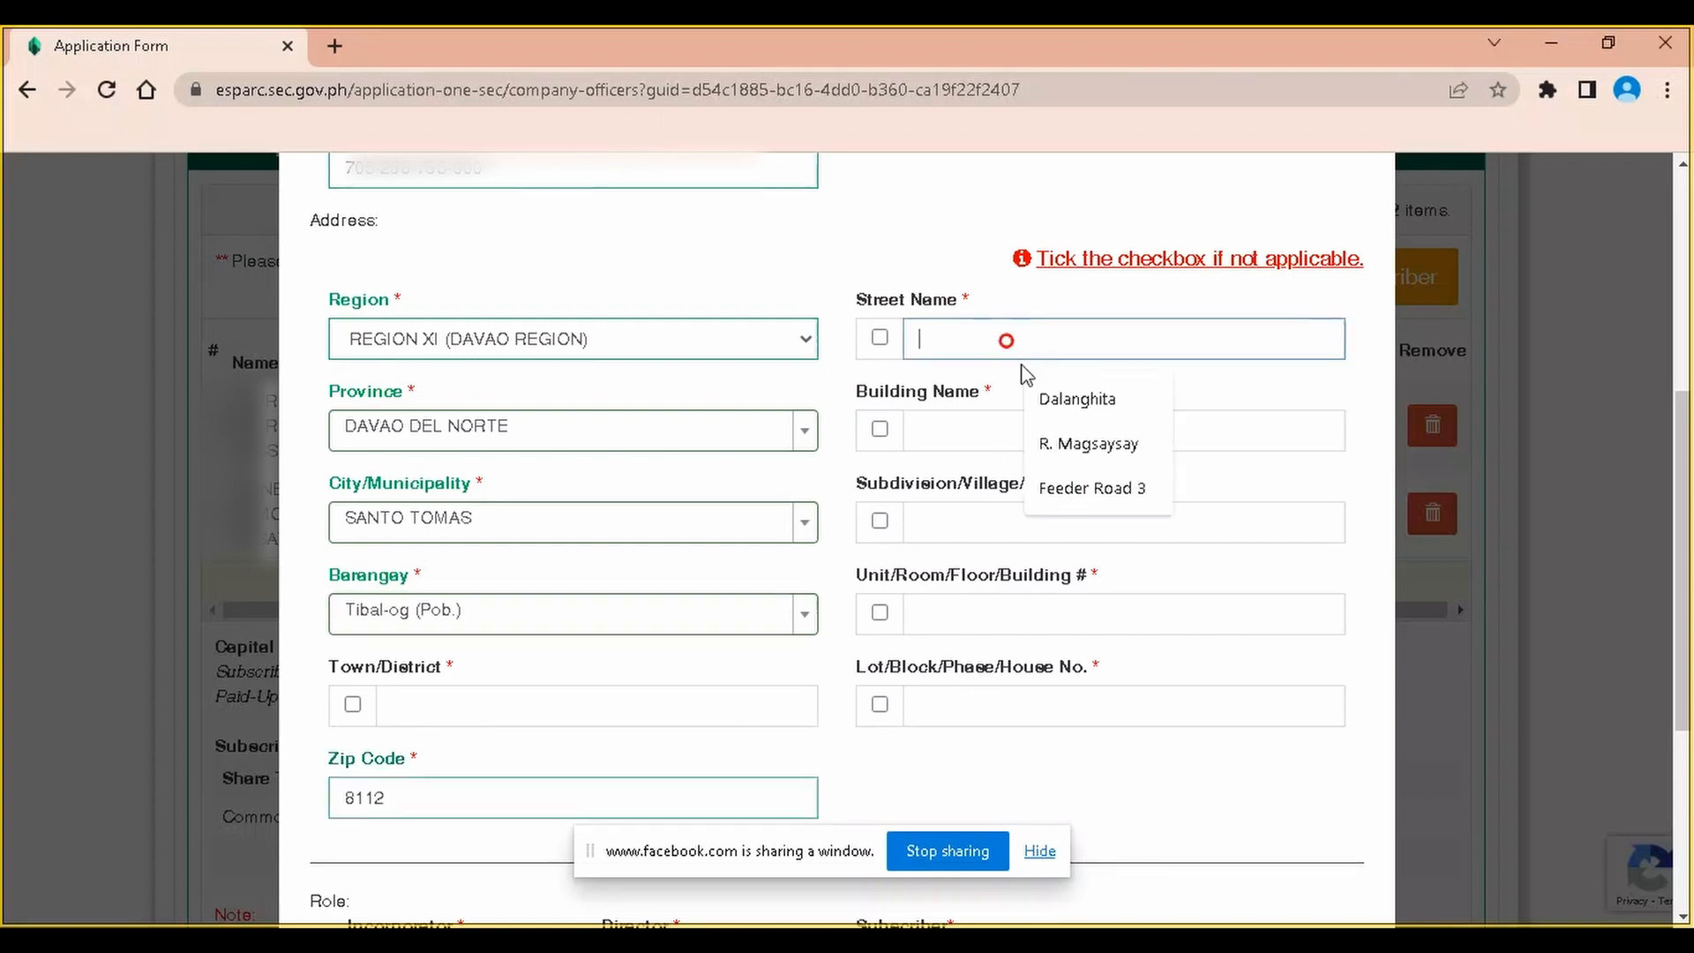
left_click(1098, 488)
Mark building name, subdivision and unit/room number as N.A
left_click(926, 430)
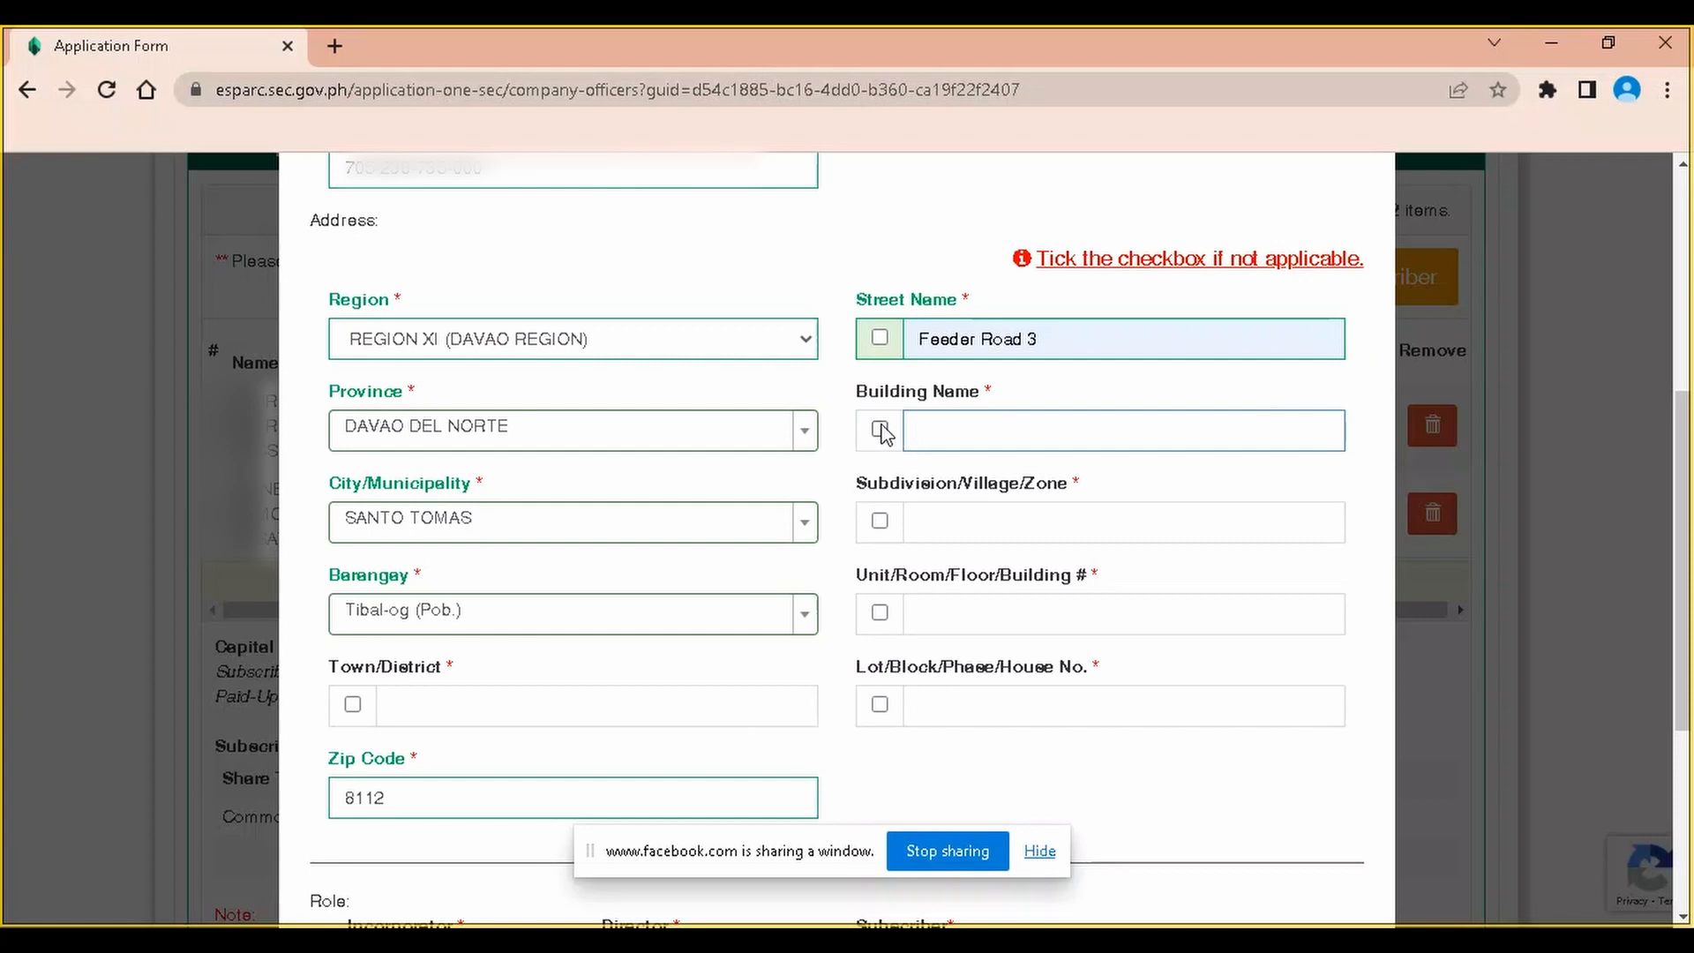
left_click(879, 430)
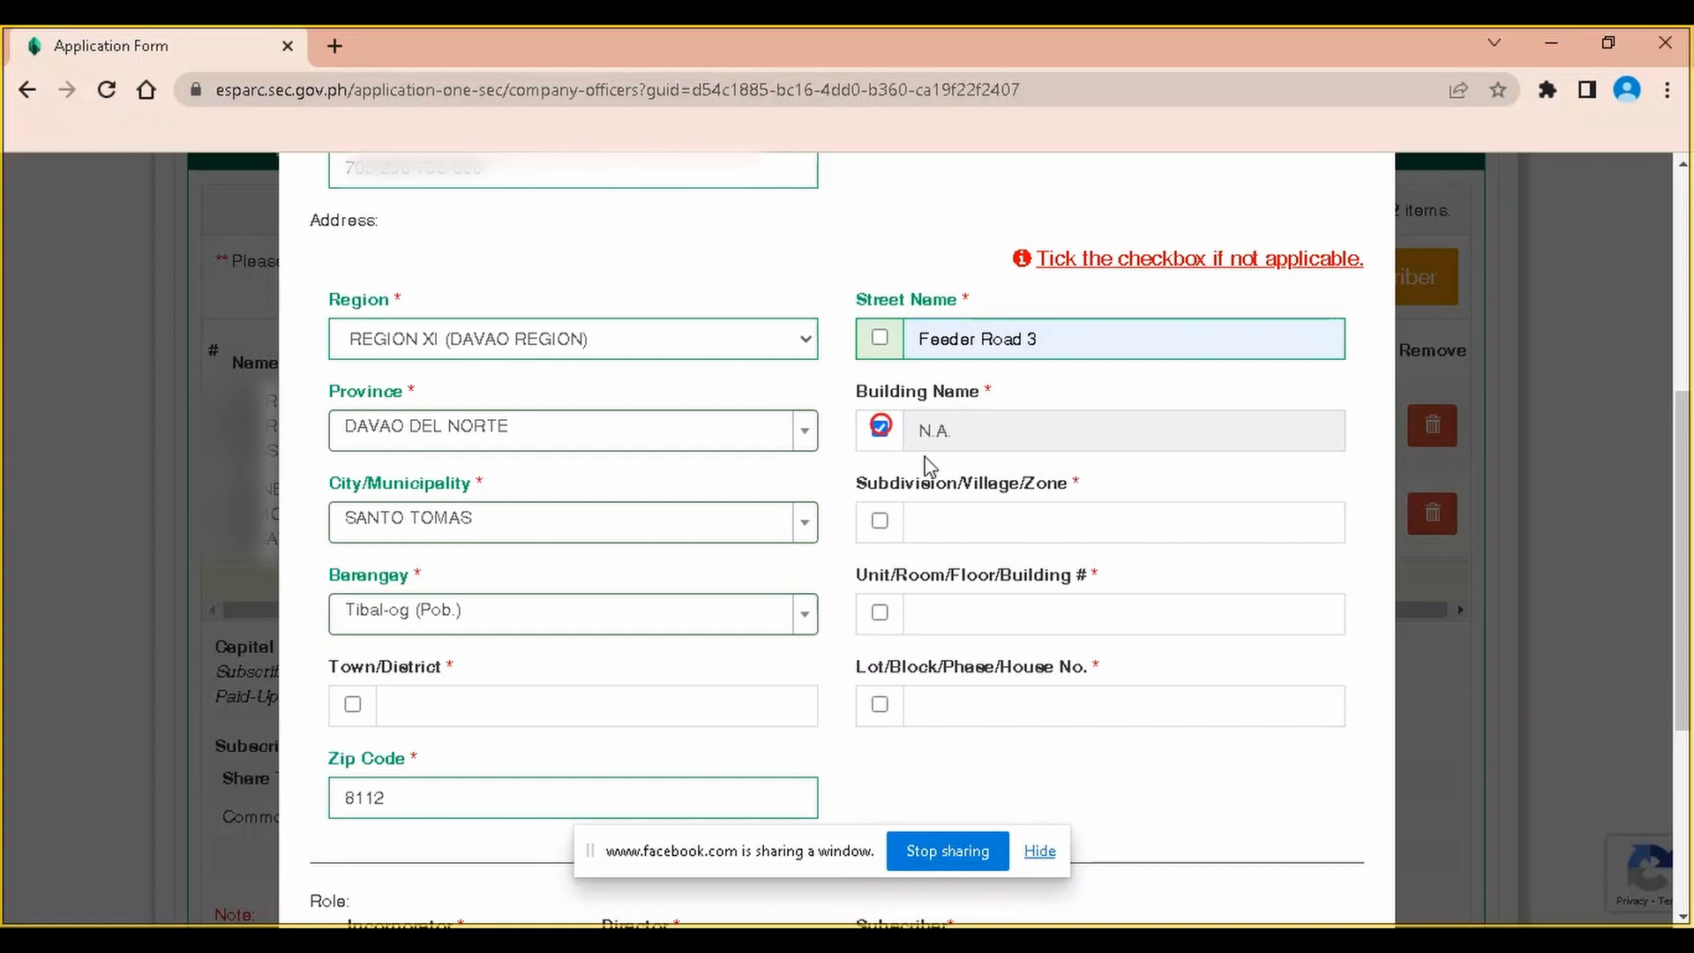
left_click(880, 521)
left_click(879, 612)
scroll(882, 618, "down", 3)
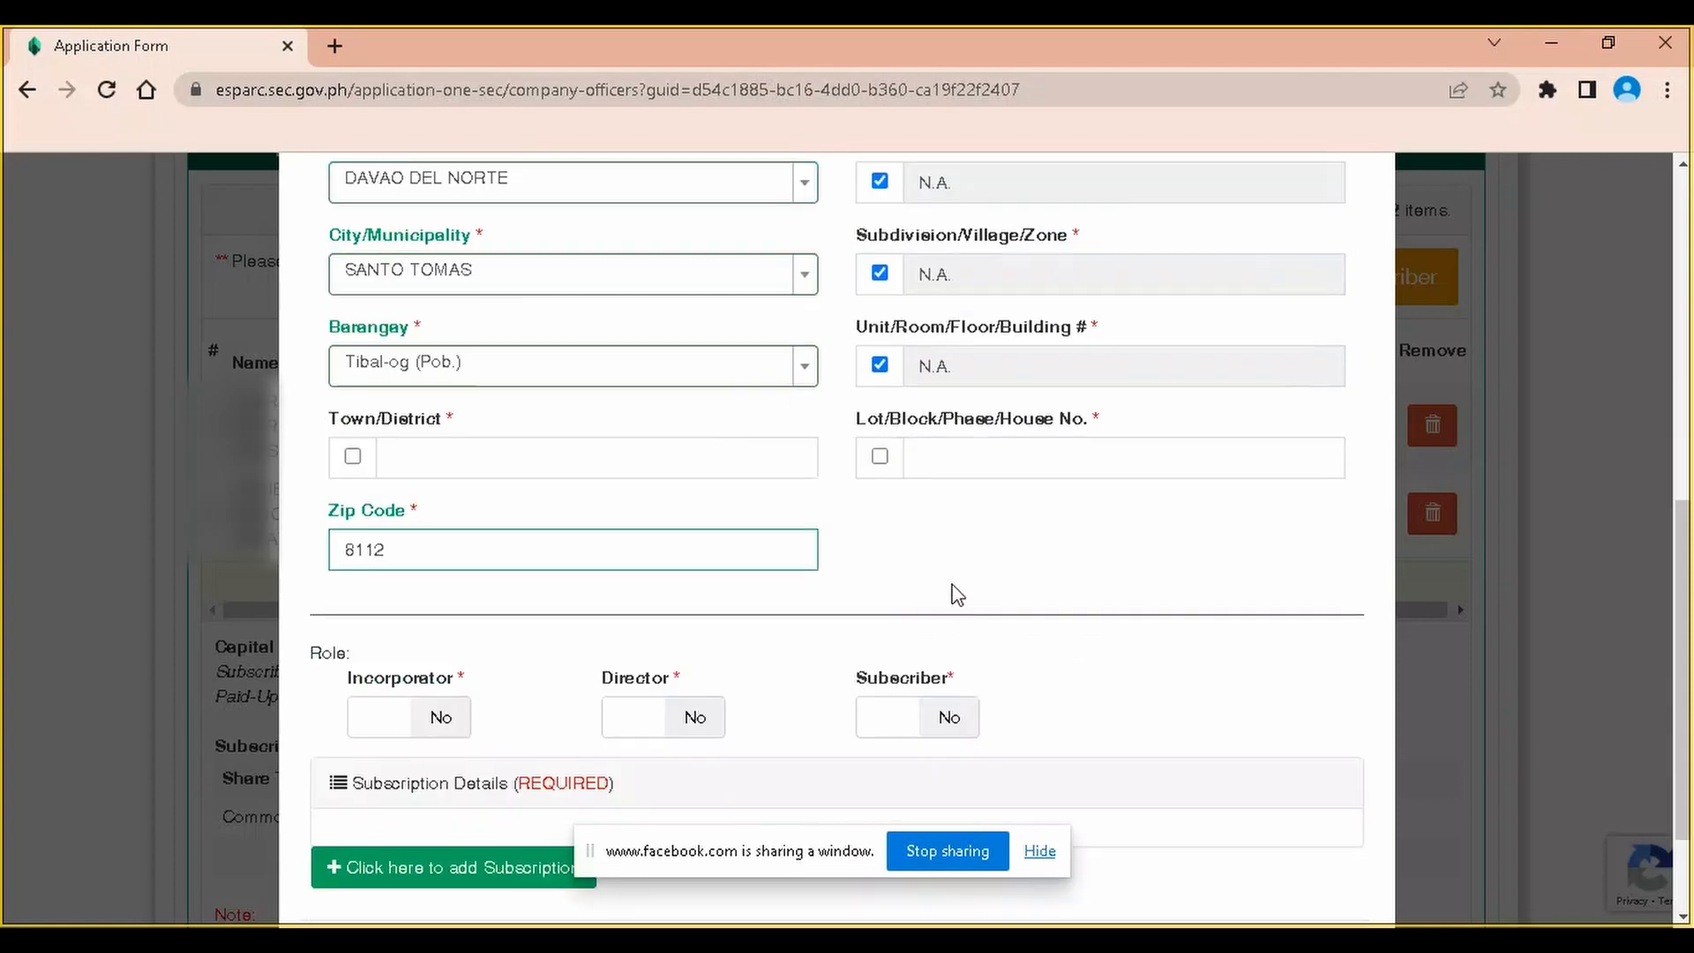
Mark the lot/house number N.A. and make the officer incorporator, director and subscriber
left_click(880, 456)
scroll(706, 600, "down", 2)
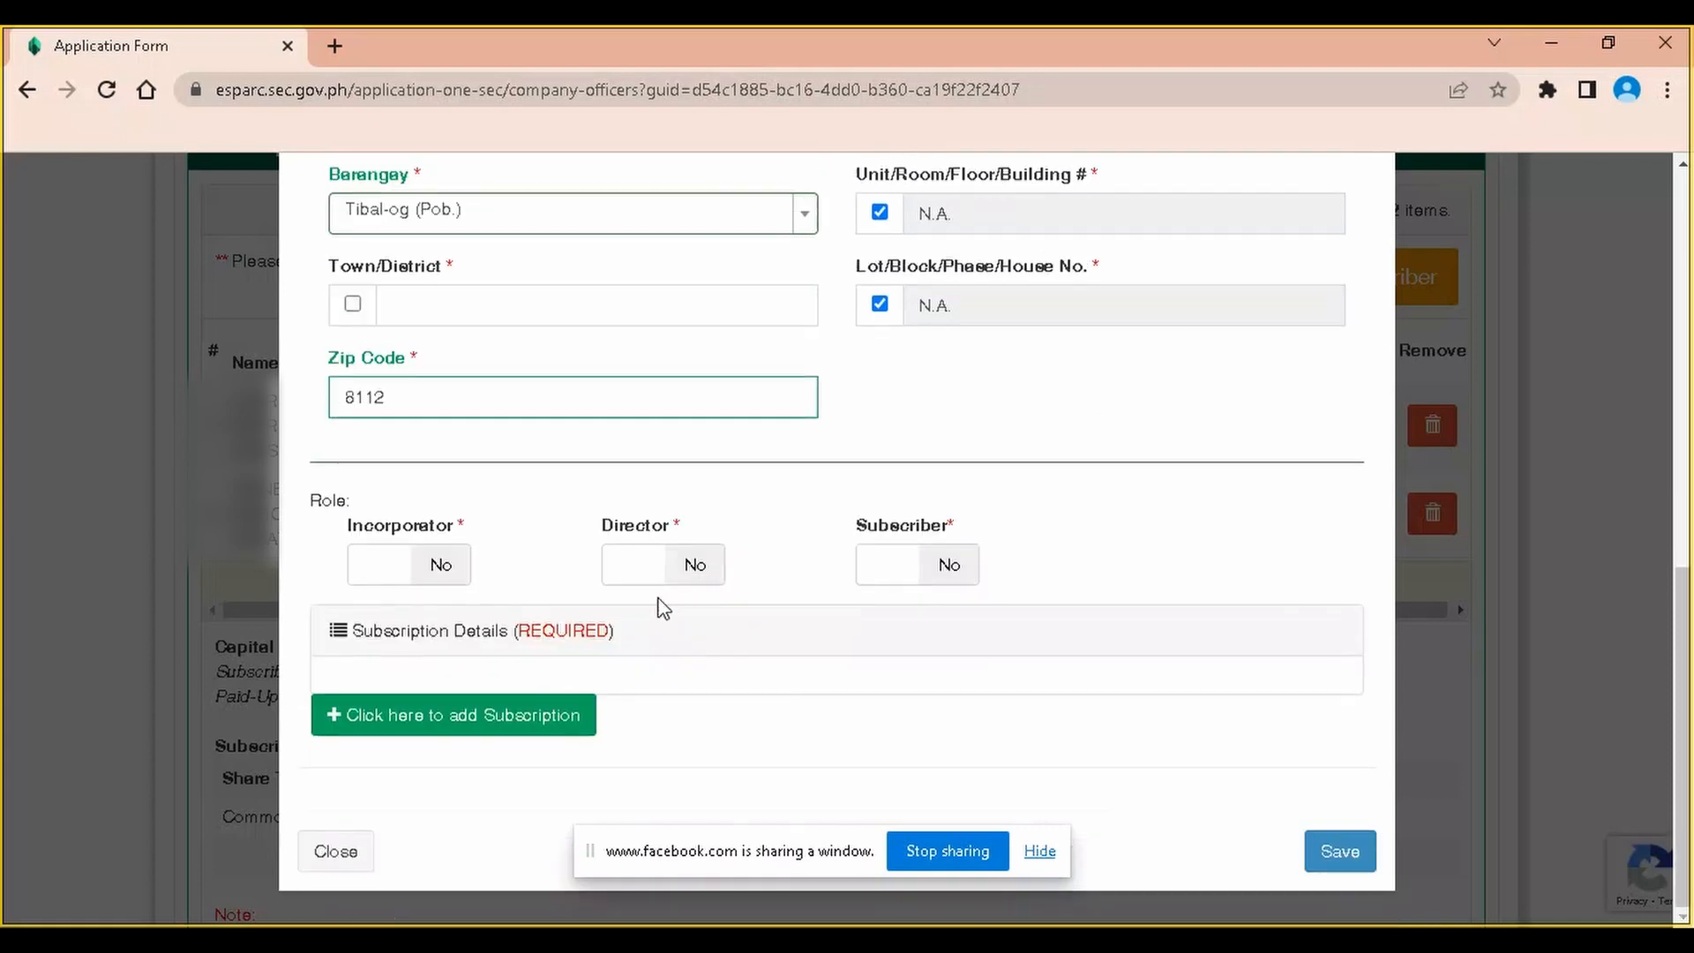
left_click(433, 565)
left_click(692, 566)
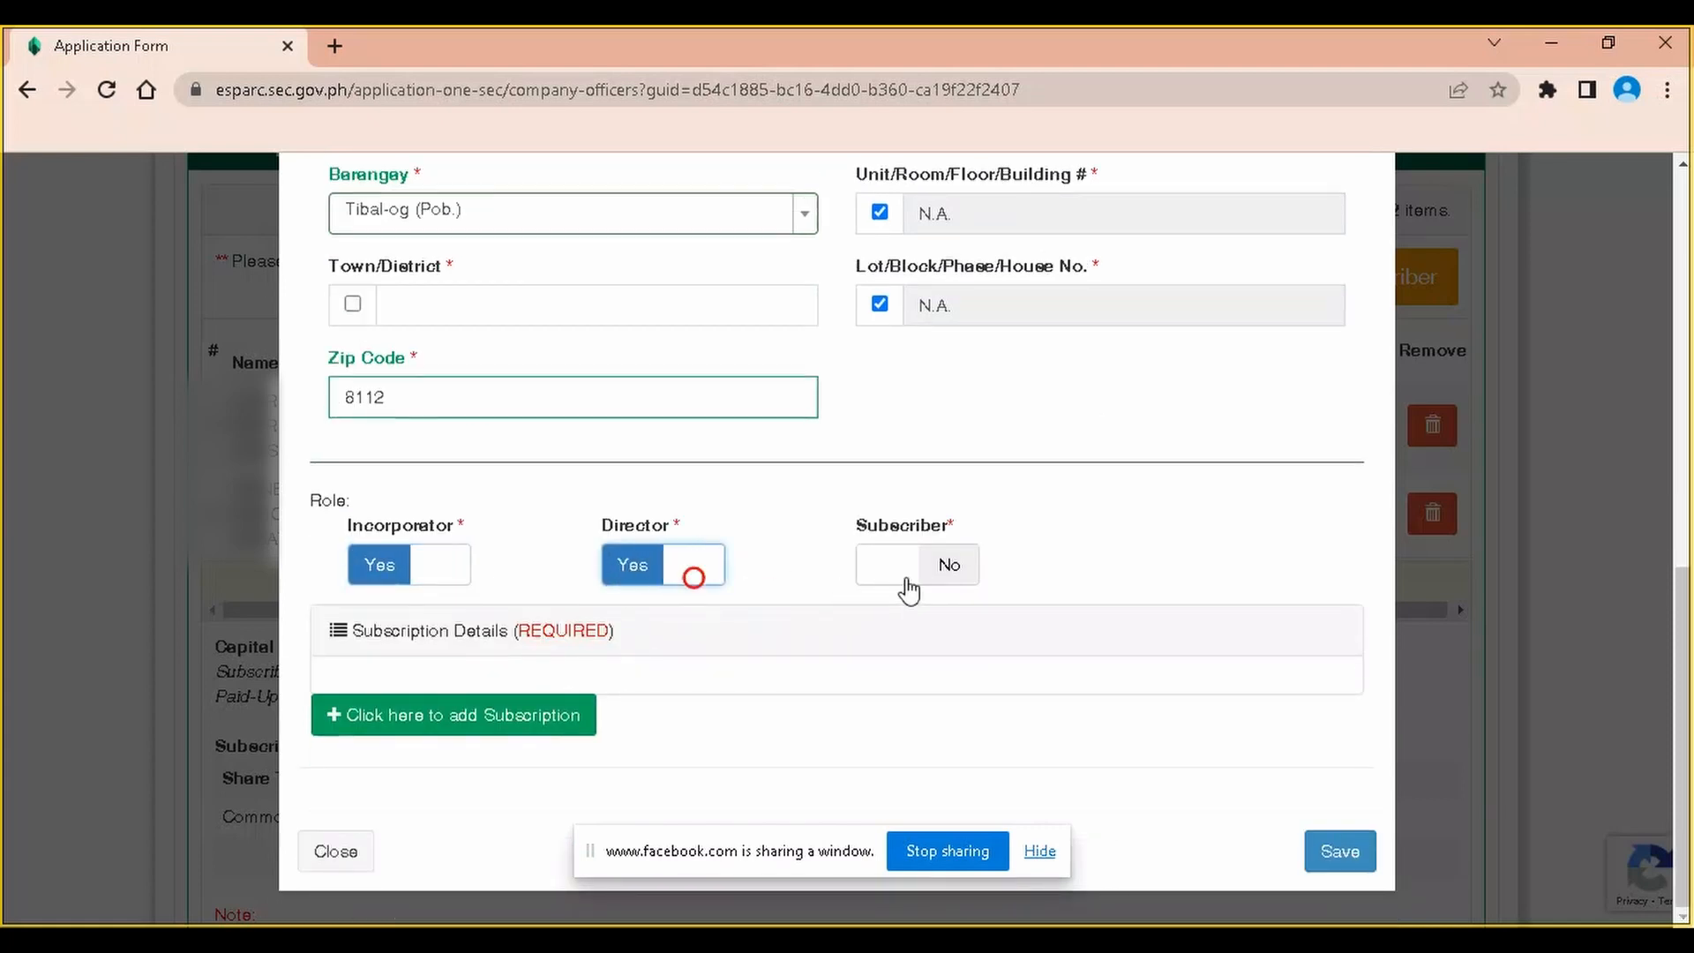
left_click(945, 569)
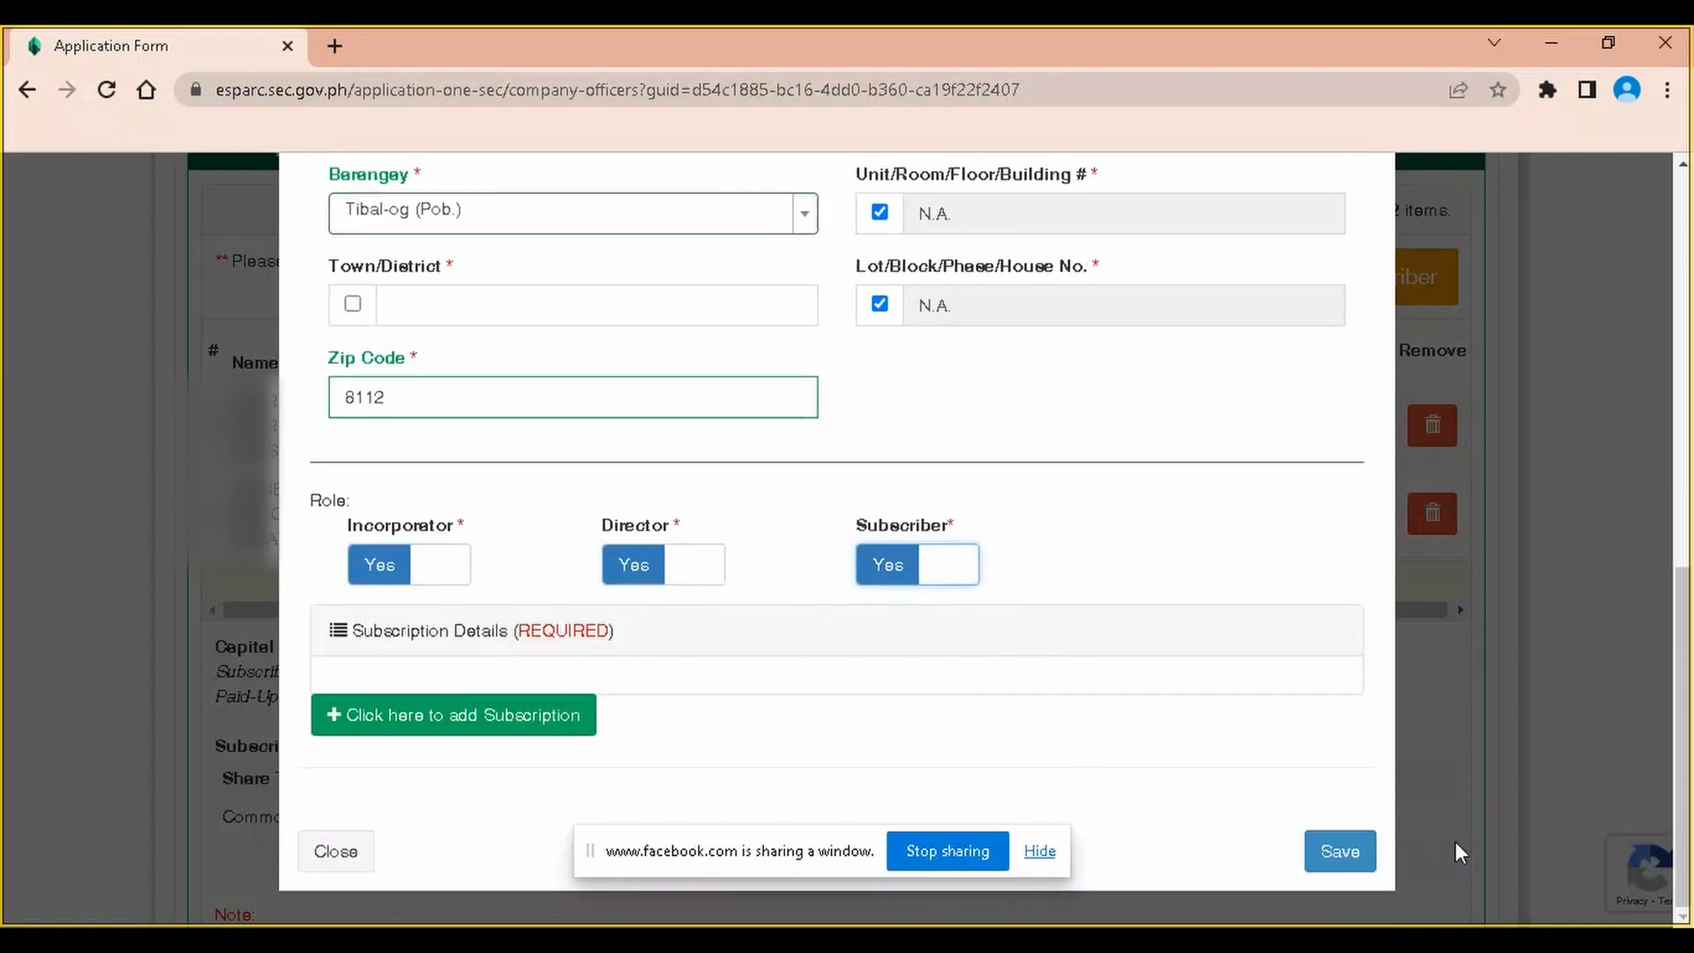
Add a subscription entry of 84,000 shares for the officer
left_click(559, 710)
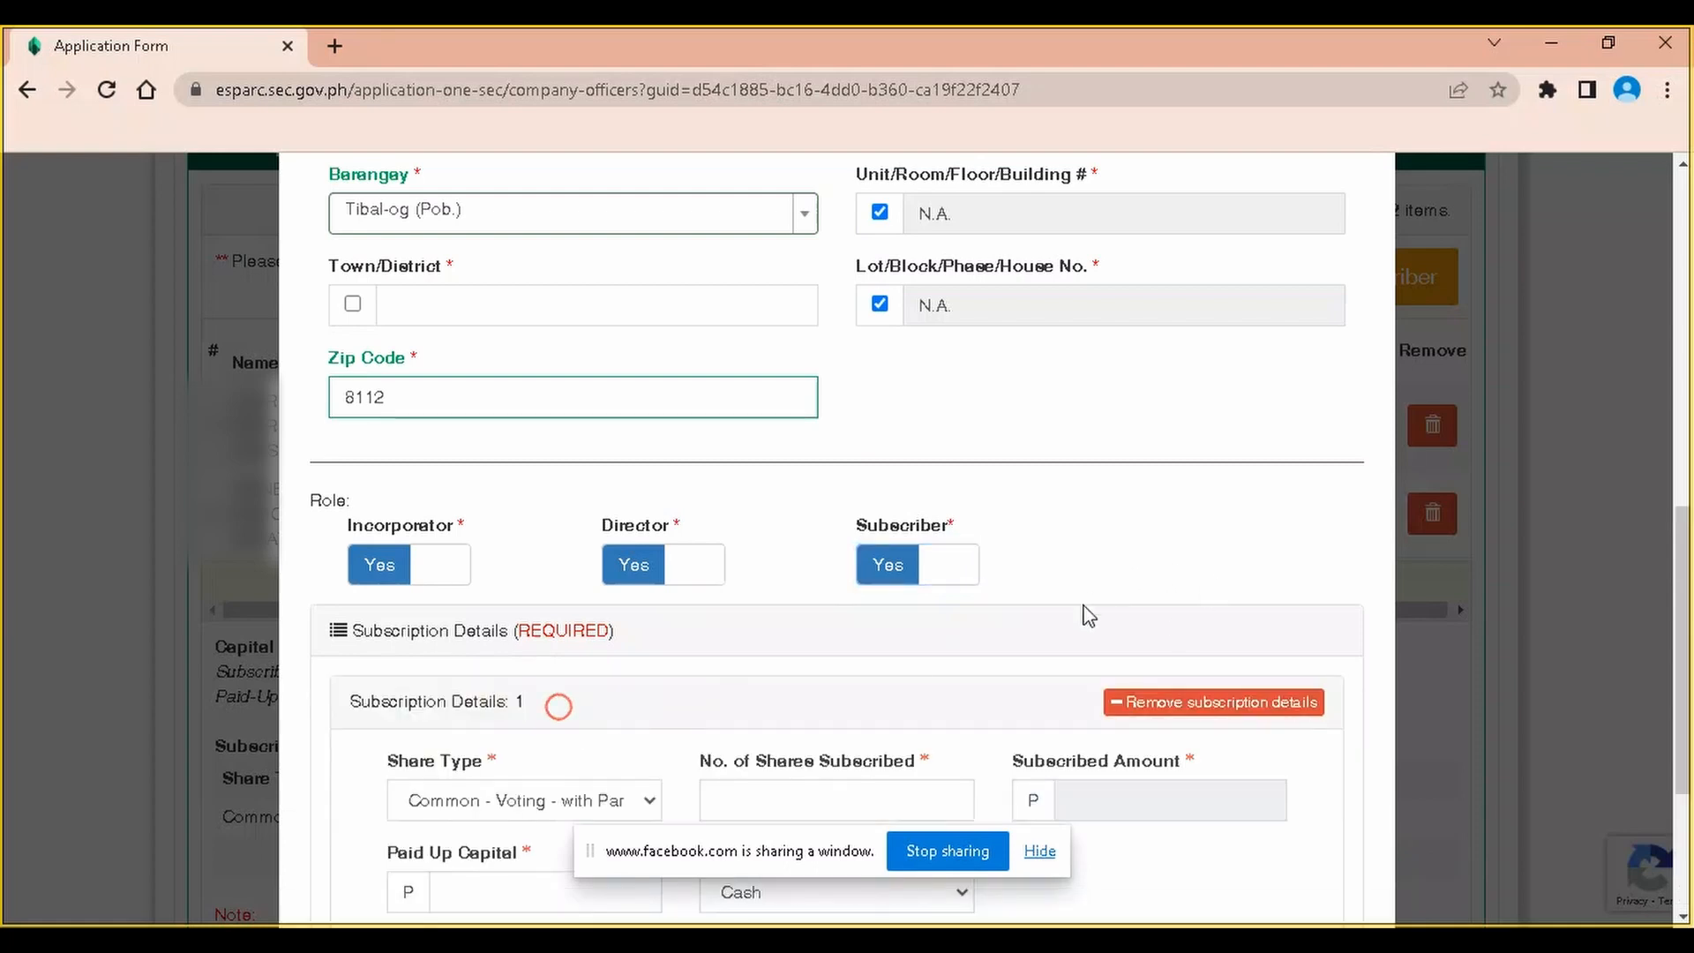
scroll(755, 583, "down", 3)
left_click(834, 543)
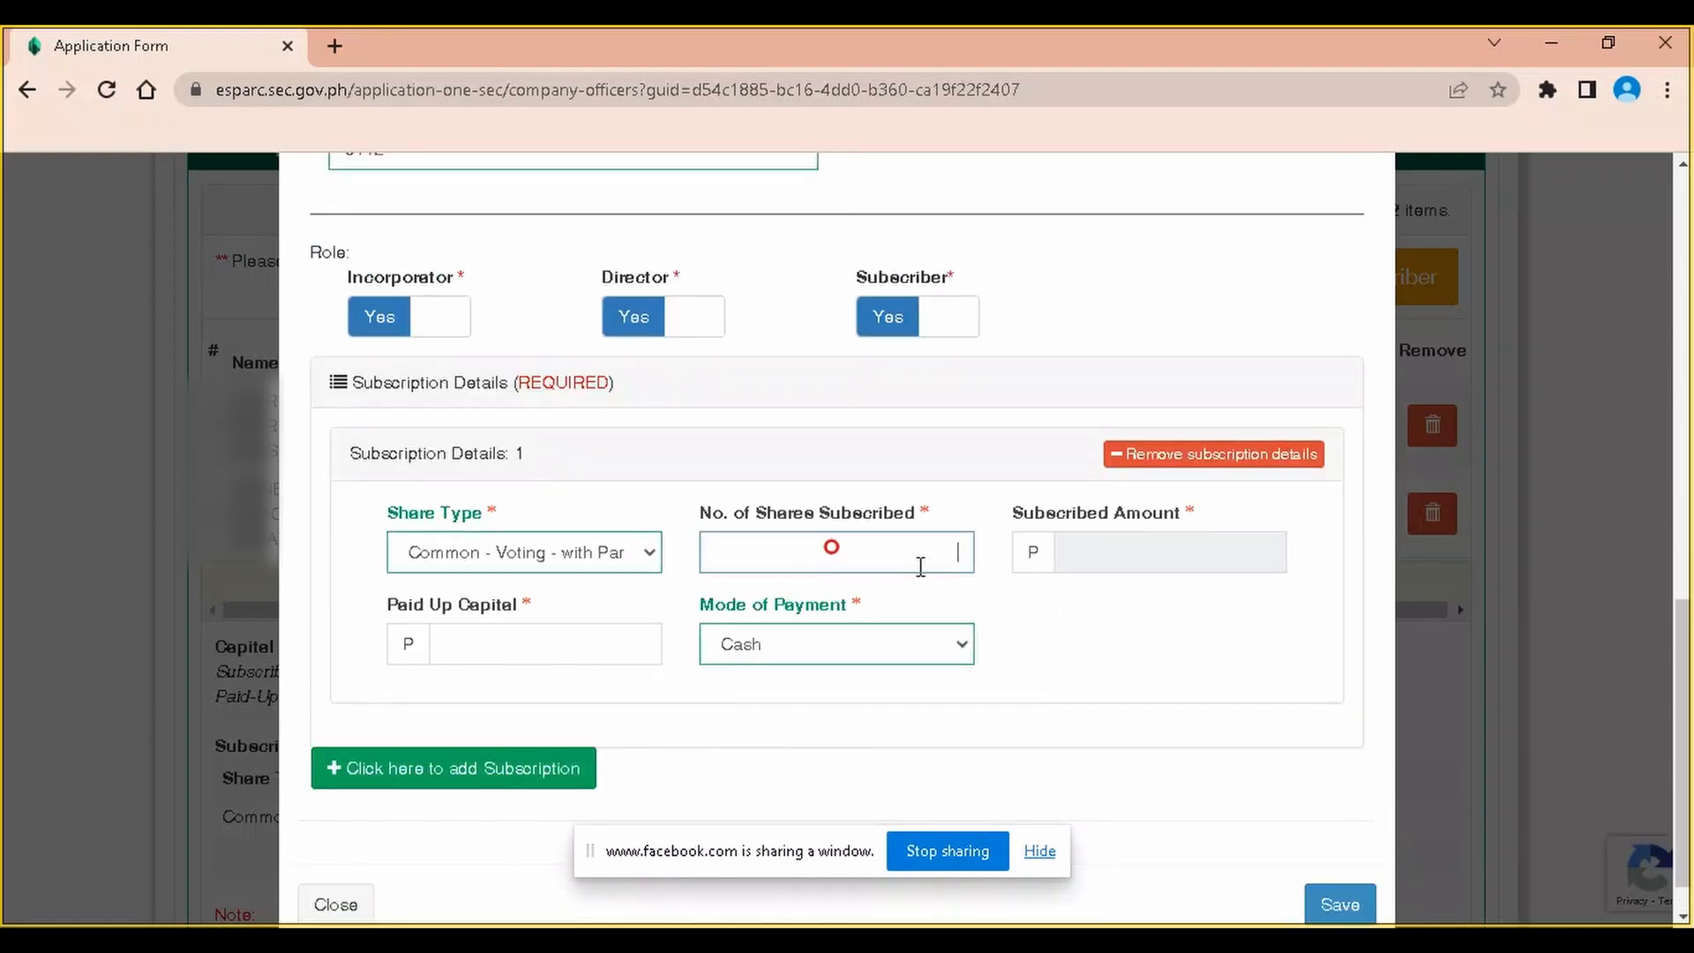
type("84,000")
key("Tab")
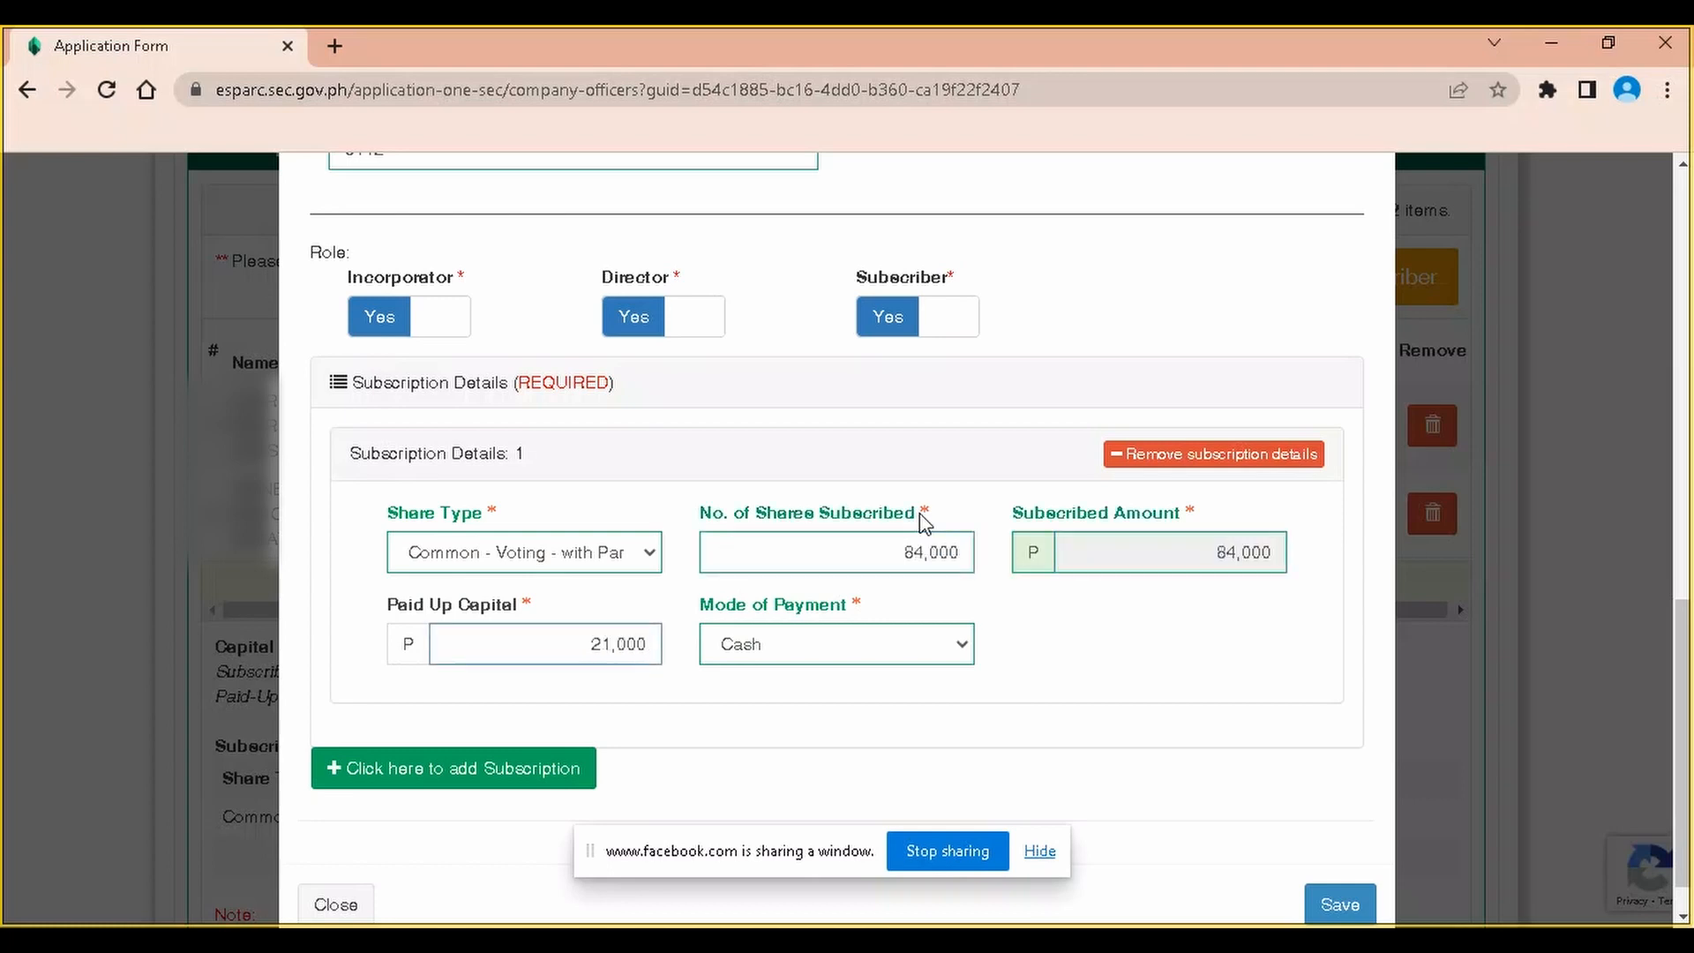
Set Town/District to 2nd and save the third officer to the officers list
scroll(1326, 686, "down", 1)
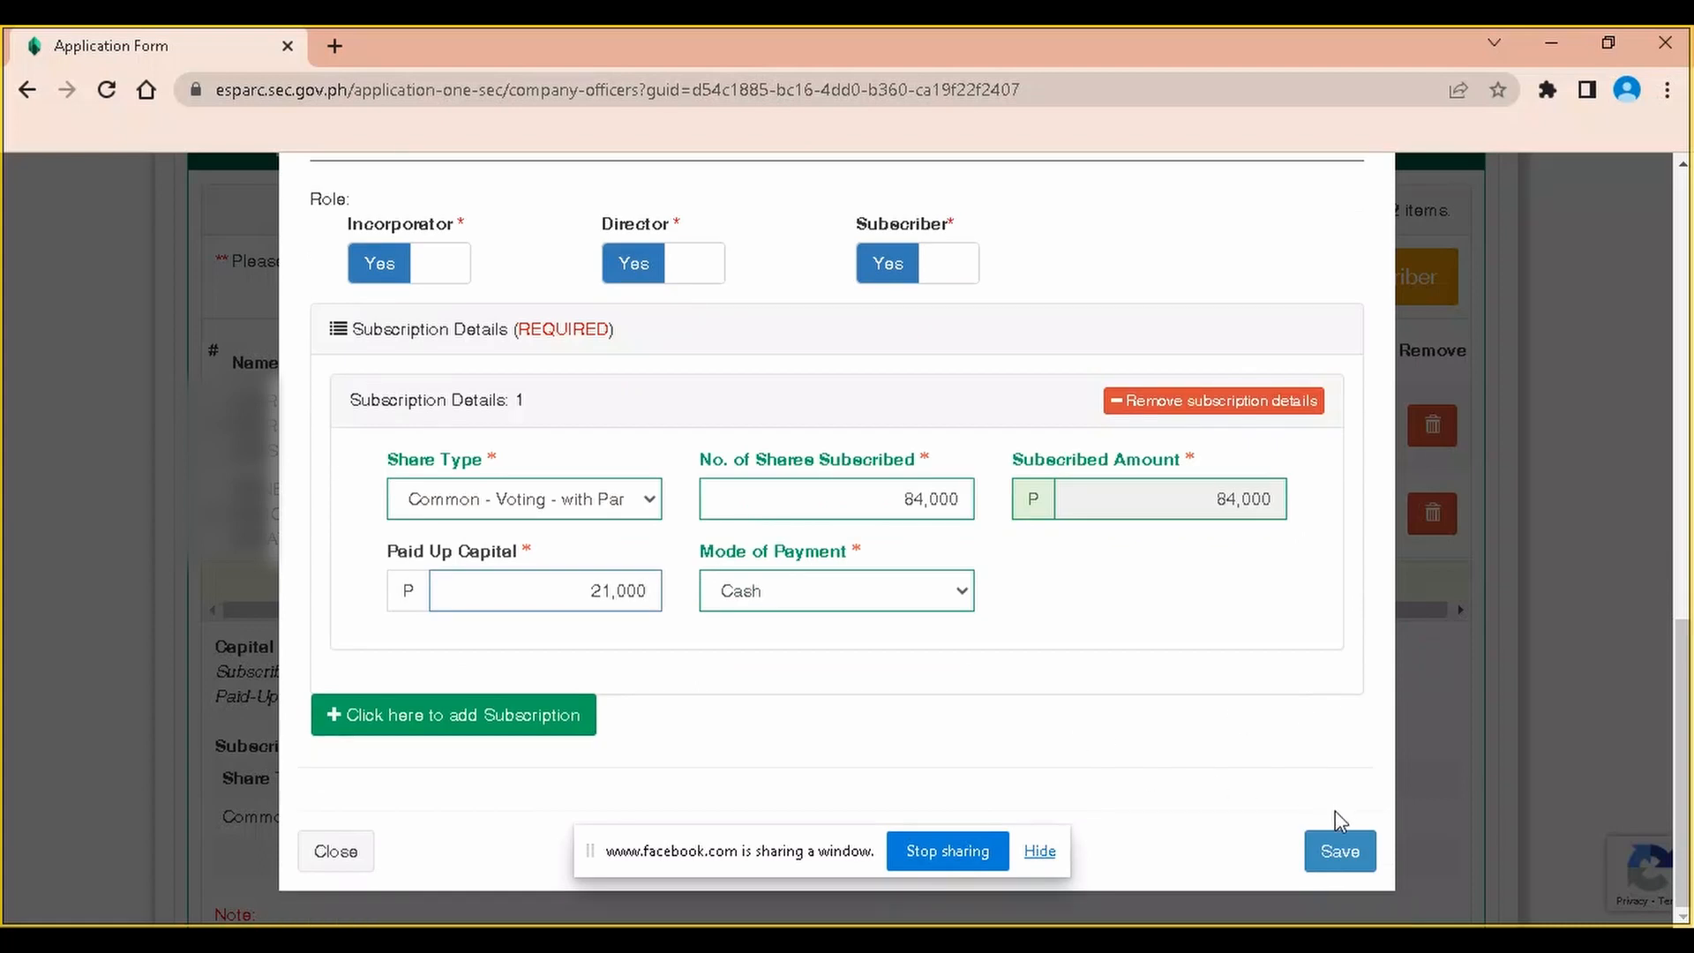
scroll(1235, 794, "up", 10)
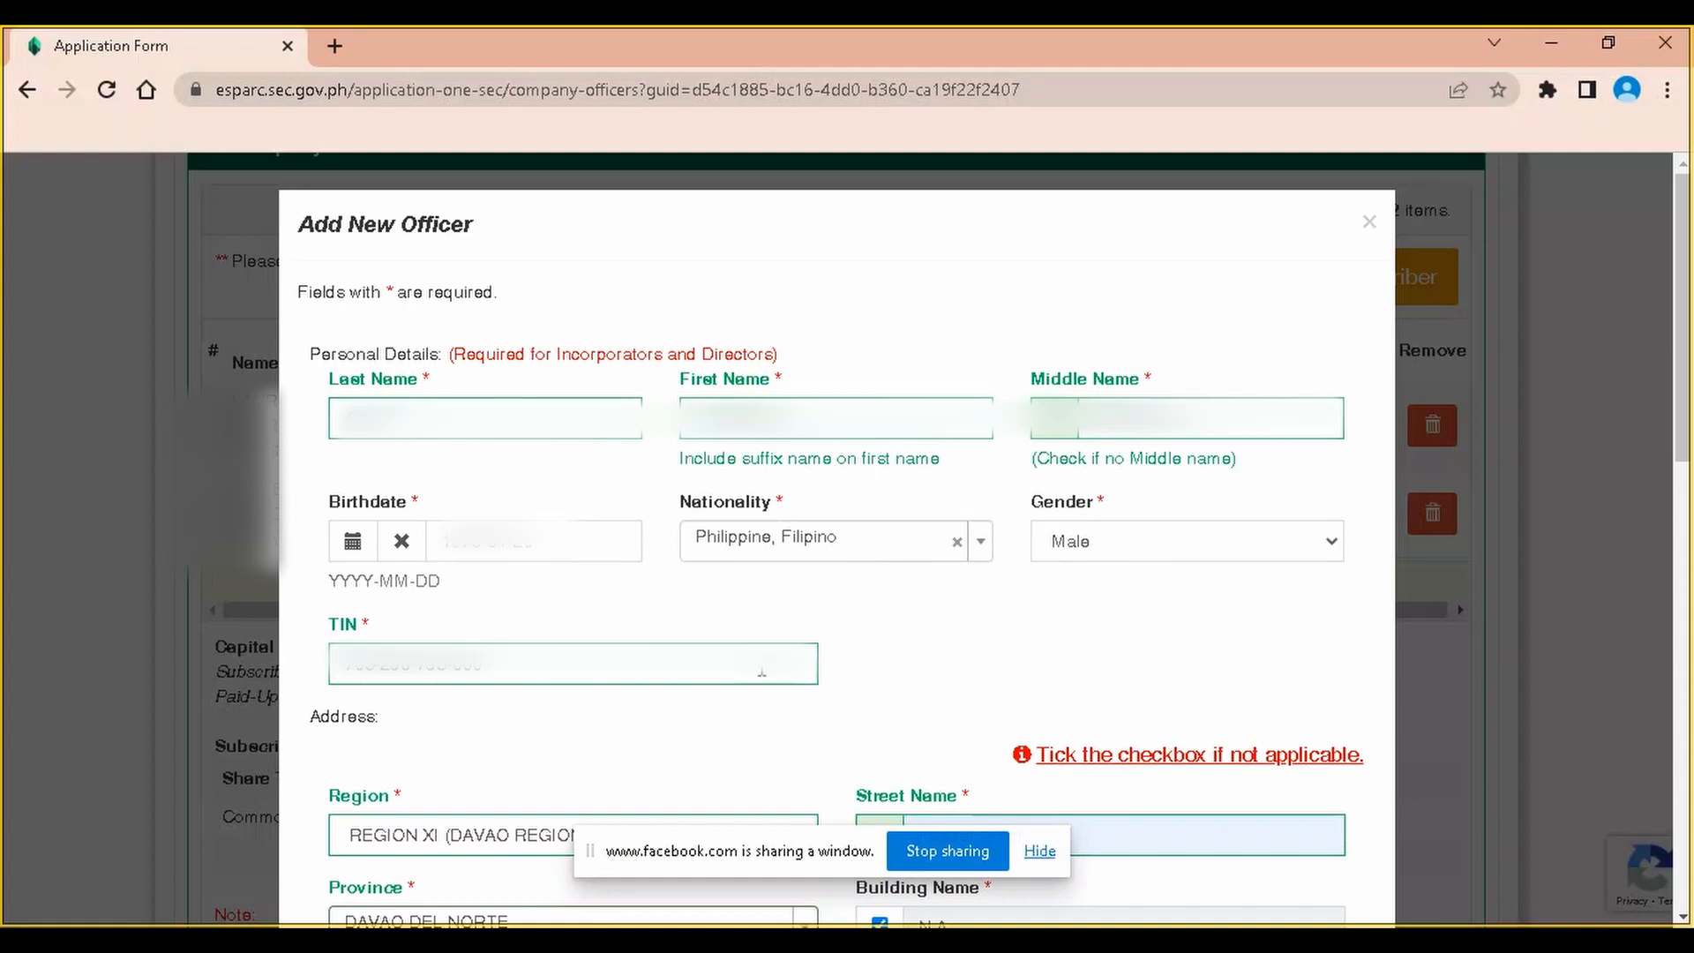
scroll(1163, 760, "down", 10)
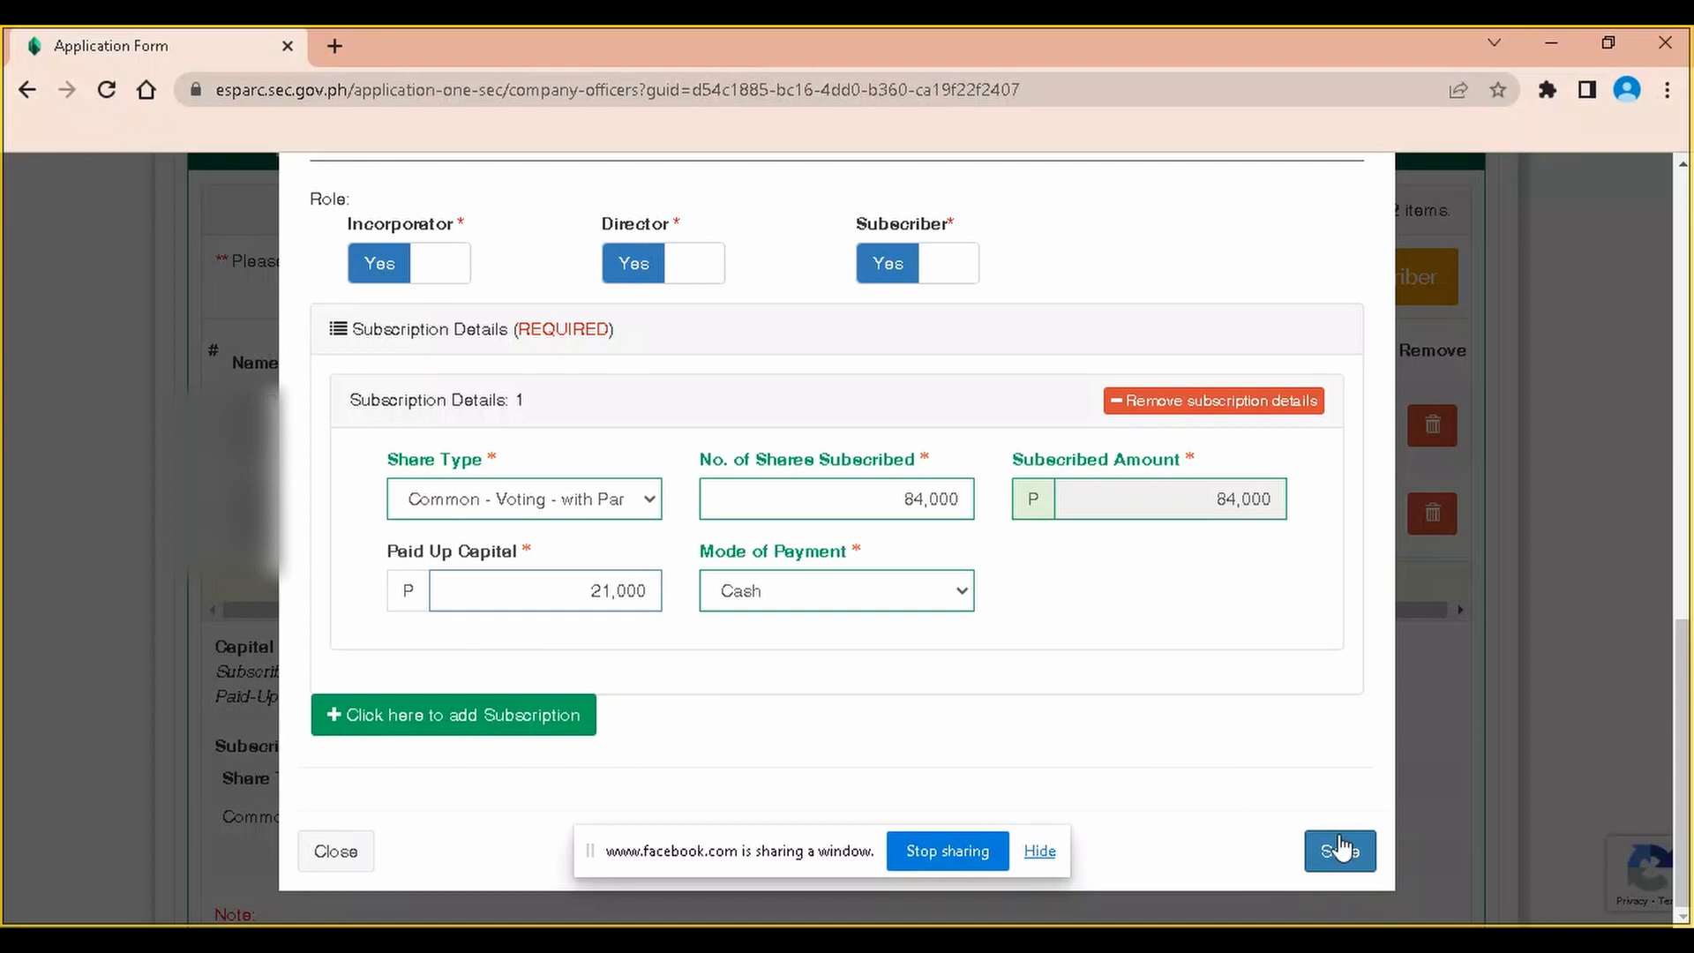
scroll(1328, 816, "up", 5)
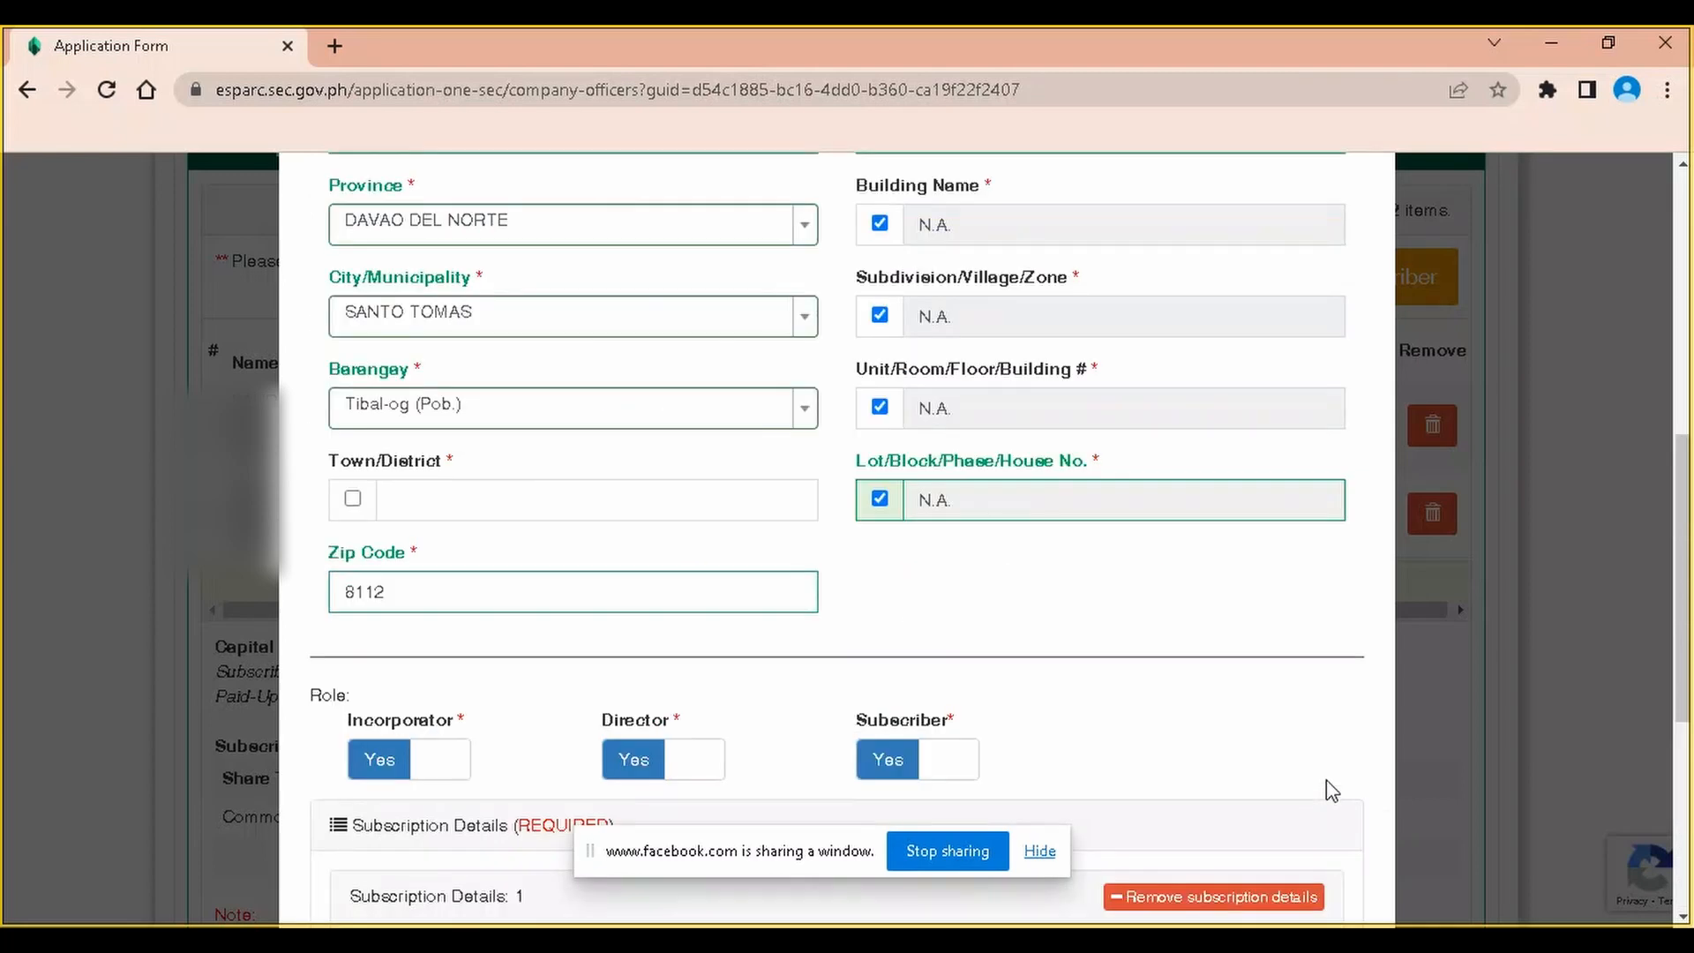
left_click(452, 497)
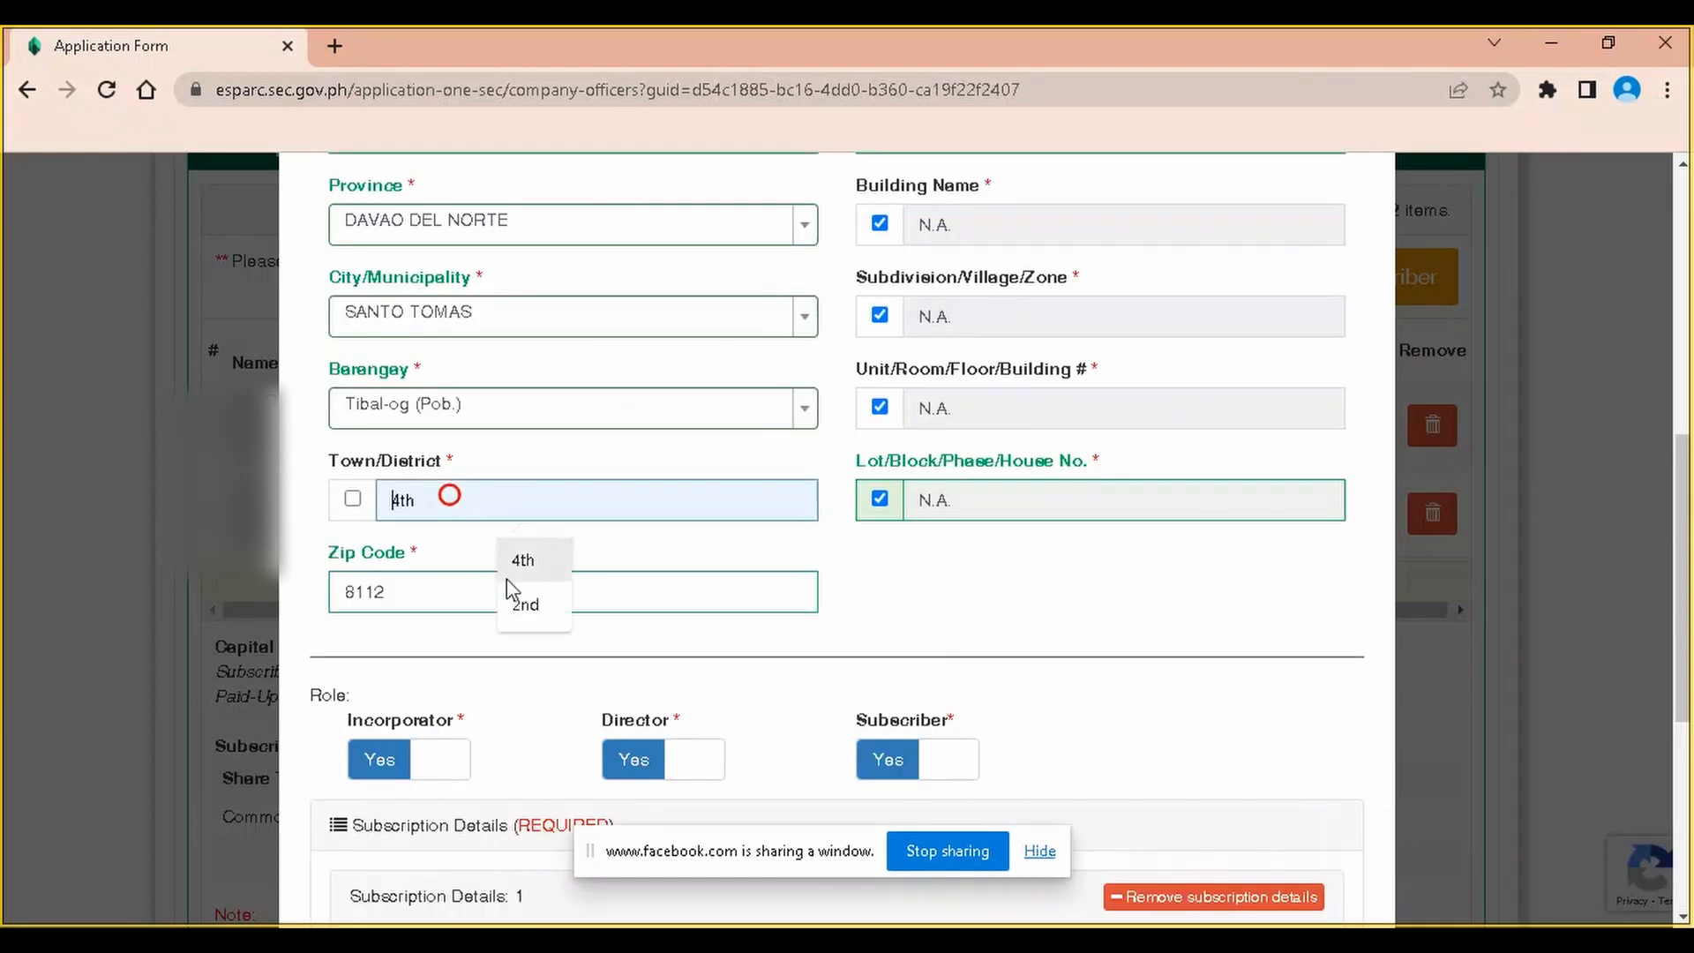
left_click(521, 598)
scroll(1153, 730, "down", 5)
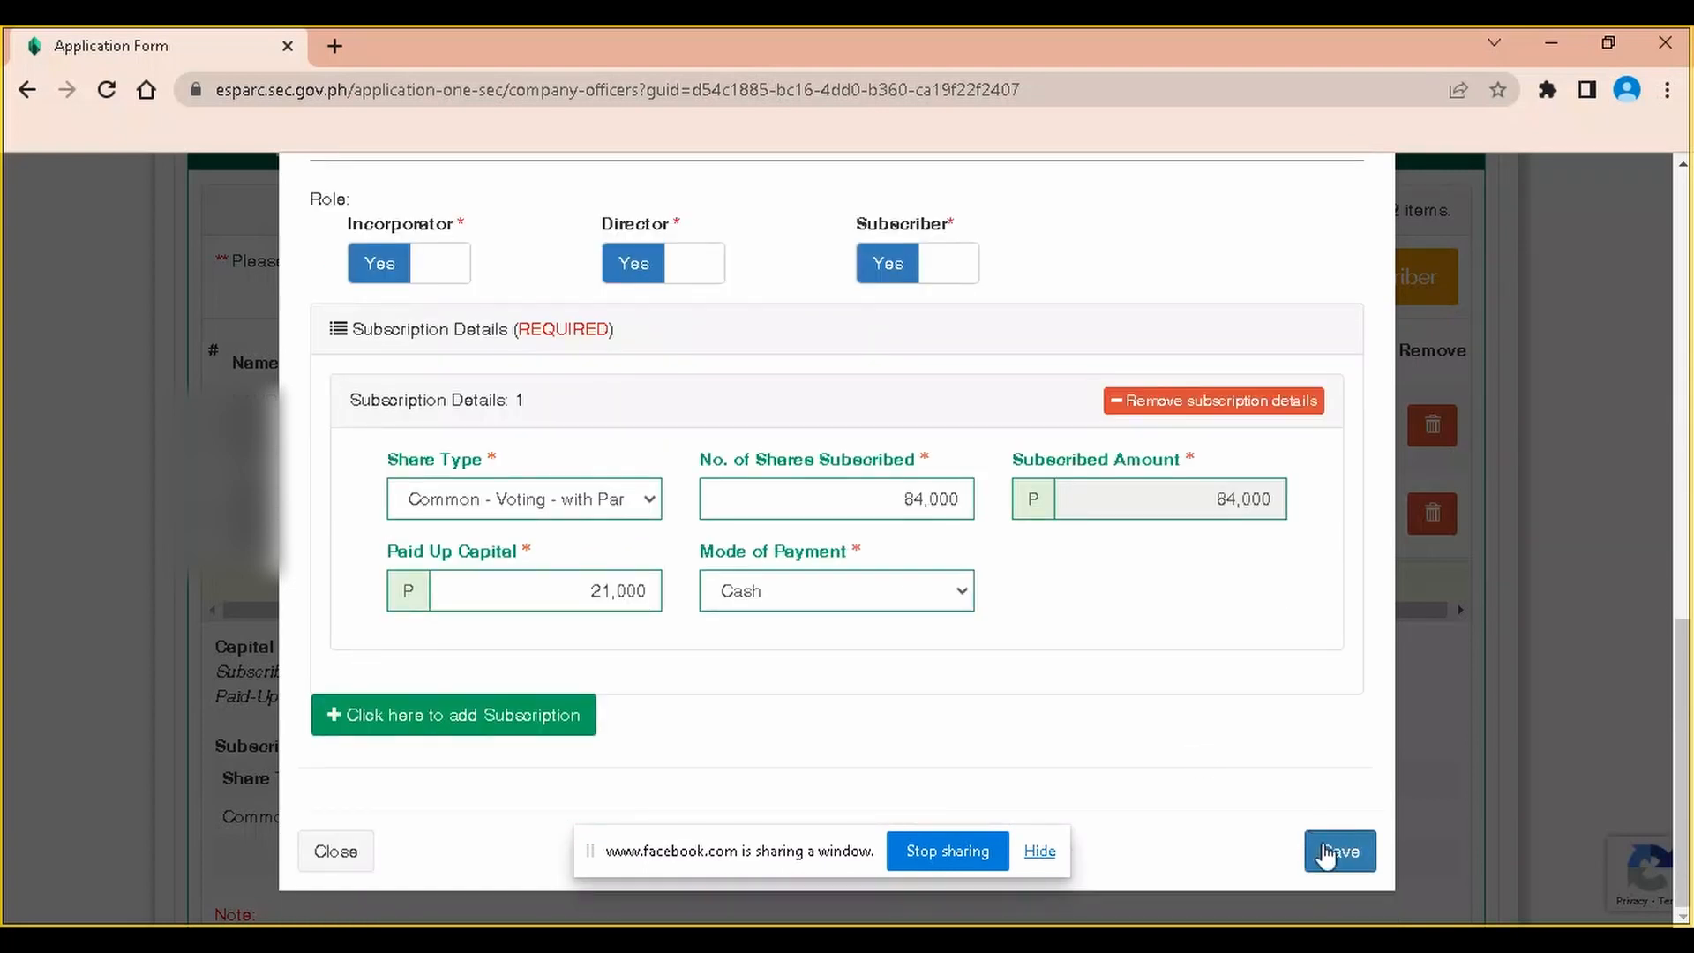
left_click(1336, 852)
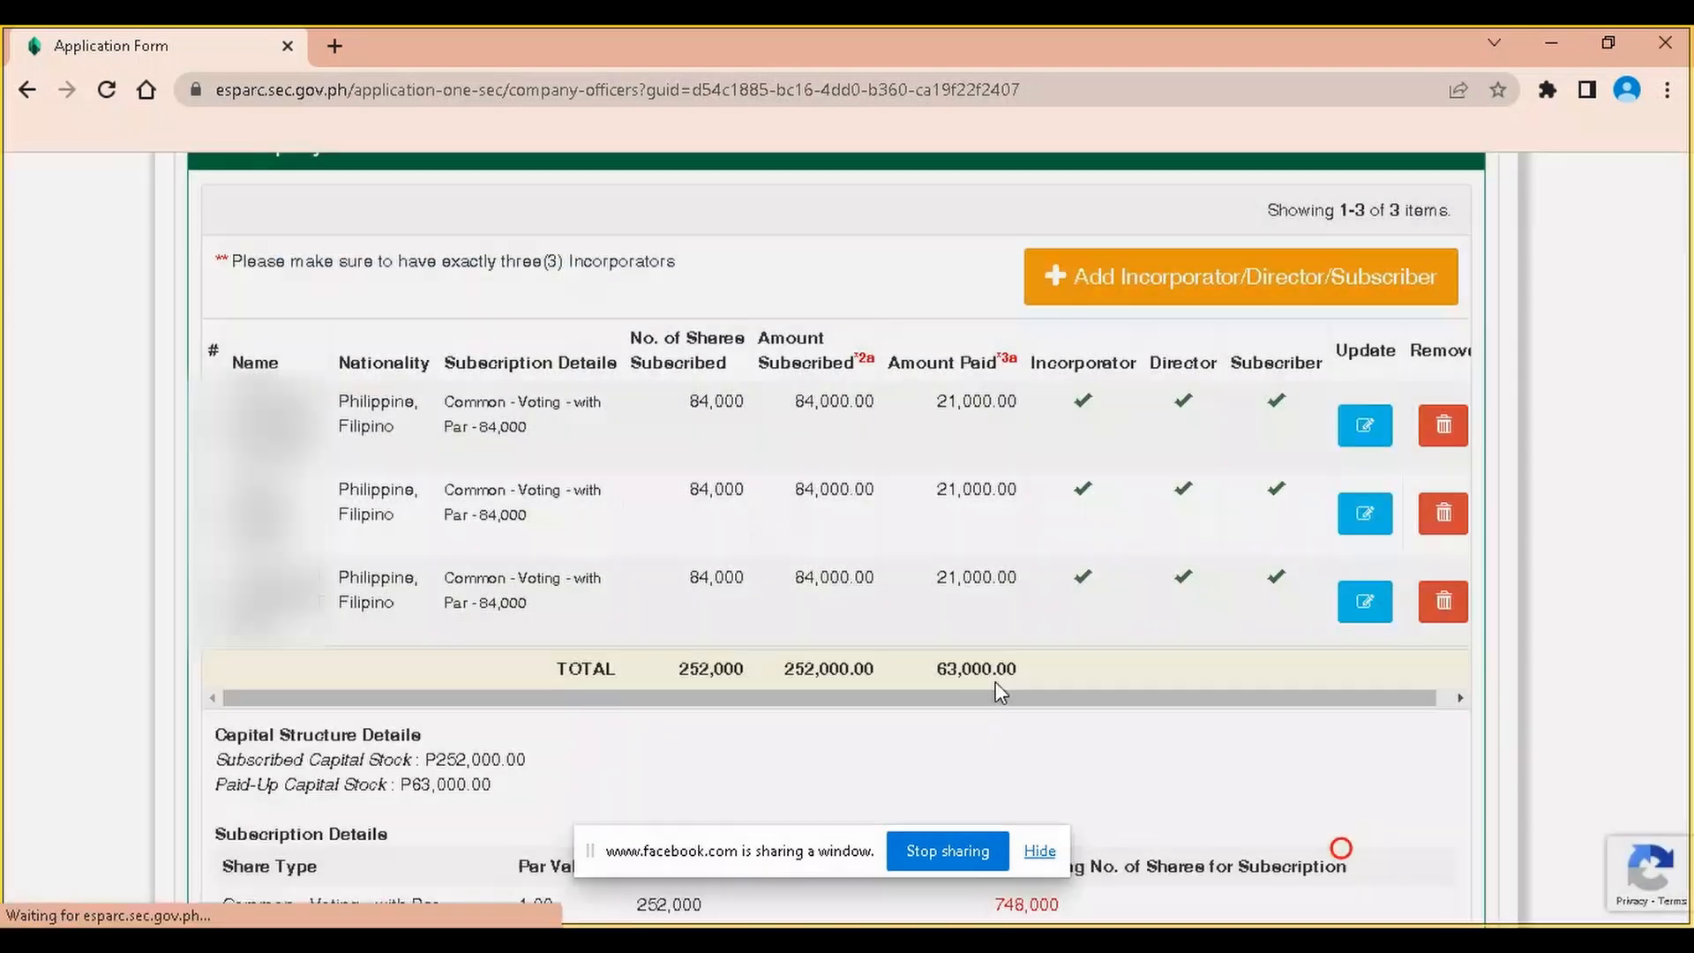
scroll(860, 631, "down", 4)
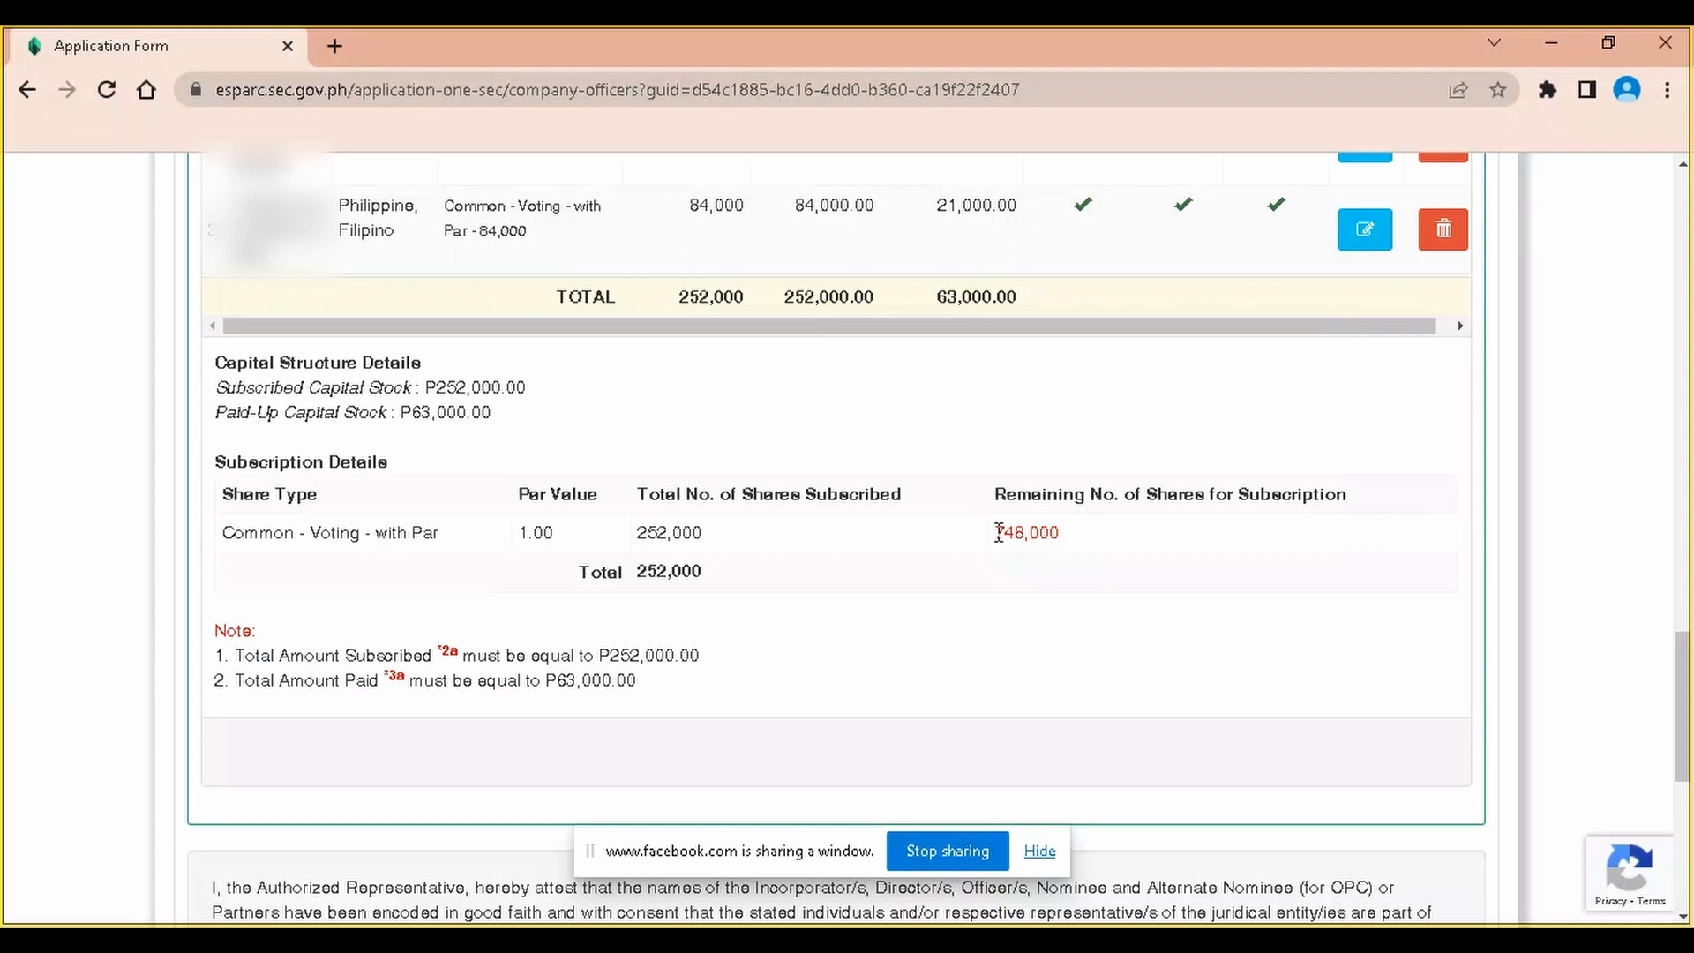
left_click_drag(996, 532, 1087, 540)
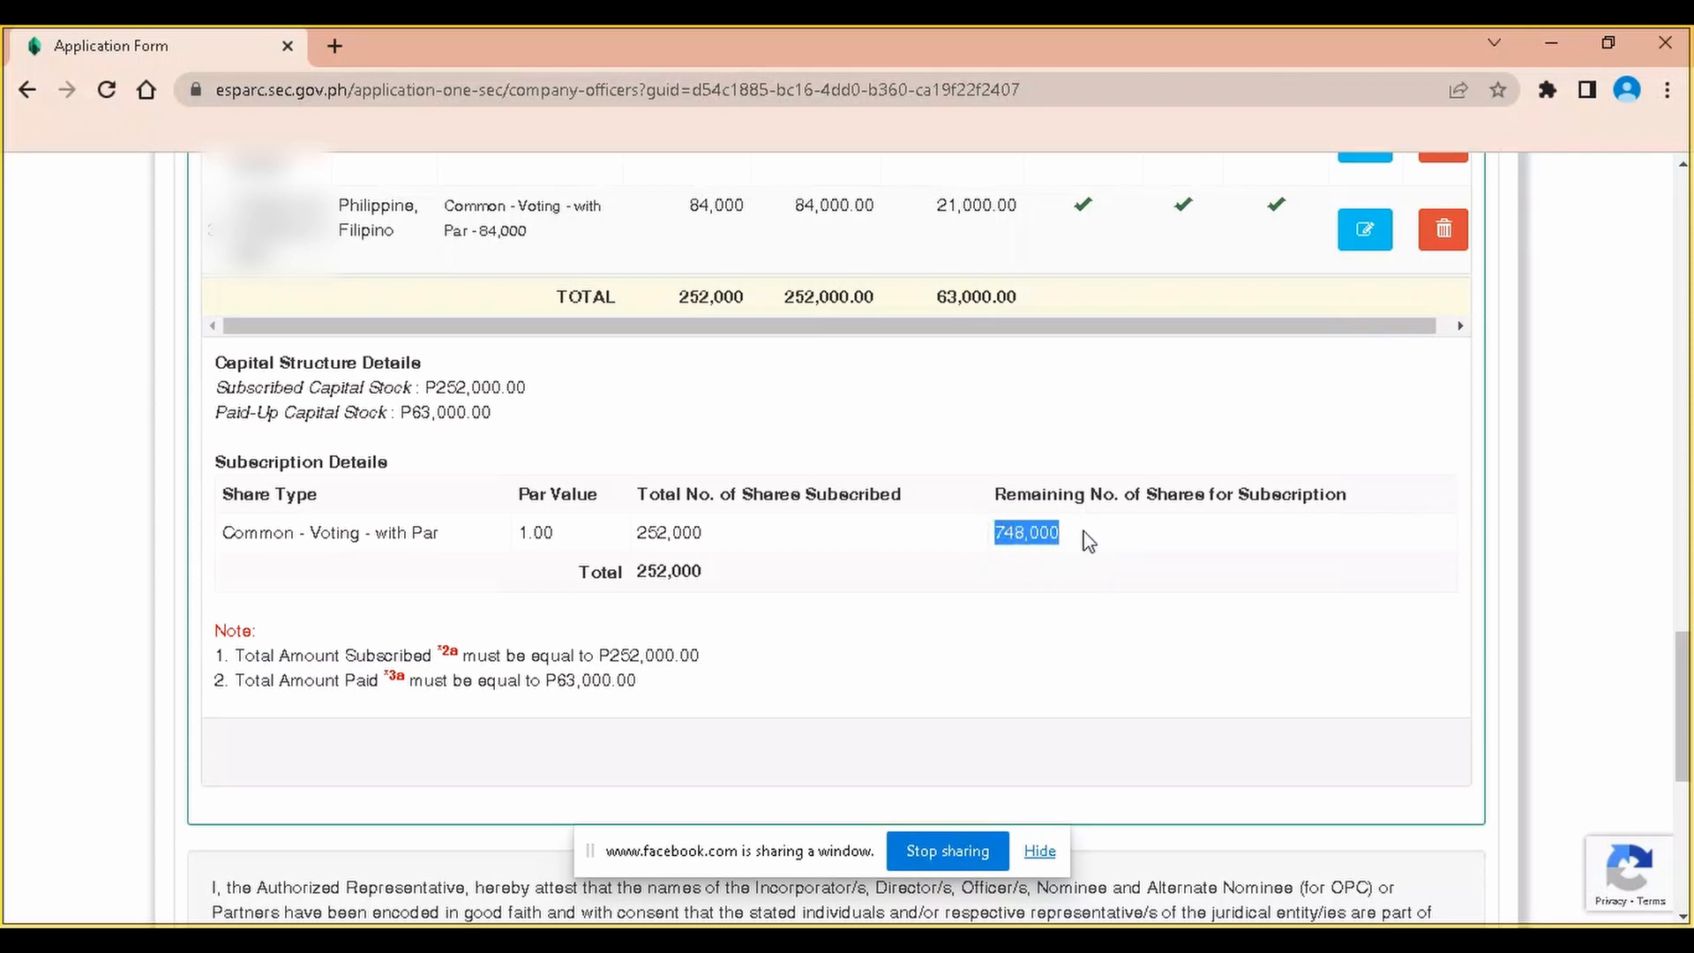
left_click(1067, 534)
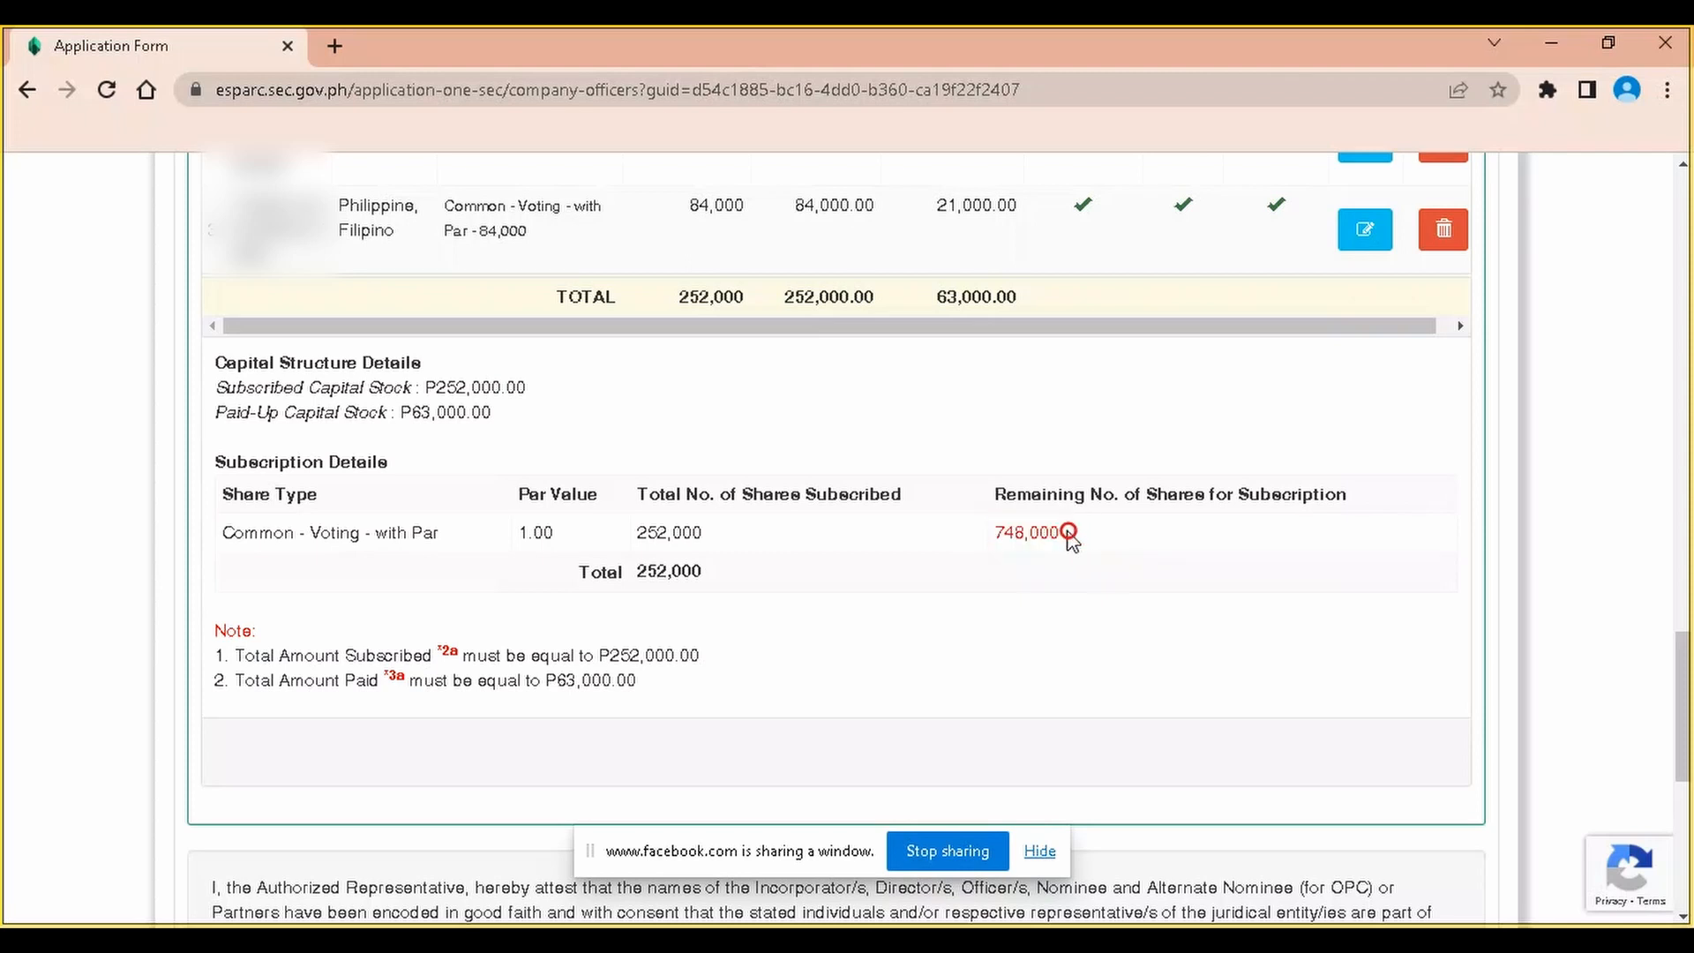
left_click_drag(1059, 534, 995, 547)
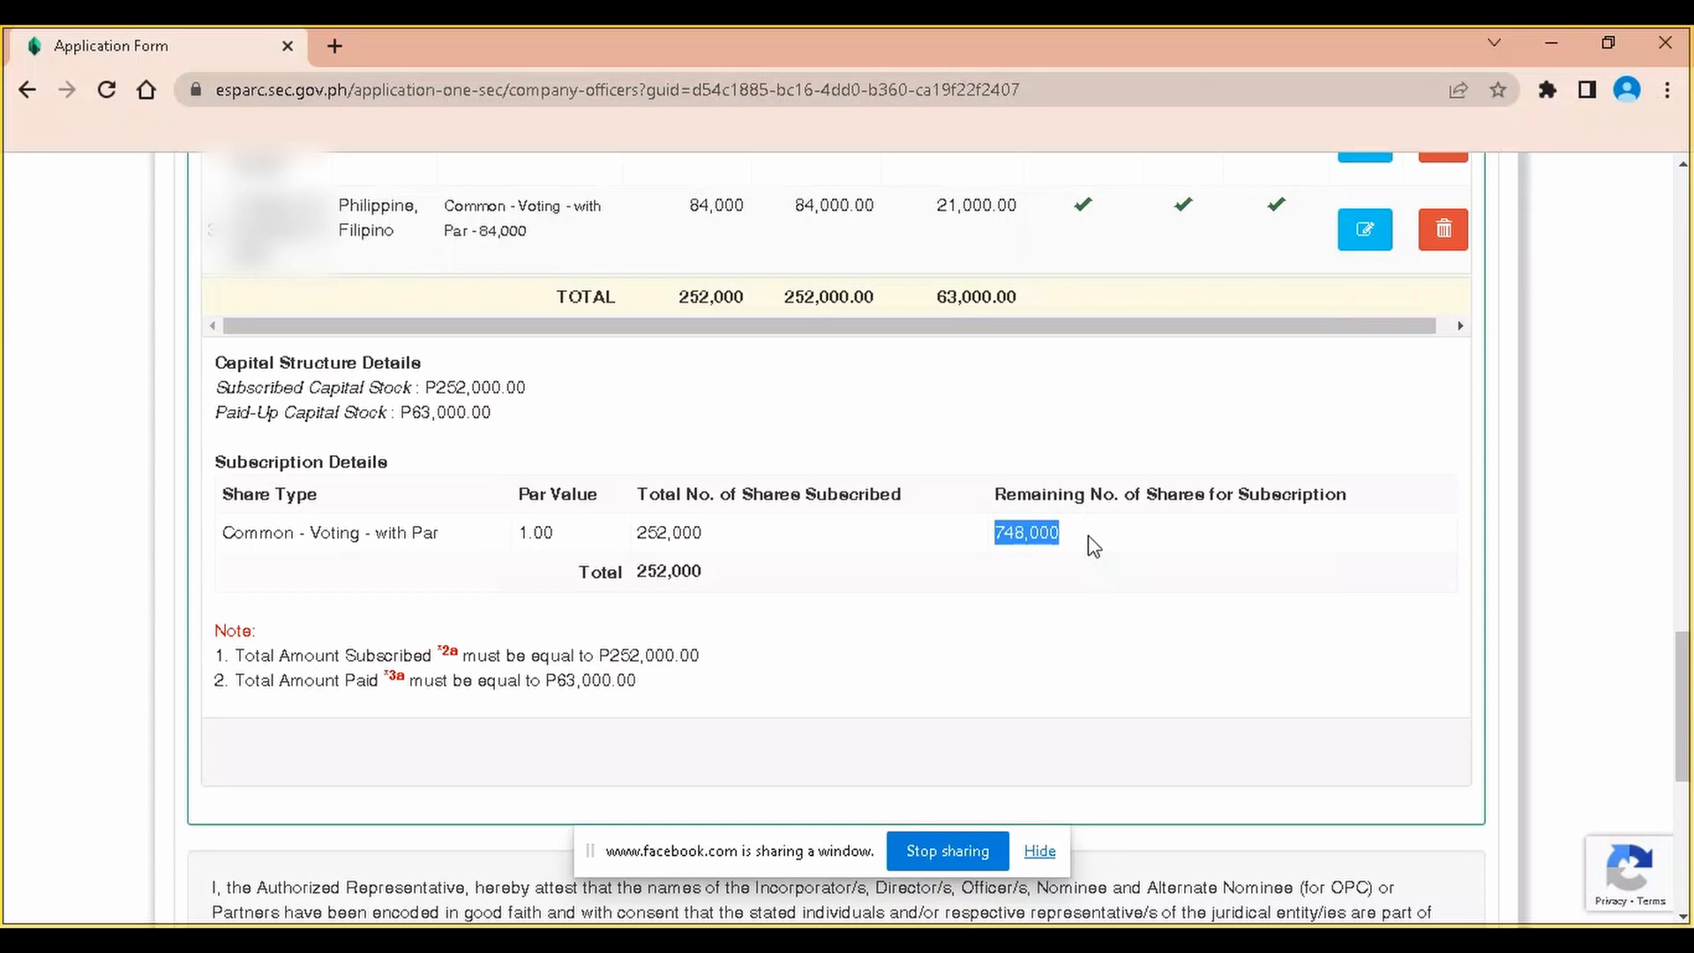
scroll(1104, 494, "down", 1)
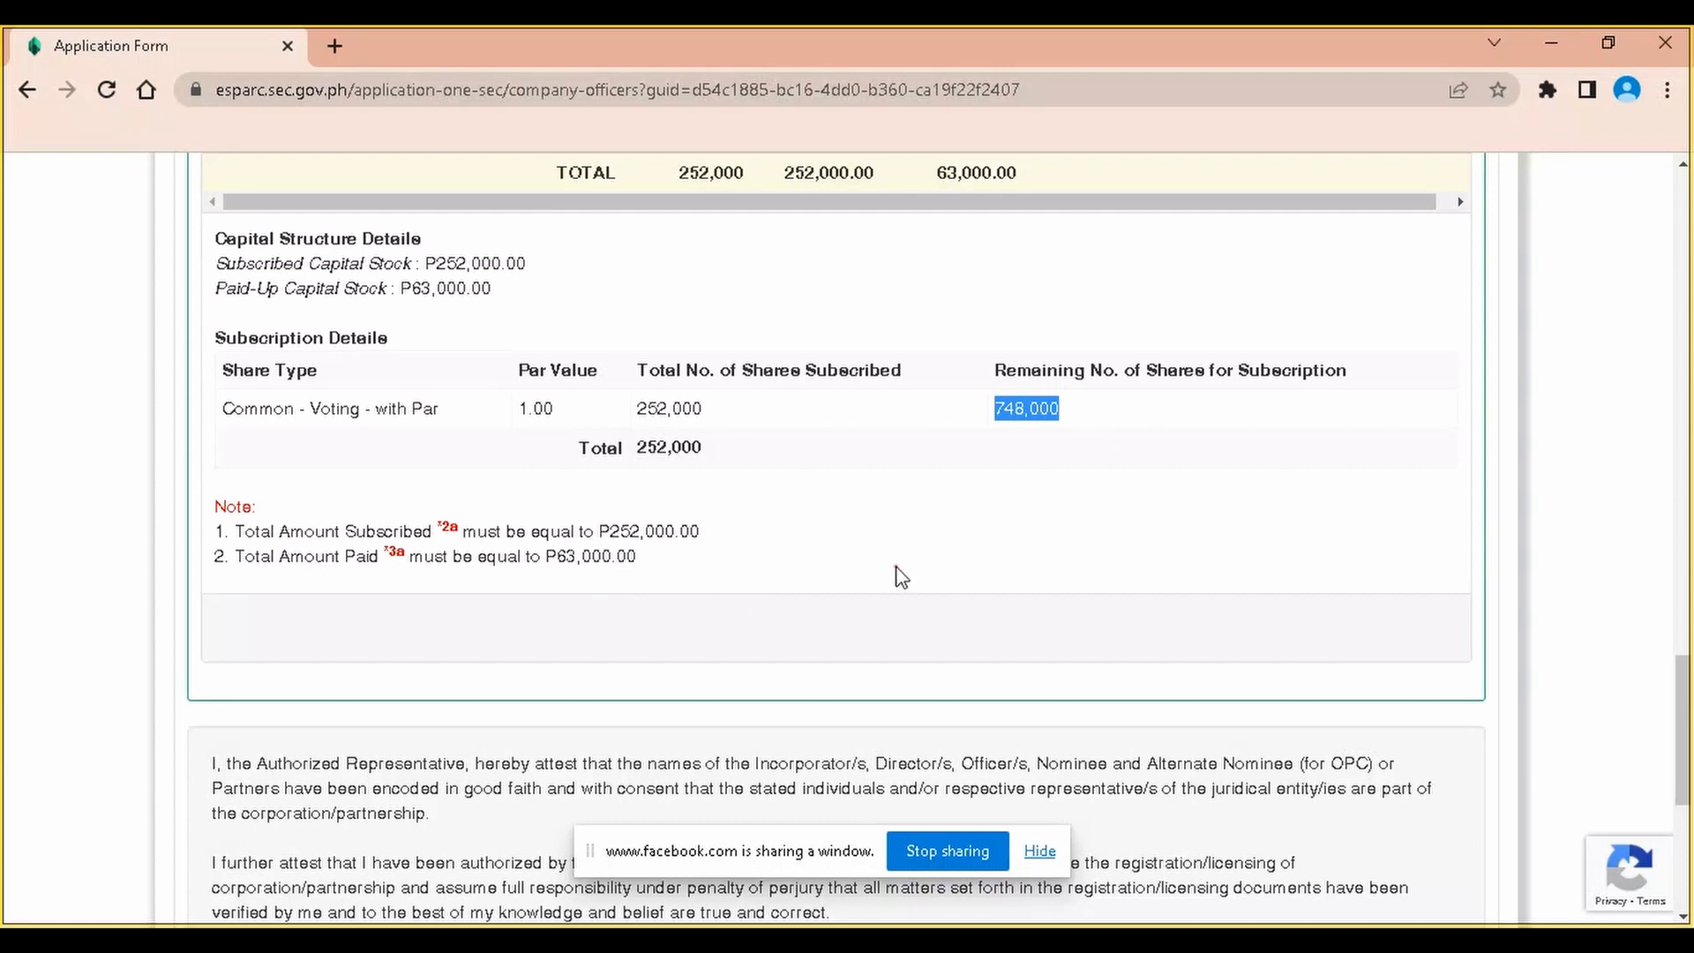
scroll(900, 578, "down", 4)
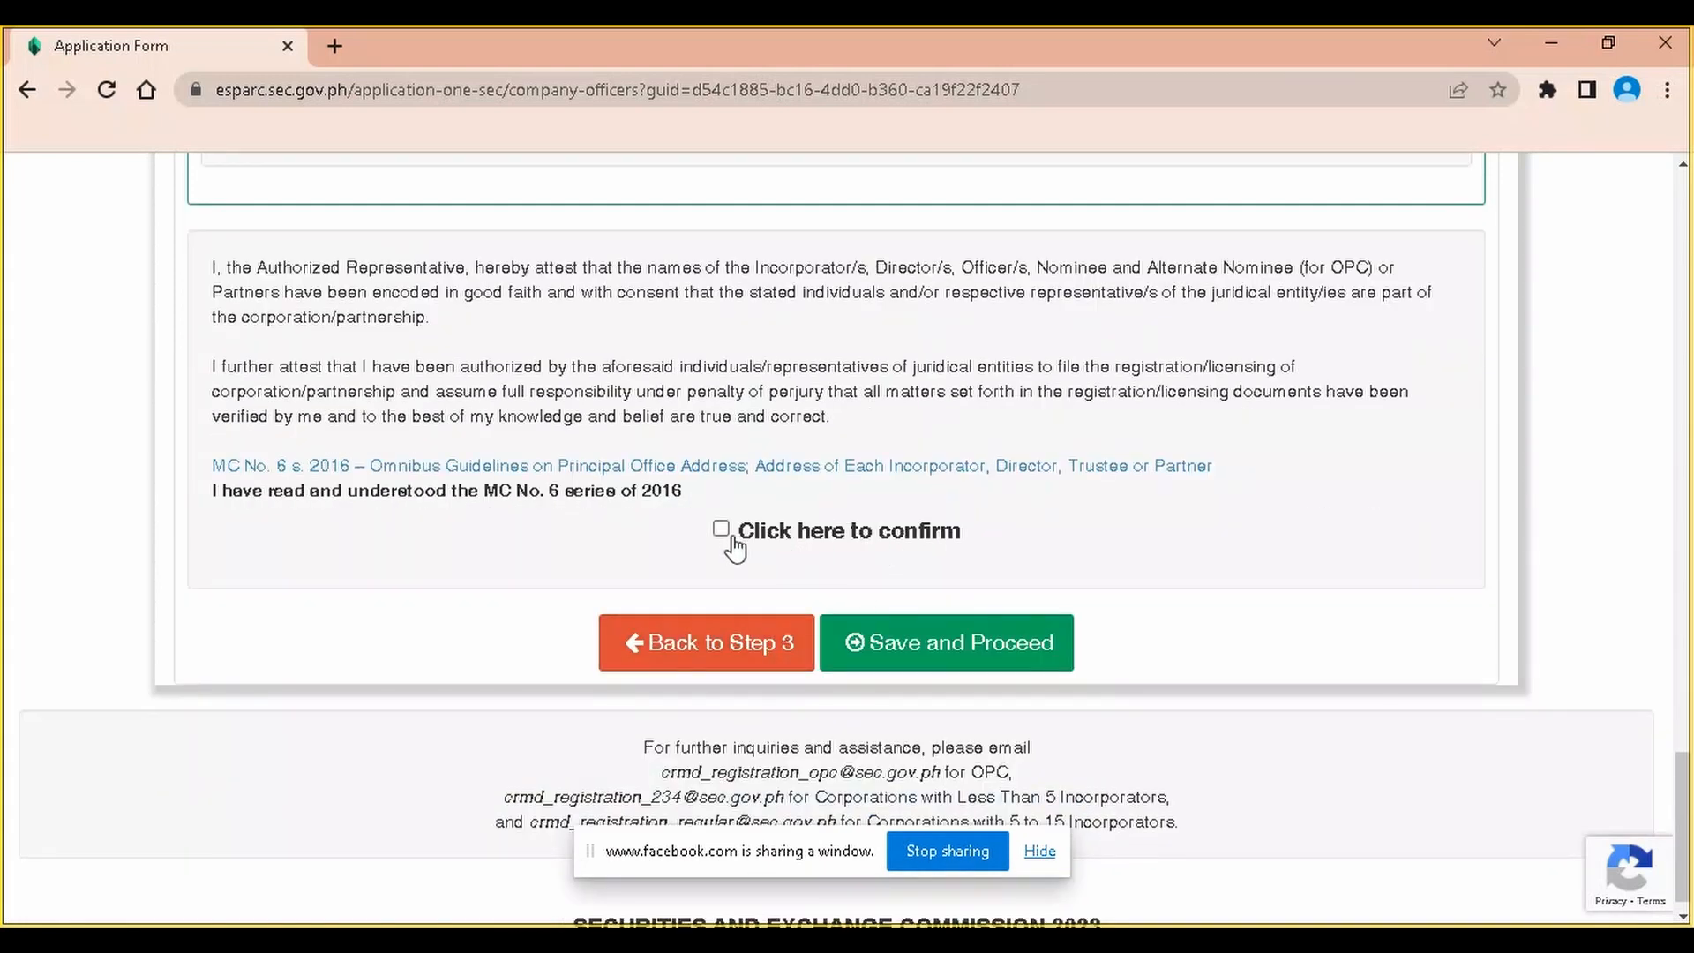
Tick the officer attestation, Save and Proceed to Step 5, and scroll through the Application Summary
left_click(721, 531)
scroll(961, 554, "down", 1)
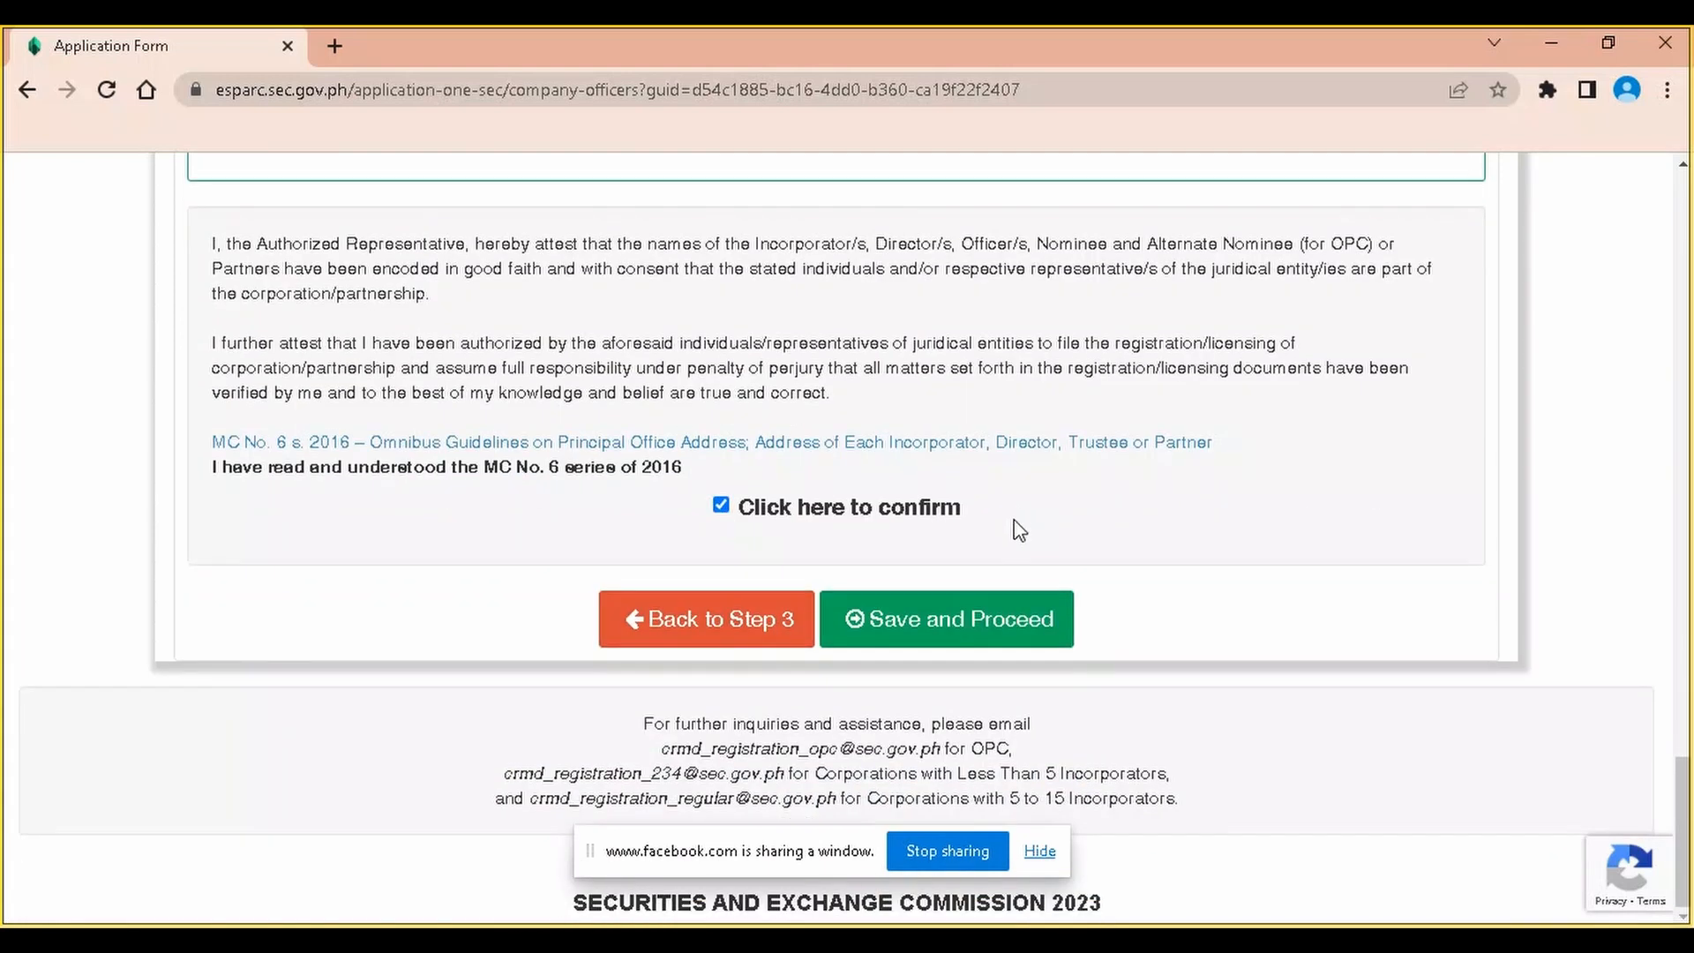
left_click(946, 621)
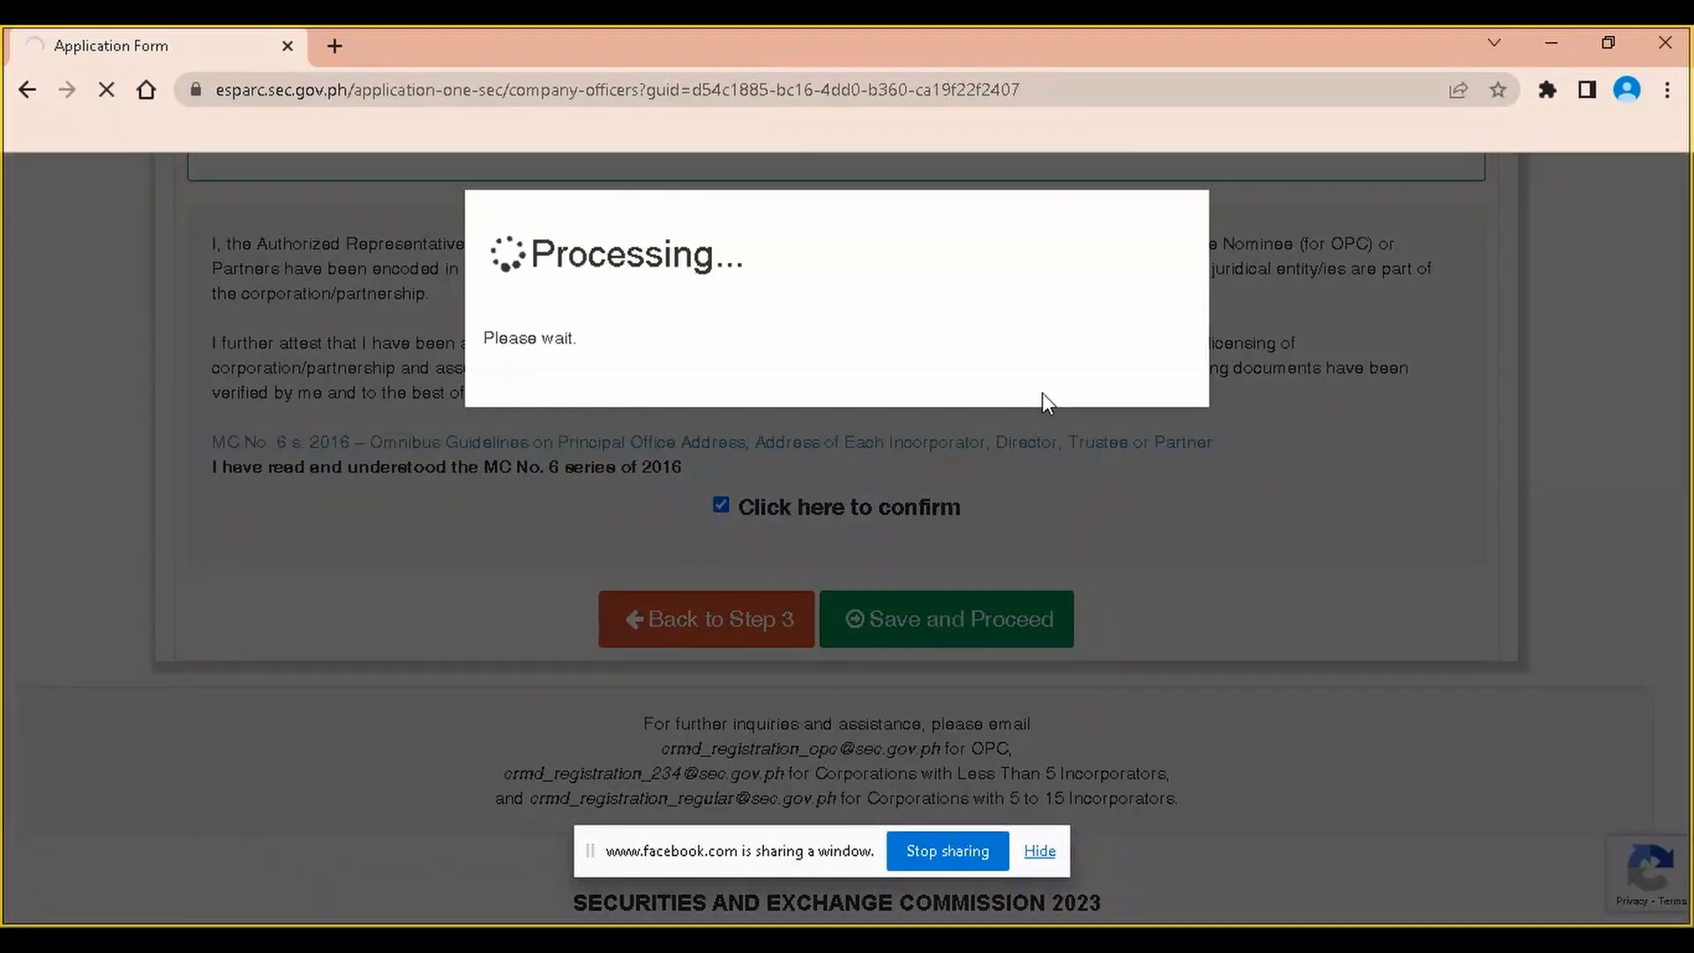
scroll(1029, 506, "down", 4)
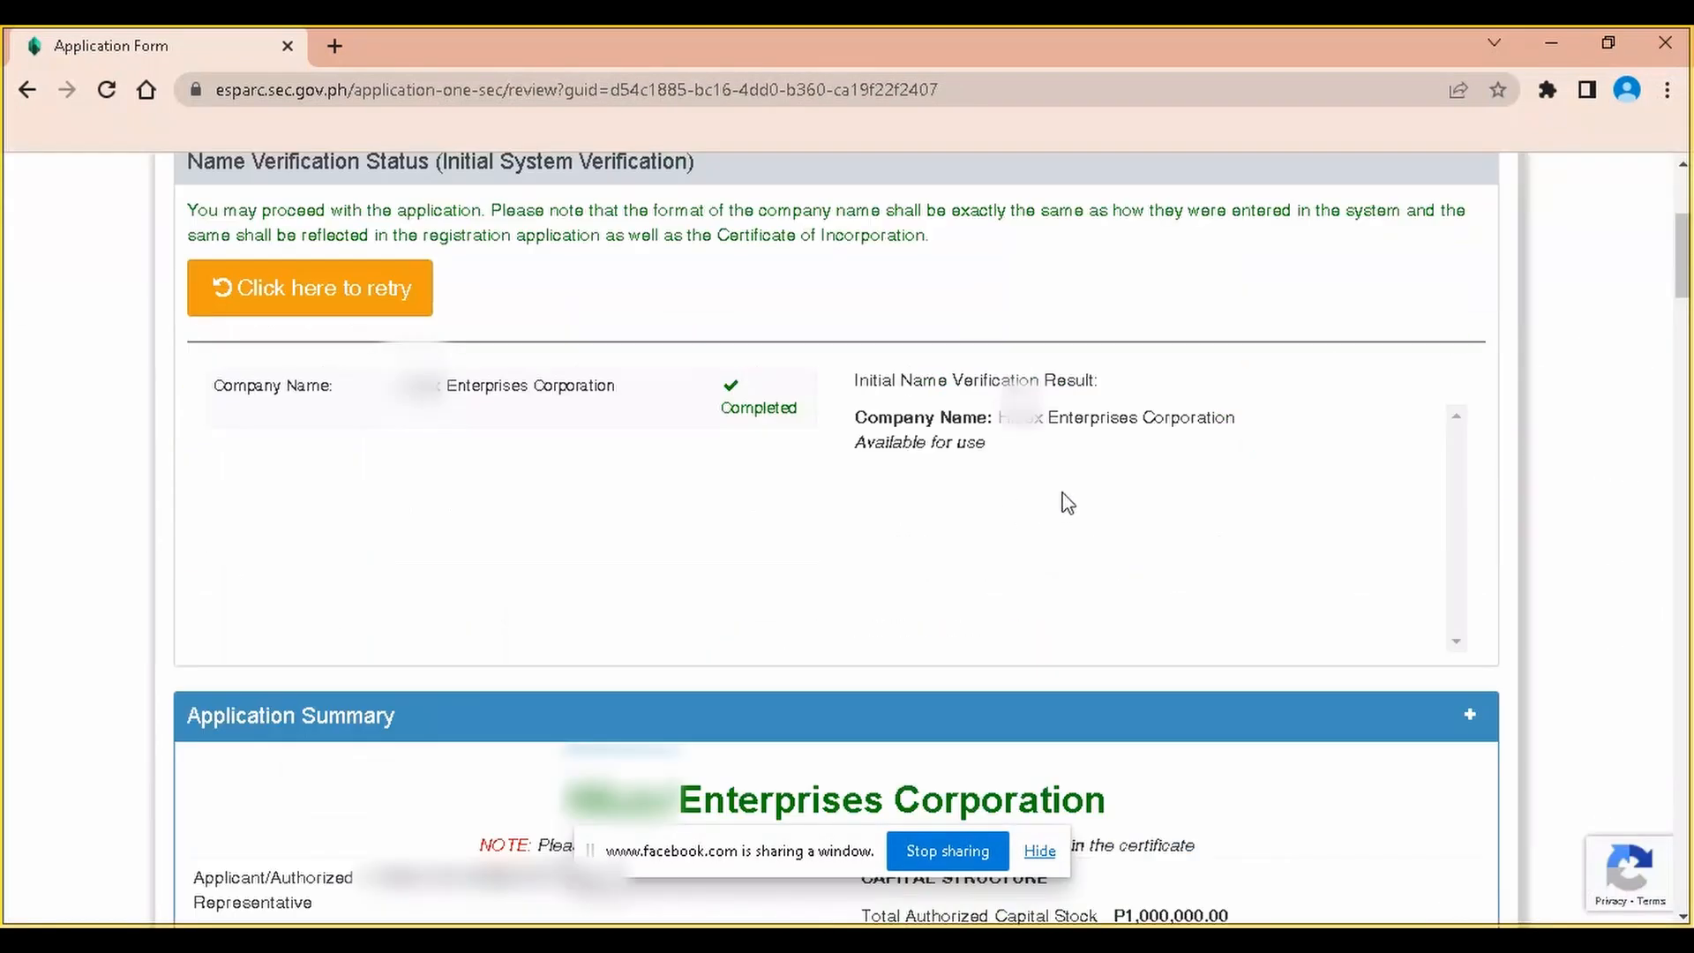
scroll(1057, 495, "down", 5)
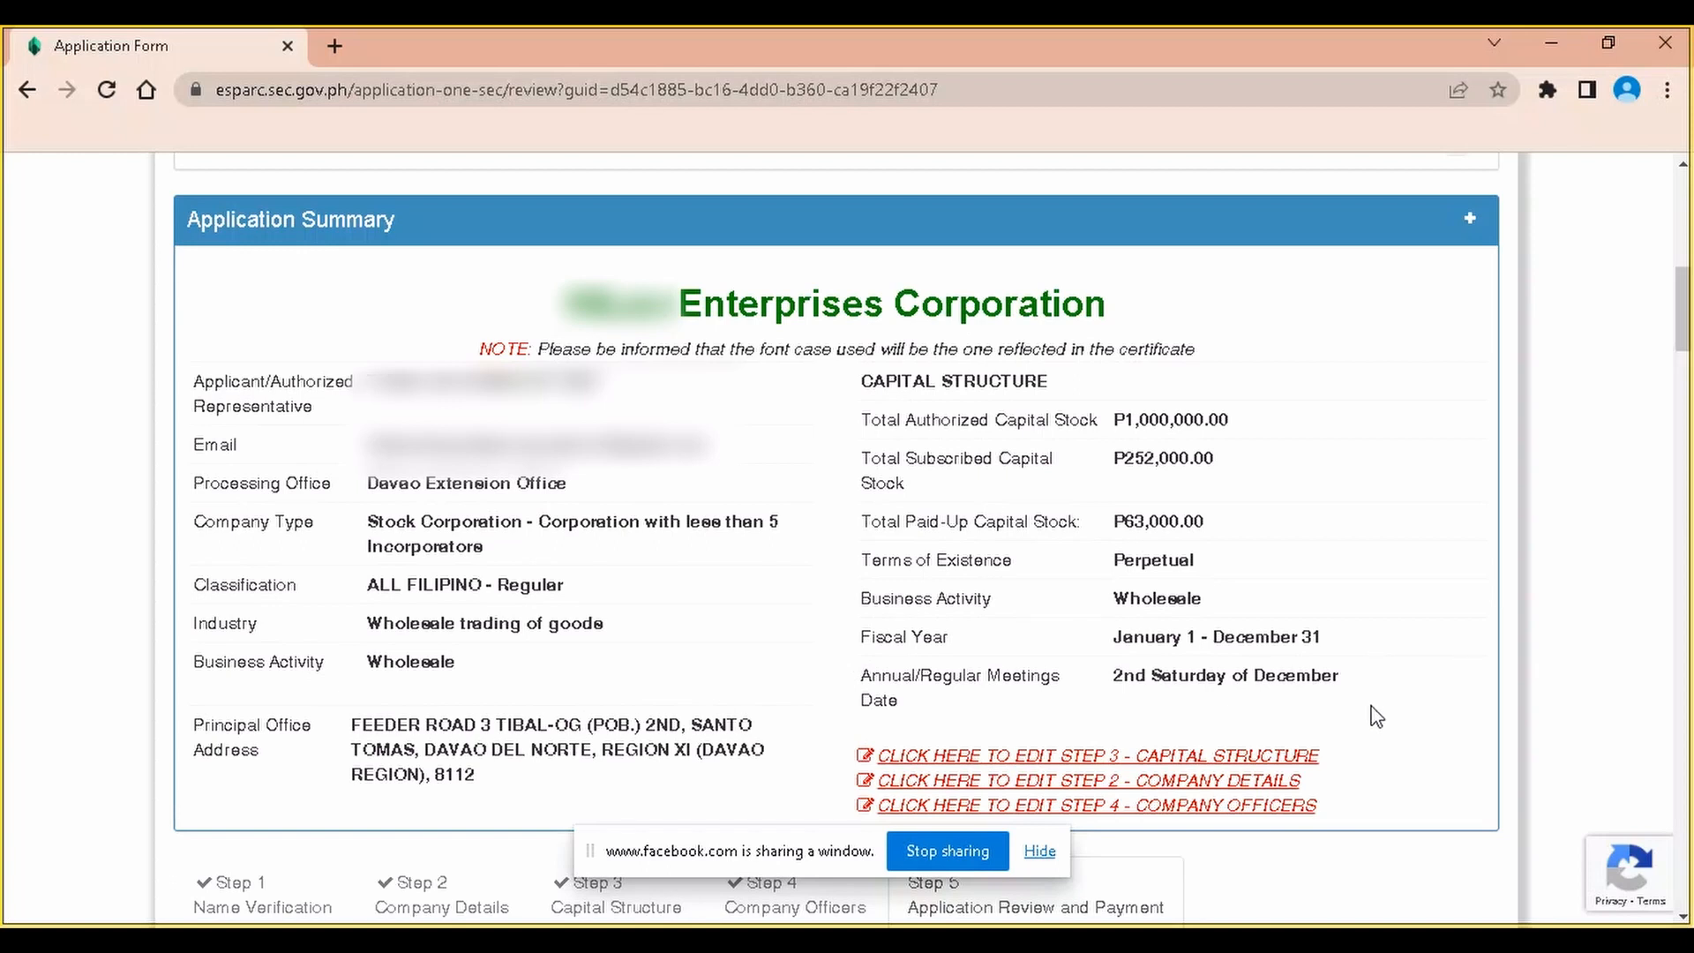
scroll(1374, 717, "down", 1)
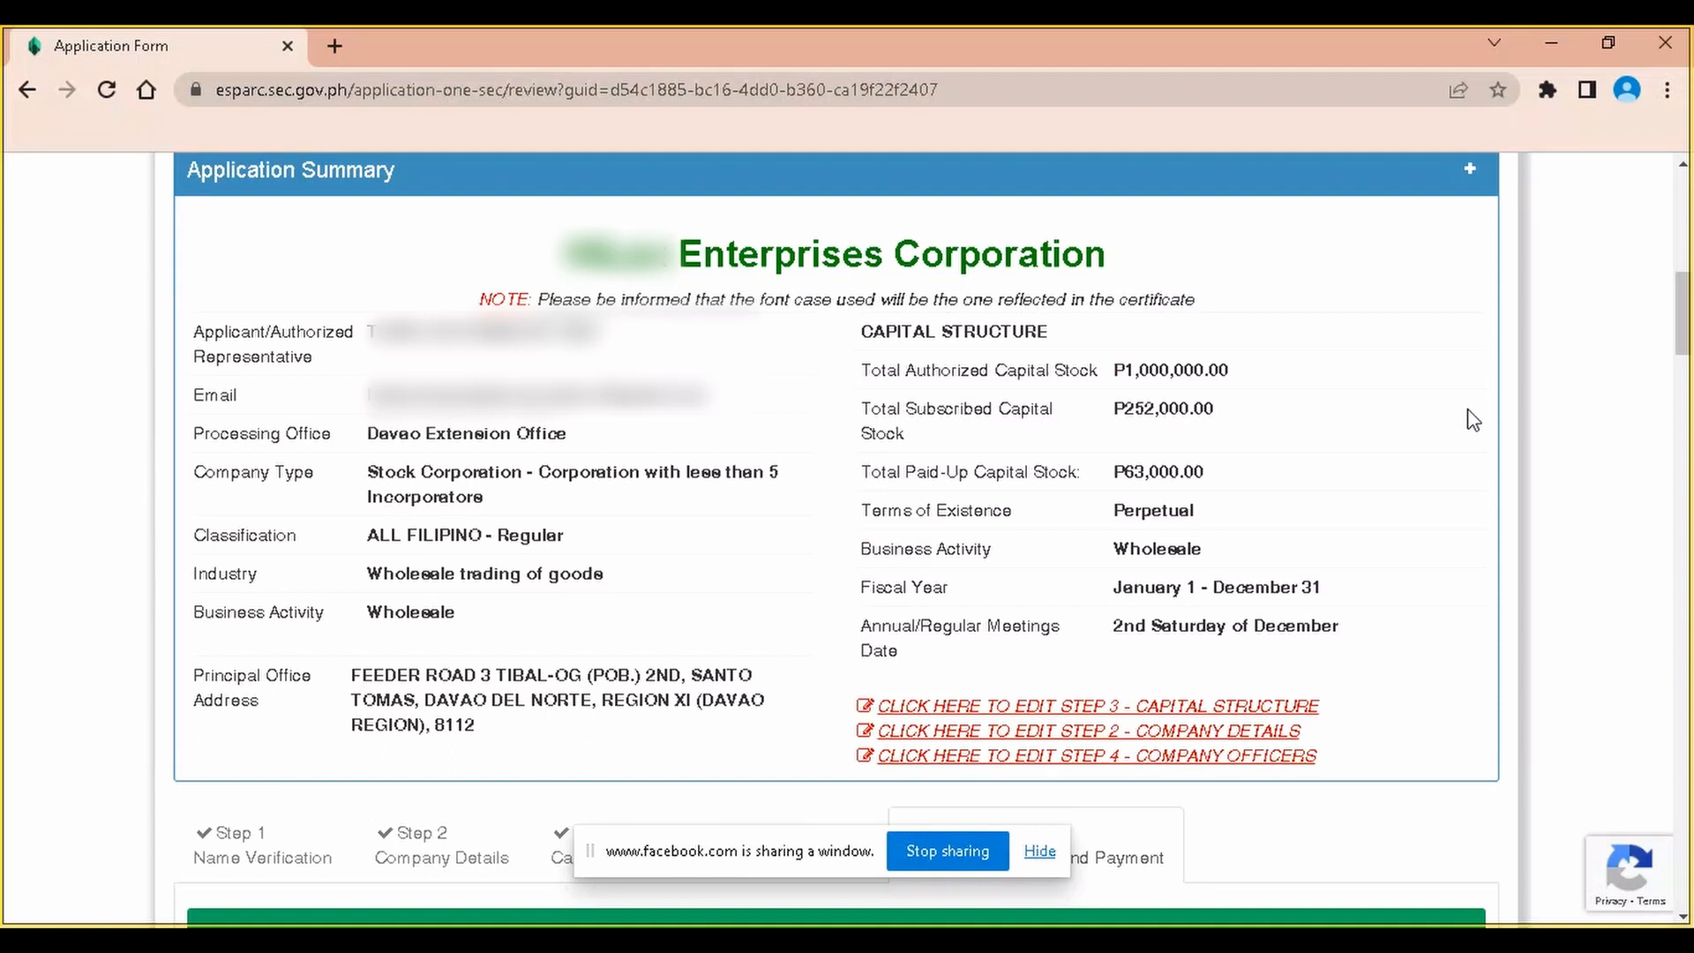
Save the Application Summary Form PDF to the SEC folder, removing the _2 suffix from its name
scroll(1472, 421, "down", 7)
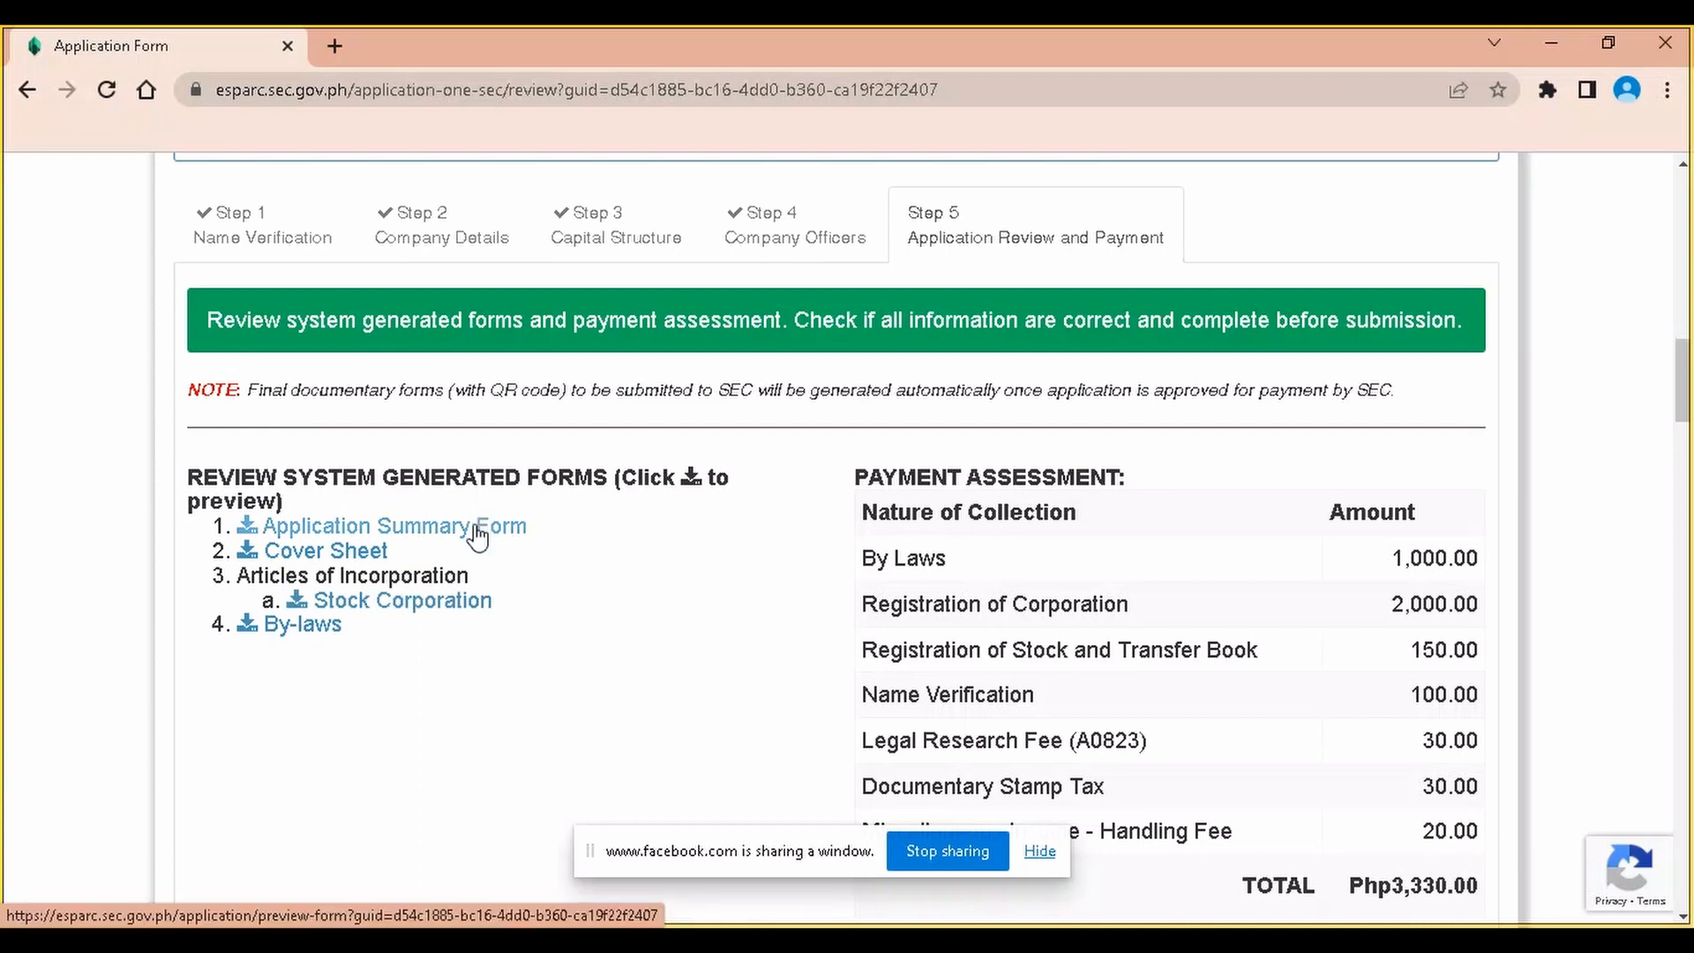
scroll(476, 533, "up", 1)
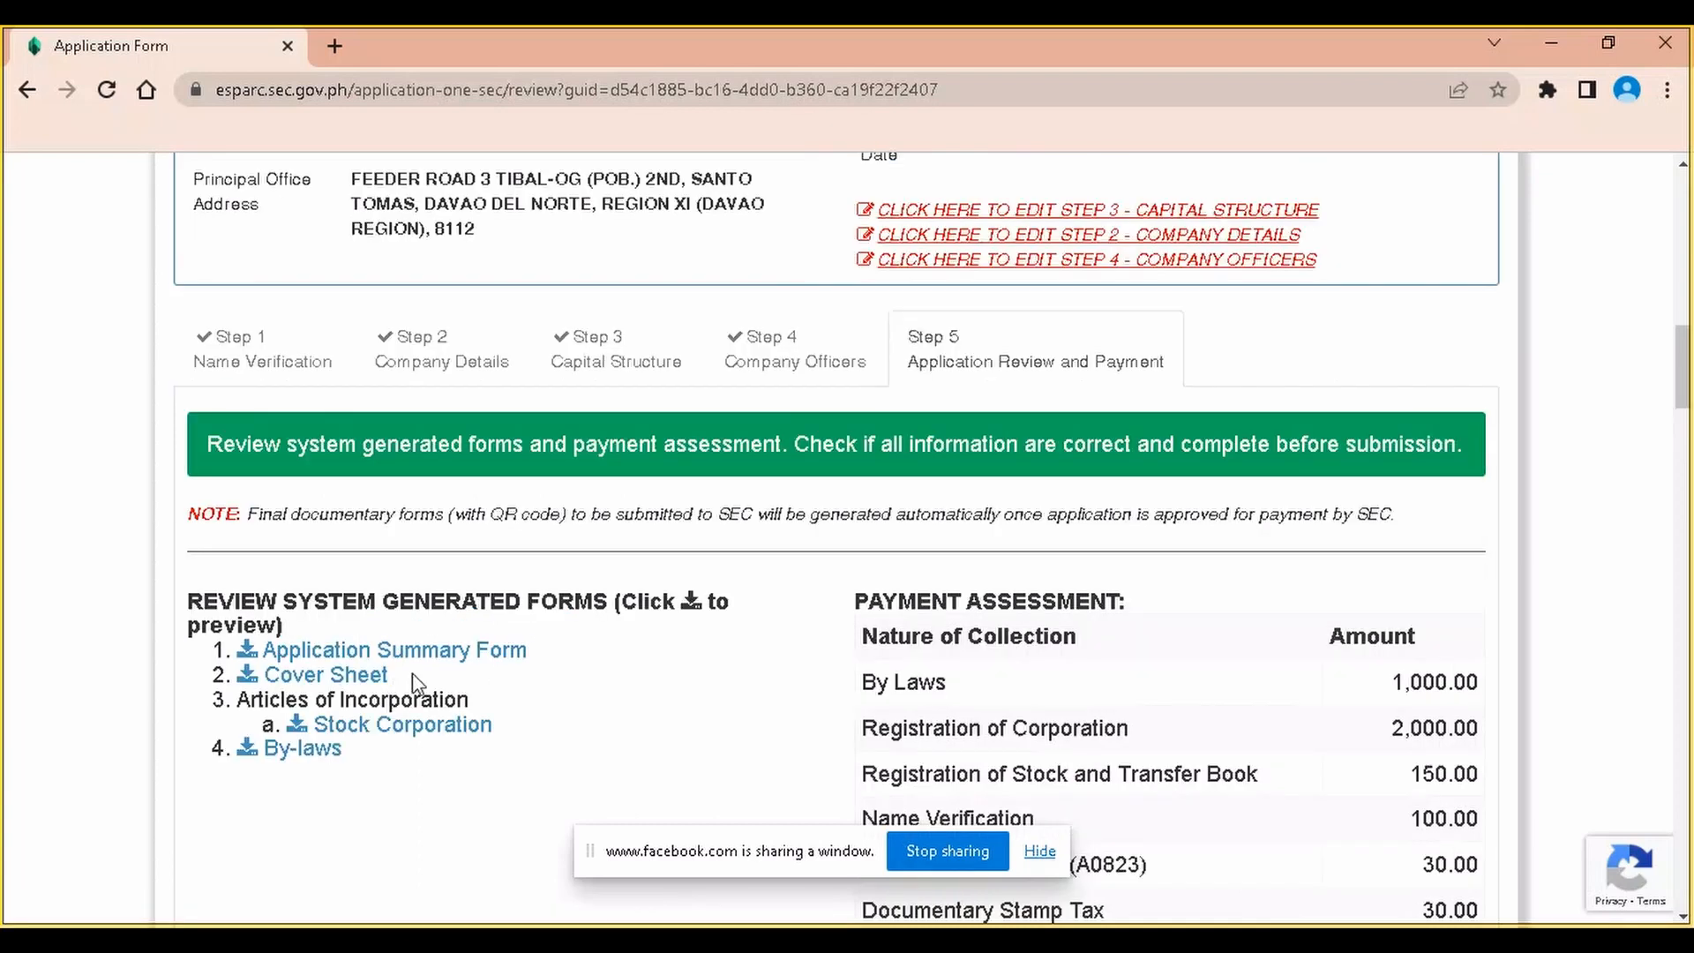
left_click(458, 652)
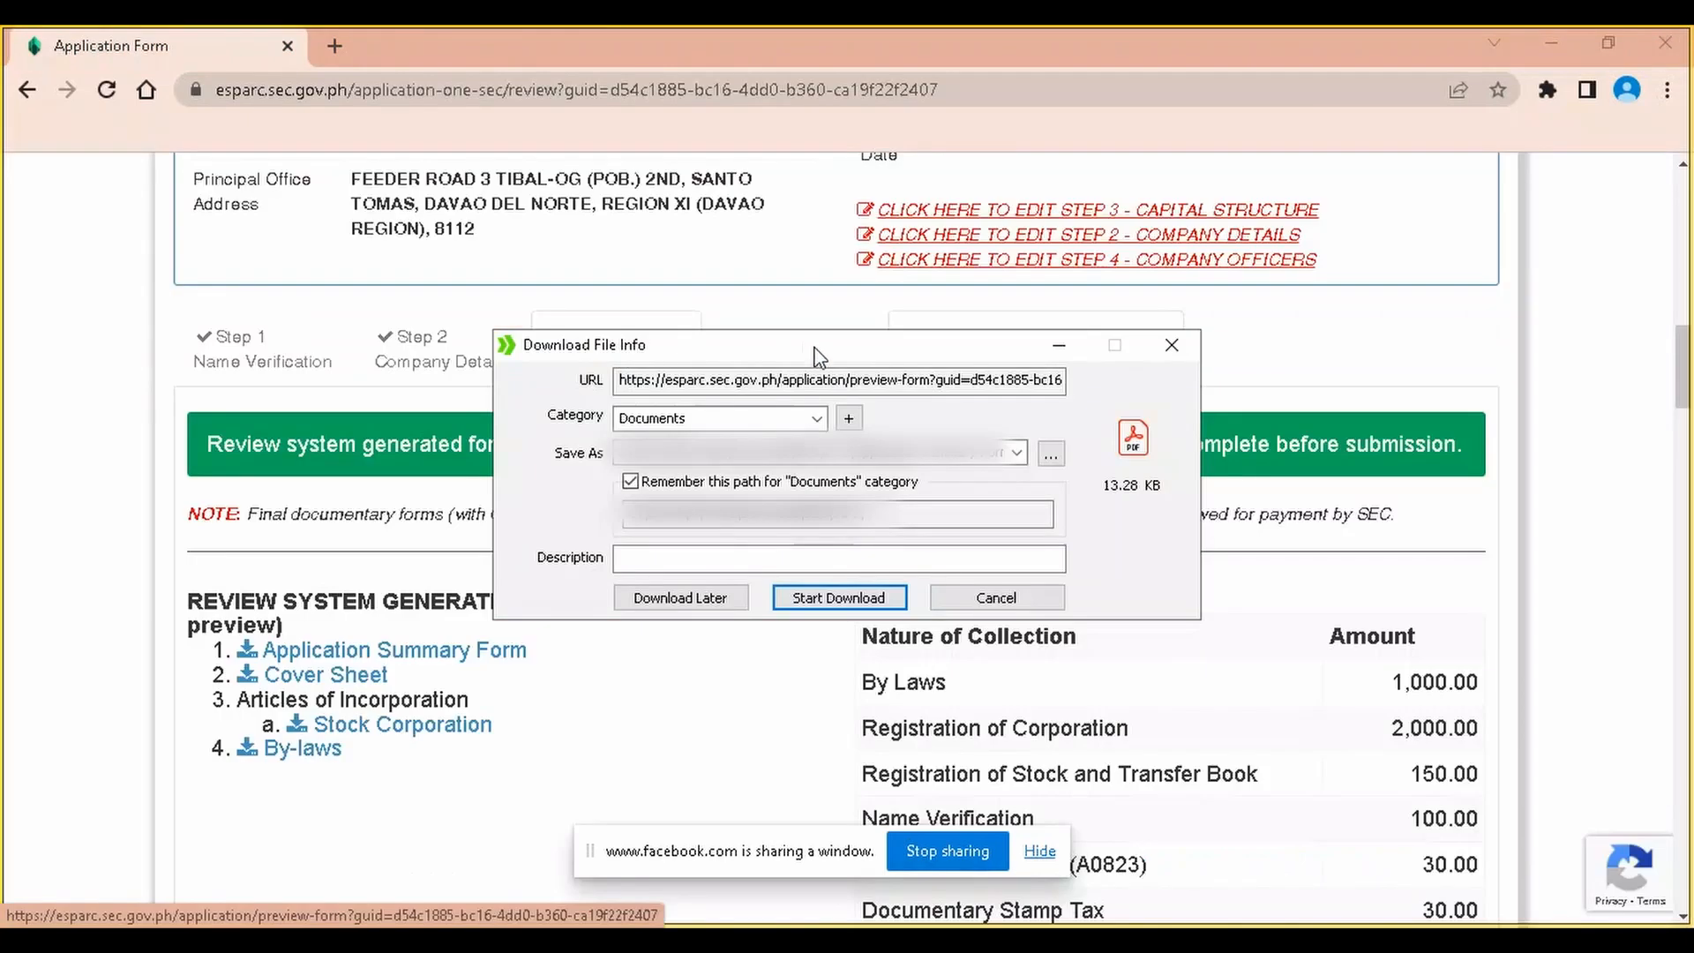
left_click(1052, 454)
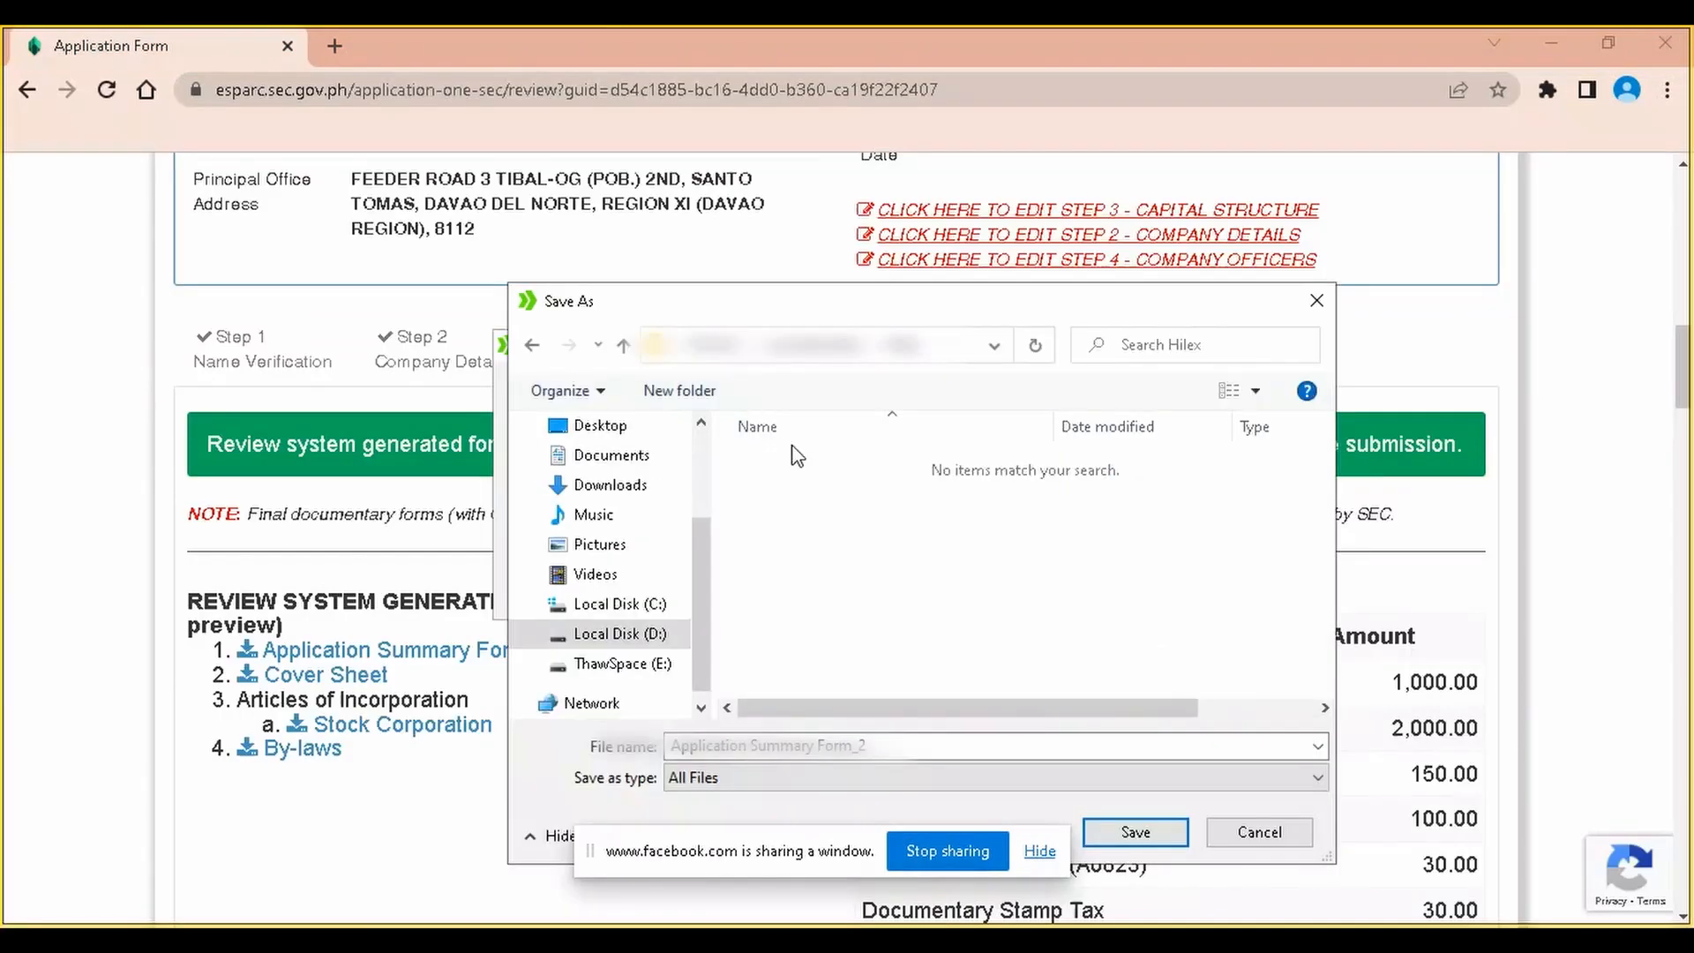
left_click(930, 741)
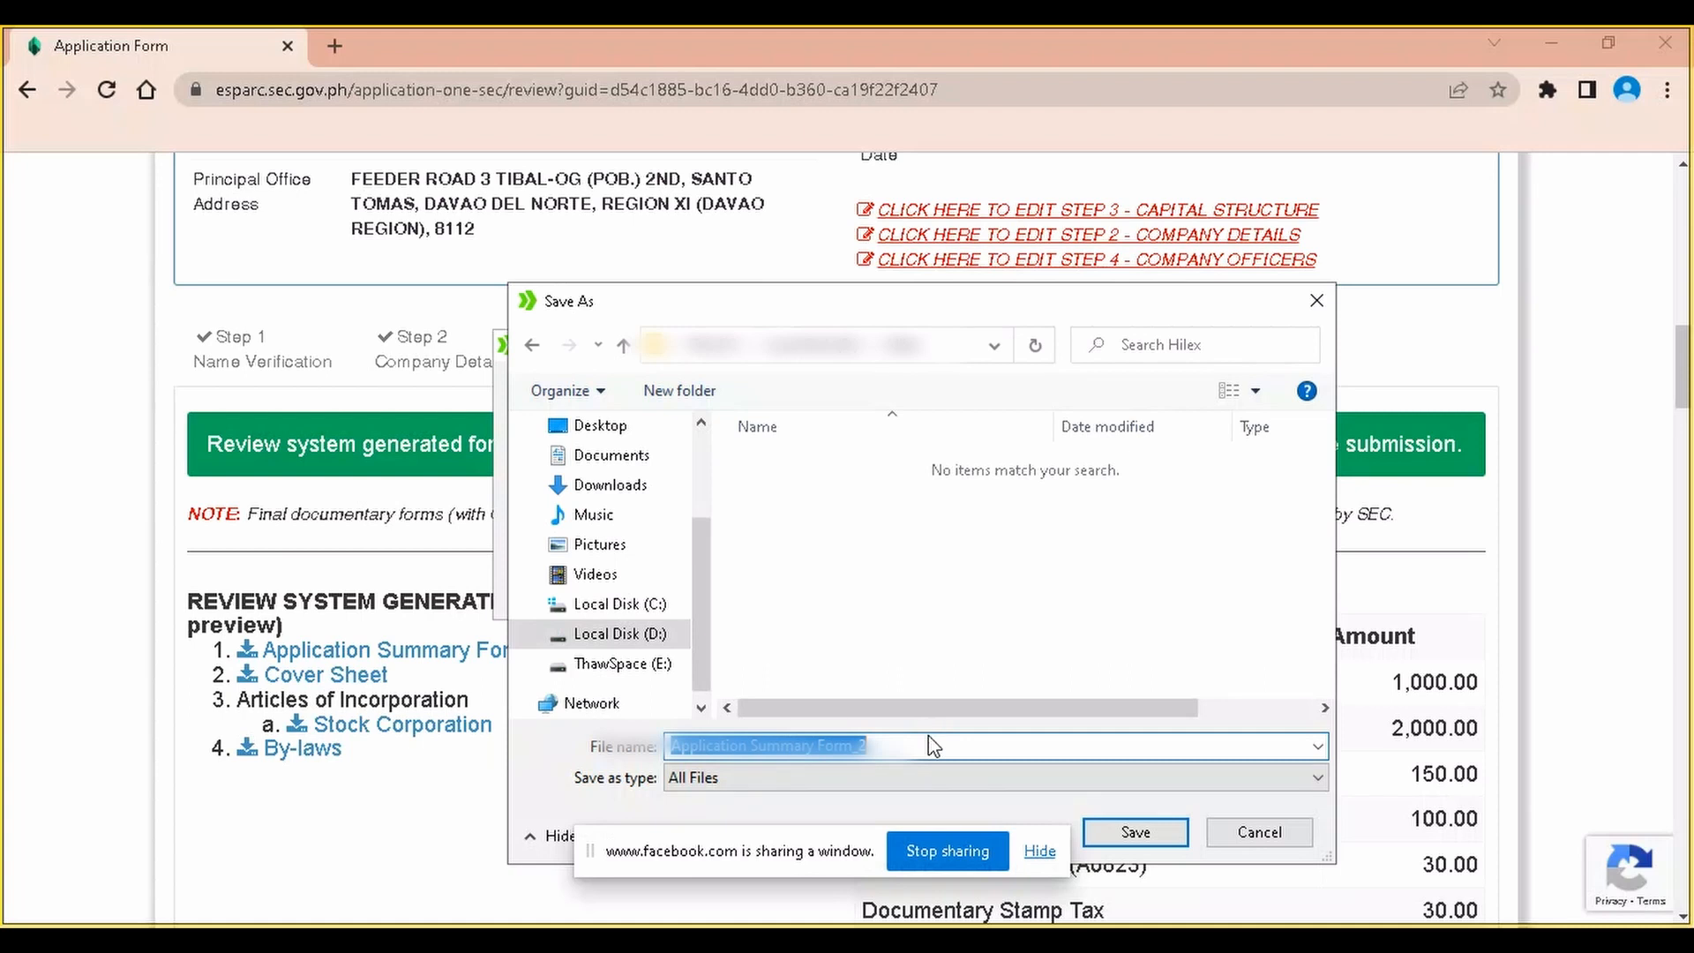
left_click(982, 750)
key("BackSpace")
key("BackSpace")
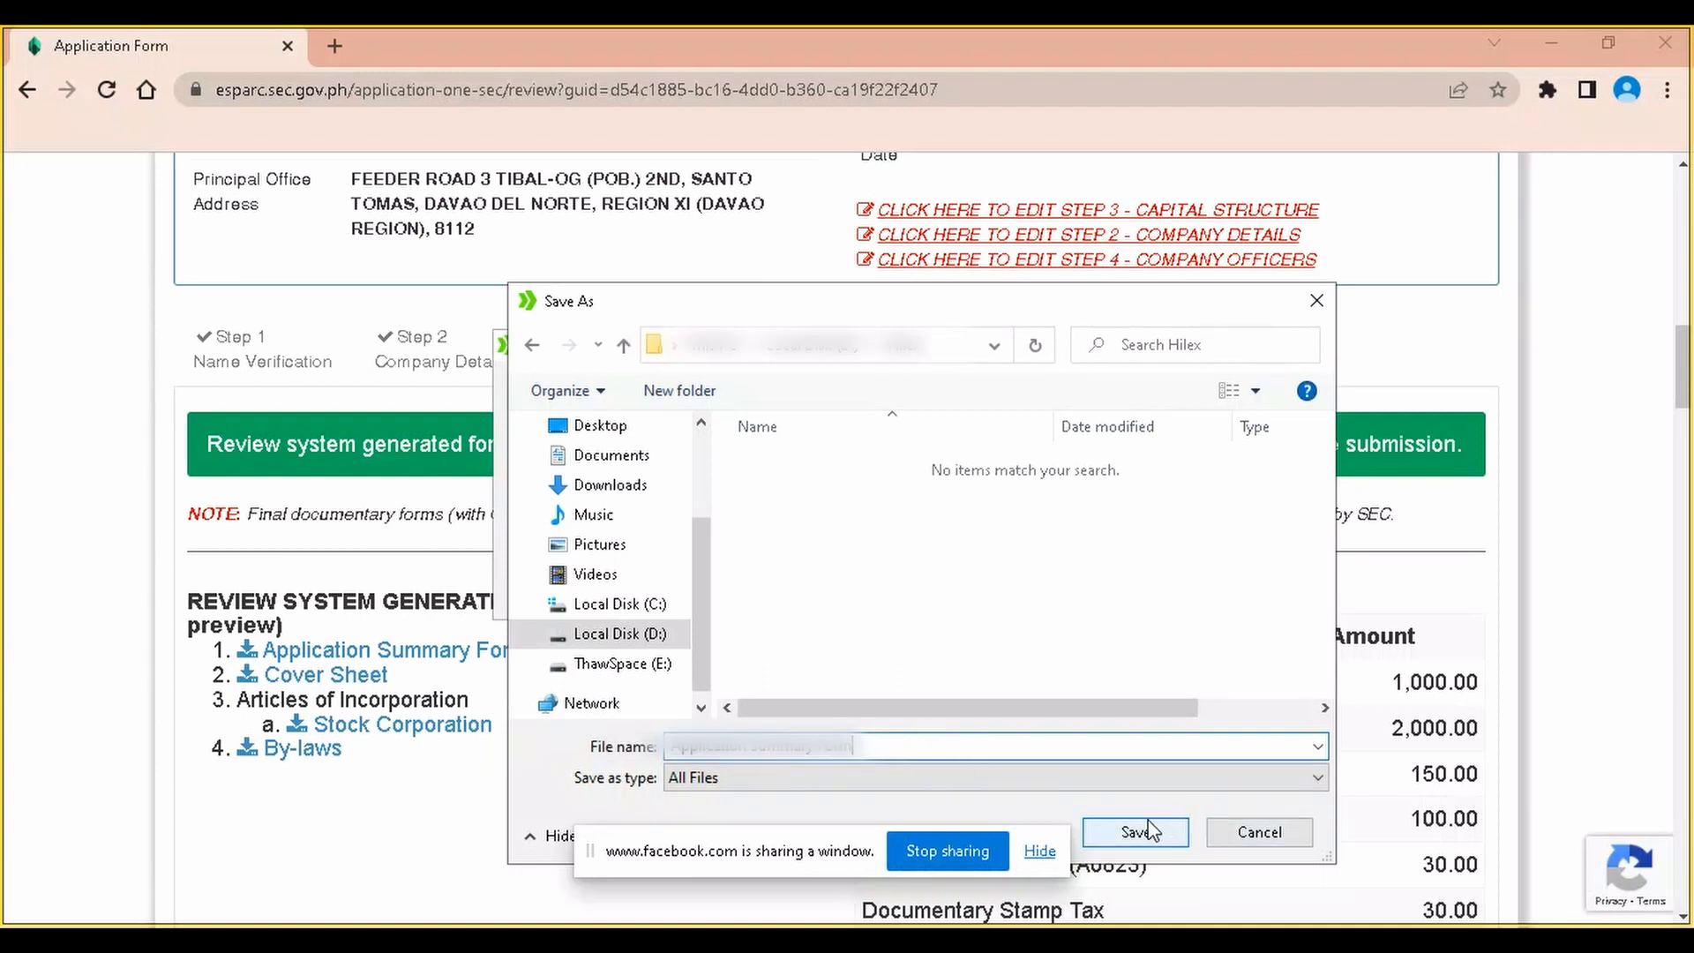
left_click(1147, 830)
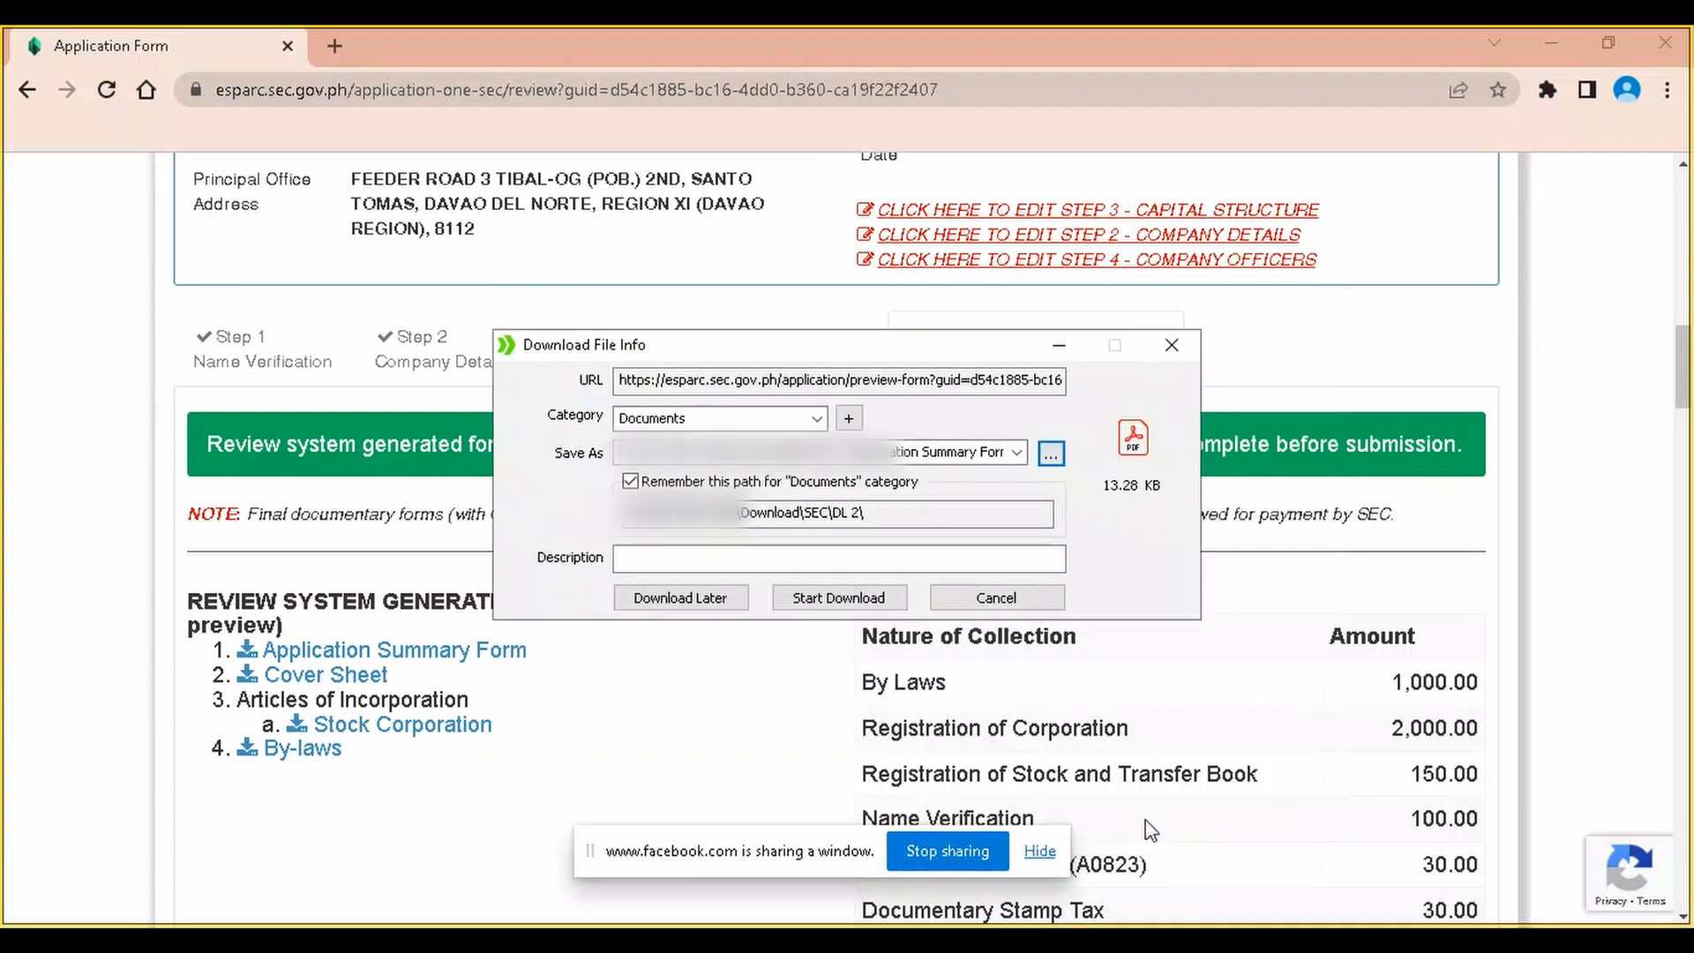
left_click(882, 593)
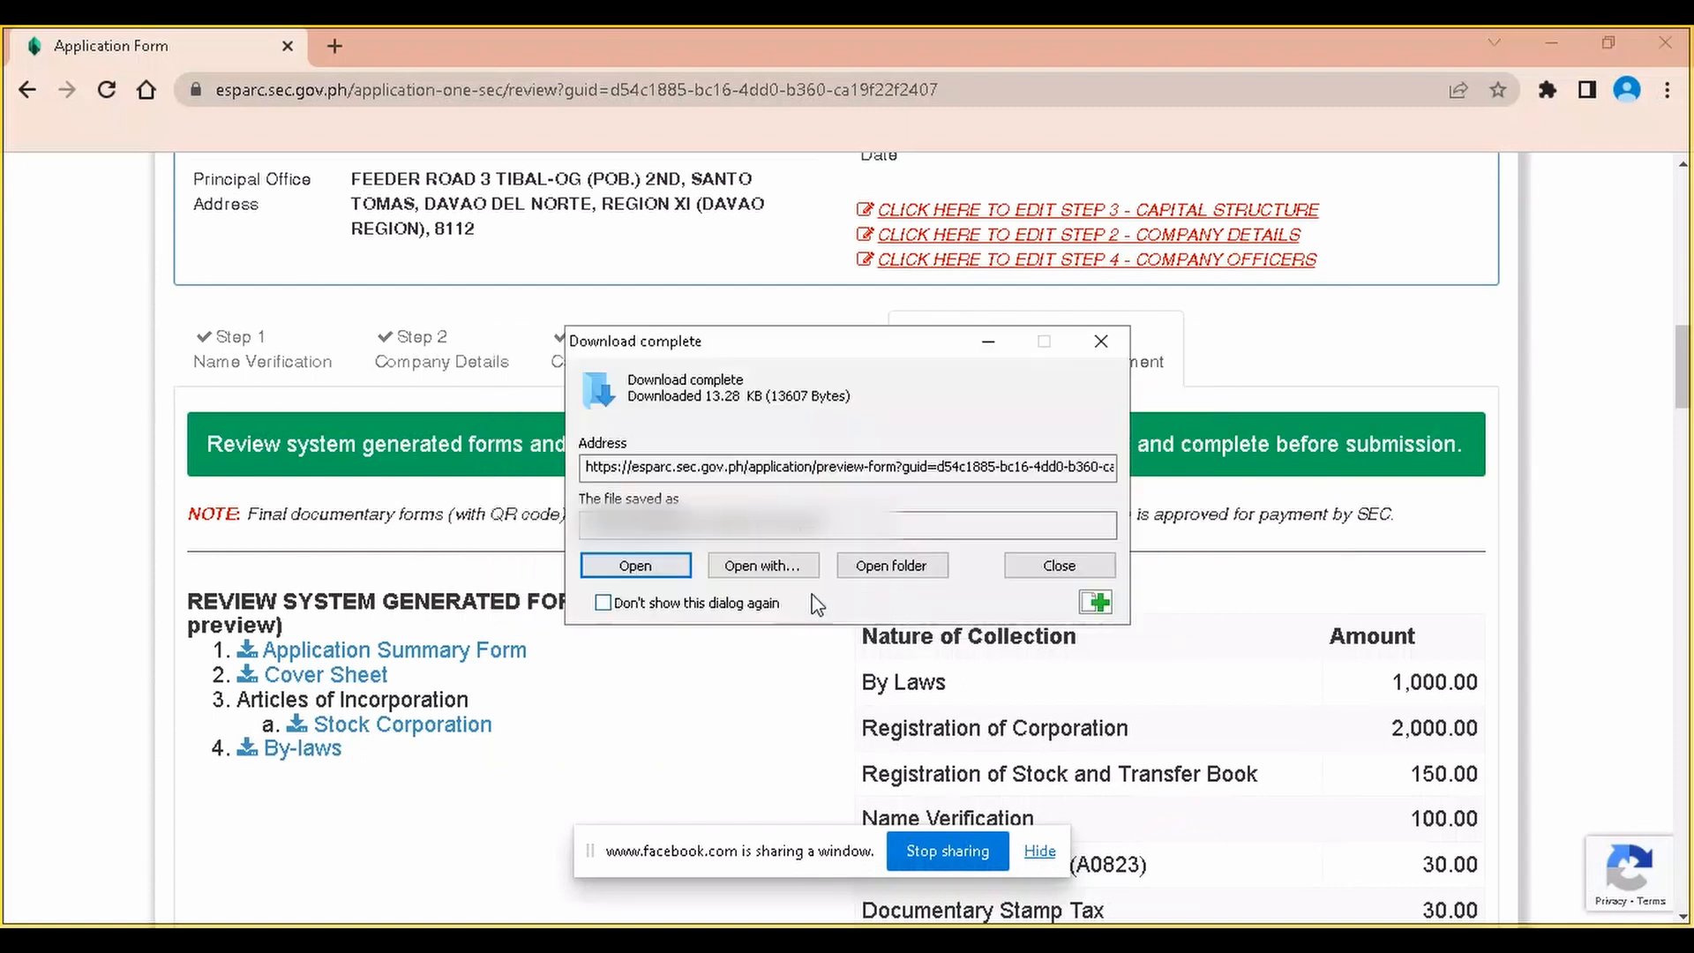
left_click(1053, 572)
Download the Cover Sheet and Stock Corporation articles PDFs, then request the By-laws
left_click(364, 672)
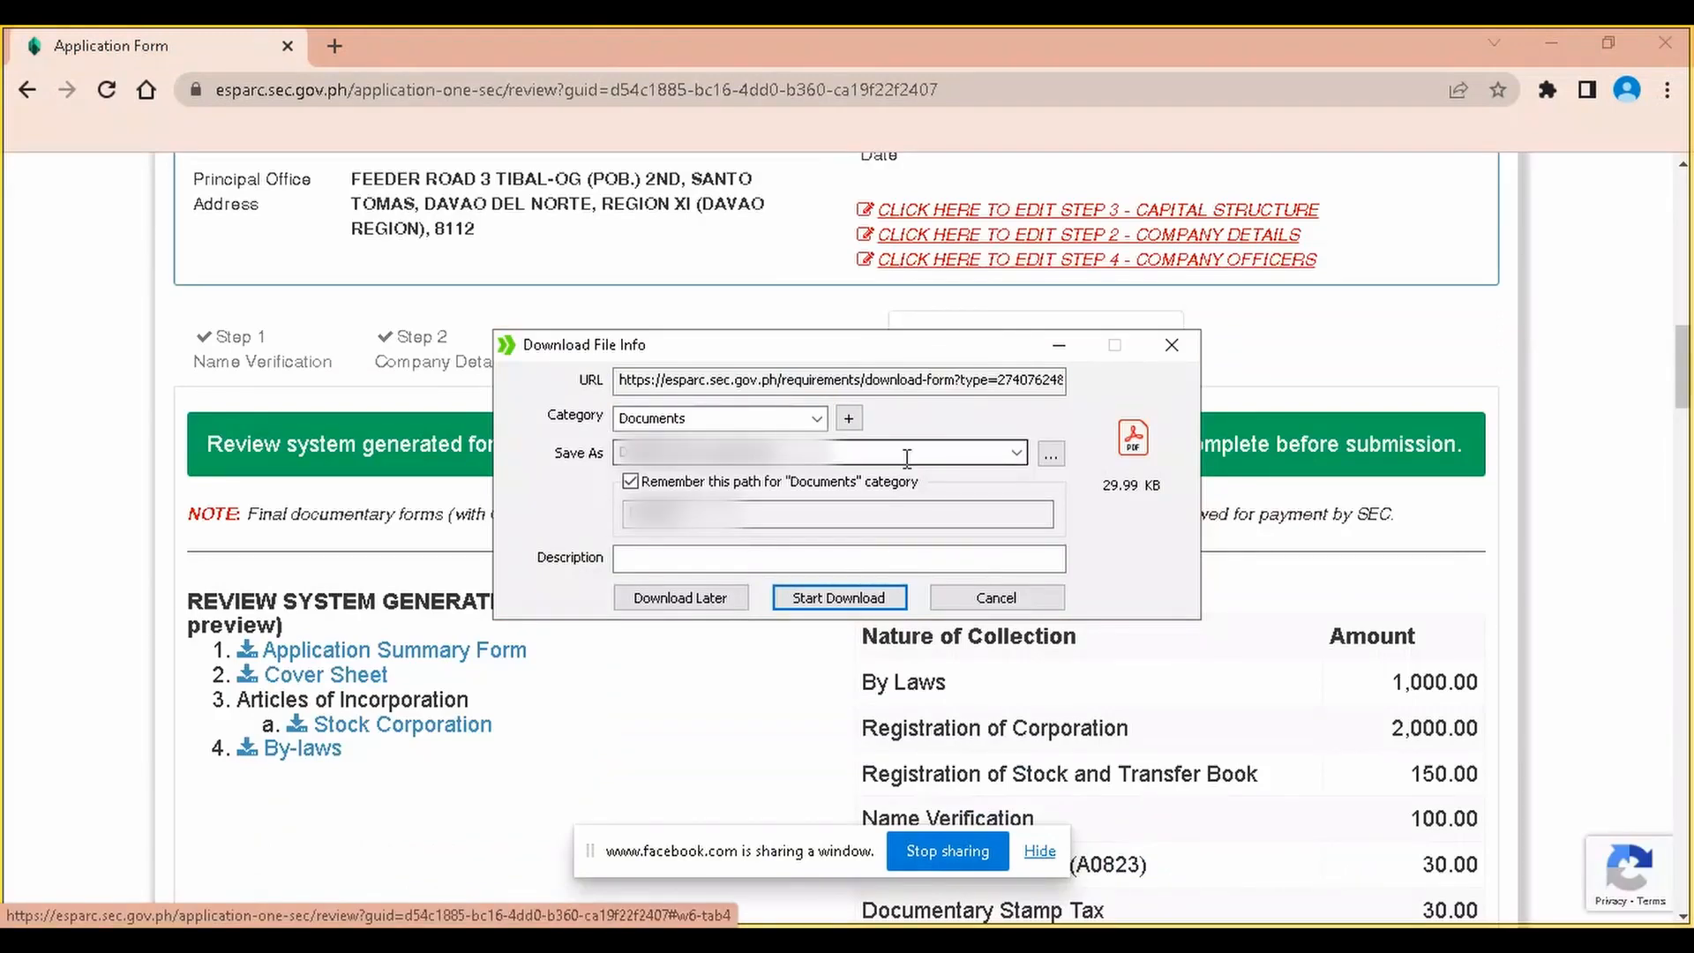
left_click(848, 601)
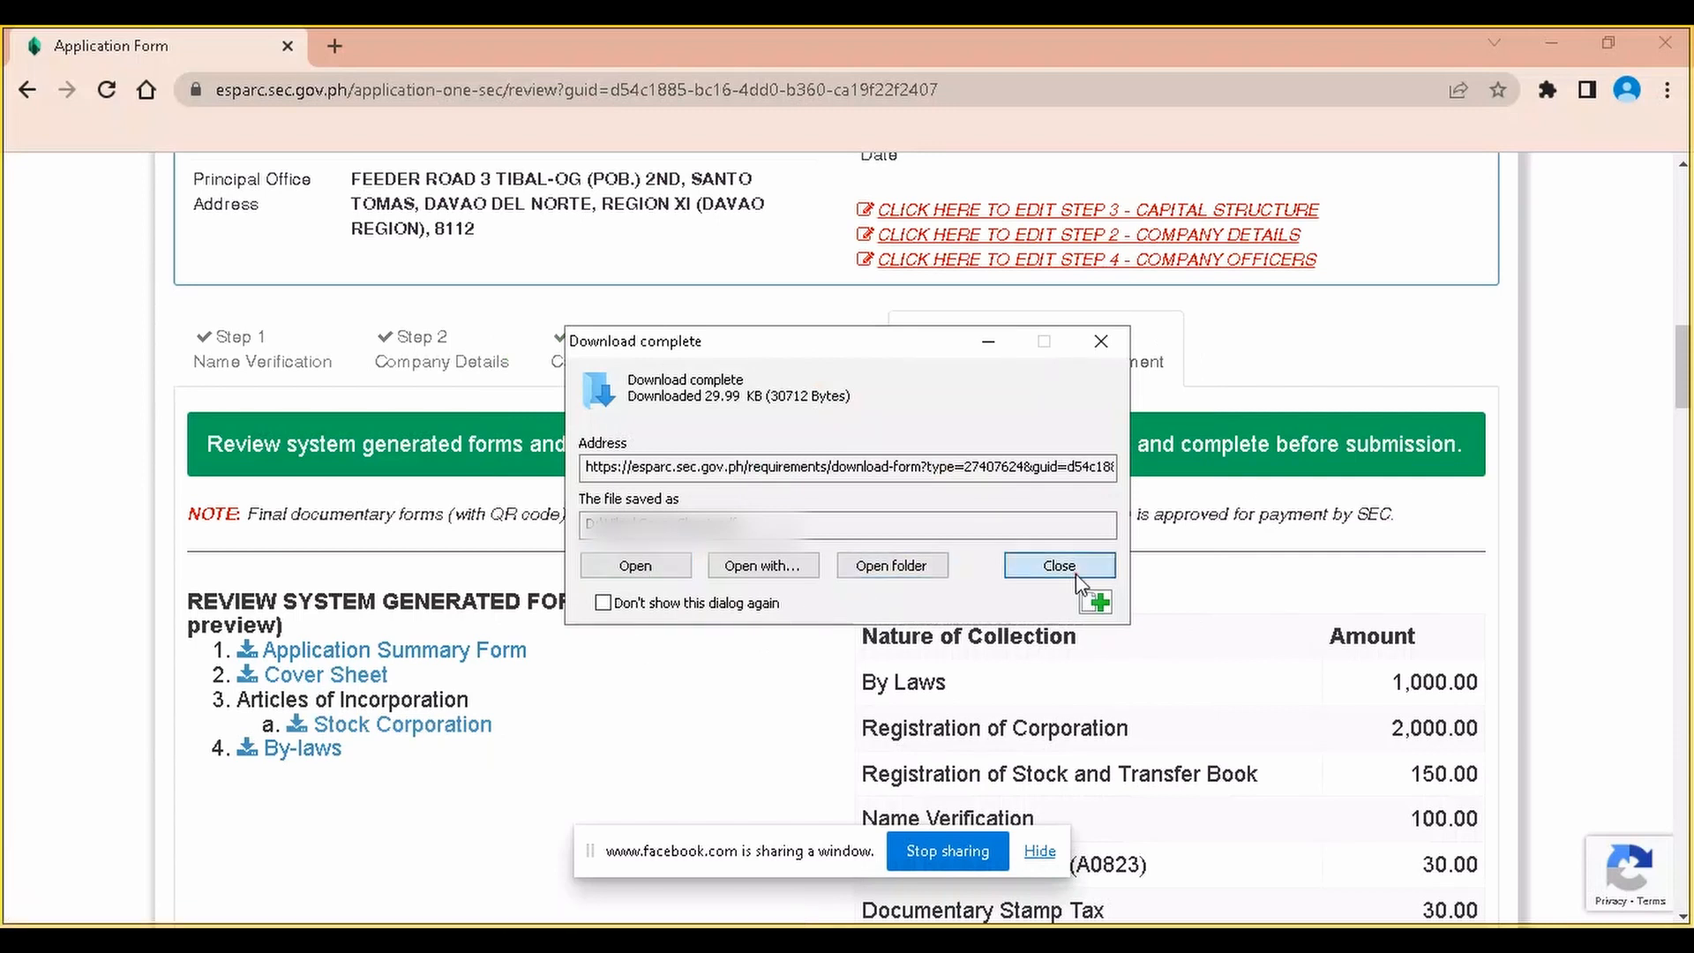
left_click(1059, 565)
left_click(422, 725)
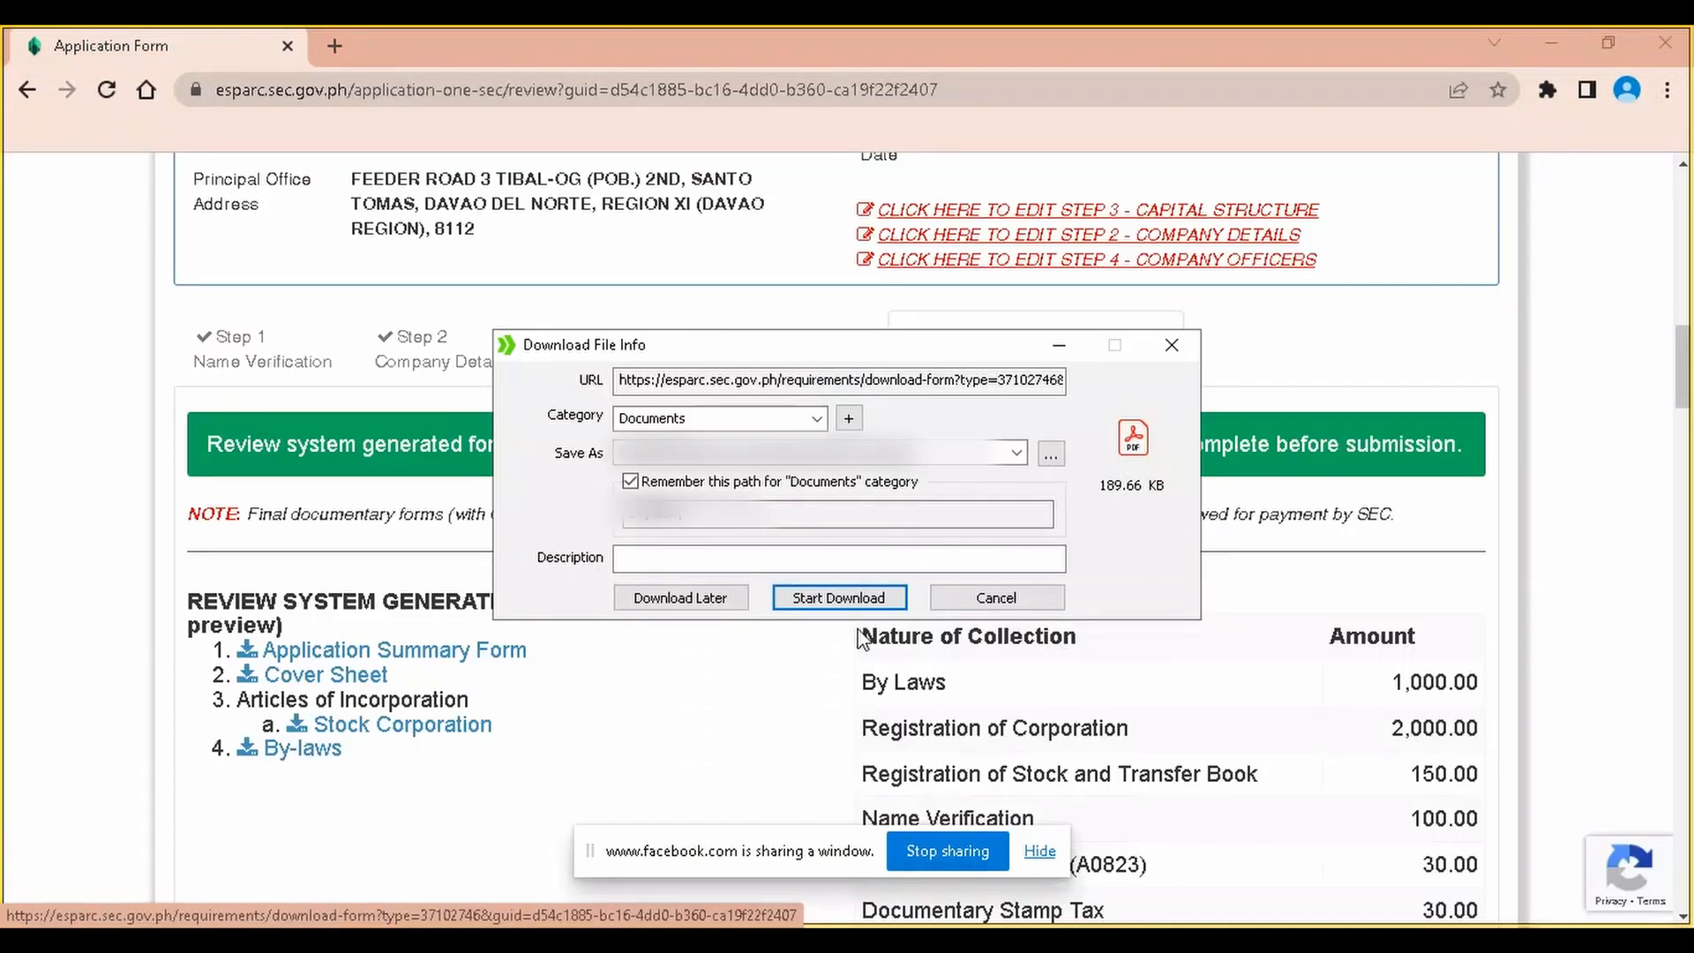
left_click(853, 605)
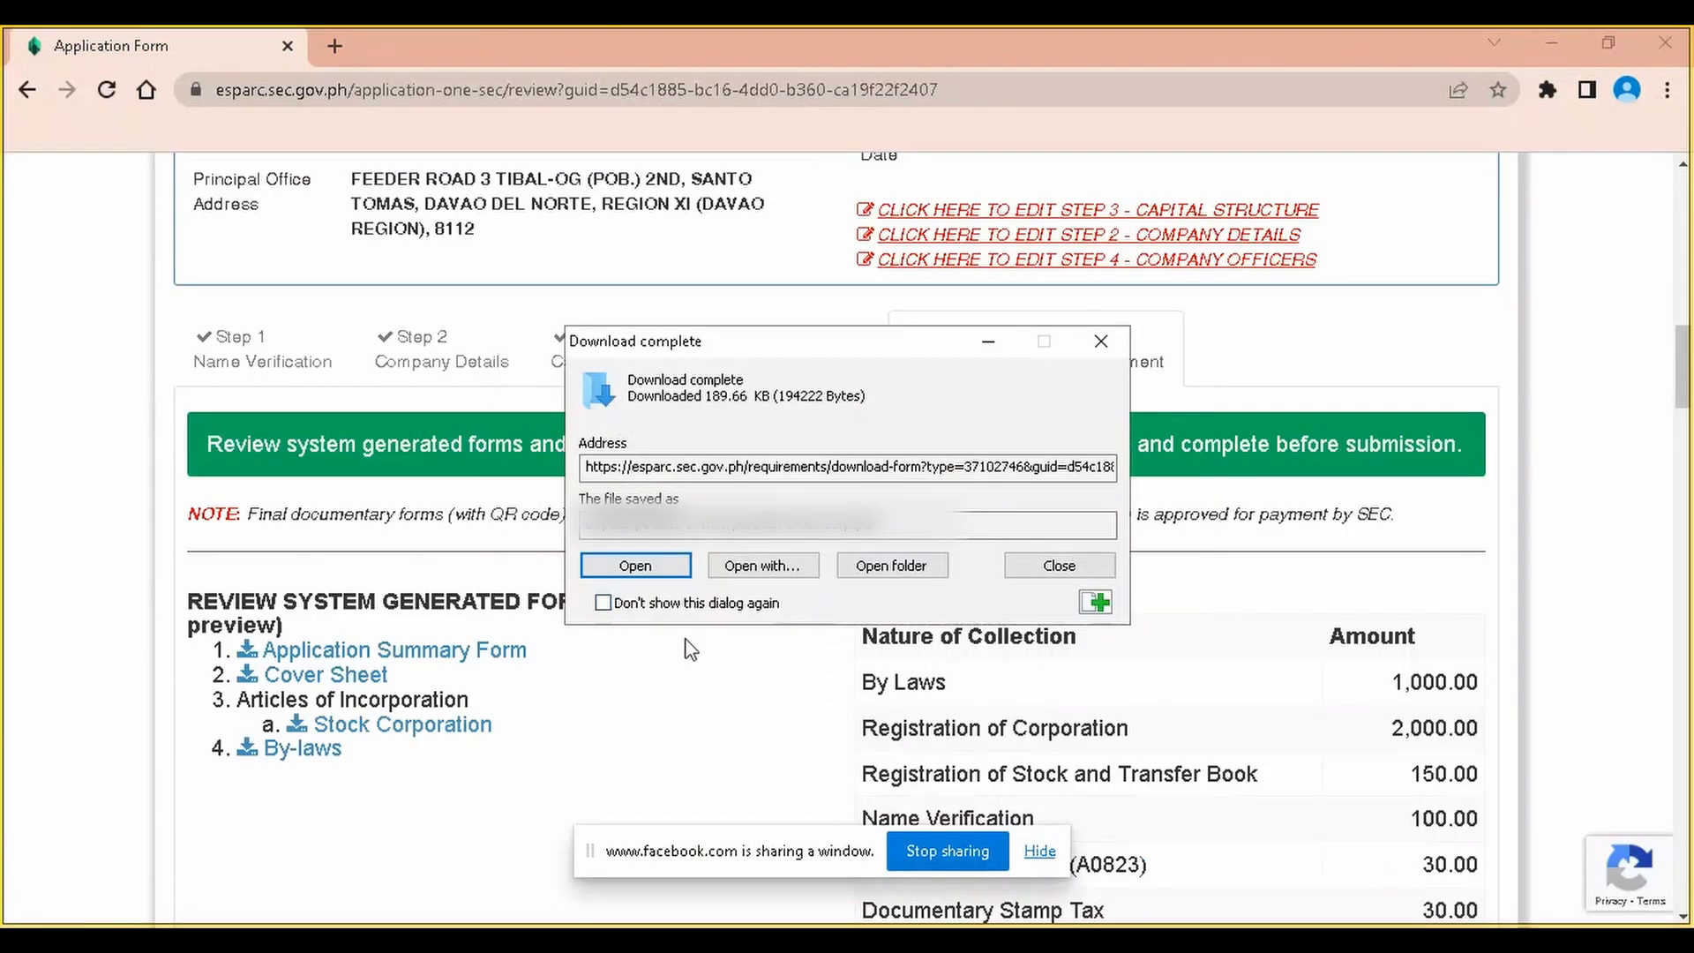
left_click(1013, 558)
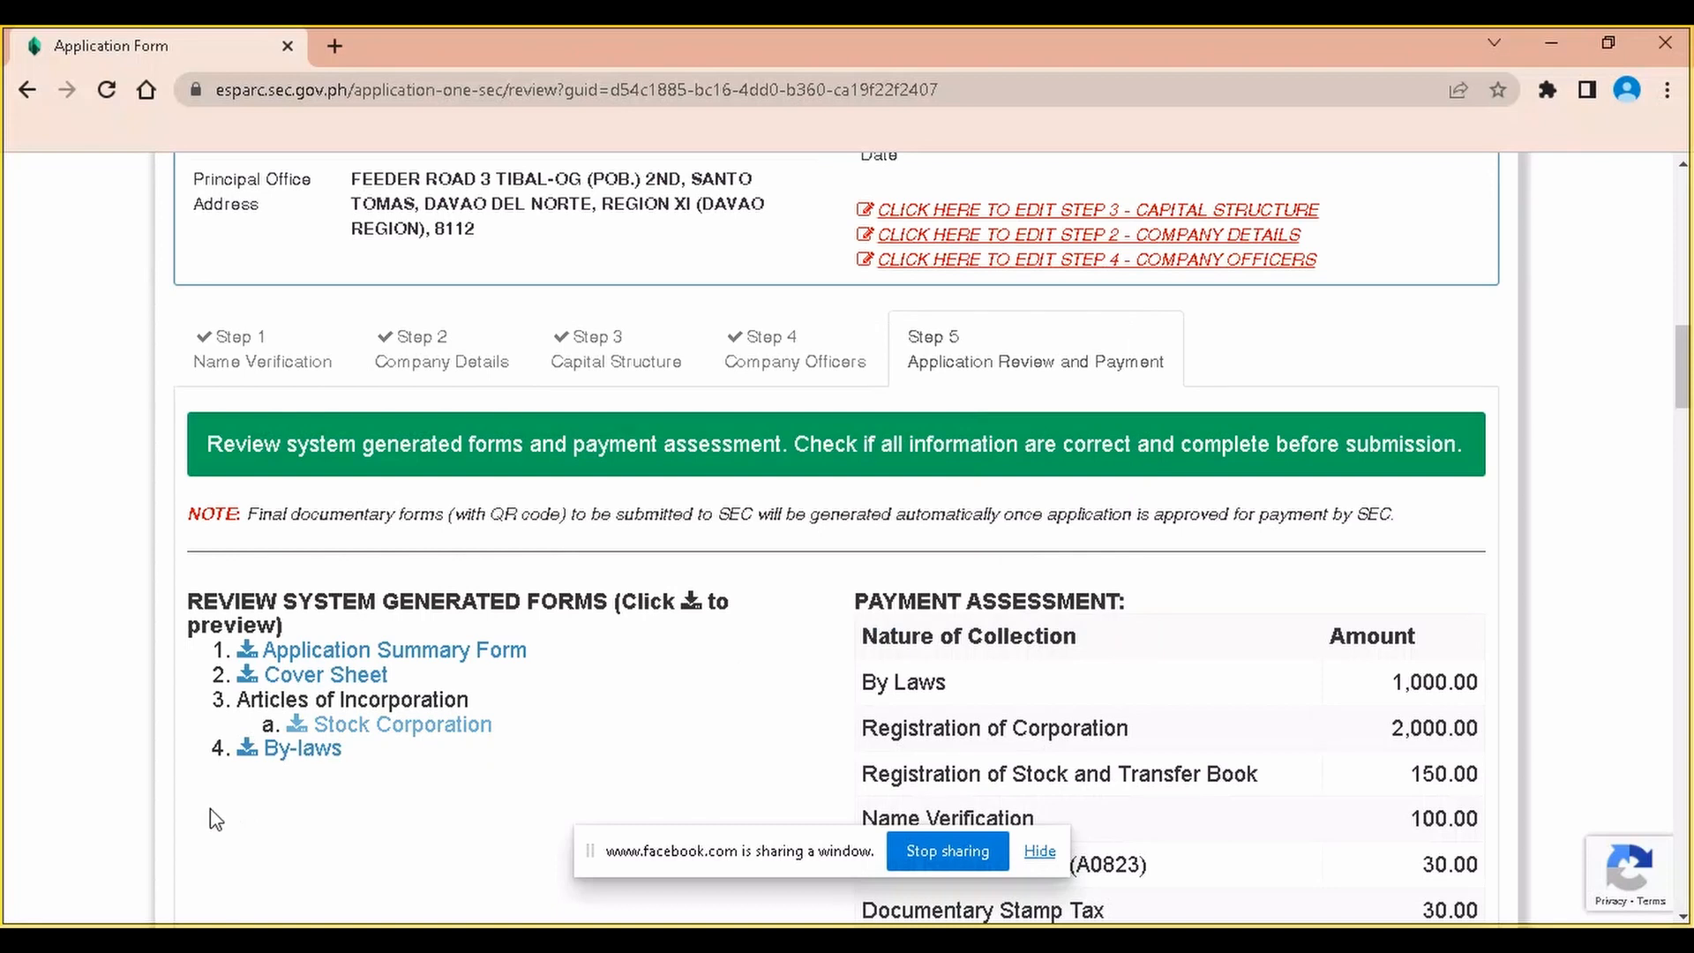
left_click(291, 752)
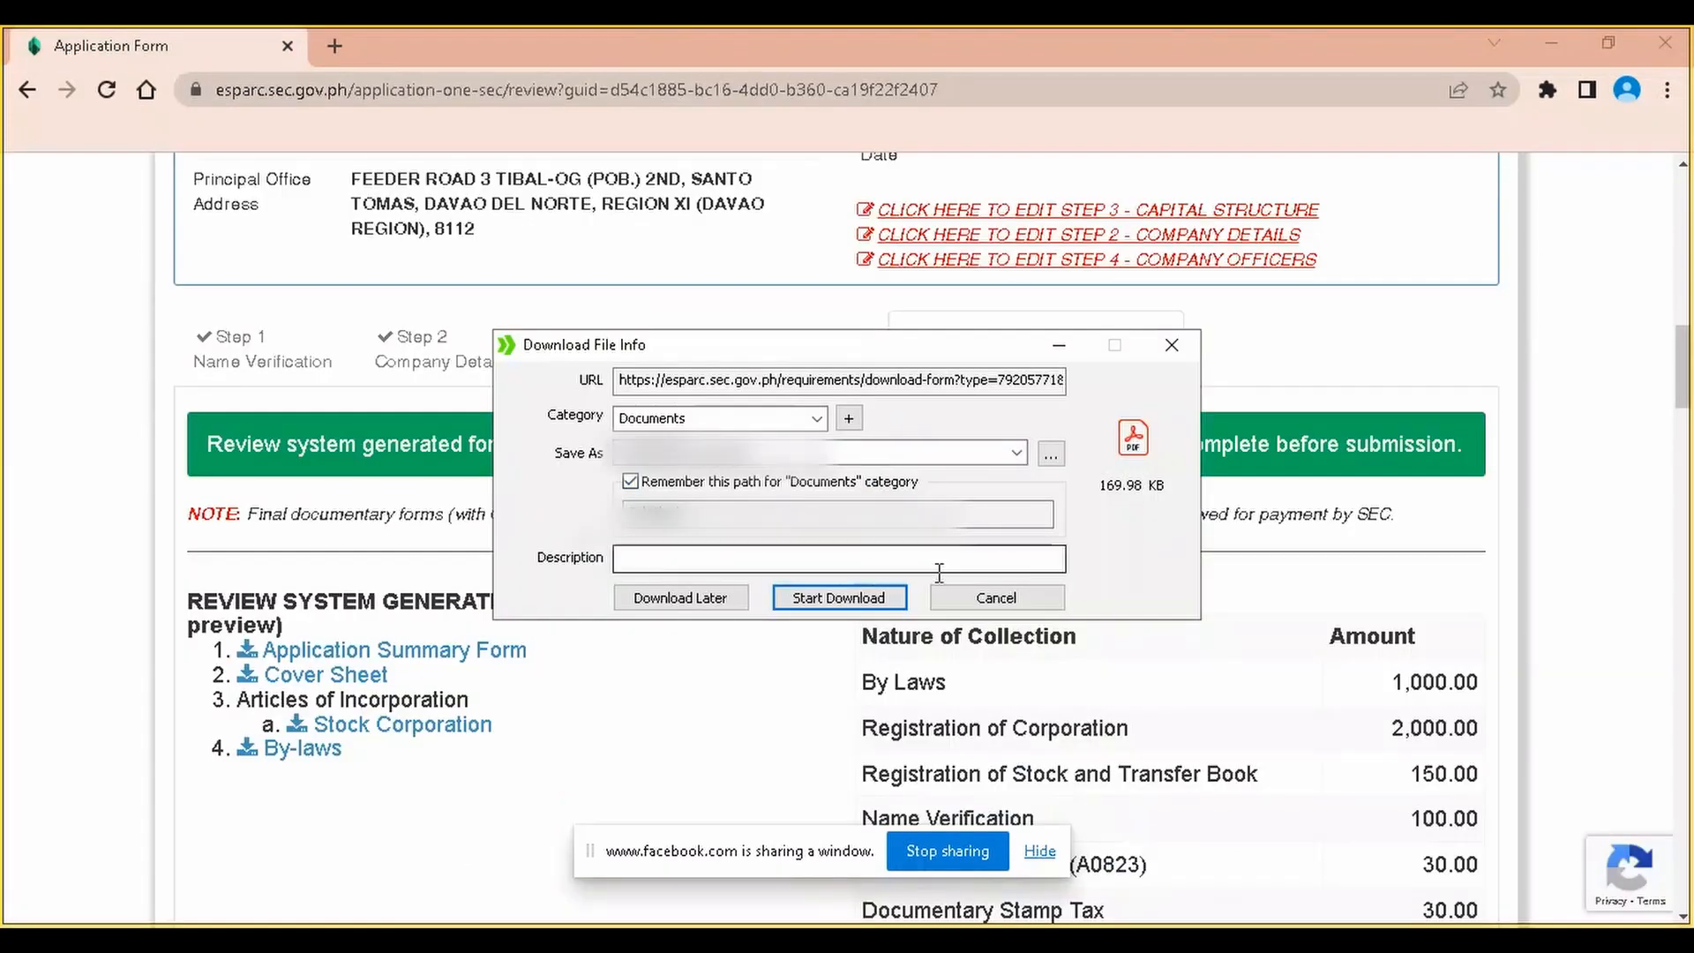
Finish downloading the By-laws PDF and move down to the verification code
left_click(866, 598)
left_click(1049, 565)
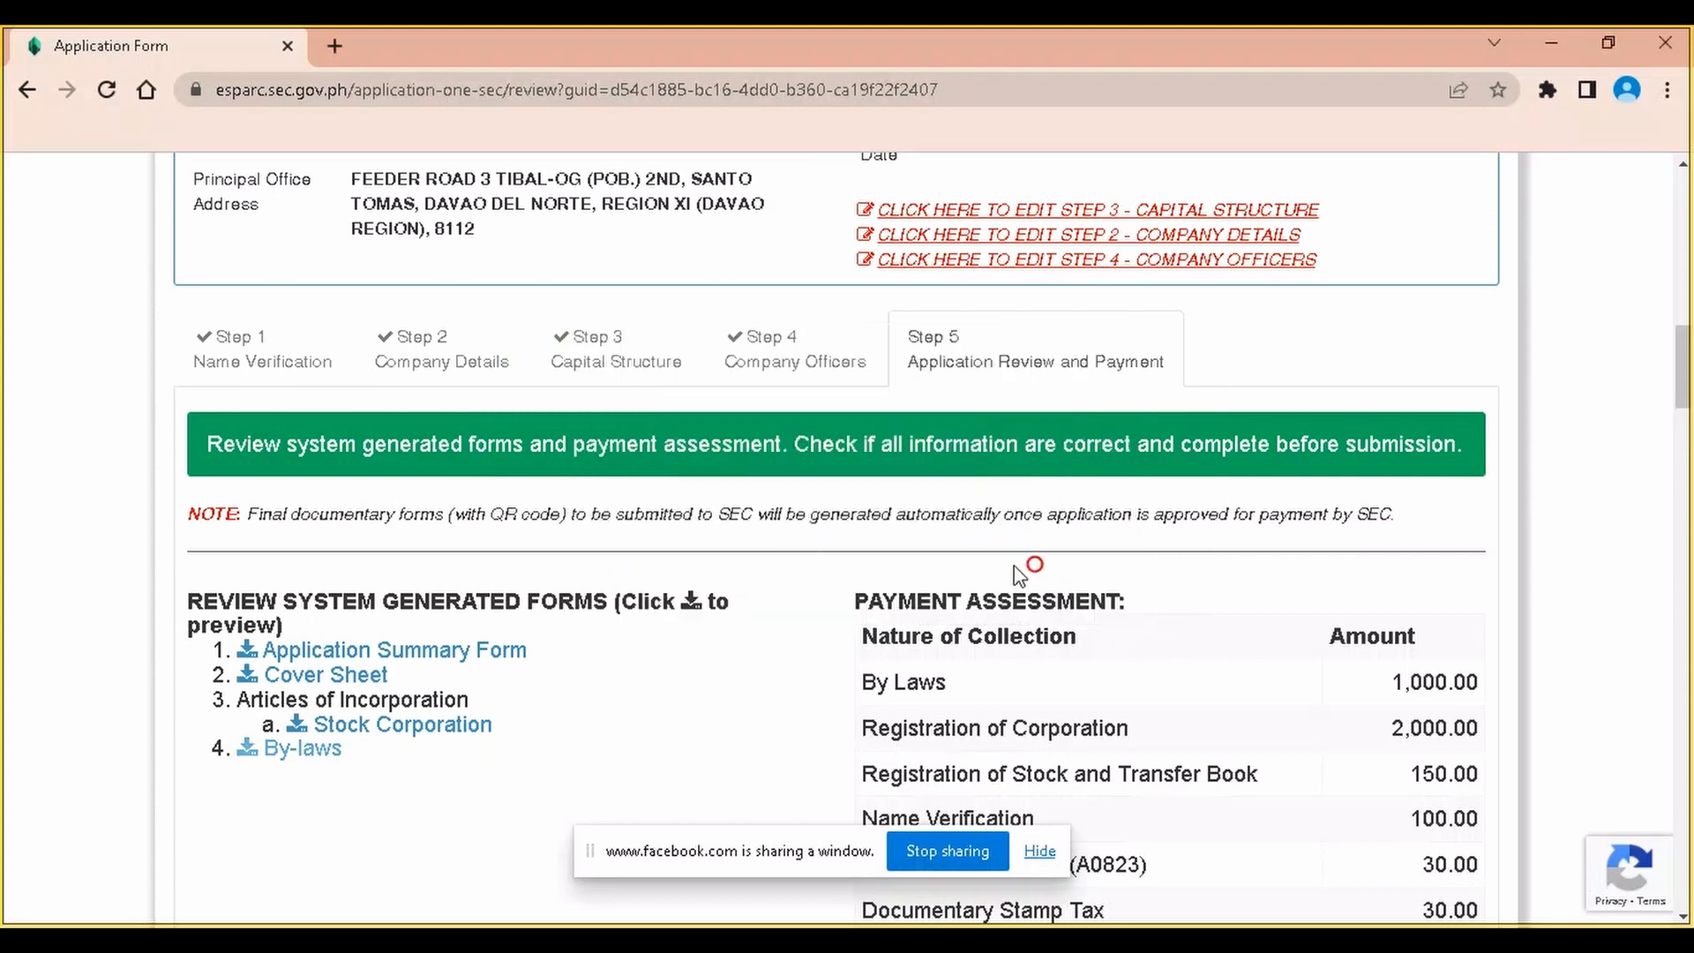
scroll(521, 851, "down", 4)
scroll(583, 705, "down", 20)
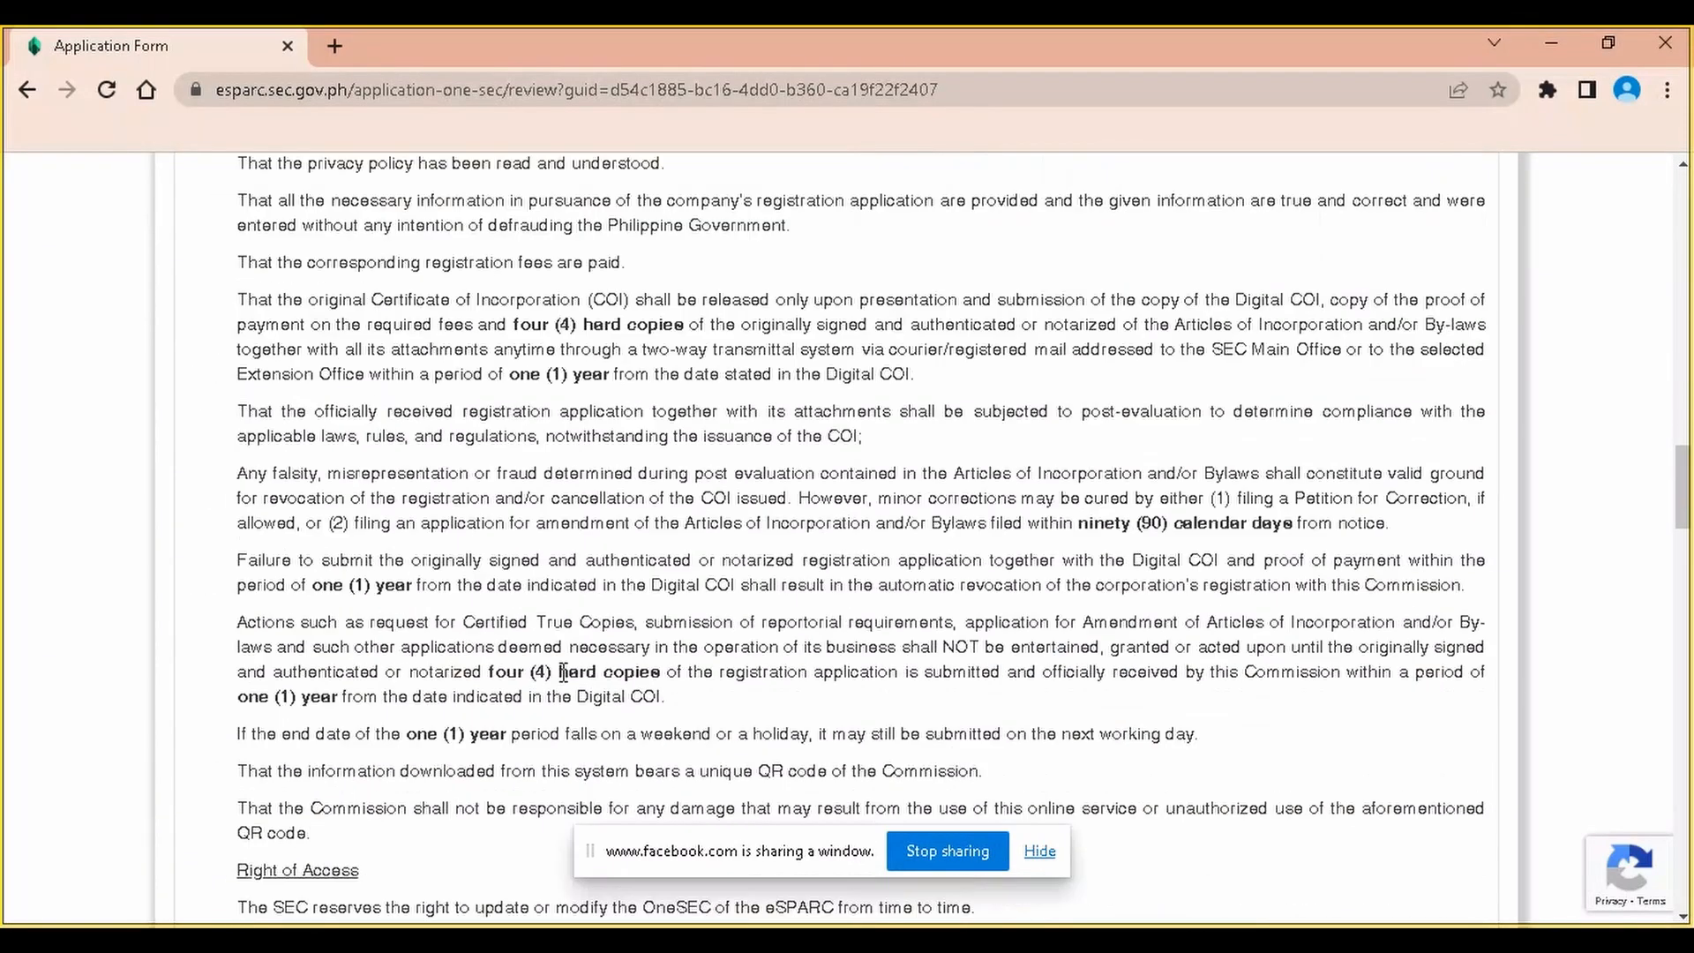
scroll(560, 567, "down", 6)
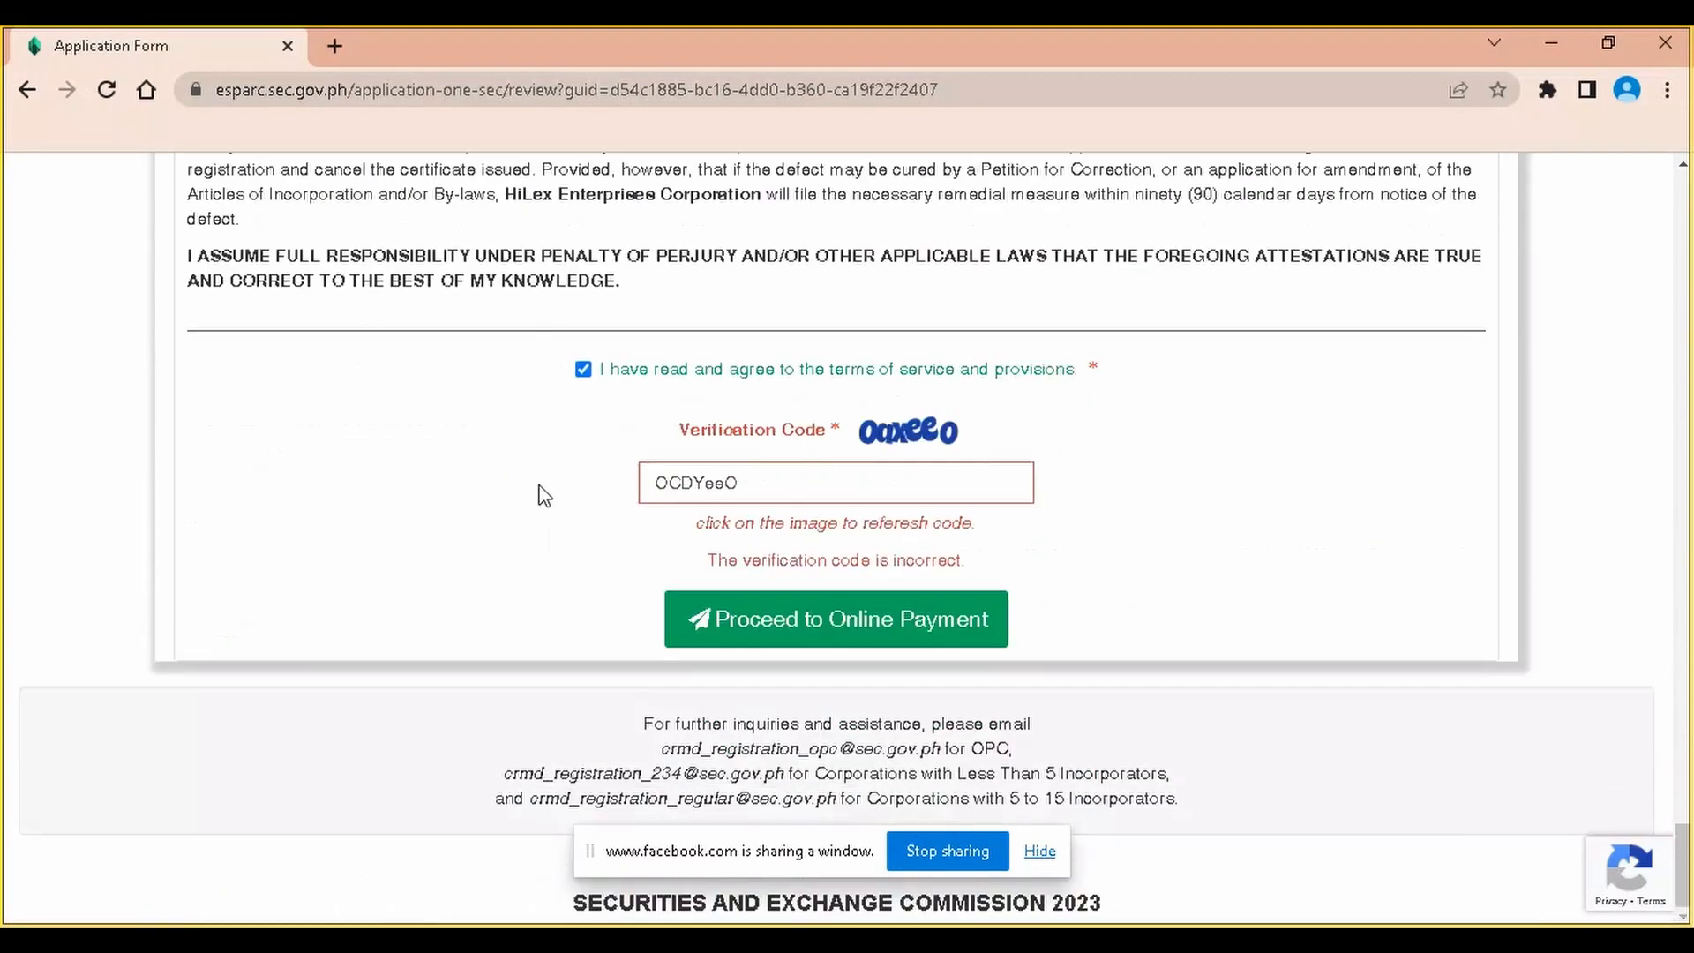
Refresh the verification code, re-enter it, and submit the application for online payment
left_click(915, 435)
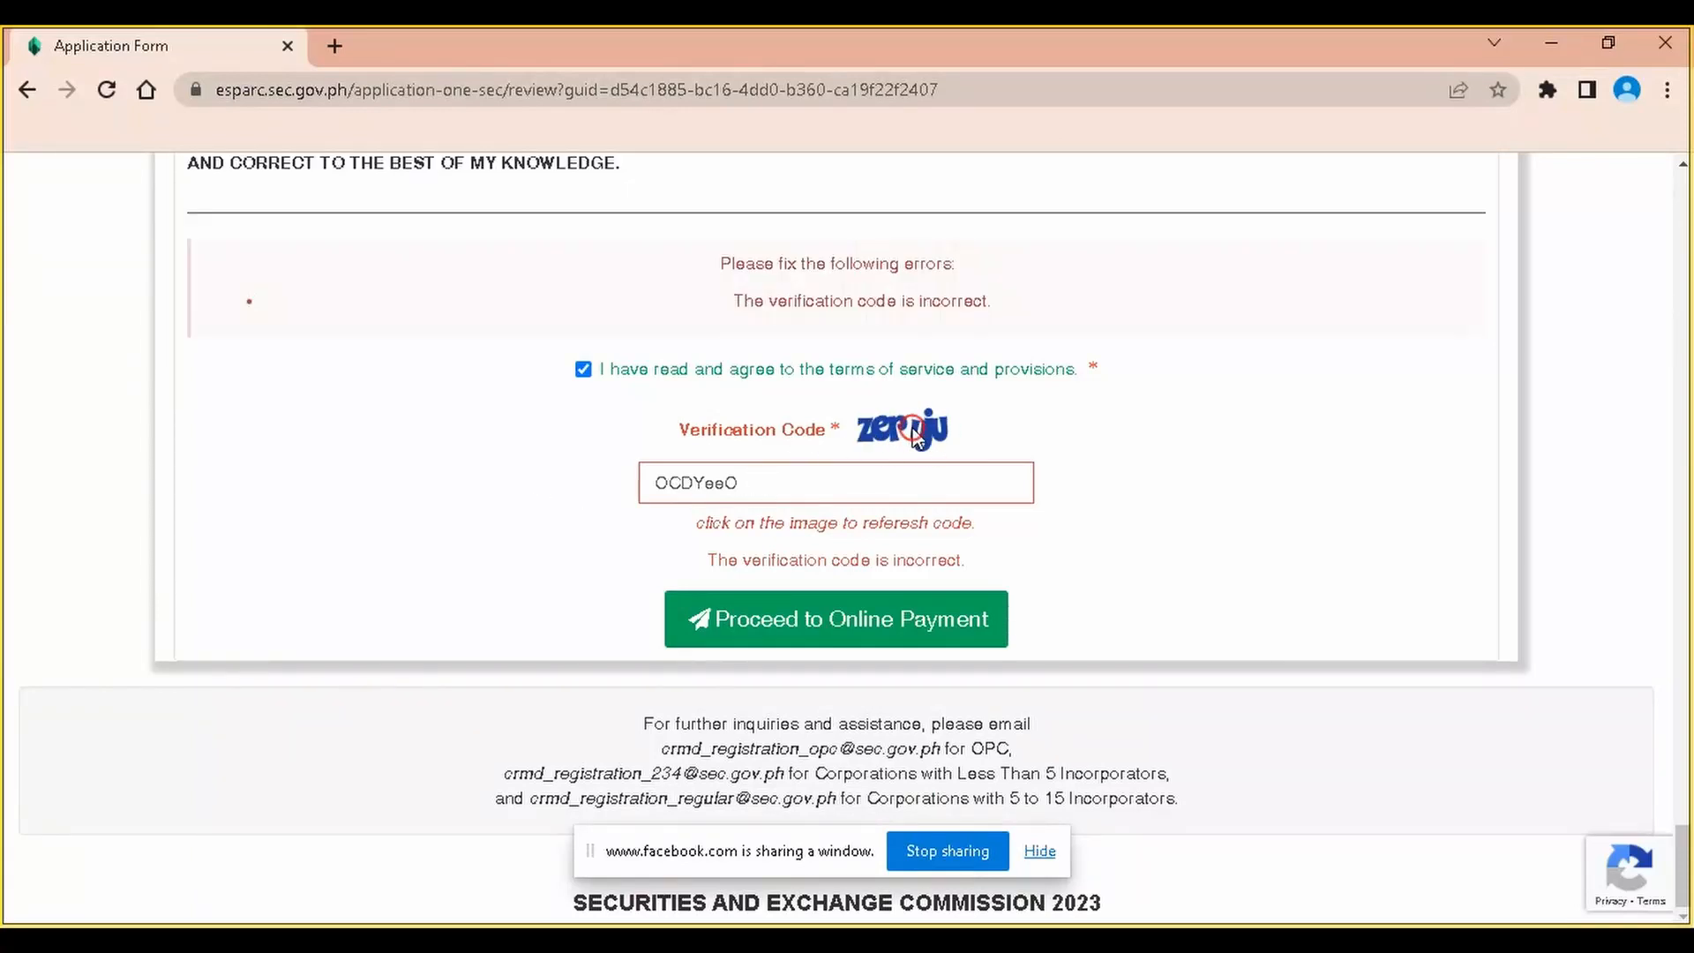
double_click(816, 475)
type("Z")
type("eP")
key("BackSpace")
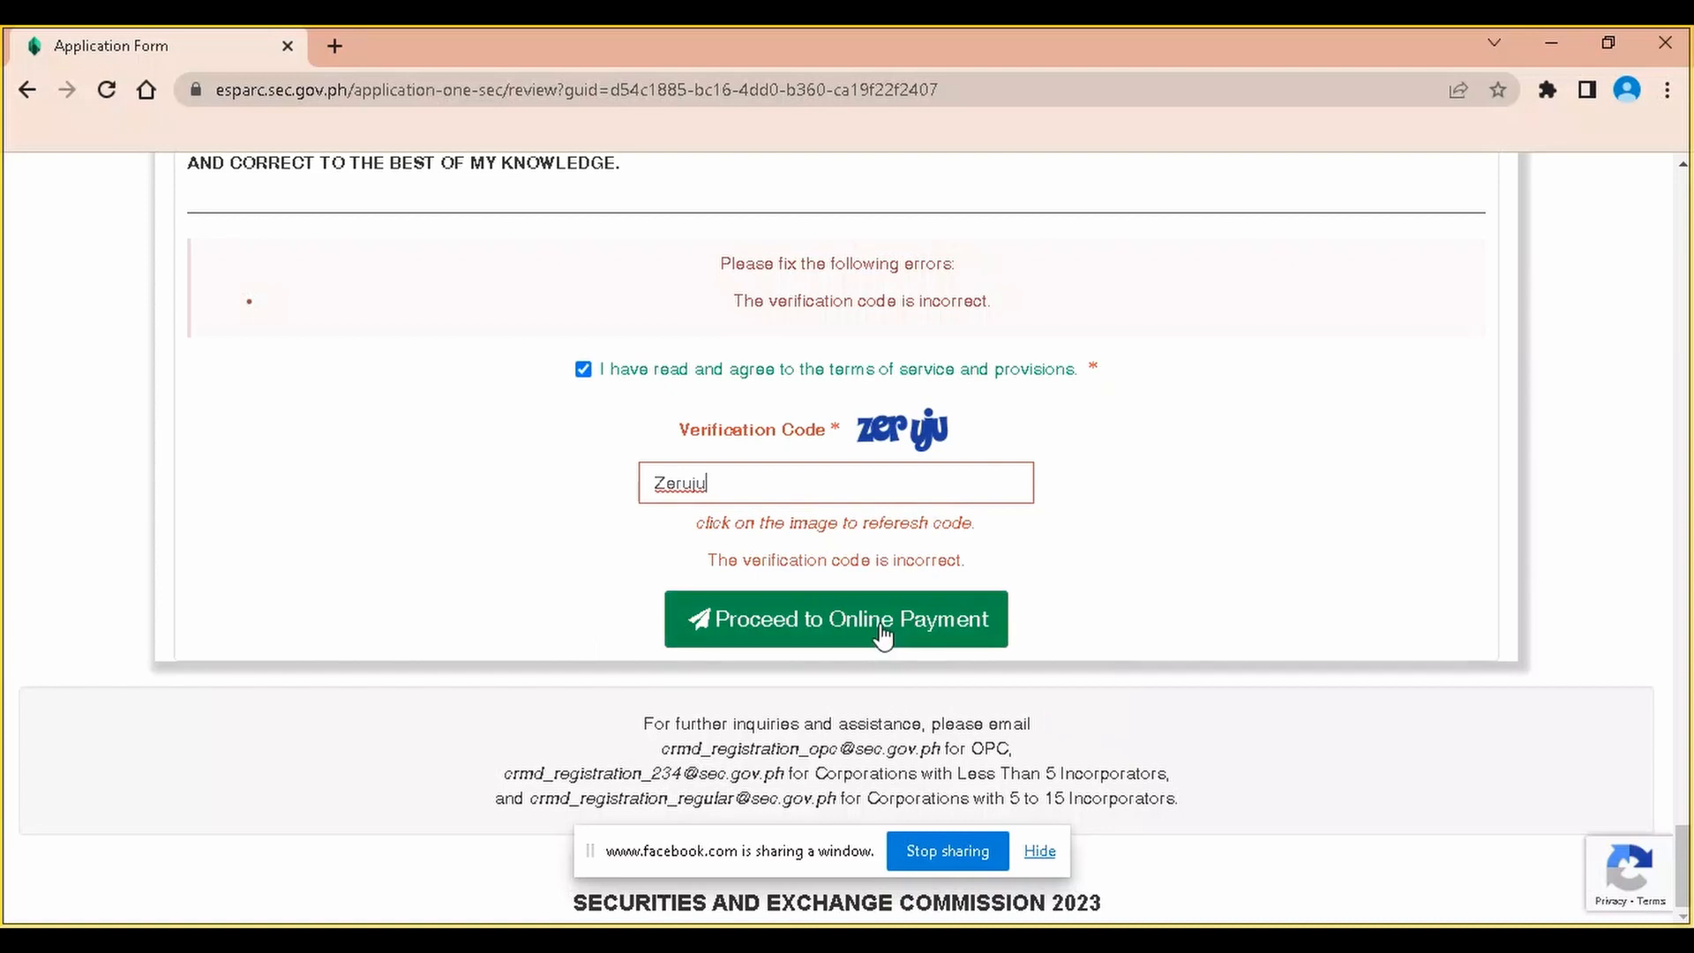
left_click(653, 483)
key("Delete")
type("z")
left_click(906, 620)
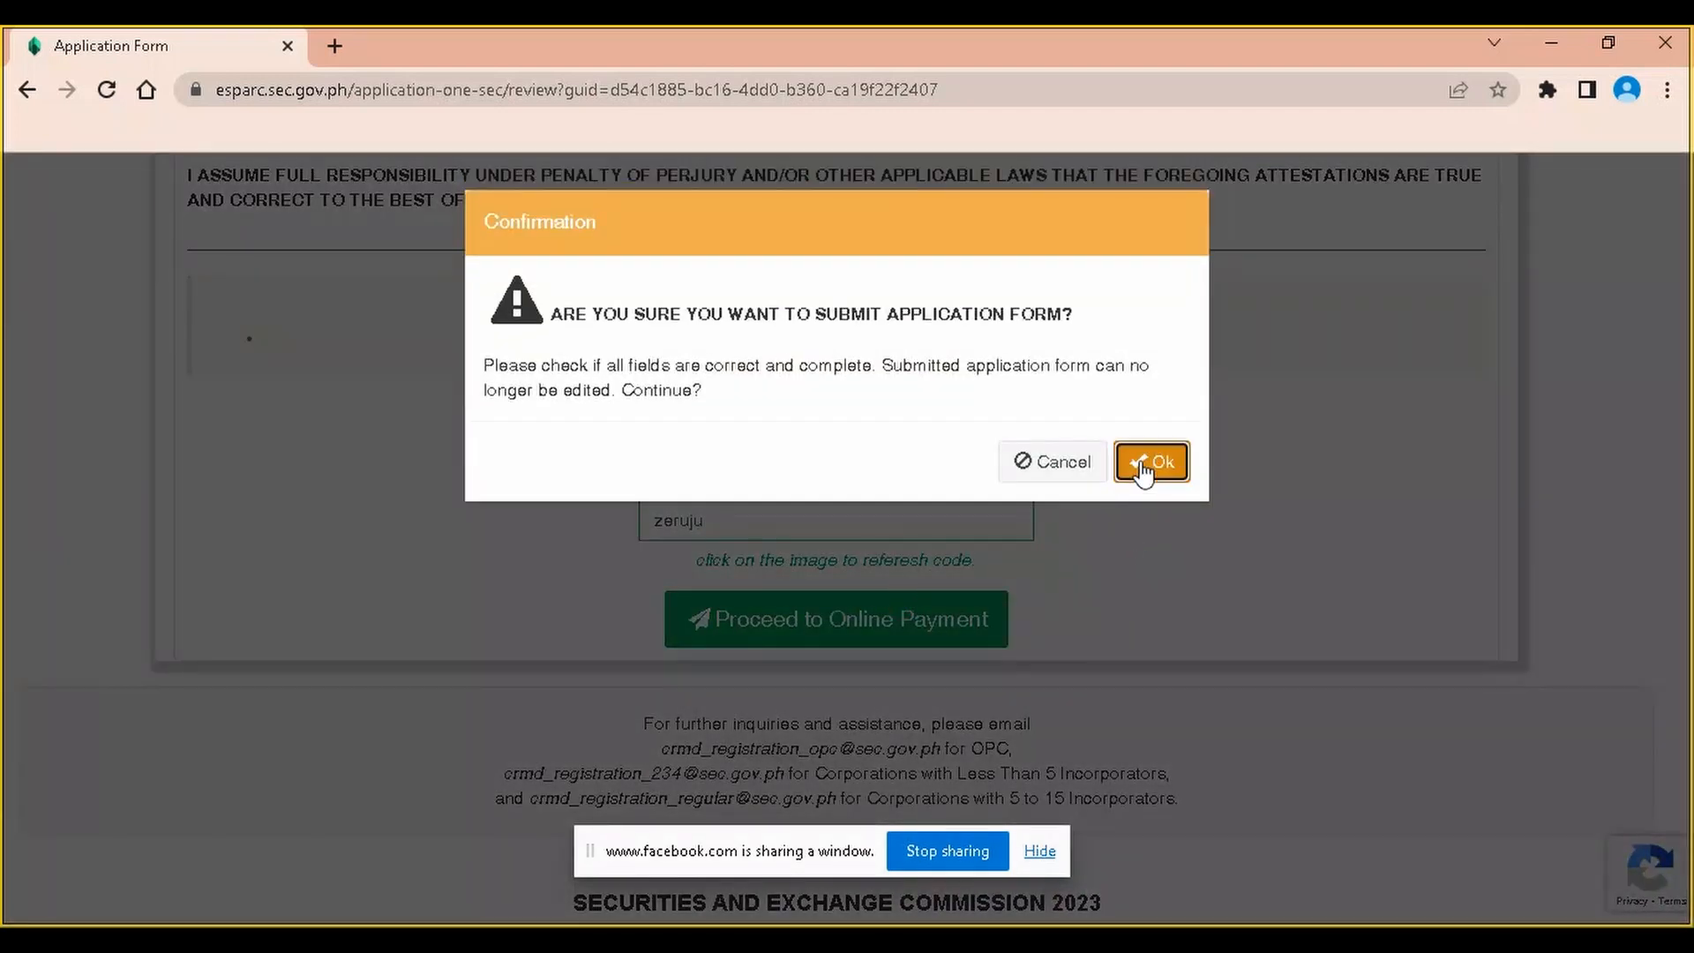
left_click(1145, 463)
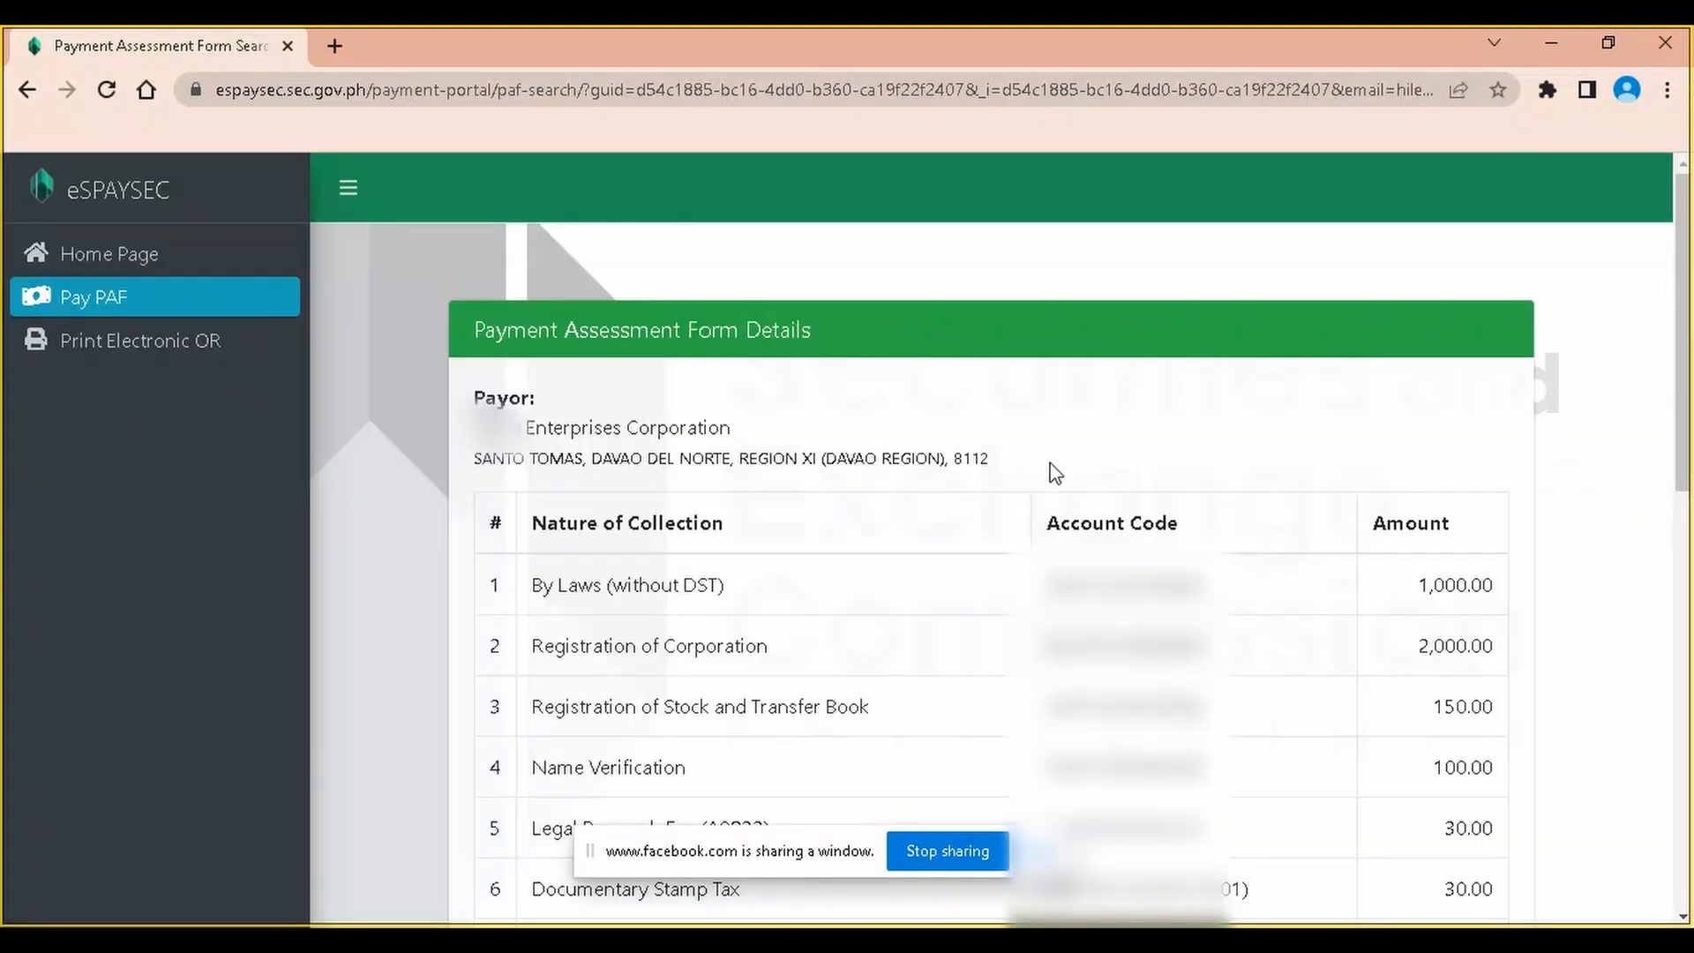
Choose PayMaya Wallet / GCash as the payment method and check the receipt e-mail address
scroll(1091, 471, "down", 1)
scroll(1116, 485, "up", 1)
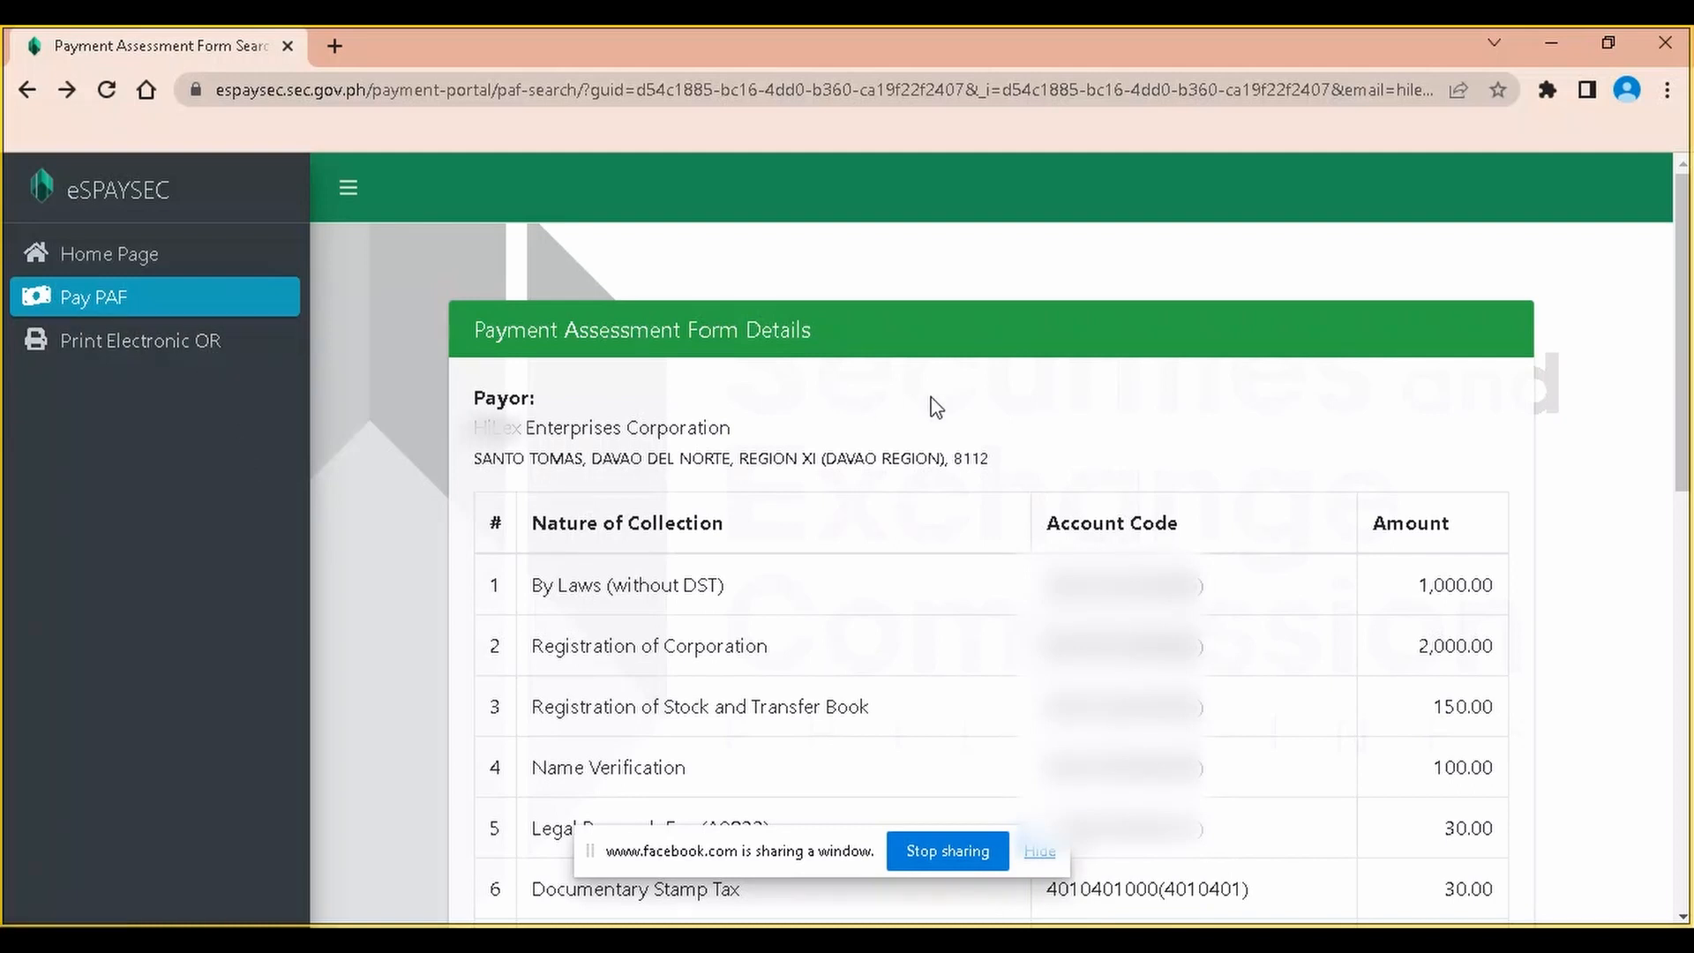
scroll(1063, 423, "down", 12)
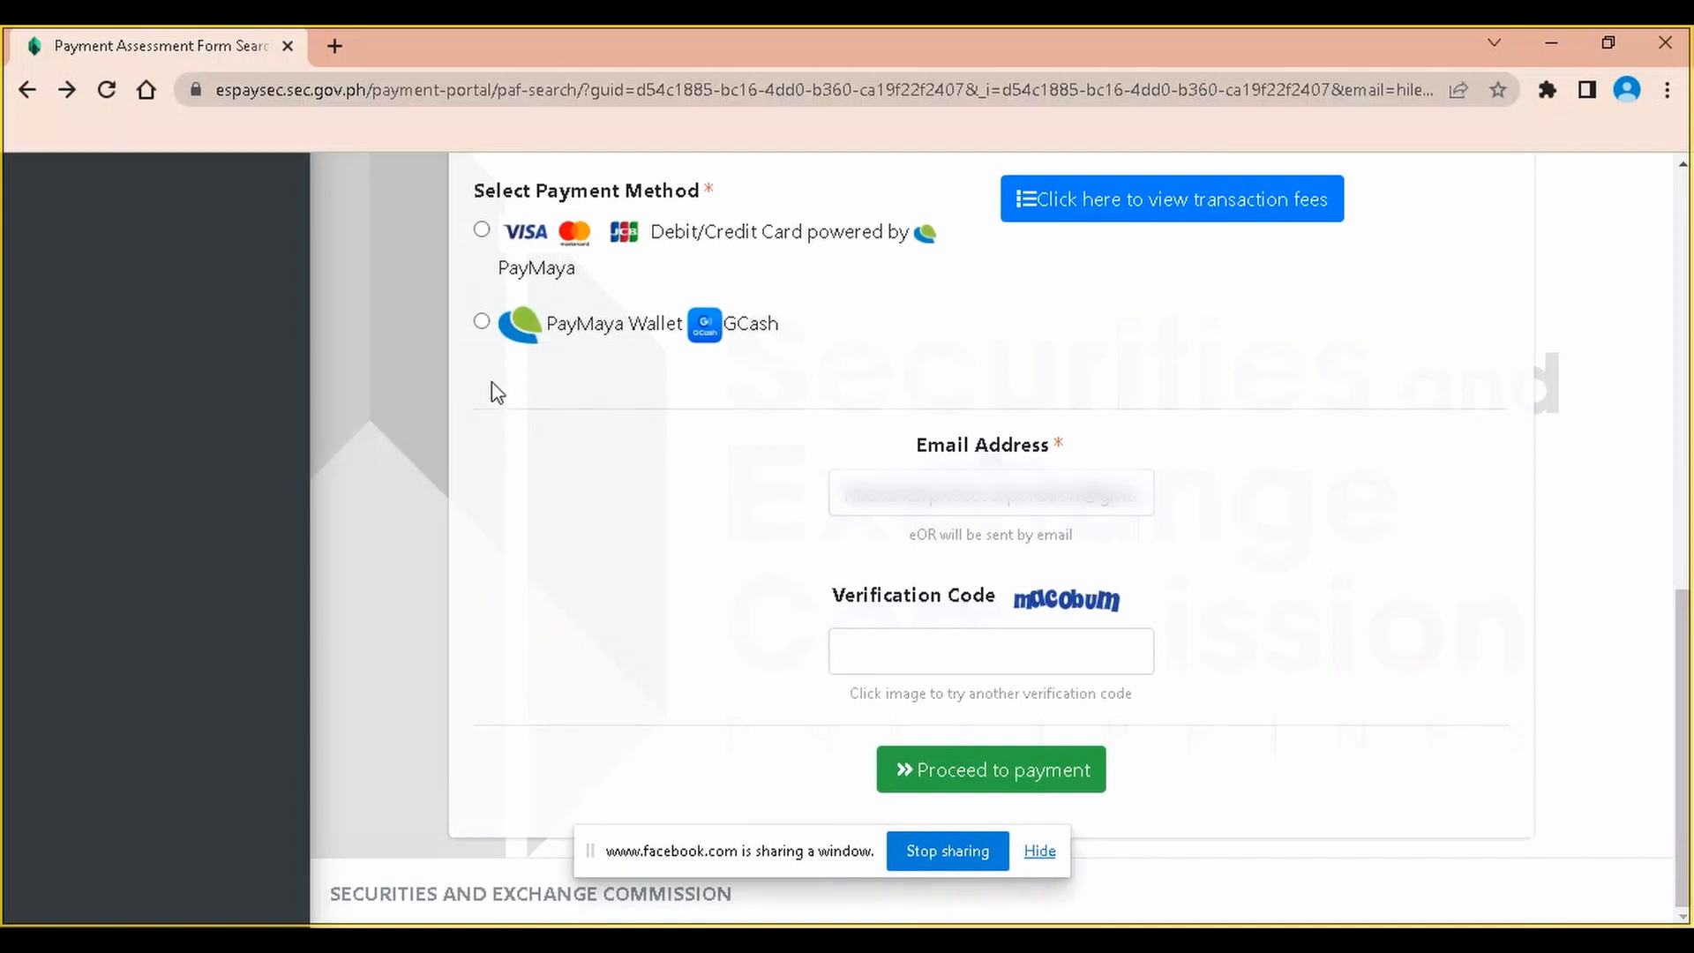
left_click(482, 323)
left_click(1021, 492)
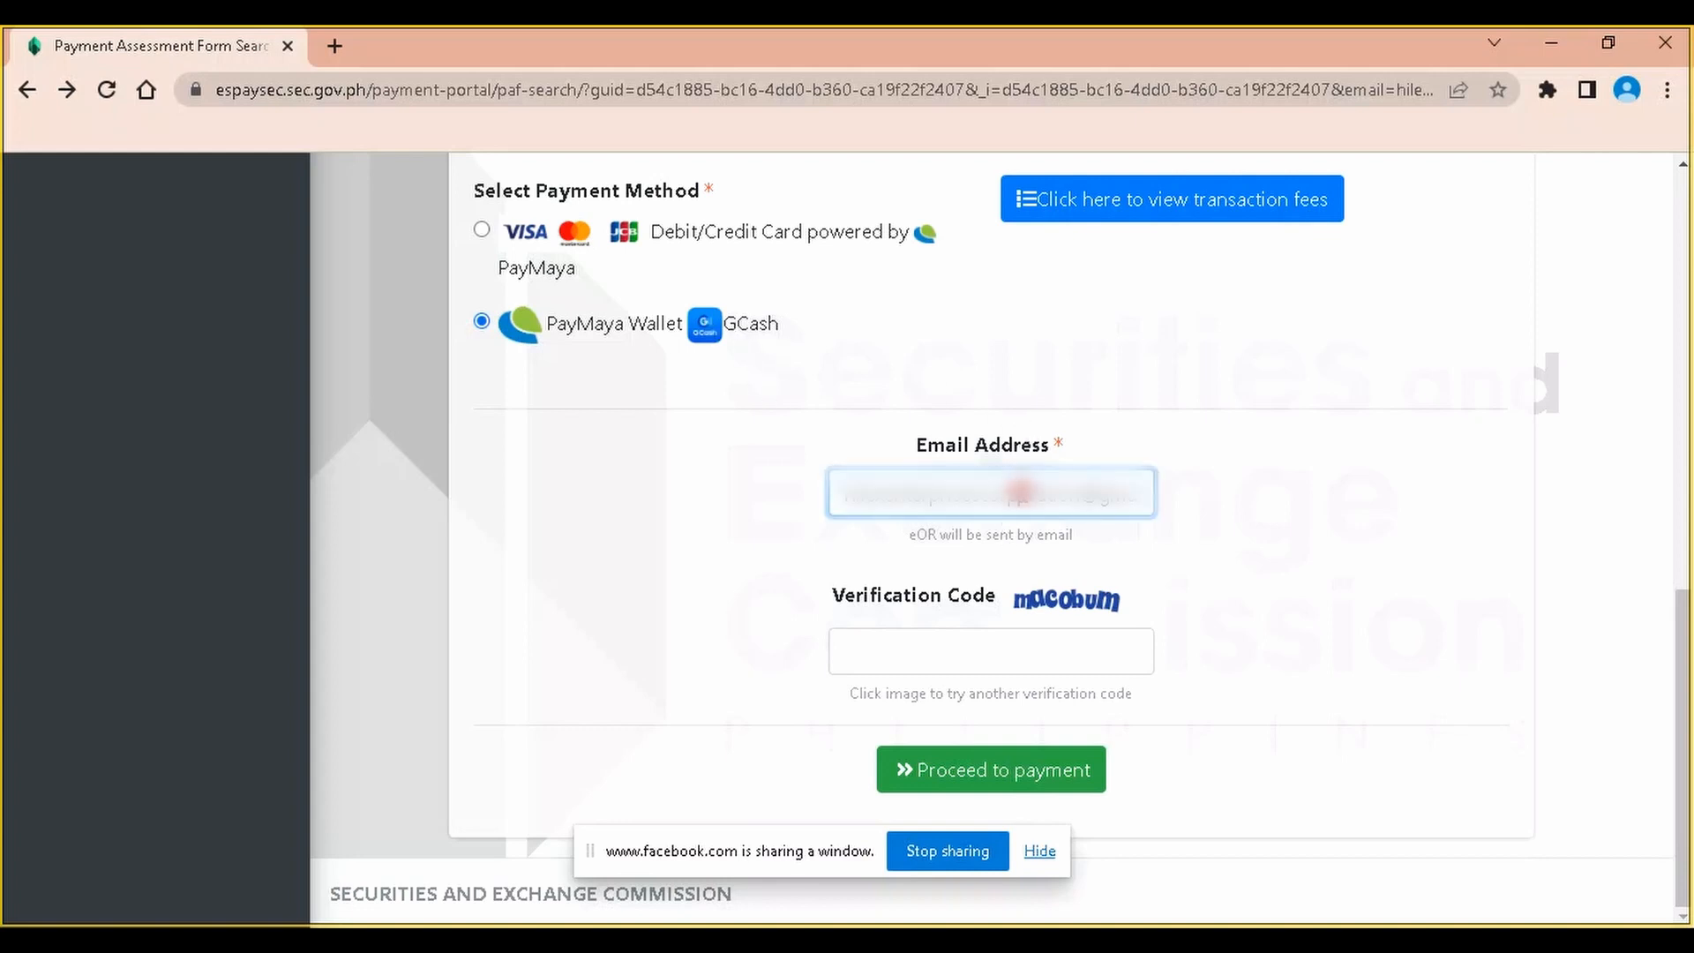
left_click_drag(1131, 492, 1221, 499)
left_click(1224, 506)
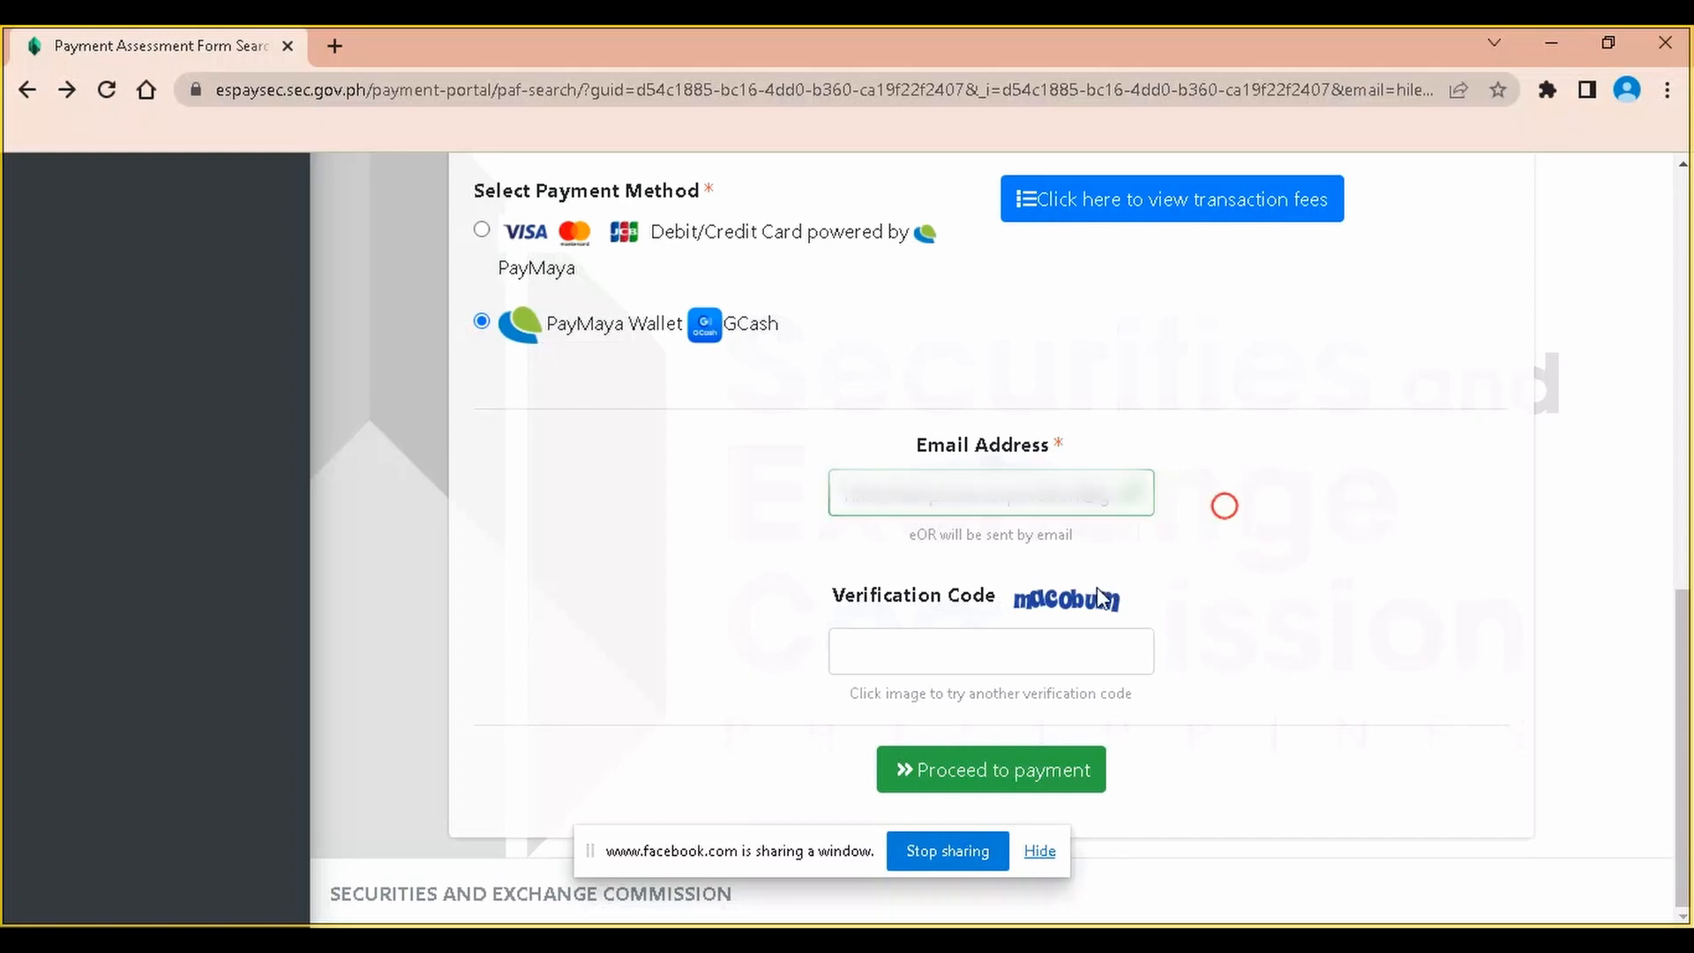
Enter the verification code and proceed to payment
left_click(995, 653)
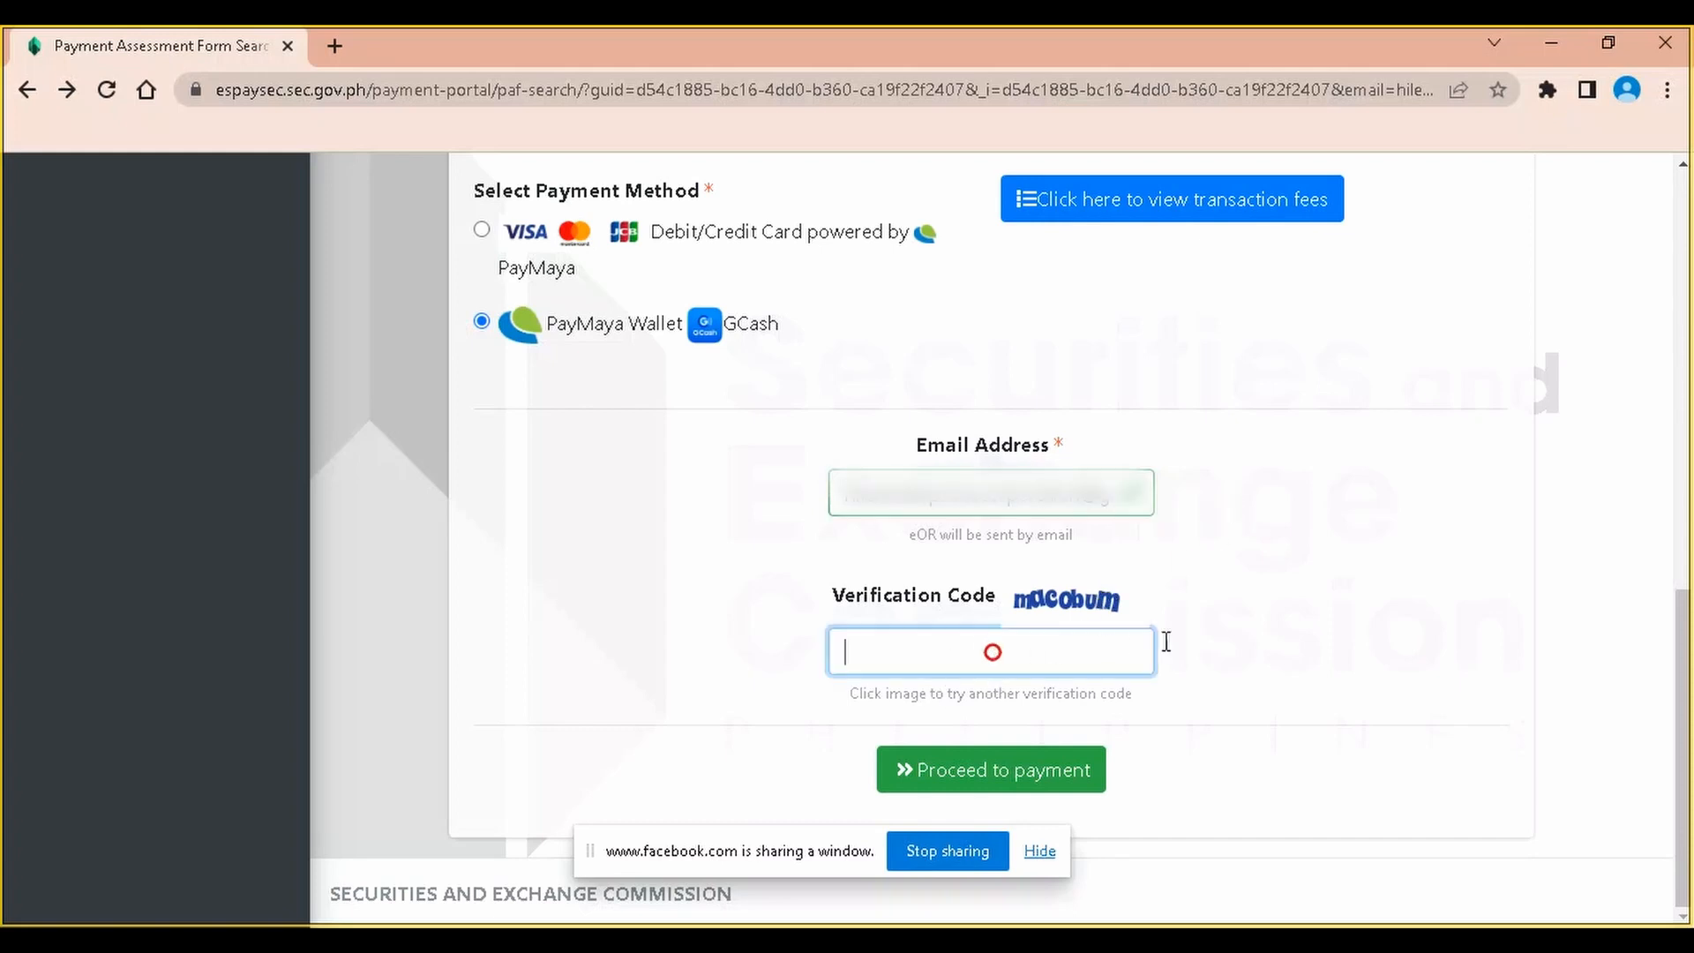
type("macobun")
left_click_drag(1011, 639, 816, 642)
type("sfra")
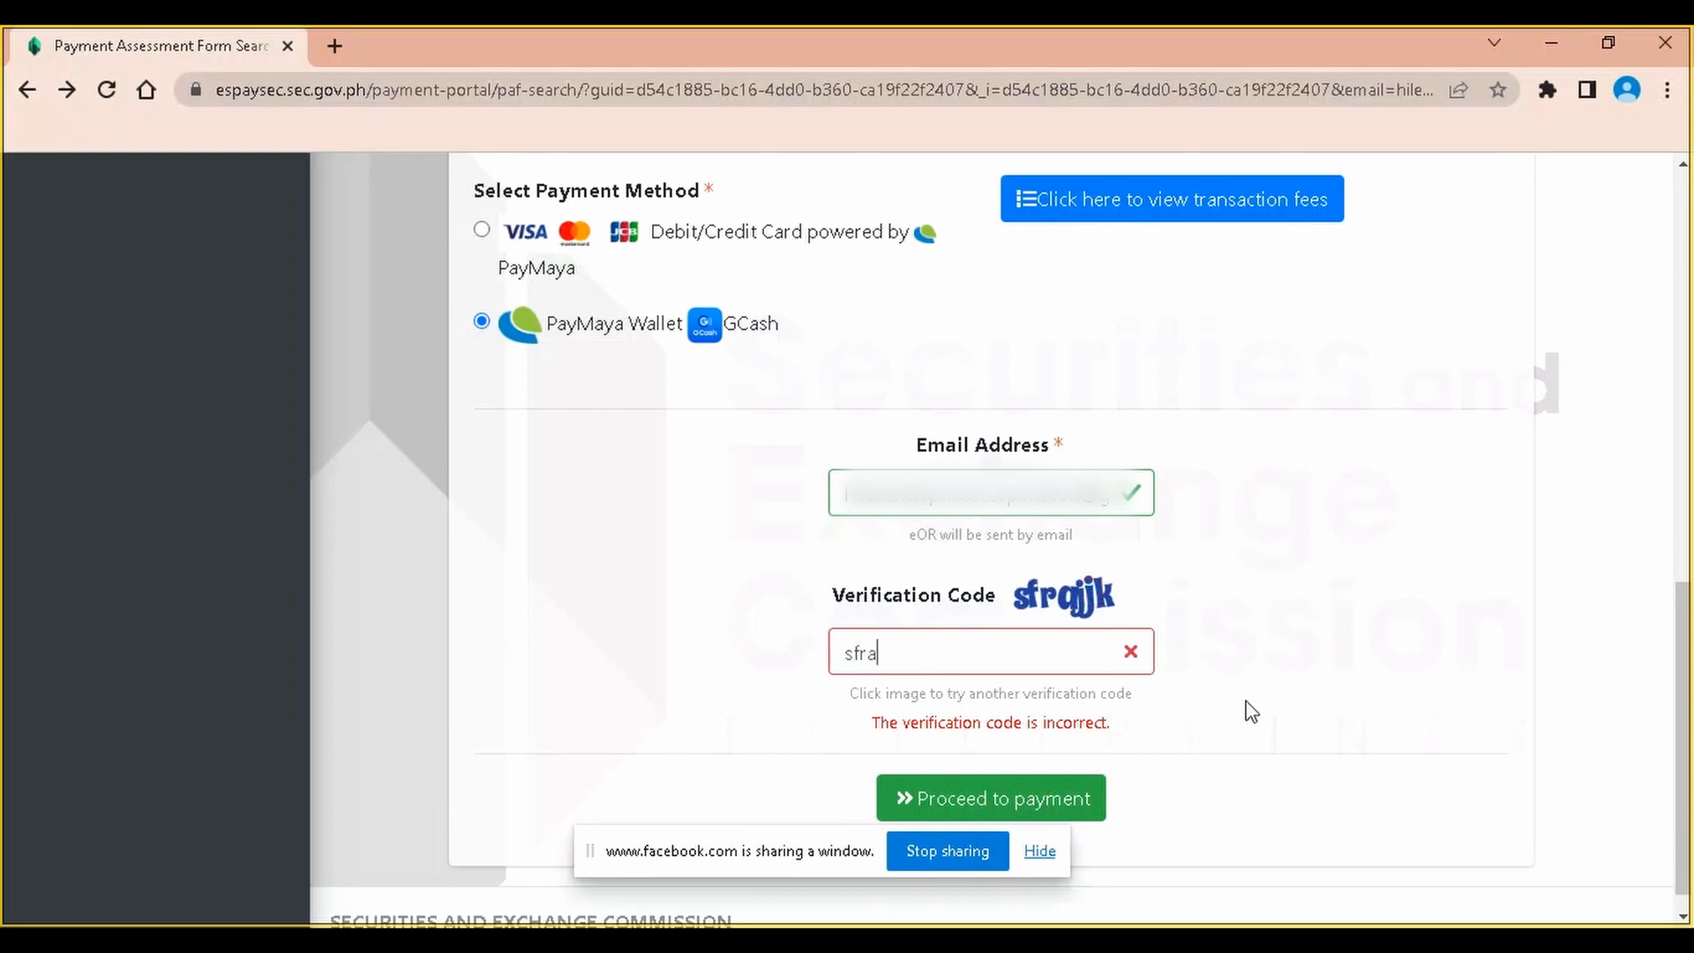
type("jjk")
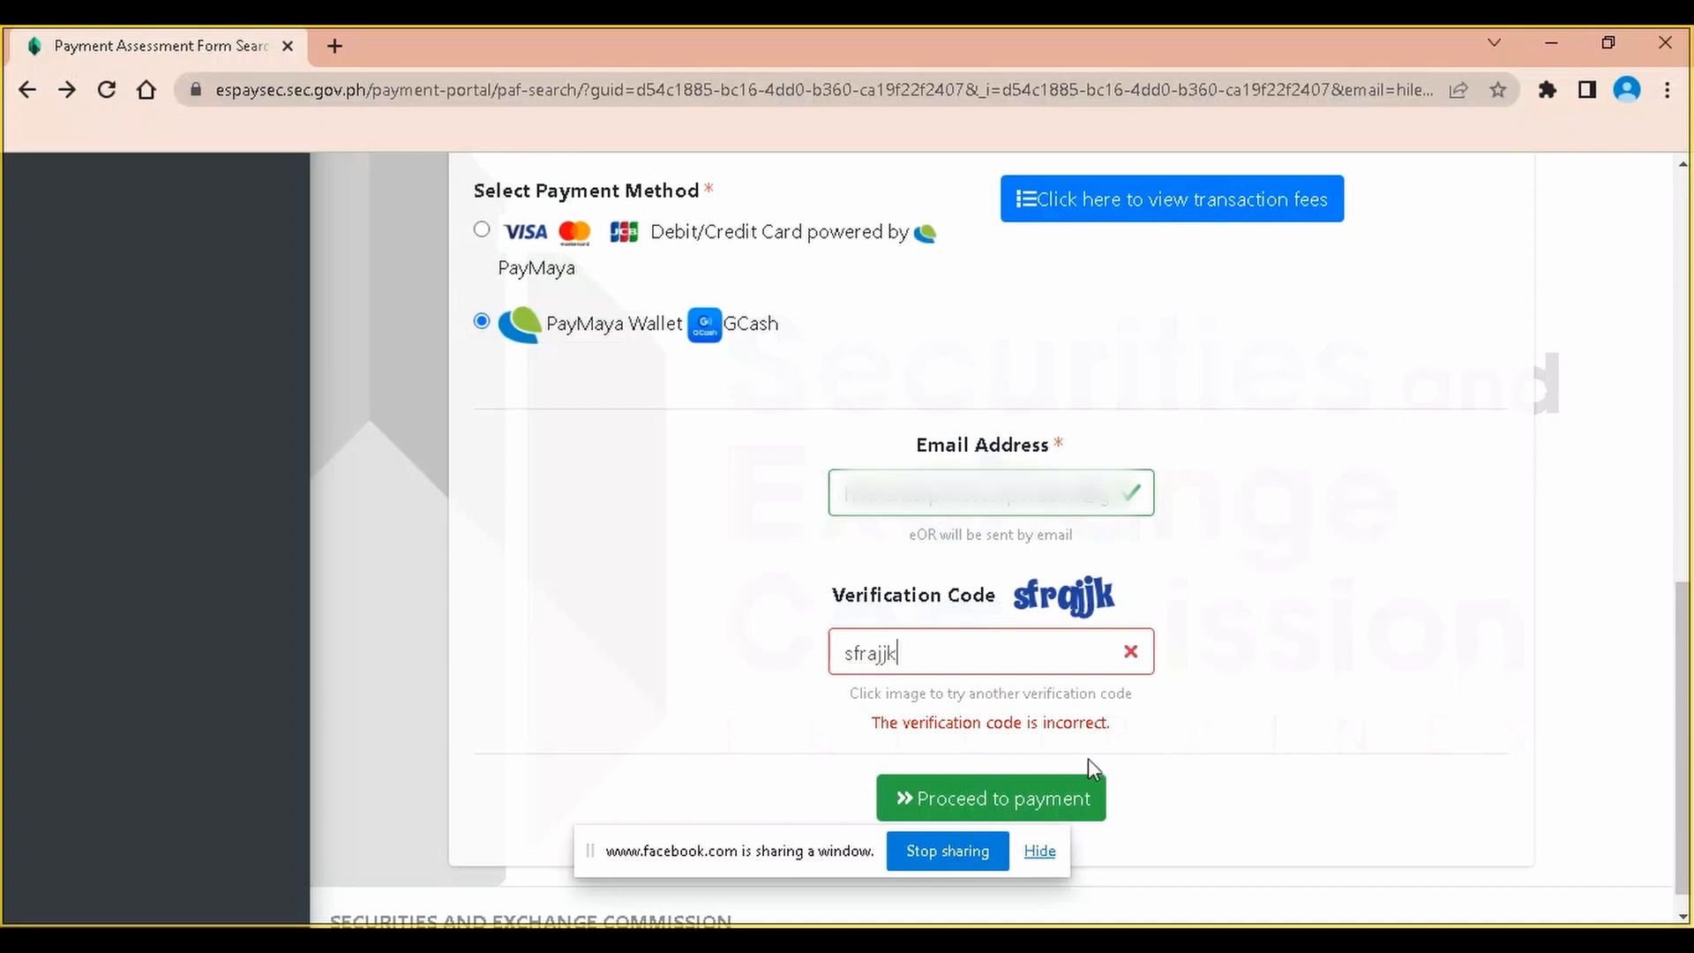
left_click(1012, 794)
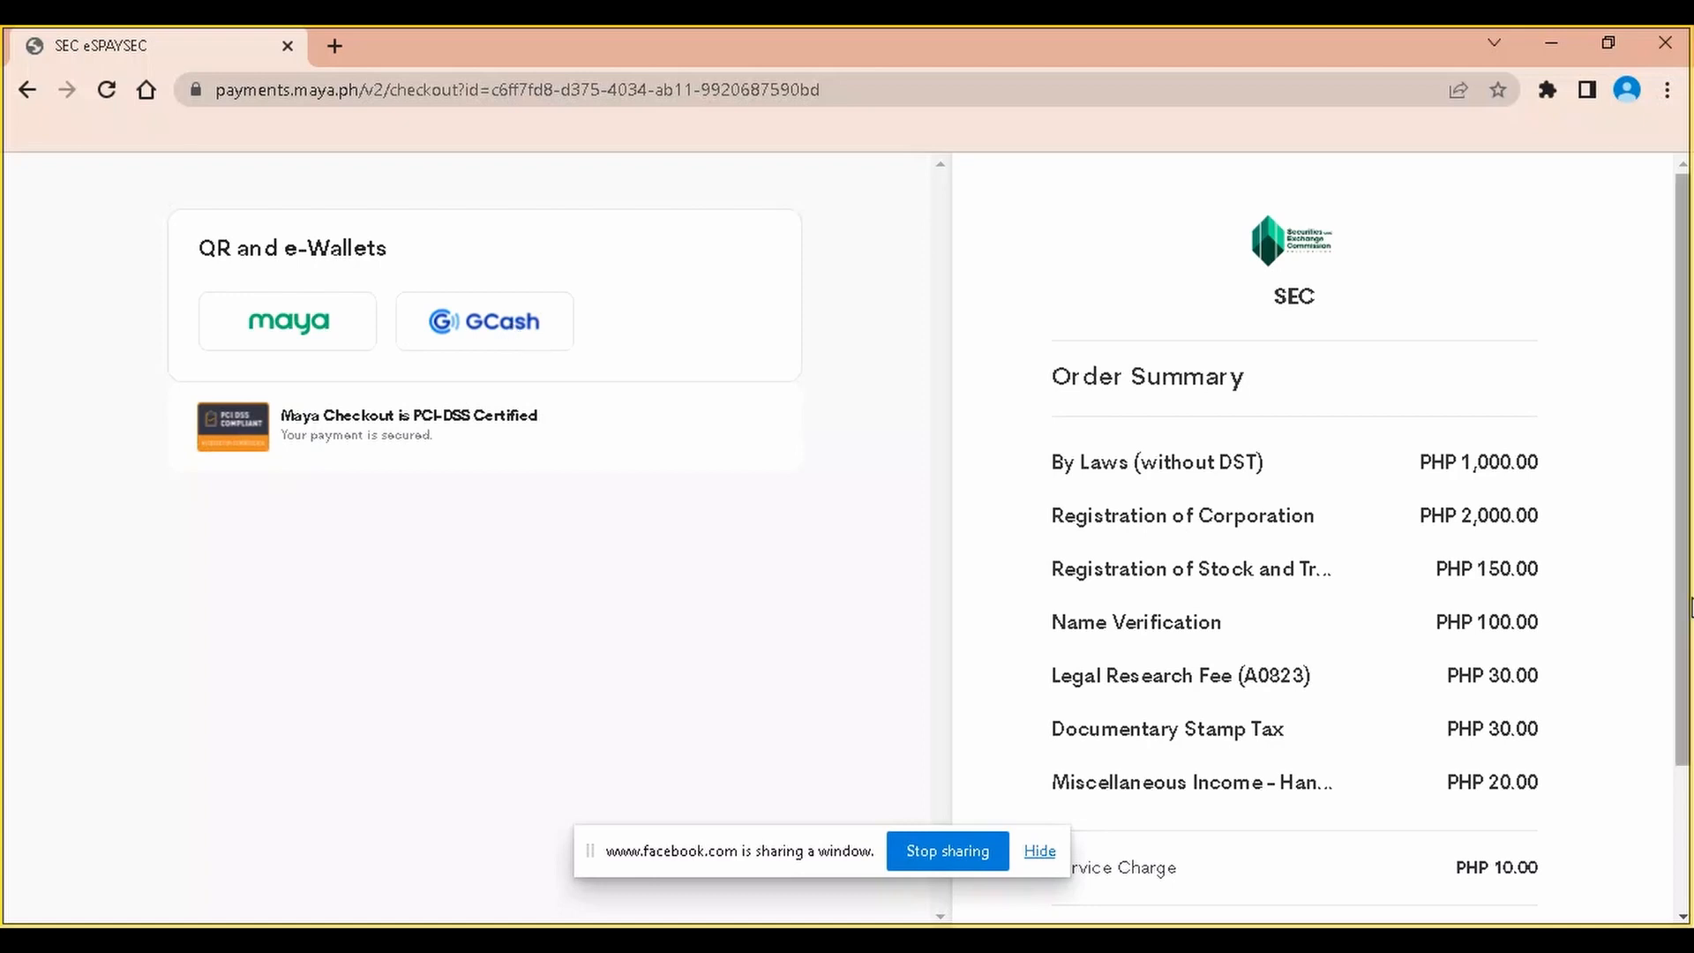
Check the PHP 3,340.00 order total and pick GCash under QR and e-Wallets
scroll(1632, 624, "down", 3)
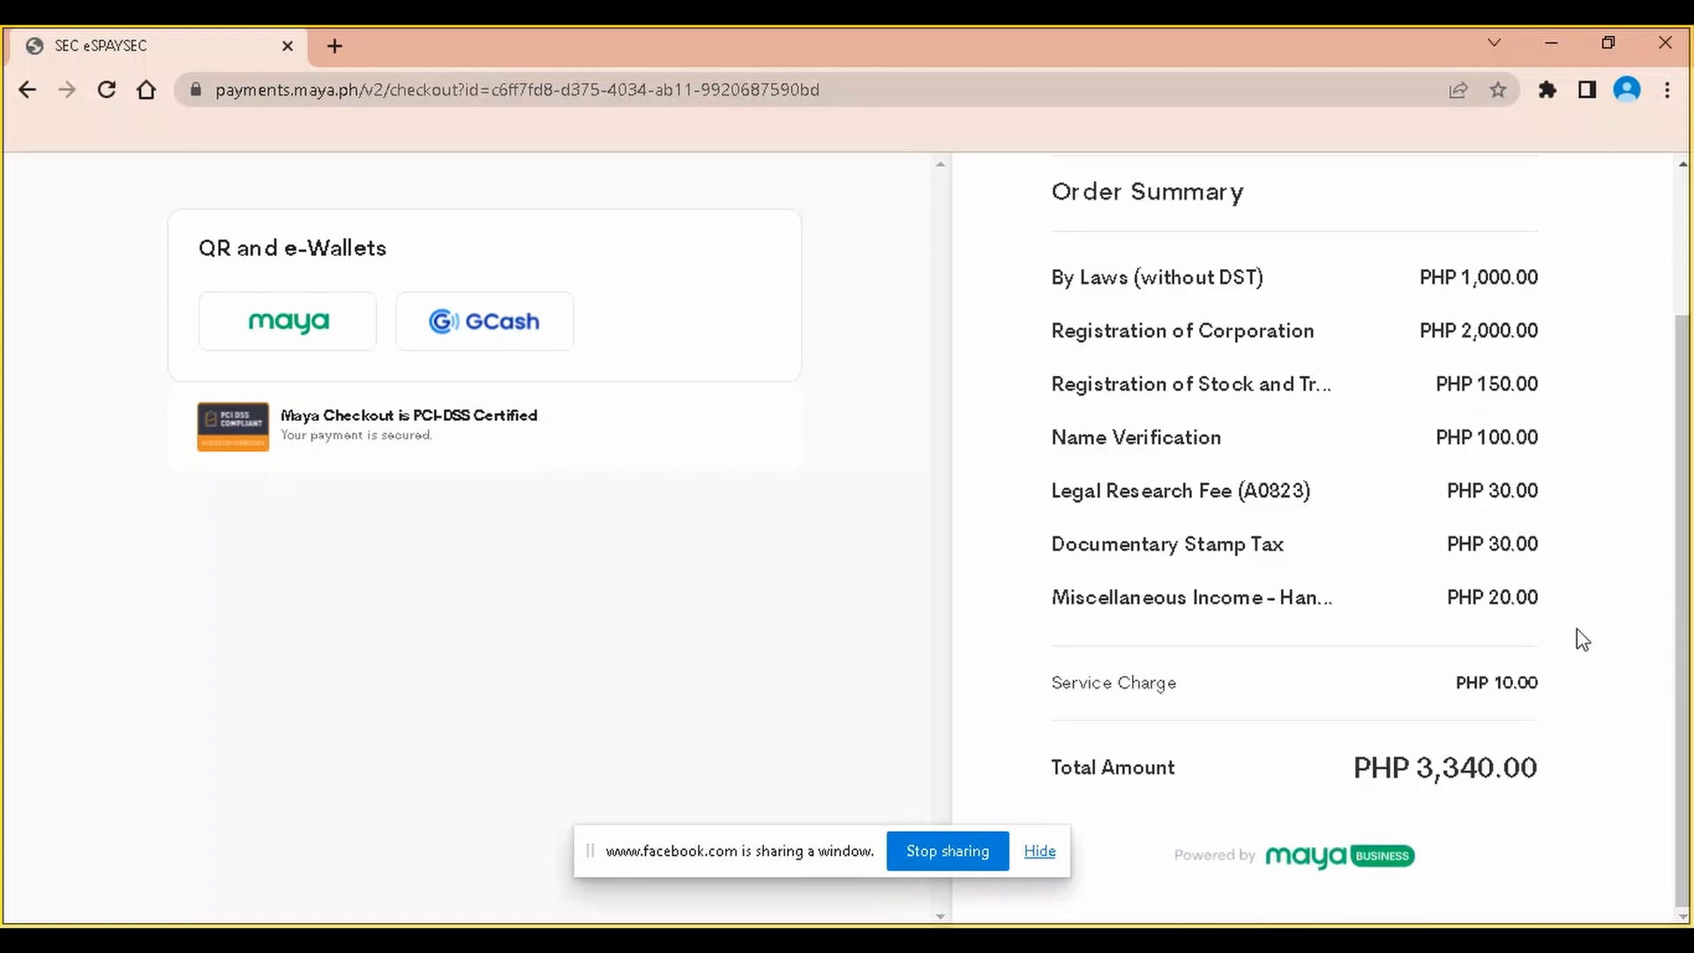
left_click(484, 335)
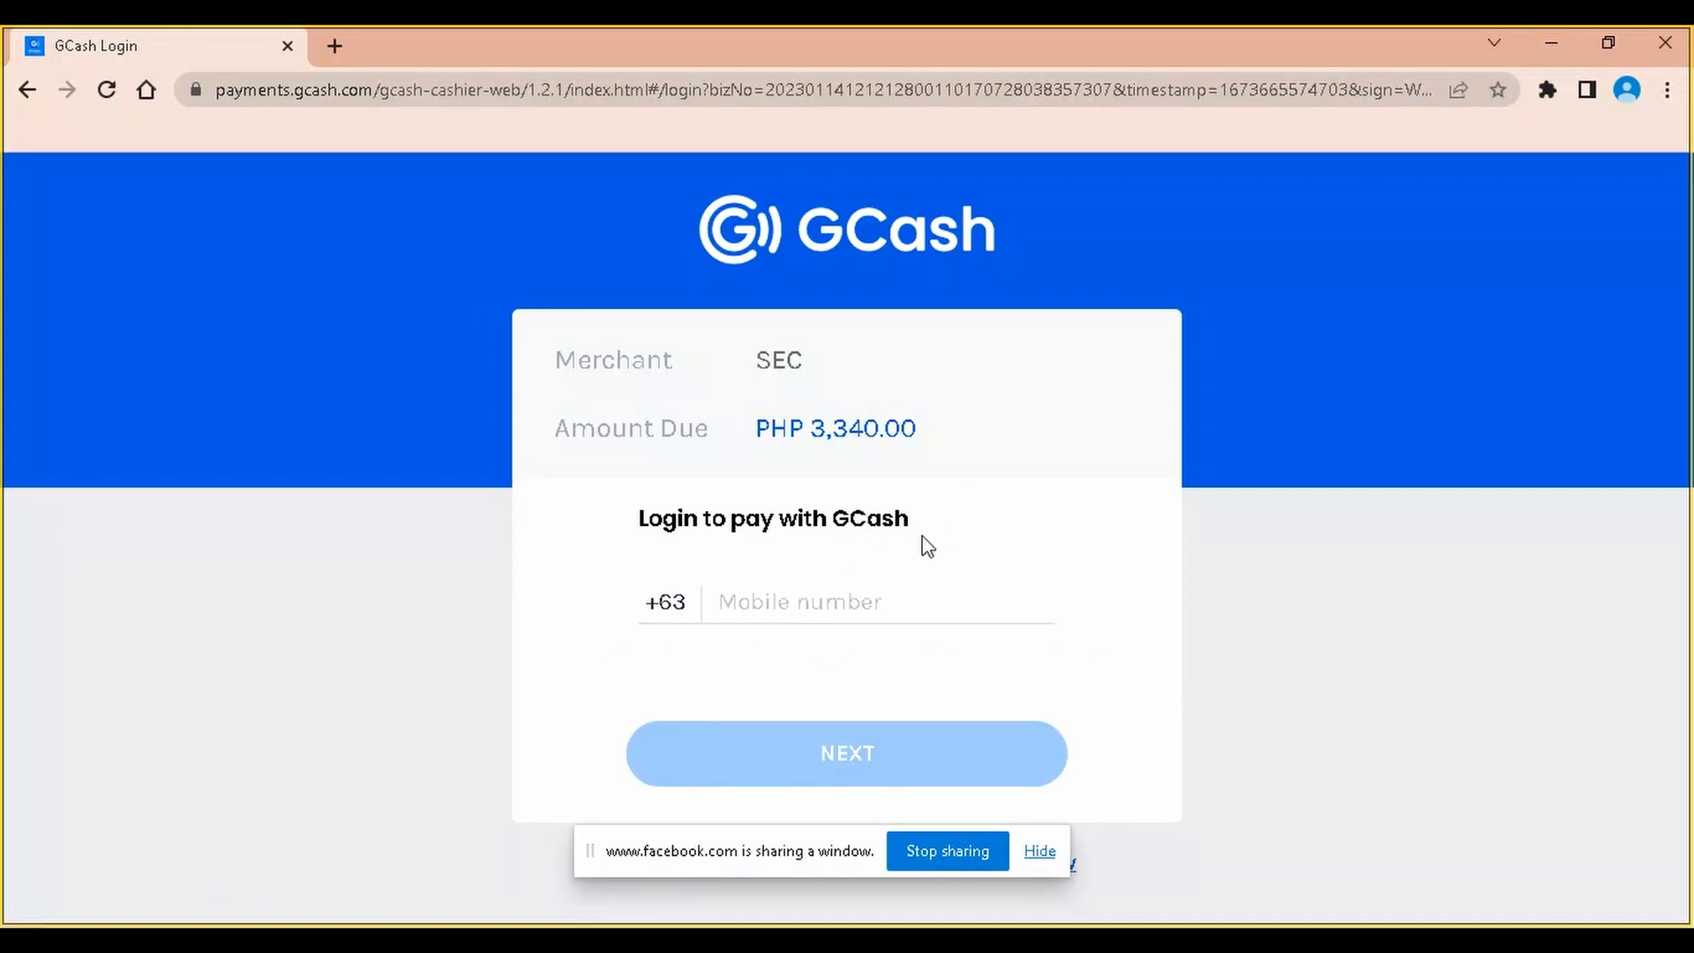
Log in to GCash with the mobile number, the 6-digit authentication code and the MPIN
left_click(808, 607)
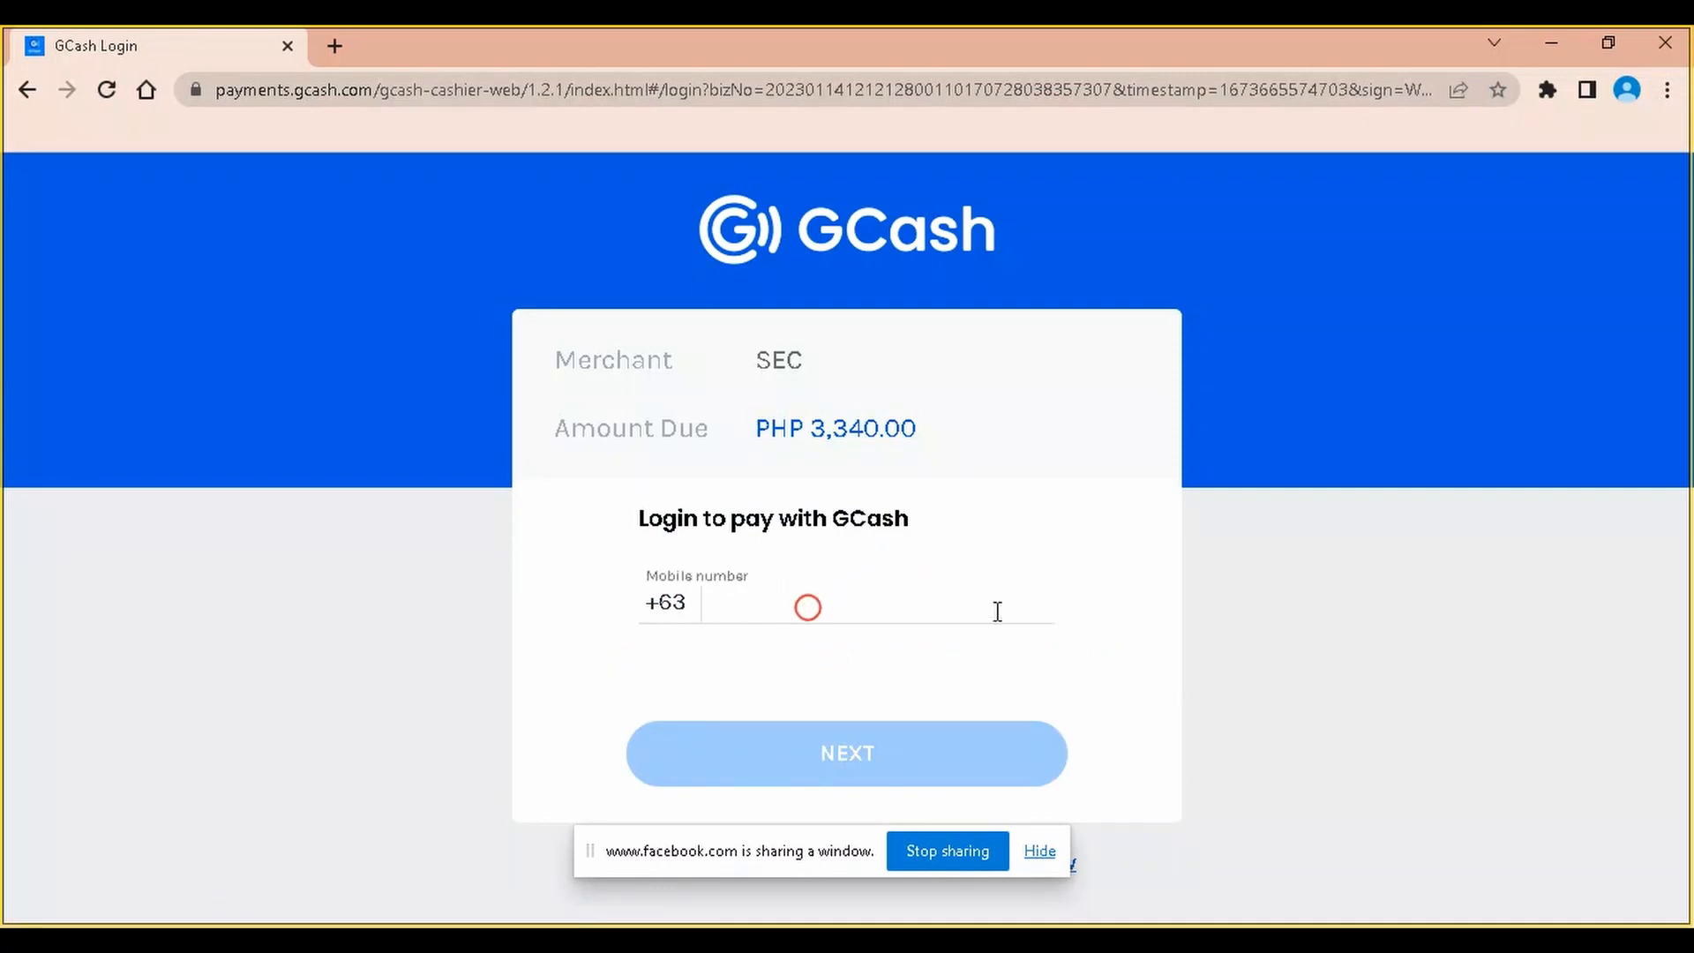
type("9*******")
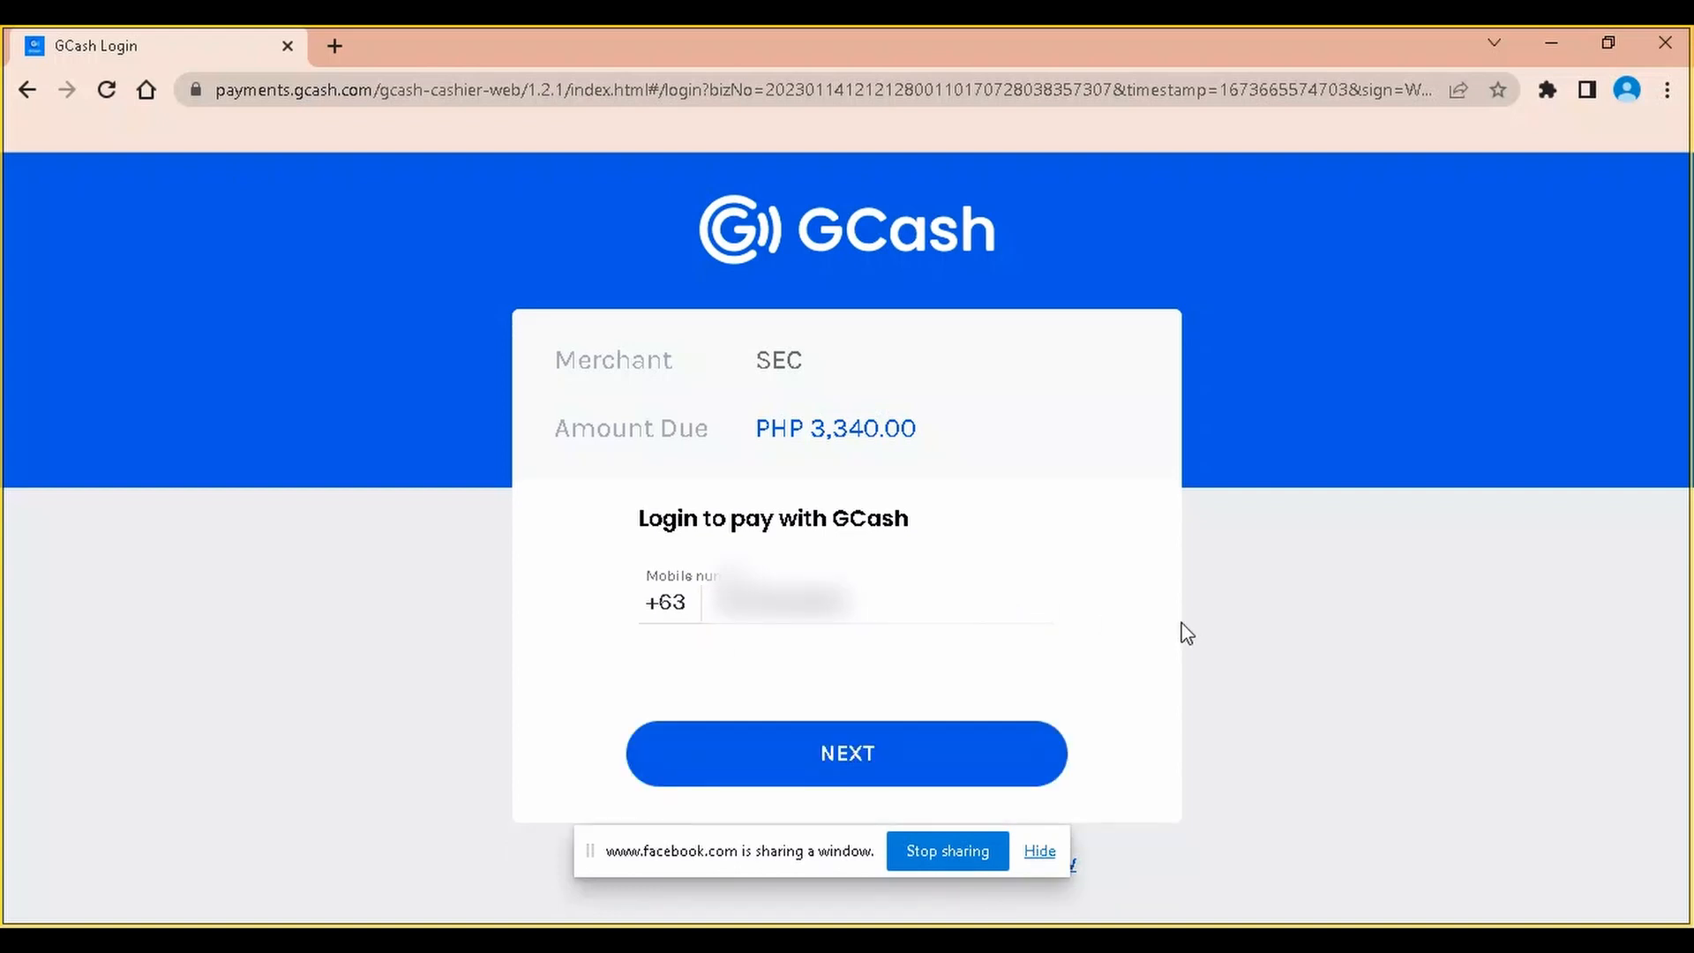
left_click(939, 761)
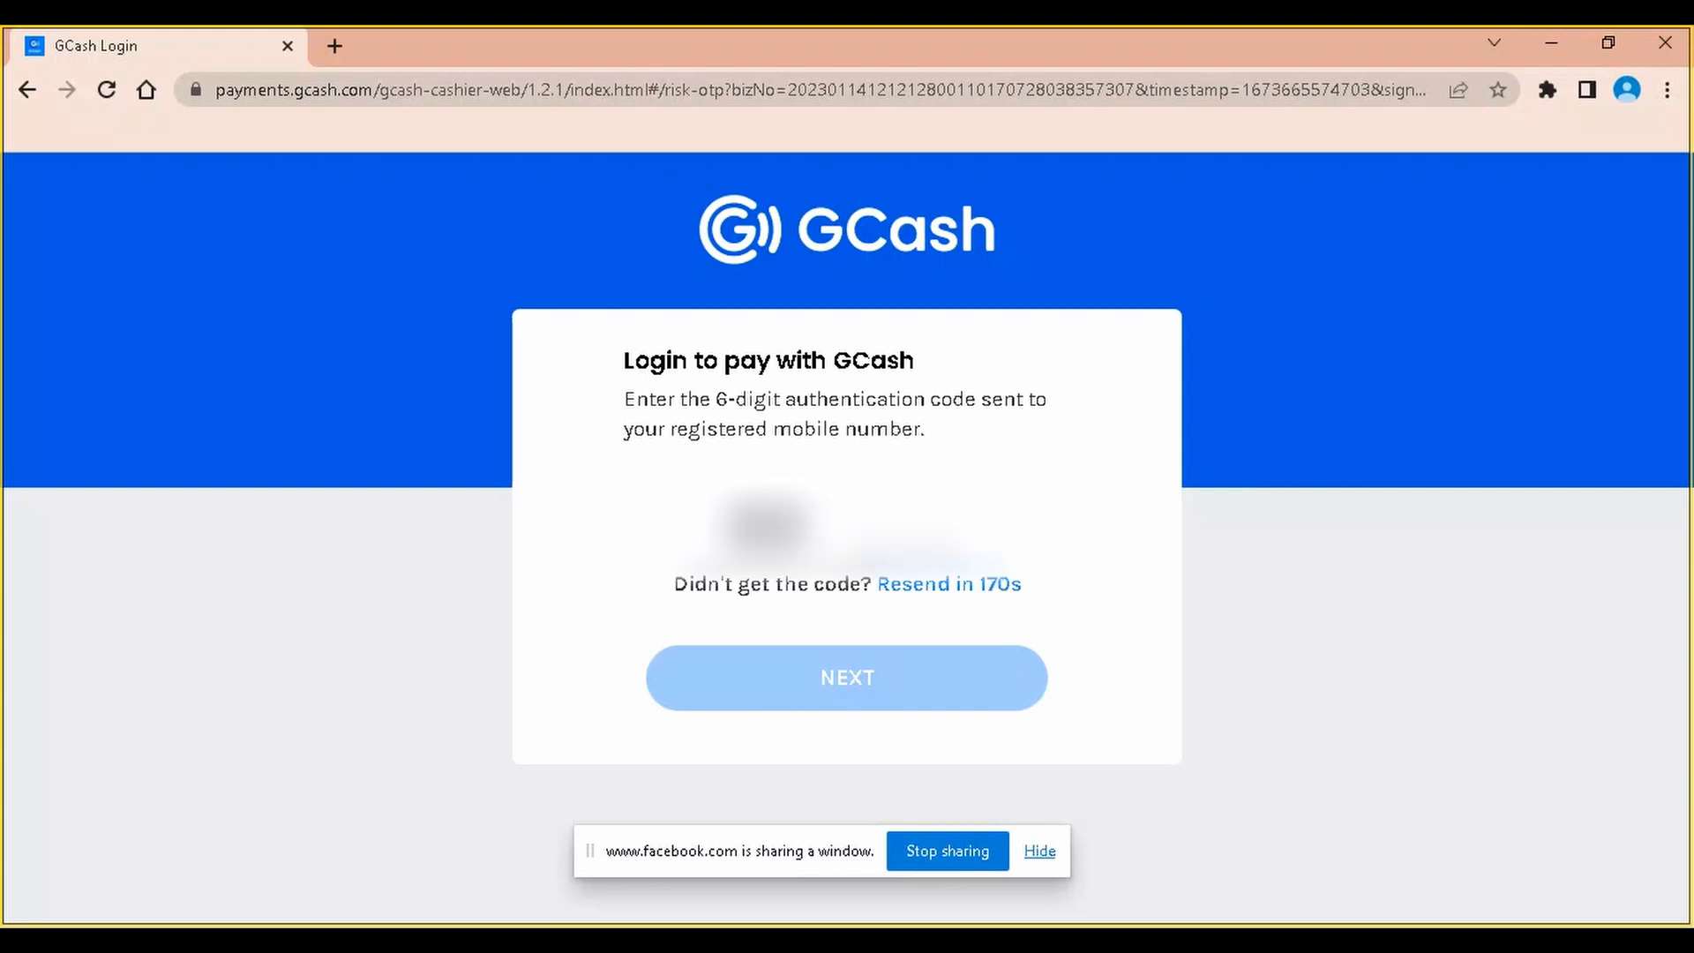
type("****")
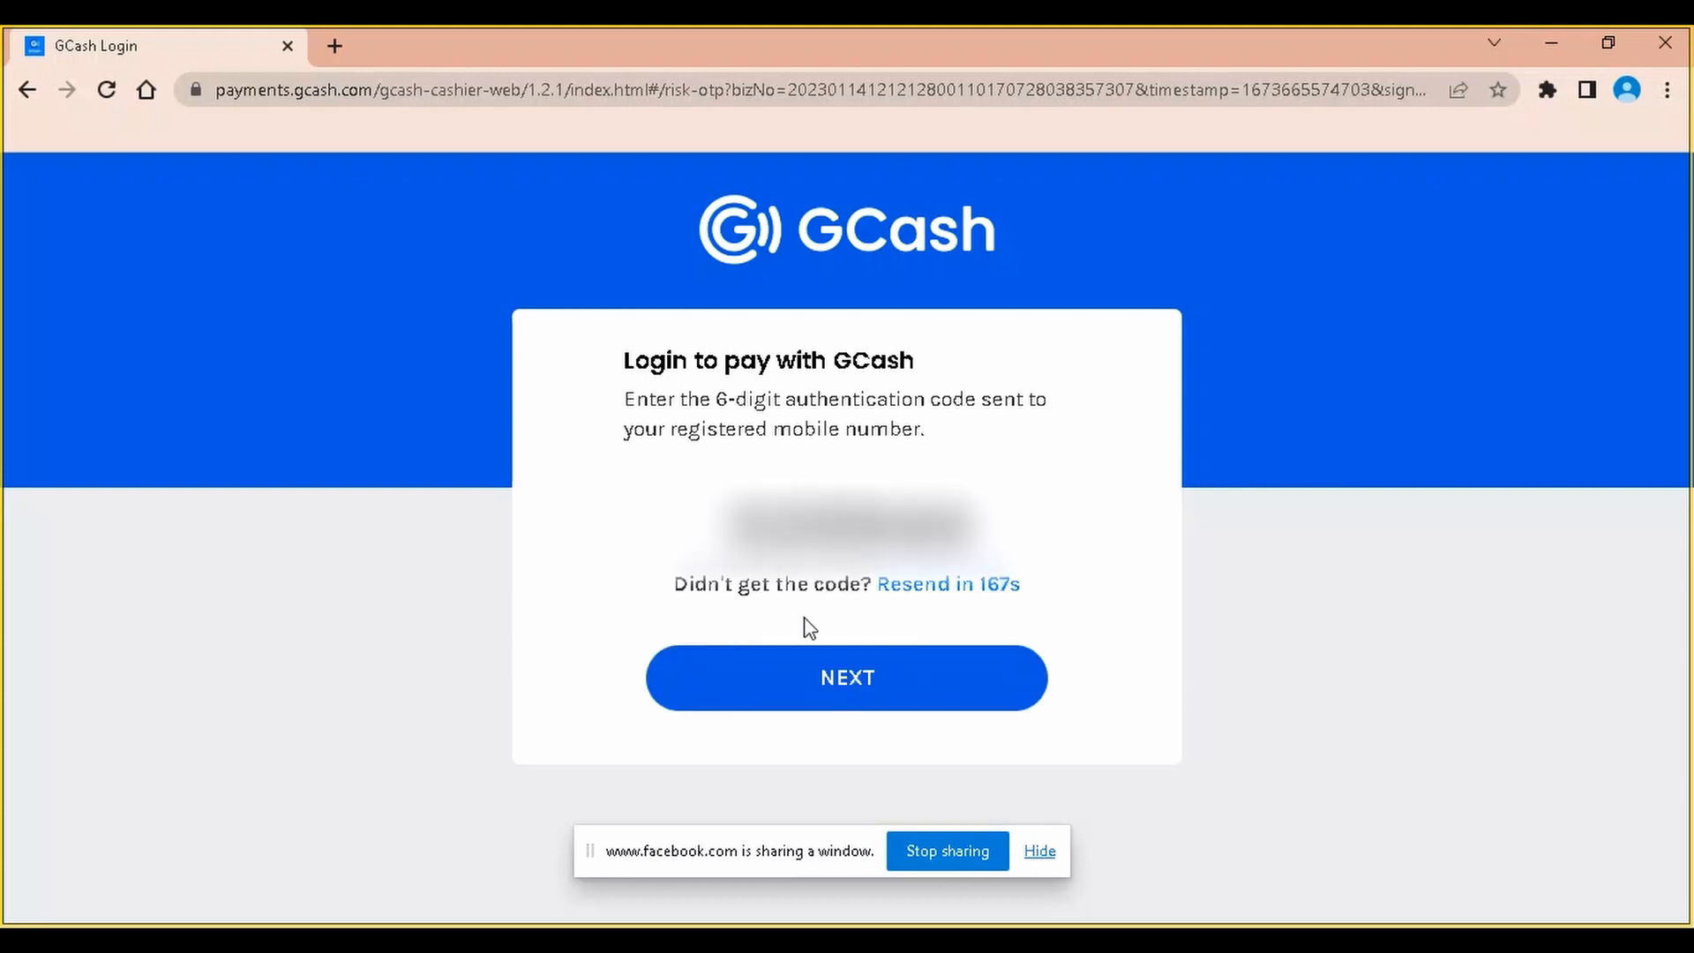
left_click(832, 675)
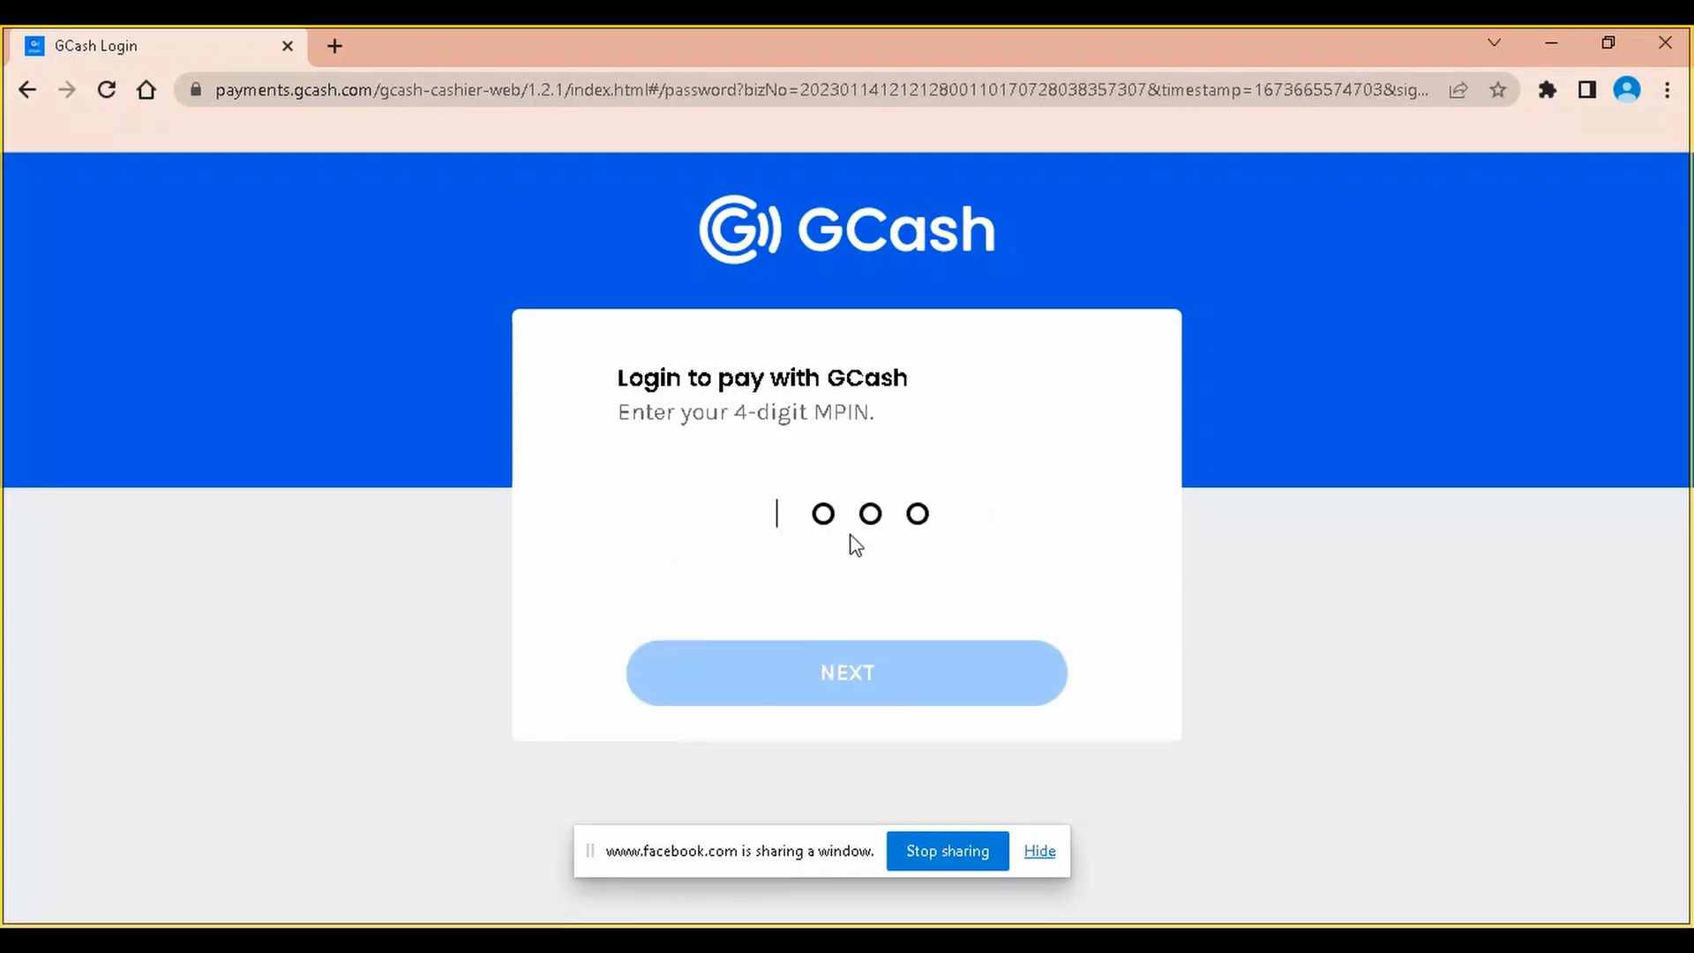
type("****")
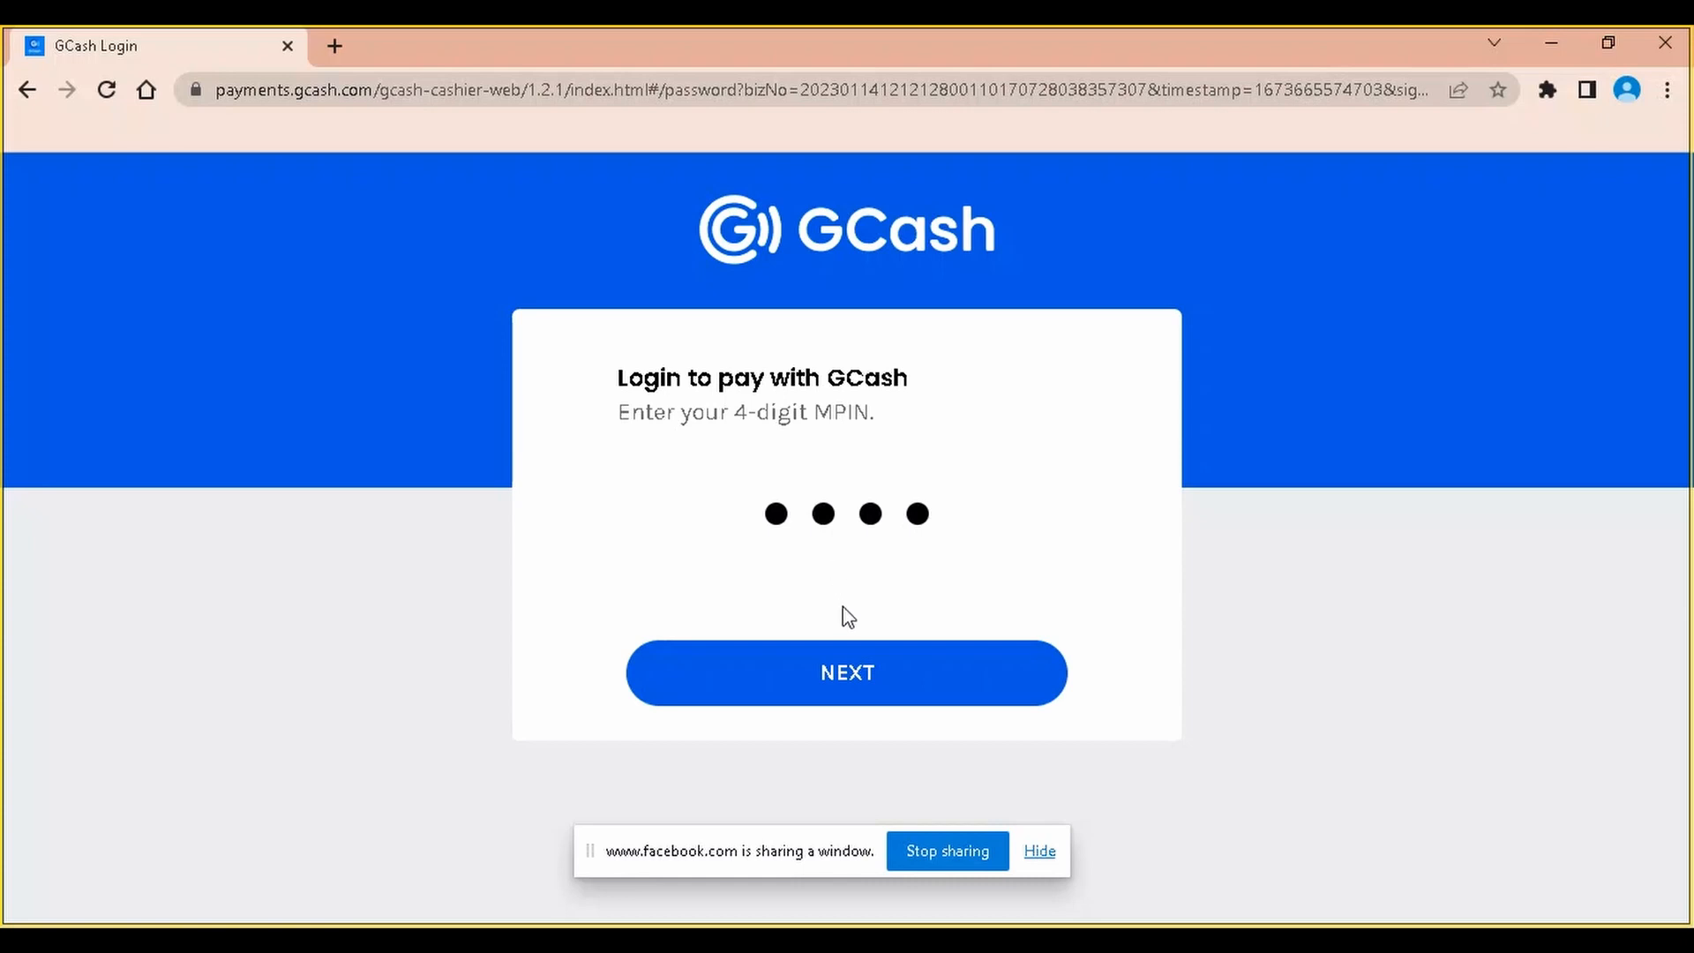
left_click(858, 672)
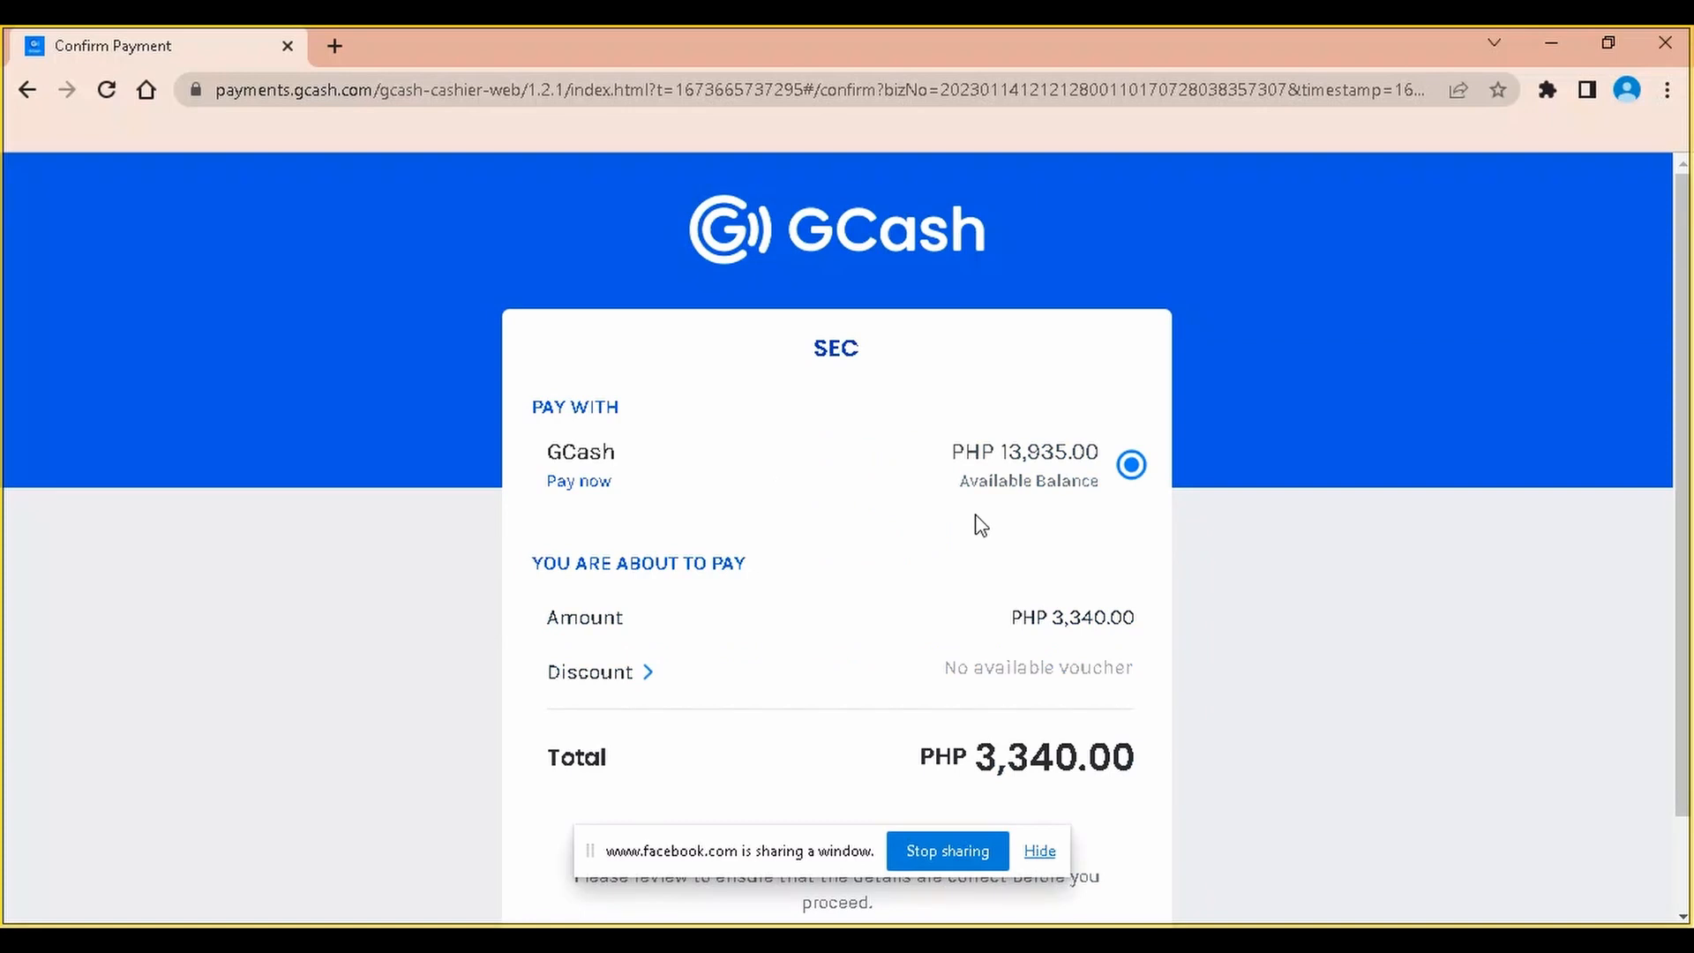
Pay PHP 3,340.00 to SEC in GCash and proceed back to the merchant site
scroll(981, 526, "down", 1)
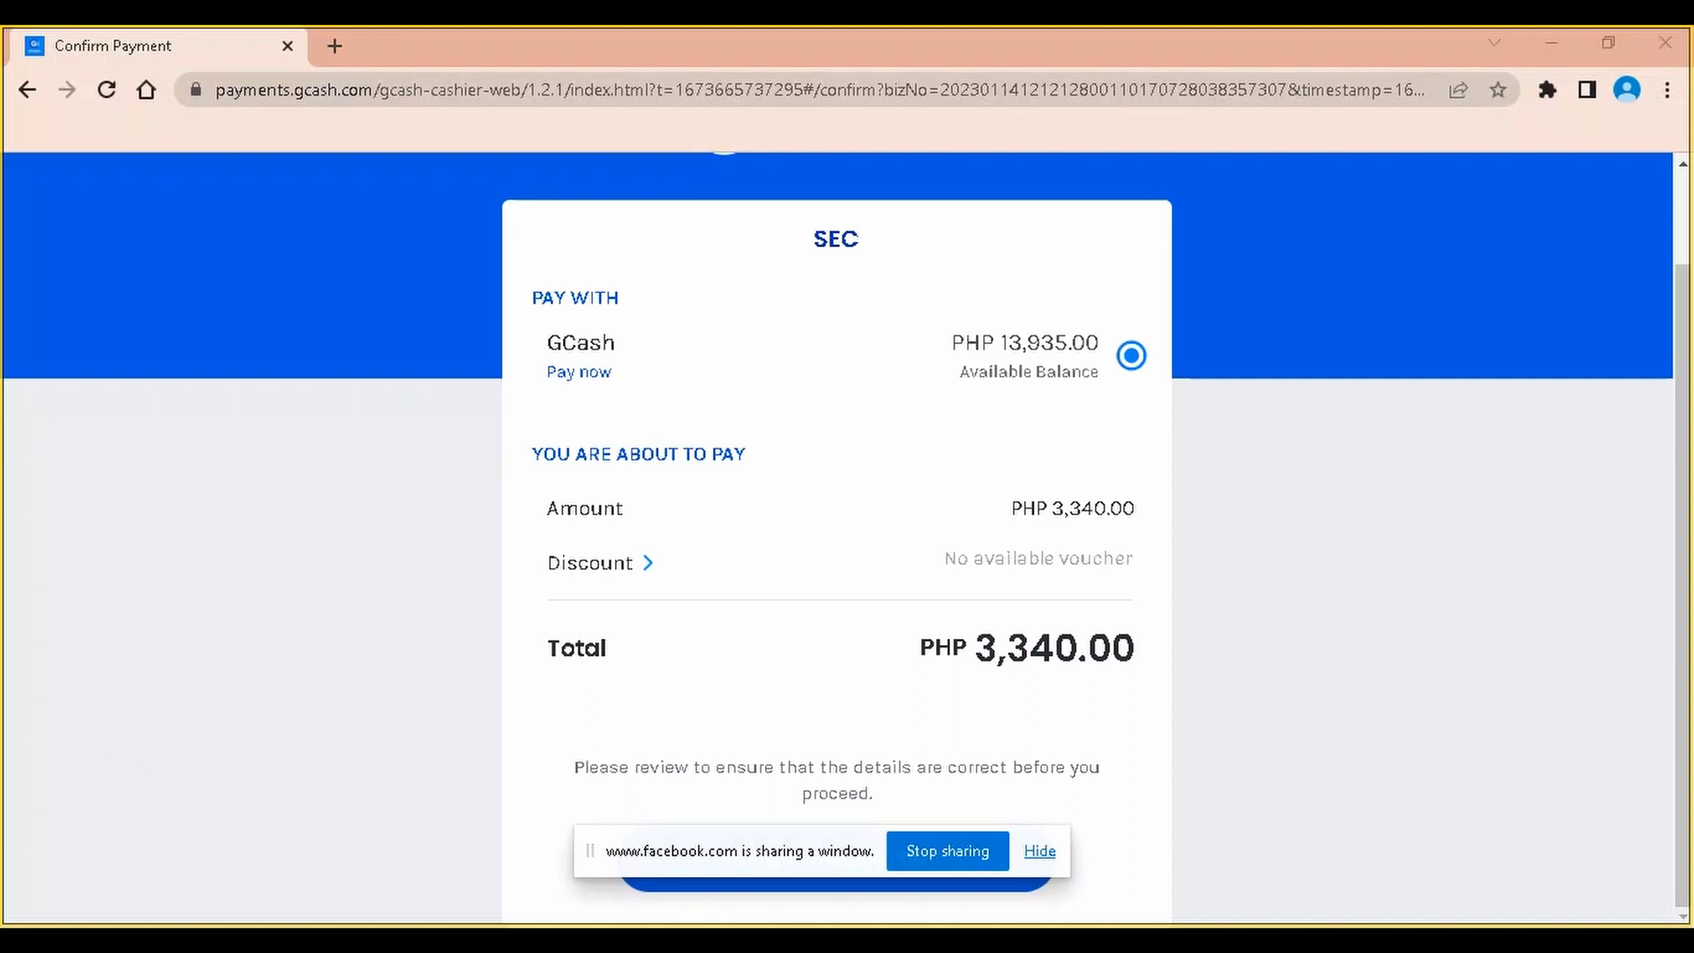
left_click_drag(819, 856, 264, 692)
left_click(847, 863)
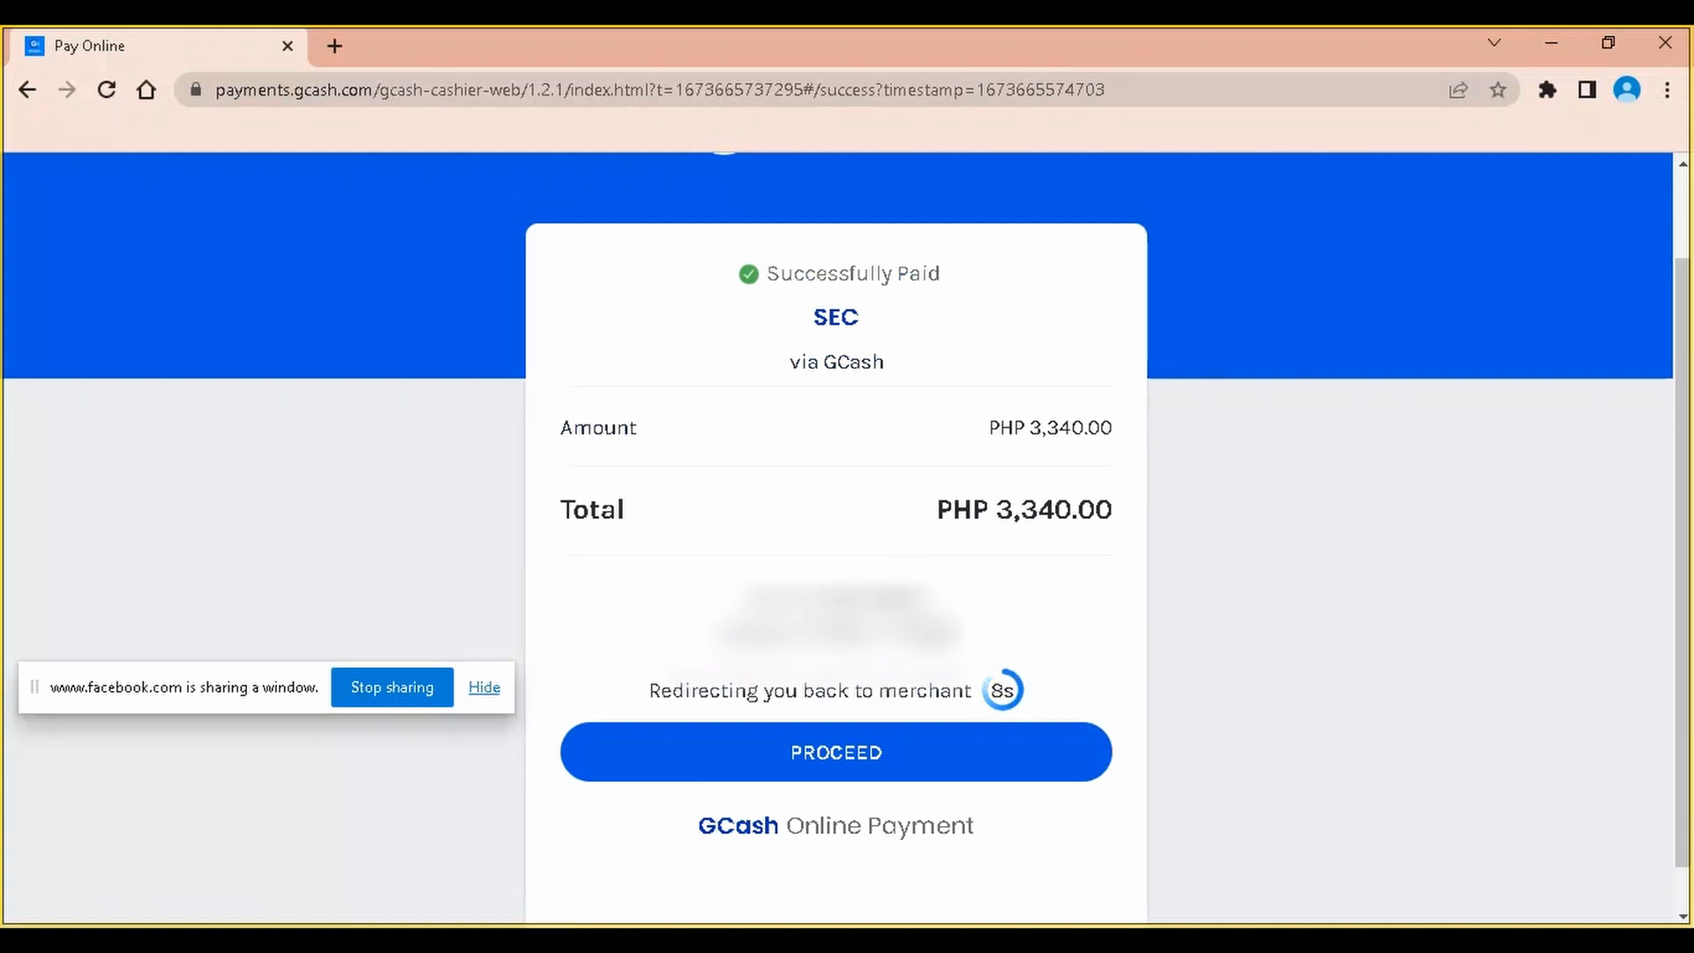
left_click(881, 767)
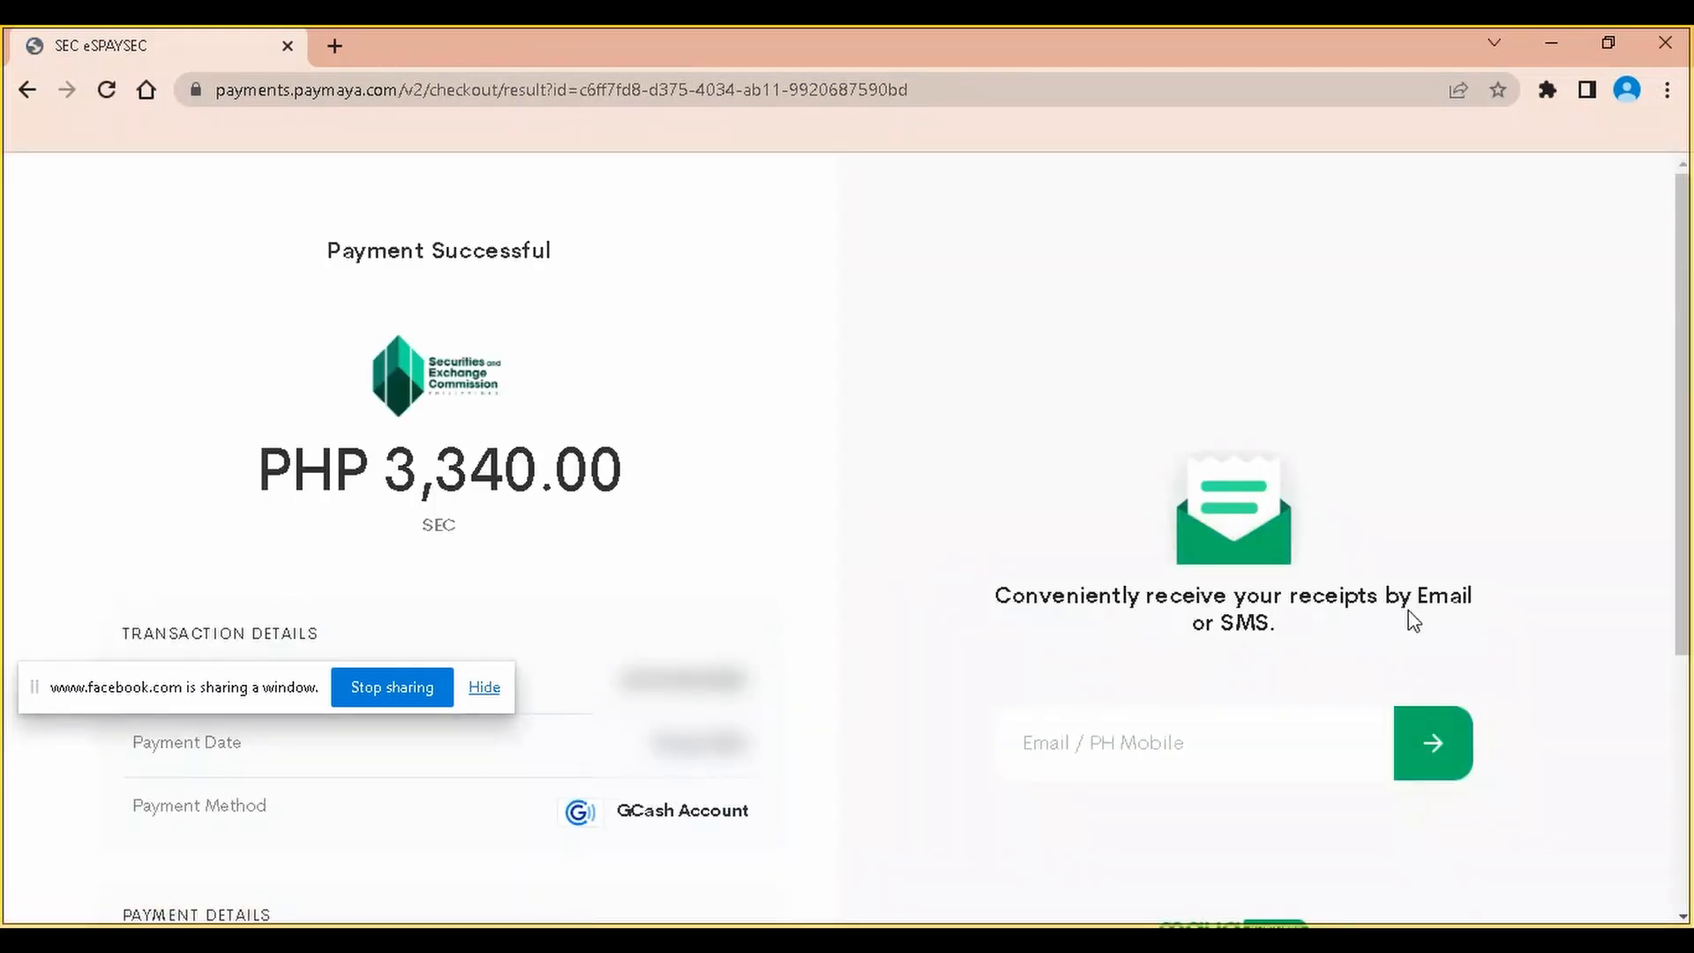
Review the Payment Successful result and eOR number on eSPAYSEC's Payment Result page
scroll(1377, 644, "down", 1)
left_click(1259, 608)
left_click(1262, 608)
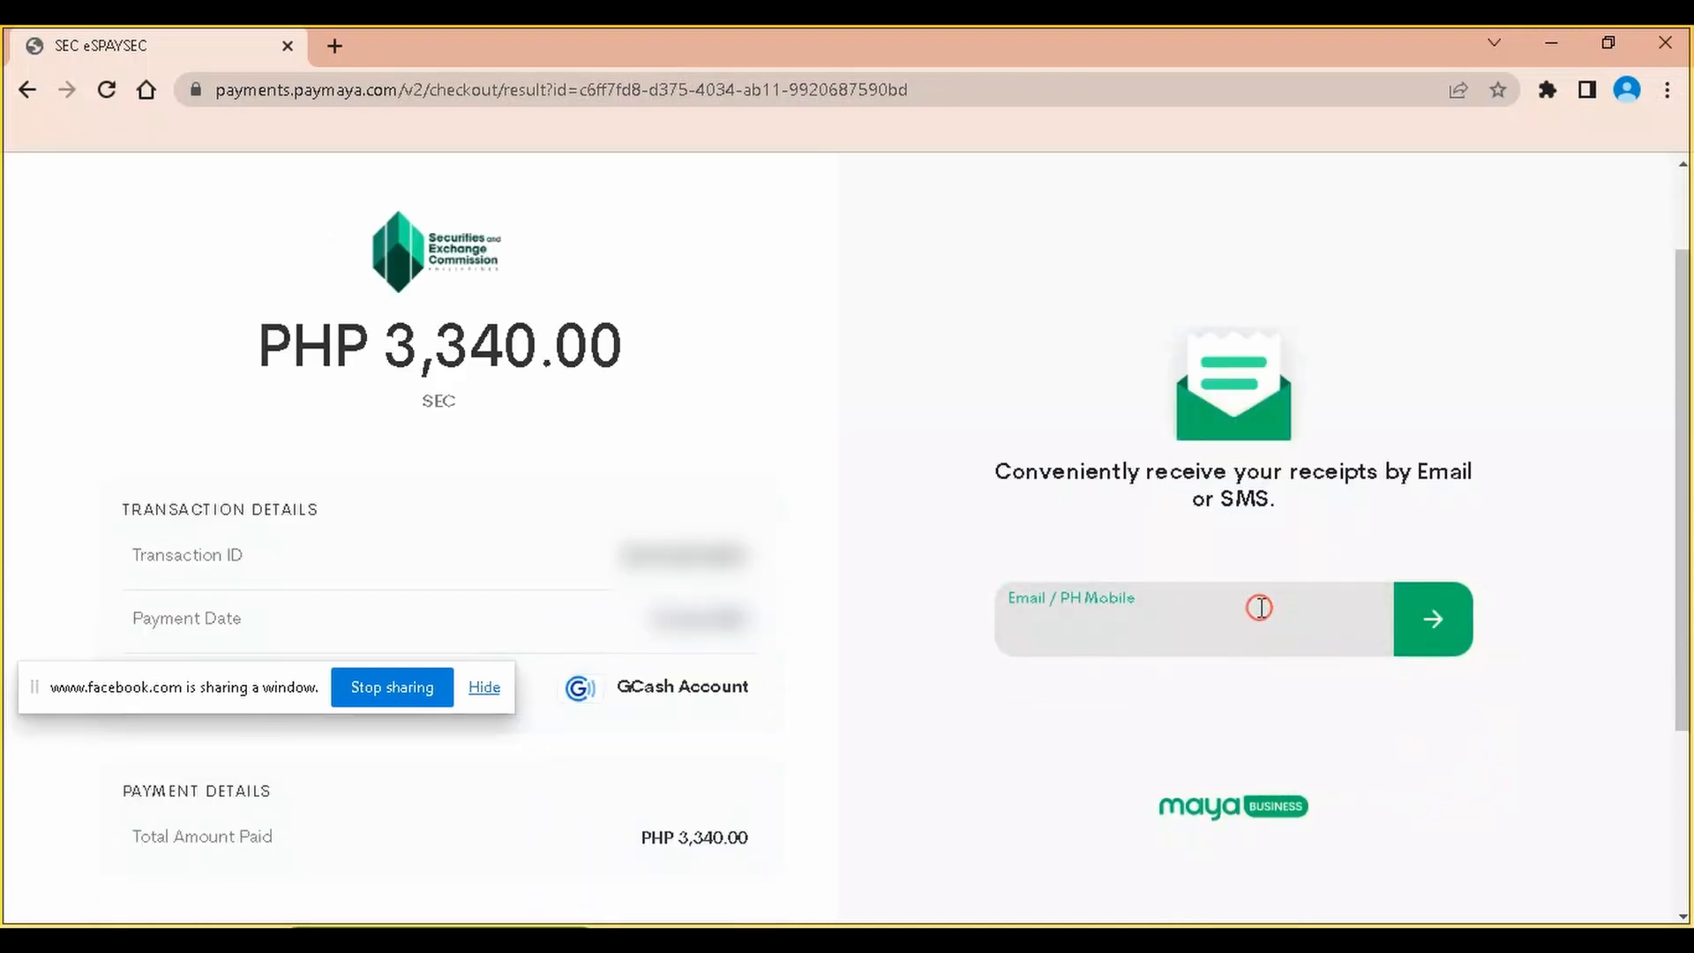
left_click(1262, 608)
scroll(1262, 608, "up", 1)
scroll(1262, 564, "down", 3)
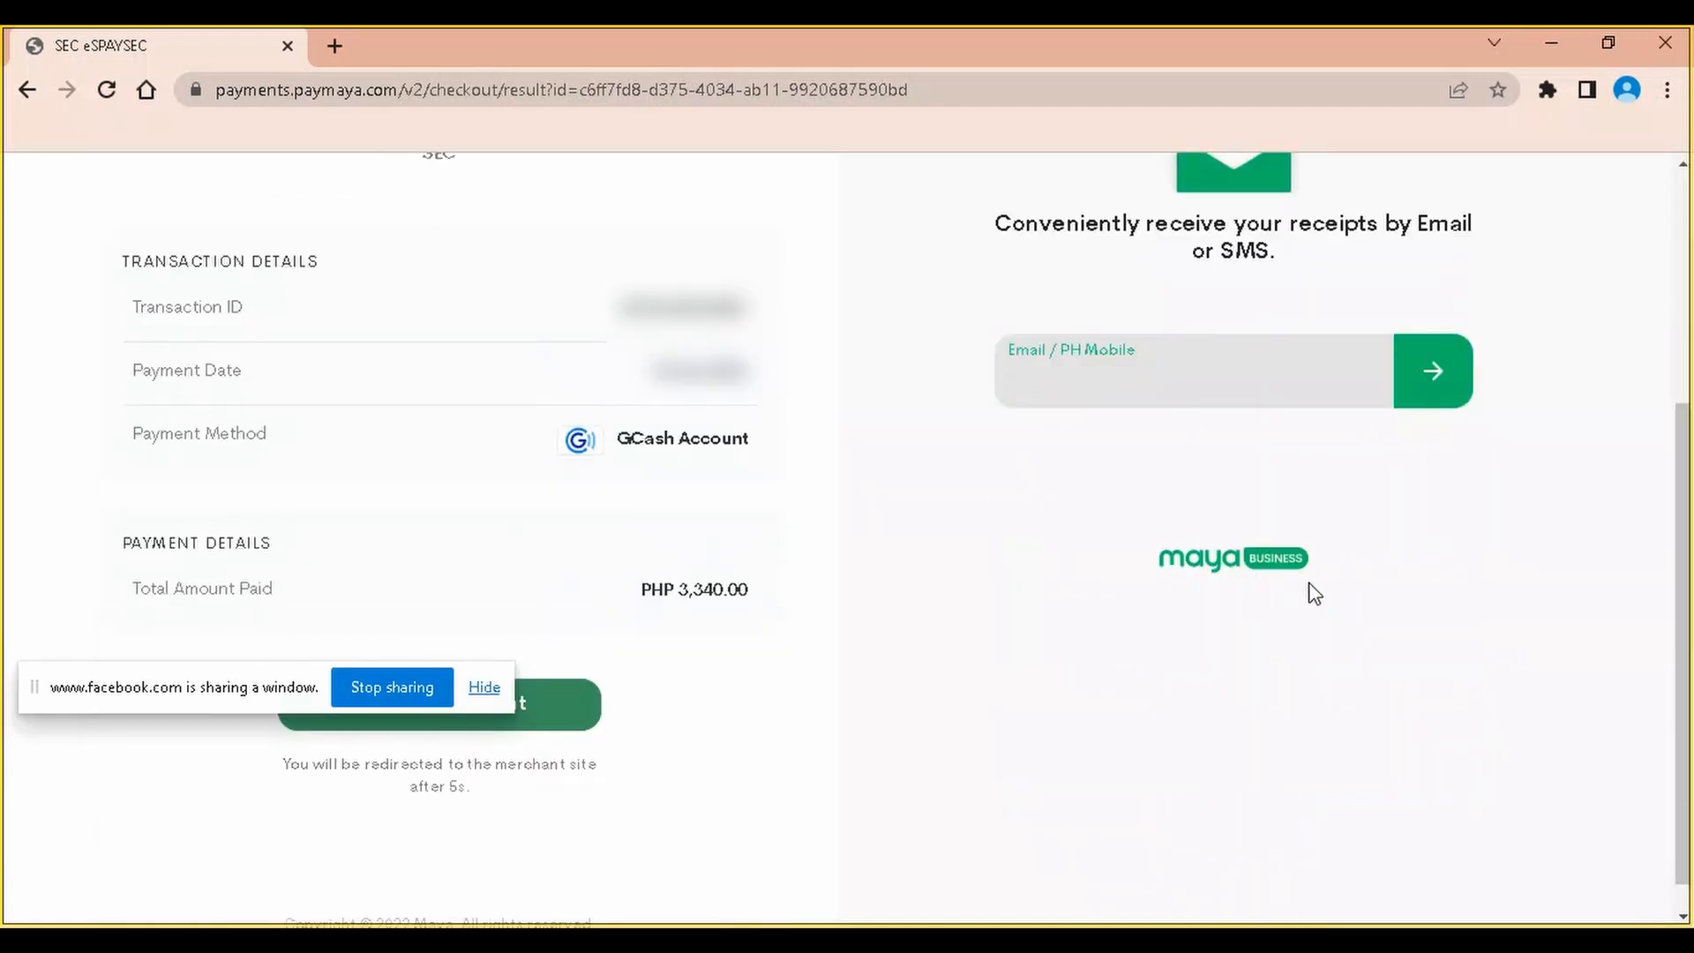
scroll(1311, 598, "up", 2)
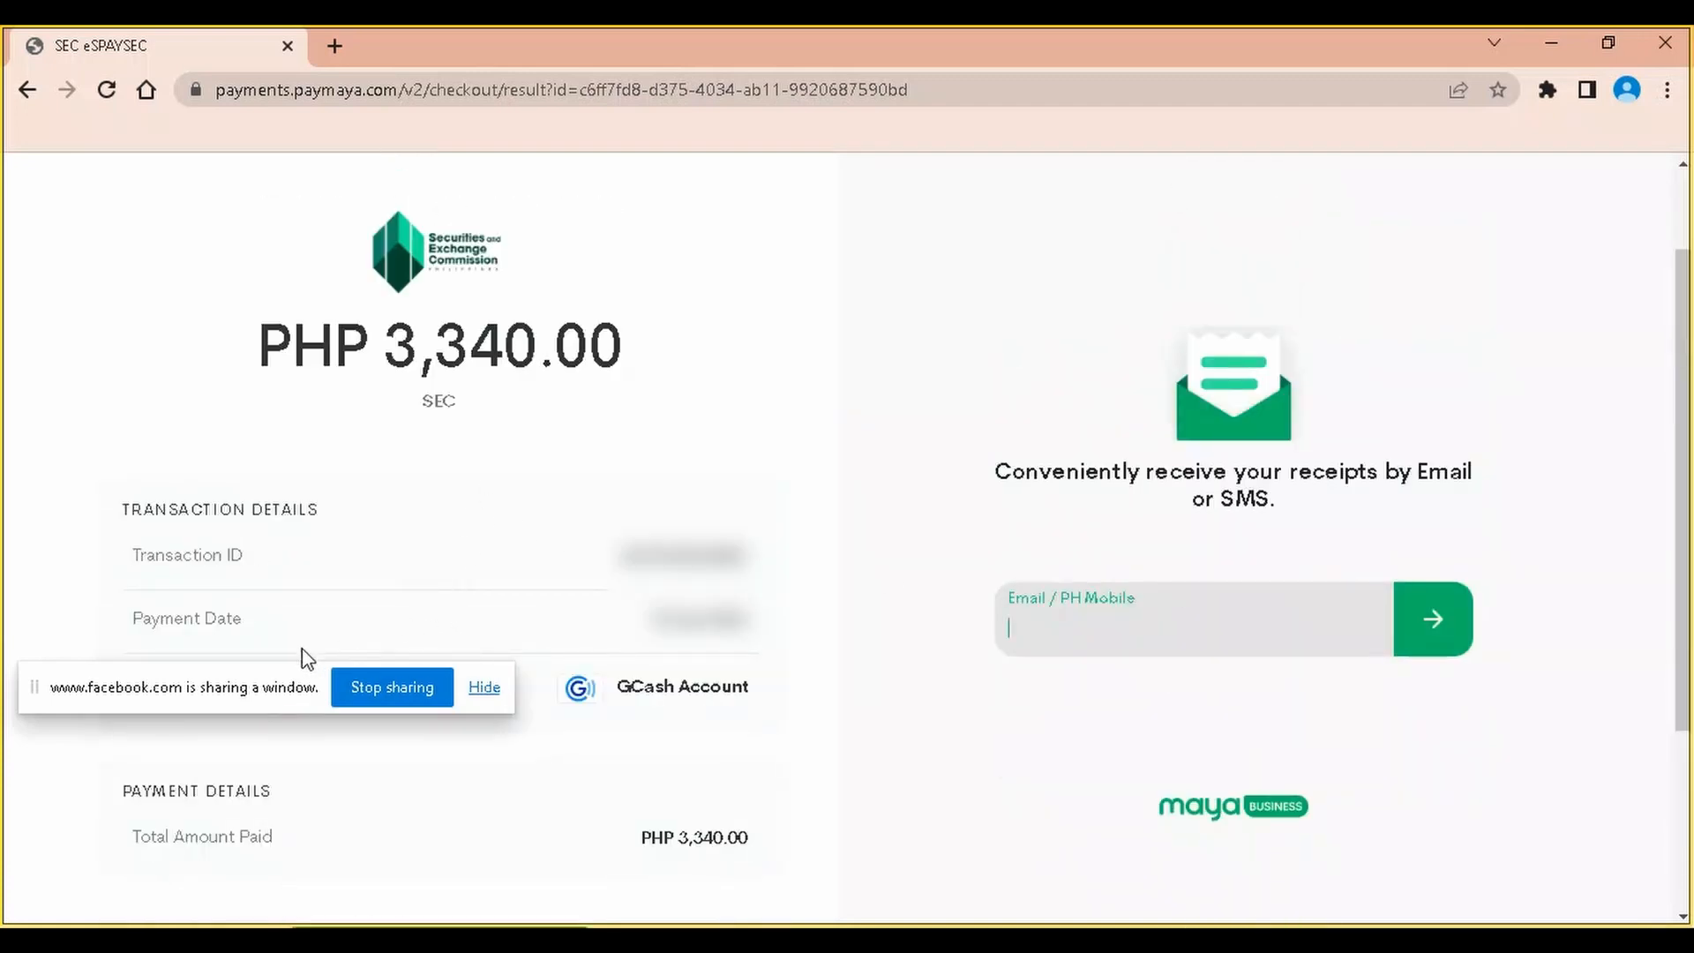
left_click_drag(243, 682, 1212, 189)
scroll(540, 391, "down", 2)
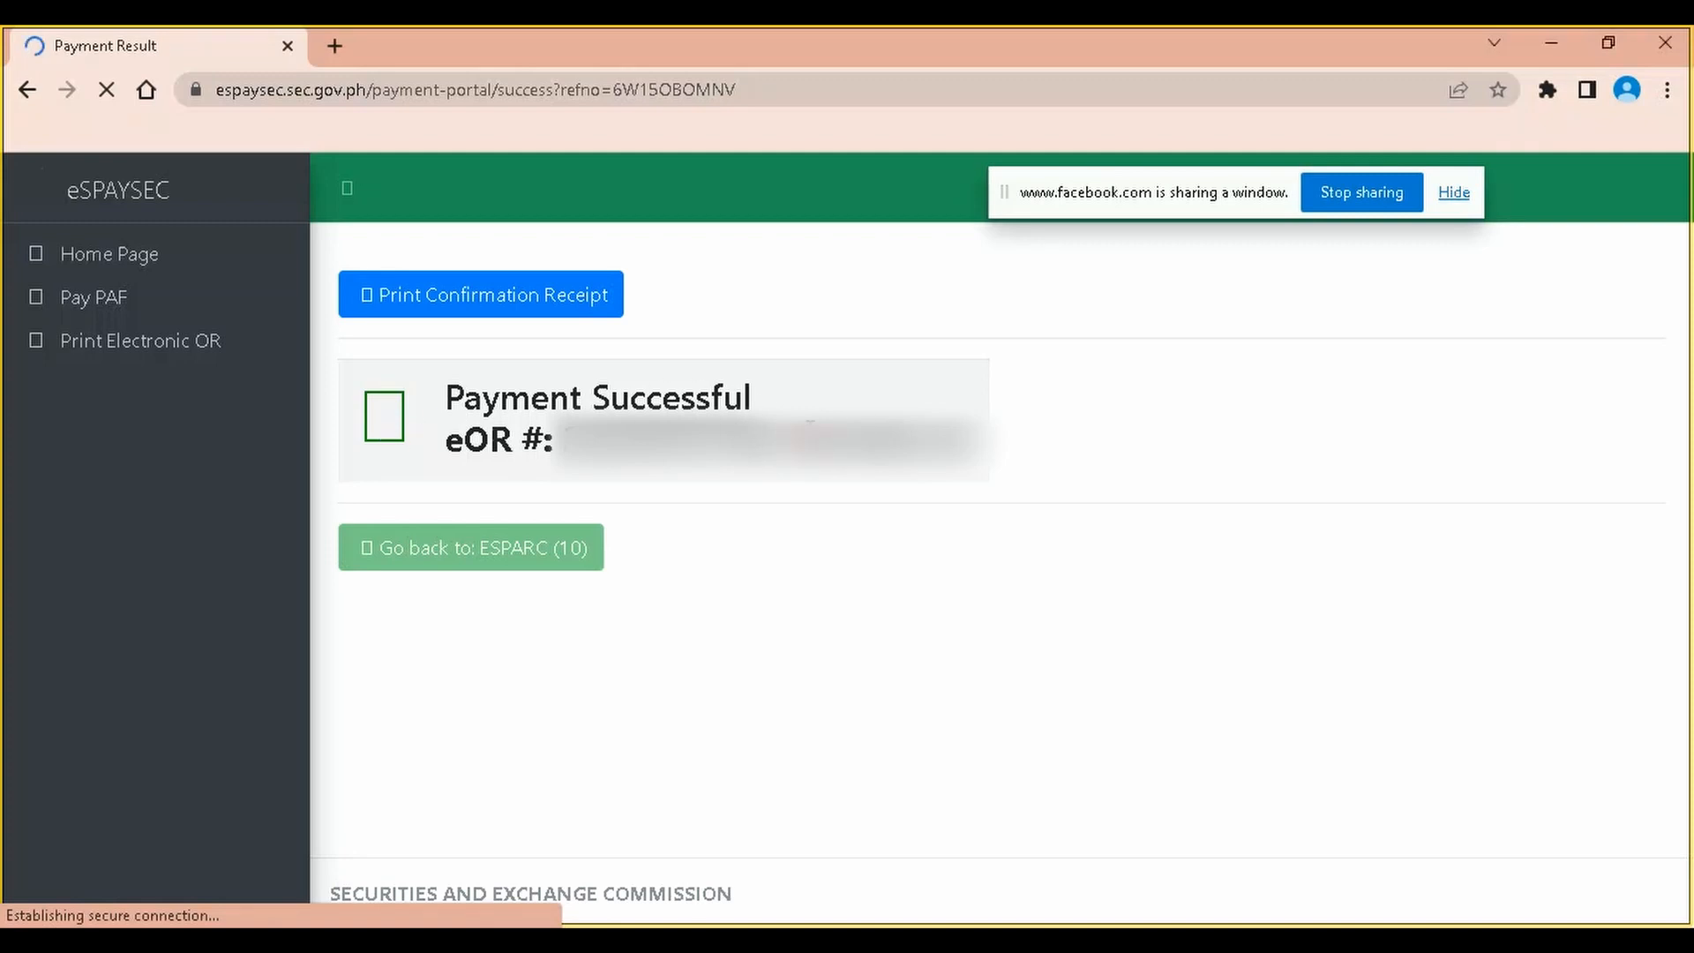
Save the payment confirmation receipt PDF to the Hilex folder and open it
left_click(561, 313)
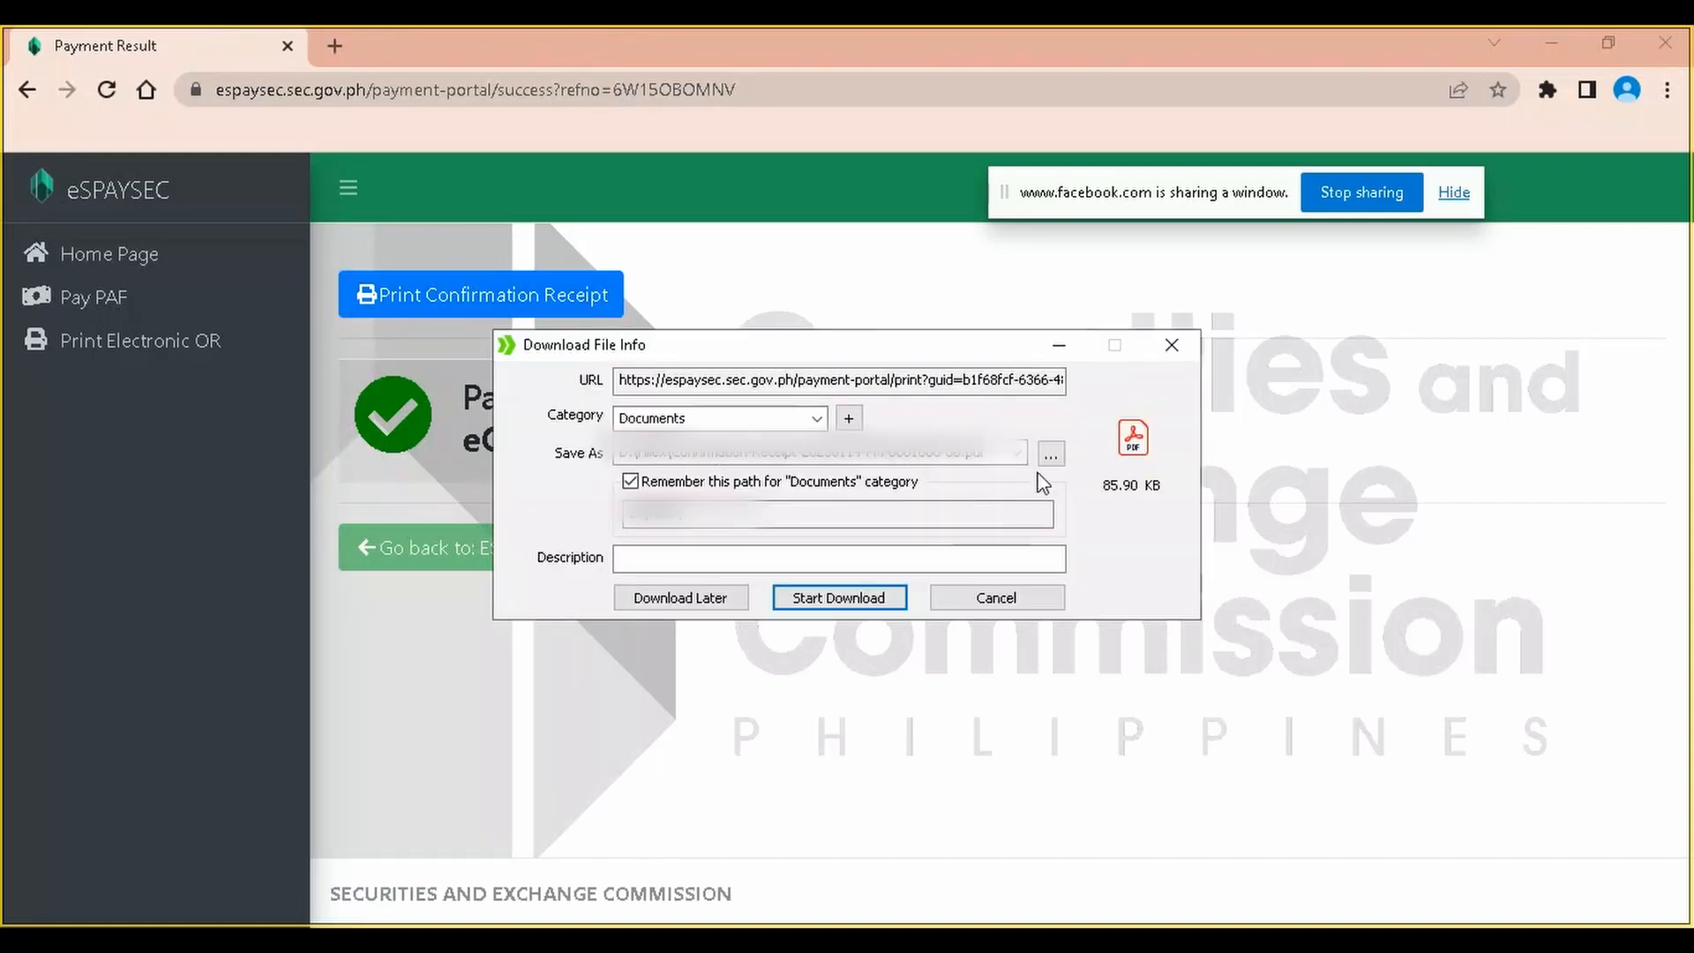
left_click(1049, 453)
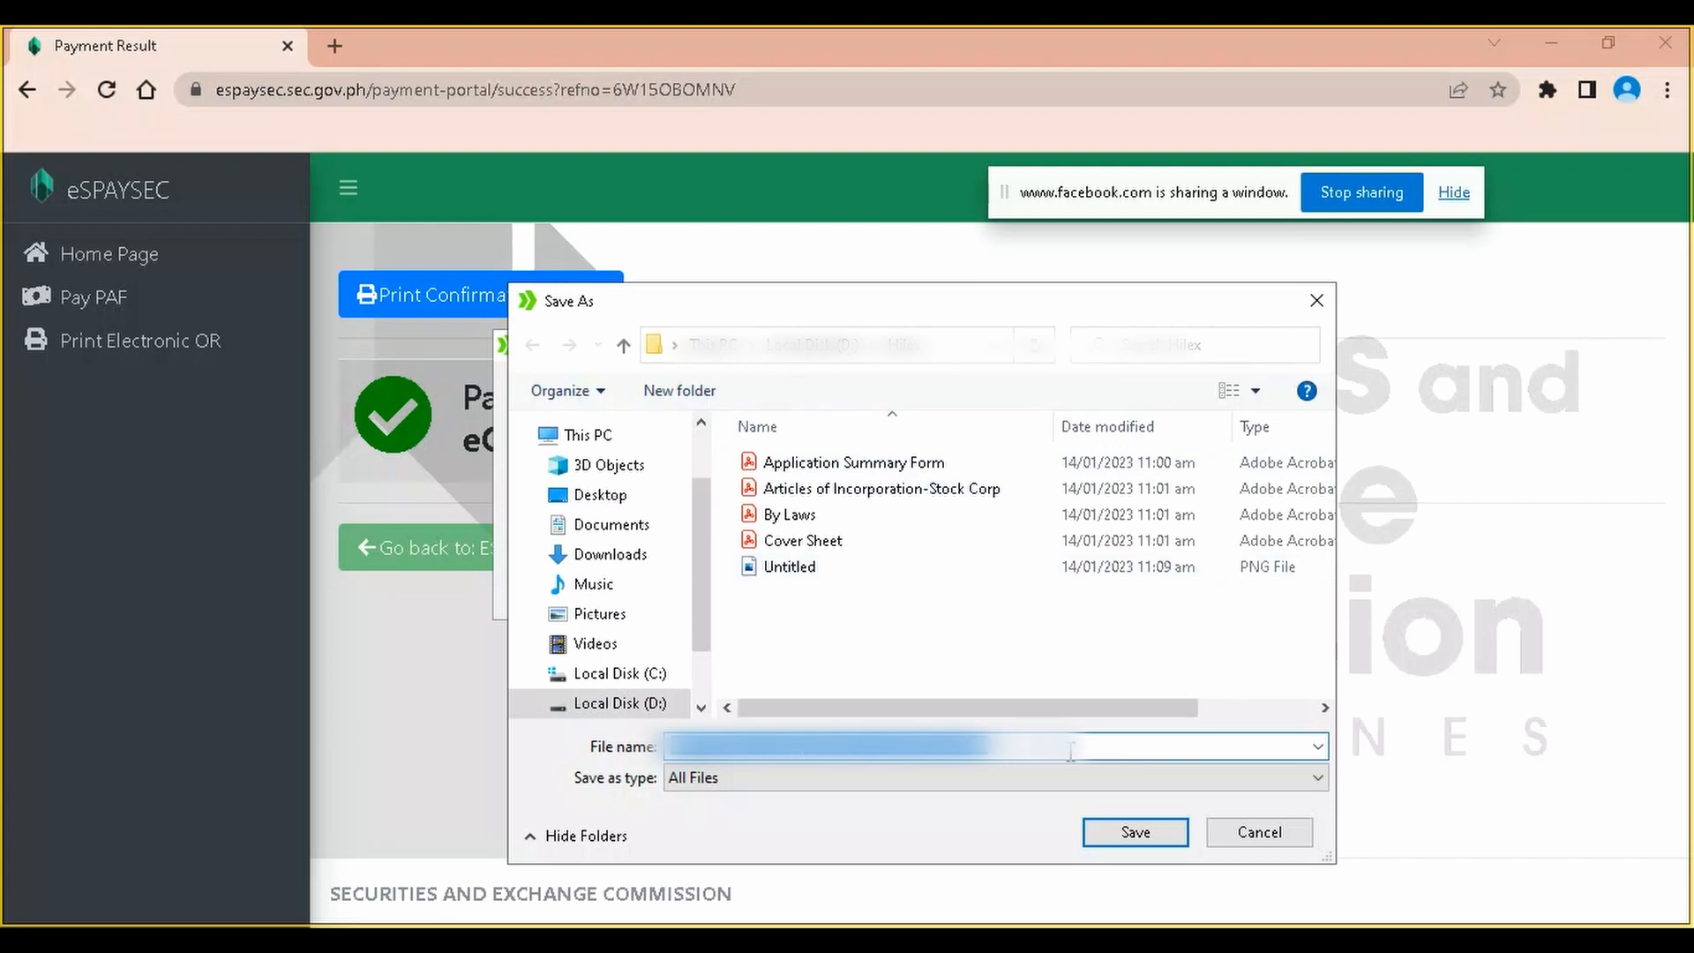
left_click(1127, 831)
left_click(838, 597)
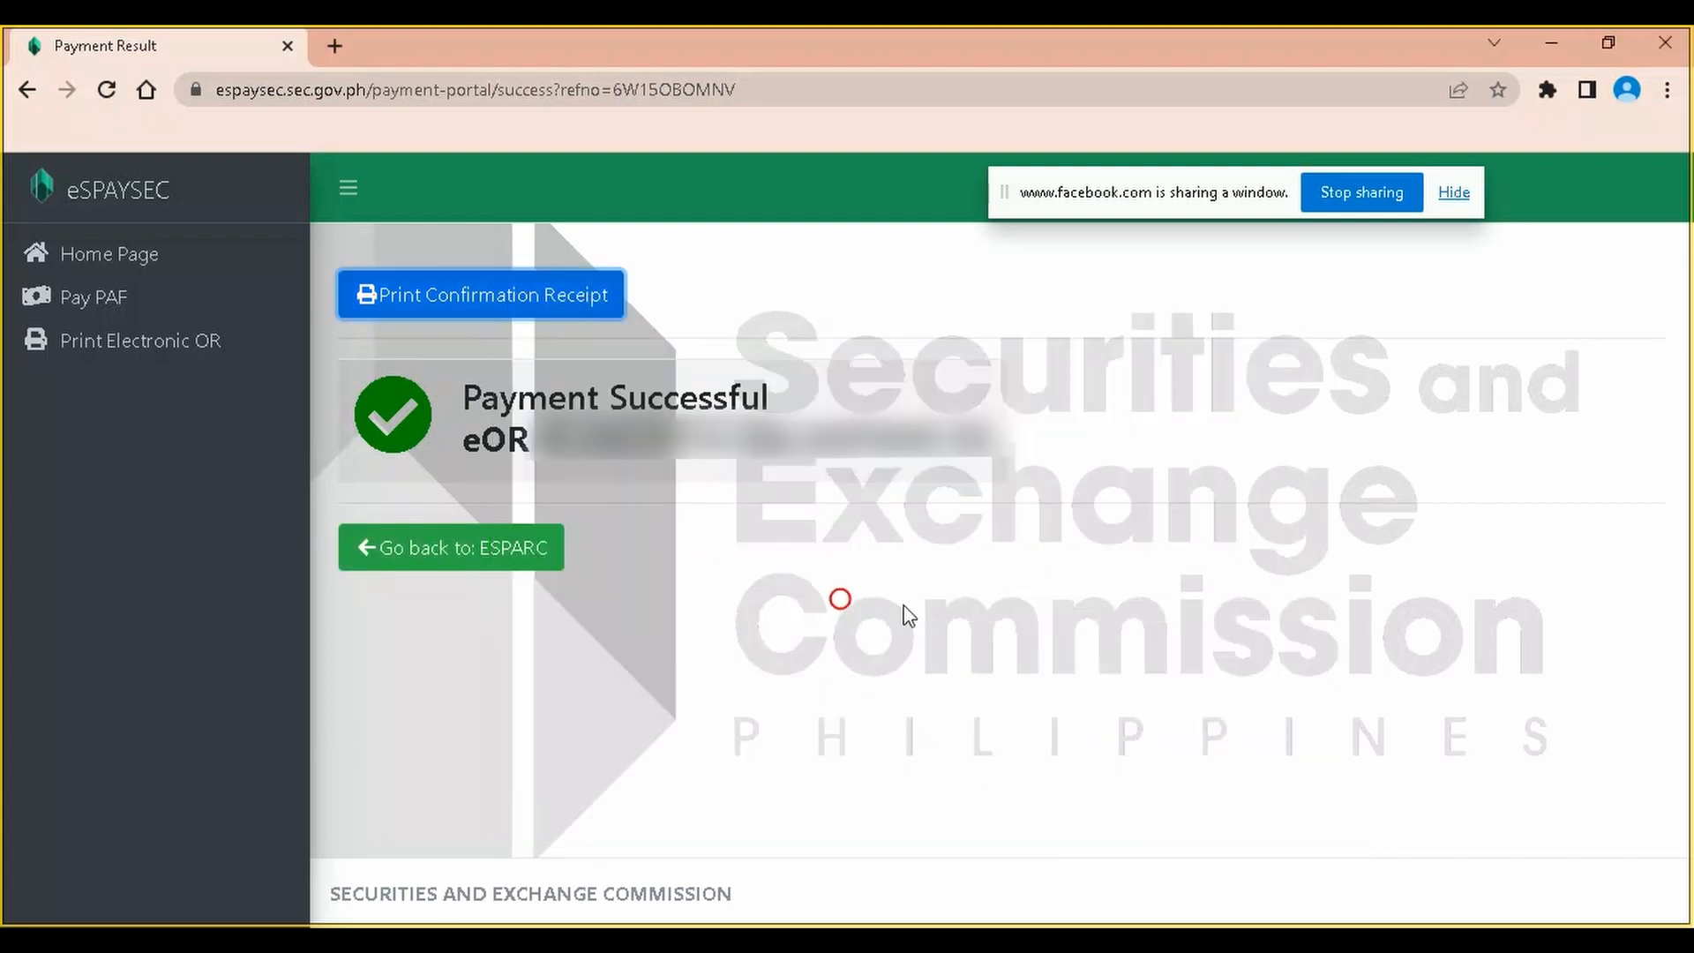
left_click(908, 566)
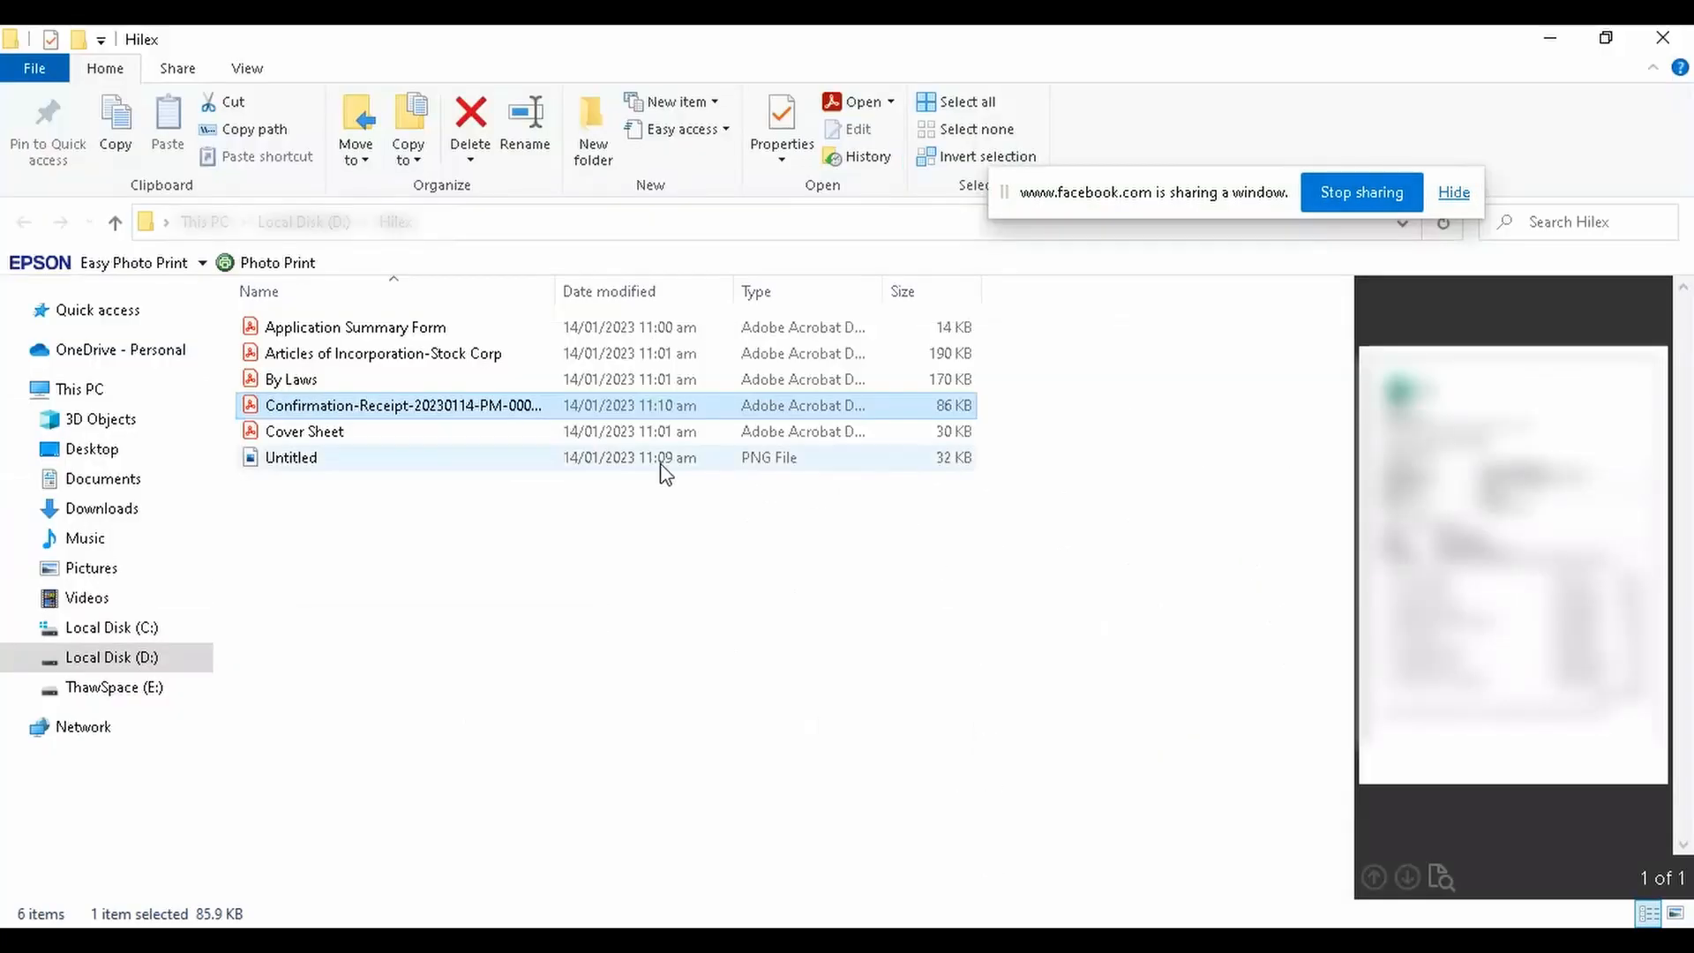
left_click(479, 404)
double_click(479, 405)
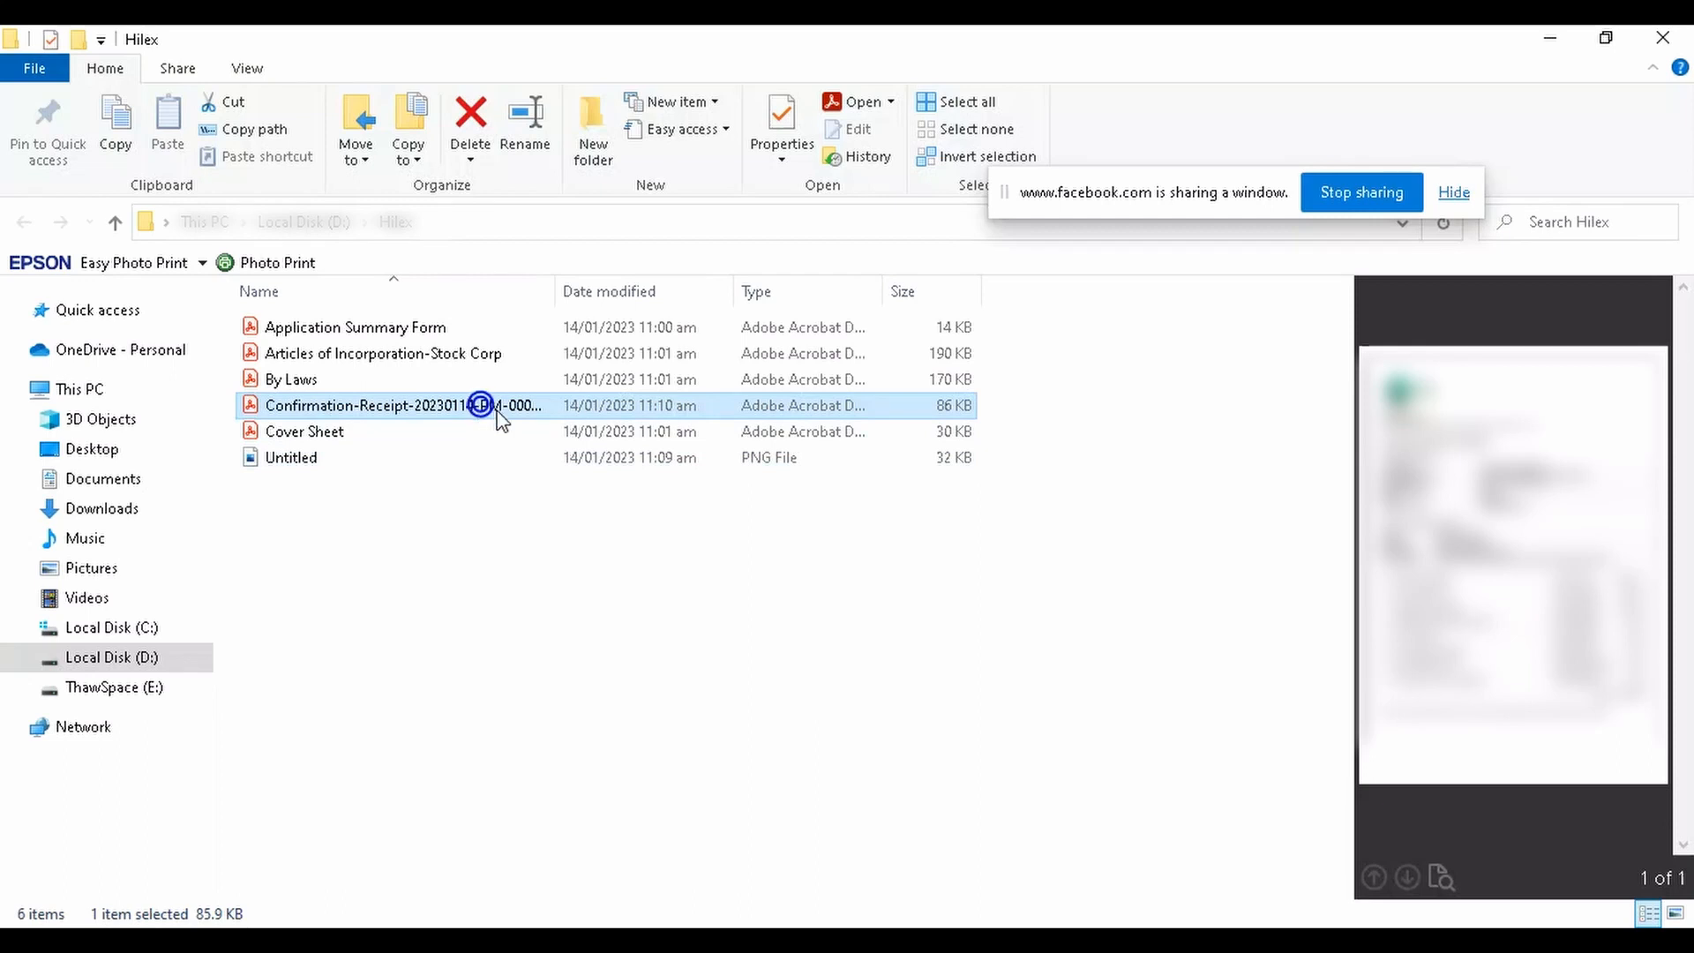
Check the receipt's collection table totalling 3,330.00, then minimize Acrobat Reader
scroll(648, 446, "down", 1)
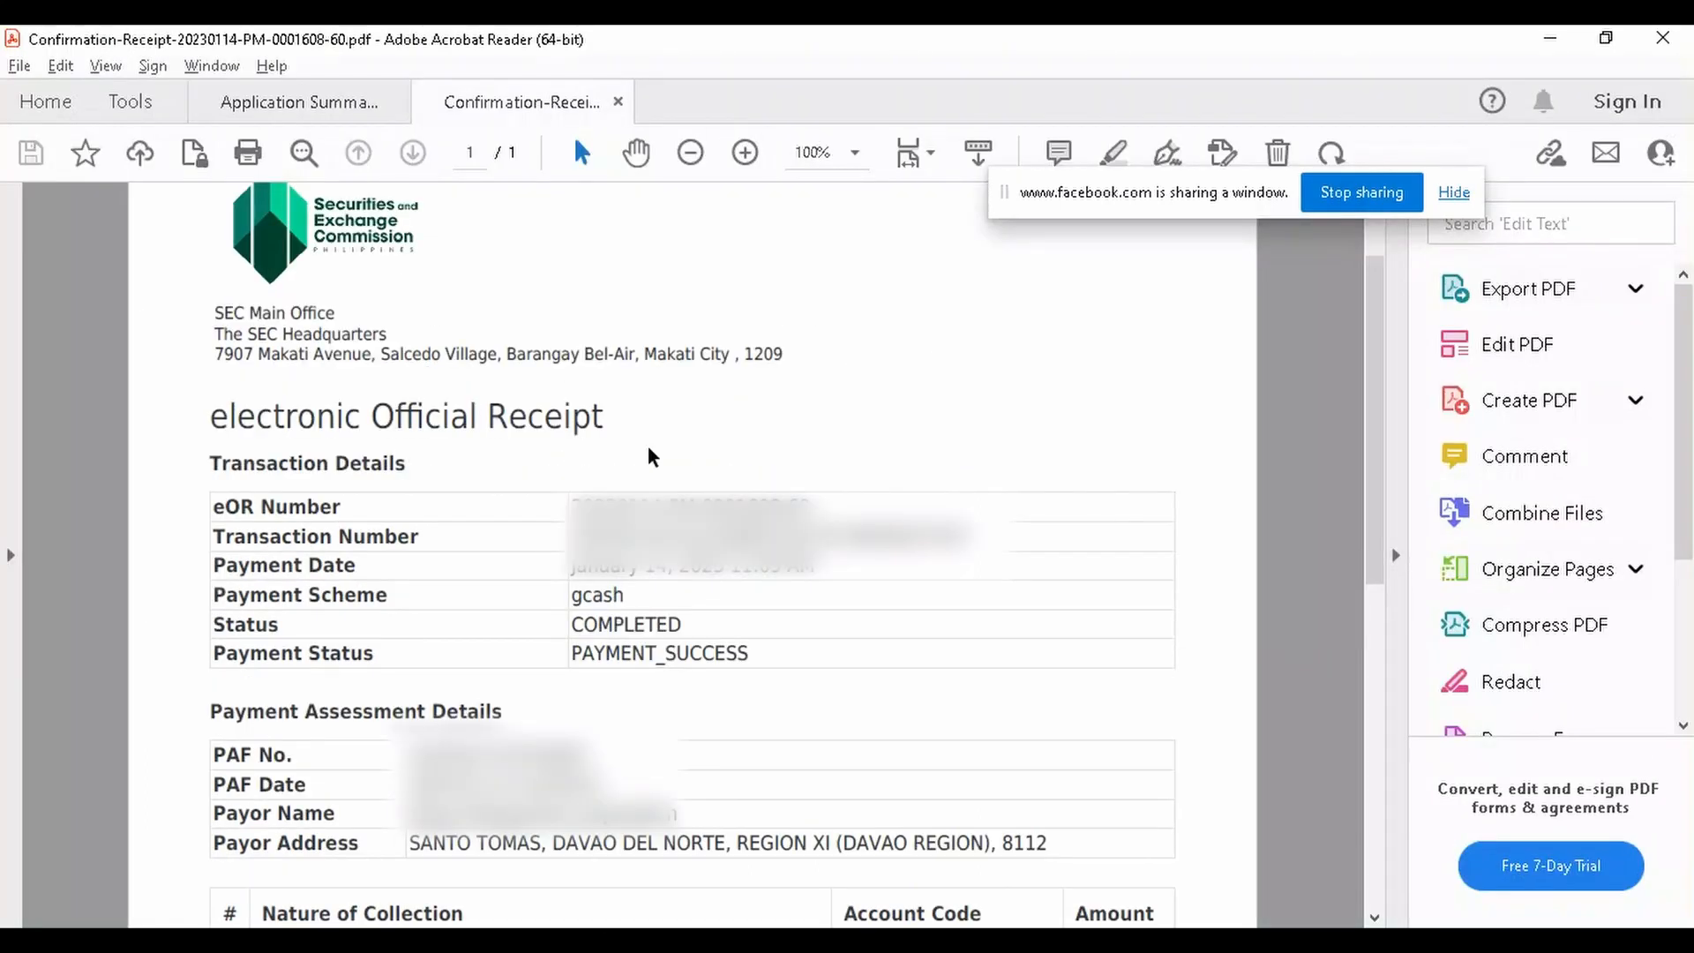
scroll(647, 447, "down", 1)
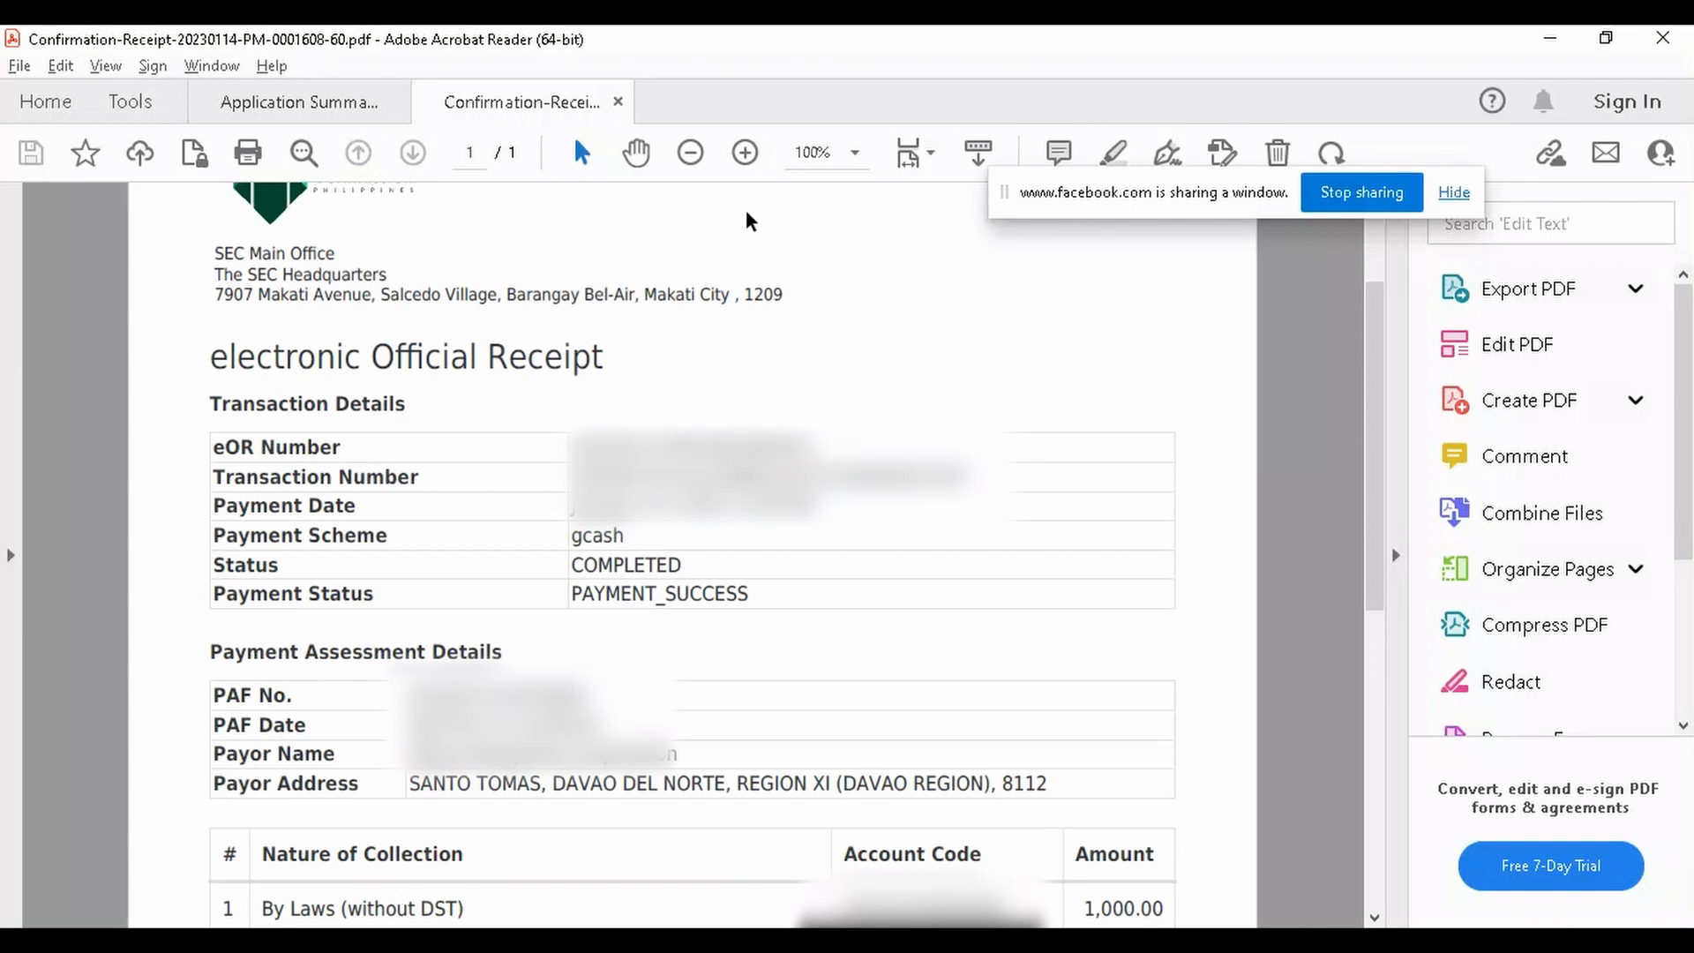
scroll(631, 256, "up", 2)
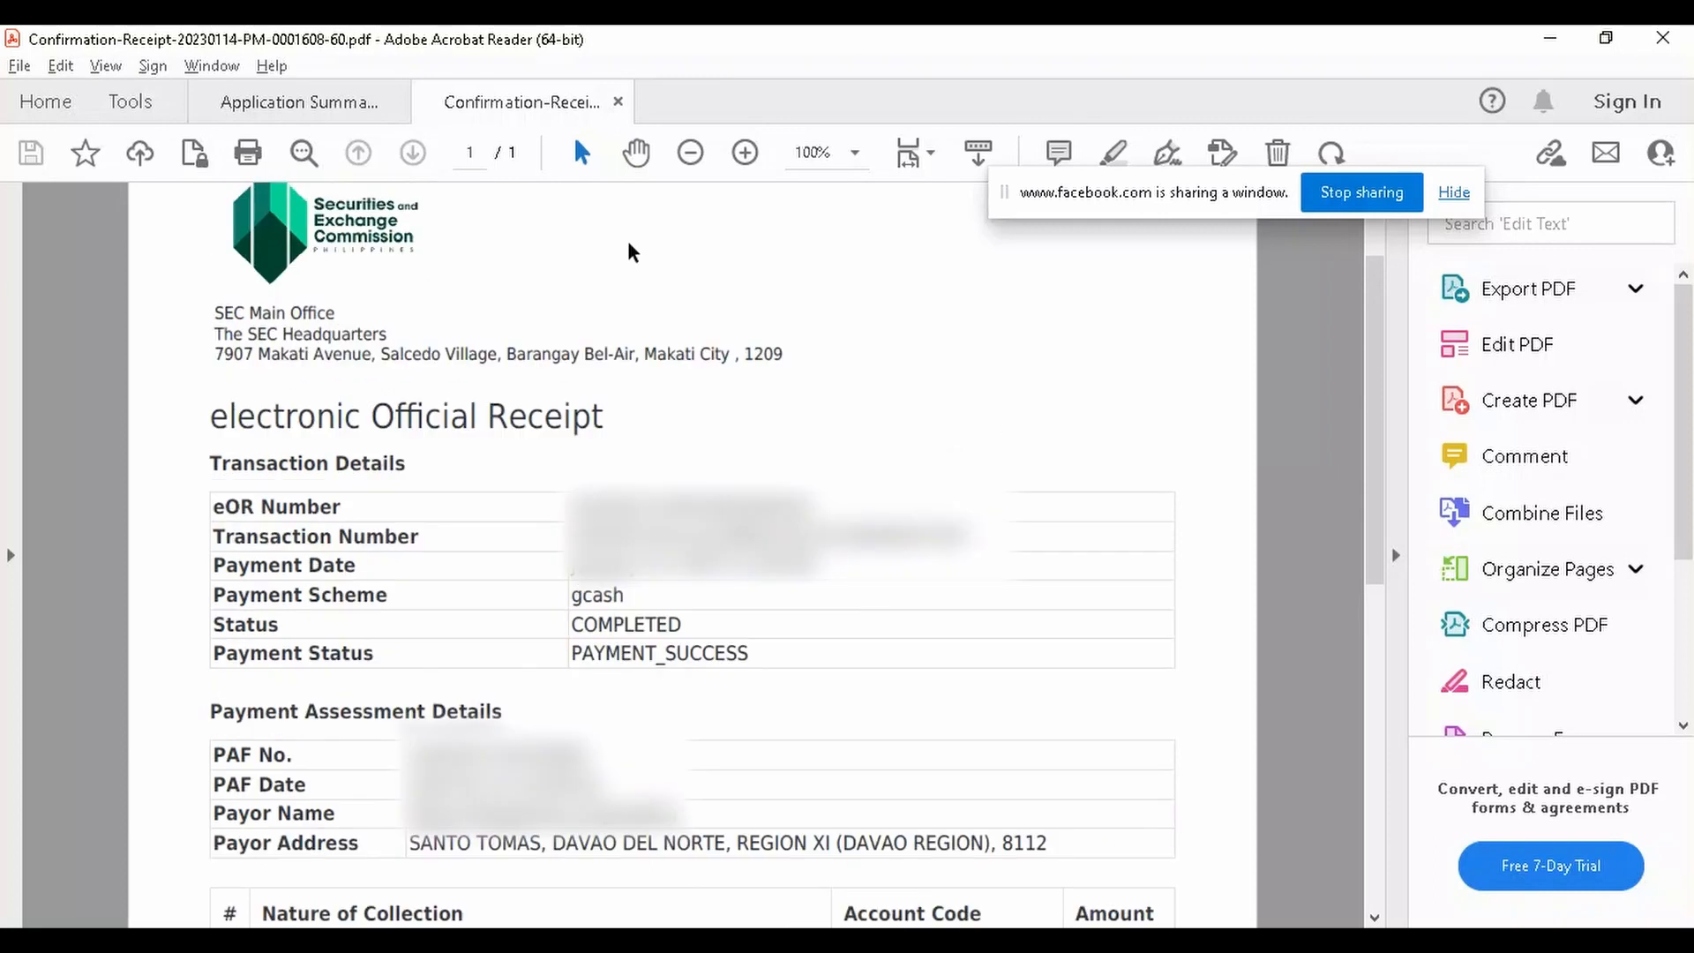
scroll(785, 415, "down", 1)
left_click(770, 651)
scroll(769, 651, "down", 1)
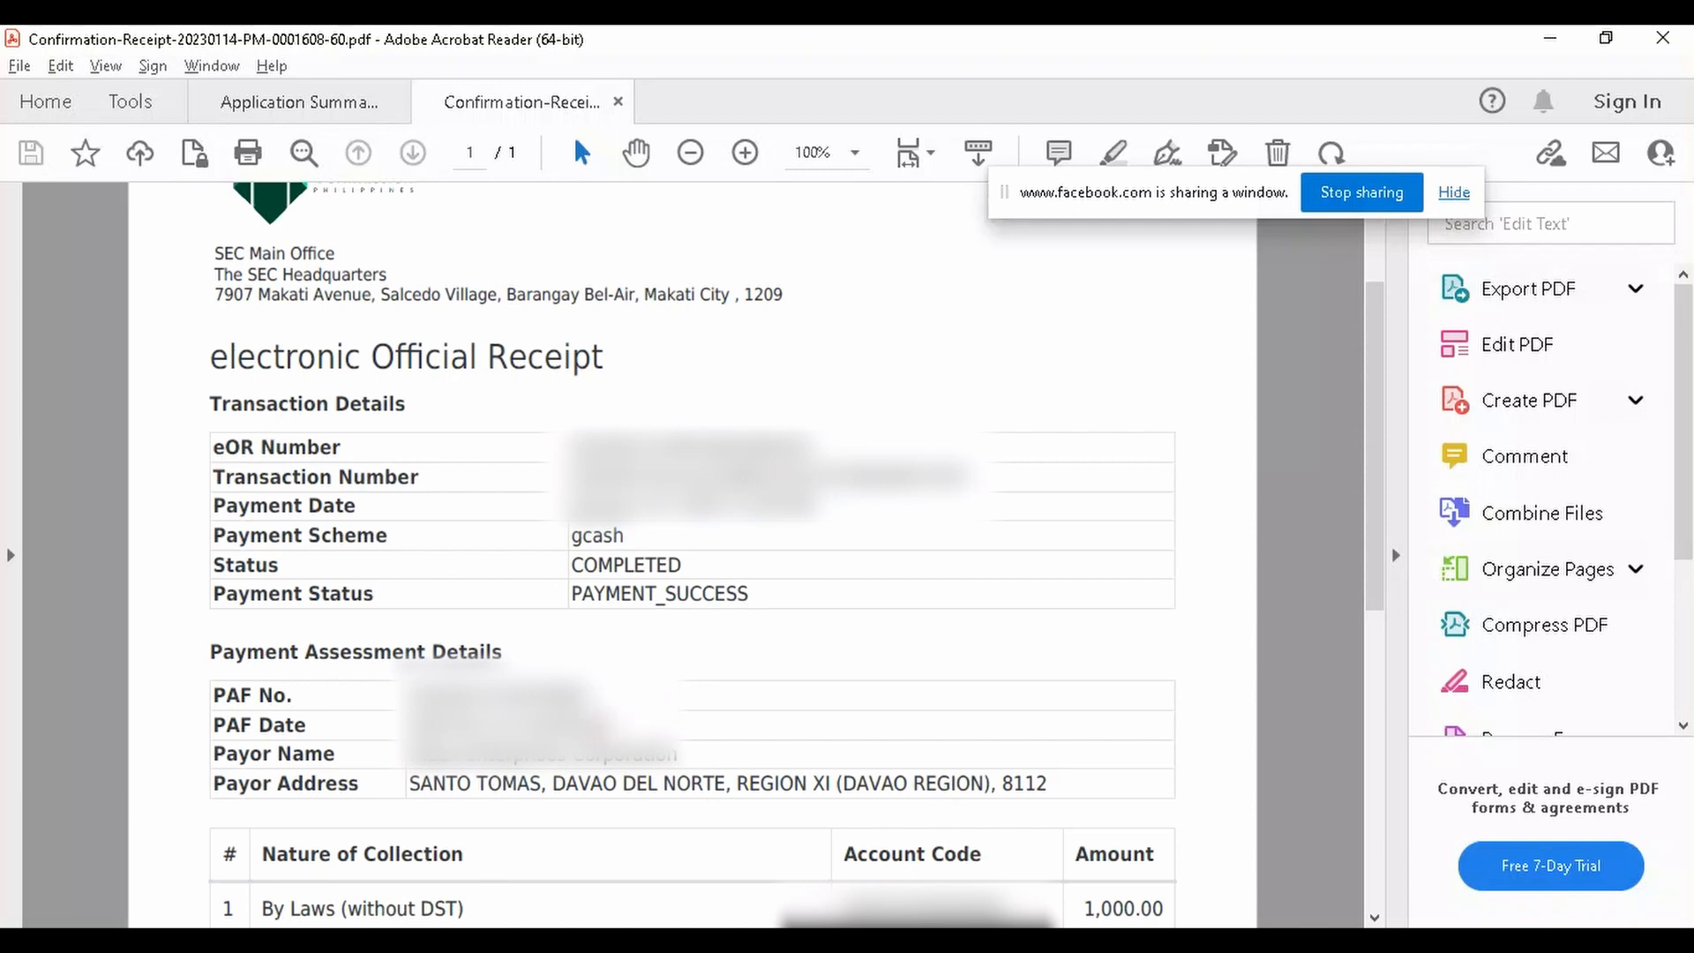
scroll(847, 749, "down", 1)
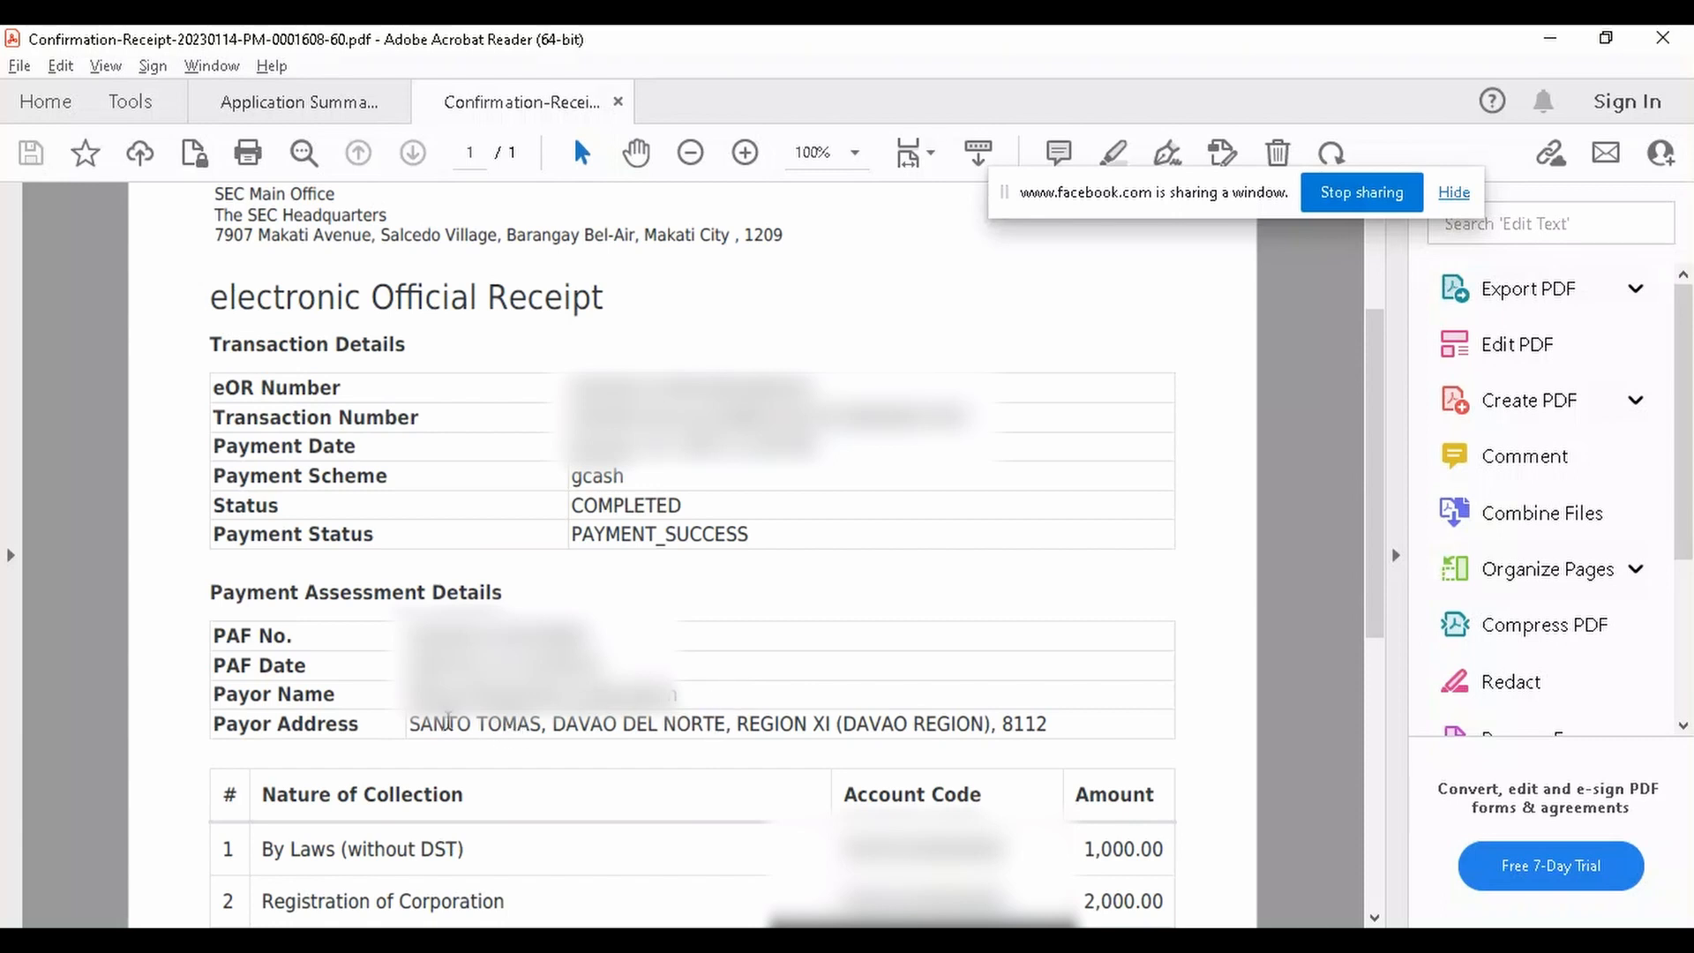
scroll(794, 752, "down", 2)
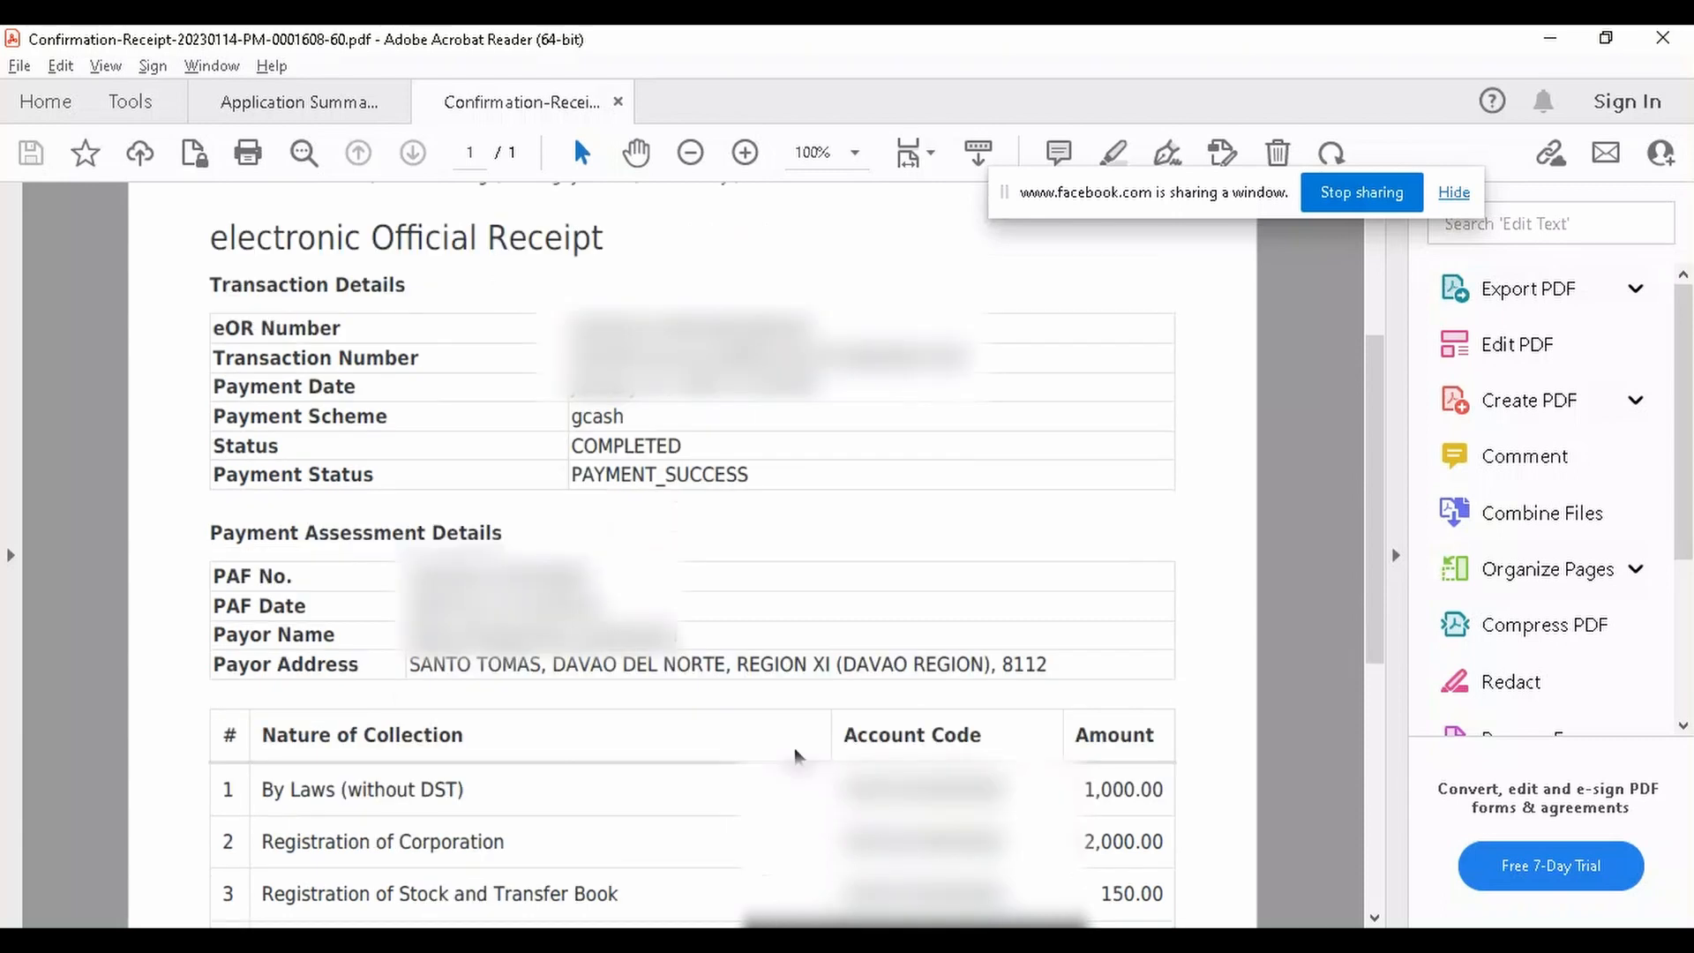
scroll(582, 675, "down", 8)
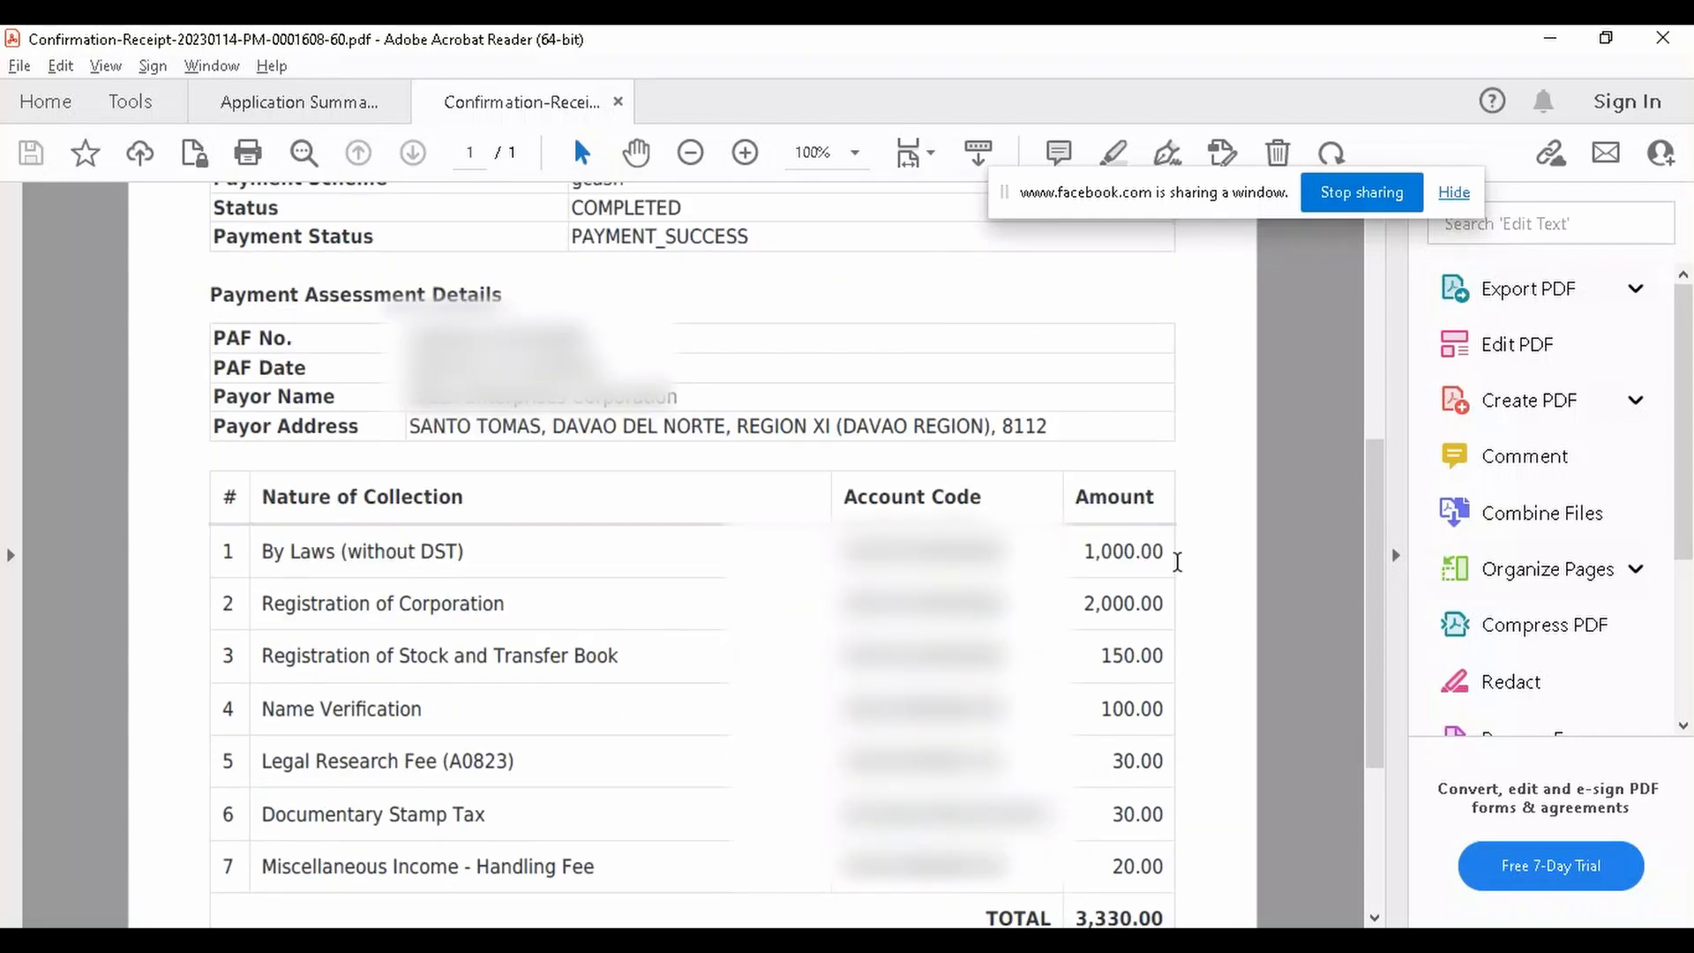
scroll(1113, 634, "down", 1)
scroll(991, 695, "up", 11)
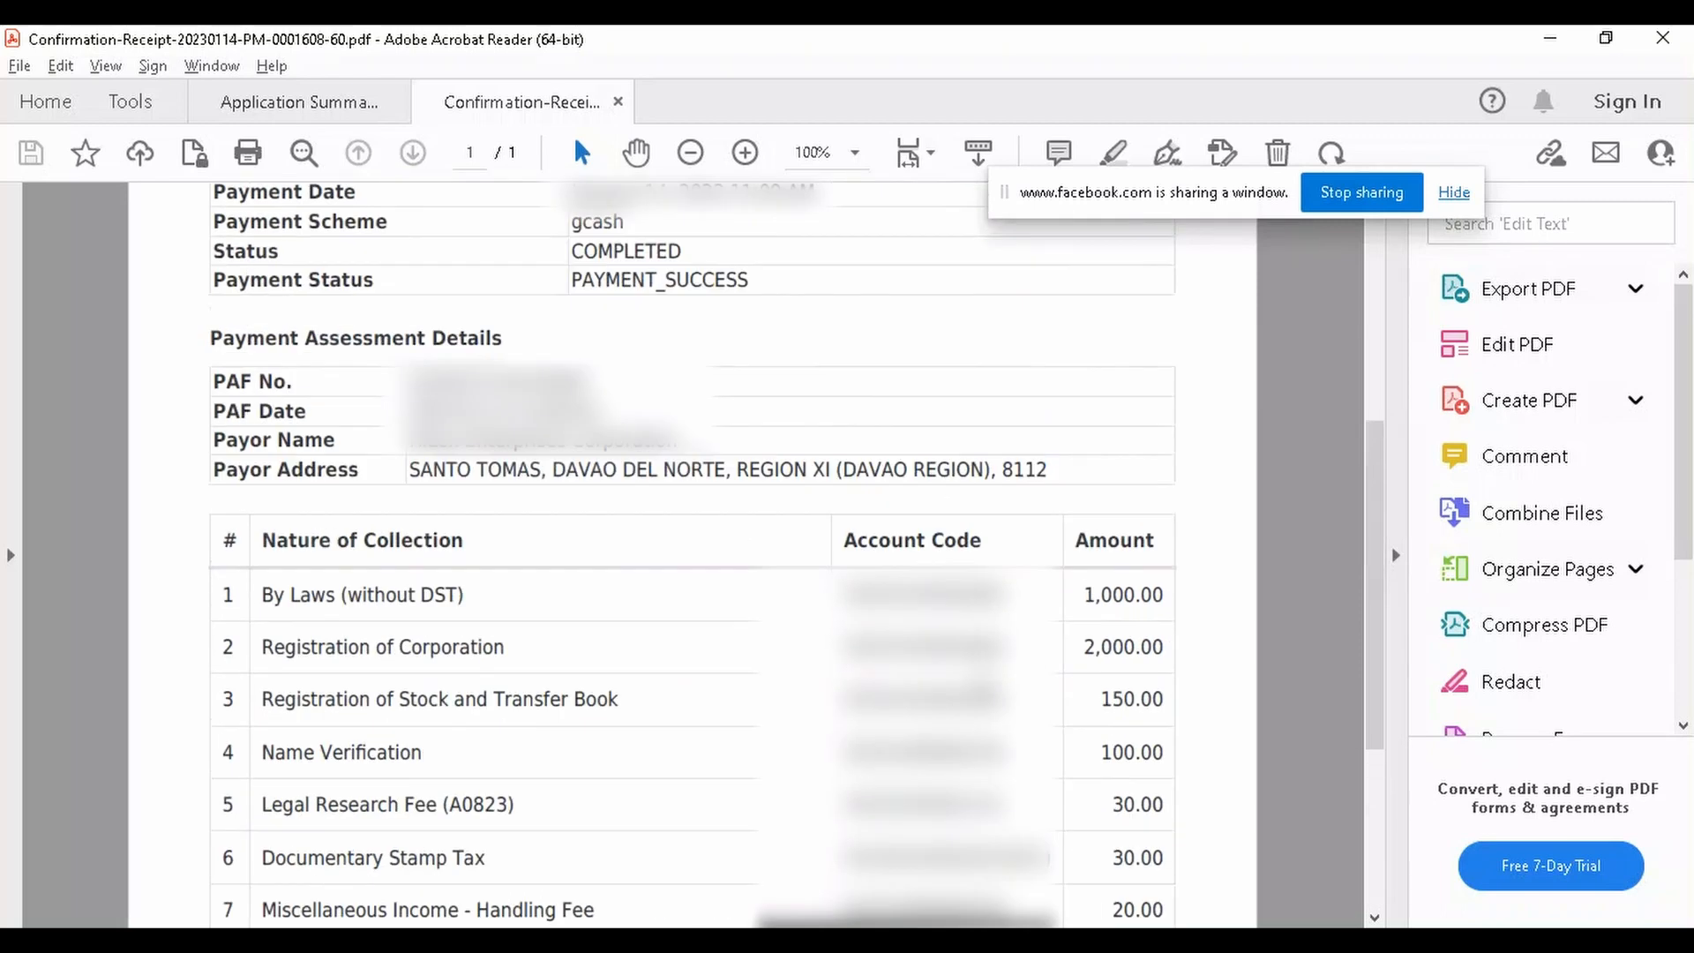
scroll(876, 414, "up", 1)
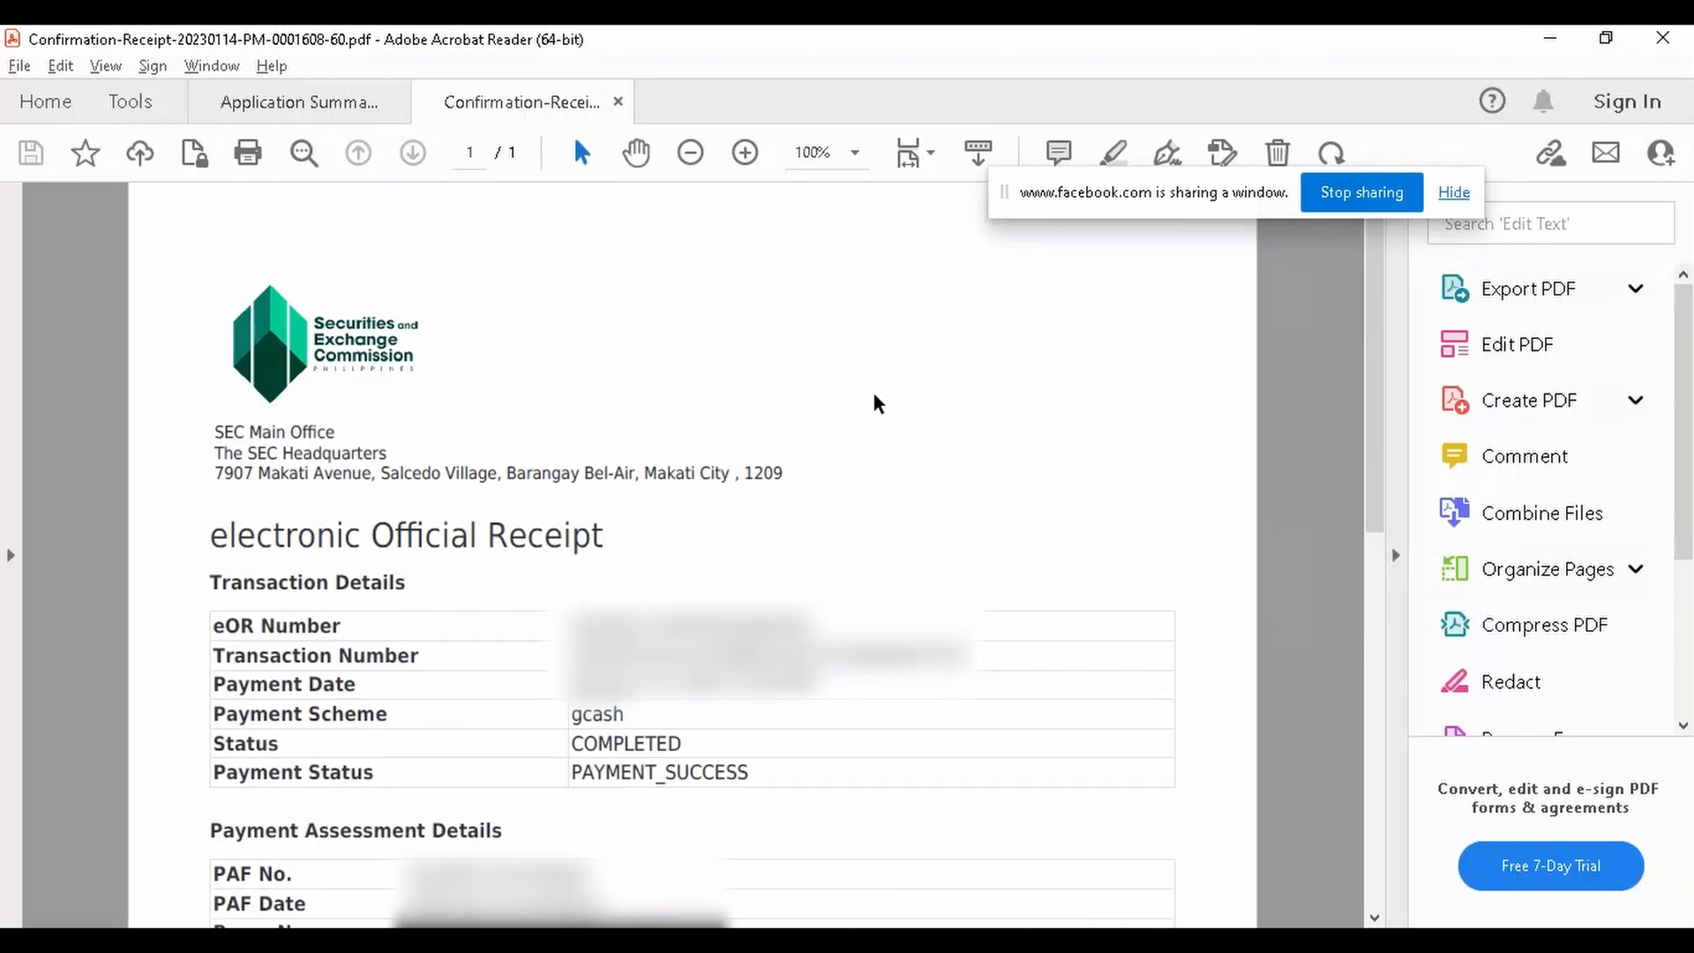
left_click(1552, 42)
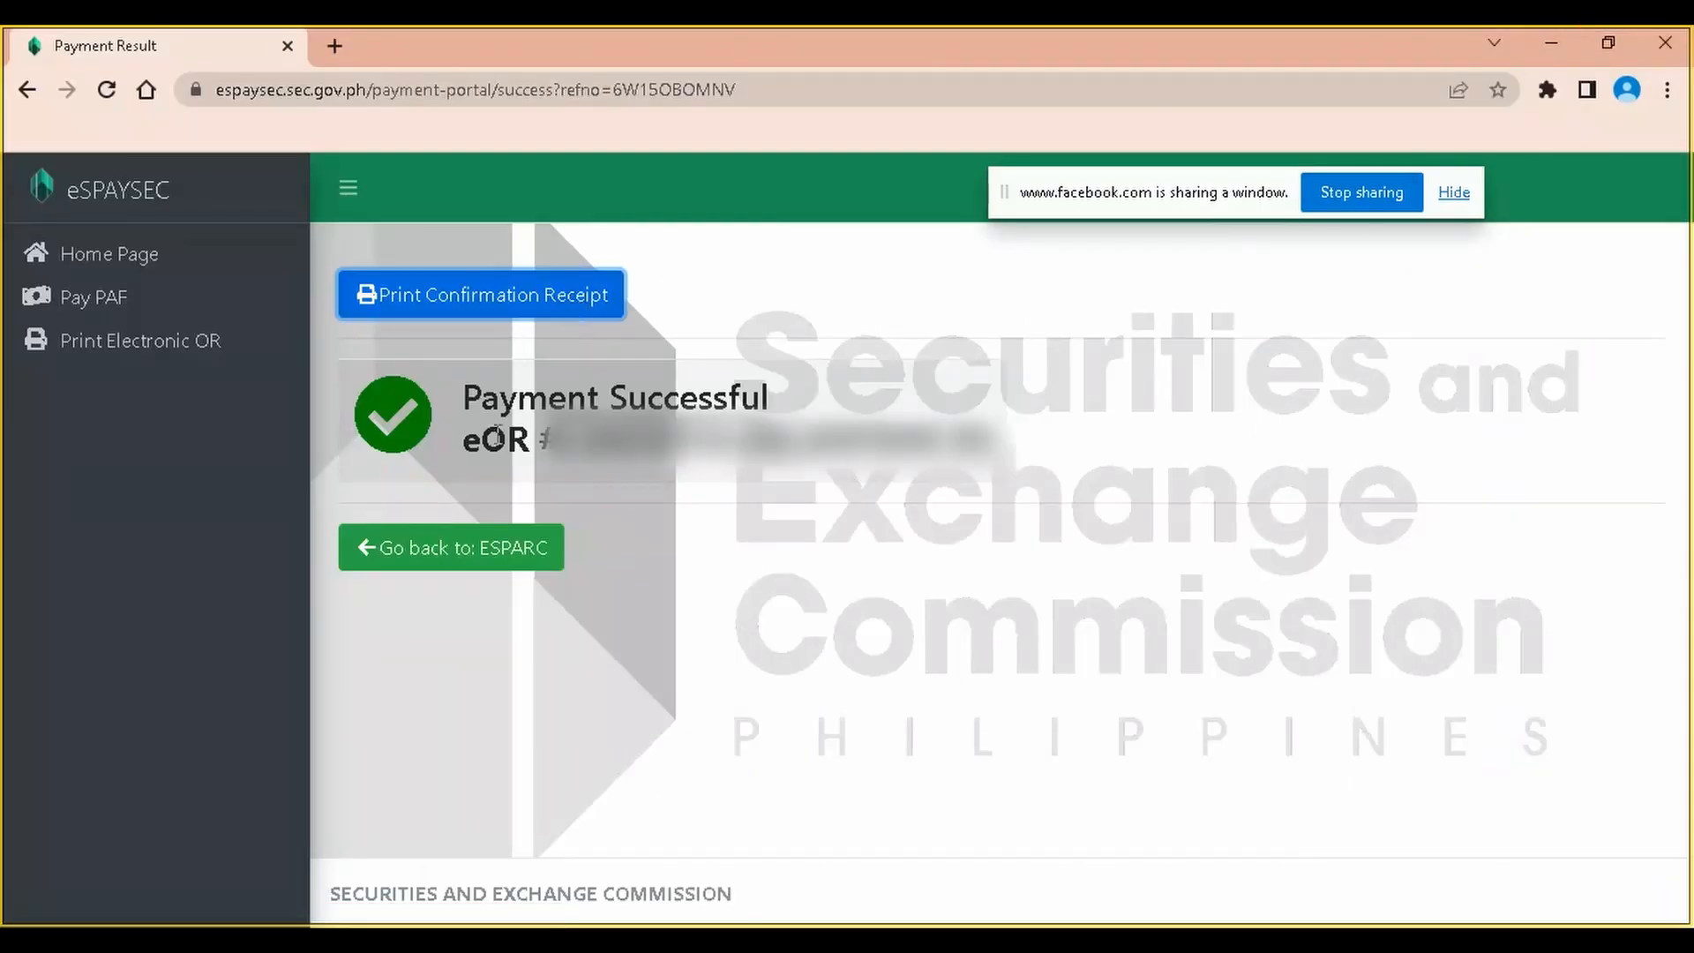
Search Print Electronic OR using the PAF No. copied from the receipt PDF
left_click(492, 440)
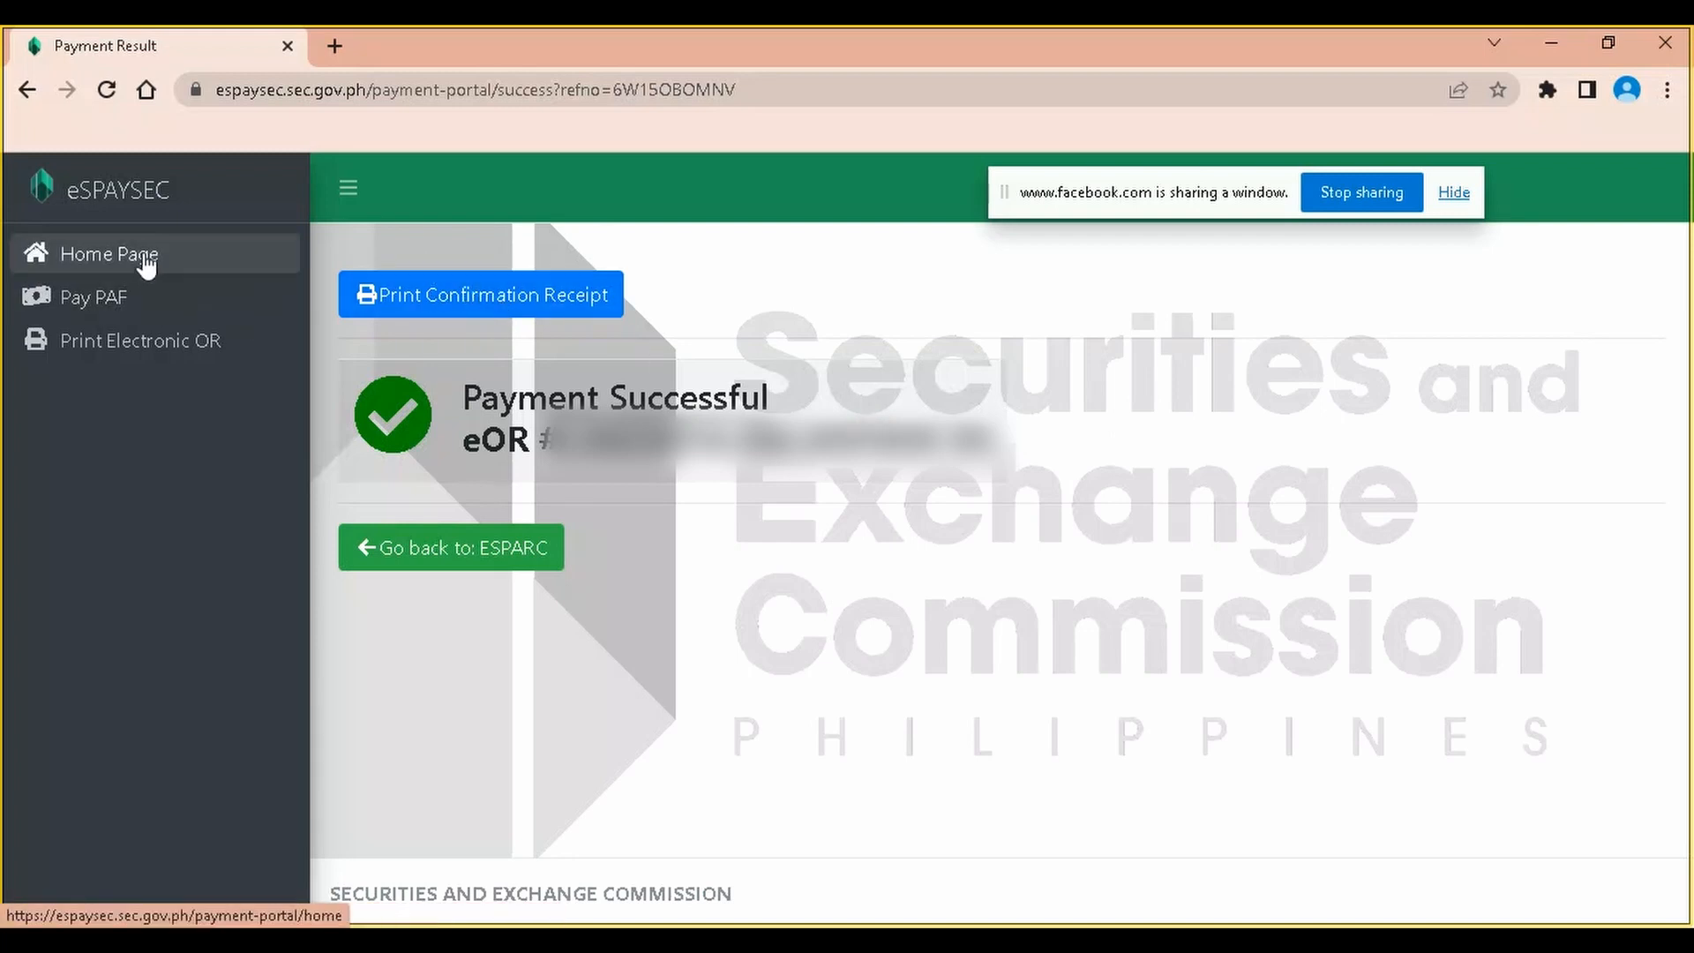
left_click_drag(569, 439, 1015, 450)
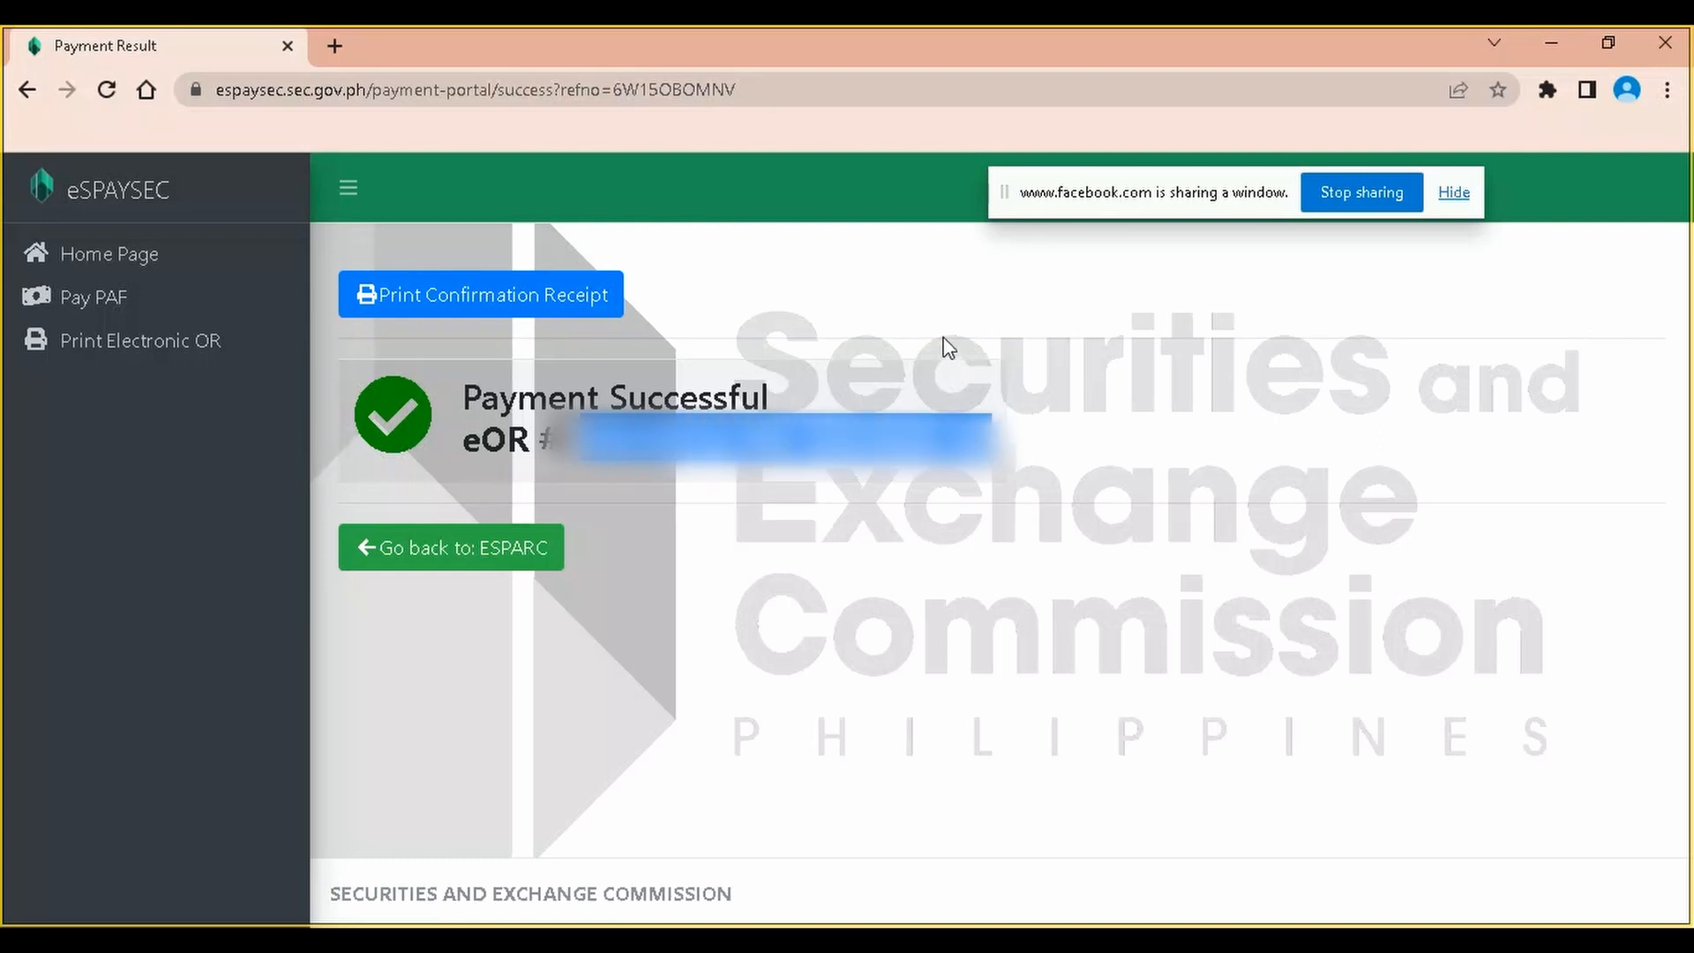
left_click(168, 346)
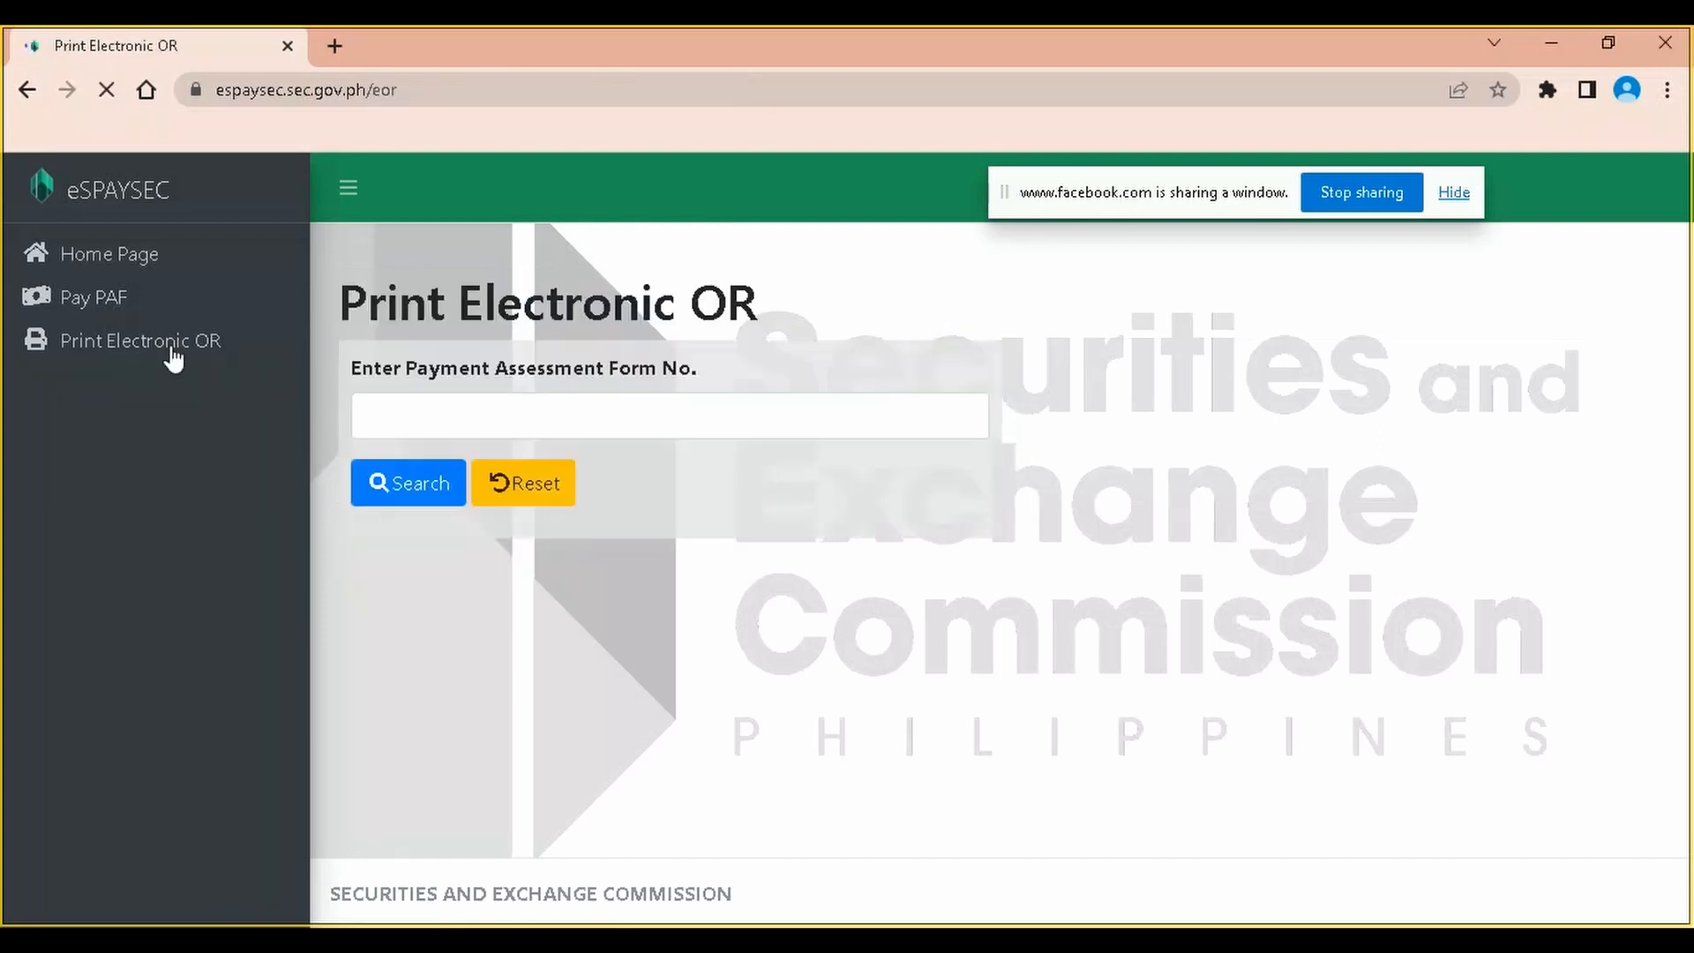
left_click(455, 415)
key("alt+Tab")
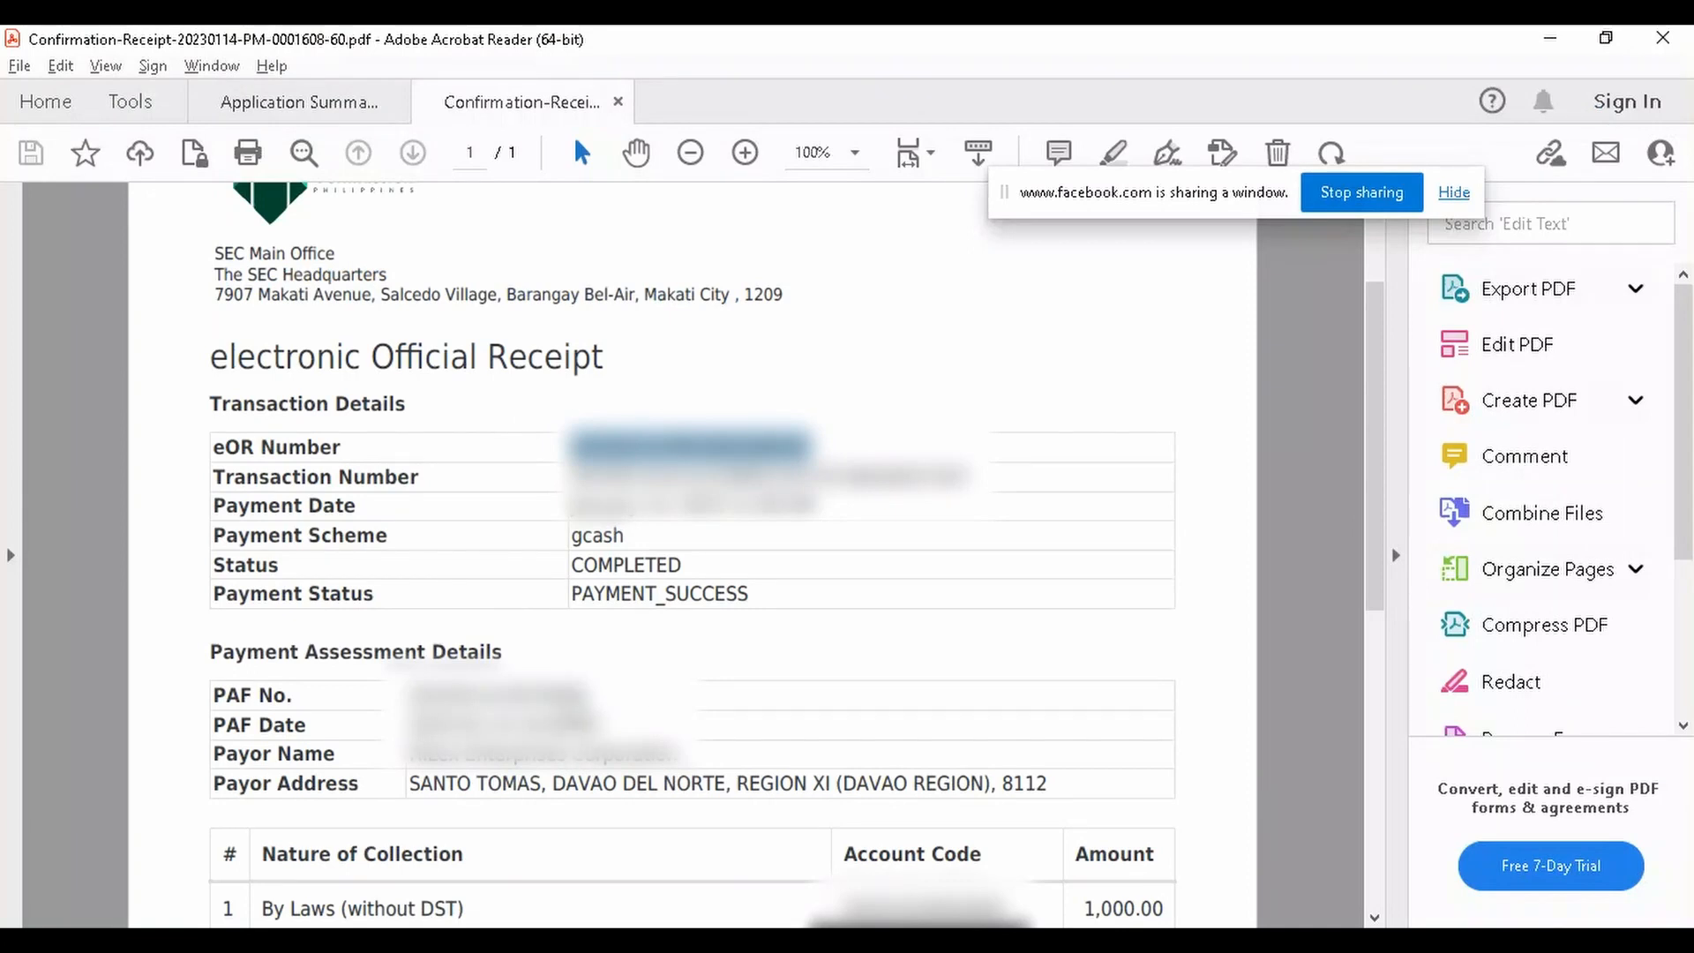
left_click_drag(587, 696, 408, 696)
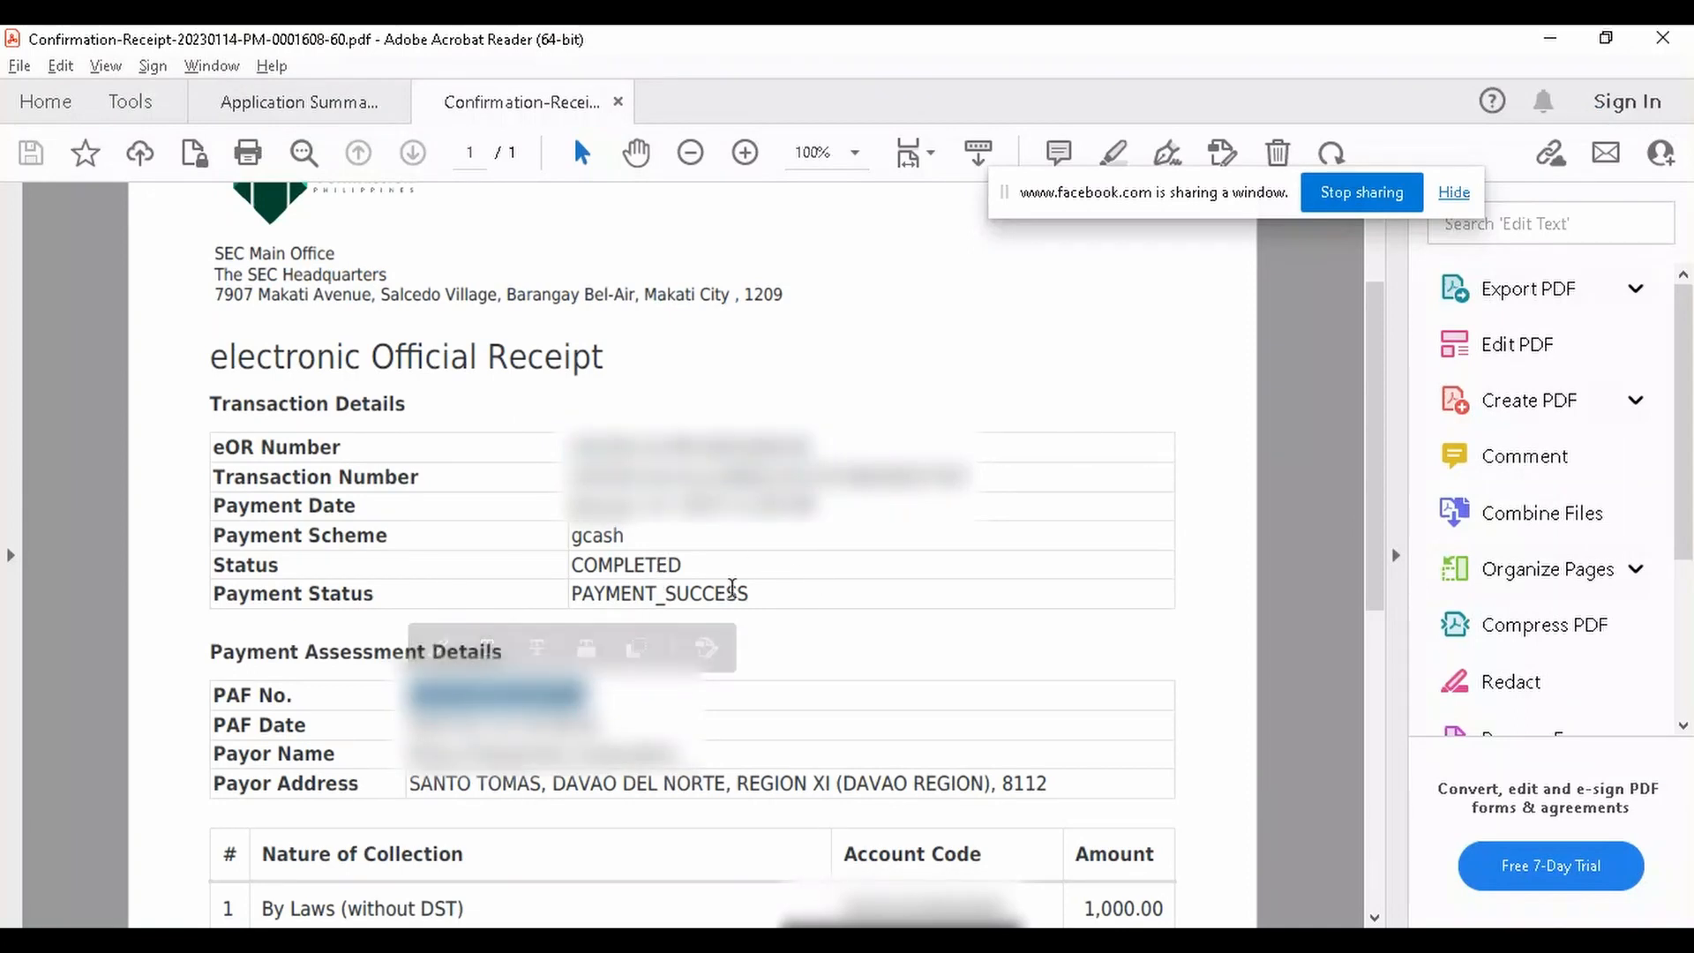
key("alt+Tab")
left_click(508, 492)
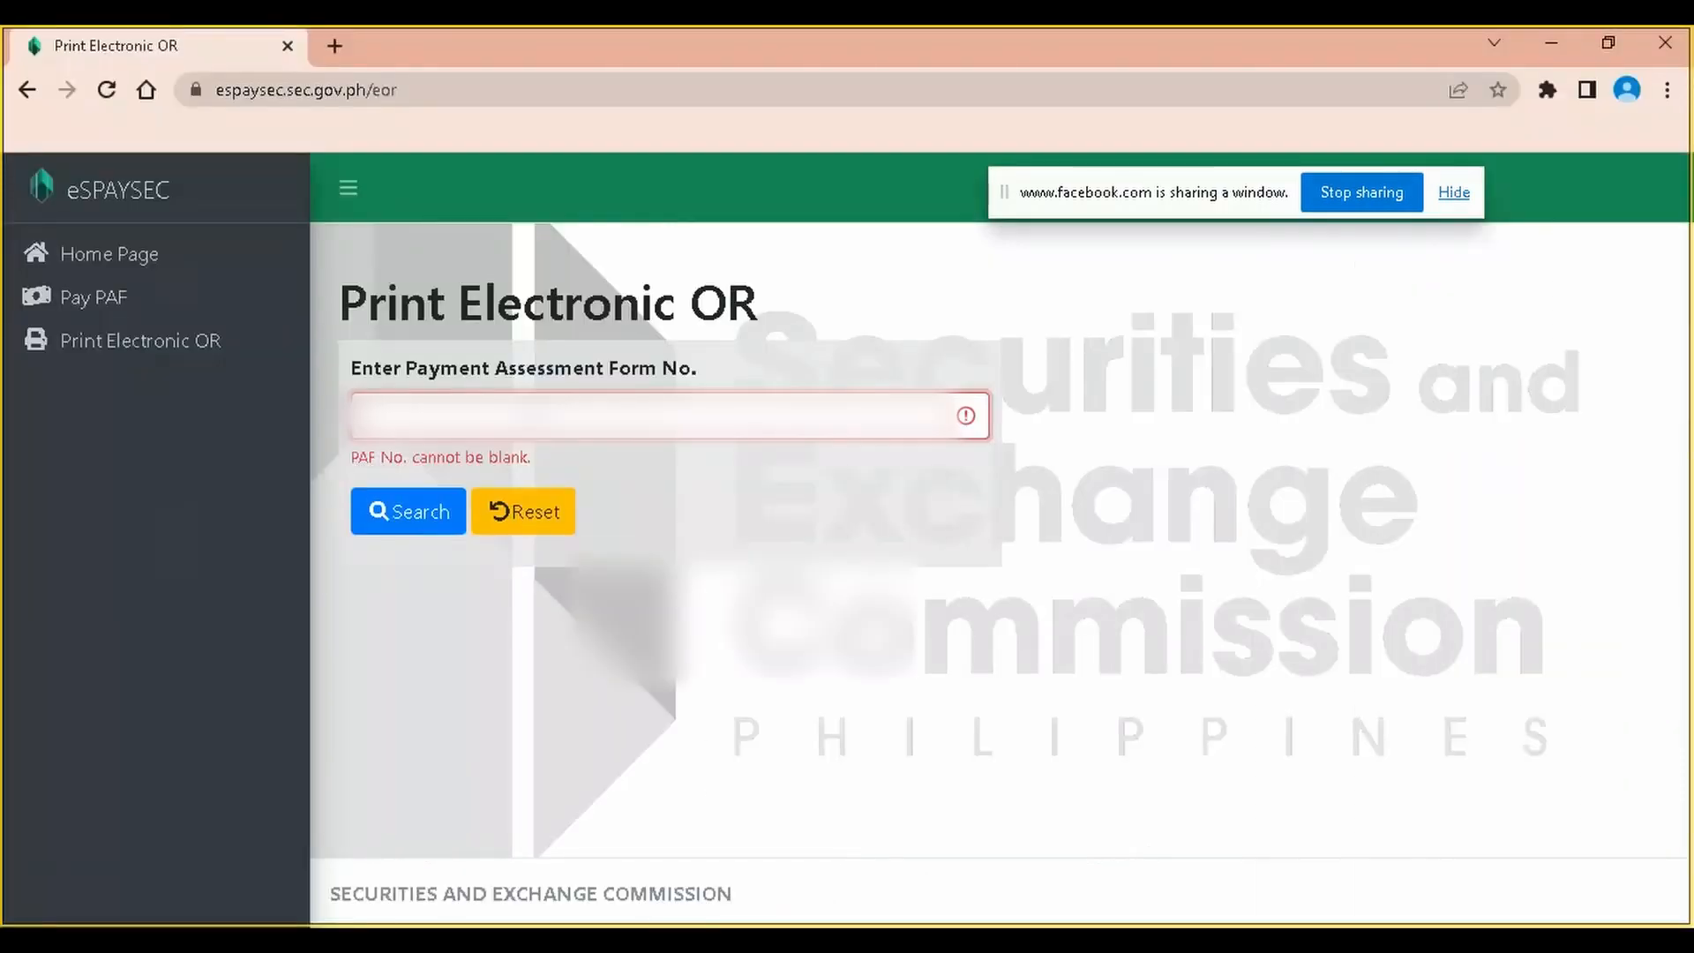
key("ctrl+v")
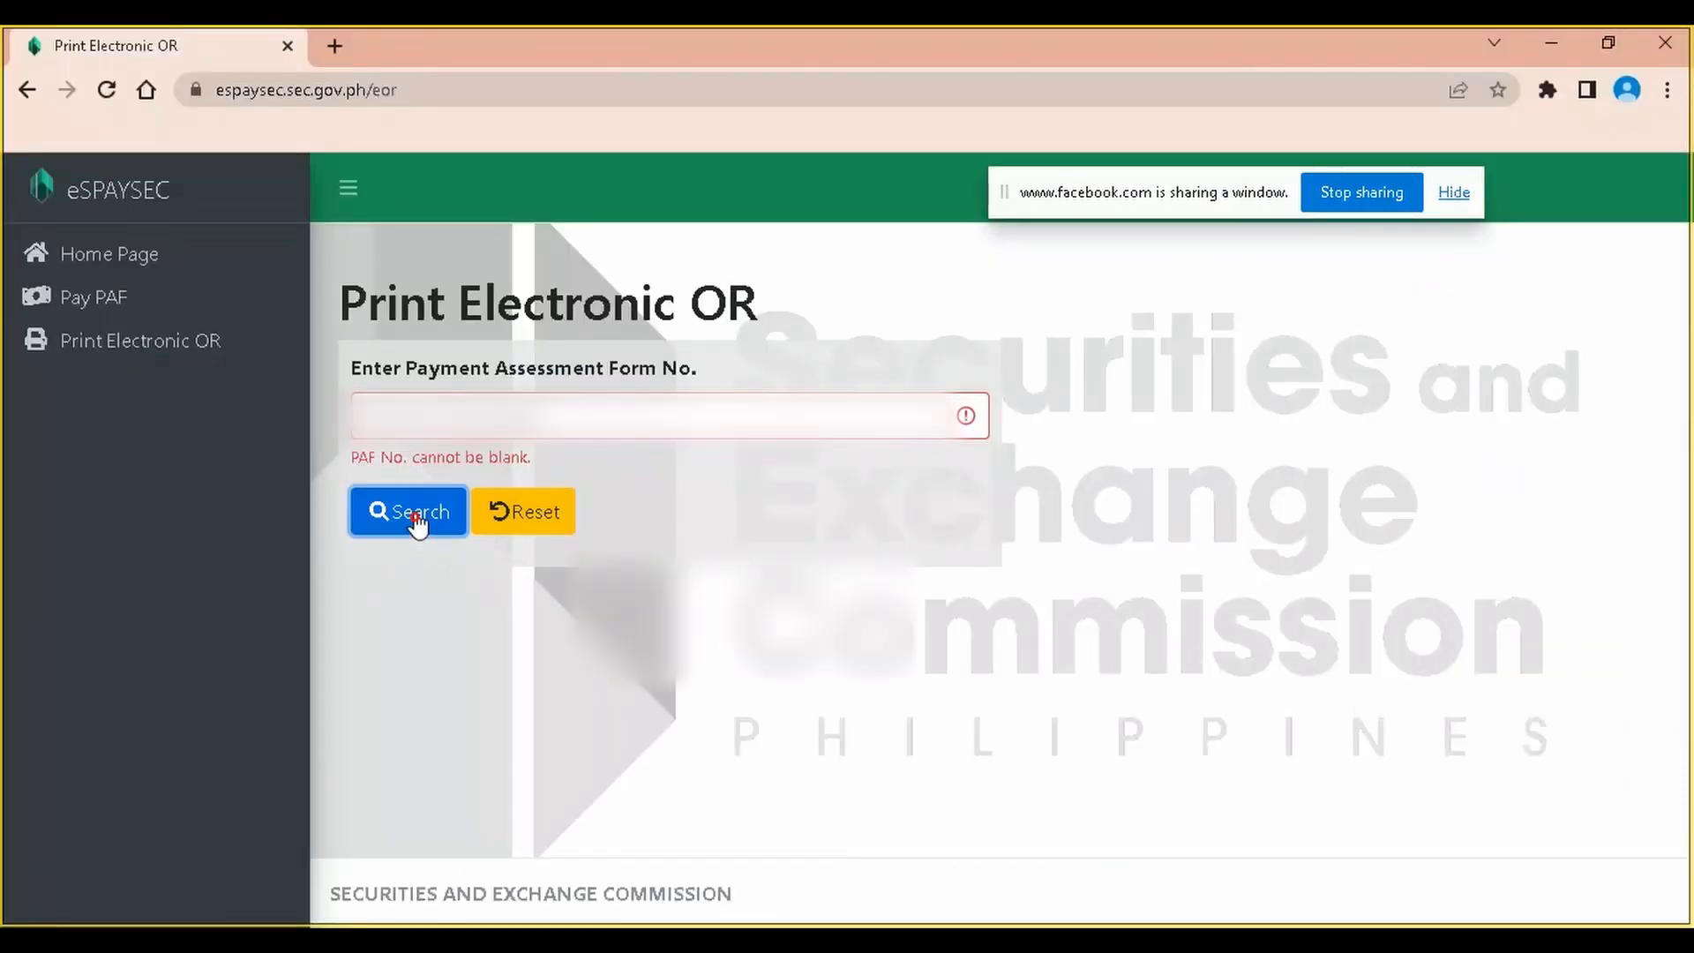
left_click(415, 517)
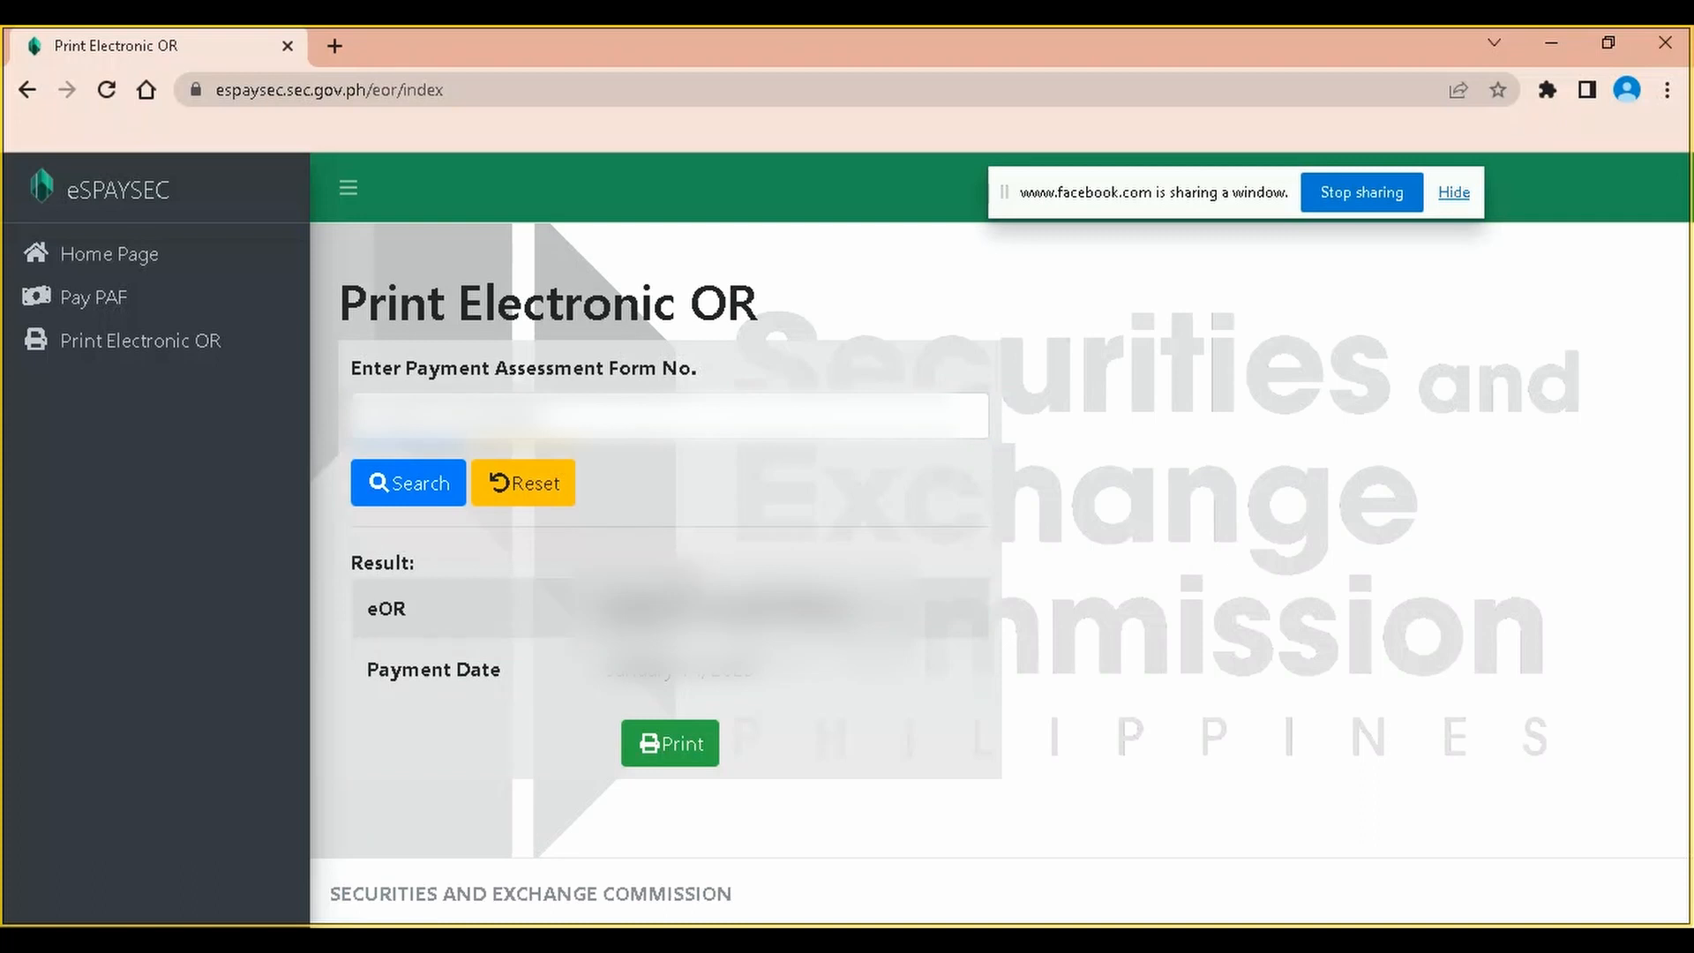
Download the electronic OR PDF to the Hilex folder and show it in its folder
left_click(677, 743)
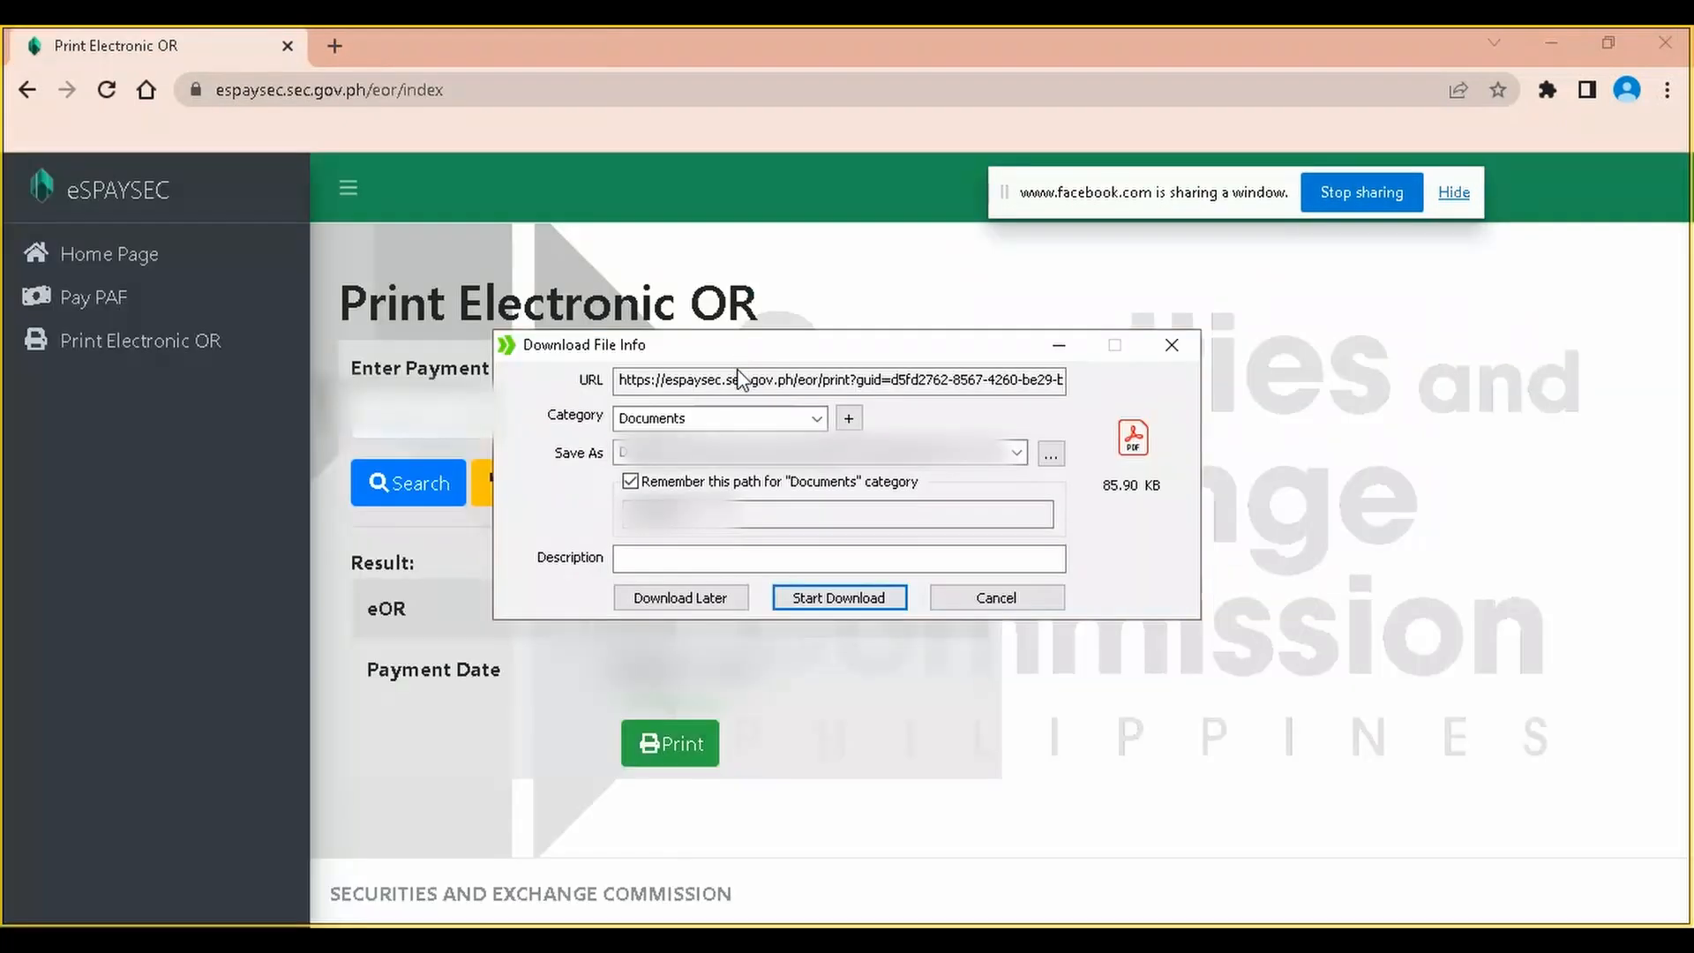
left_click(1049, 456)
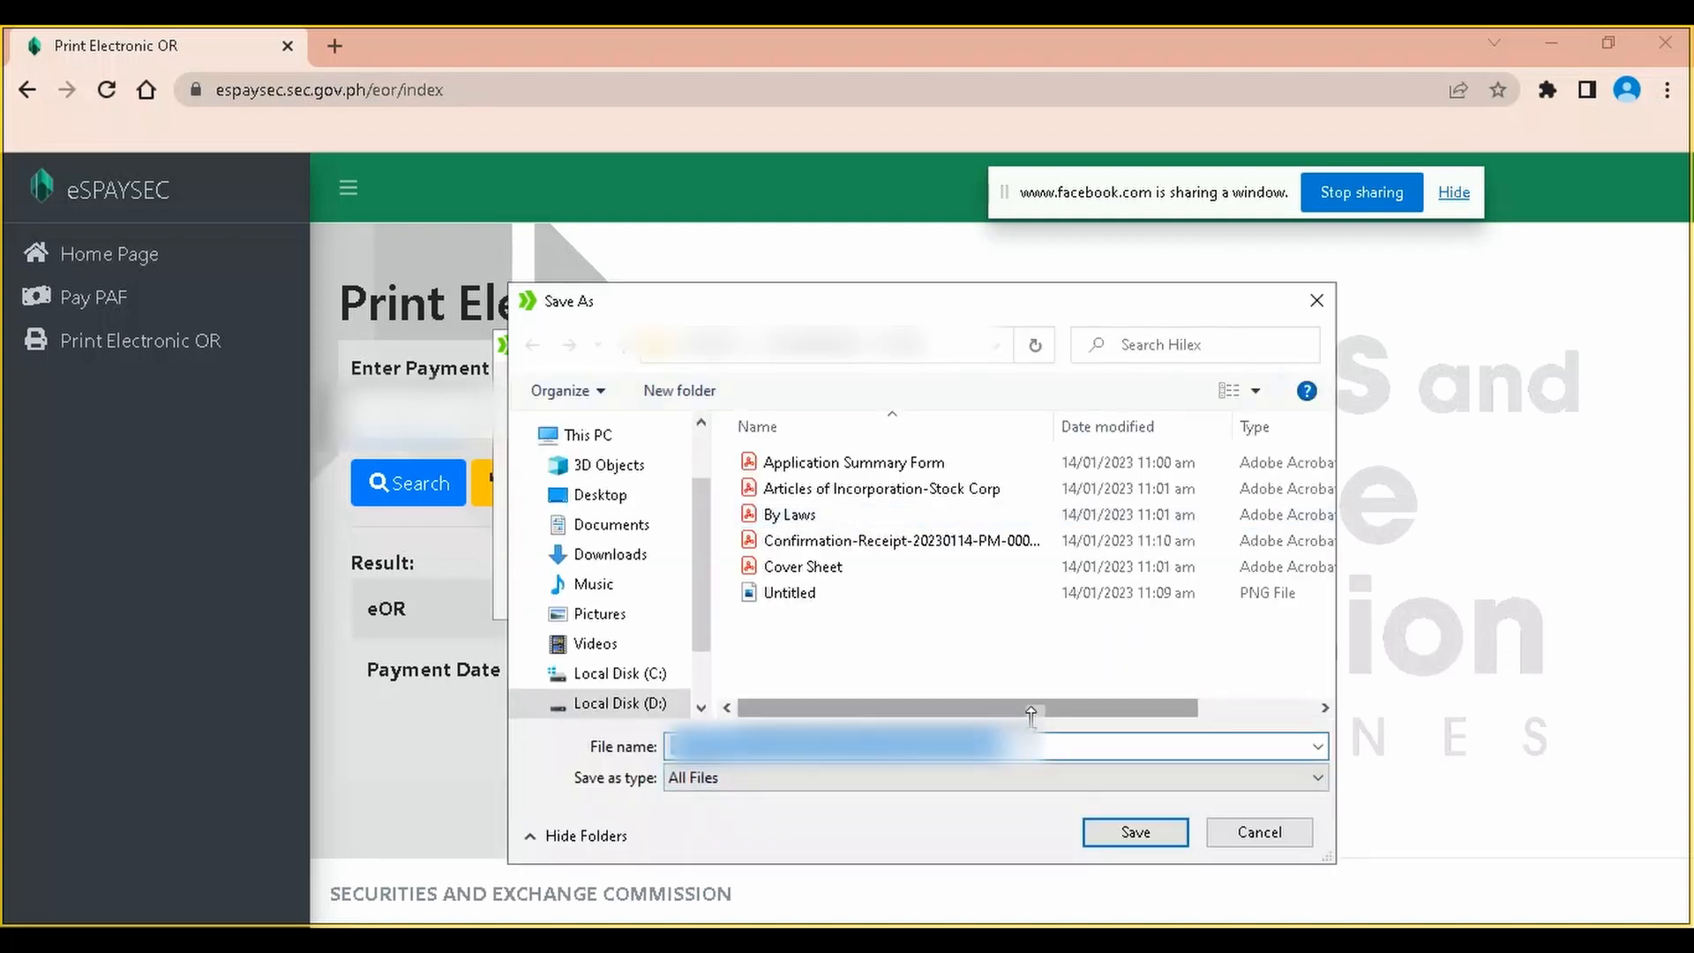
left_click(1039, 748)
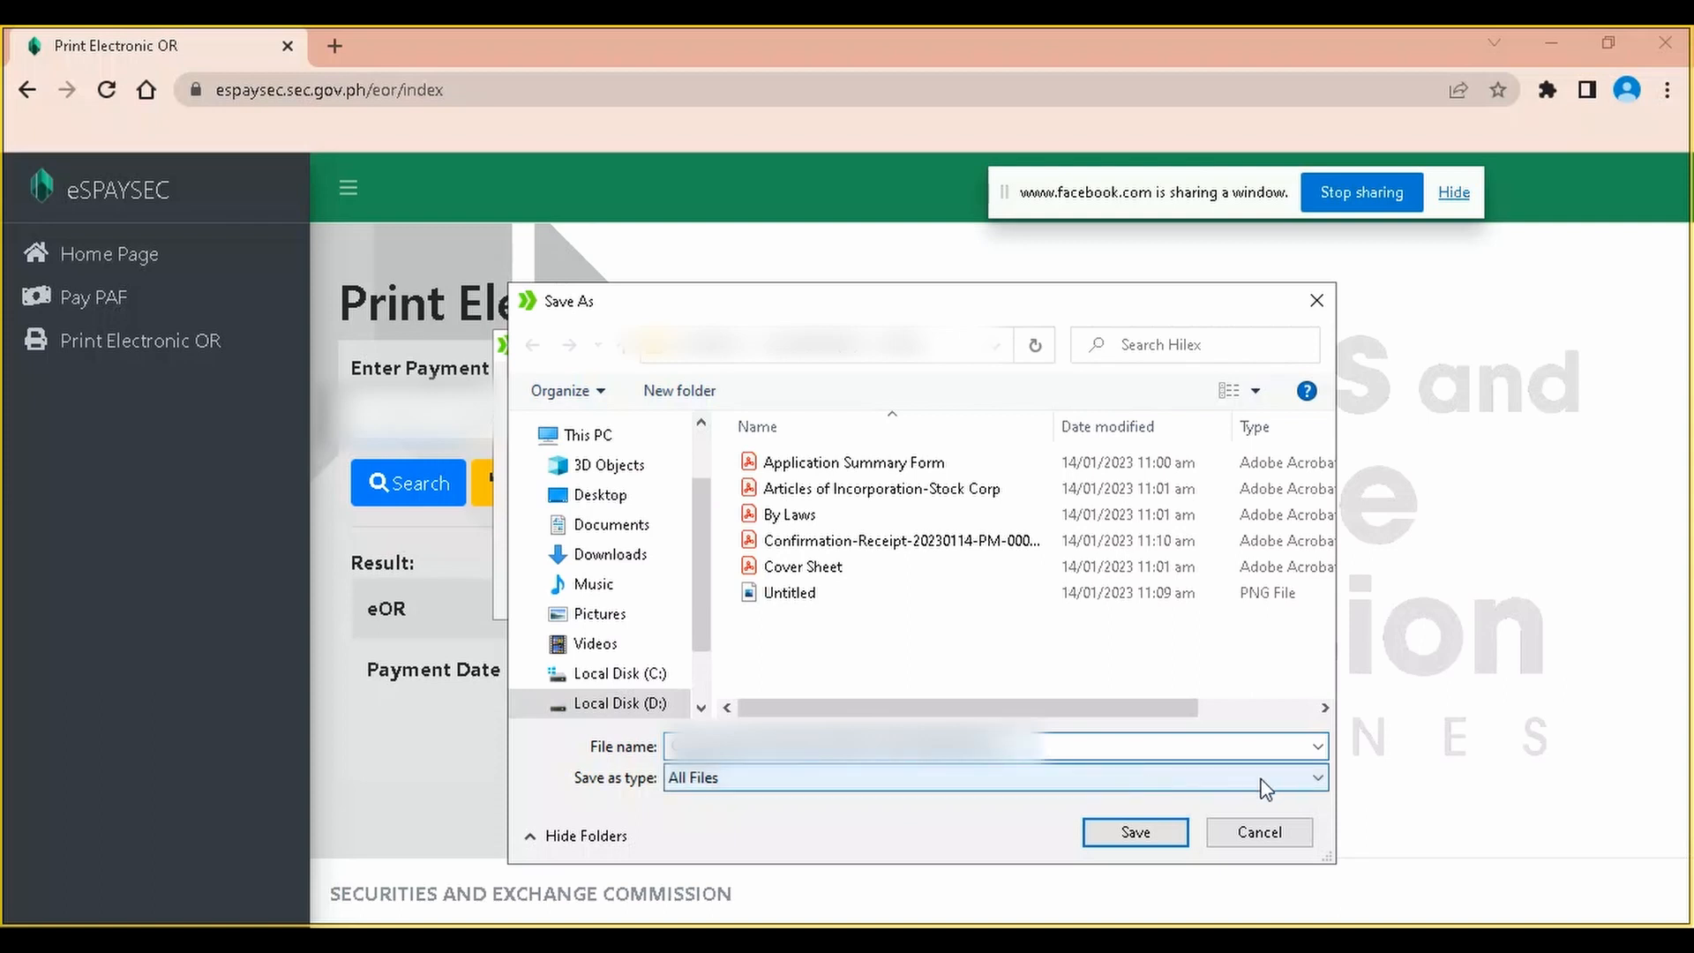
left_click(1169, 833)
left_click(836, 603)
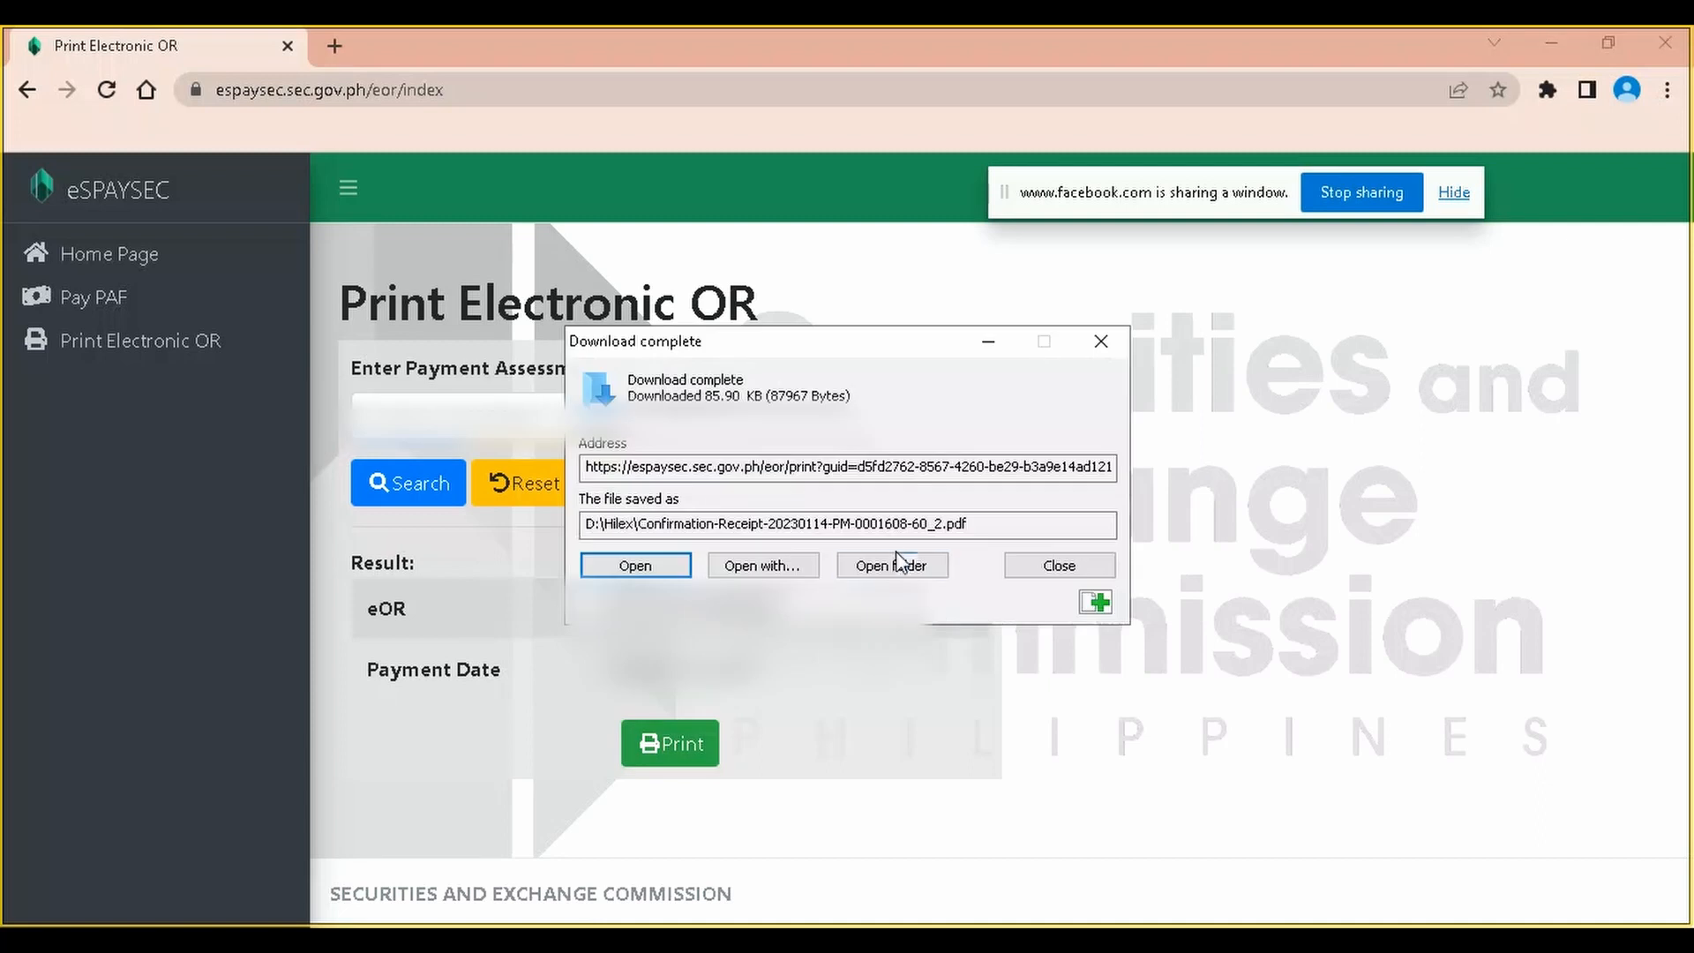
left_click(900, 562)
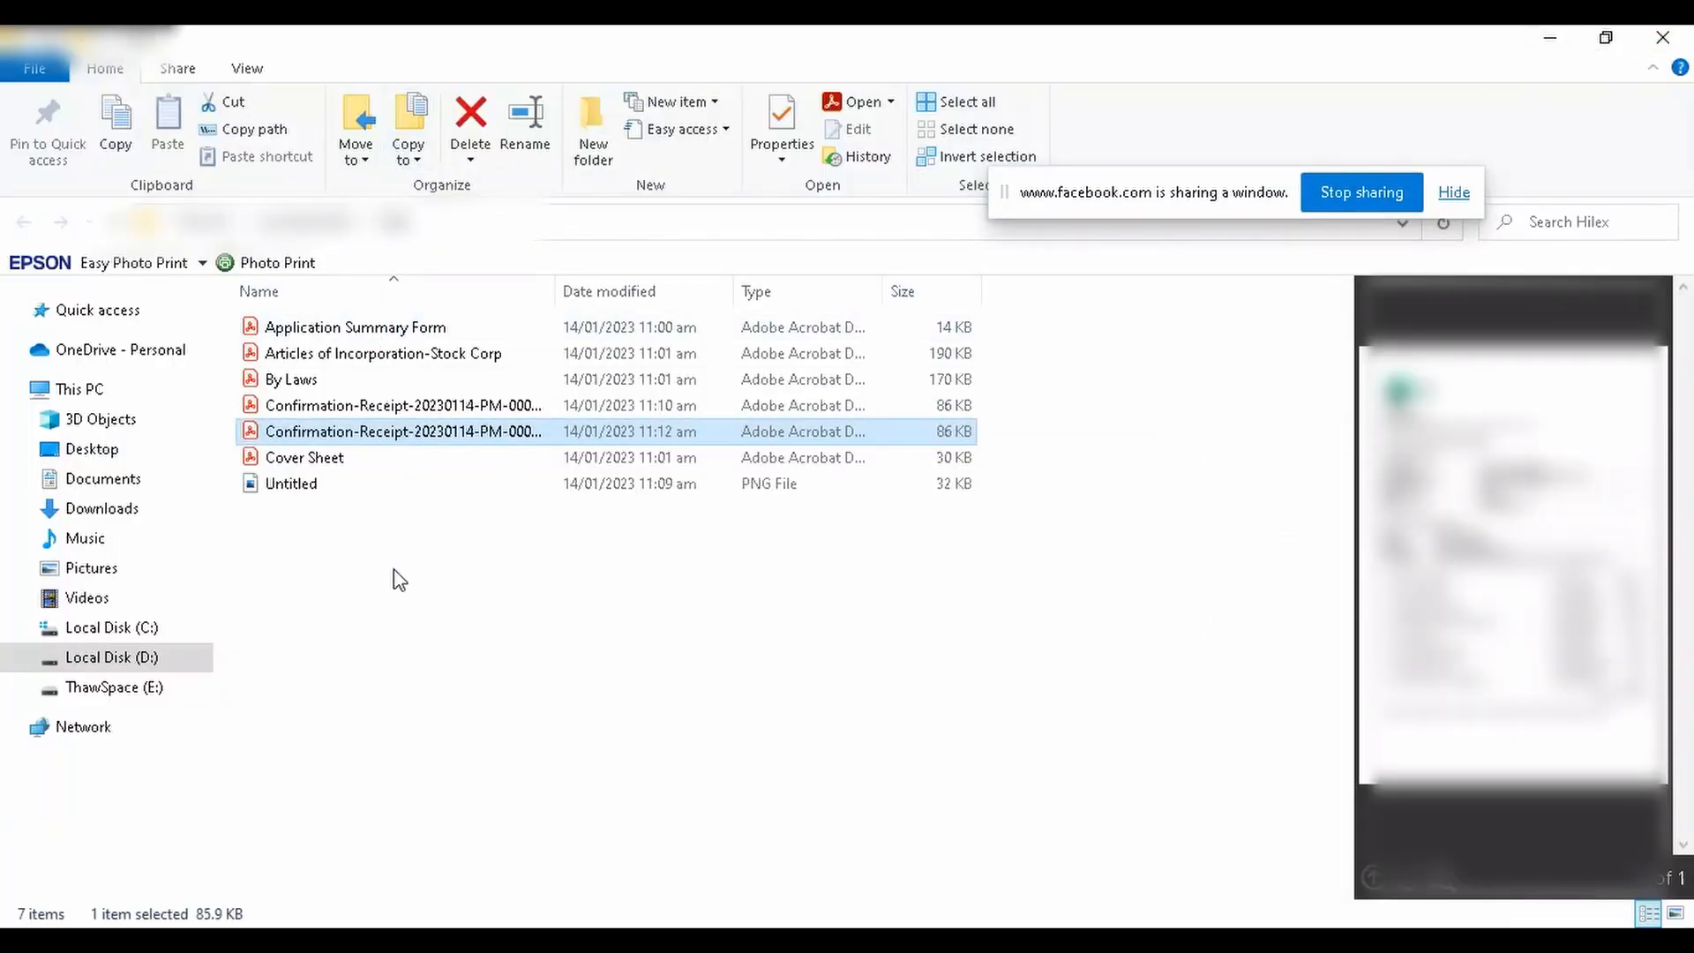
Review the Articles of Incorporation-Stock Corp PDF, close it unsaved, and return to Chrome
left_click(310, 333)
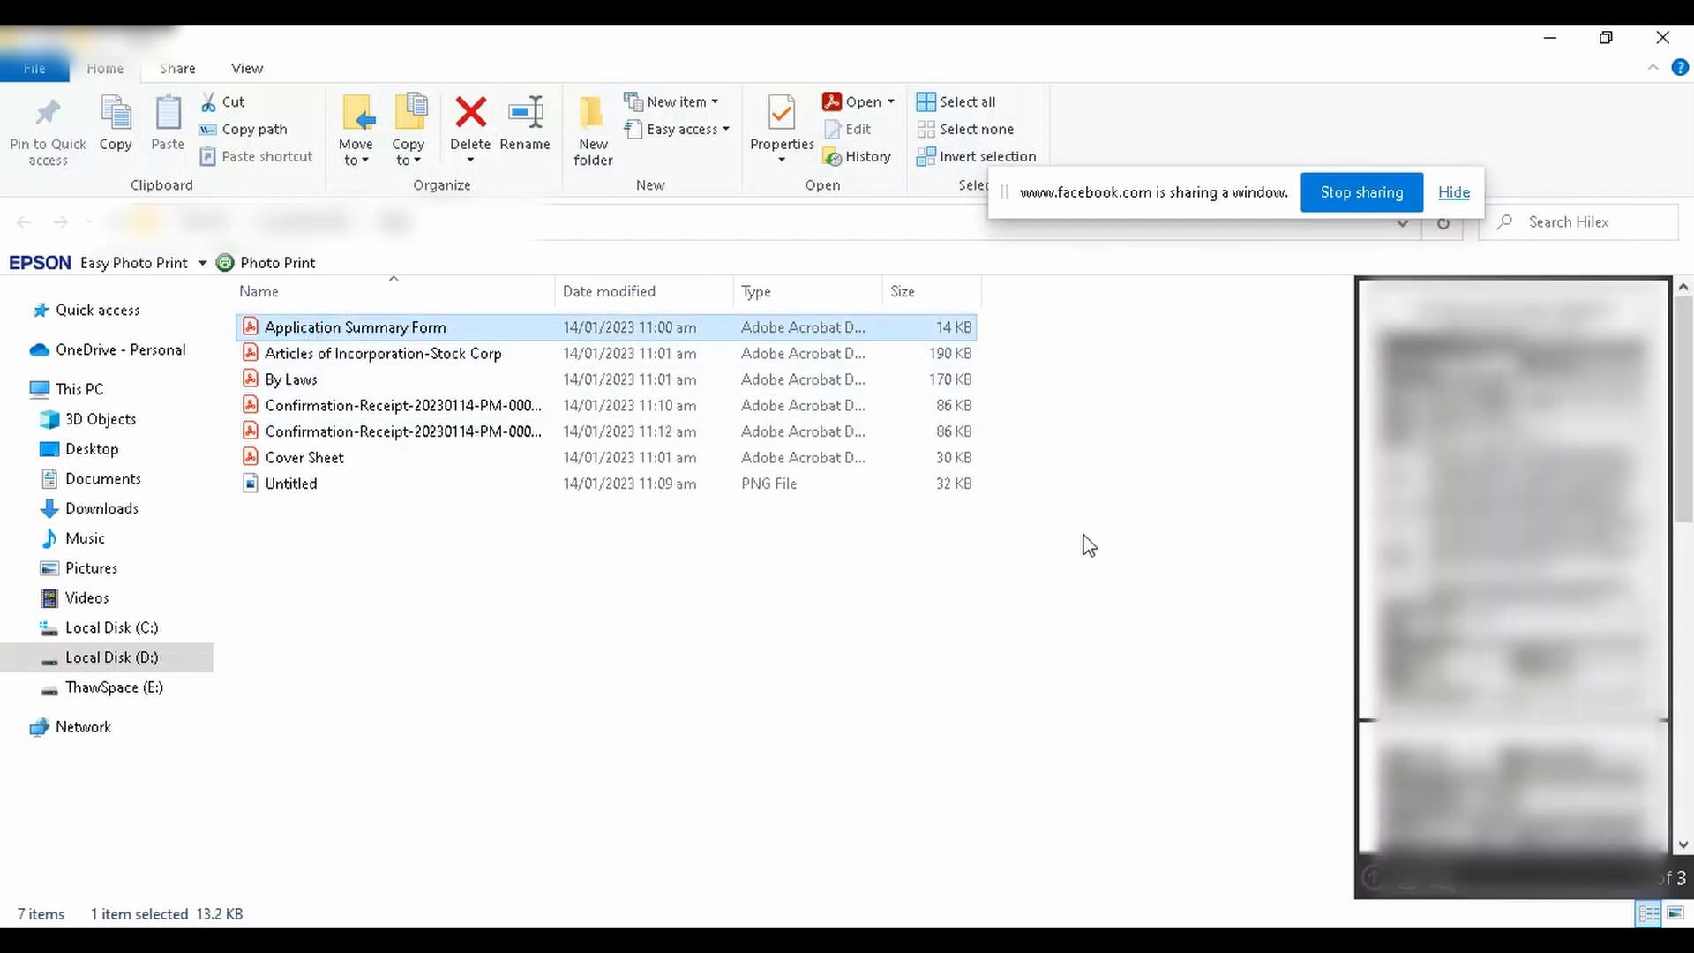
left_click(369, 358)
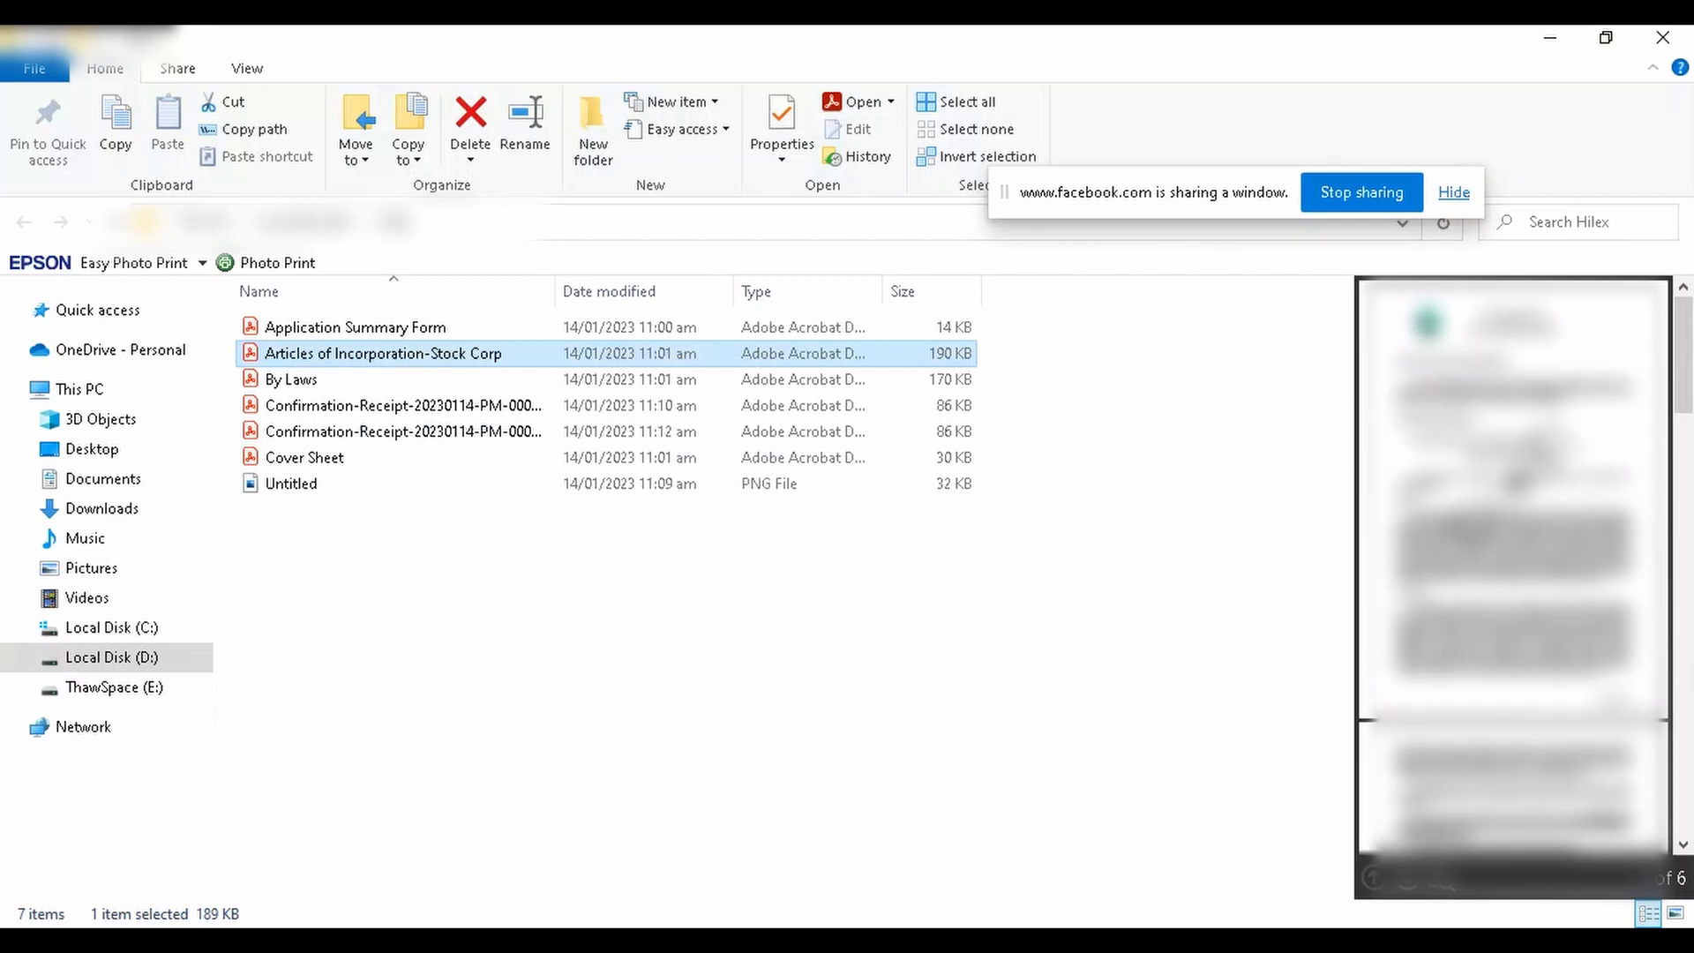
left_click(379, 356)
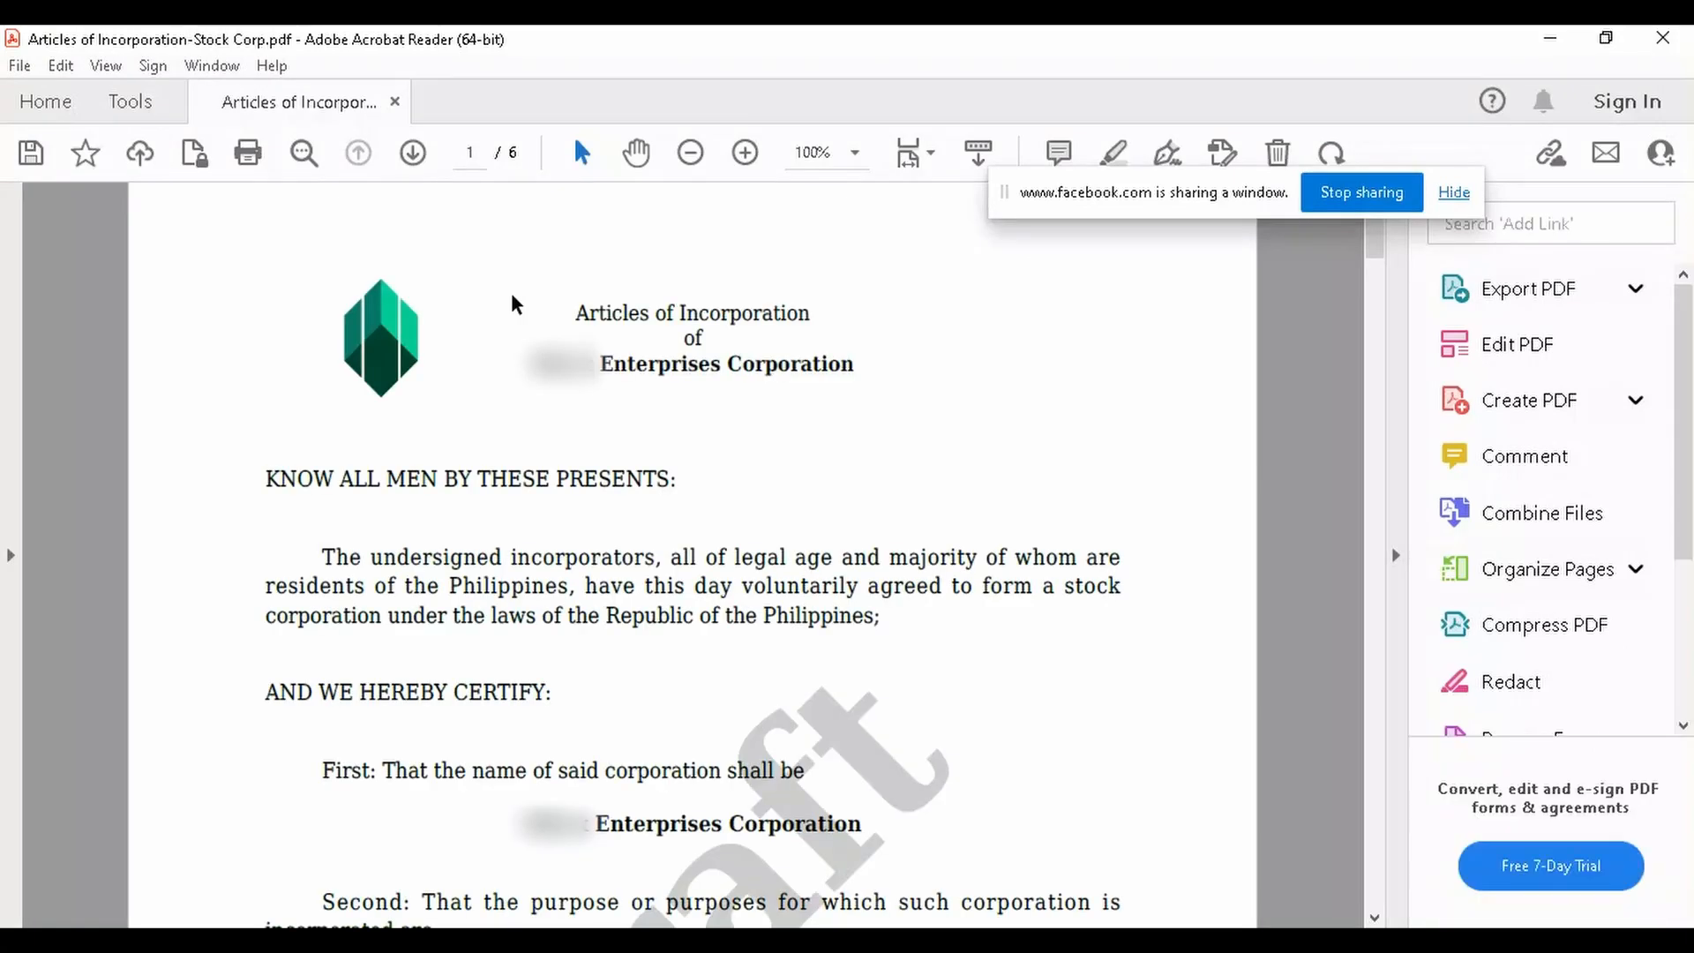
scroll(1103, 515, "down", 5)
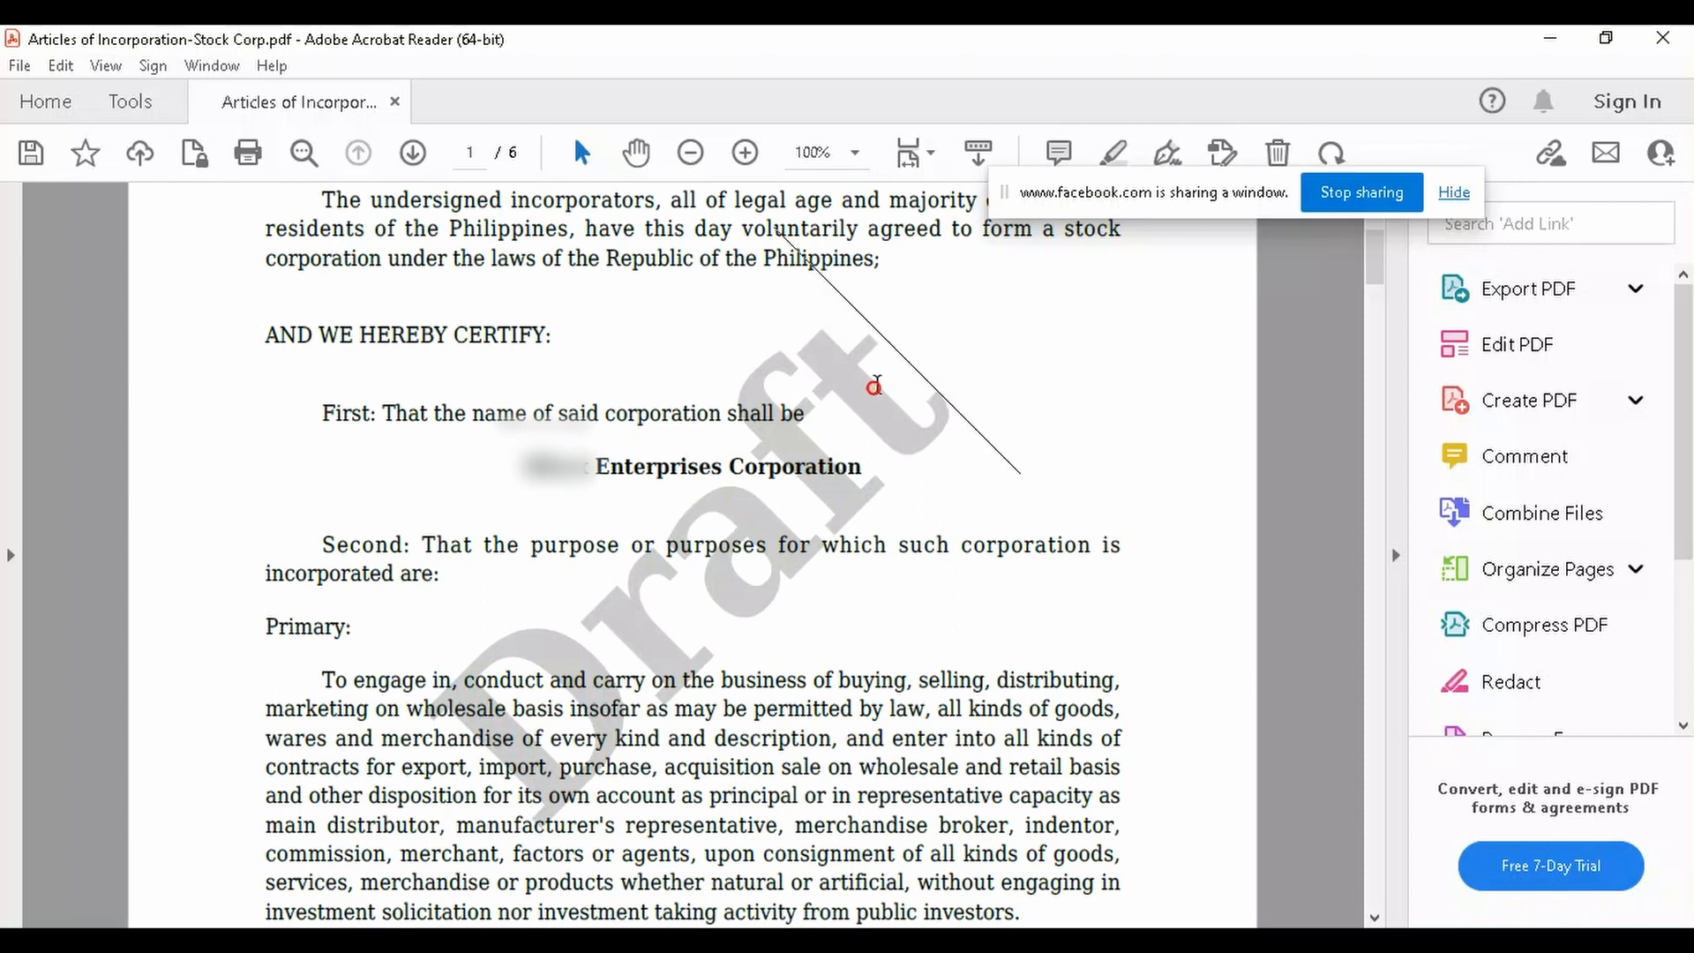
left_click(1662, 38)
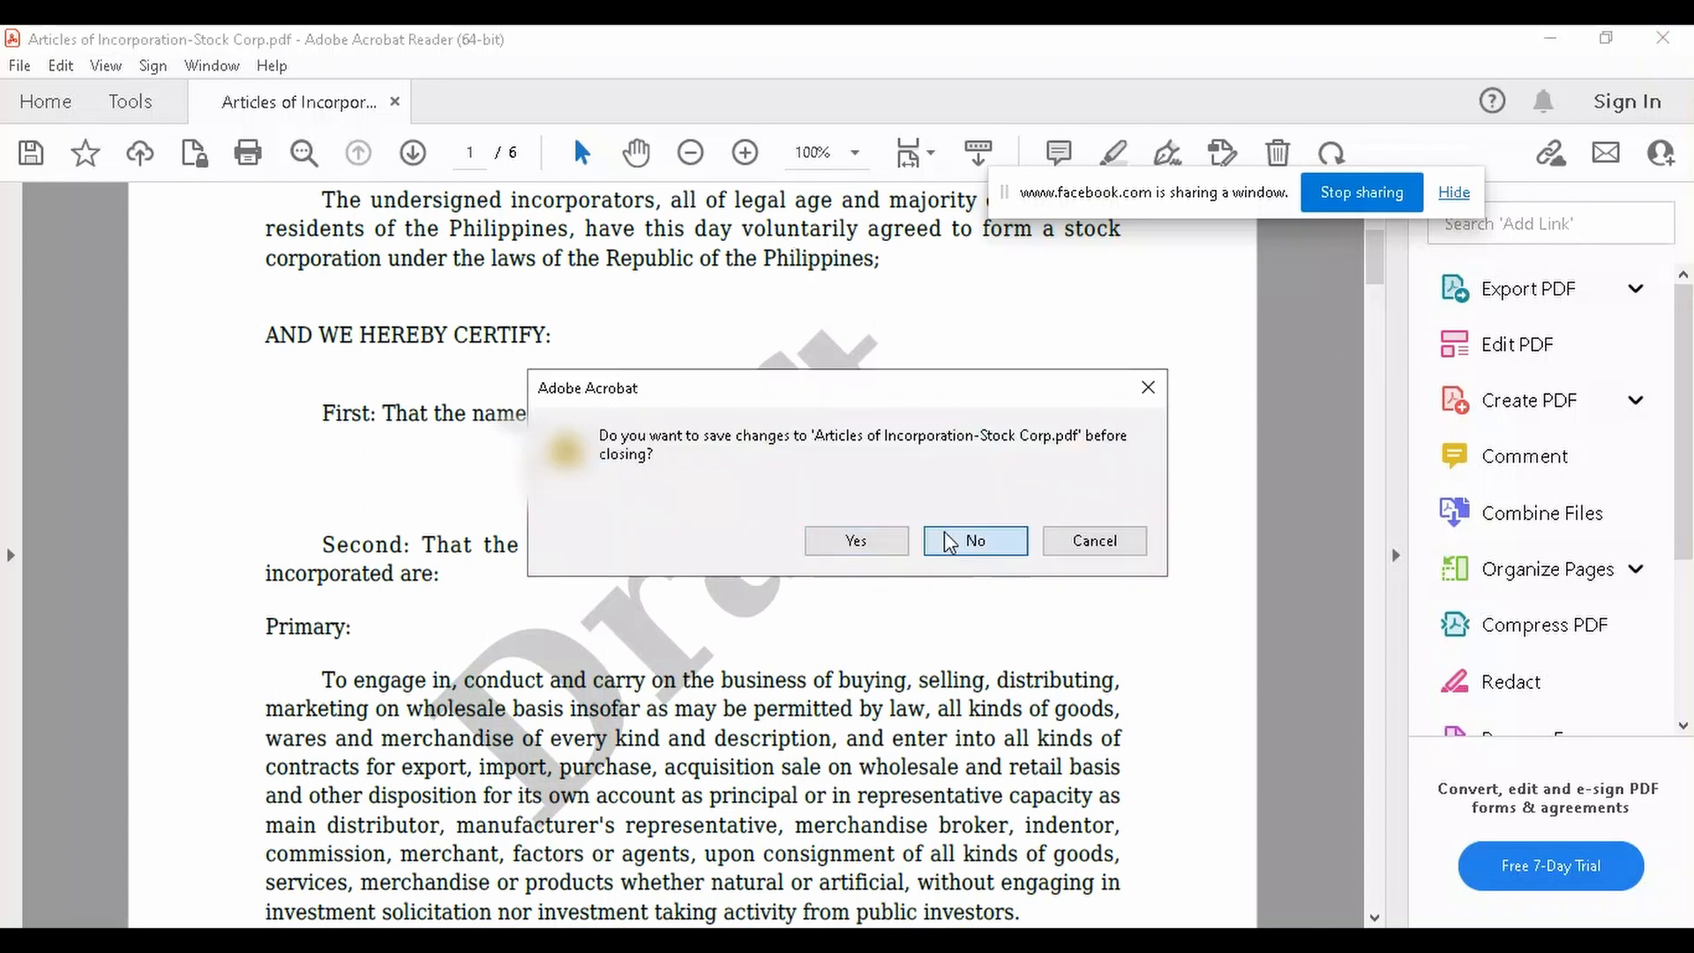
left_click(966, 539)
left_click(711, 711)
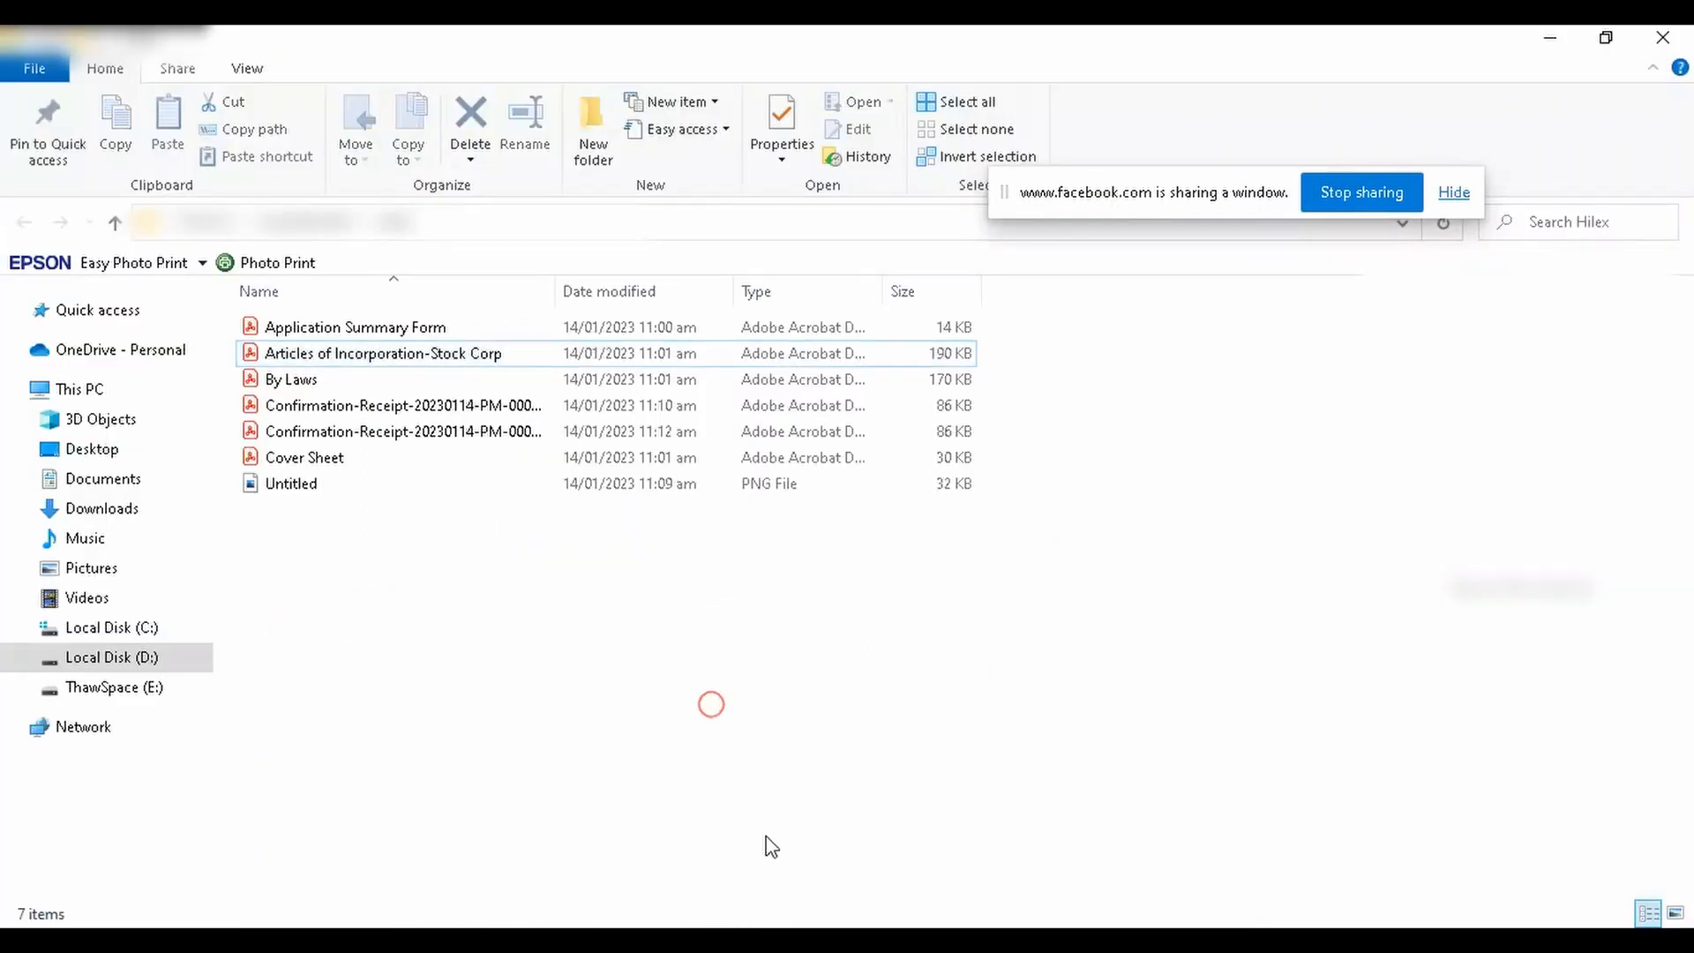
left_click(844, 895)
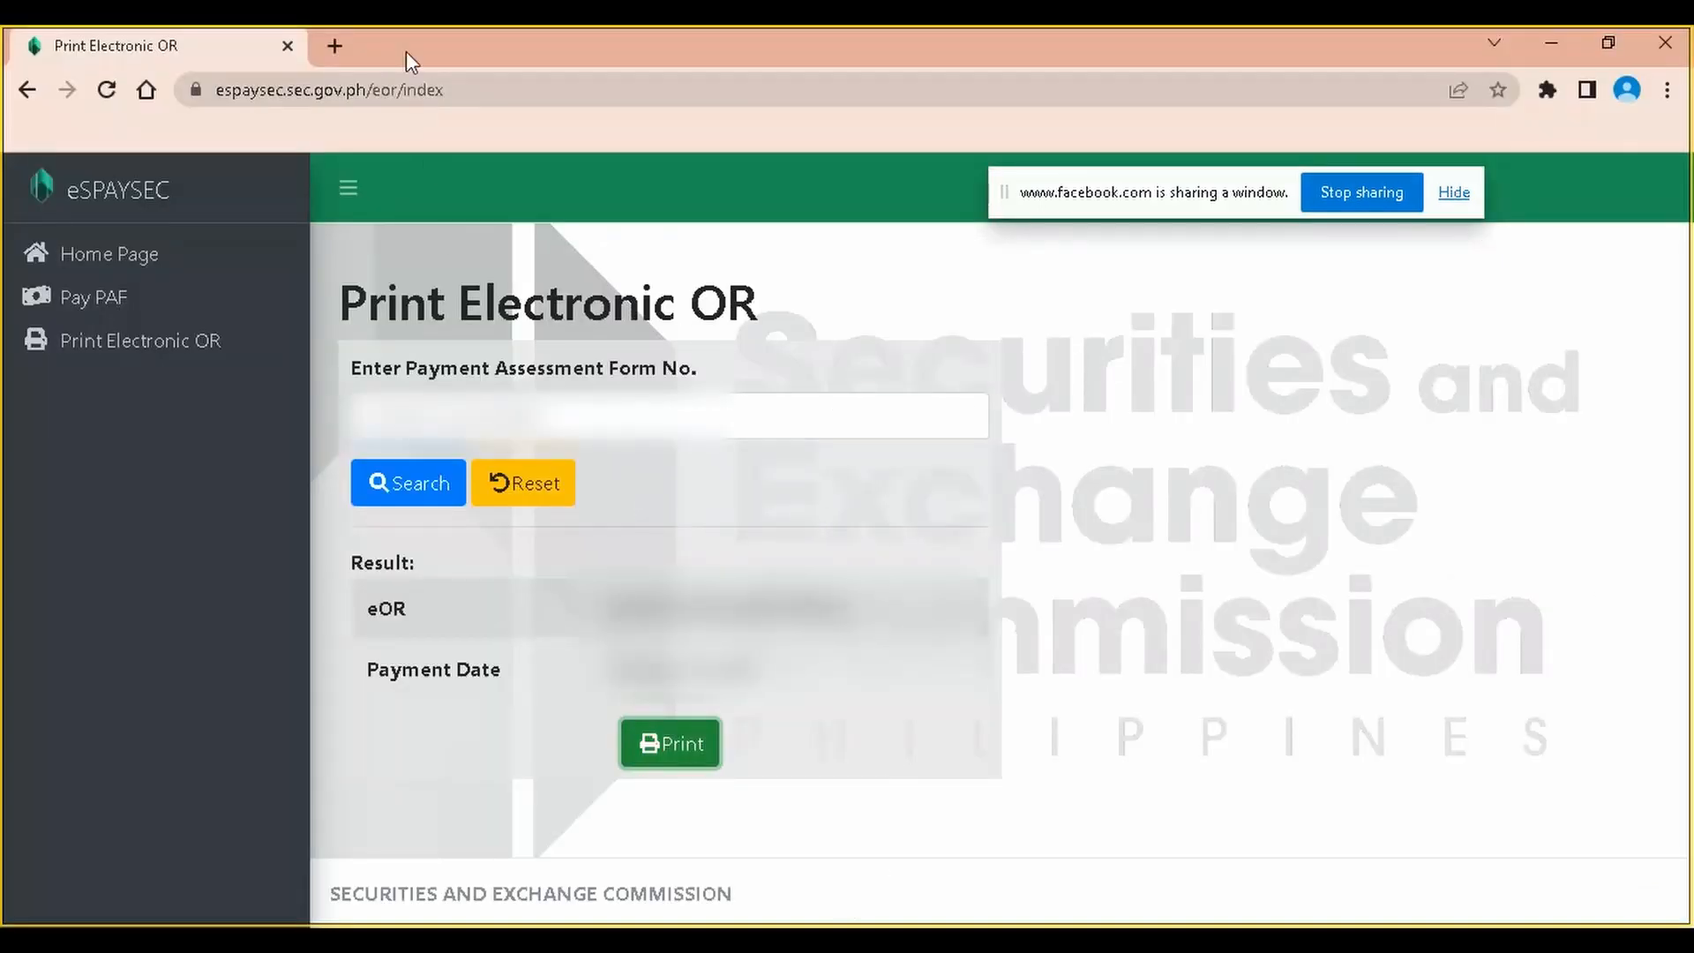
Open gmail.com in a new browser tab
left_click(334, 46)
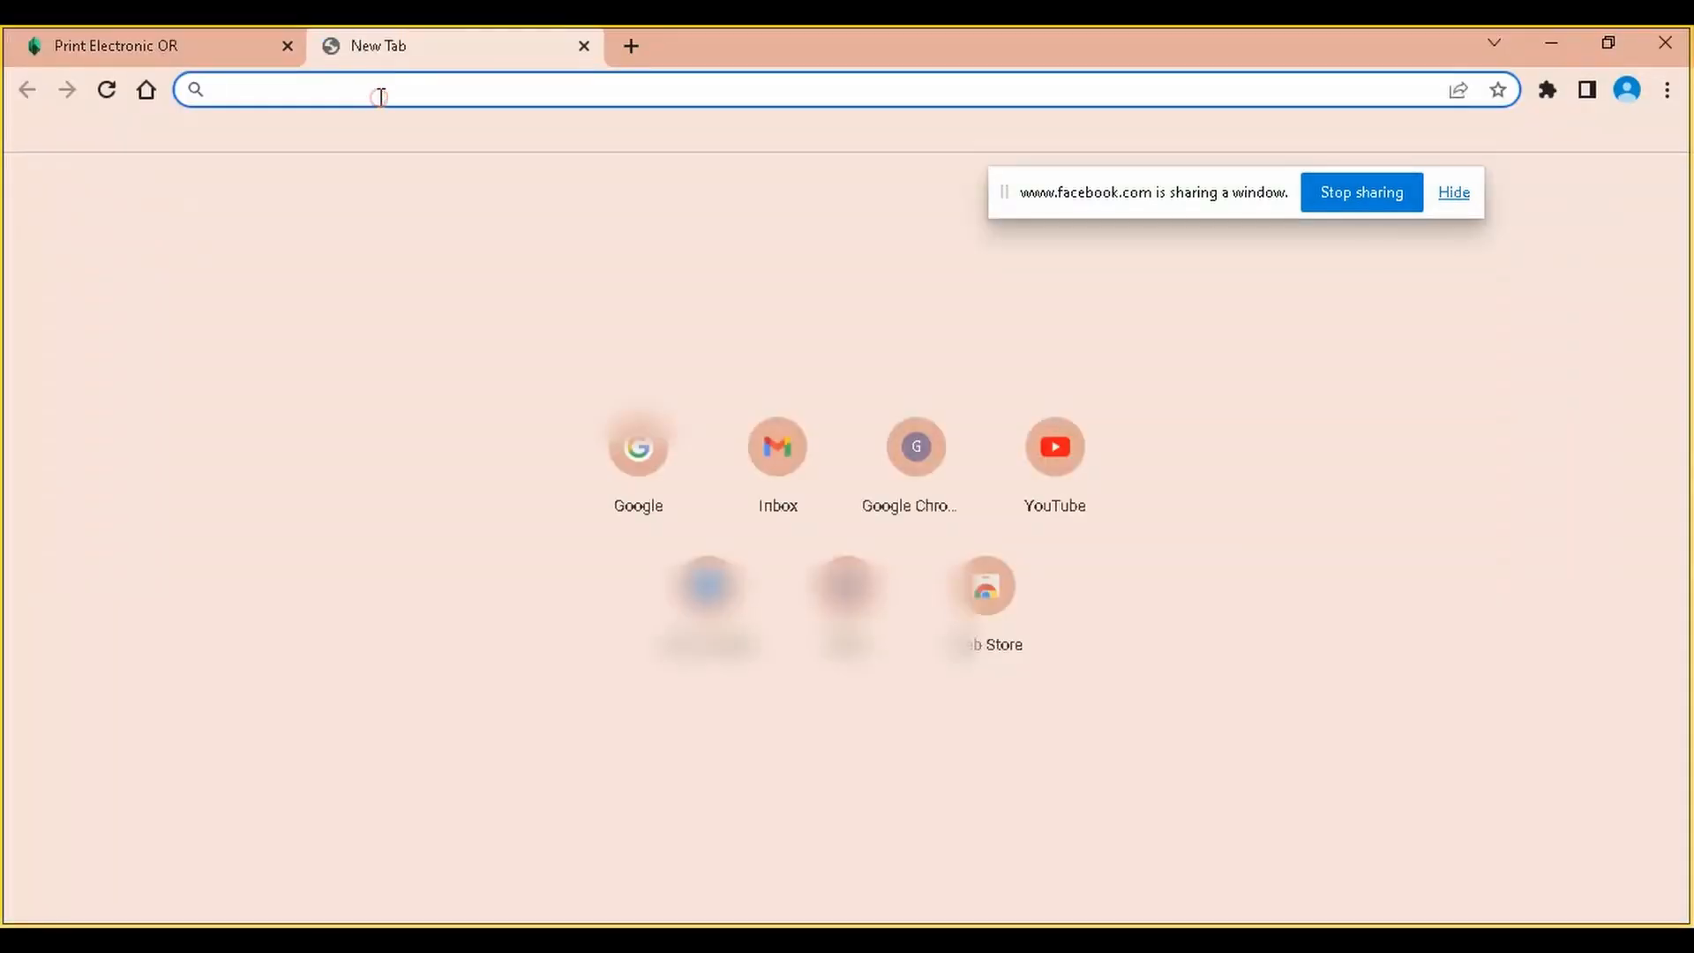
type("gmail.")
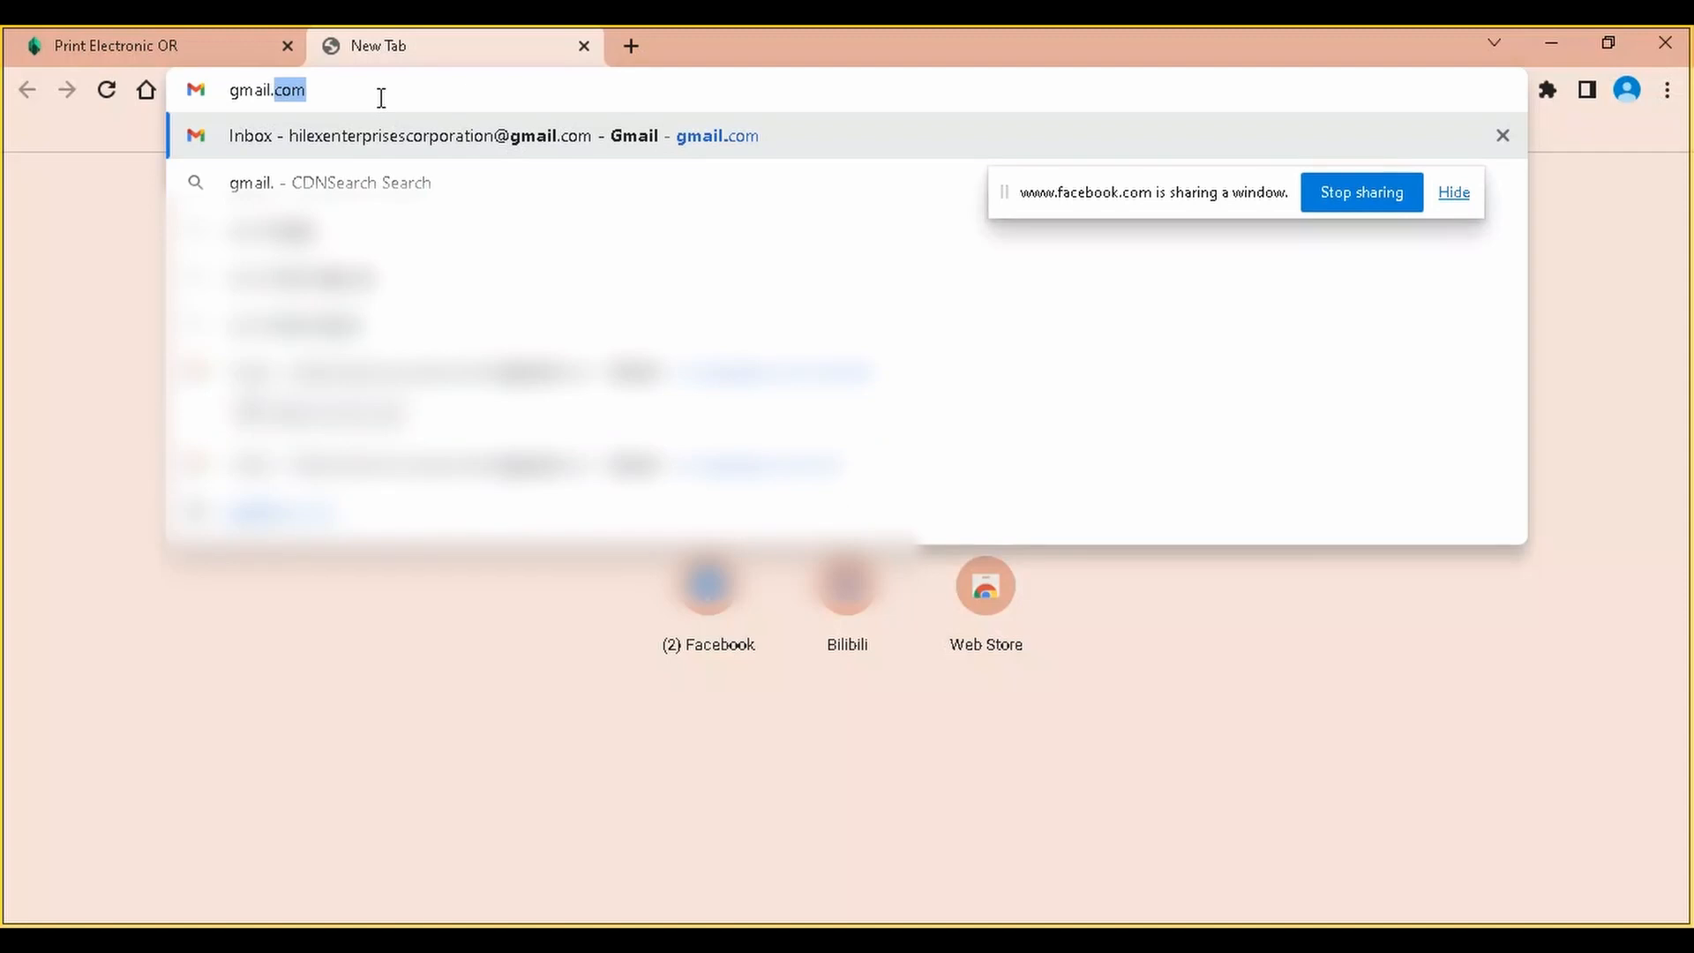
type("com")
key("Return")
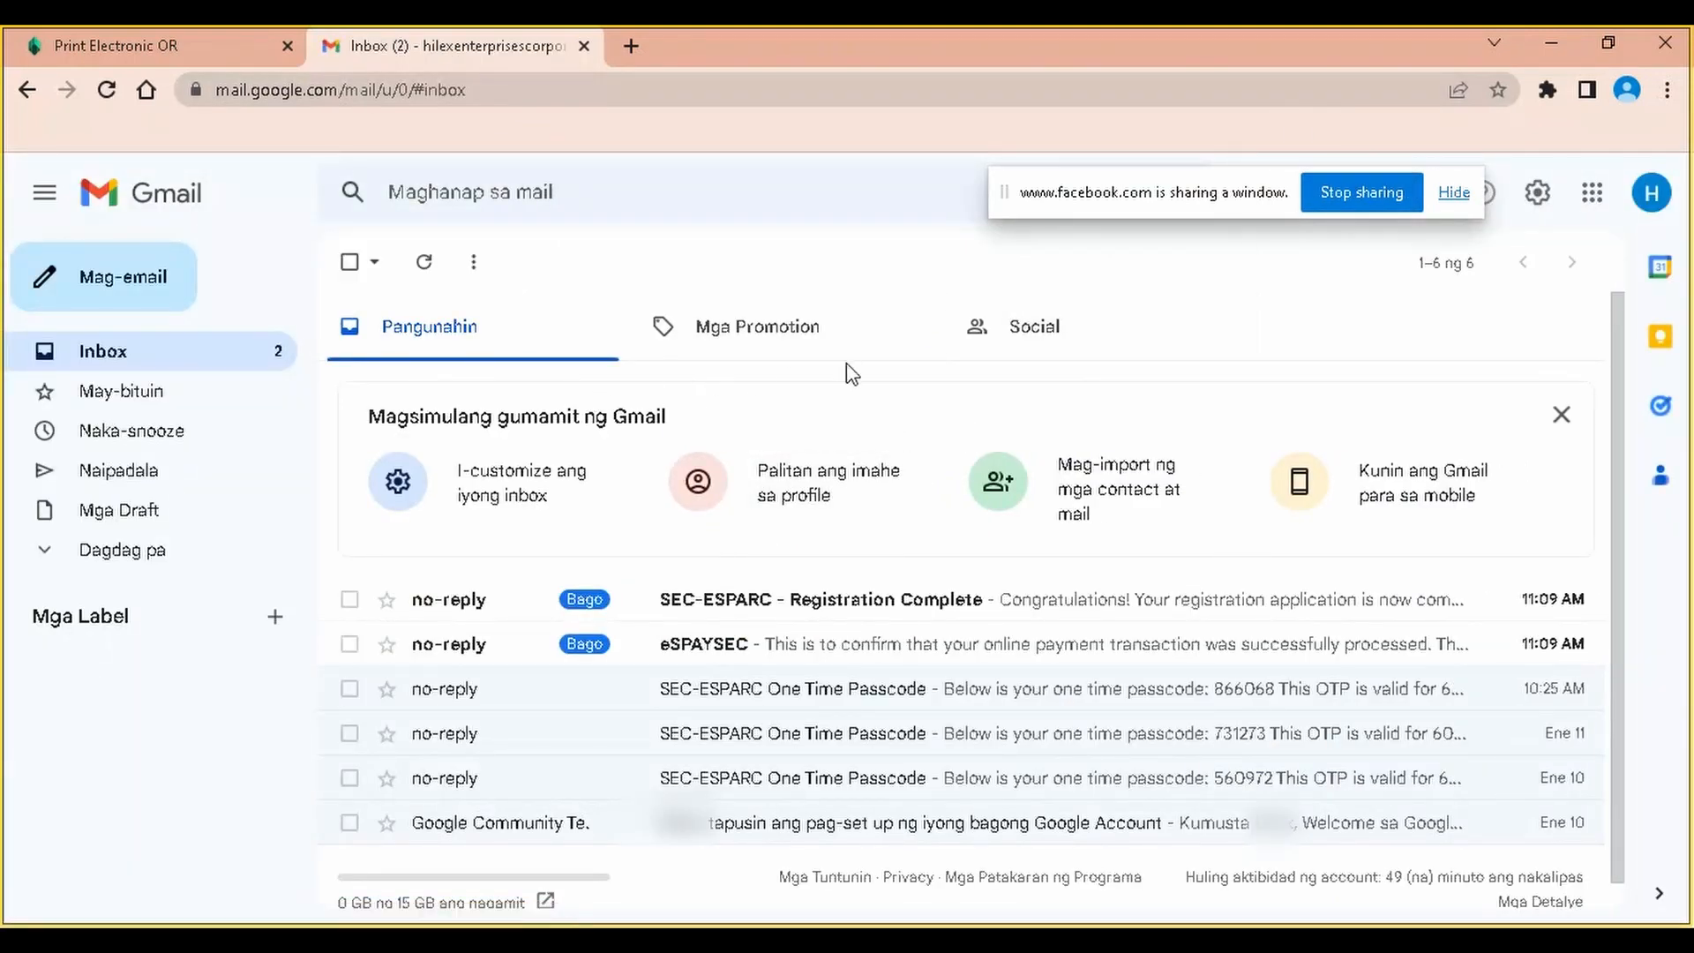
Read through the eSPAYSEC payment confirmation email, then go back to the inbox list
left_click(849, 647)
scroll(850, 643, "down", 5)
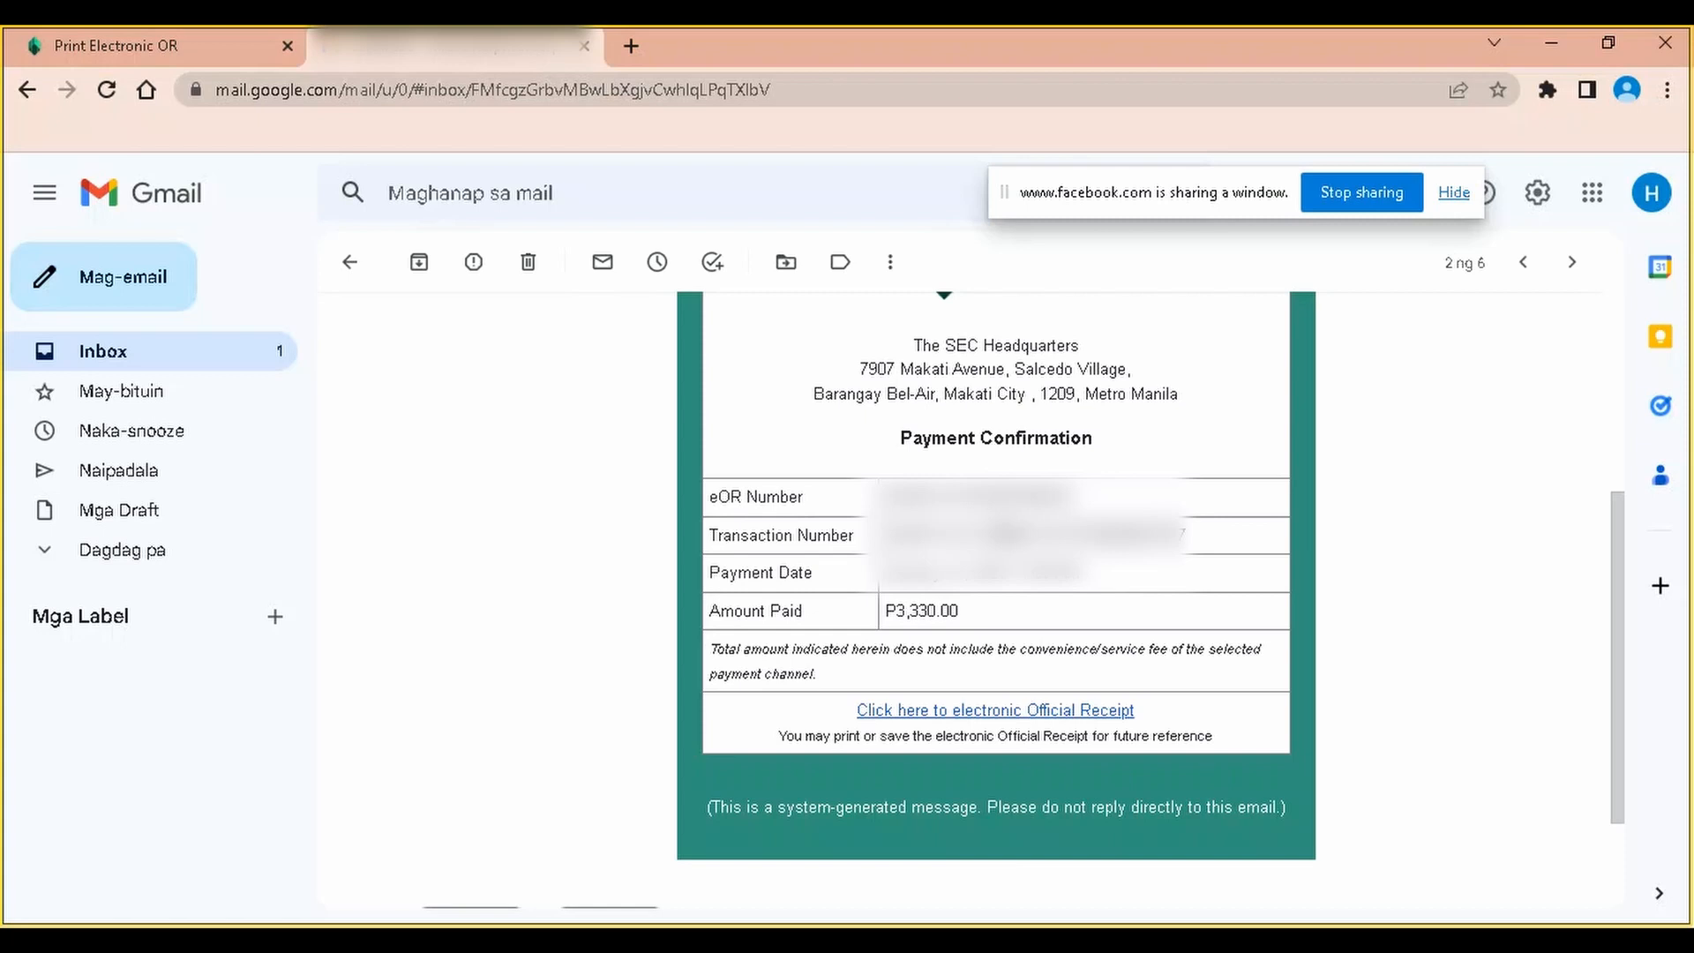
scroll(1005, 529, "up", 3)
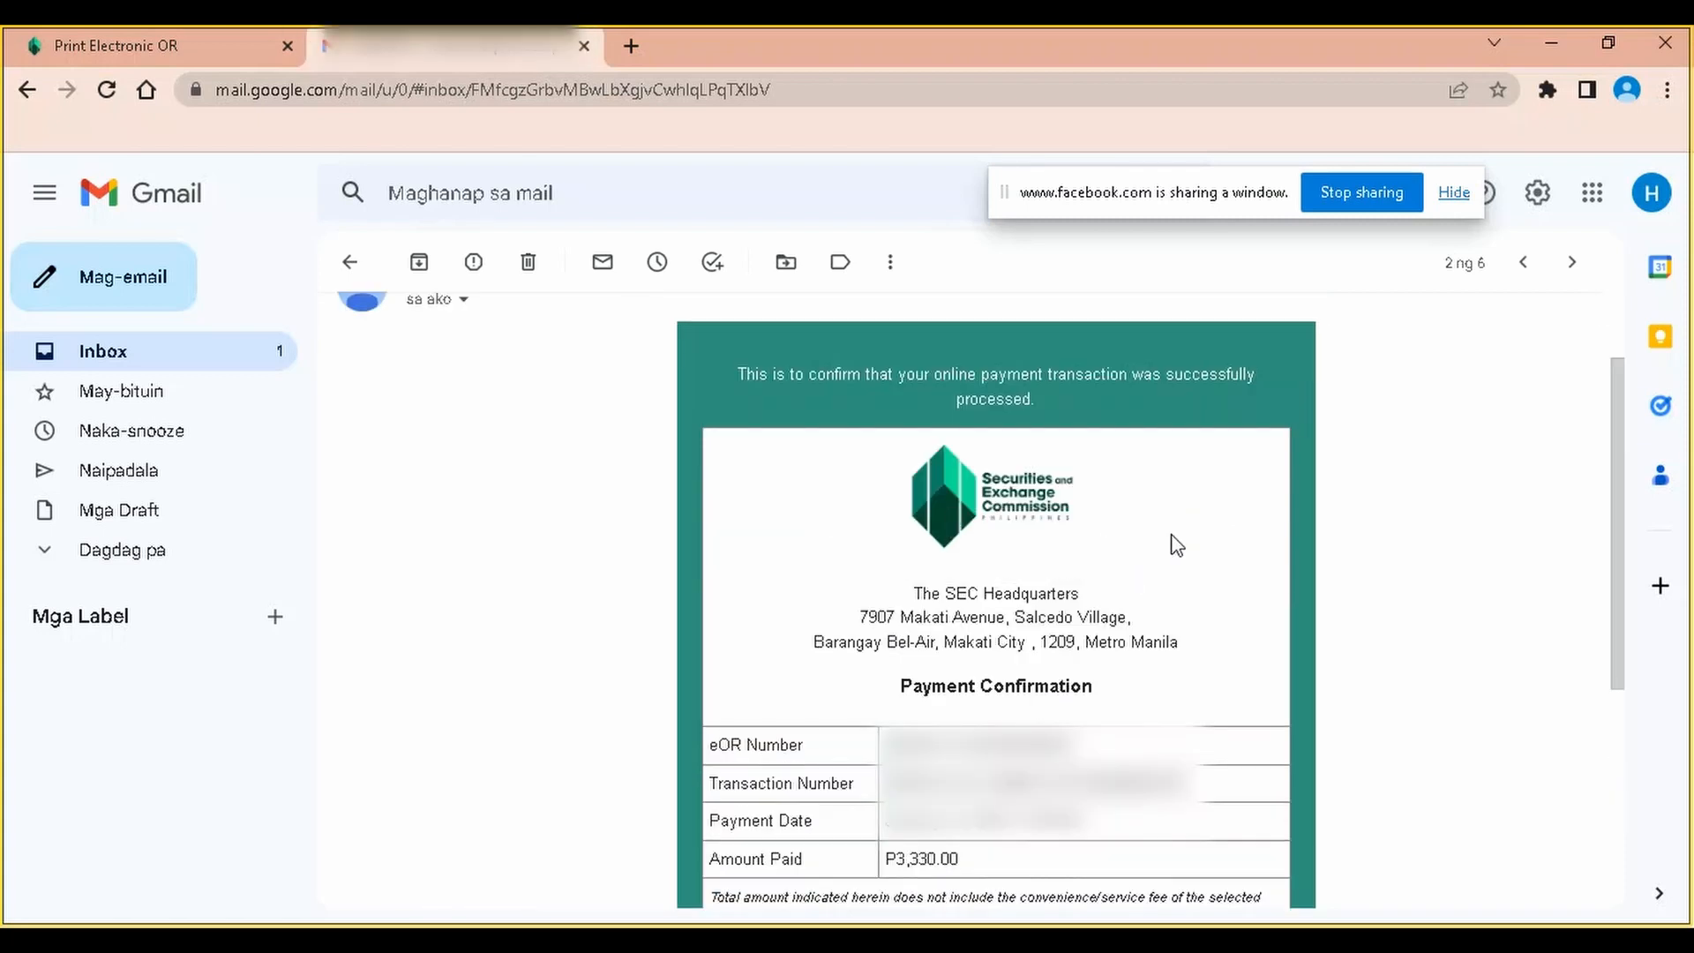
scroll(1177, 546, "down", 1)
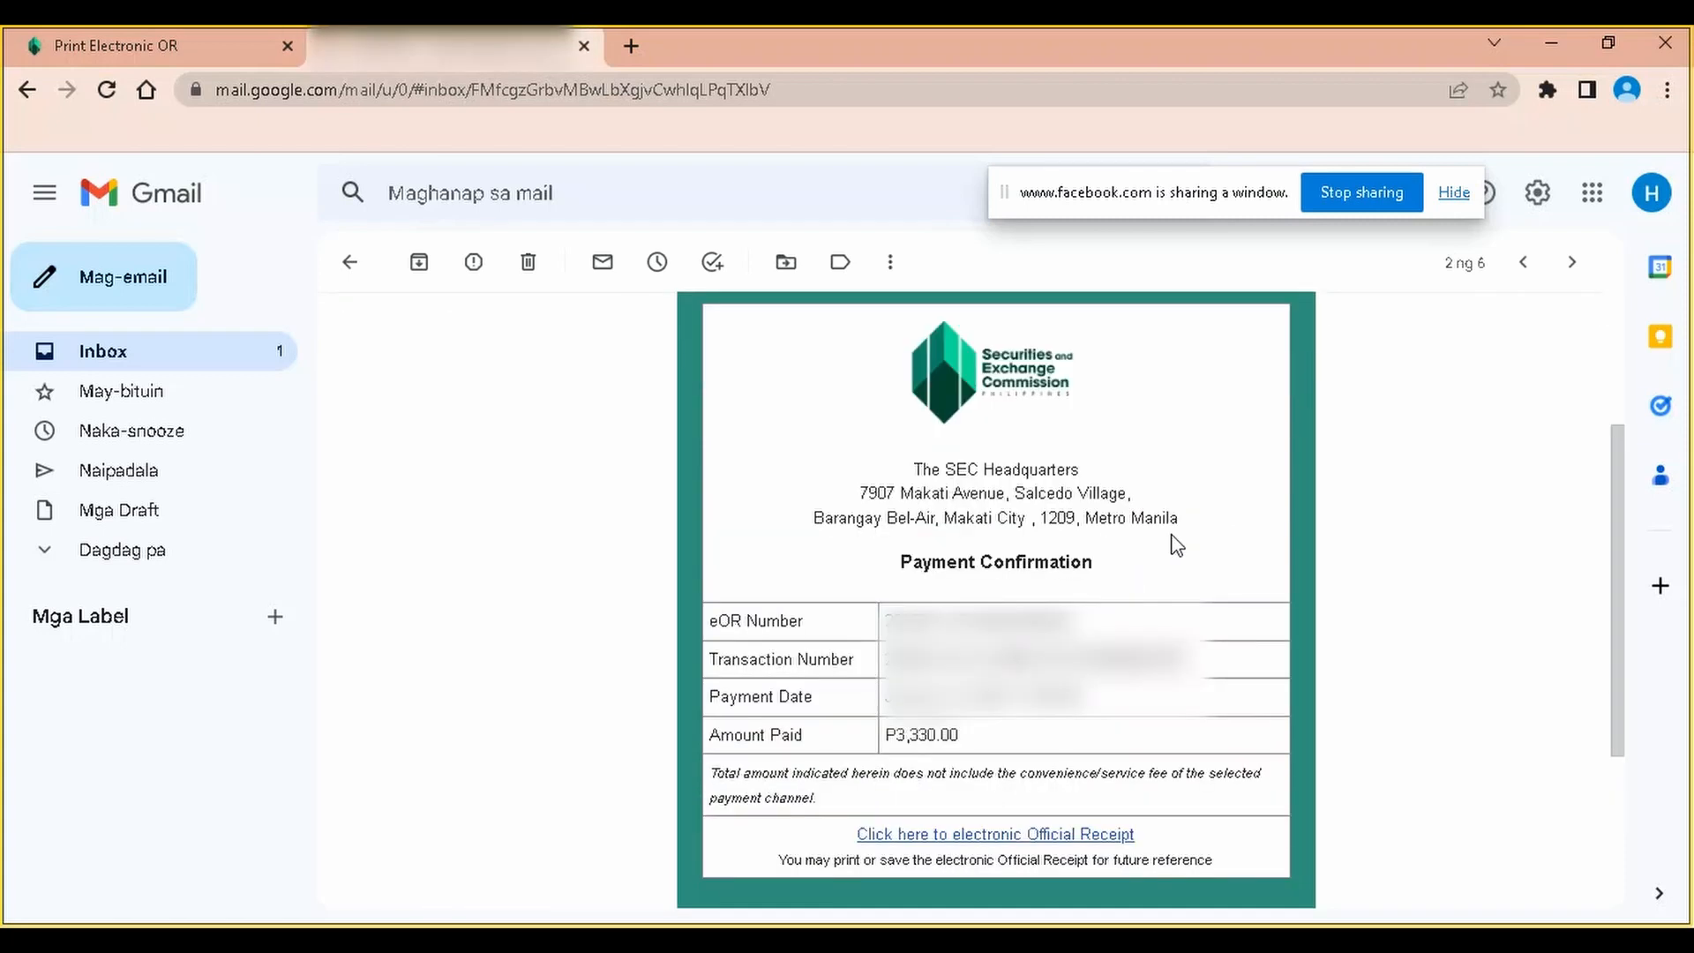
scroll(1177, 545, "down", 2)
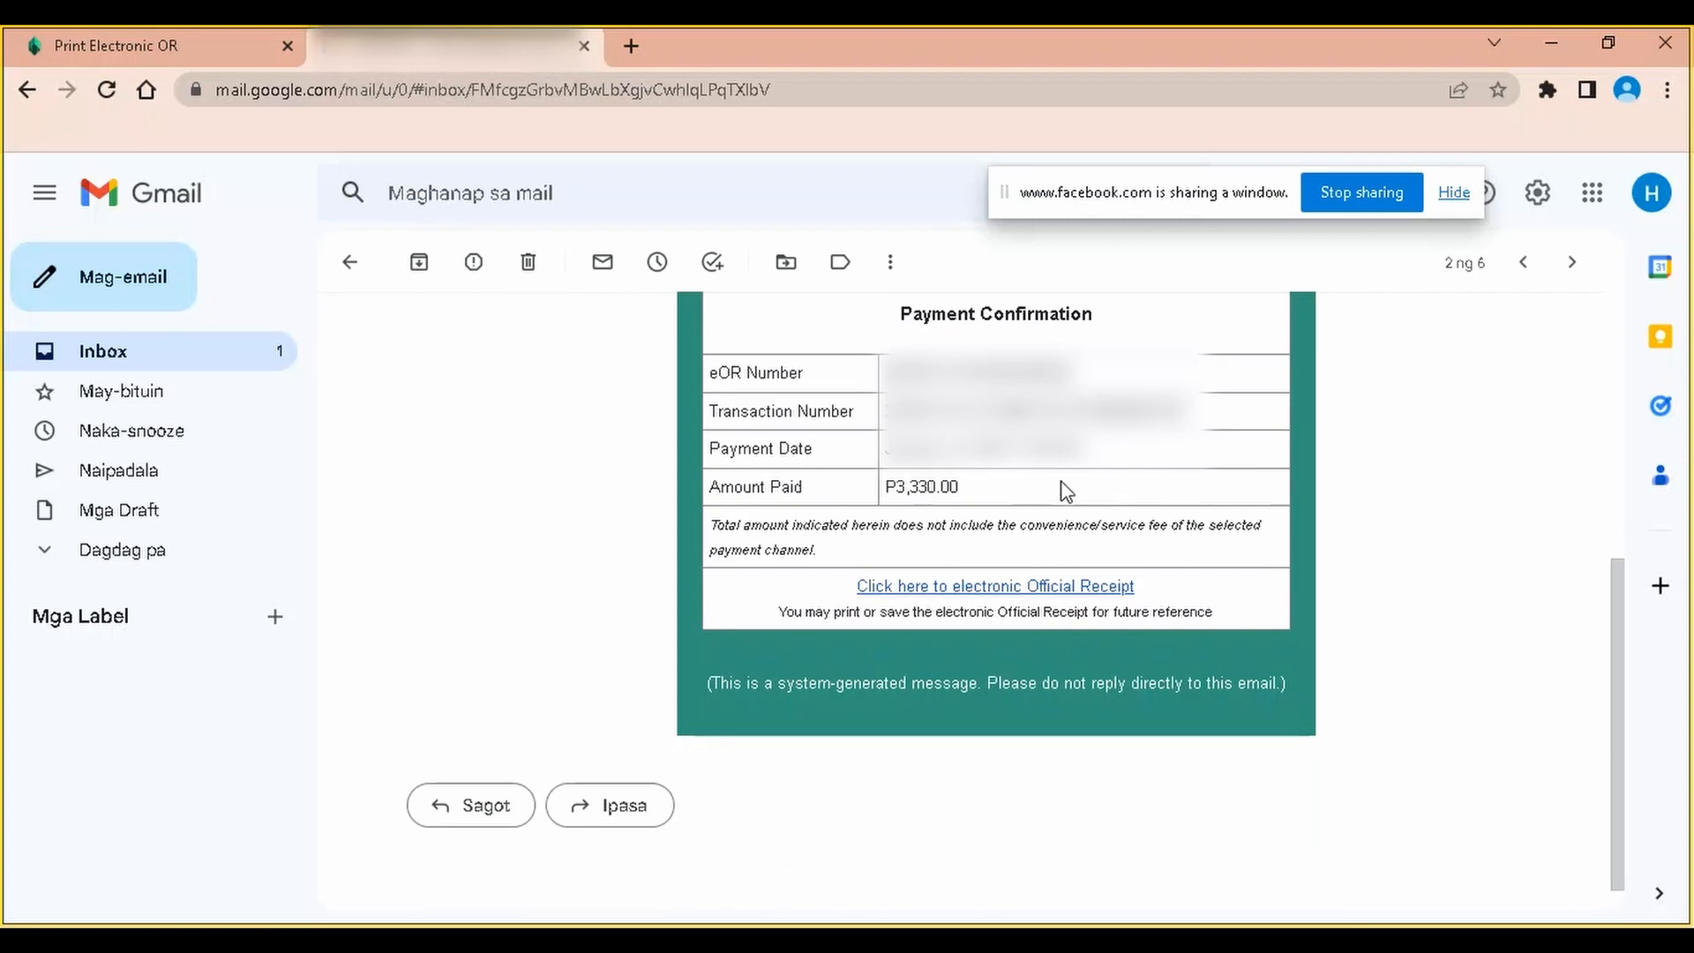
scroll(1066, 490, "up", 2)
scroll(1066, 490, "down", 2)
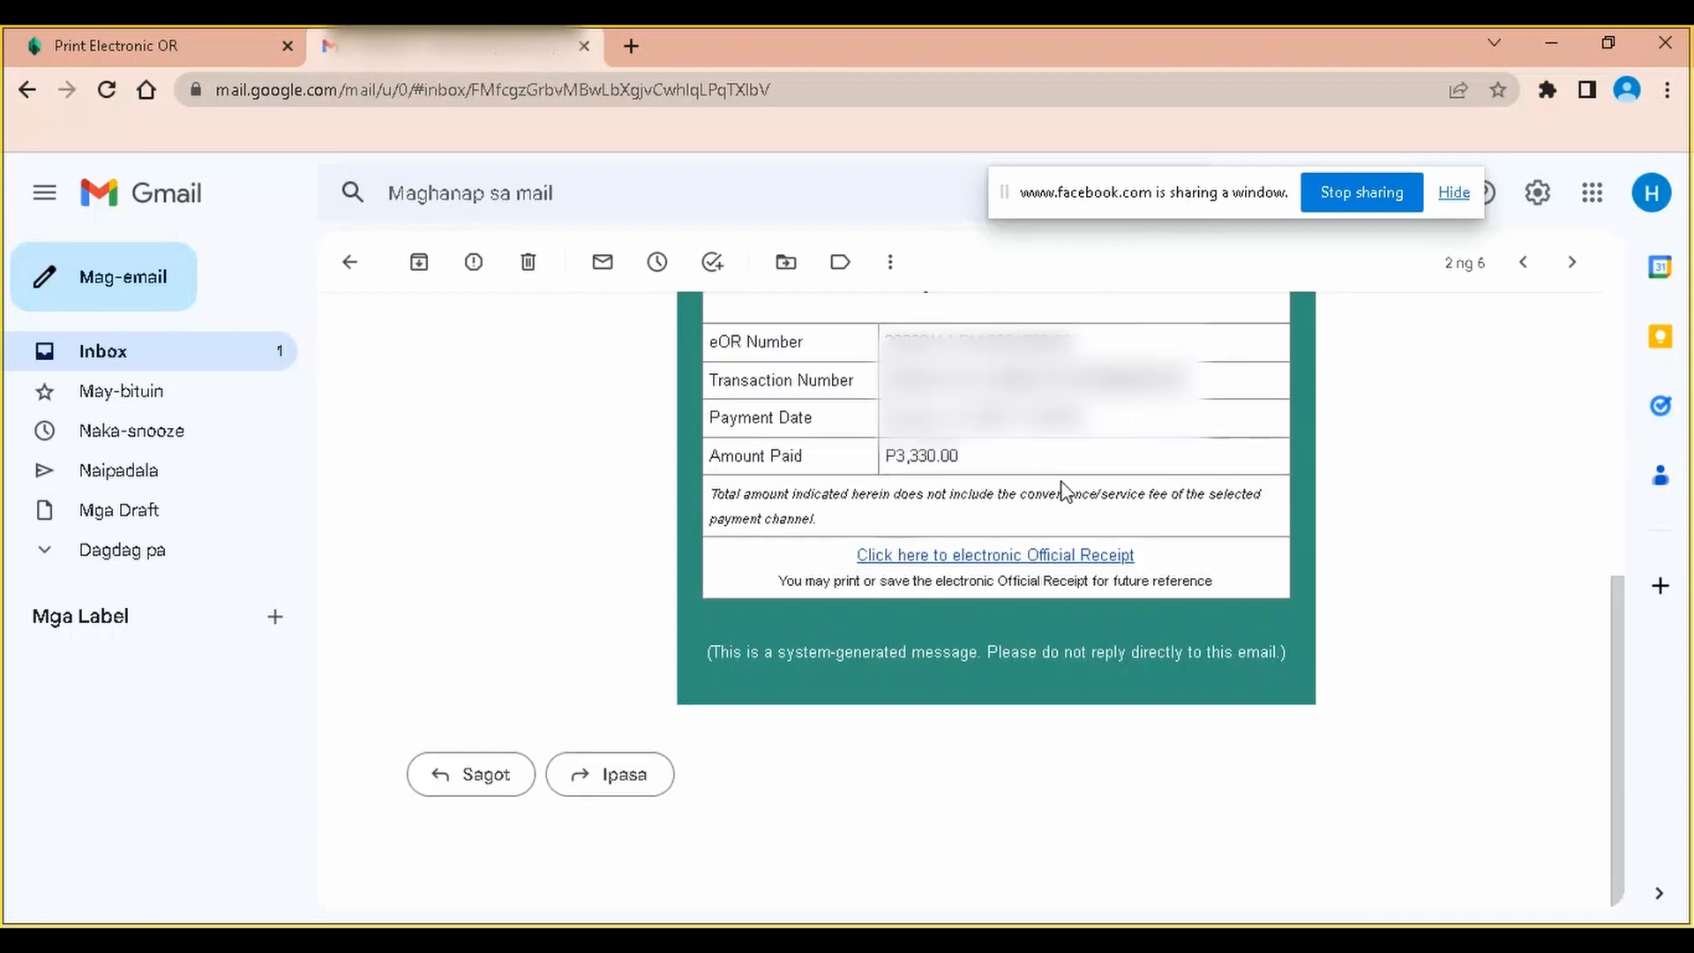
scroll(873, 468, "up", 4)
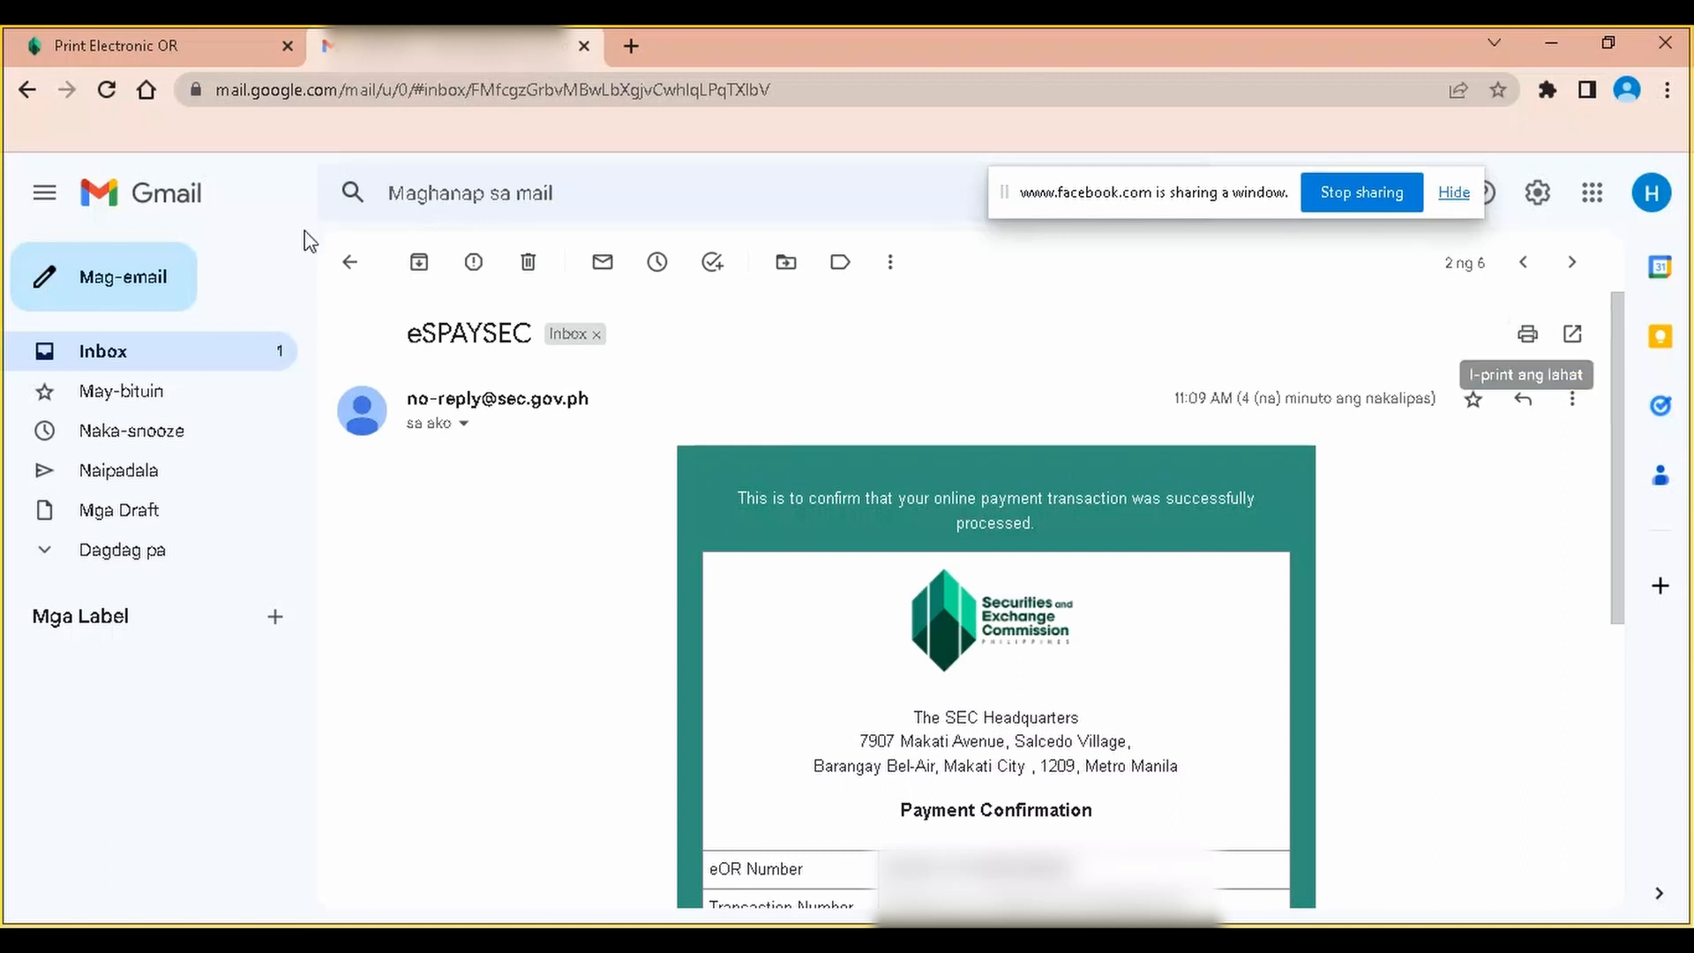
left_click(152, 356)
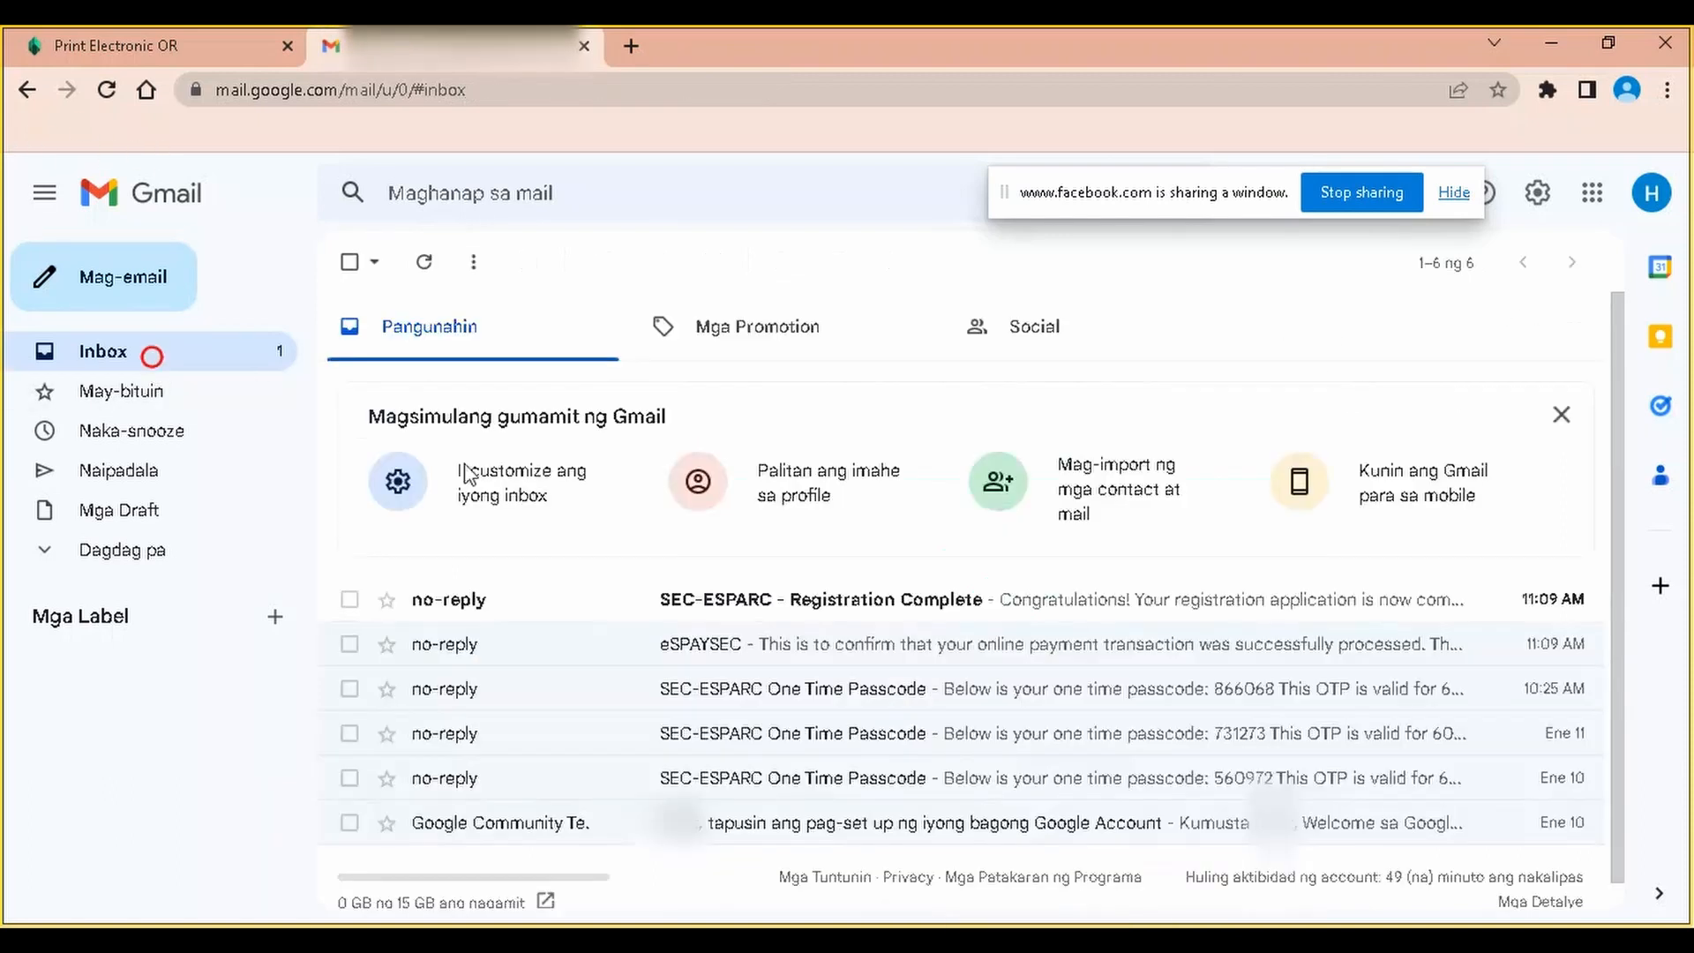
Open the SEC-ESPARC Registration Complete email and review its SEC registration number and certificate link
left_click(939, 609)
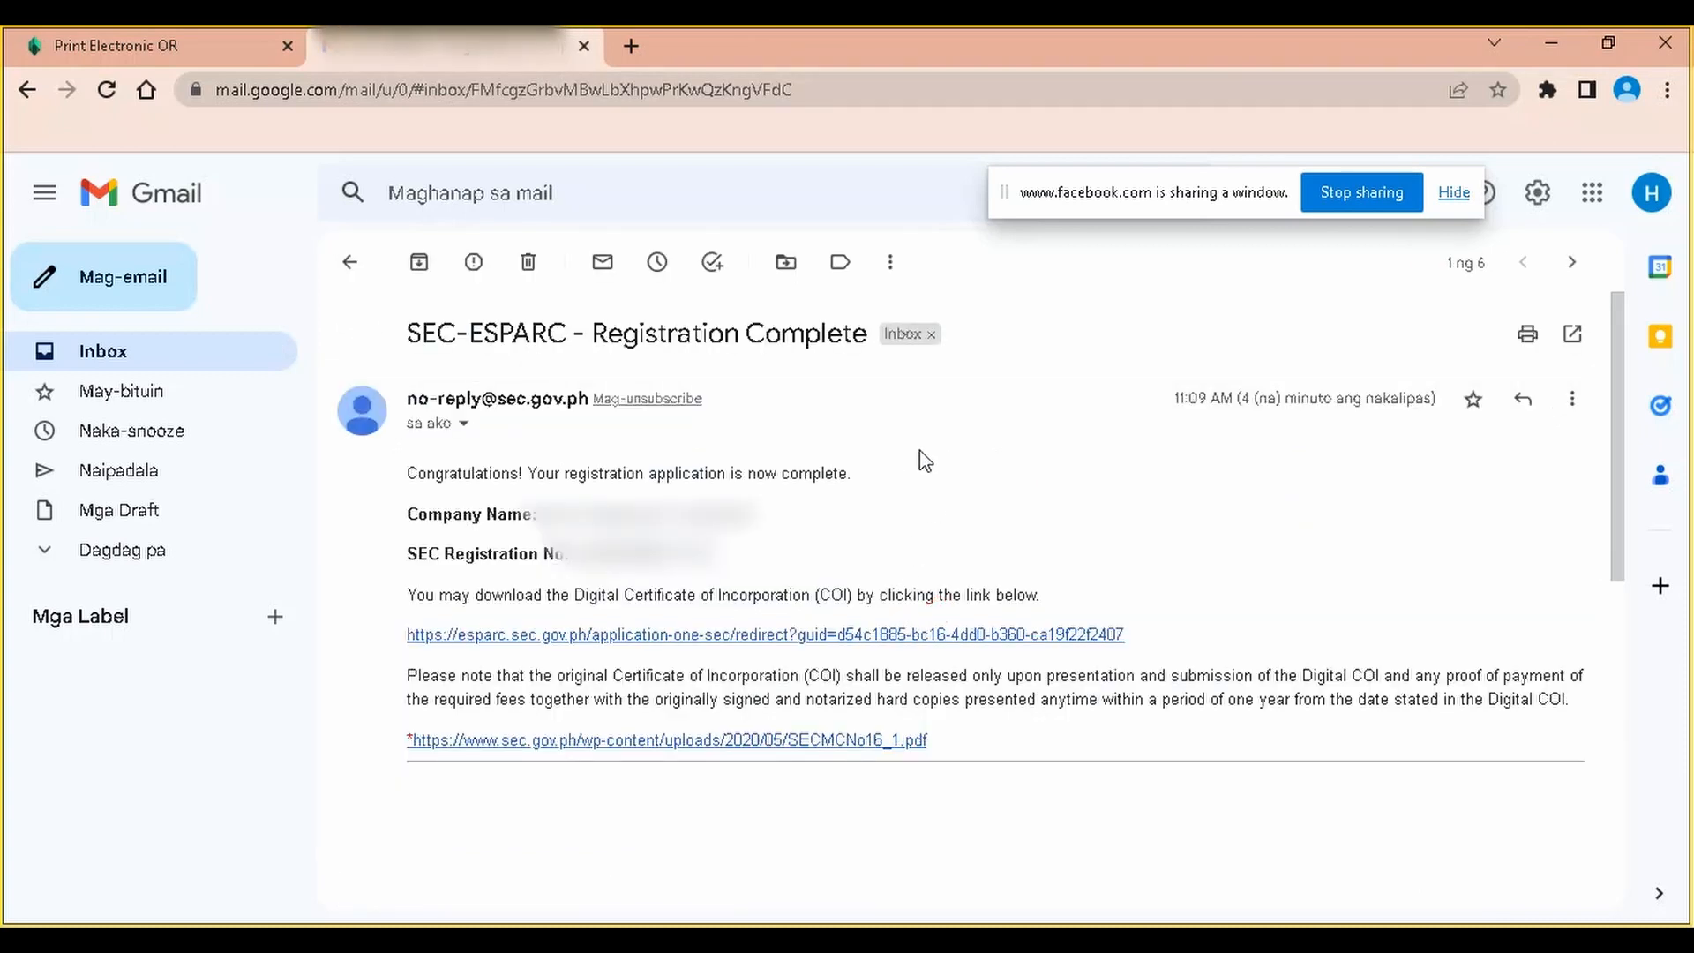
scroll(880, 413, "down", 1)
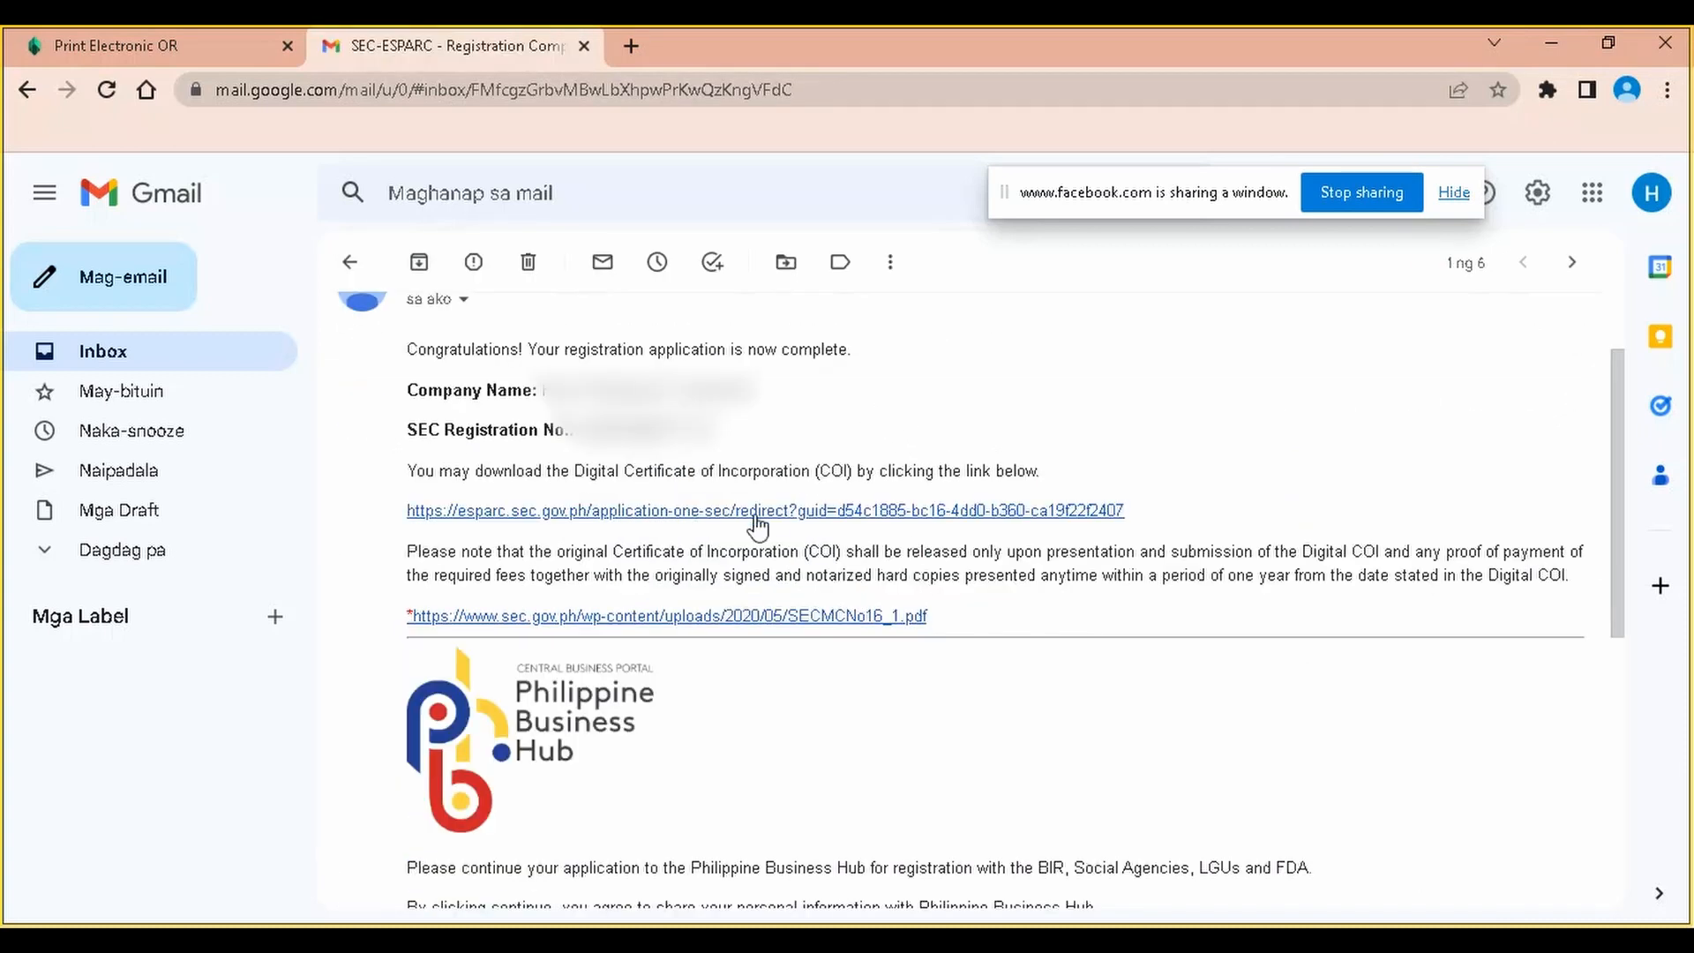
scroll(792, 473, "up", 1)
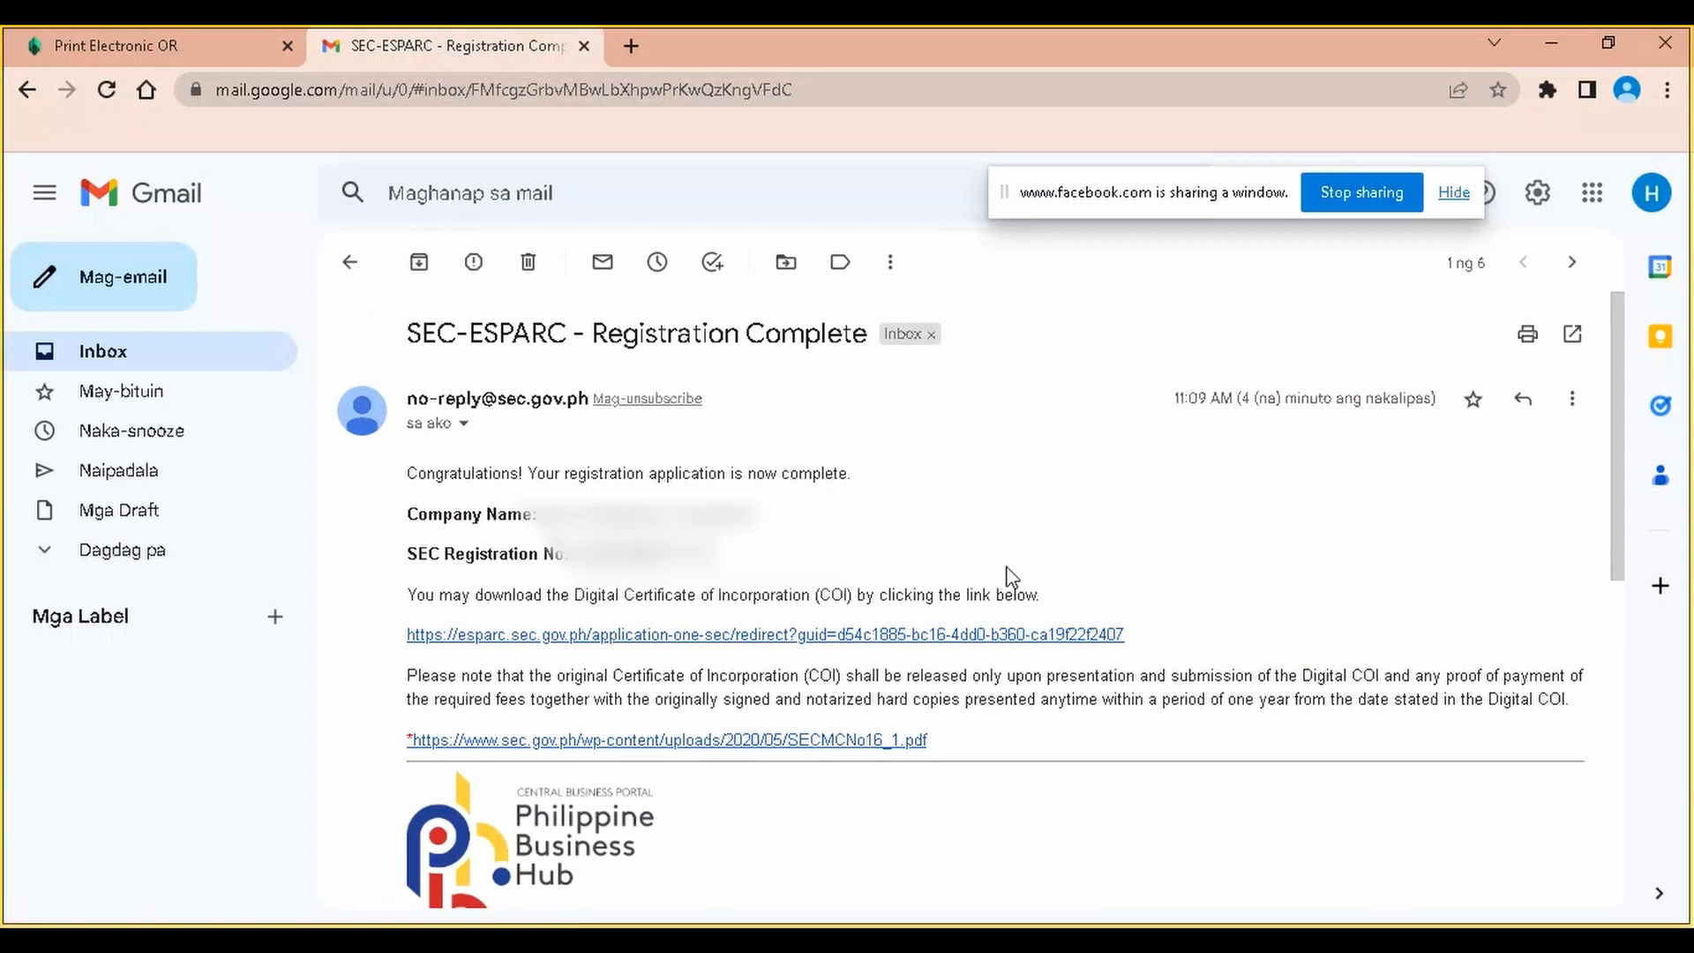
left_click_drag(716, 552, 578, 554)
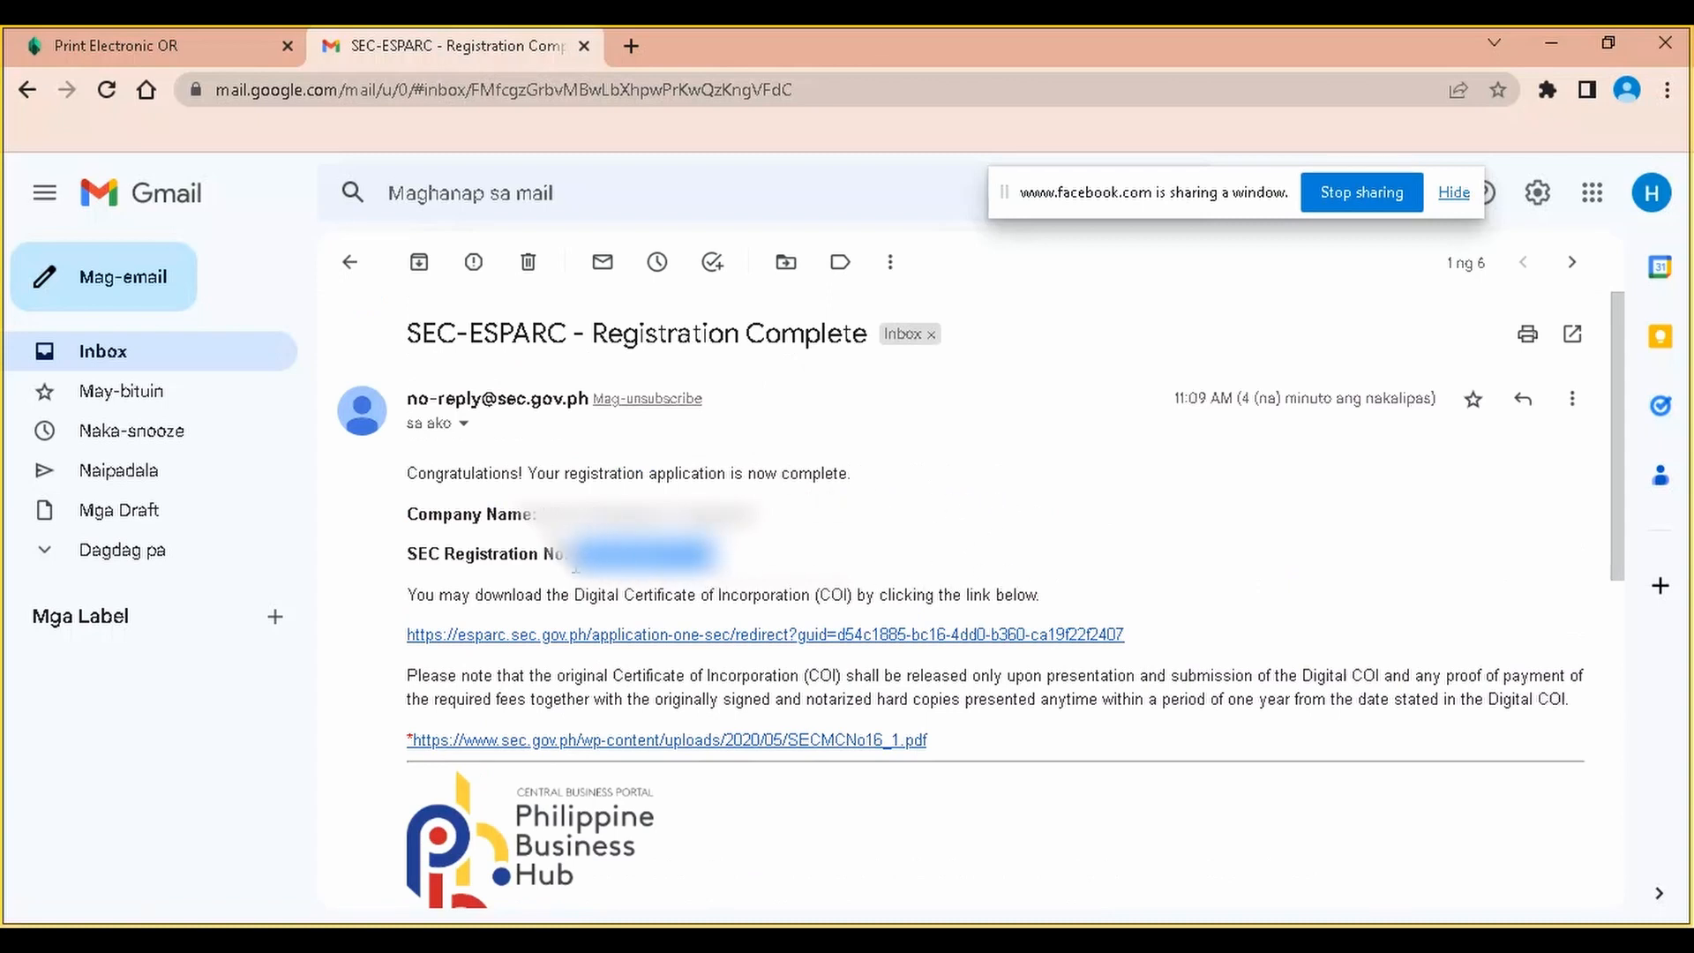
left_click(723, 572)
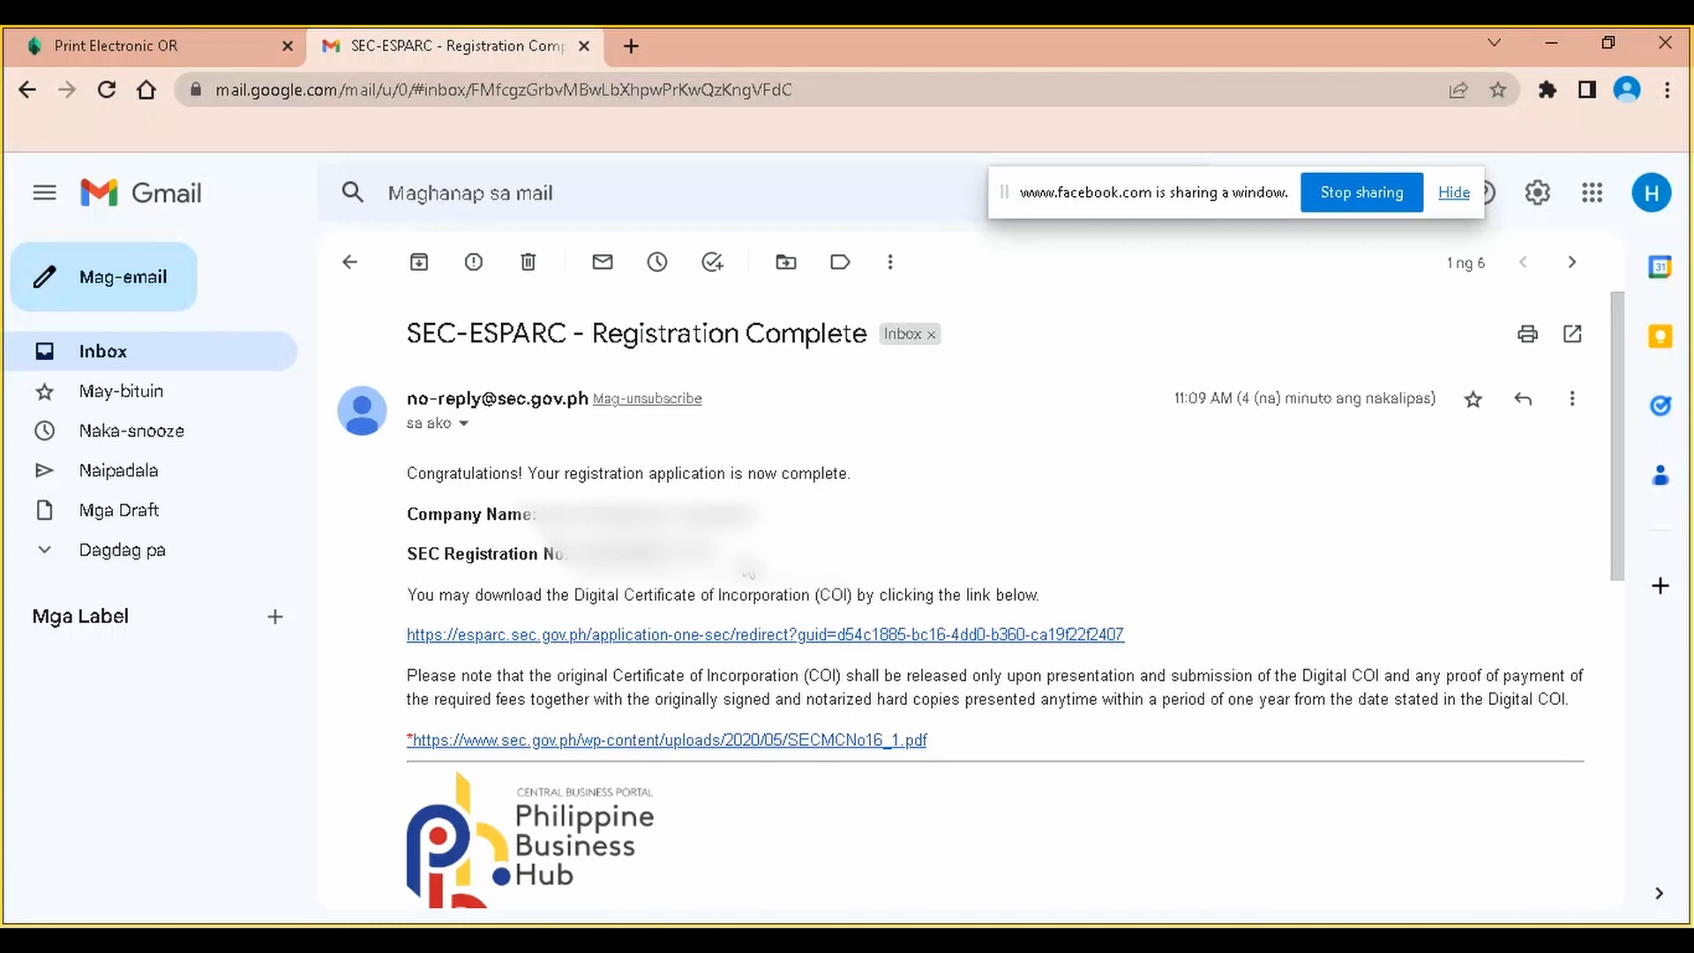
left_click_drag(717, 554, 587, 554)
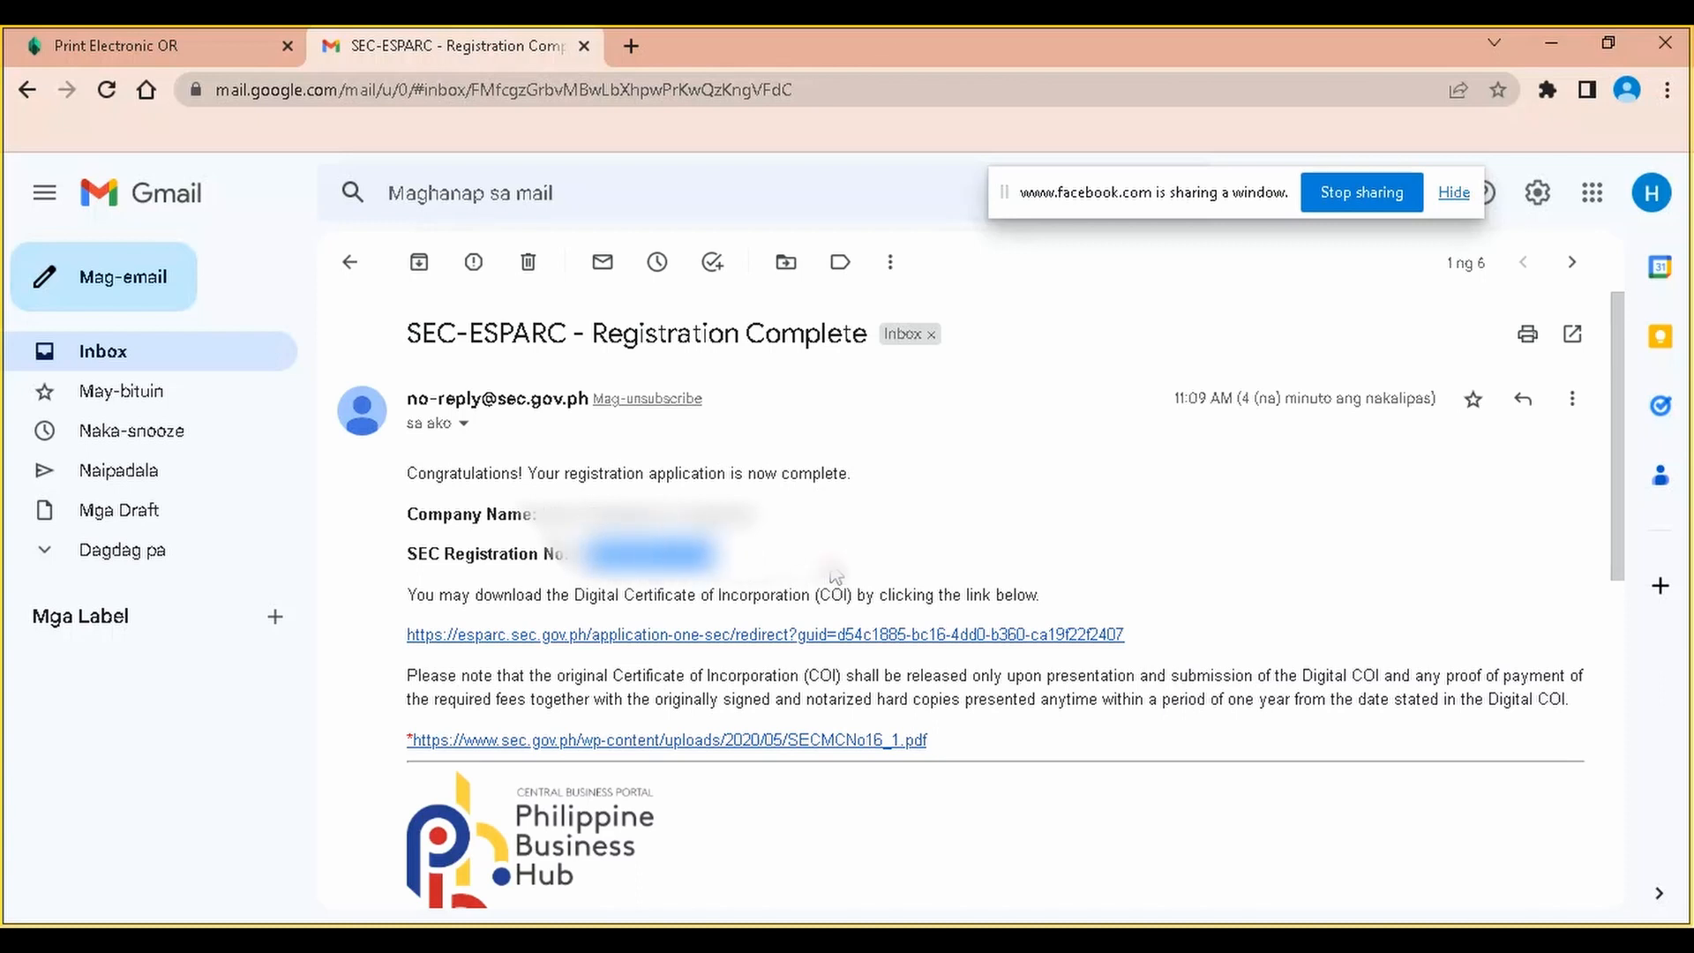
left_click(796, 571)
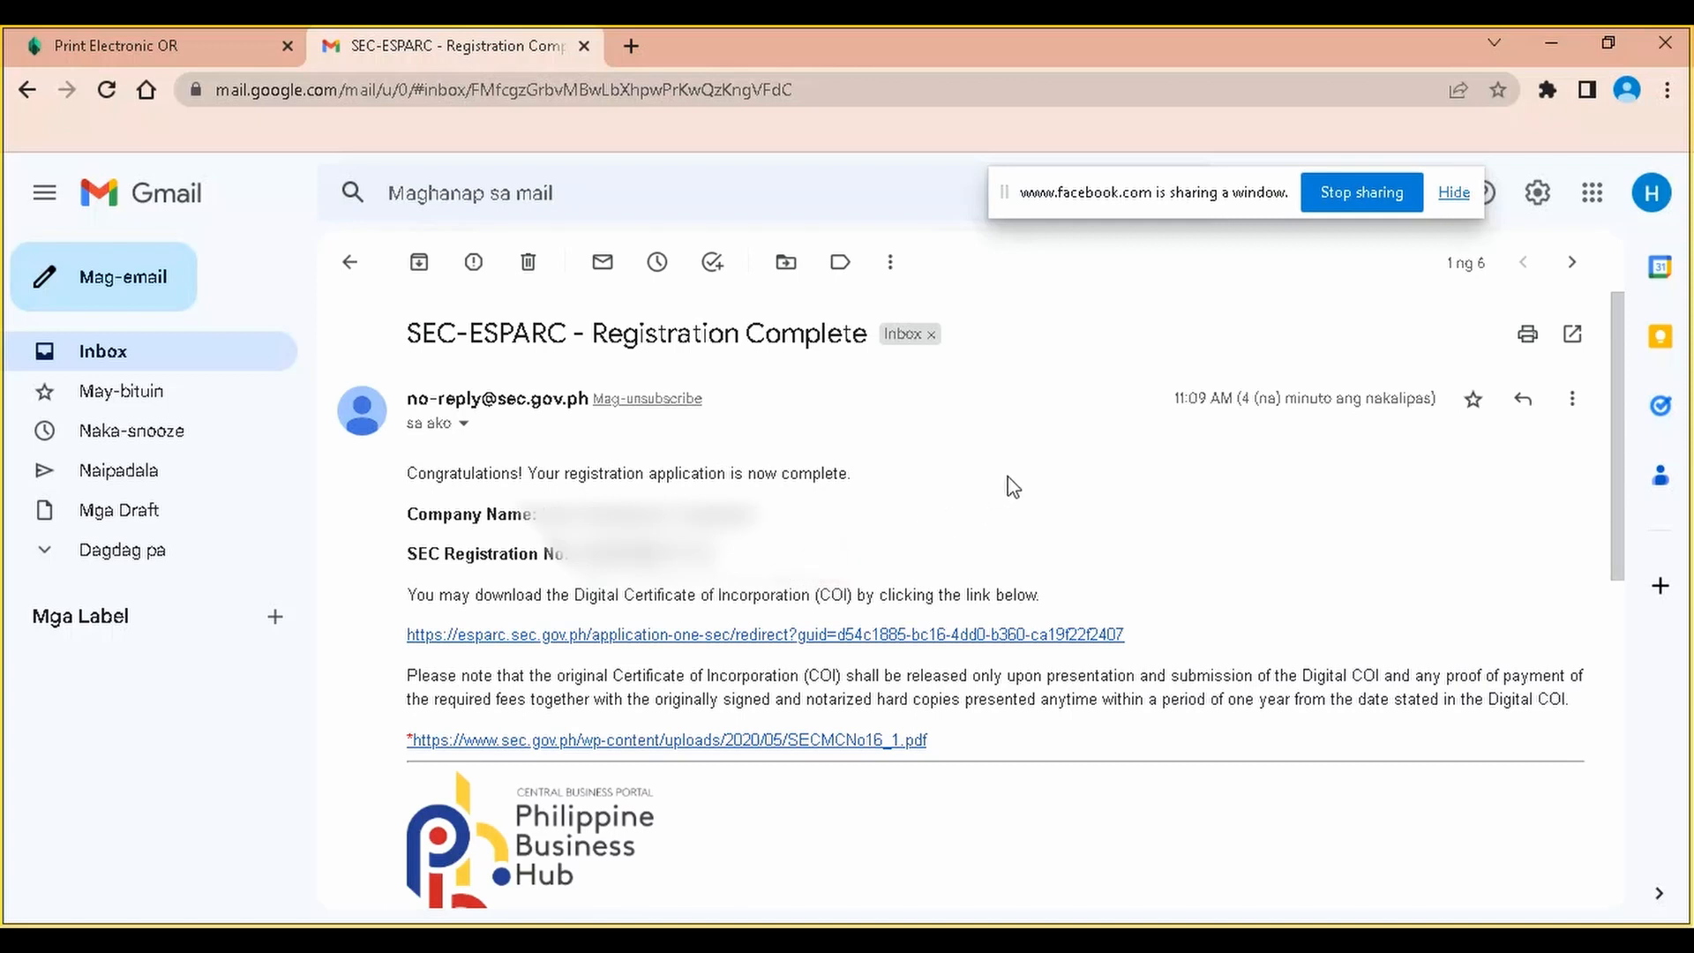
scroll(821, 552, "down", 3)
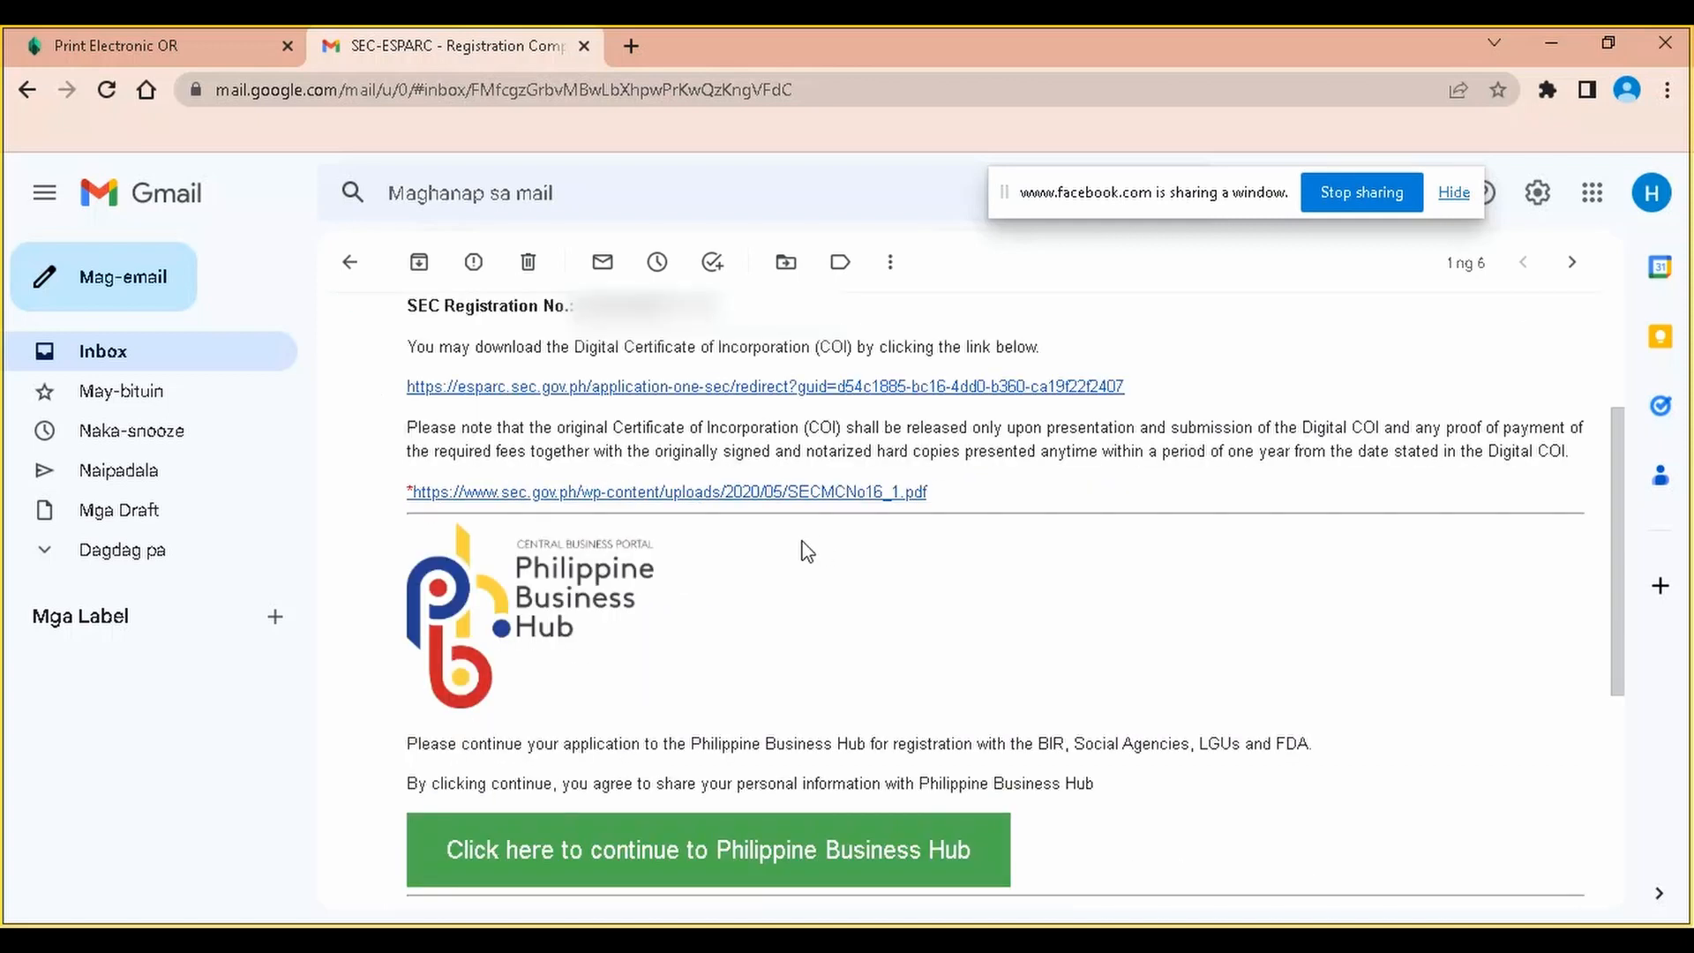
From the email link, download the Digital COI PDF into a newly created folder named Final
left_click(812, 392)
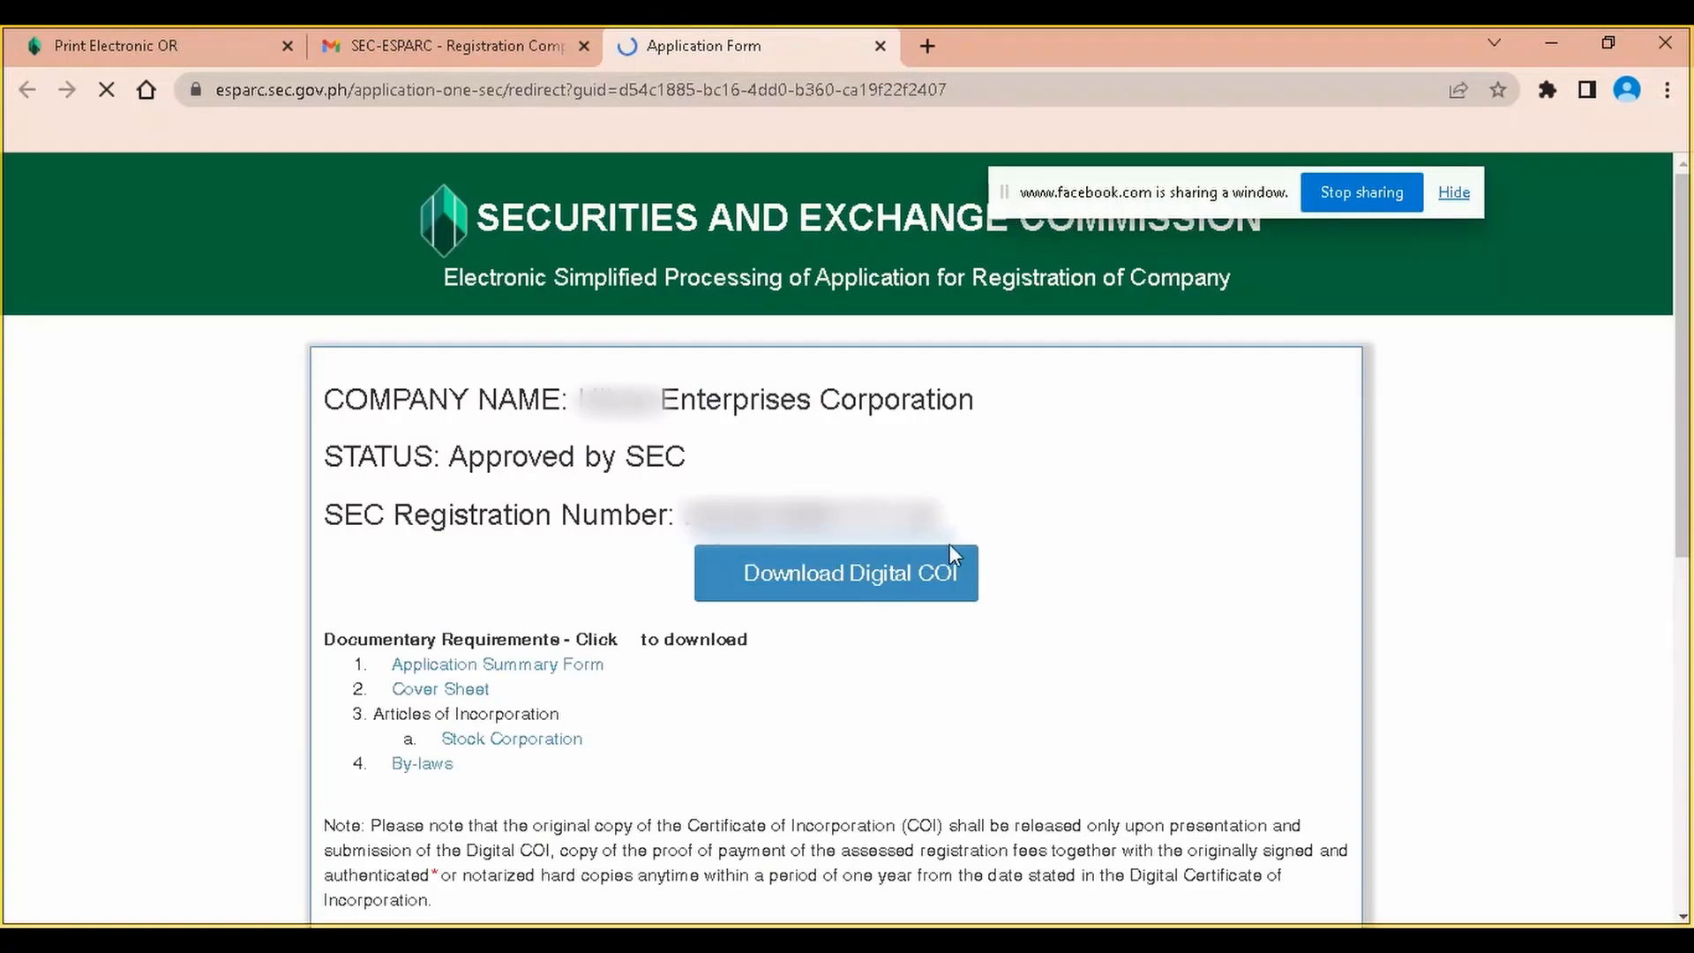
scroll(797, 405, "down", 1)
left_click(858, 444)
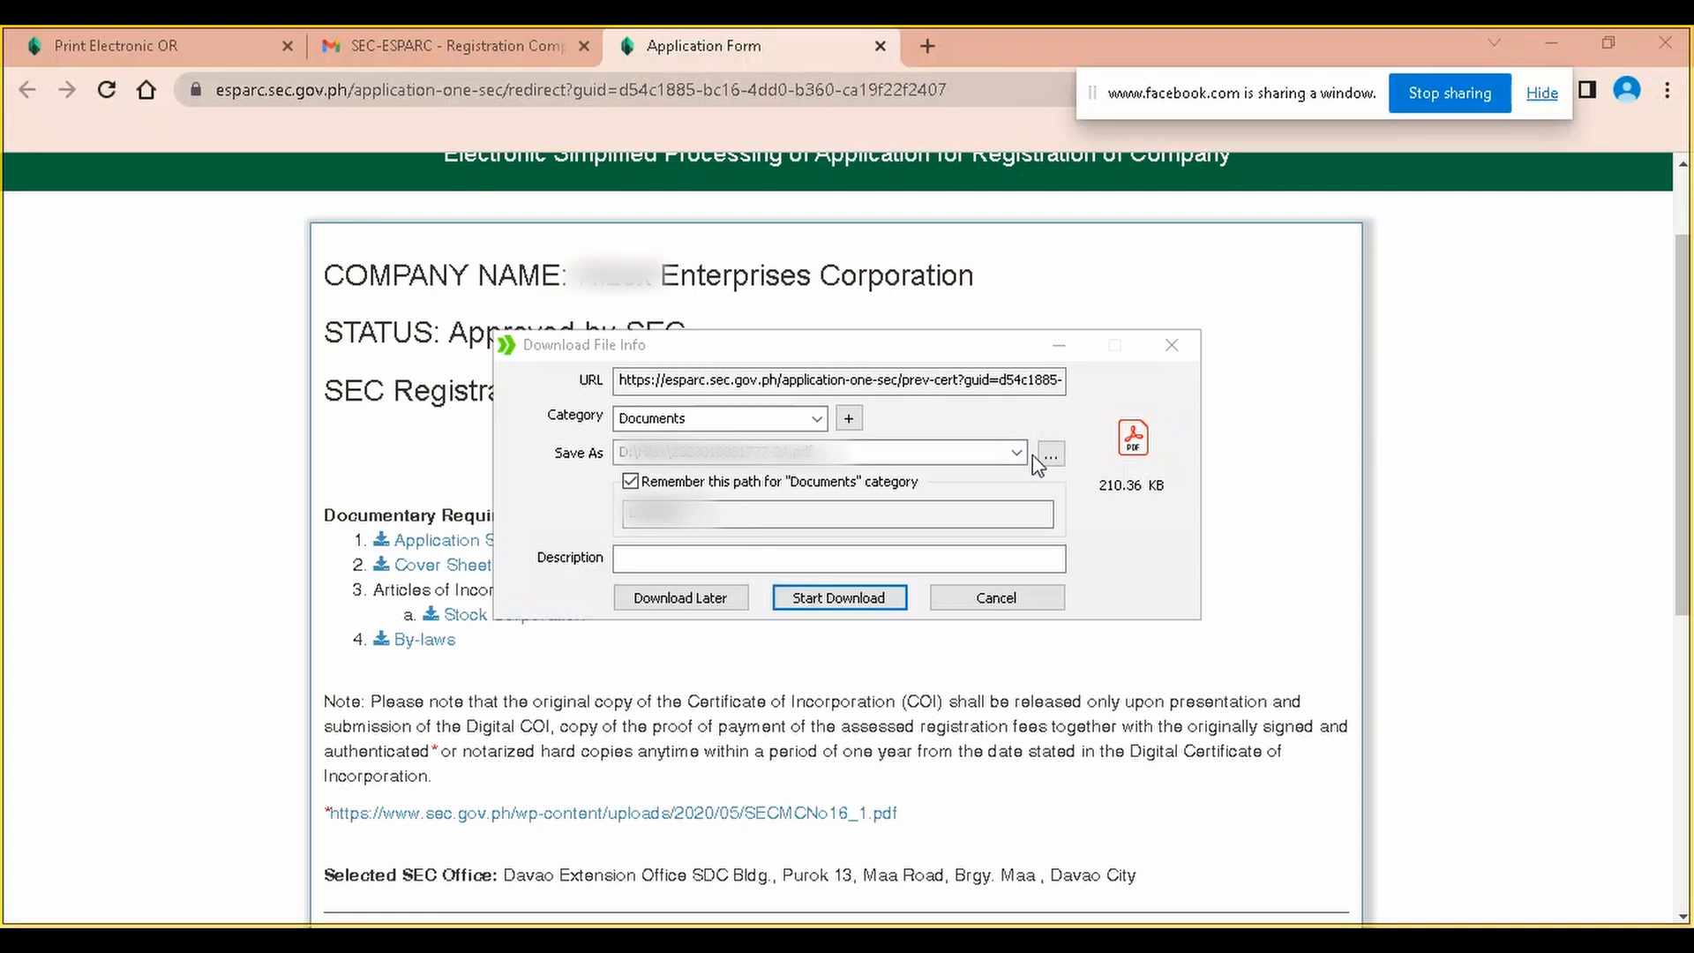
left_click(1049, 454)
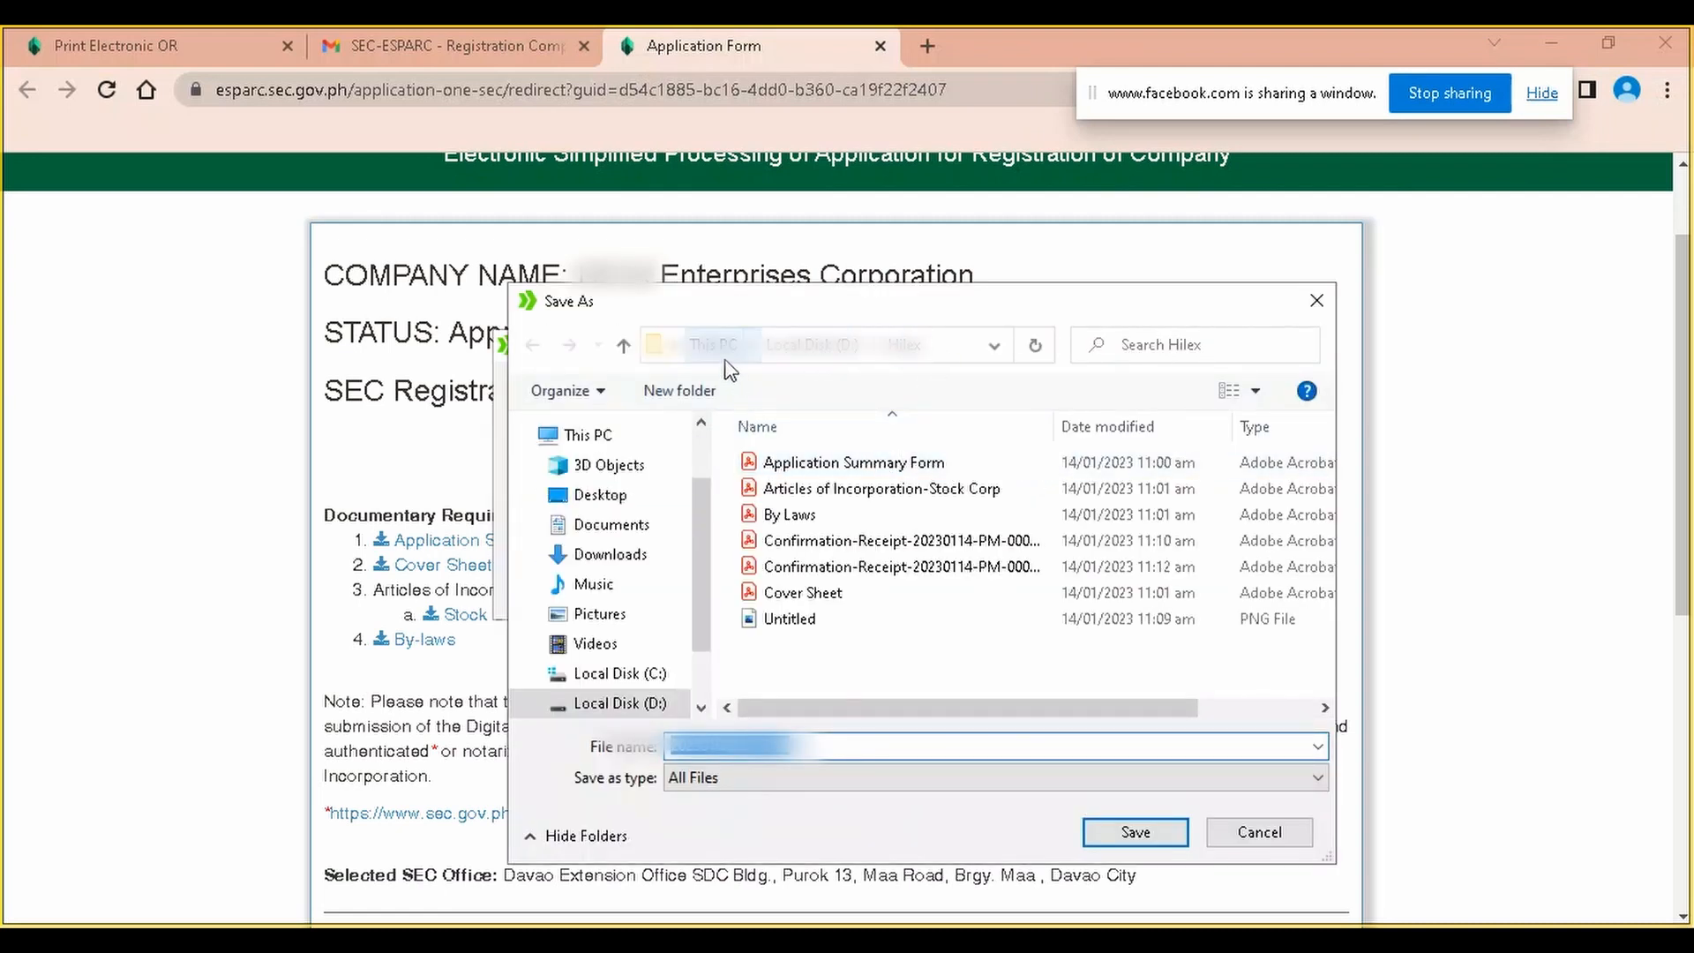
left_click(711, 390)
type("Final")
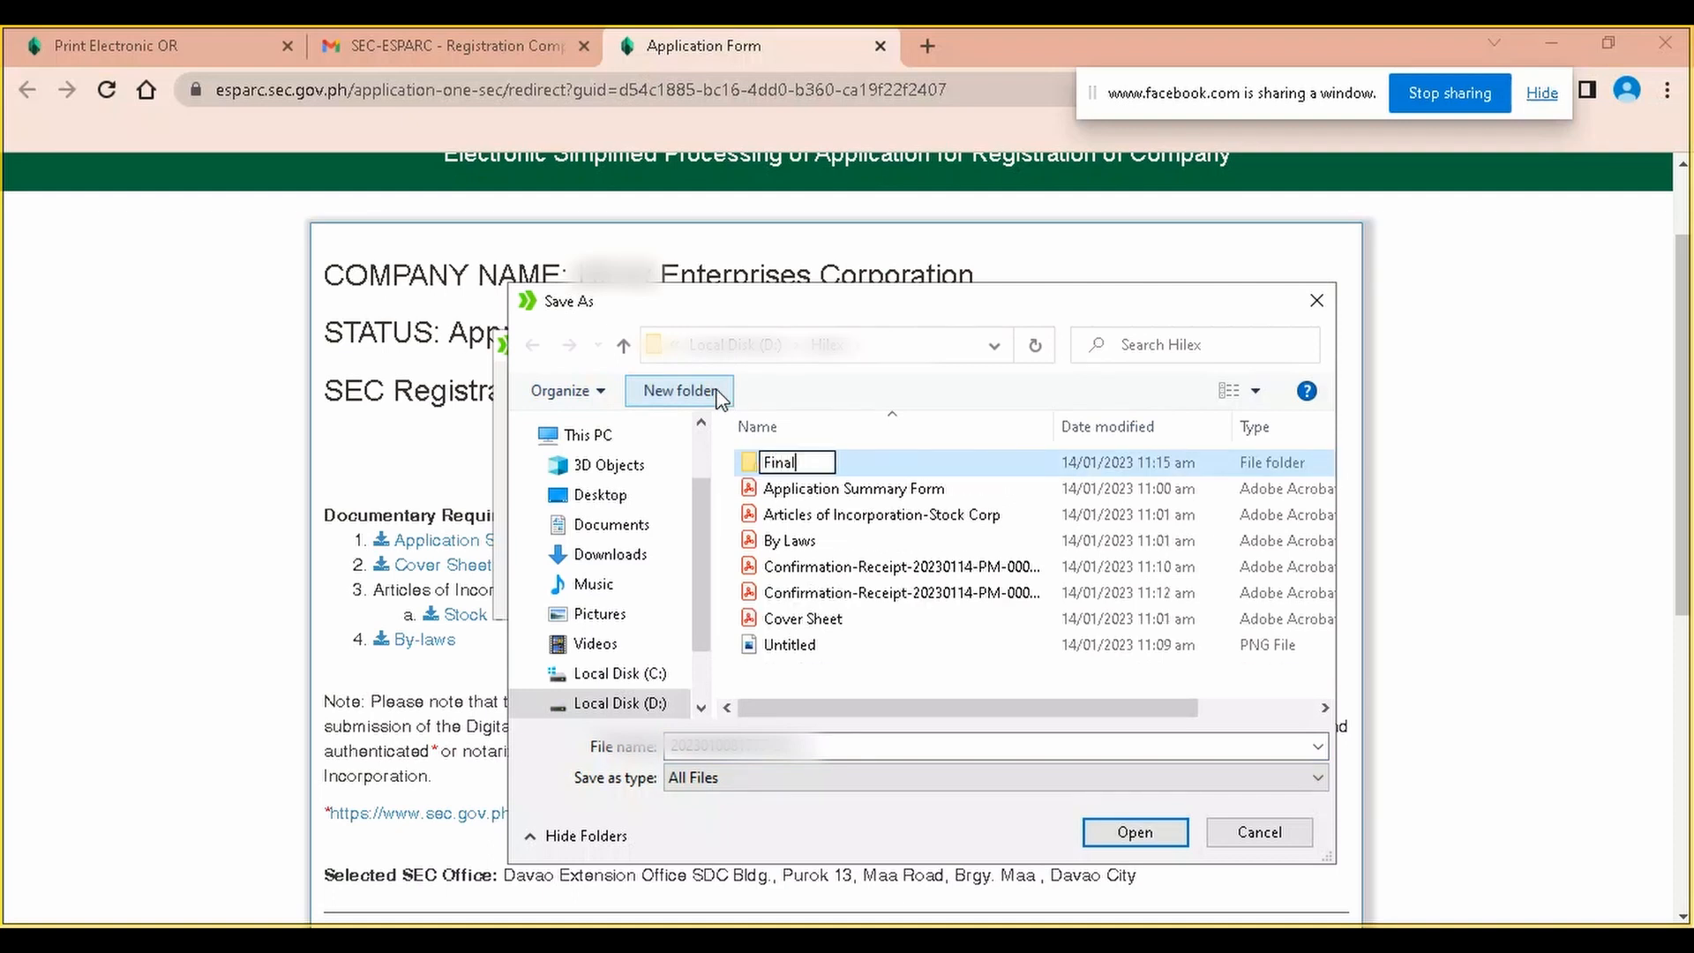
key("Return")
key("Return")
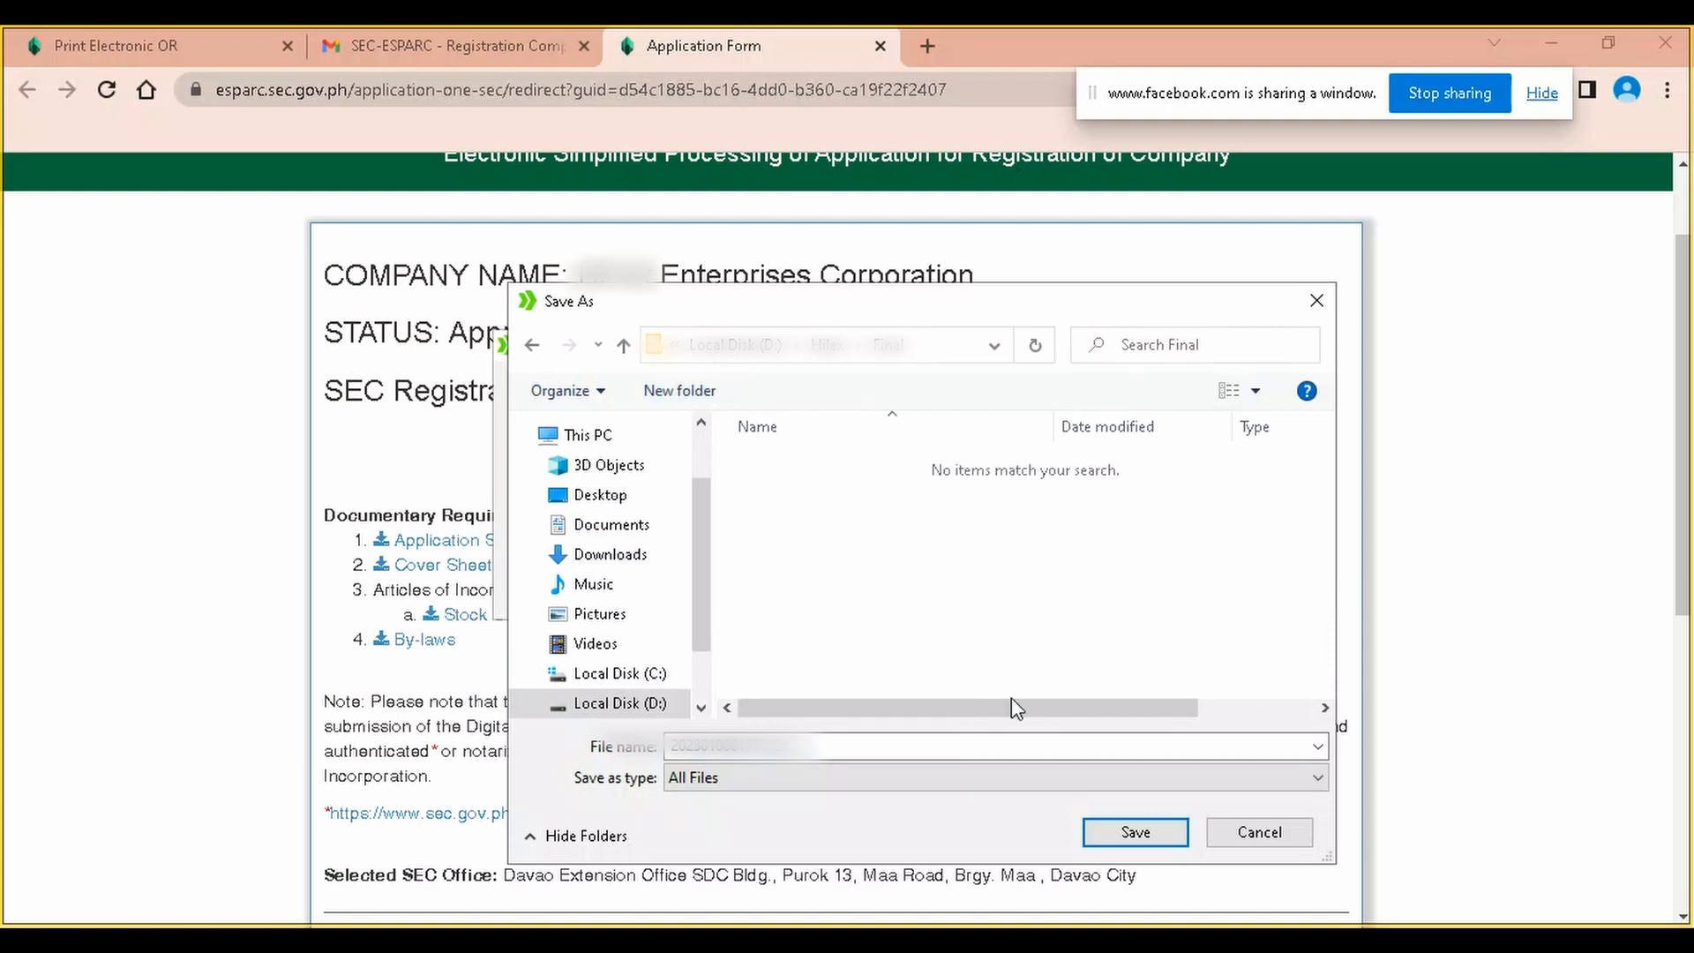
left_click(1111, 837)
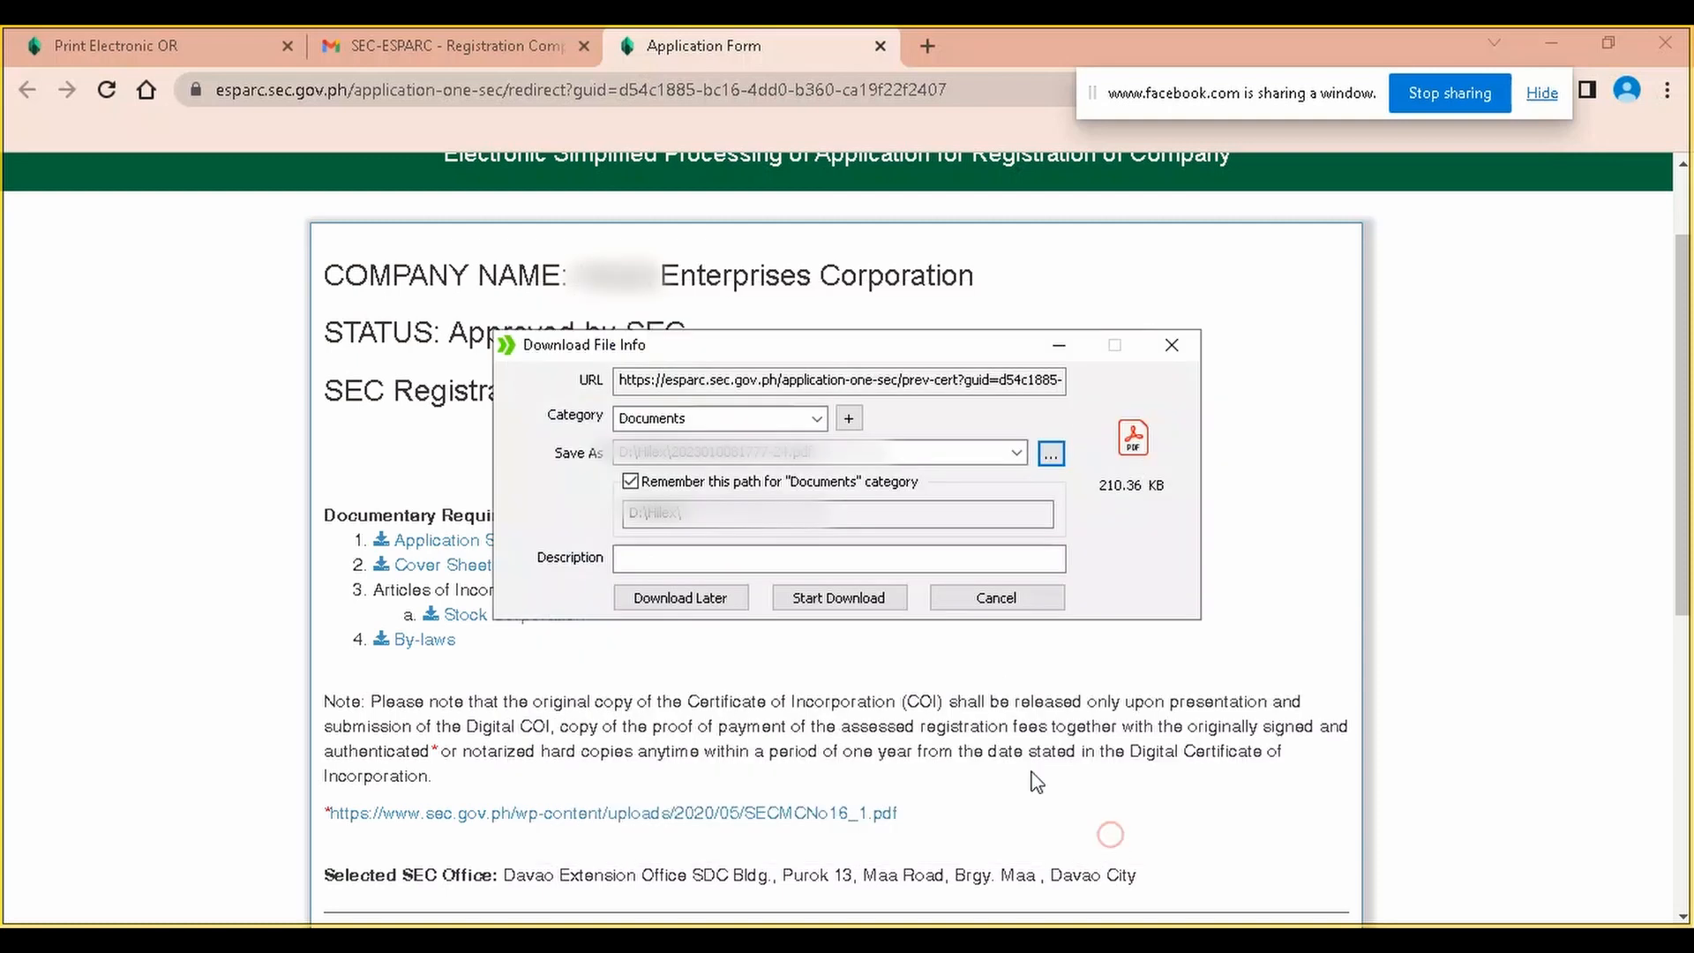
left_click(849, 603)
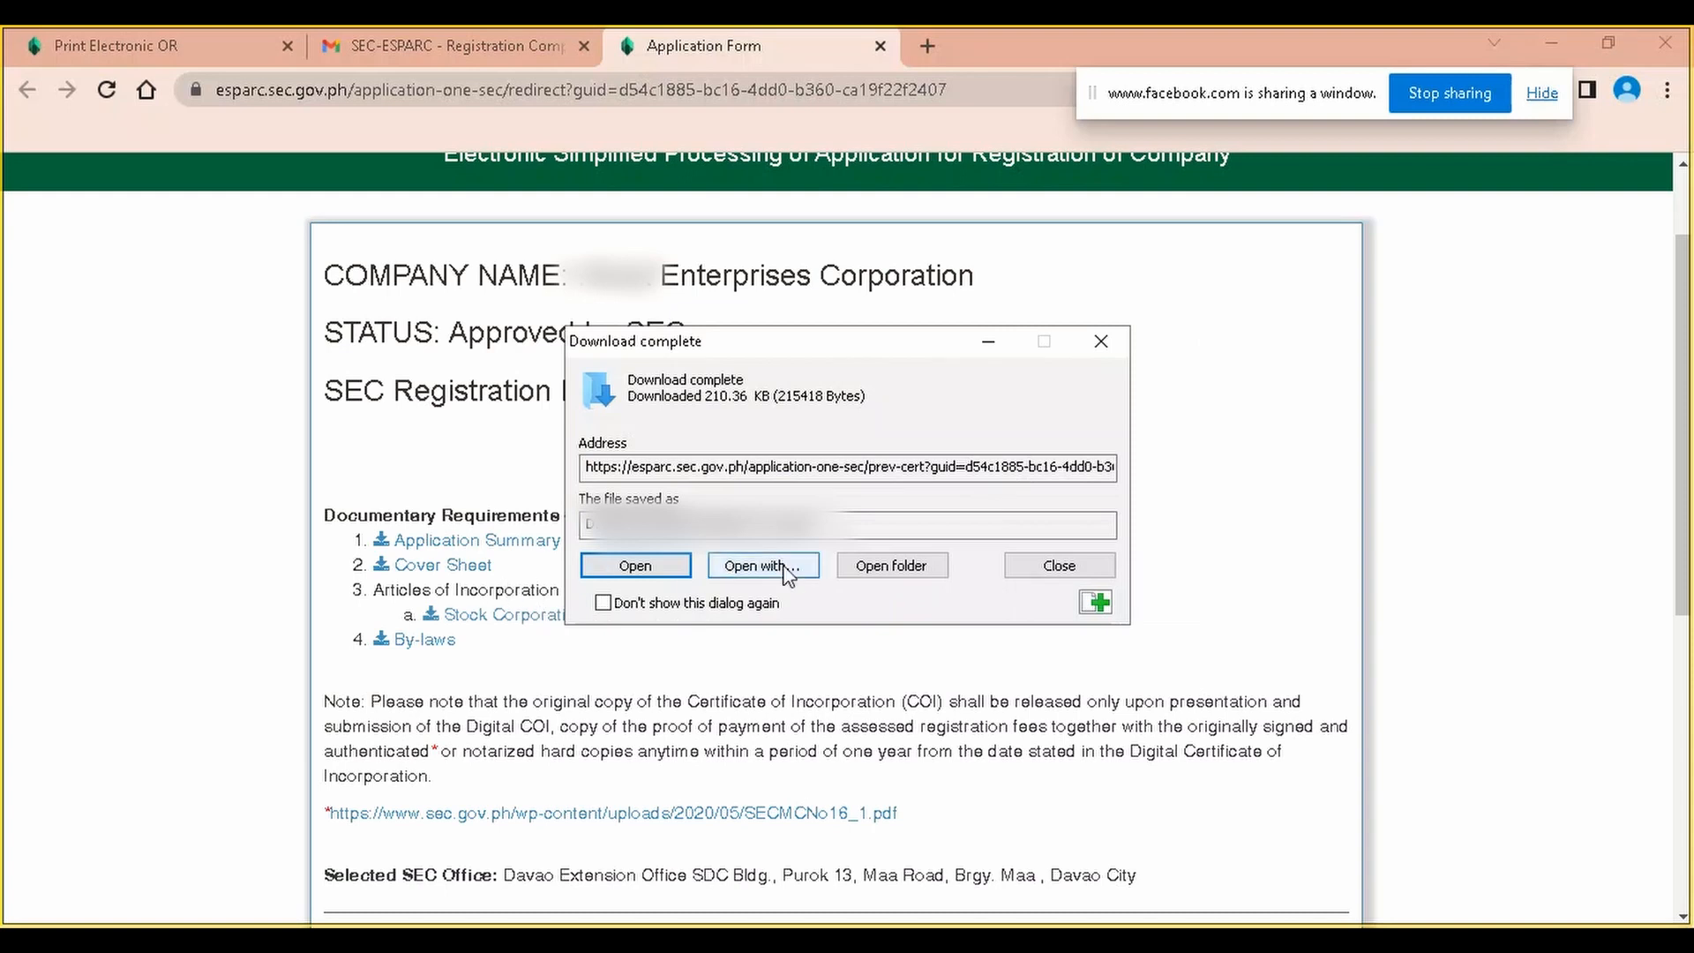
left_click(1027, 568)
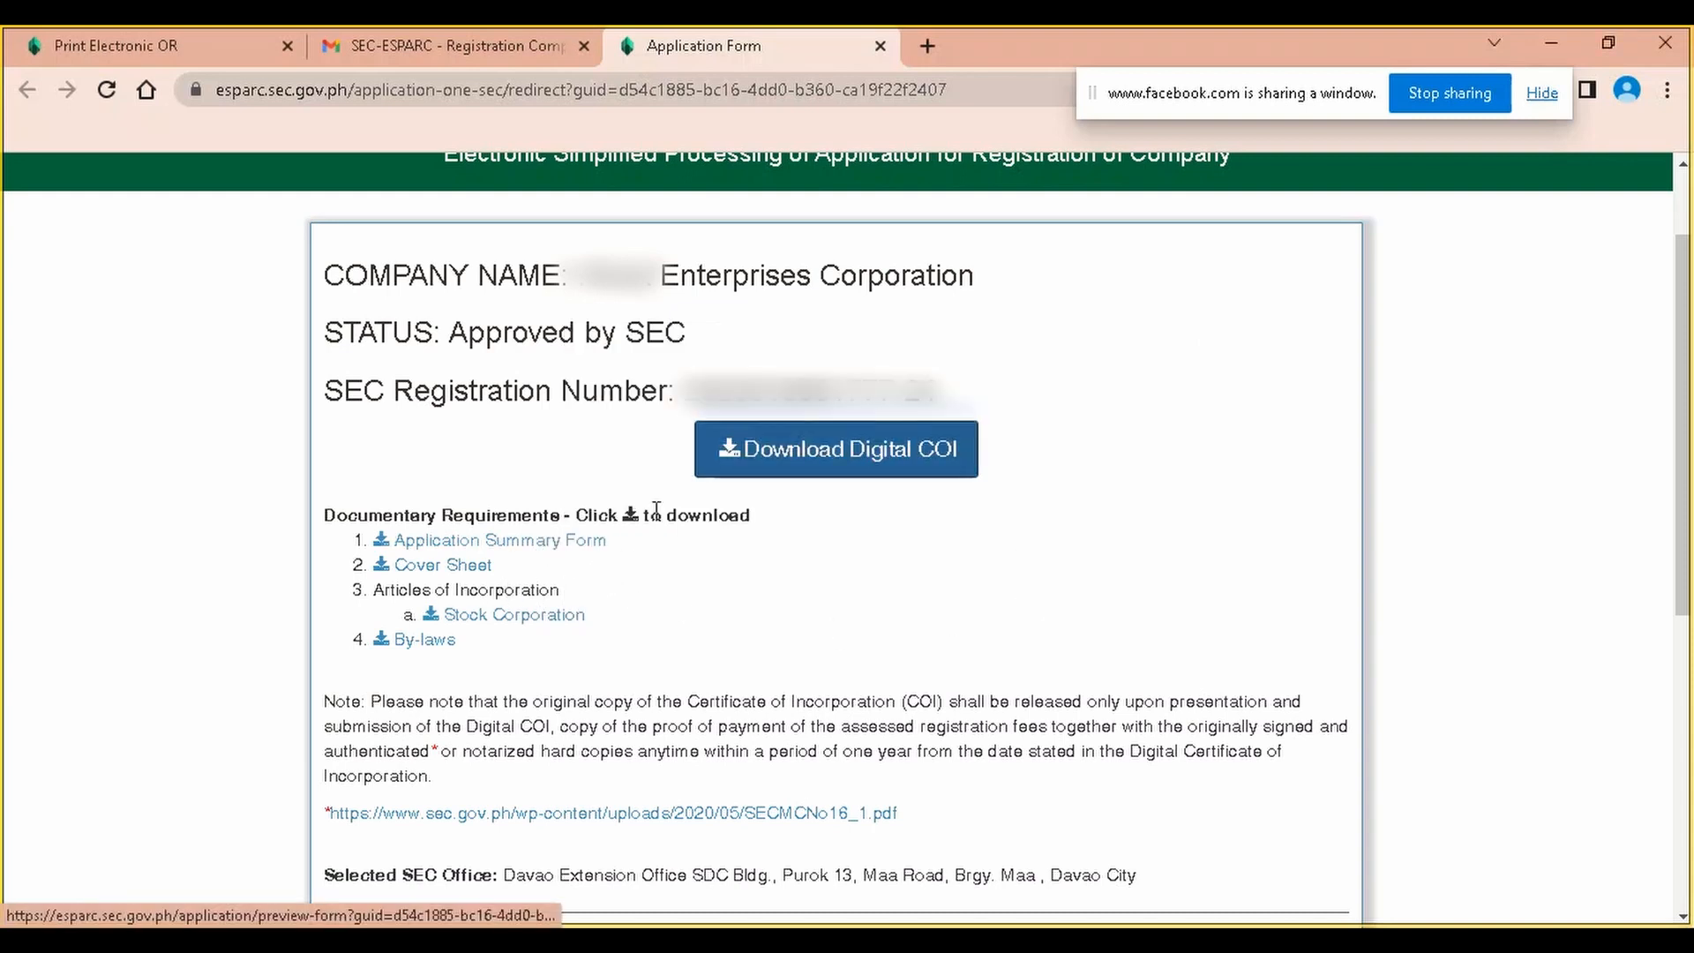
Download the Application Summary Form and the Cover Sheet
left_click(806, 470)
left_click(550, 544)
left_click(551, 541)
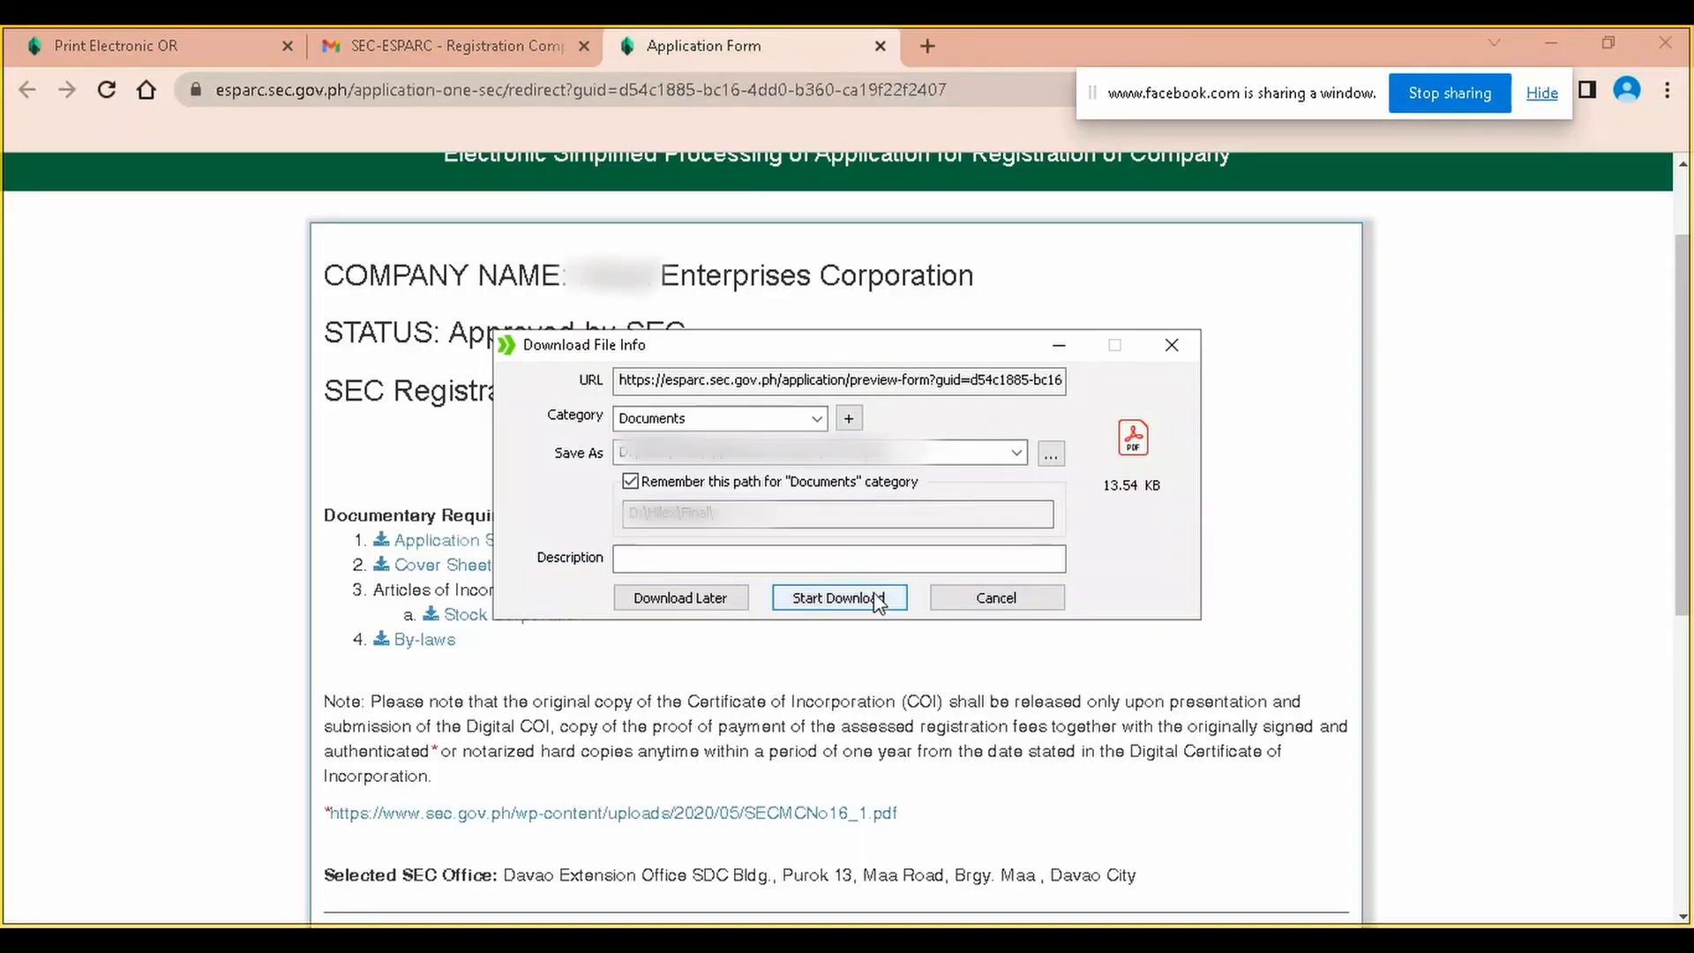
left_click(877, 598)
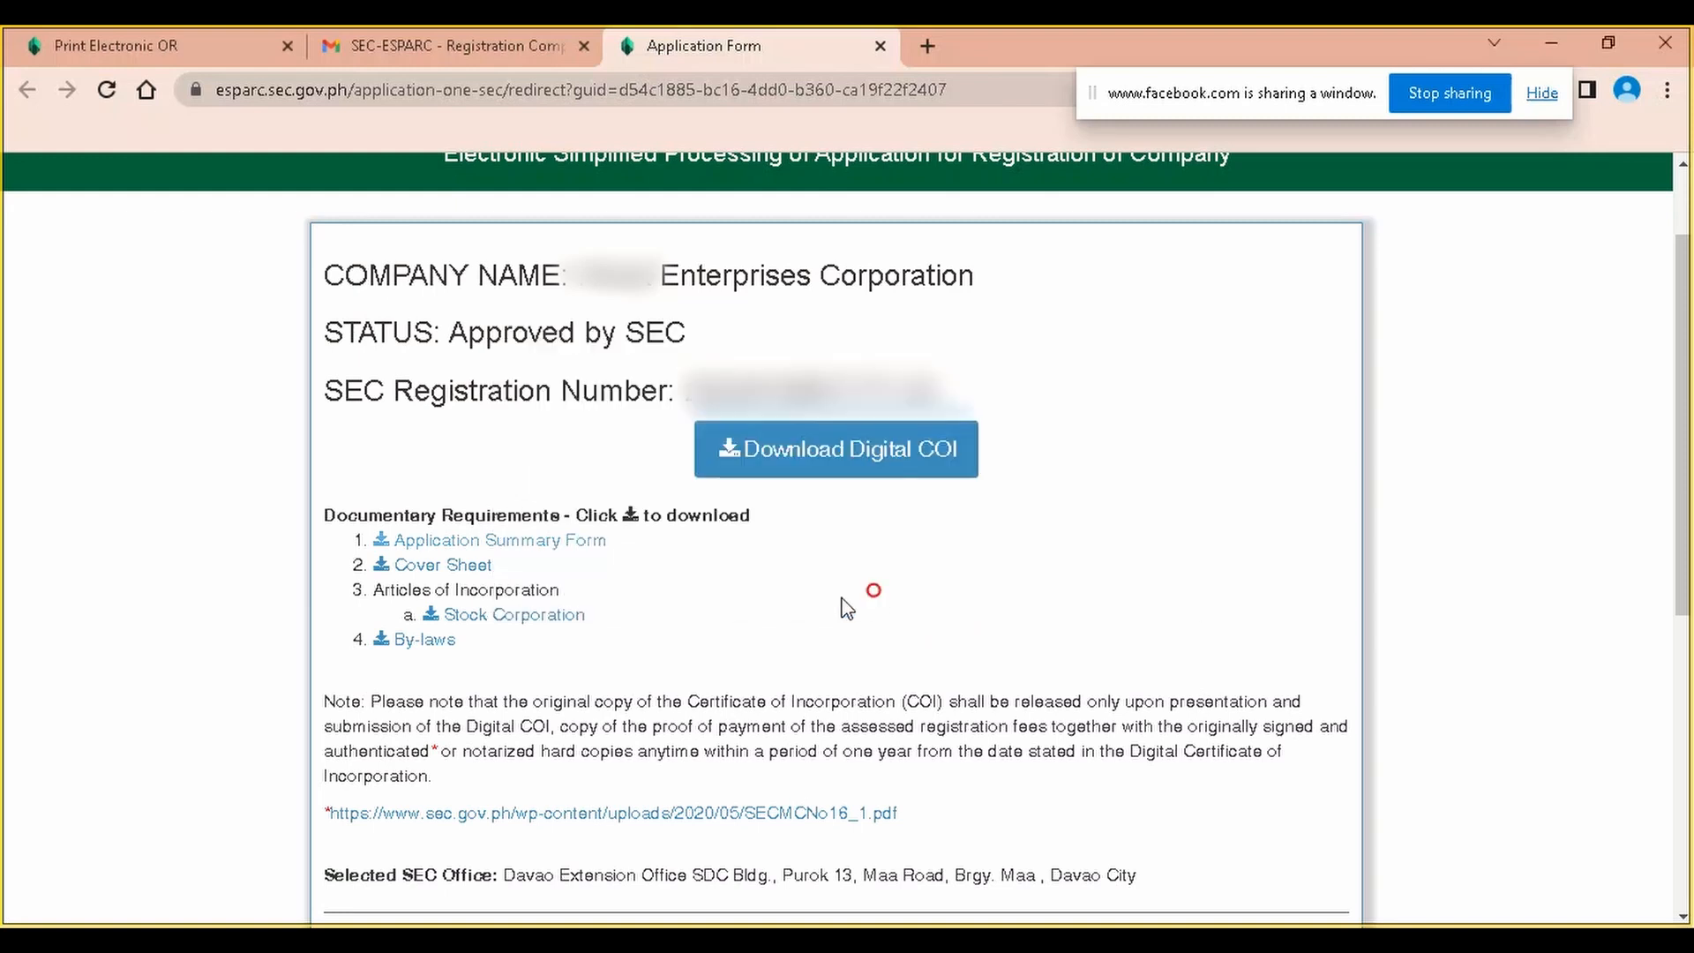
left_click(1024, 563)
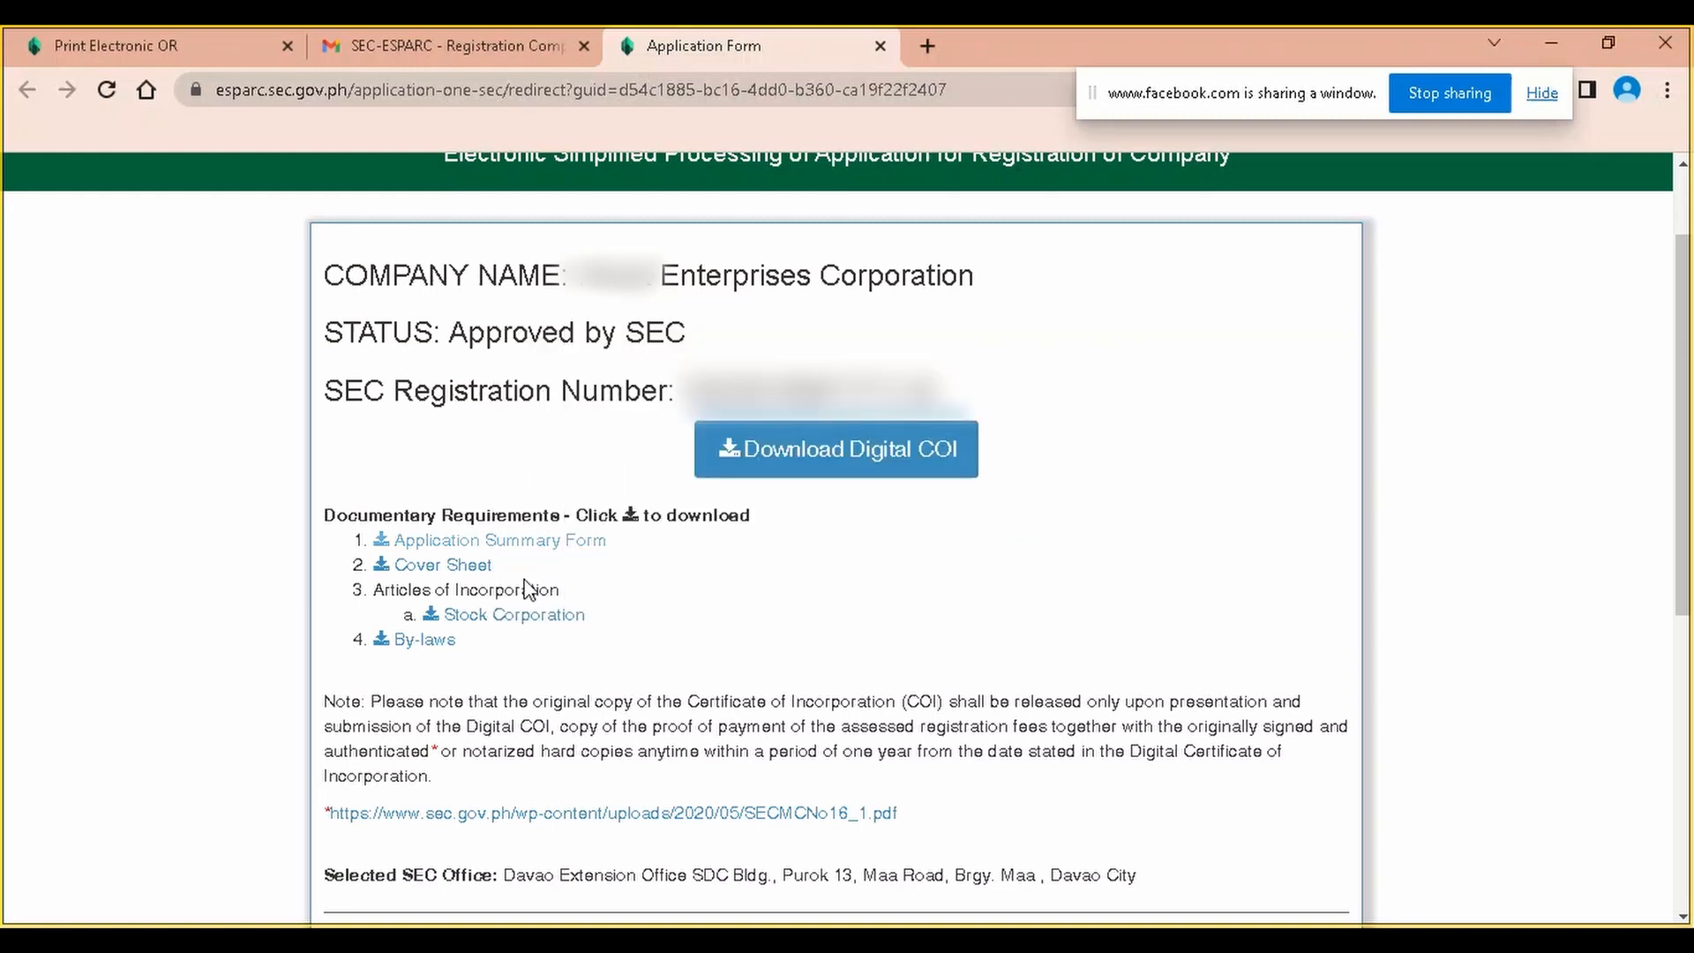
left_click(457, 565)
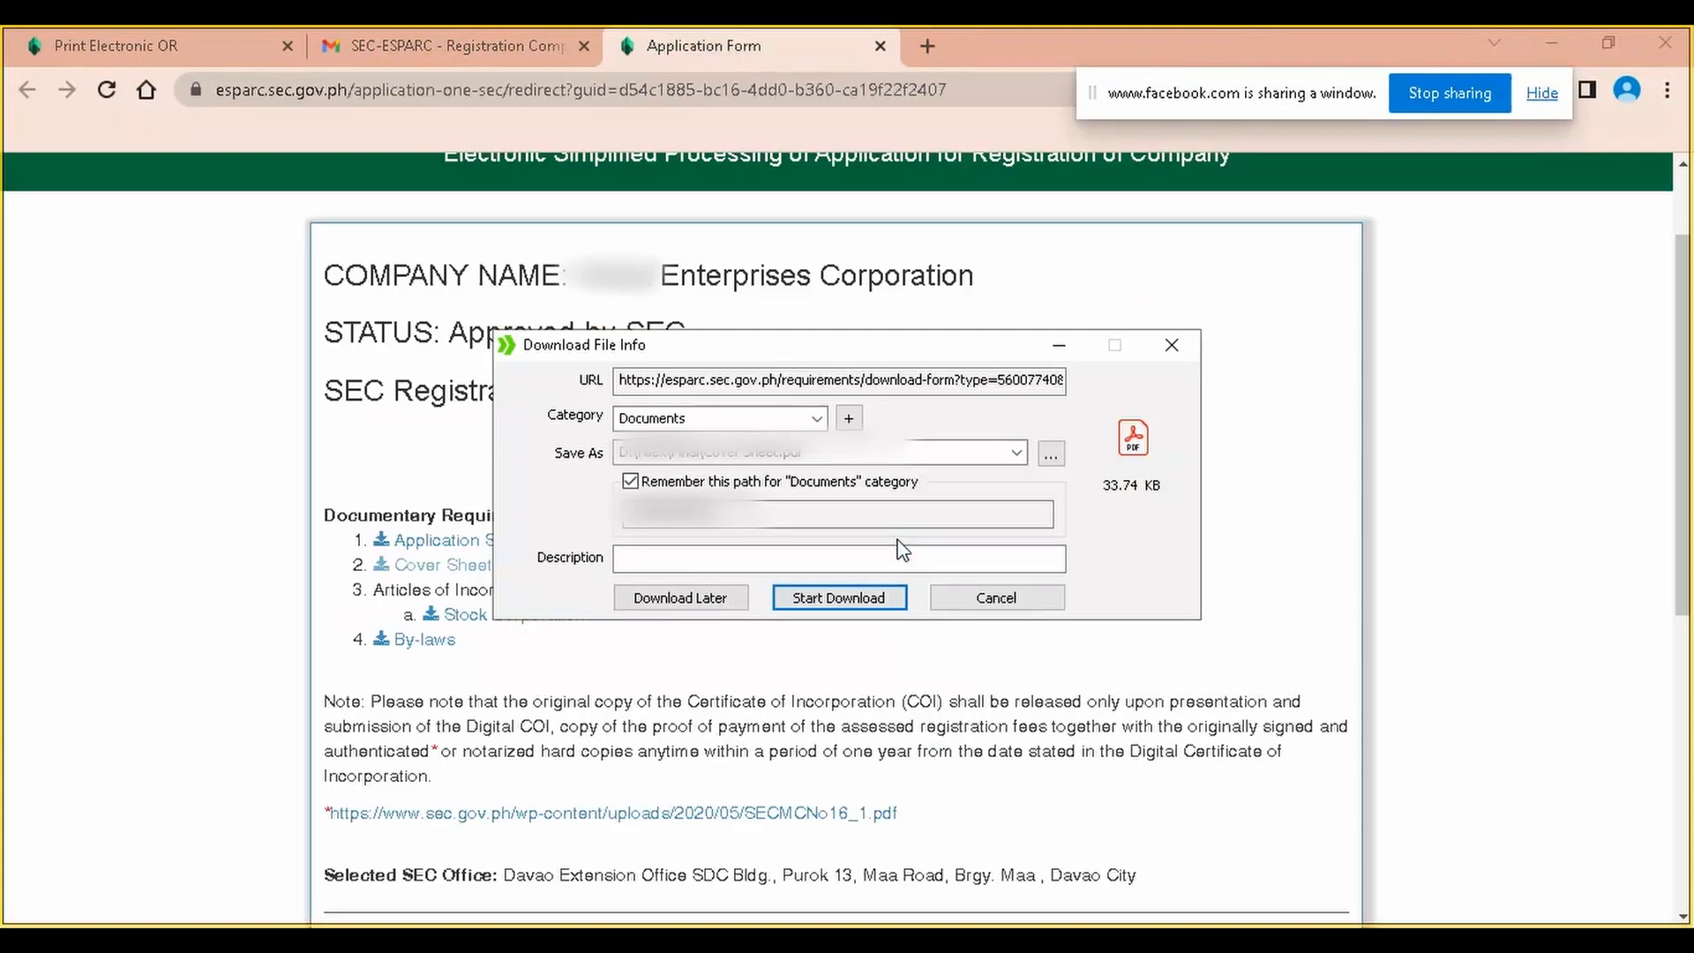
left_click(866, 601)
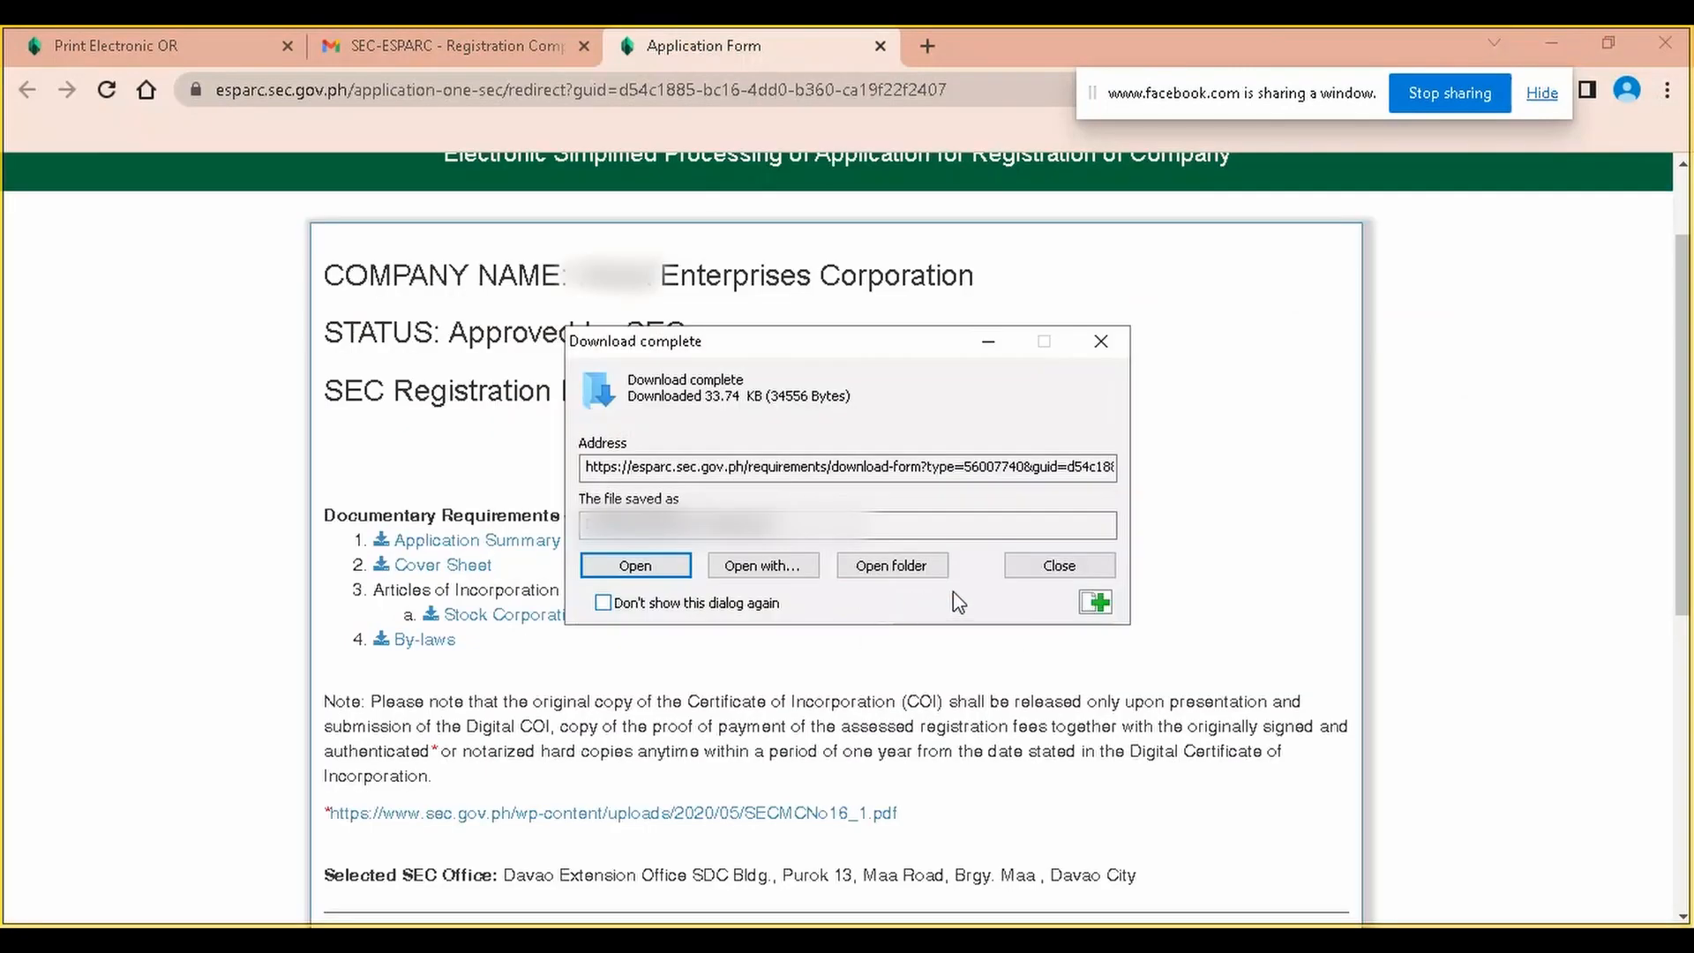
left_click(1048, 569)
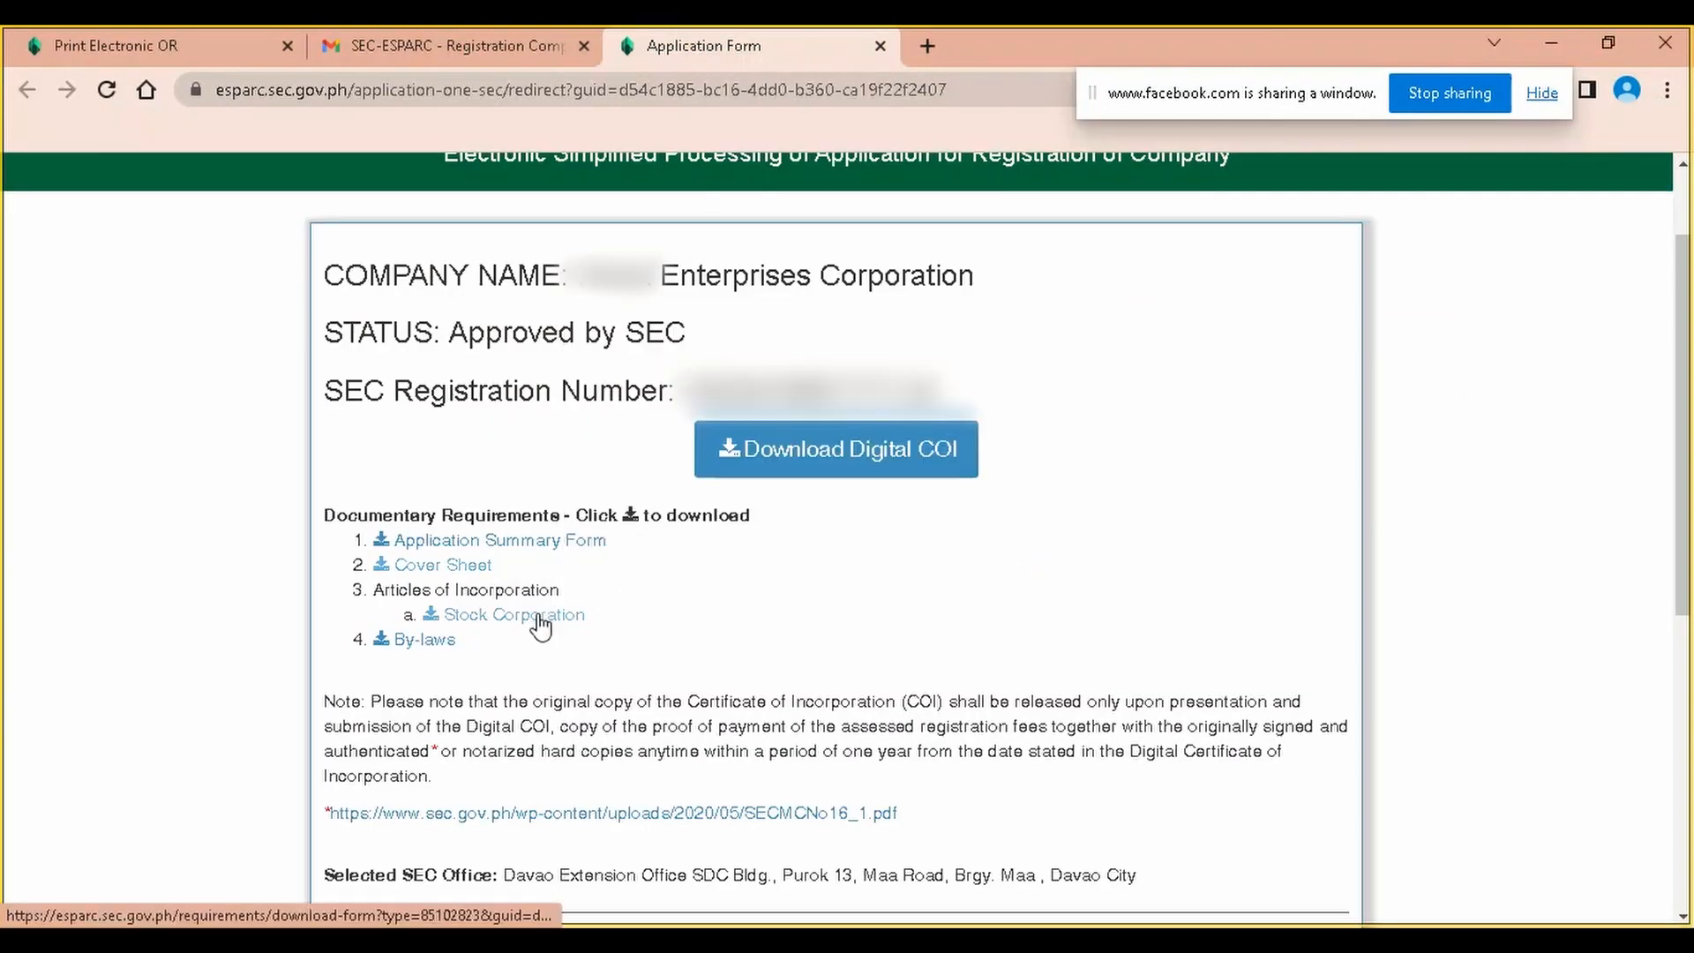
Download the Stock Corporation articles of incorporation and the By-laws document
left_click(538, 615)
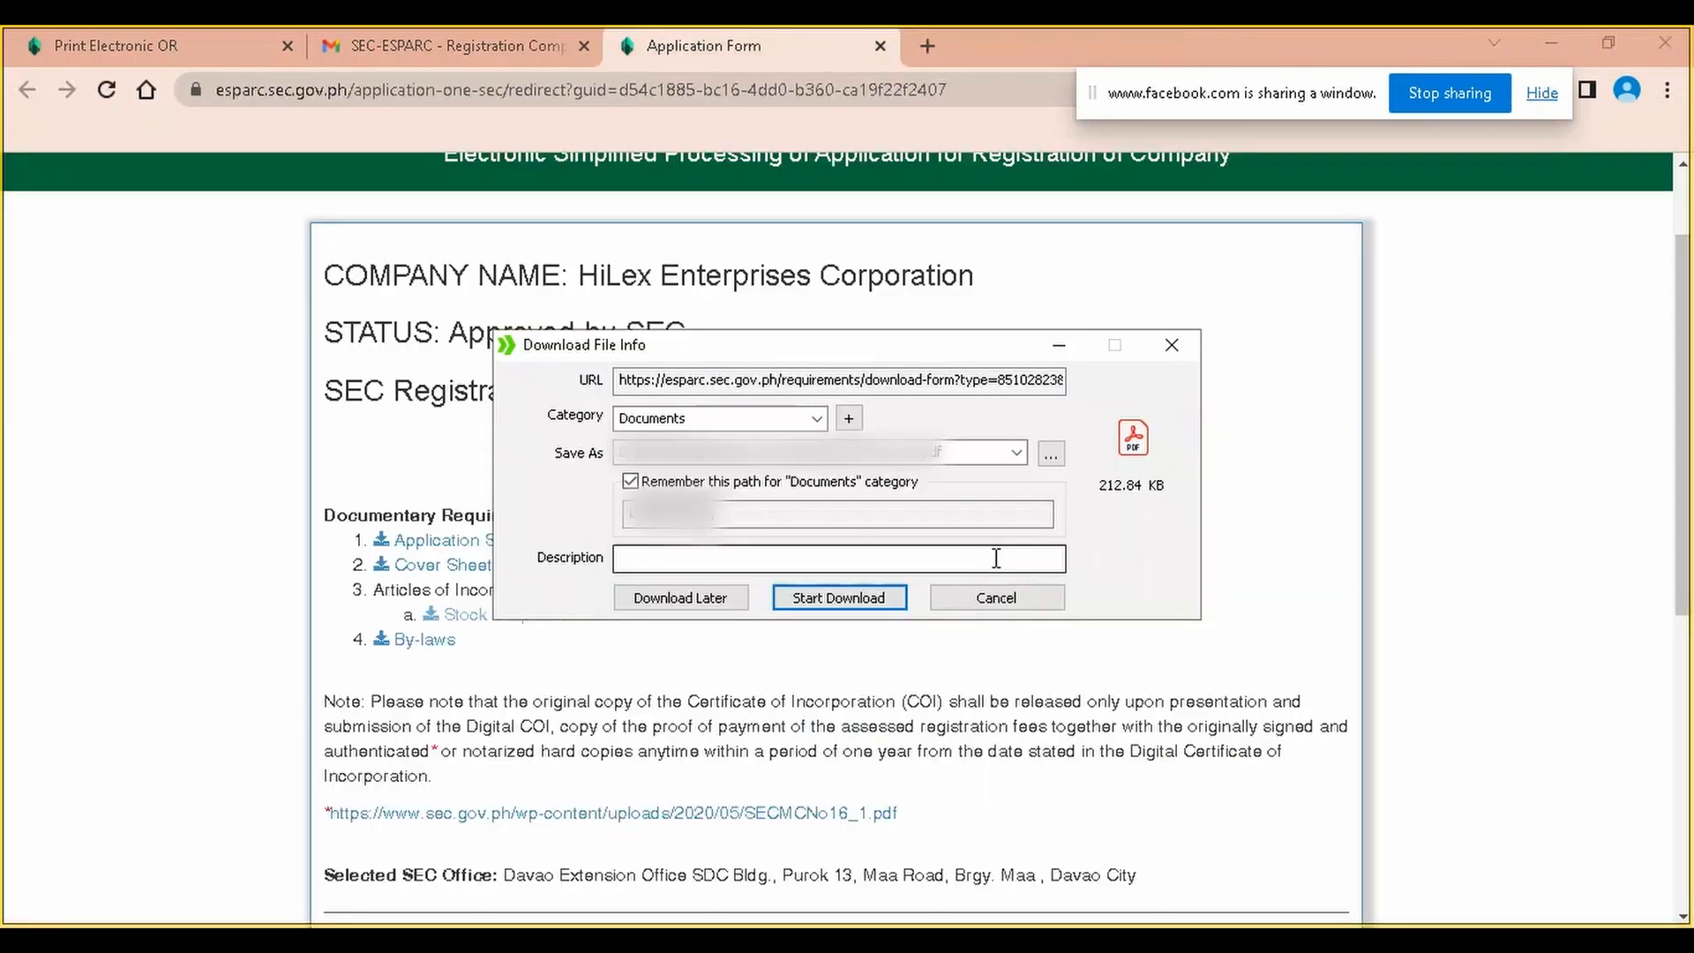
left_click(839, 598)
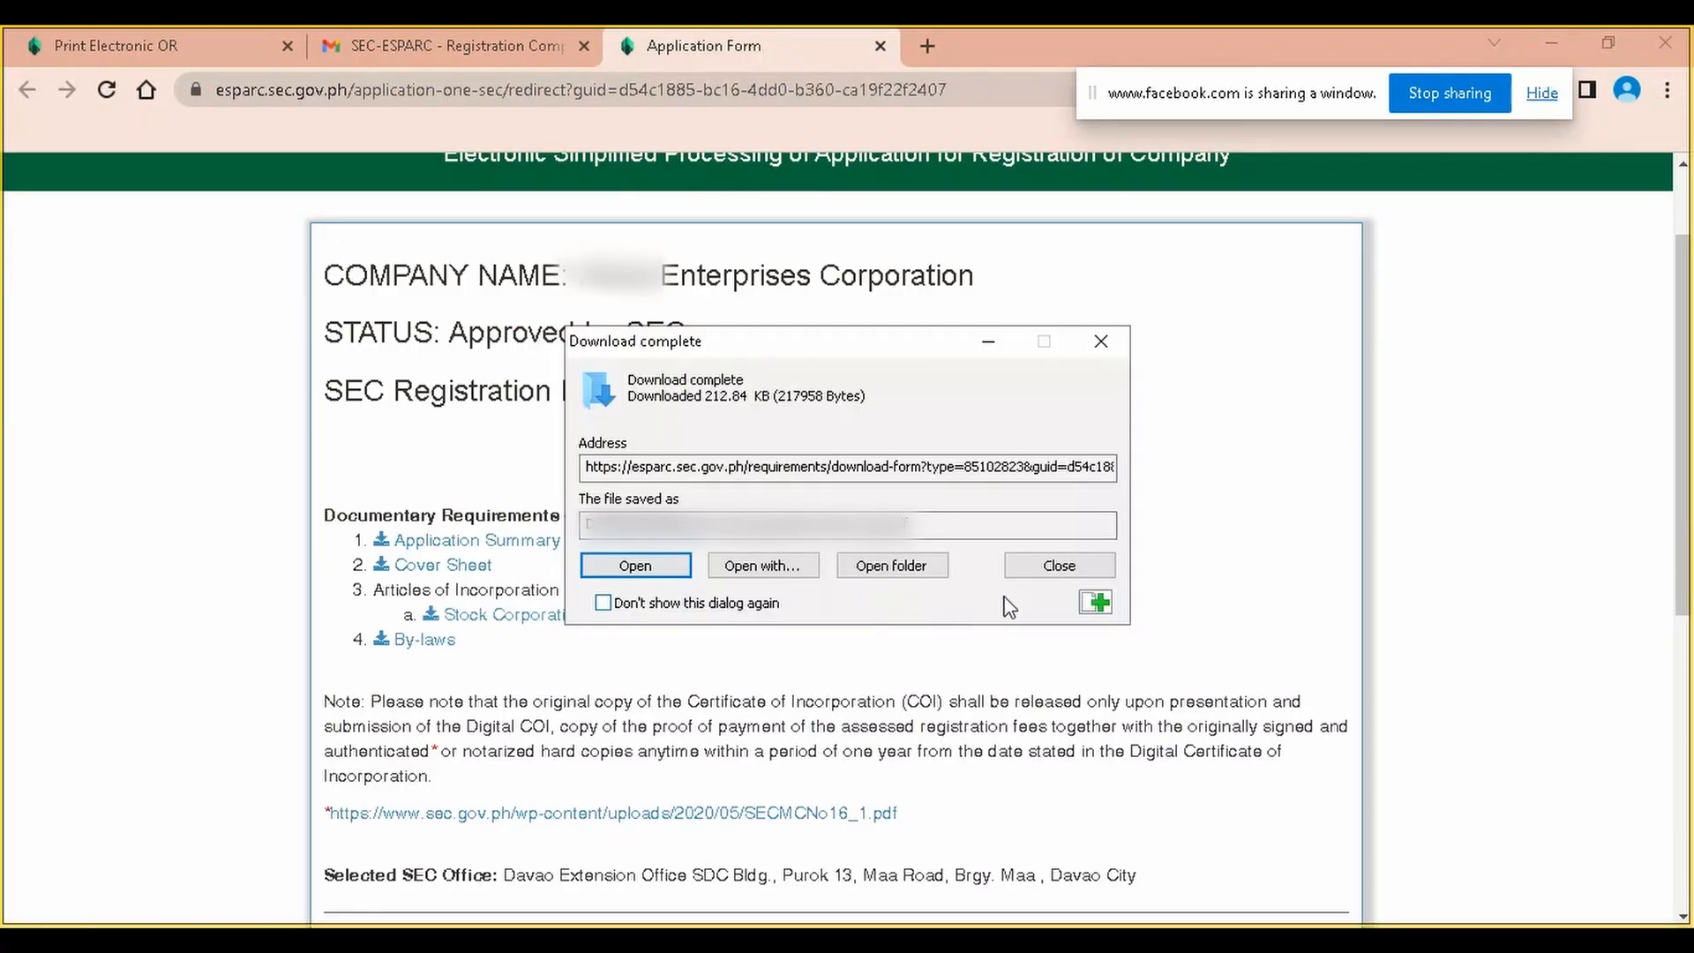
left_click(1057, 566)
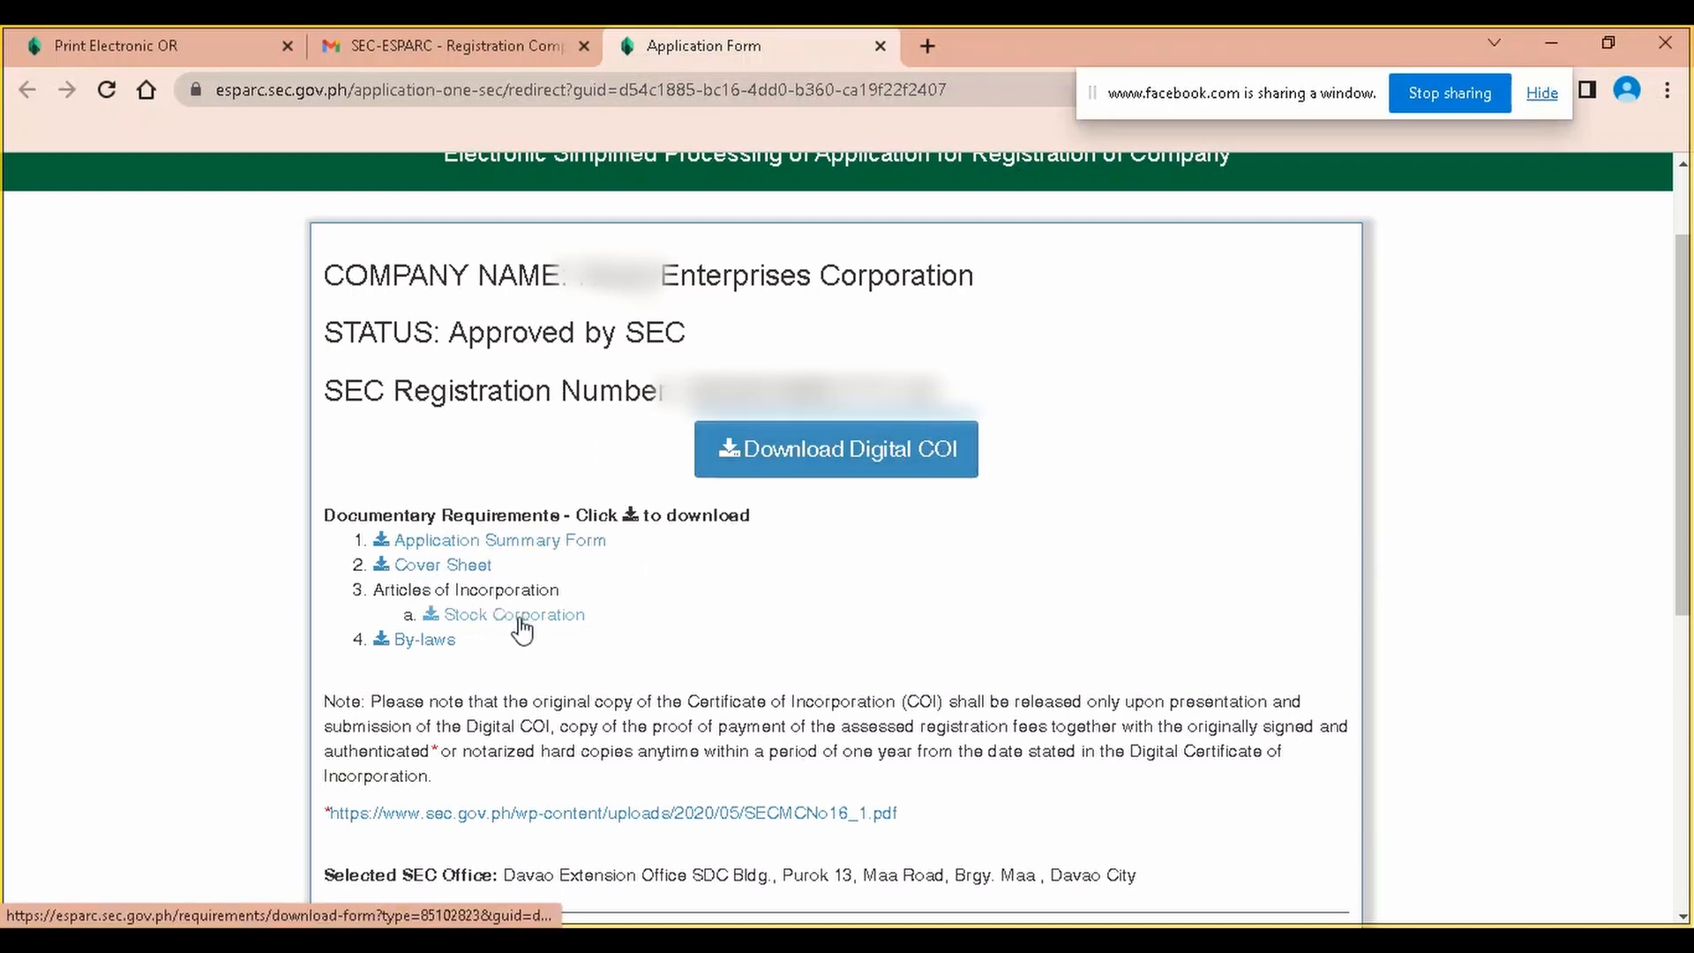
left_click(444, 642)
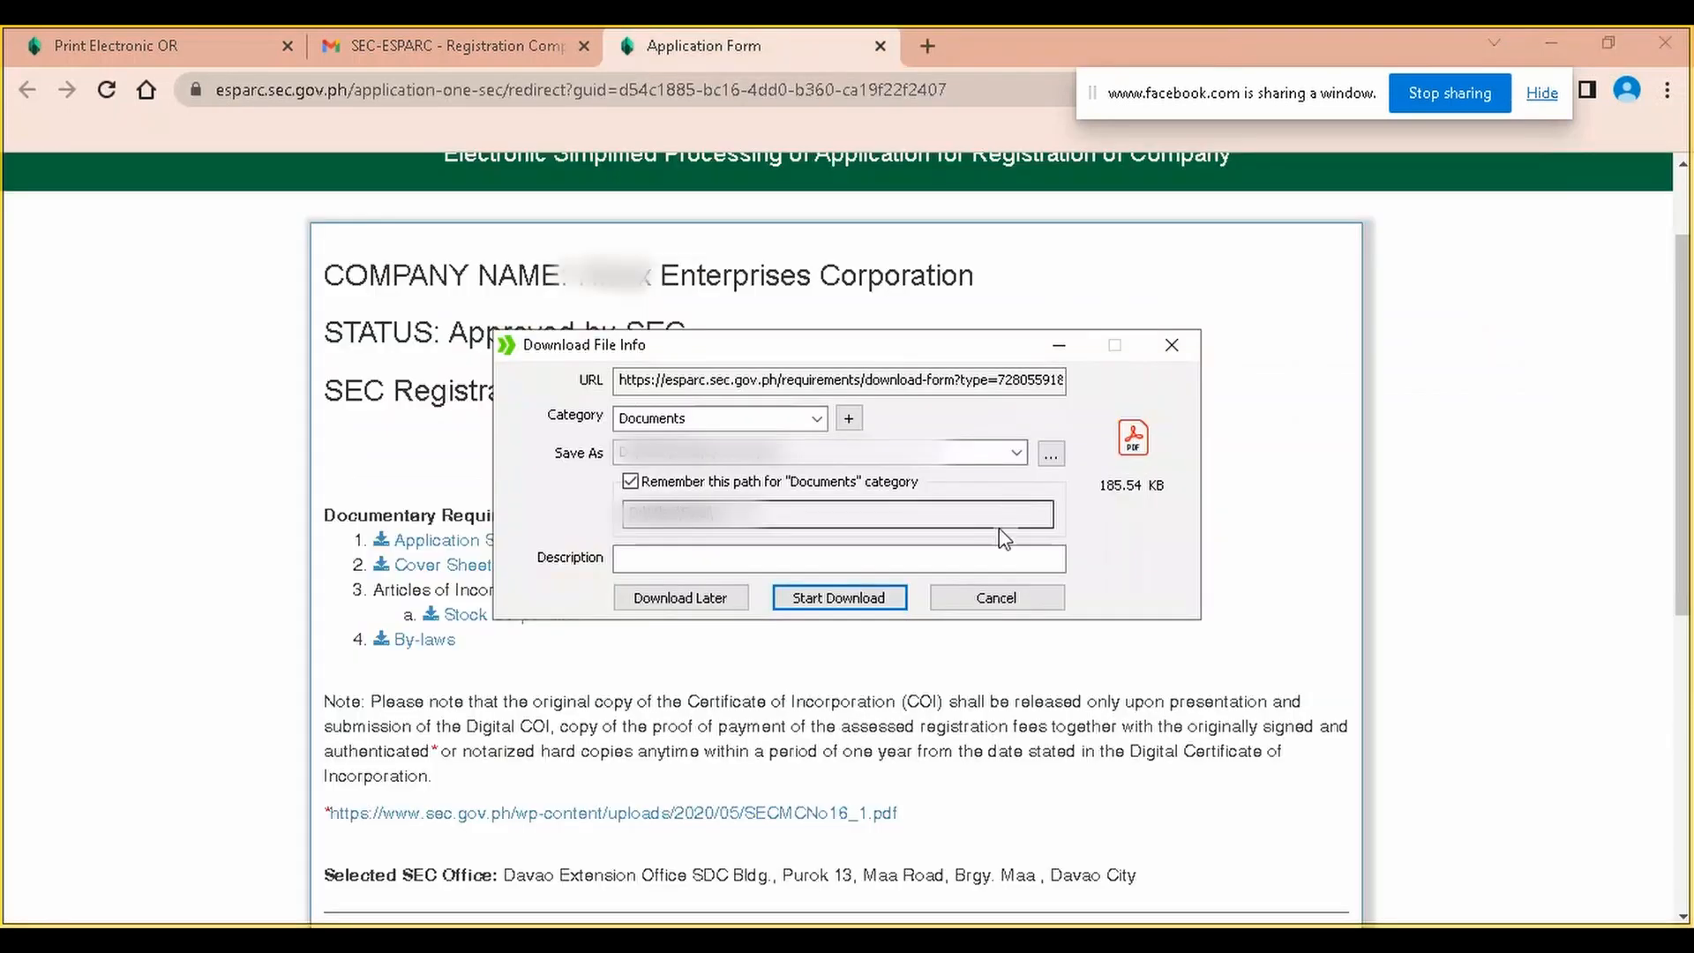
left_click(861, 593)
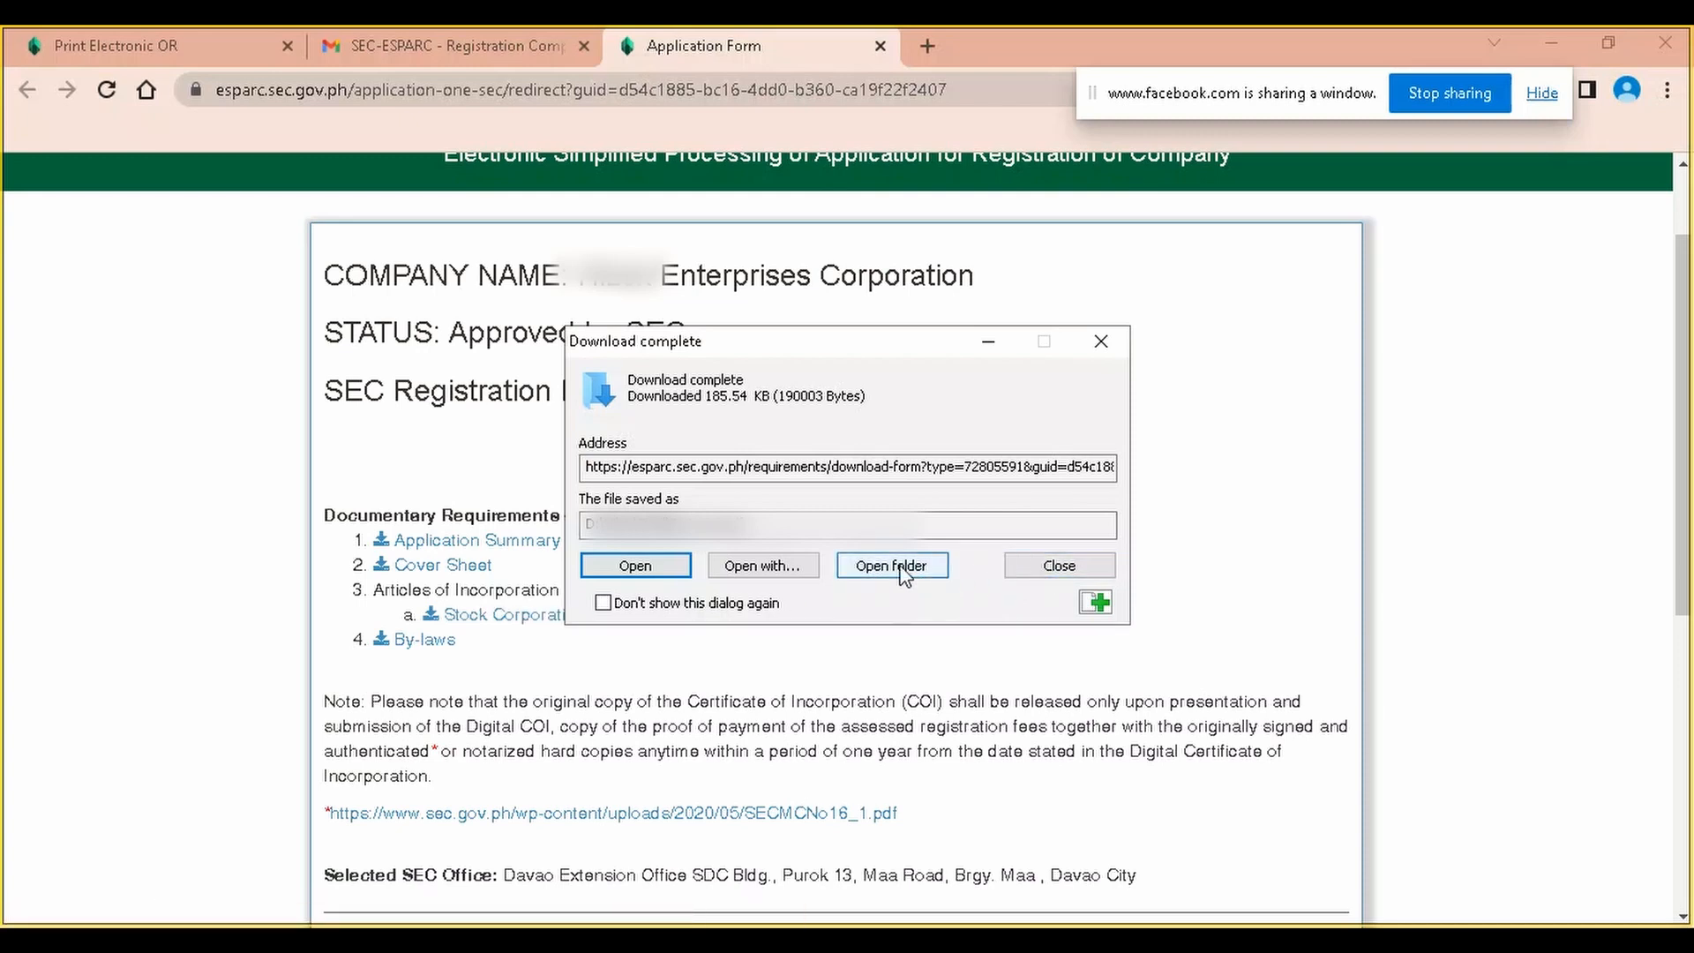
left_click(1078, 567)
scroll(789, 622, "down", 3)
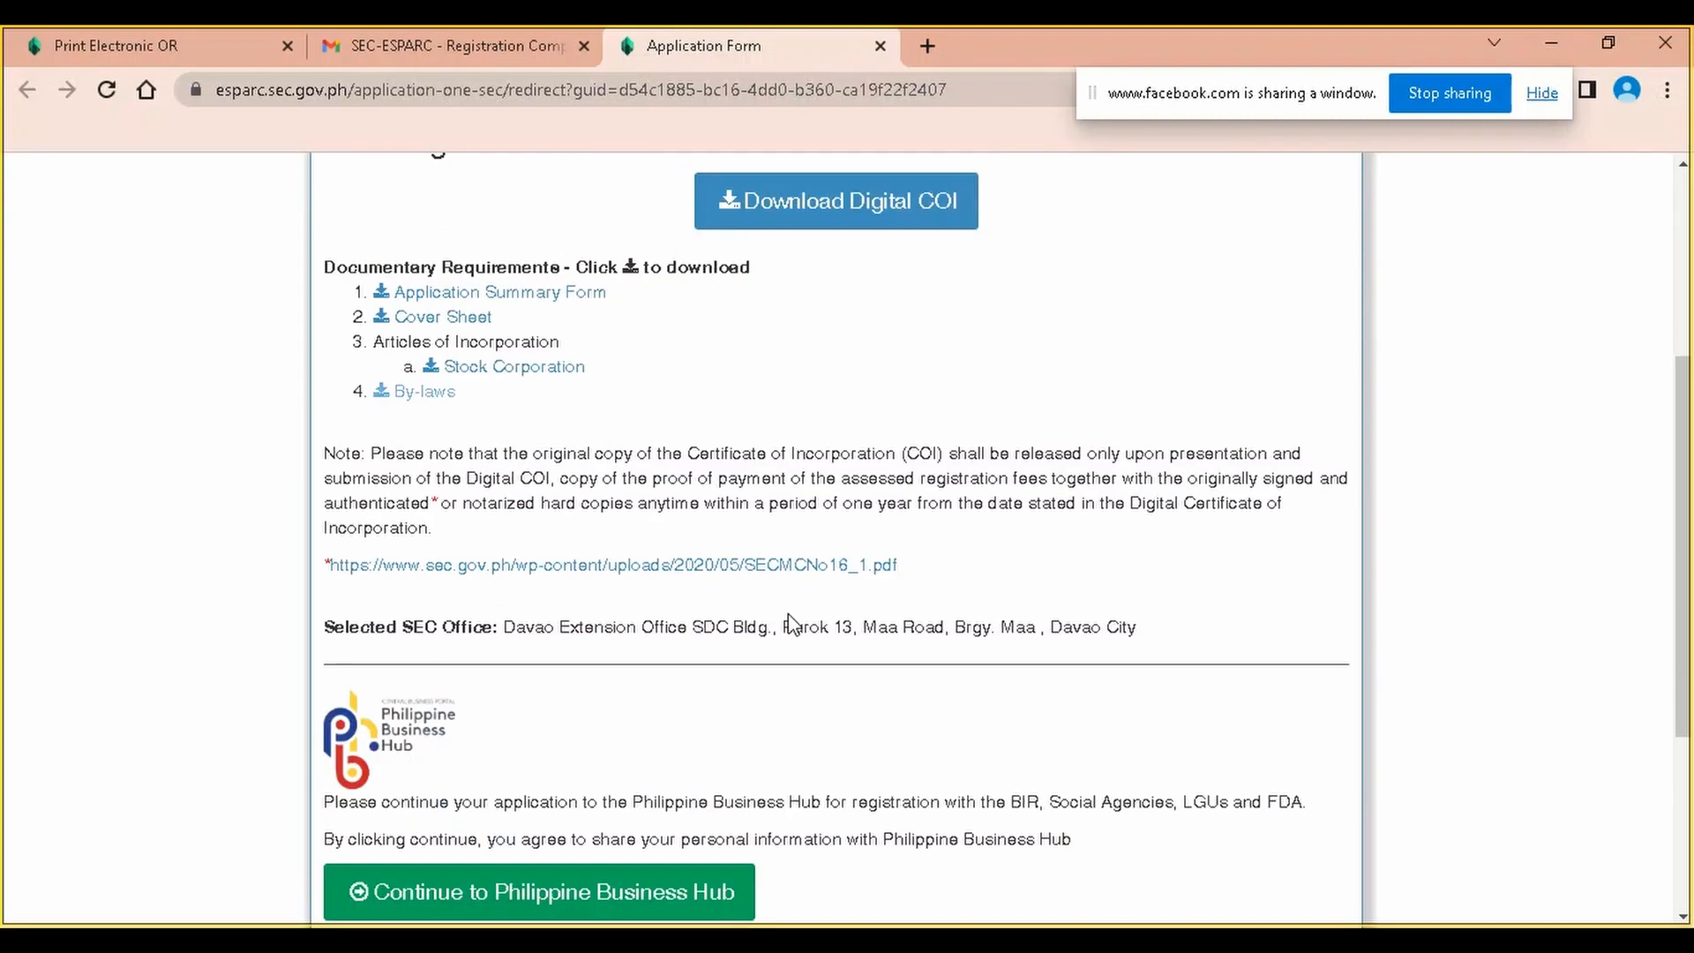
Download the SECMCNo16_1.pdf circular, then switch back to the SEC-ESPARC email tab in Gmail
left_click(645, 570)
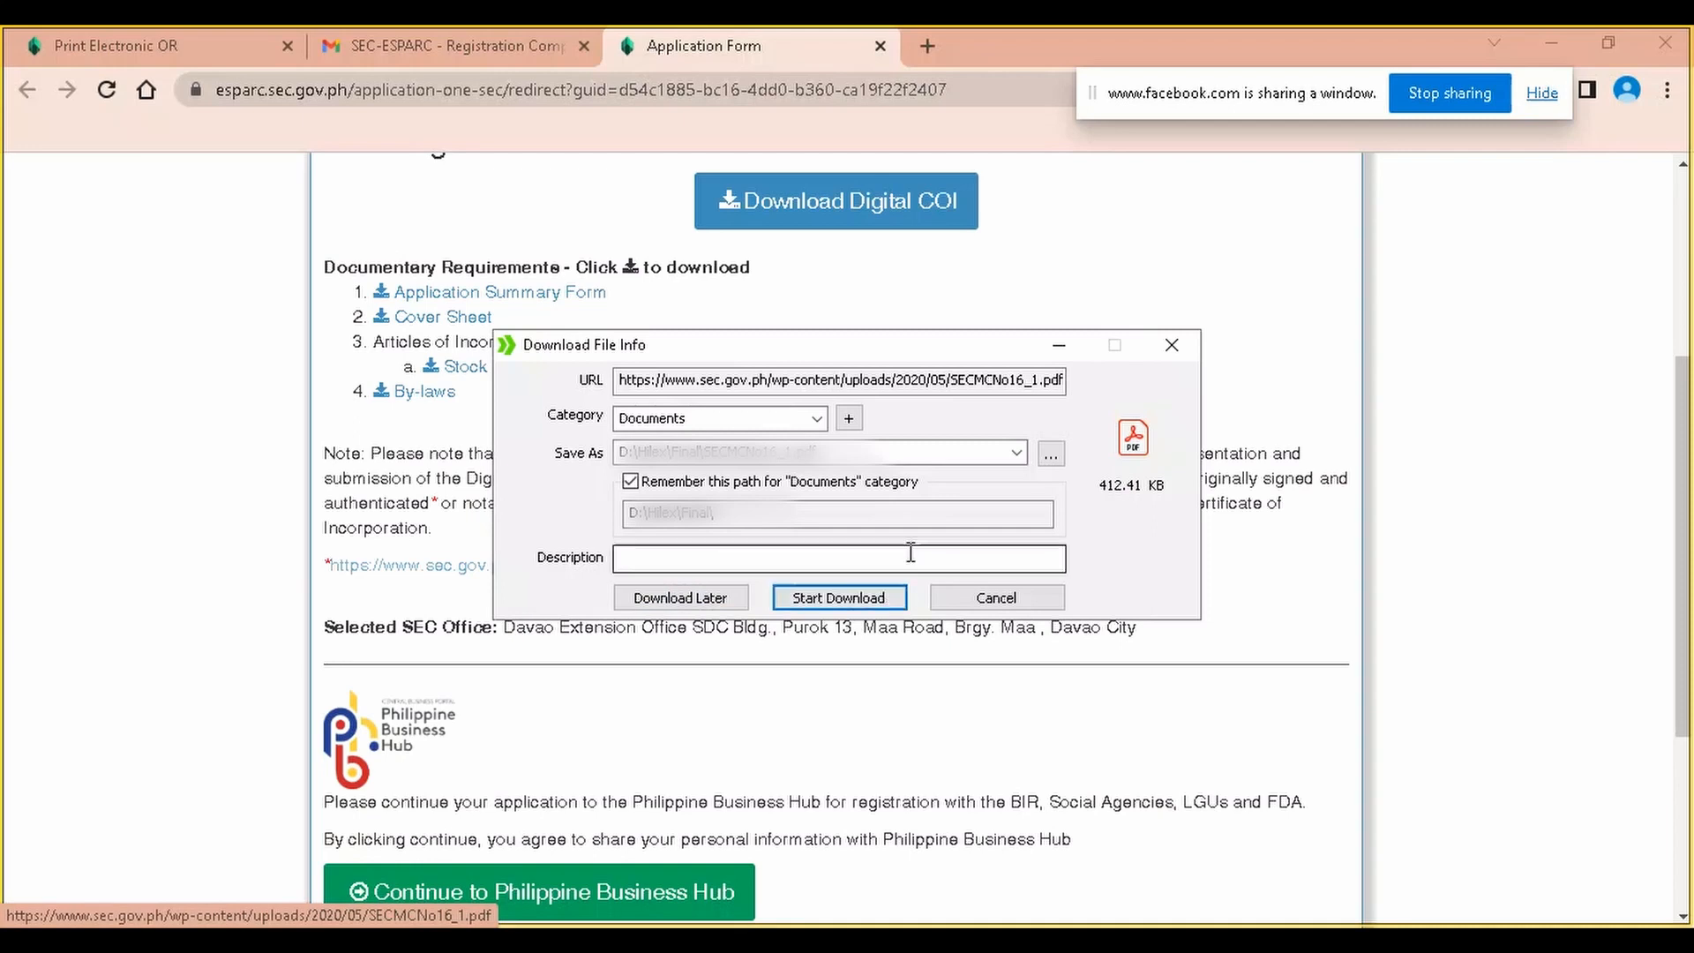
left_click(865, 598)
left_click(1023, 566)
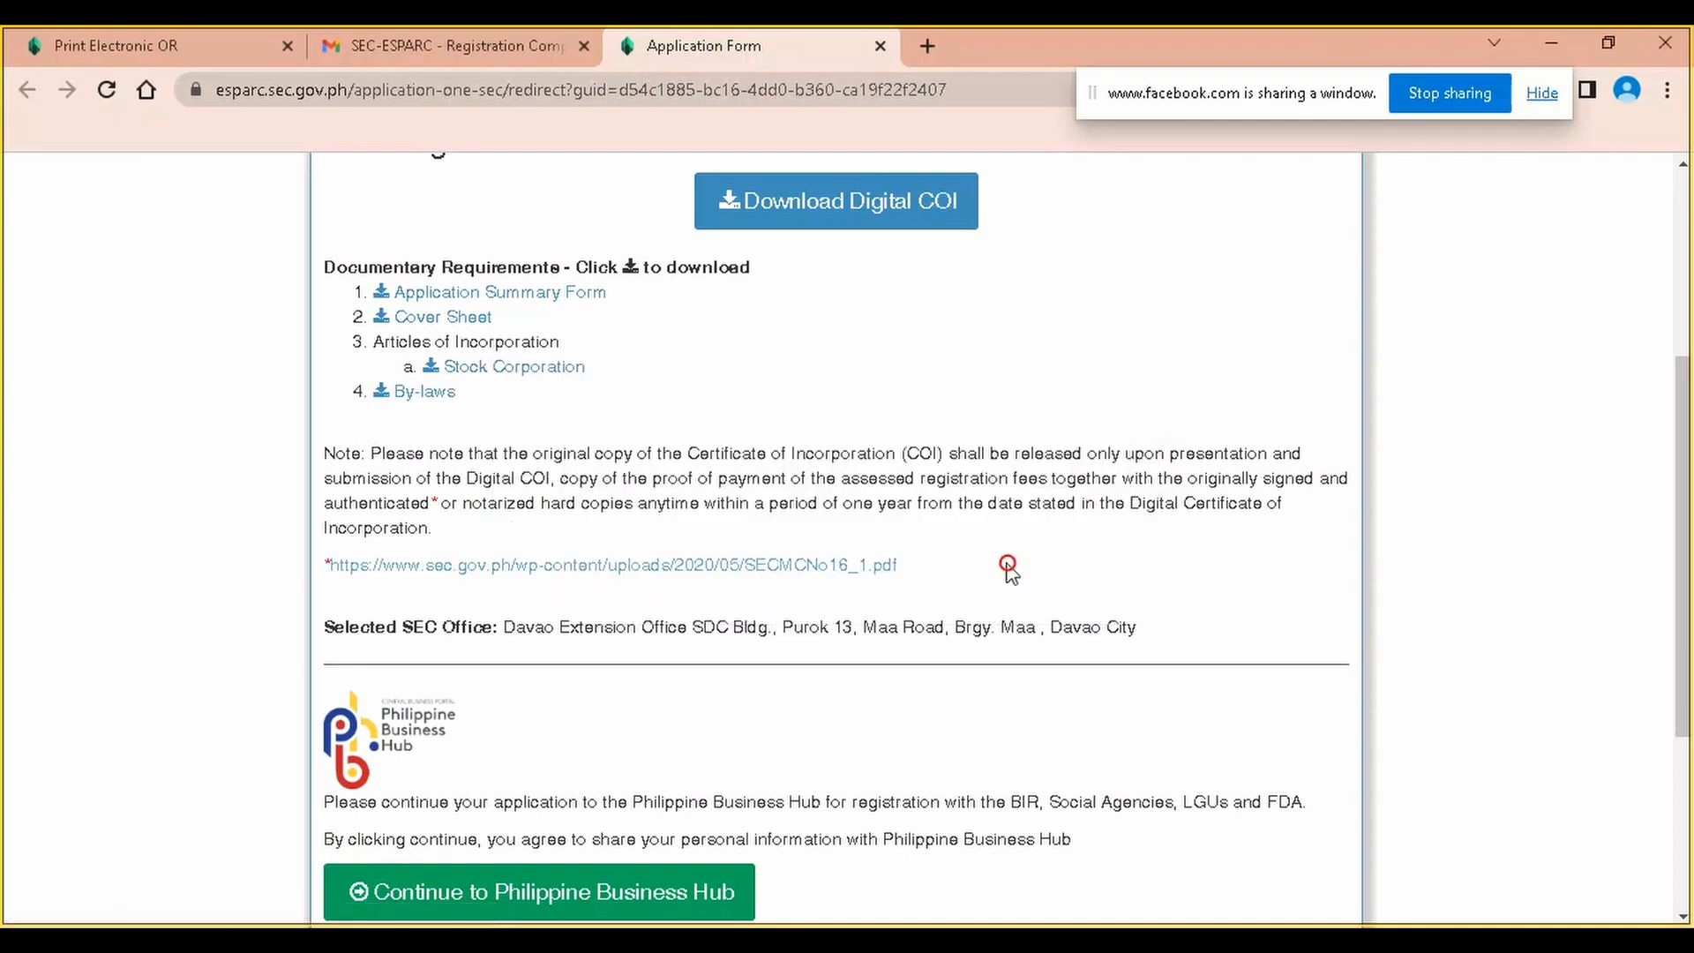
scroll(775, 591, "down", 4)
scroll(786, 587, "up", 5)
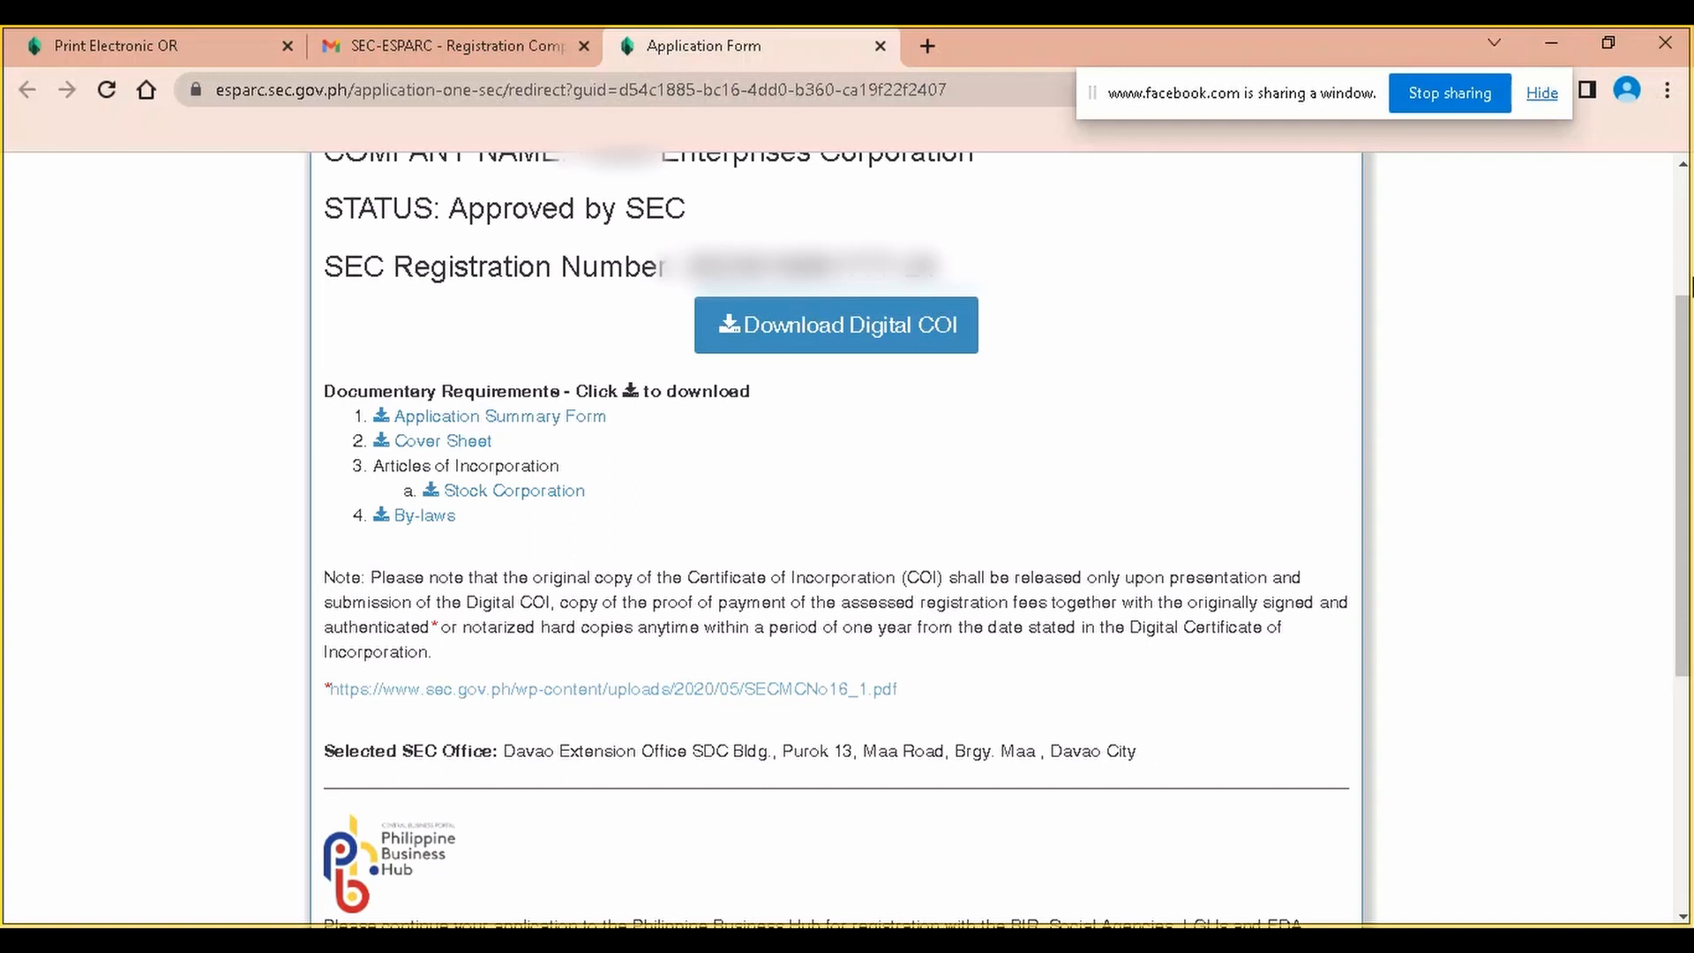
scroll(1474, 402, "down", 3)
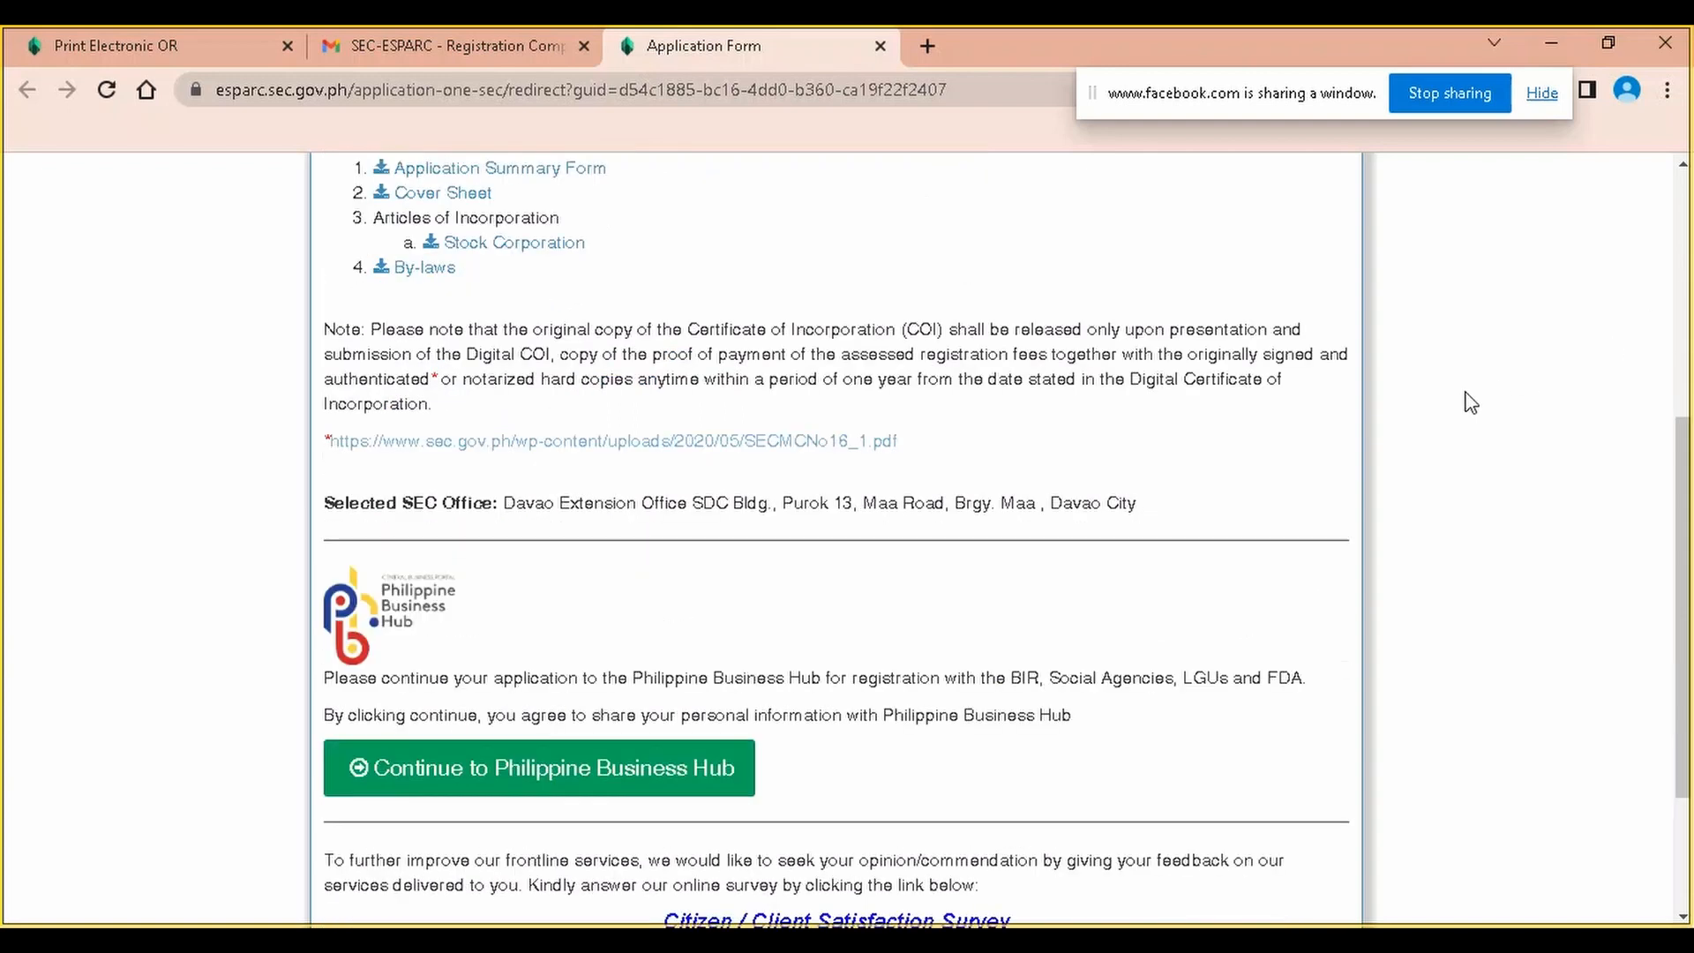
scroll(1467, 393, "up", 6)
scroll(1034, 342, "down", 3)
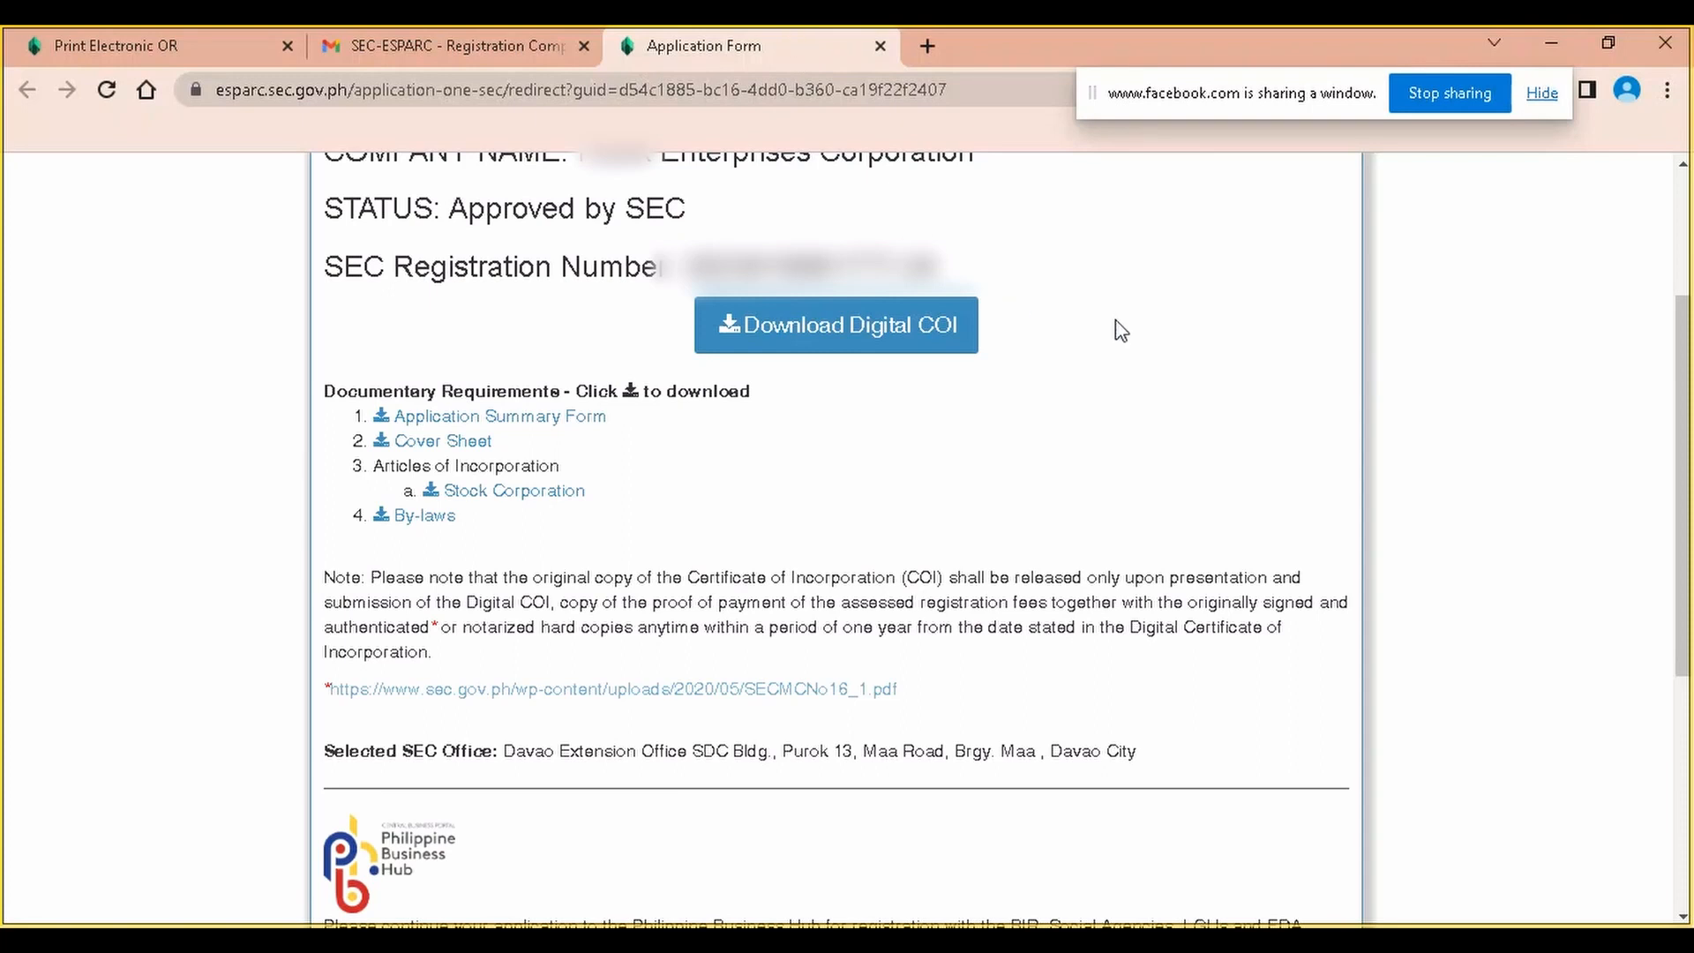
scroll(1120, 331, "up", 2)
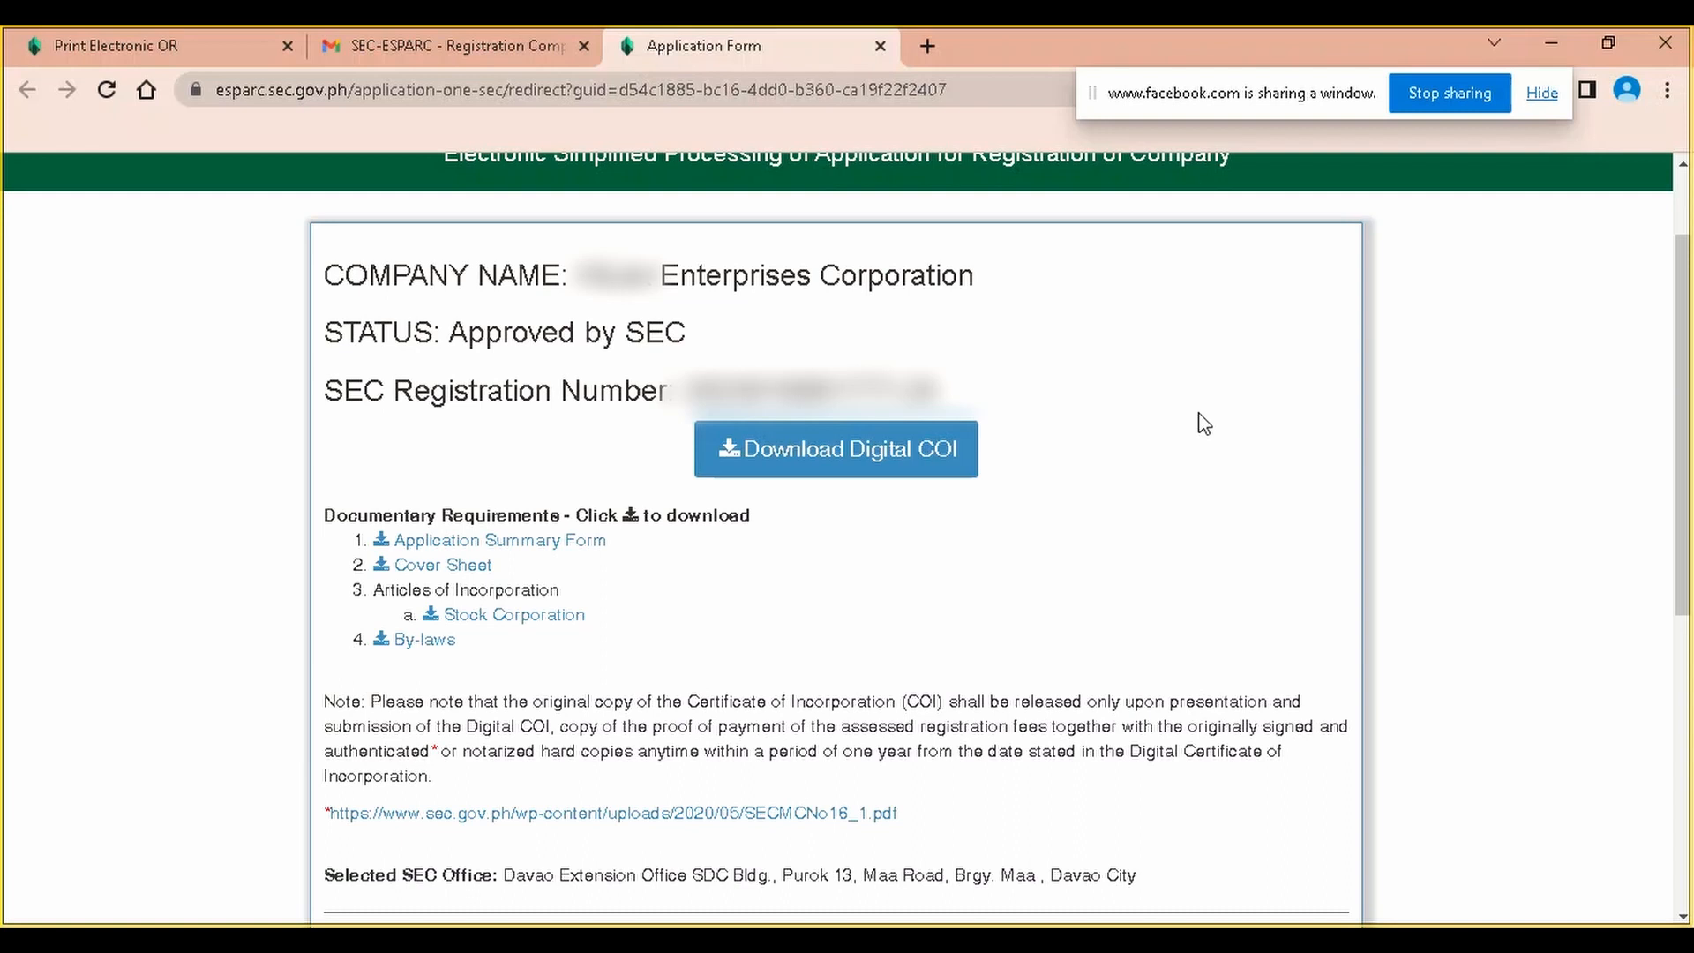
scroll(1202, 423, "down", 7)
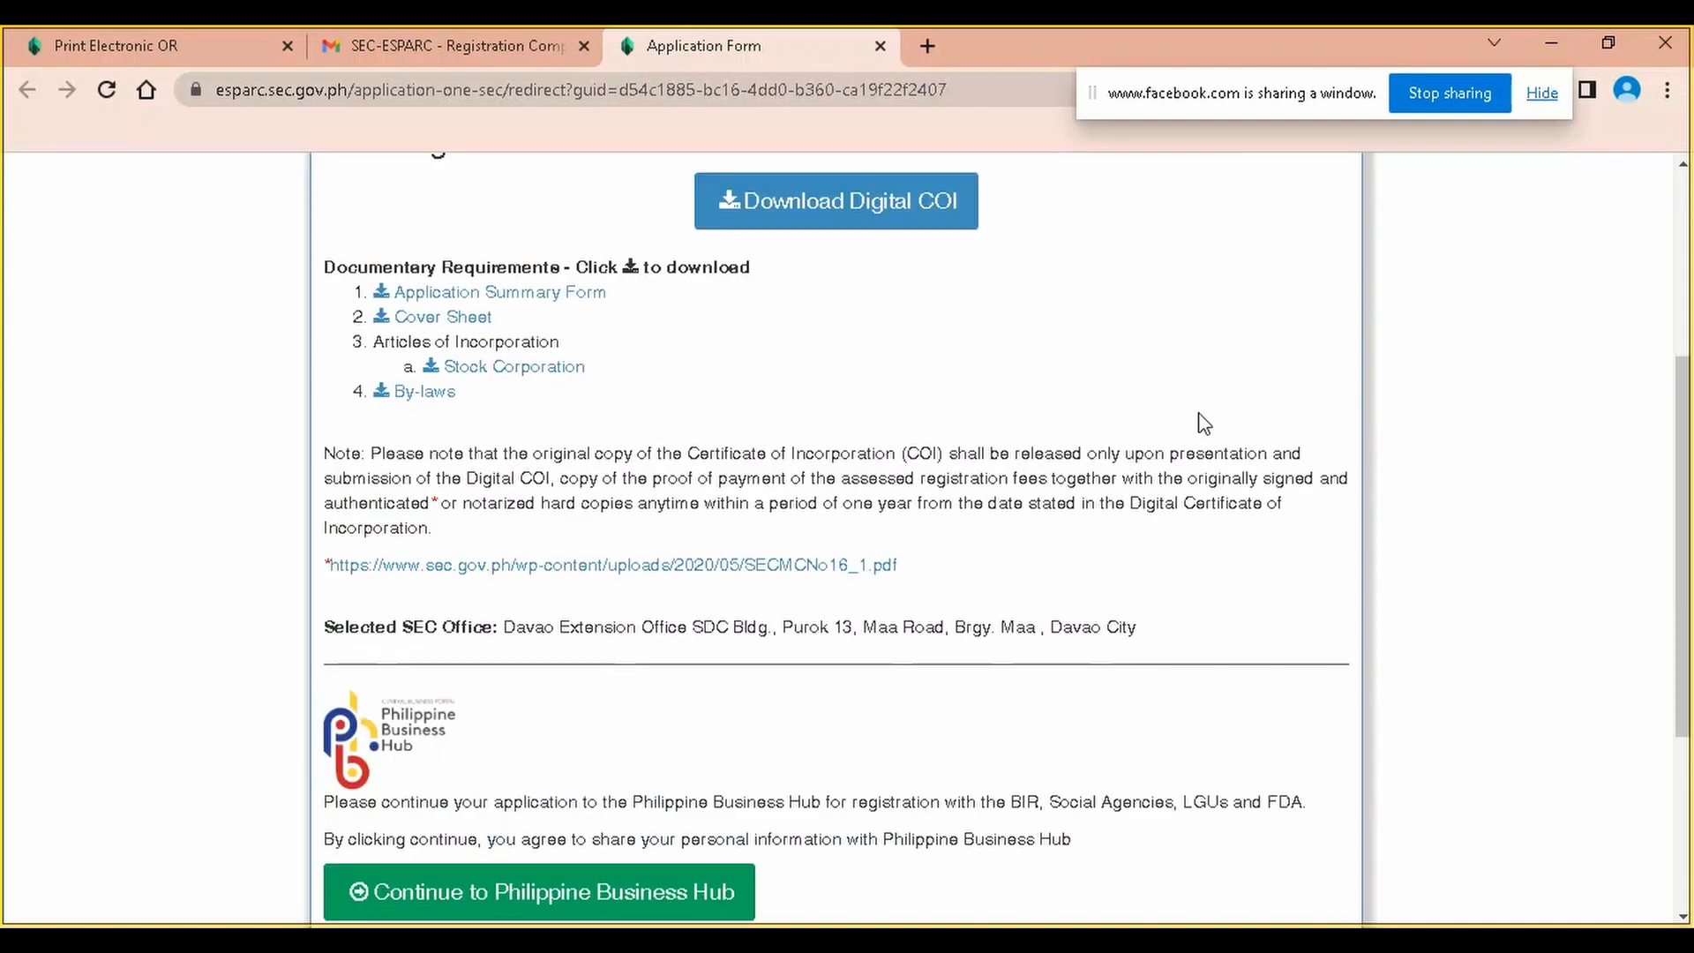
left_click(432, 35)
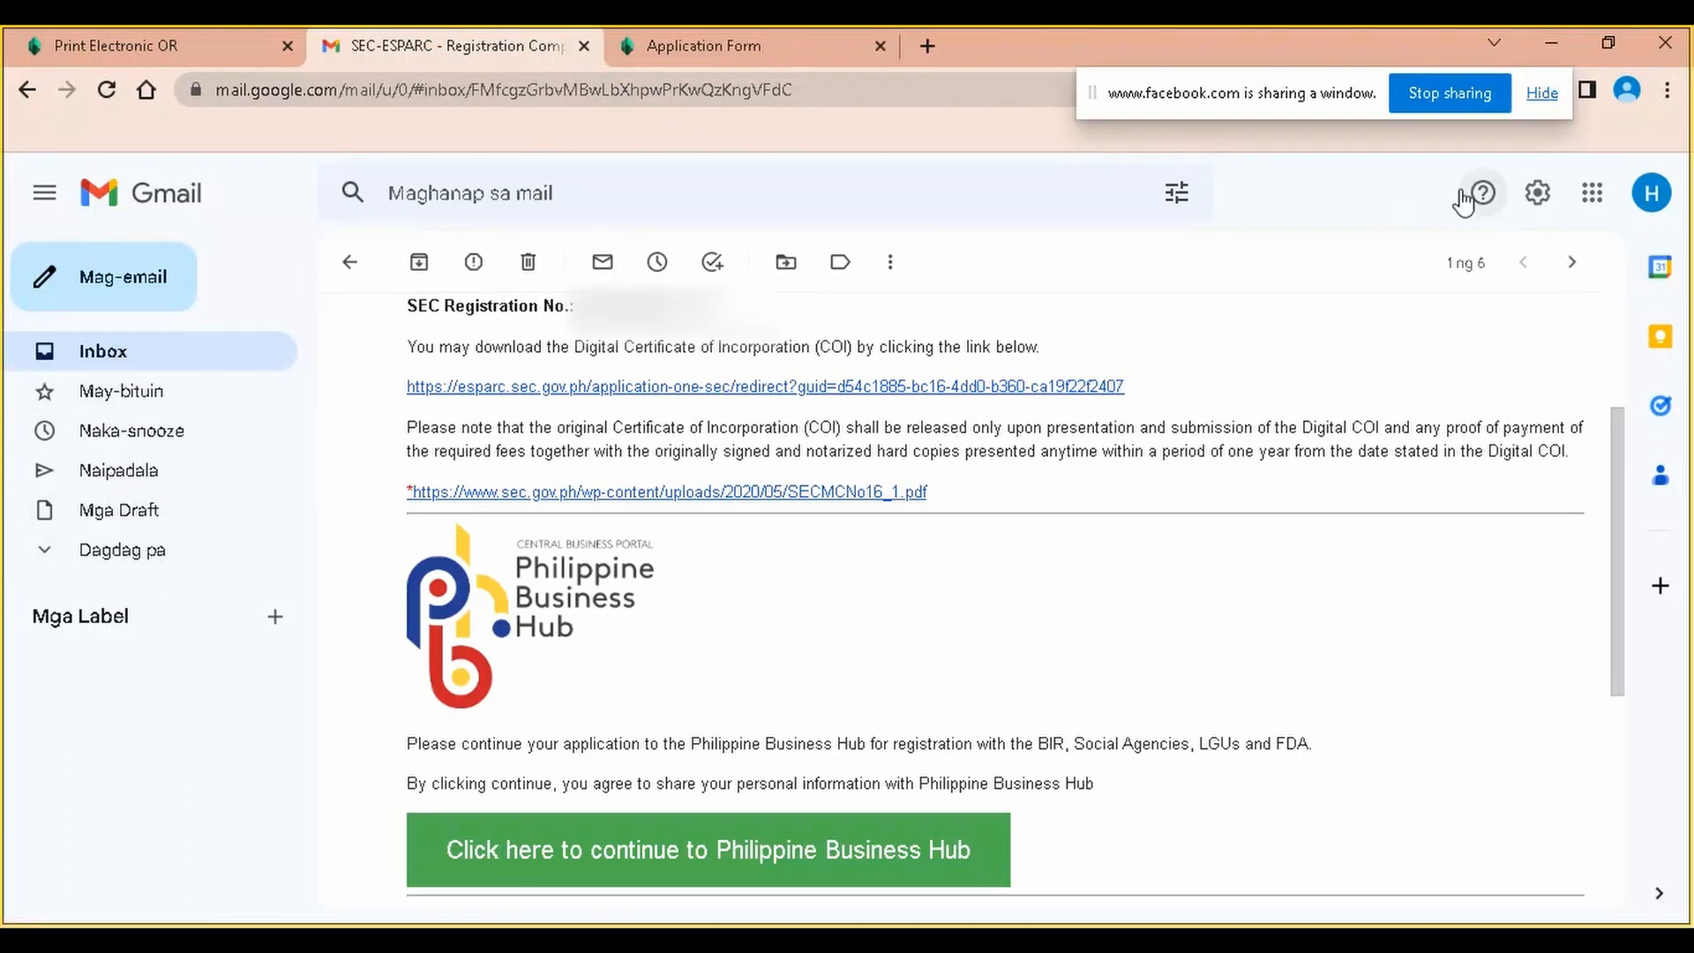
Expand the sidebar's More folders and Categories list, then choose Create new label
scroll(531, 322, "down", 5)
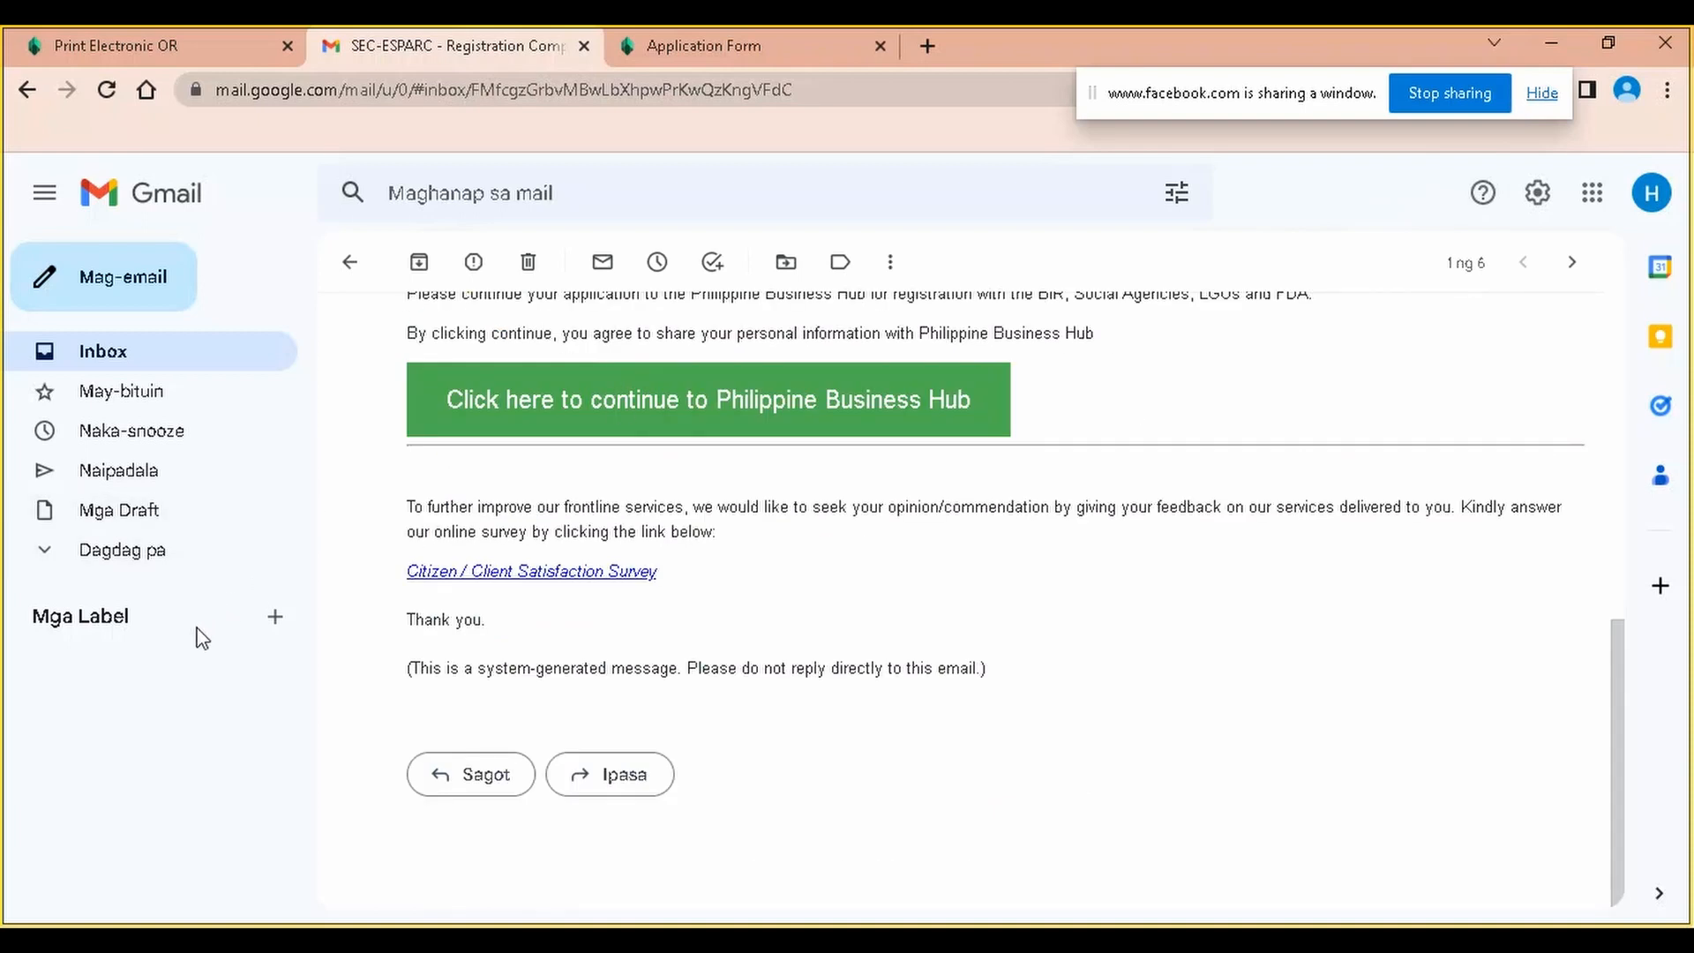
left_click(157, 552)
scroll(256, 600, "down", 2)
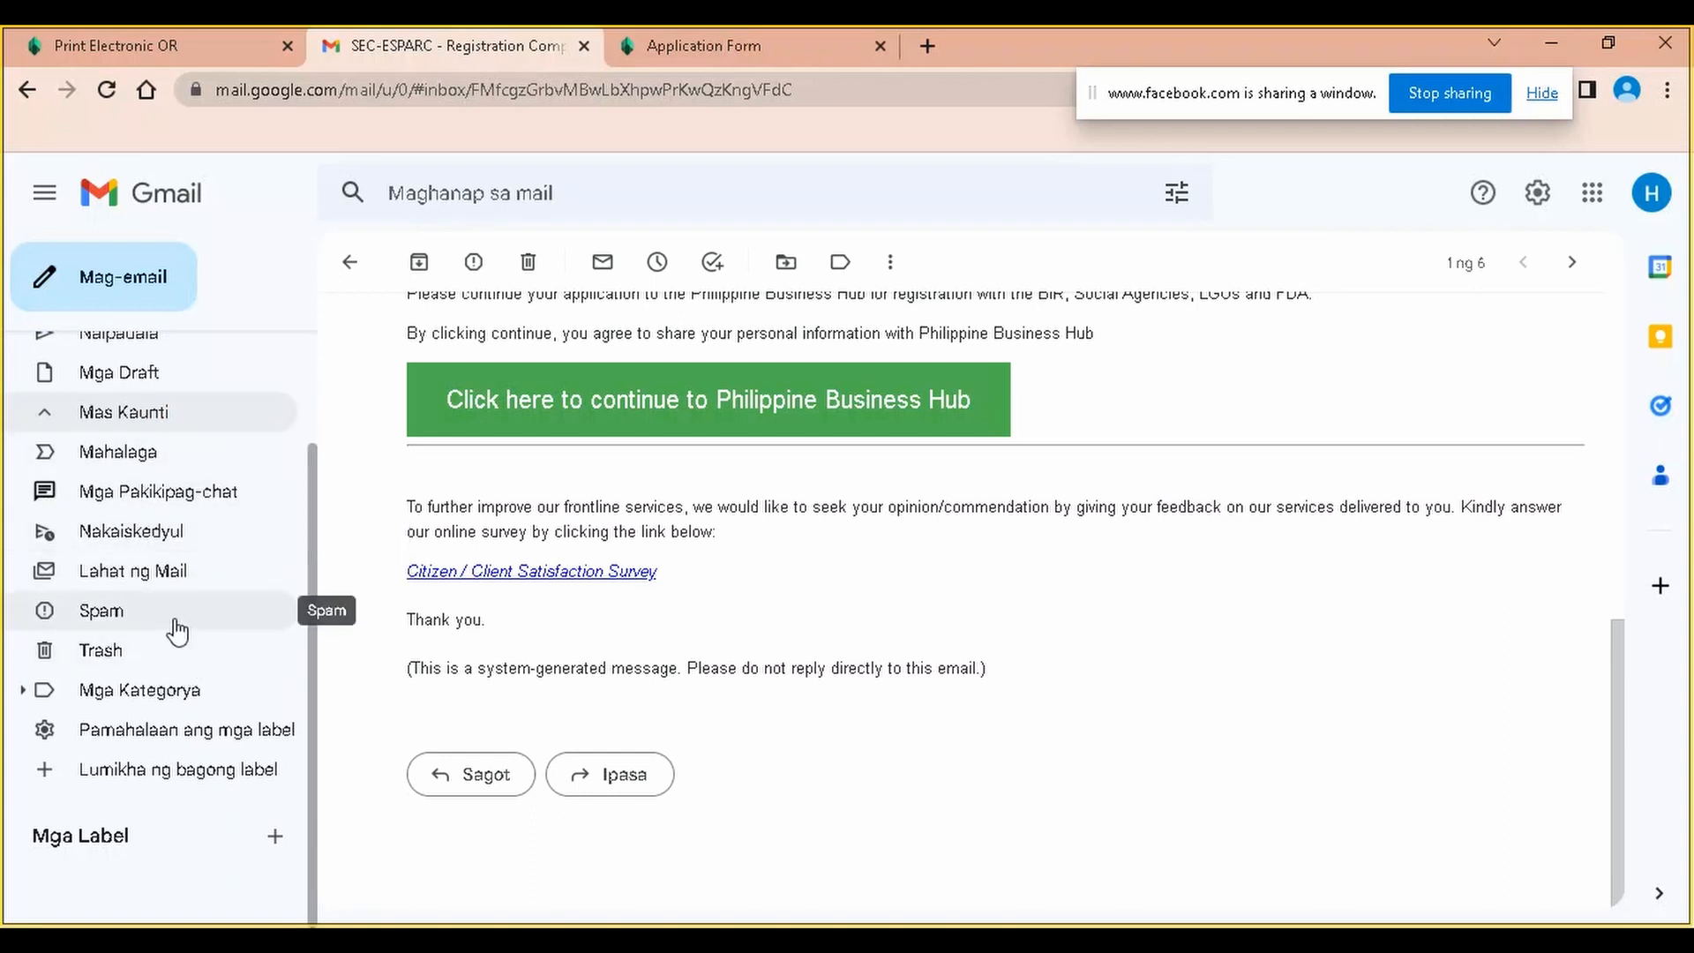
left_click(201, 693)
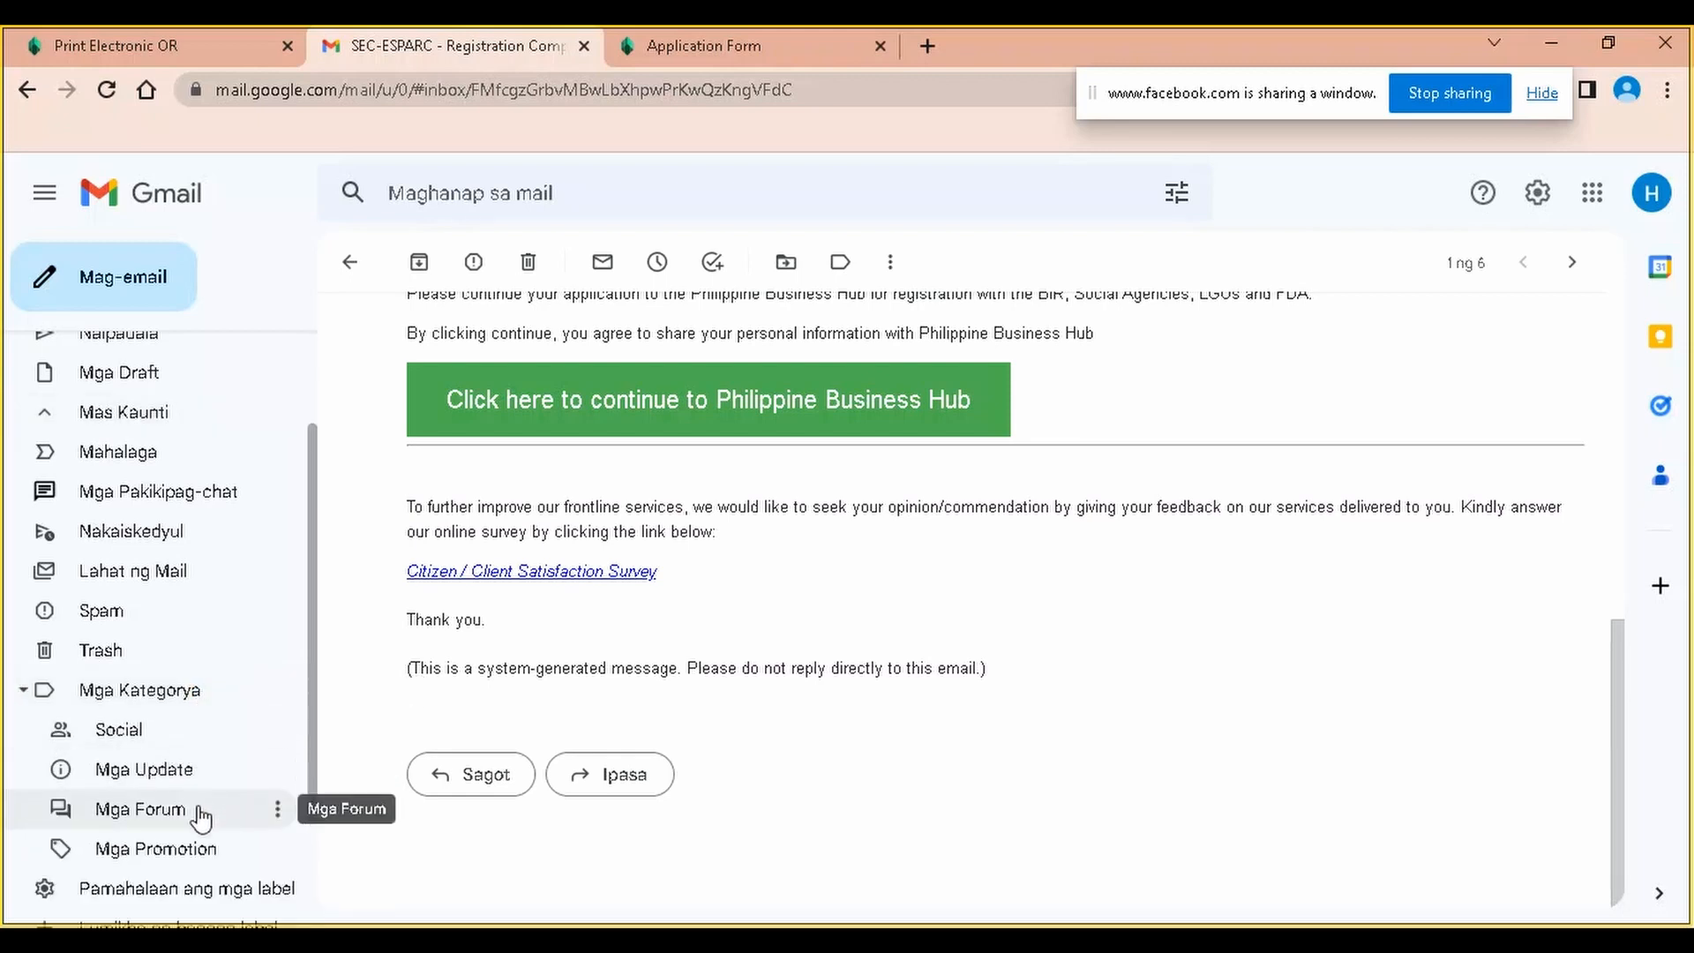
scroll(207, 845, "down", 2)
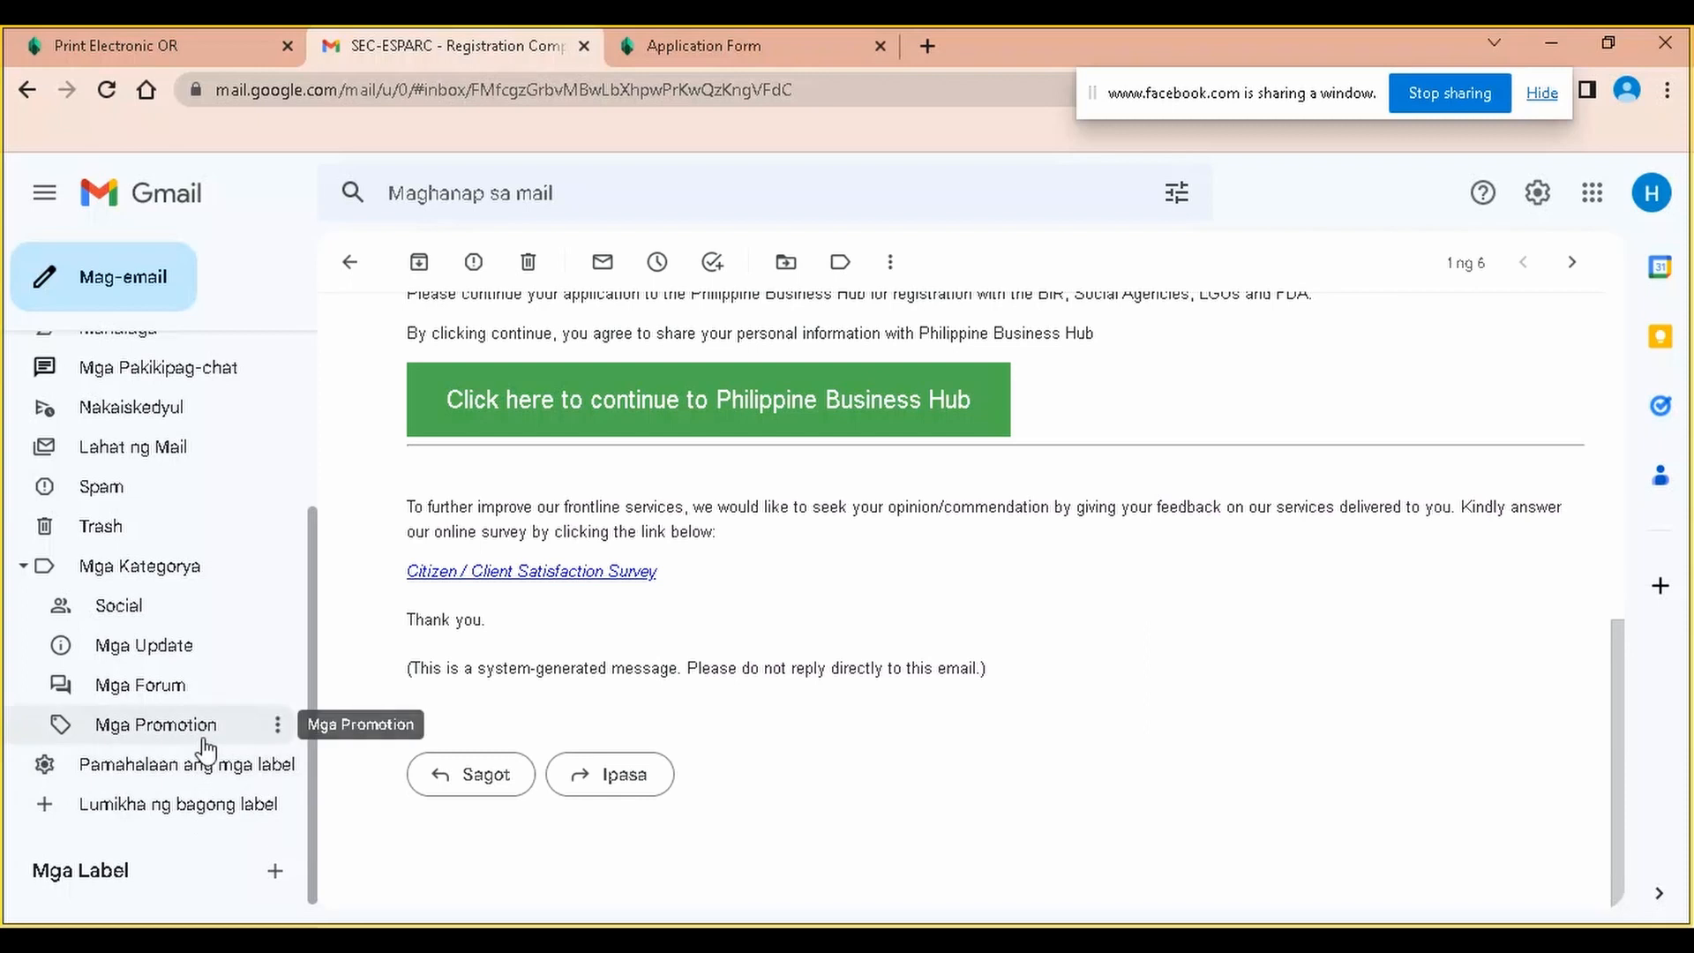
left_click(200, 814)
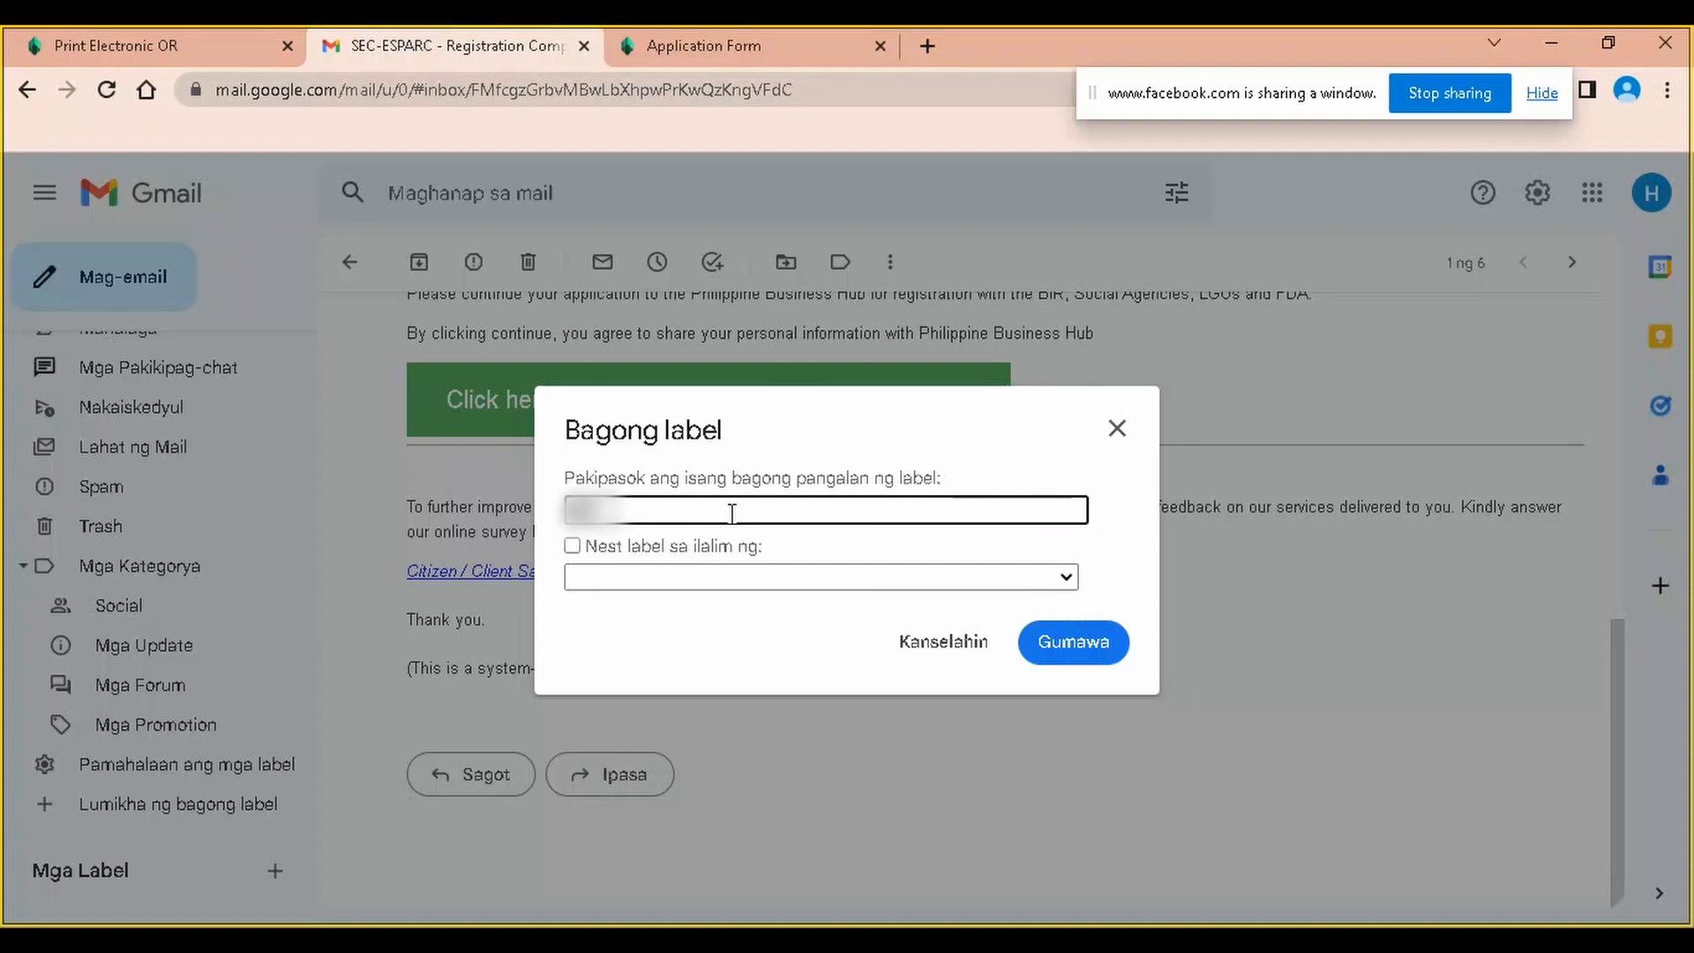
Create an un-nested label named with the company prefix plus 'SEC Registration Files'
type("SEC Registration Files")
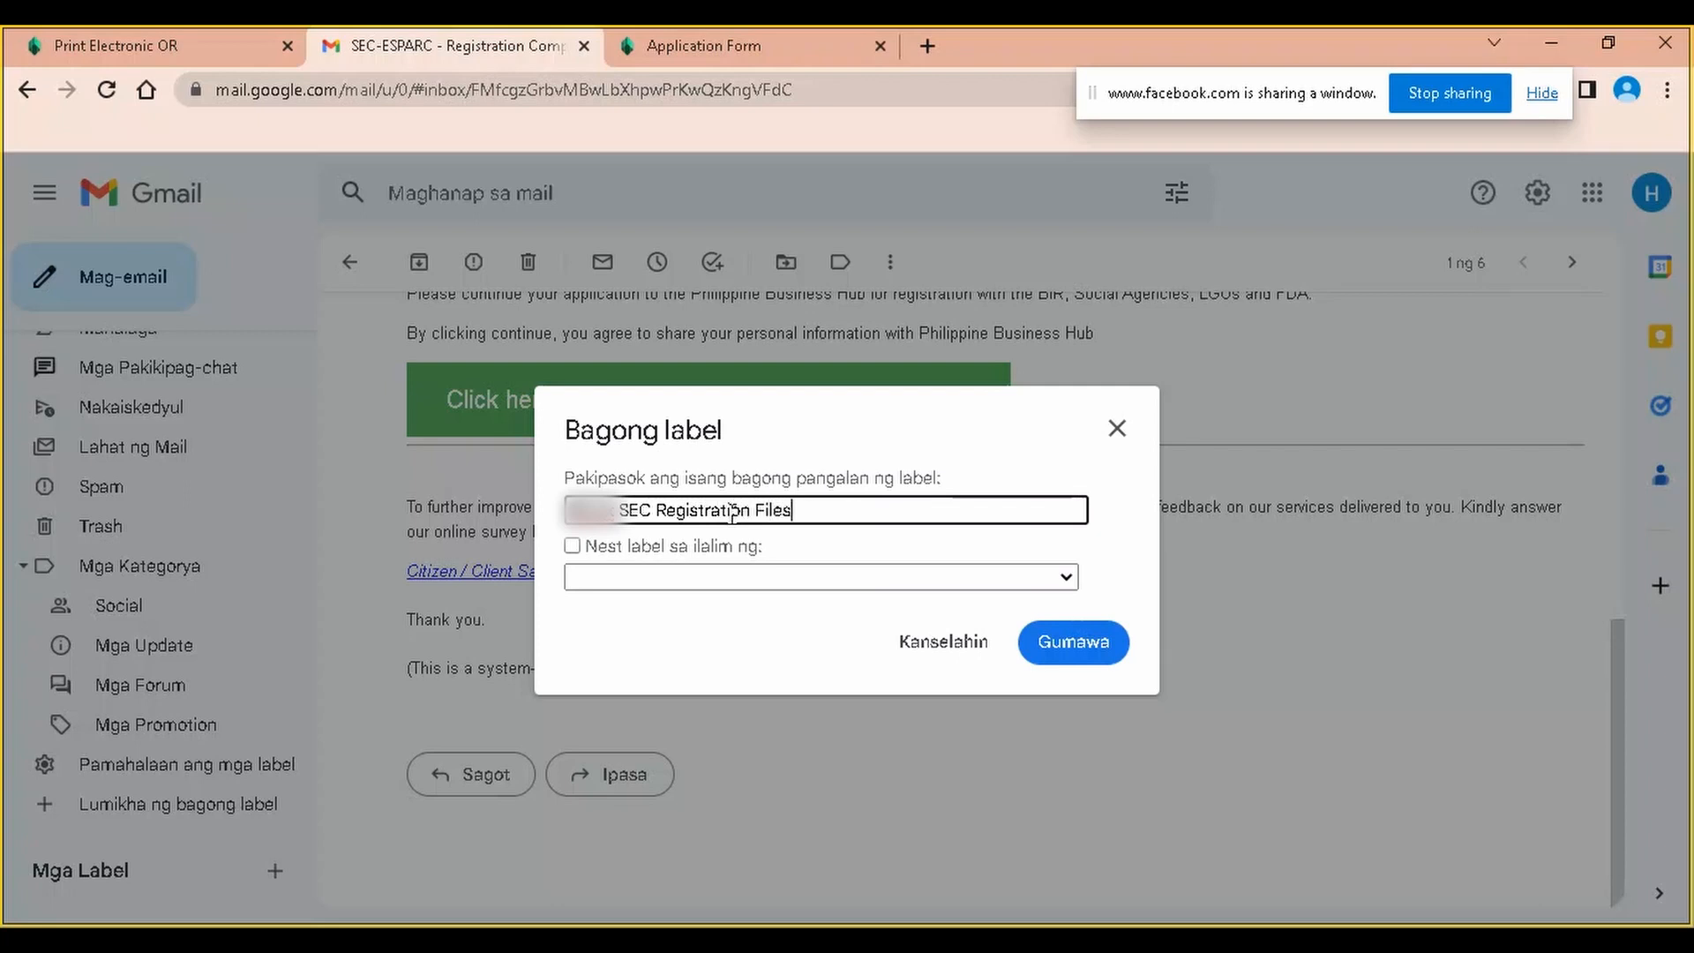
left_click(572, 546)
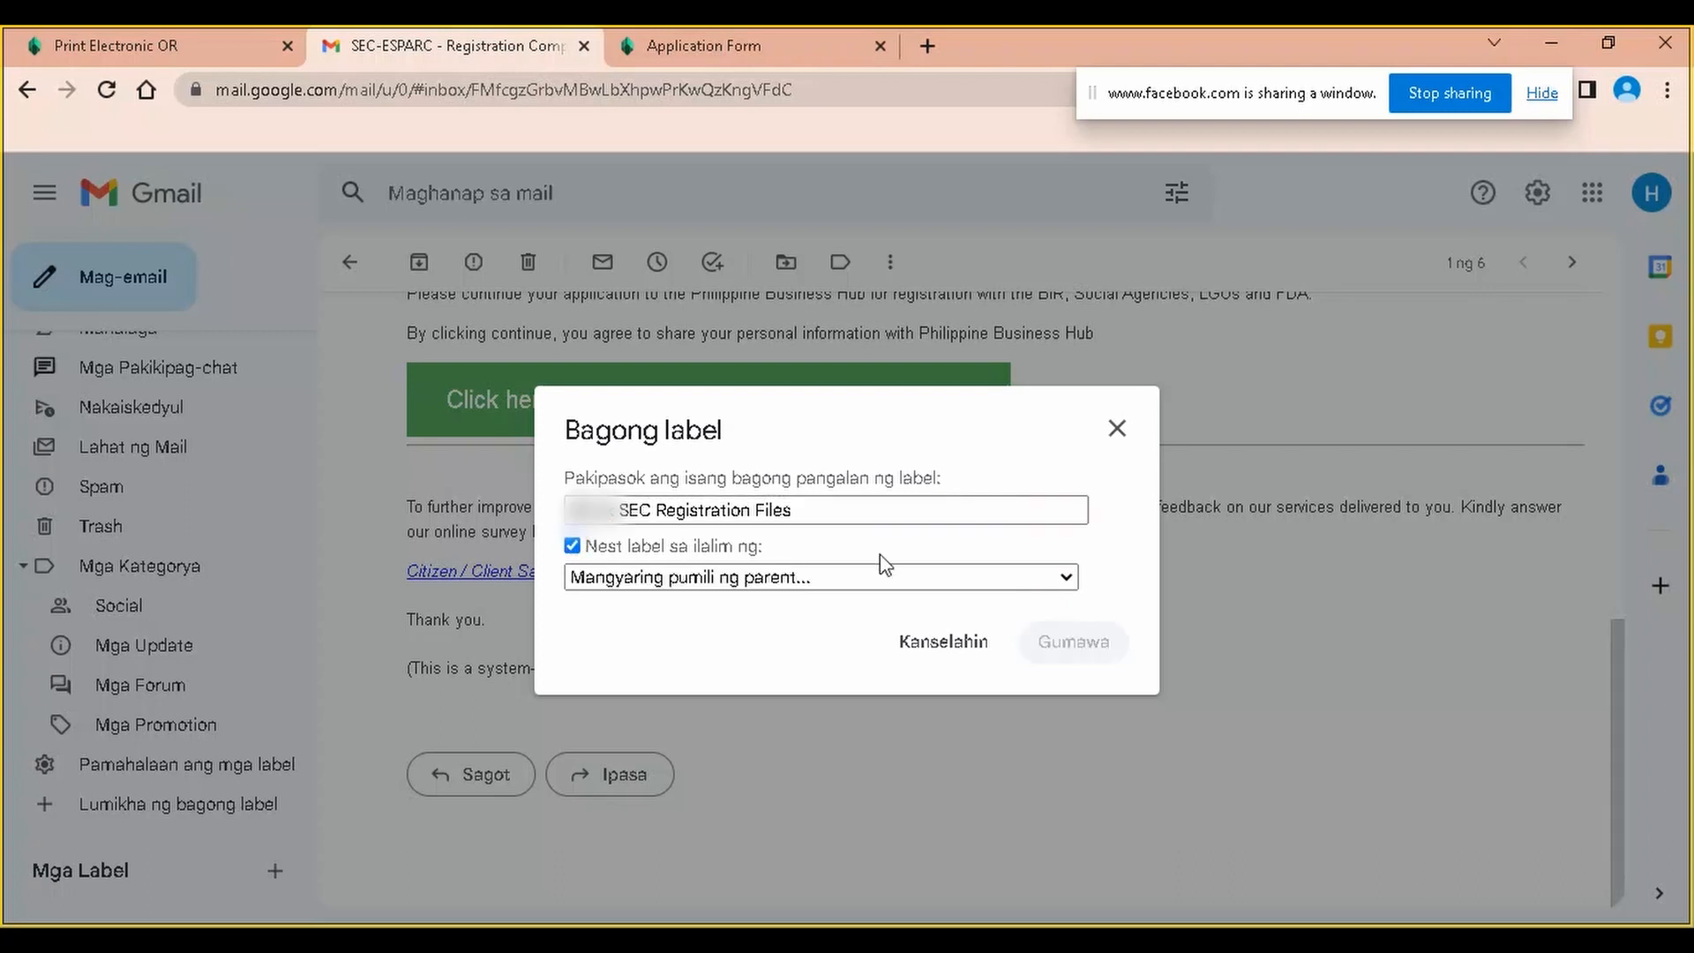
left_click(886, 579)
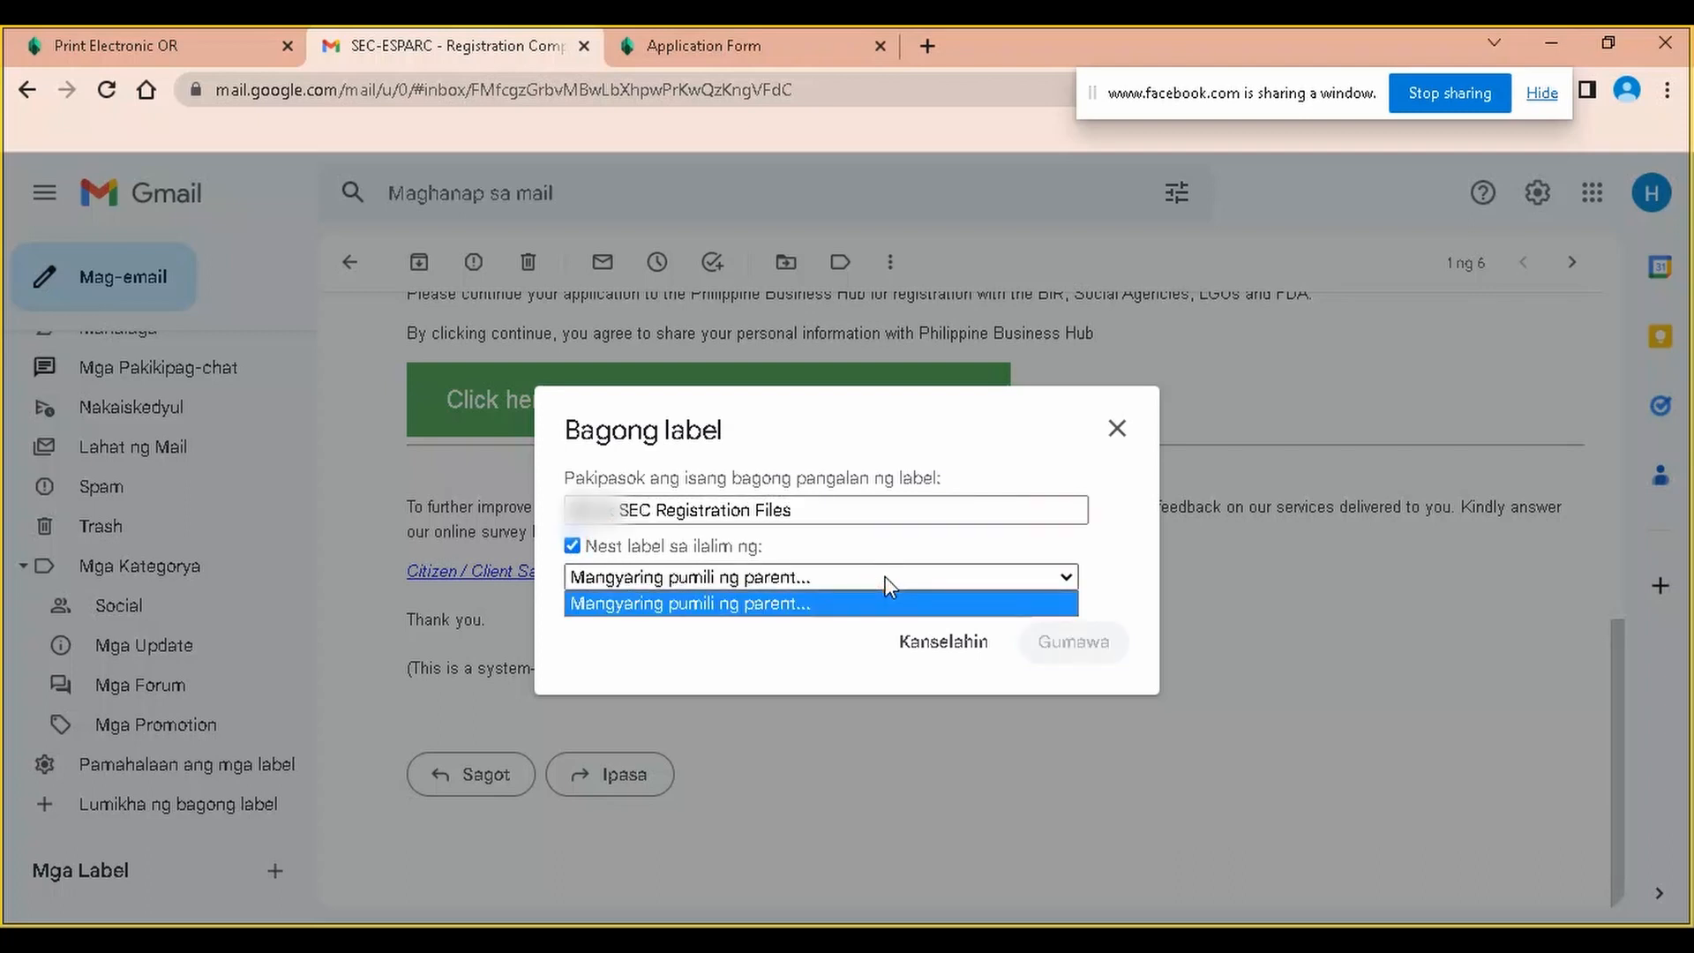
left_click(886, 579)
left_click(685, 574)
left_click(684, 575)
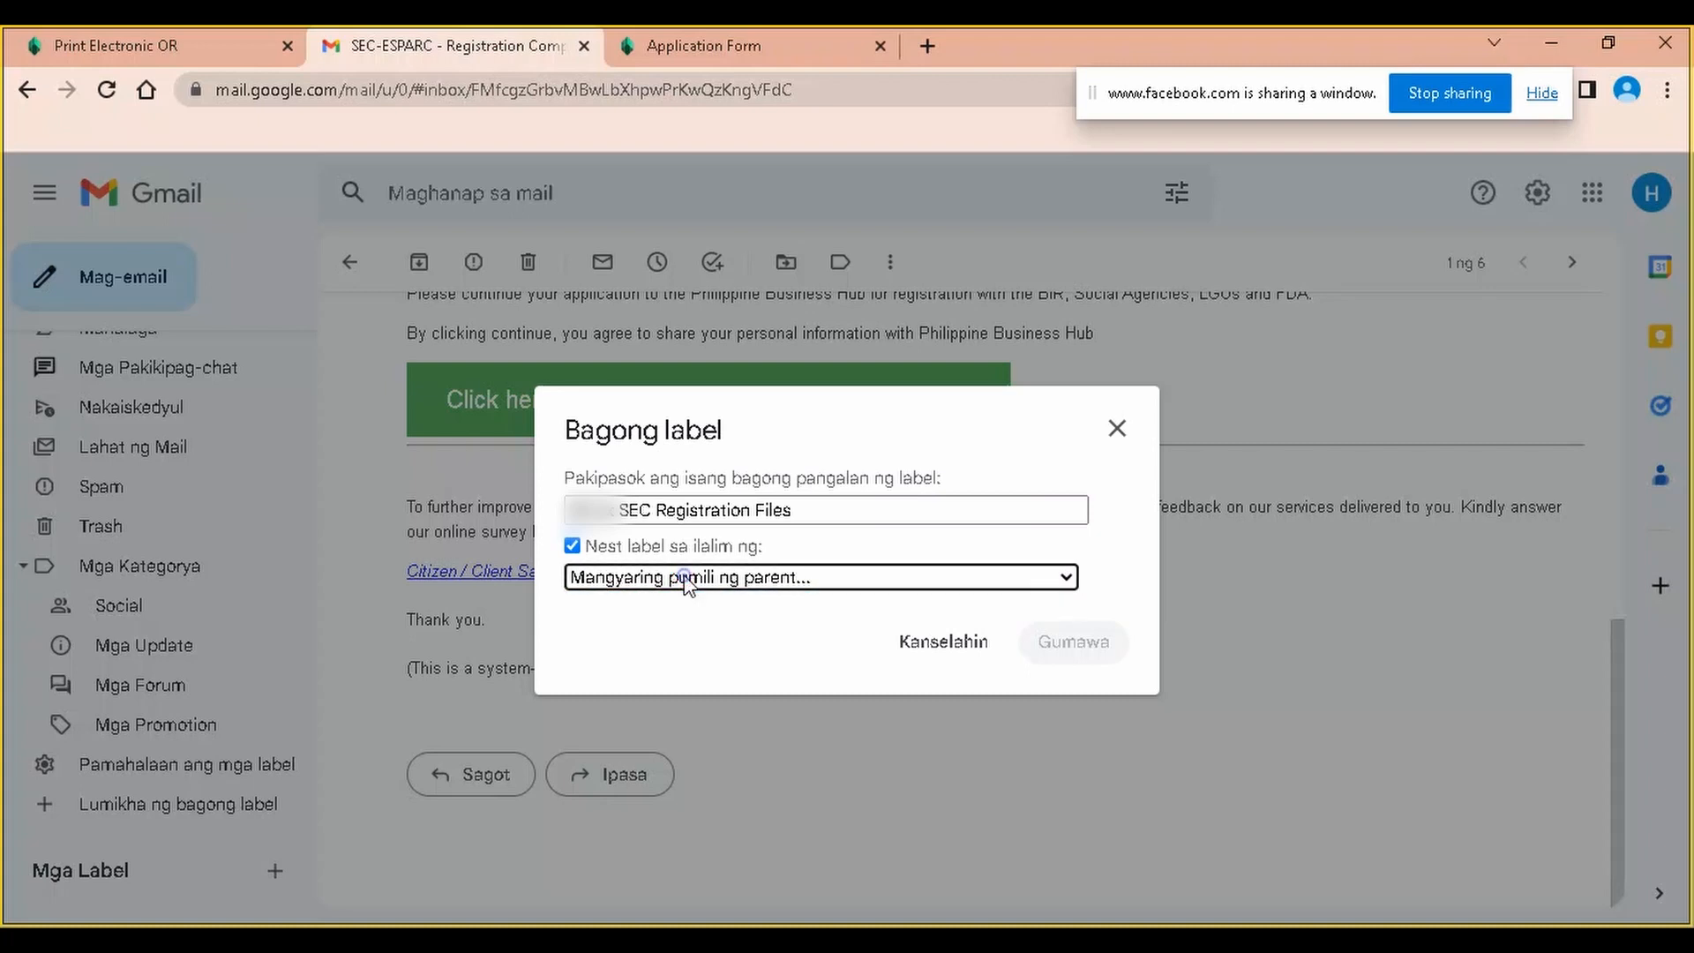
left_click(571, 547)
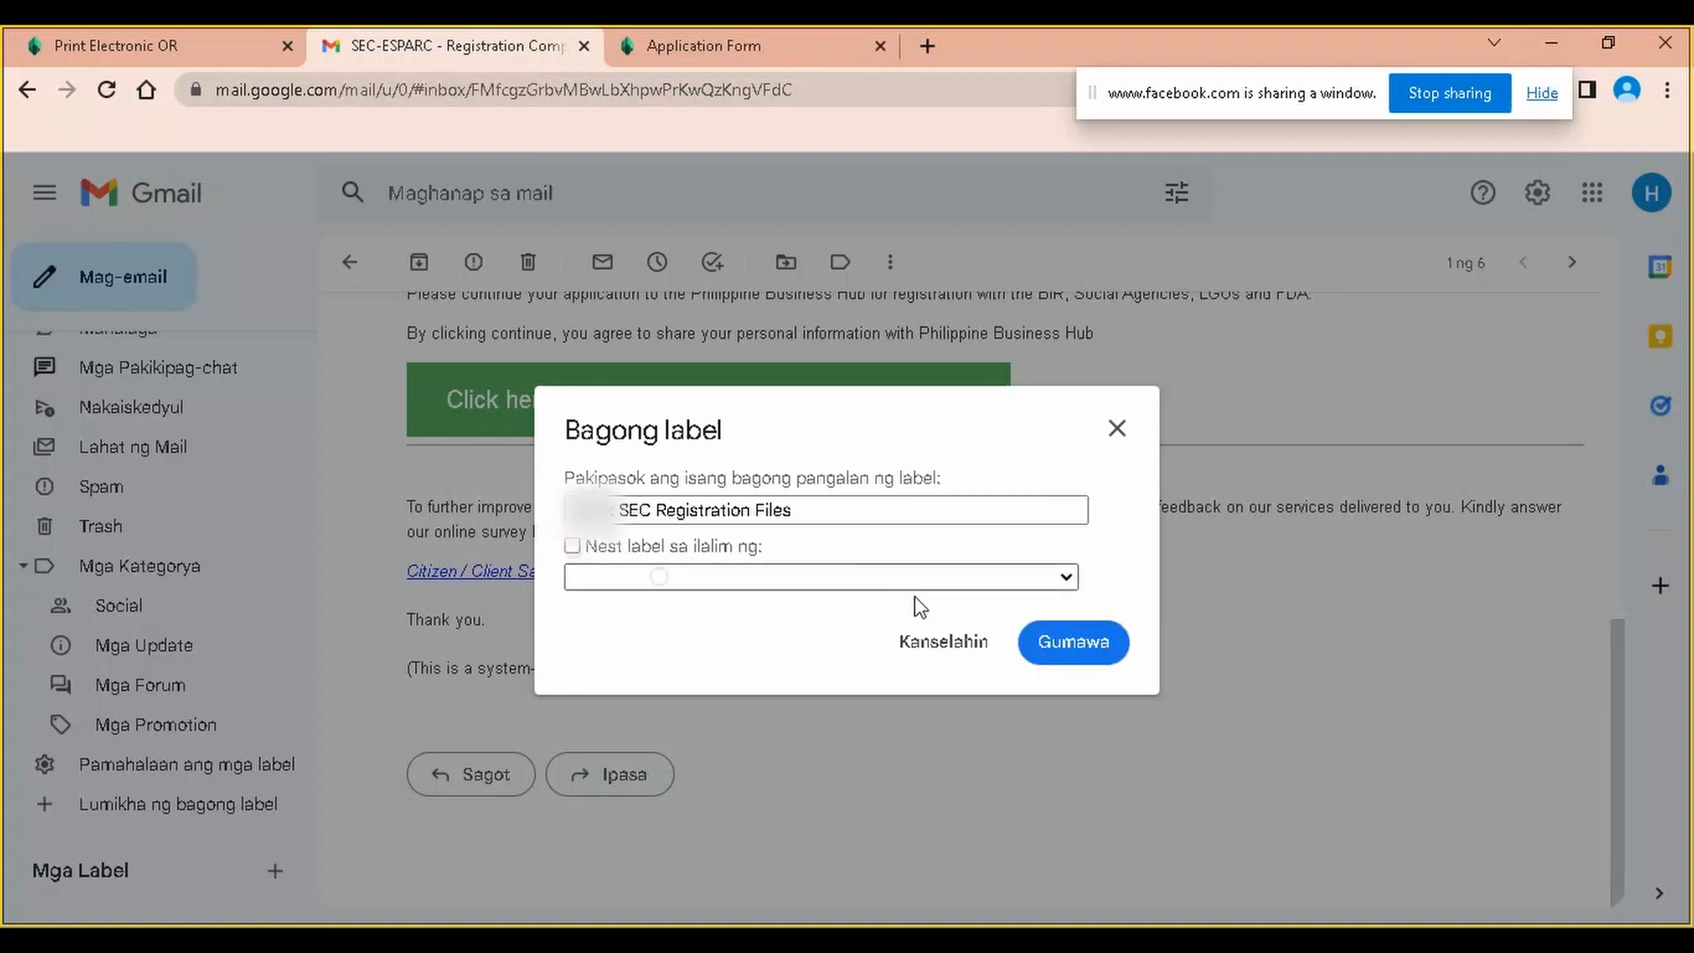
left_click(1065, 645)
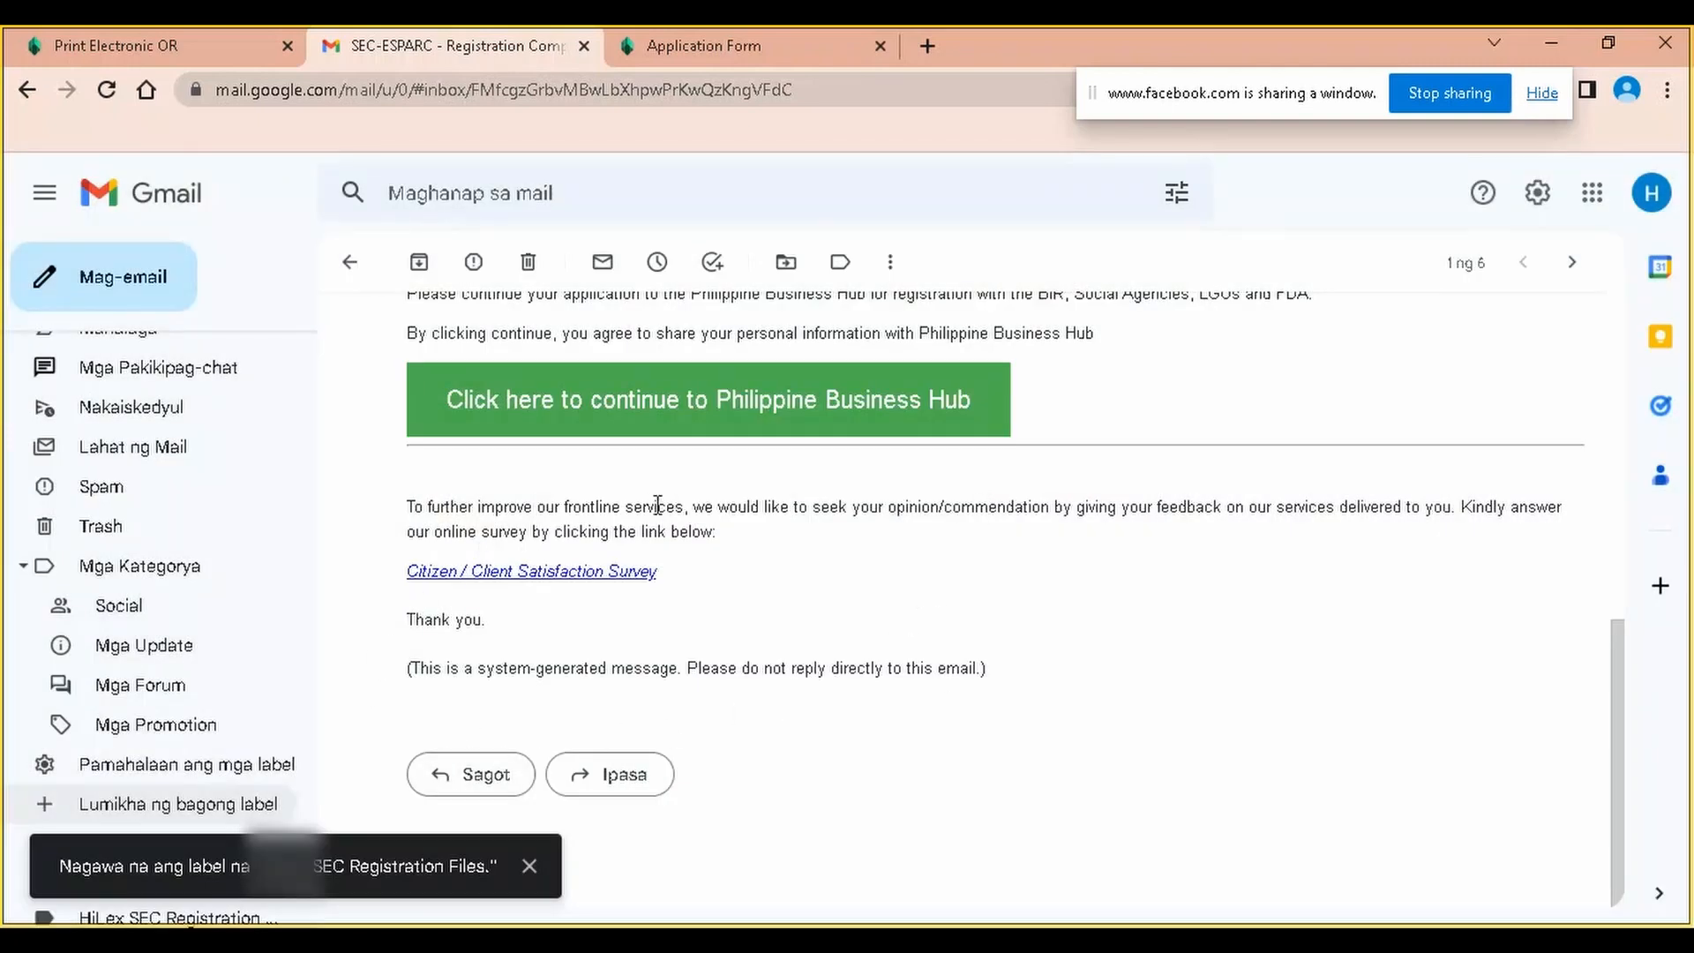
Drag the Registration Complete email from the inbox onto SEC Registration Files and view that label
scroll(654, 510, "up", 4)
scroll(651, 499, "down", 4)
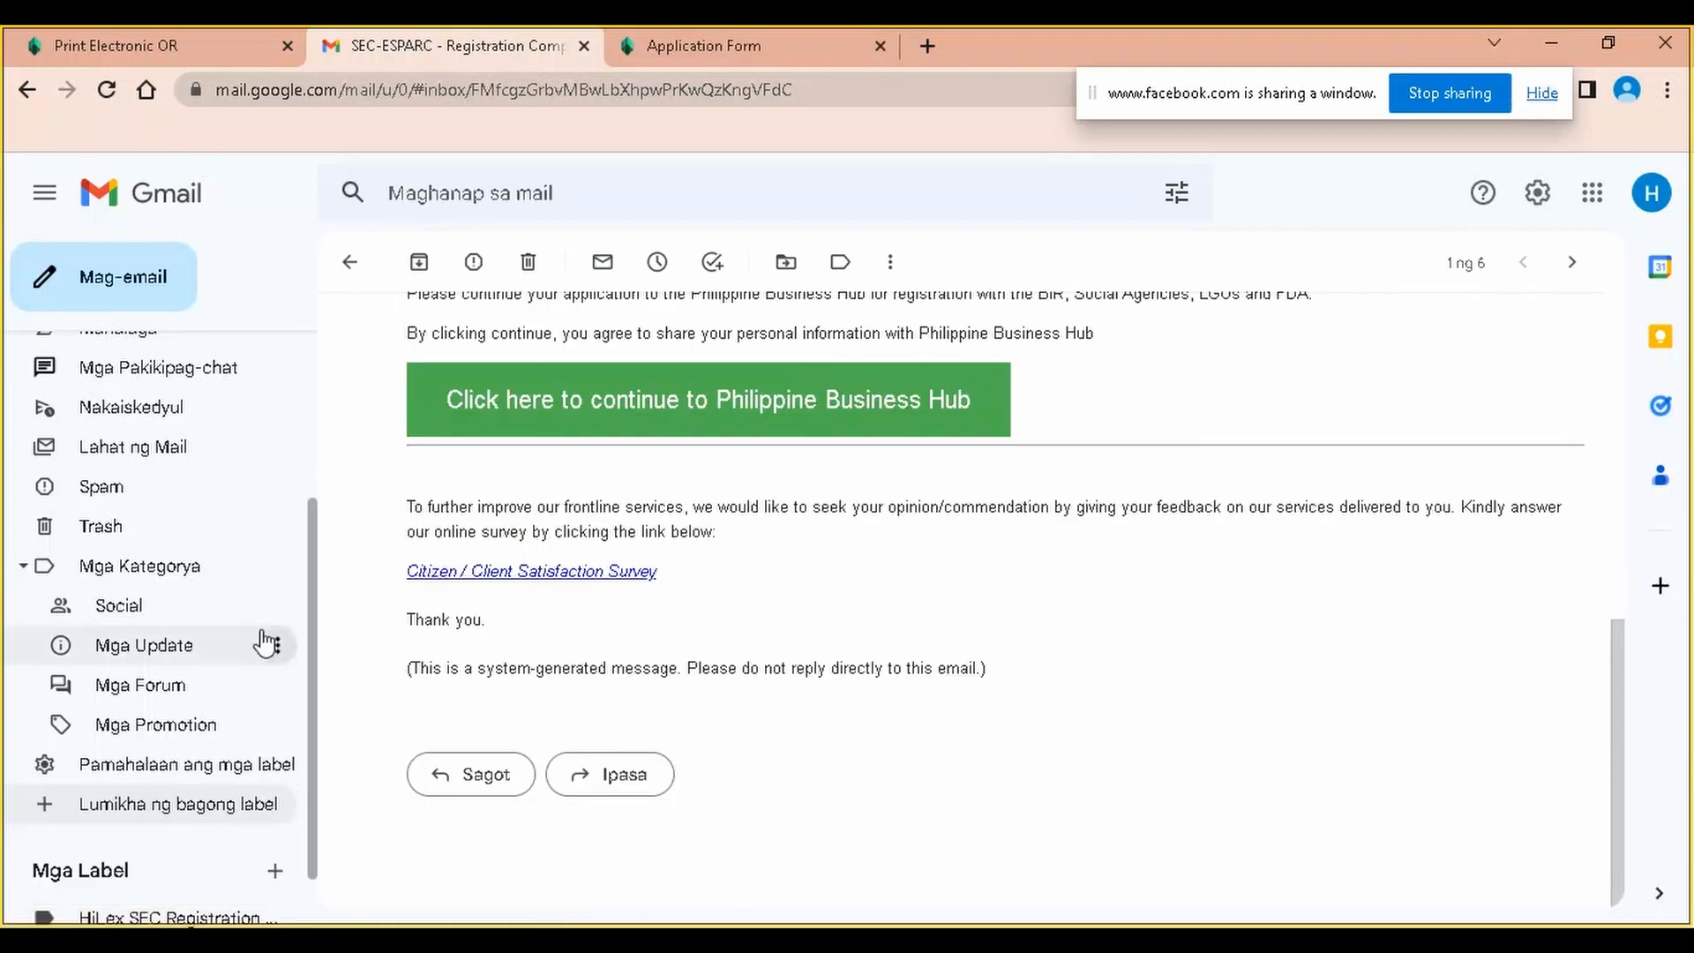
scroll(282, 494, "up", 3)
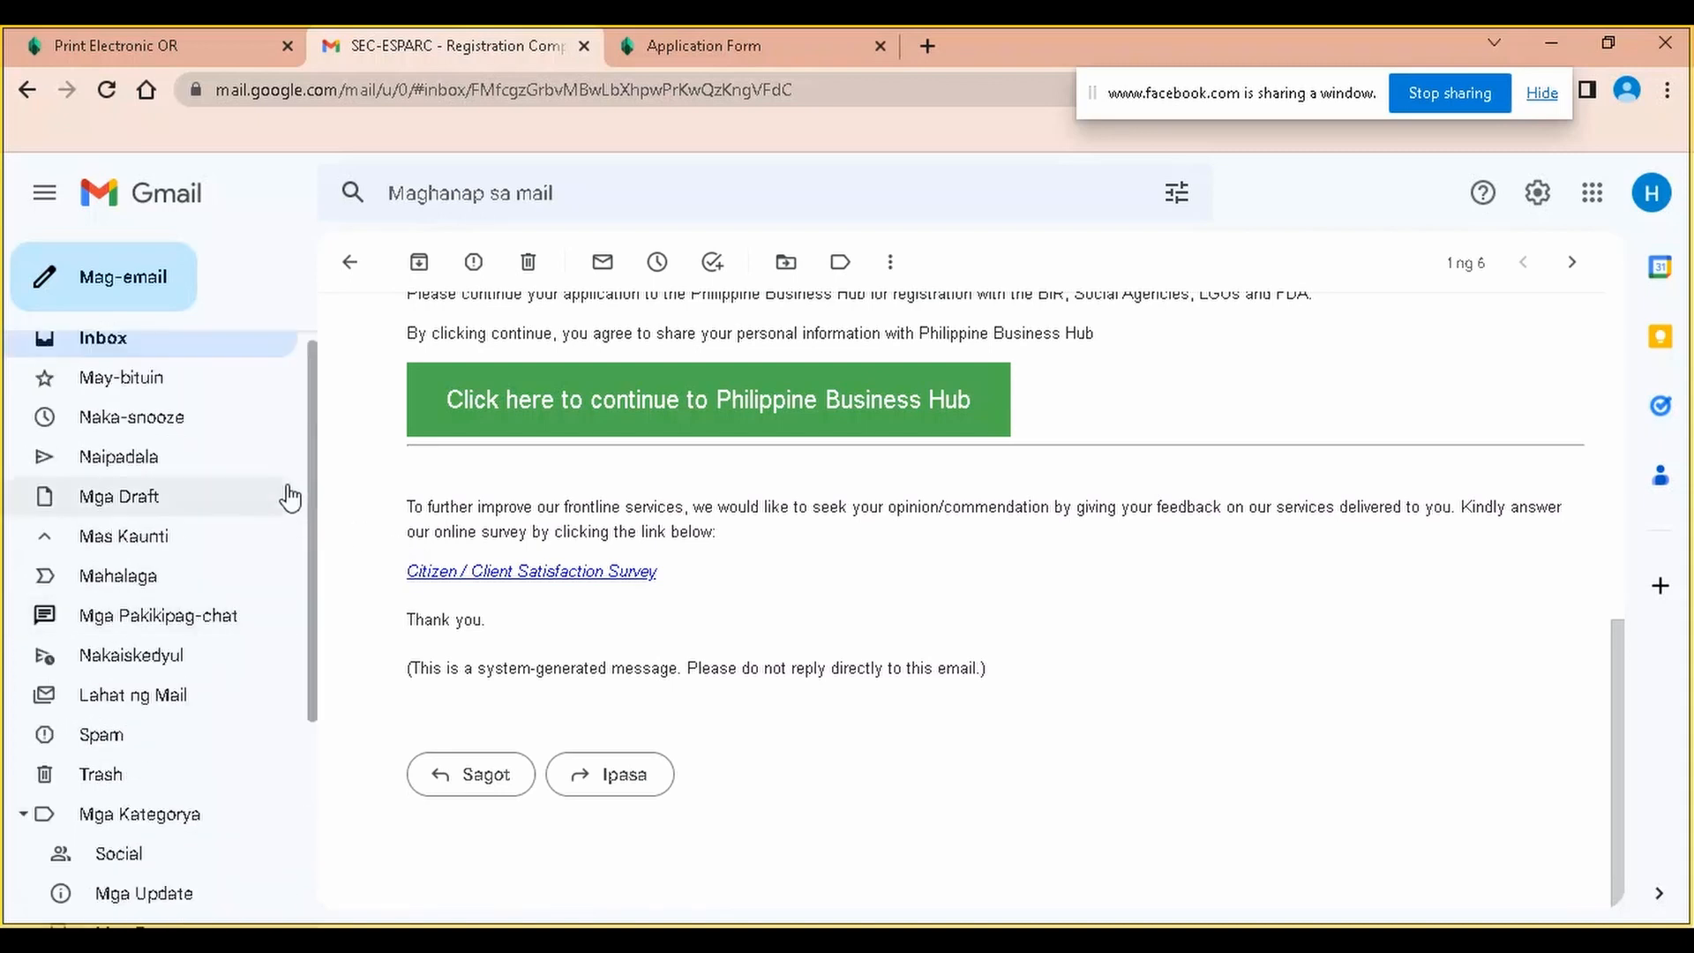
scroll(700, 402, "up", 4)
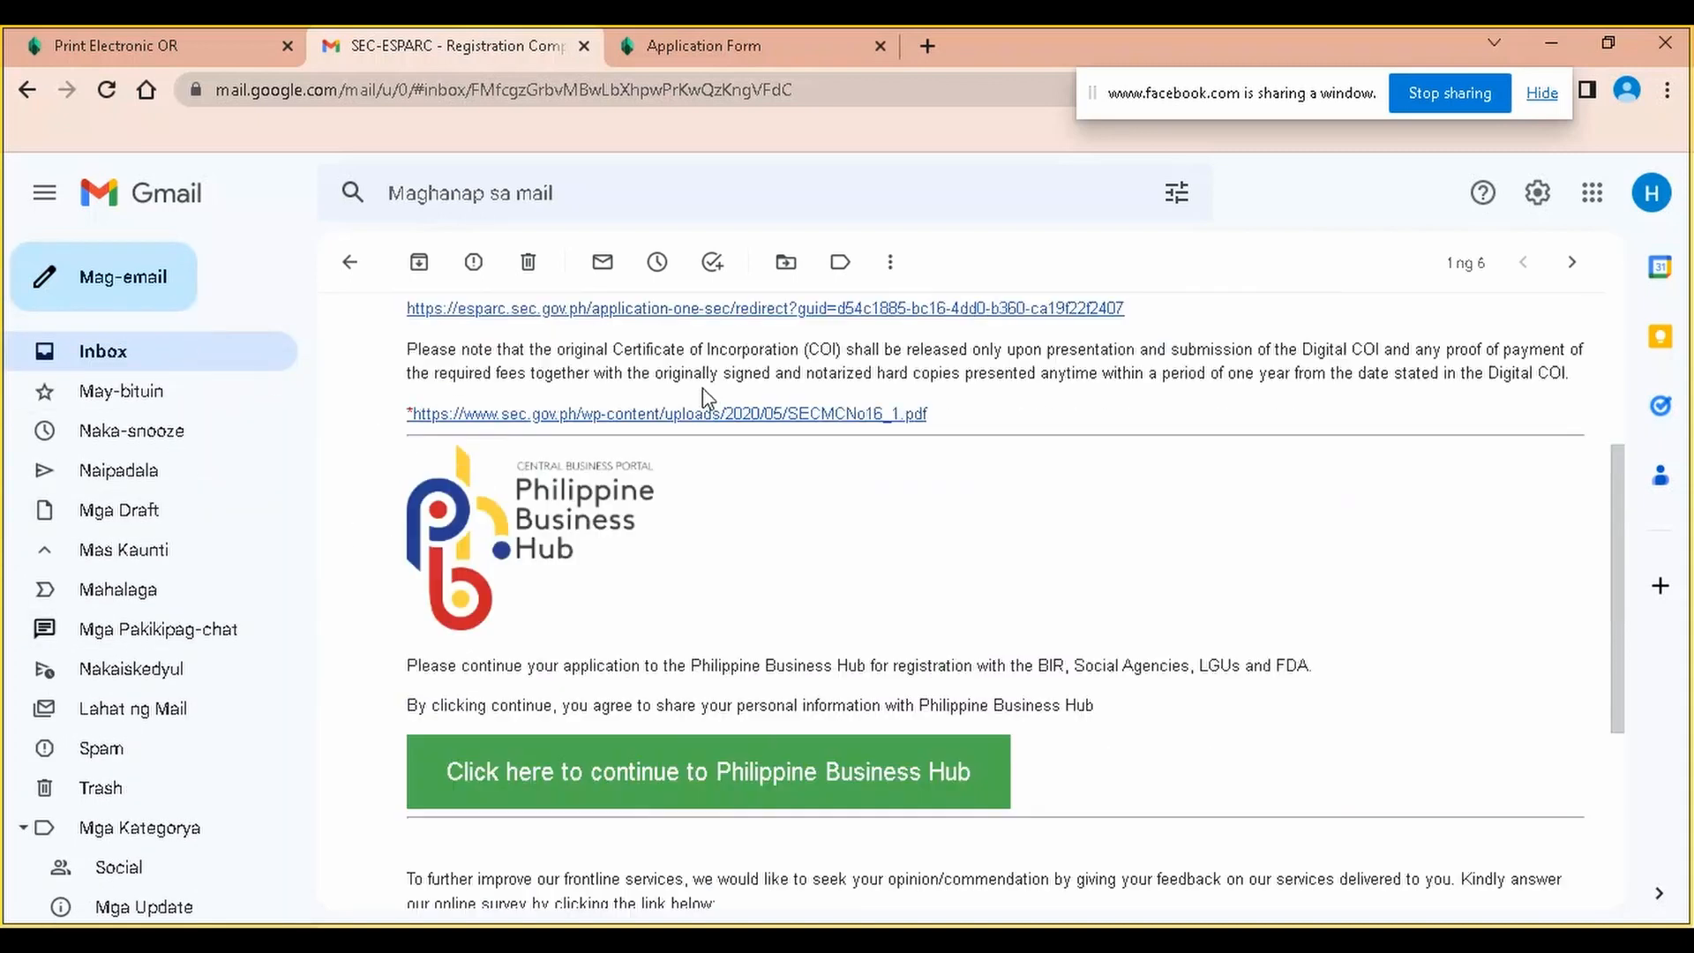
left_click(154, 362)
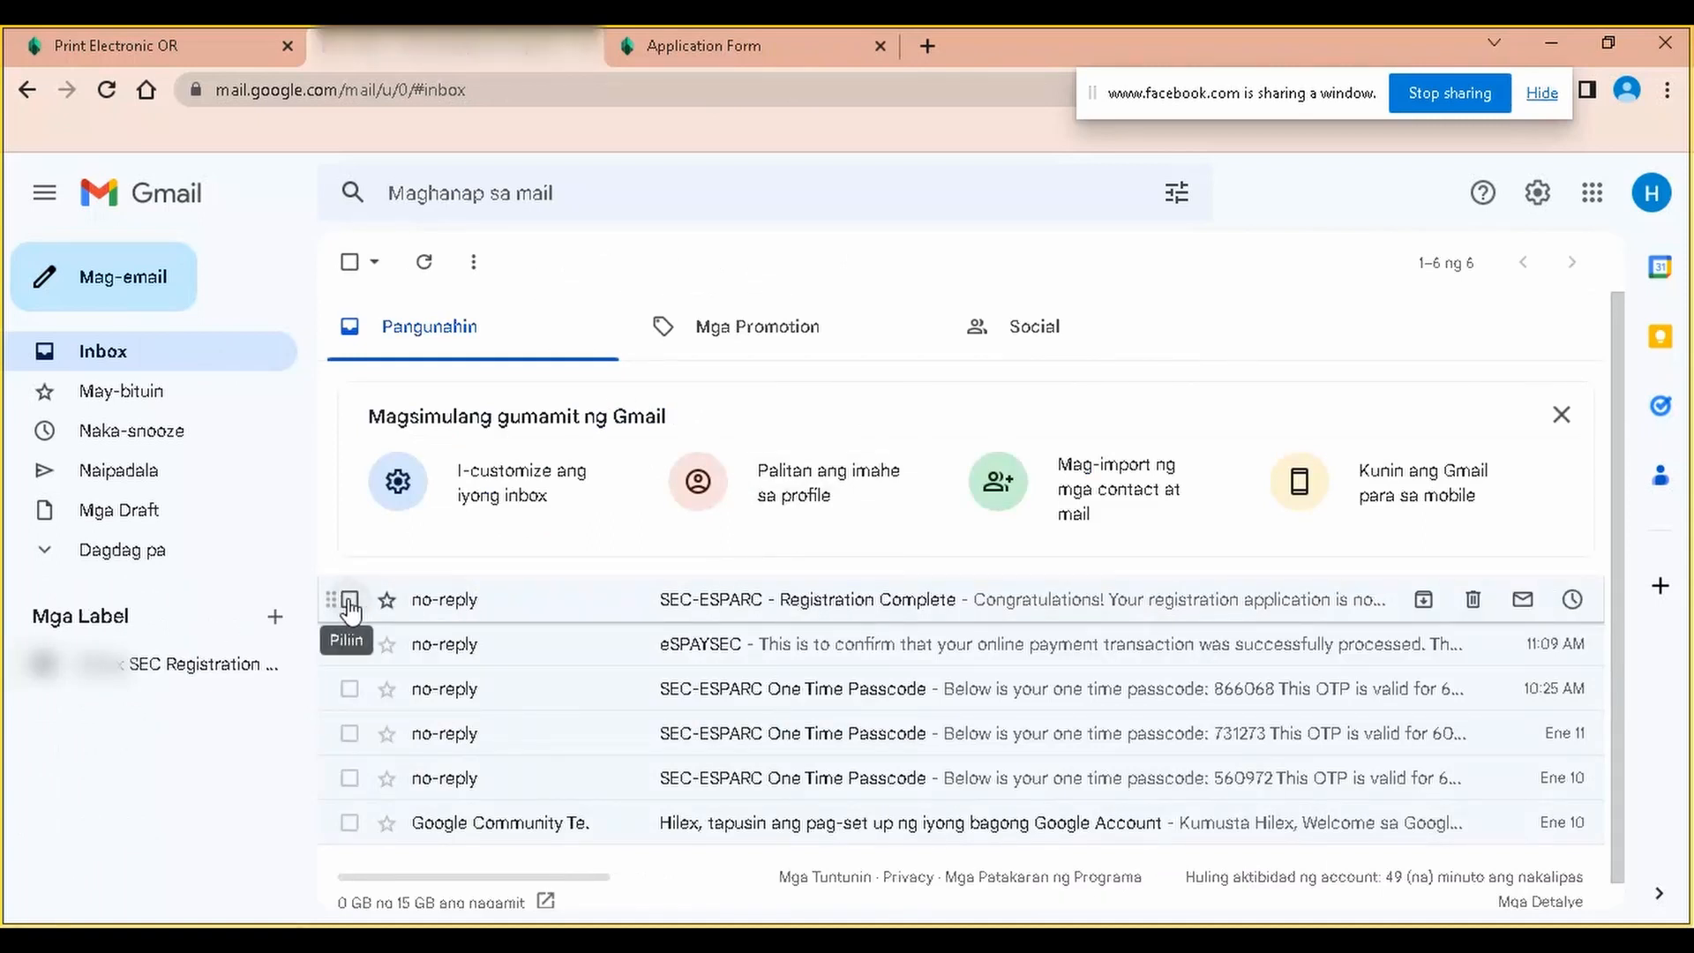
left_click_drag(684, 606, 185, 843)
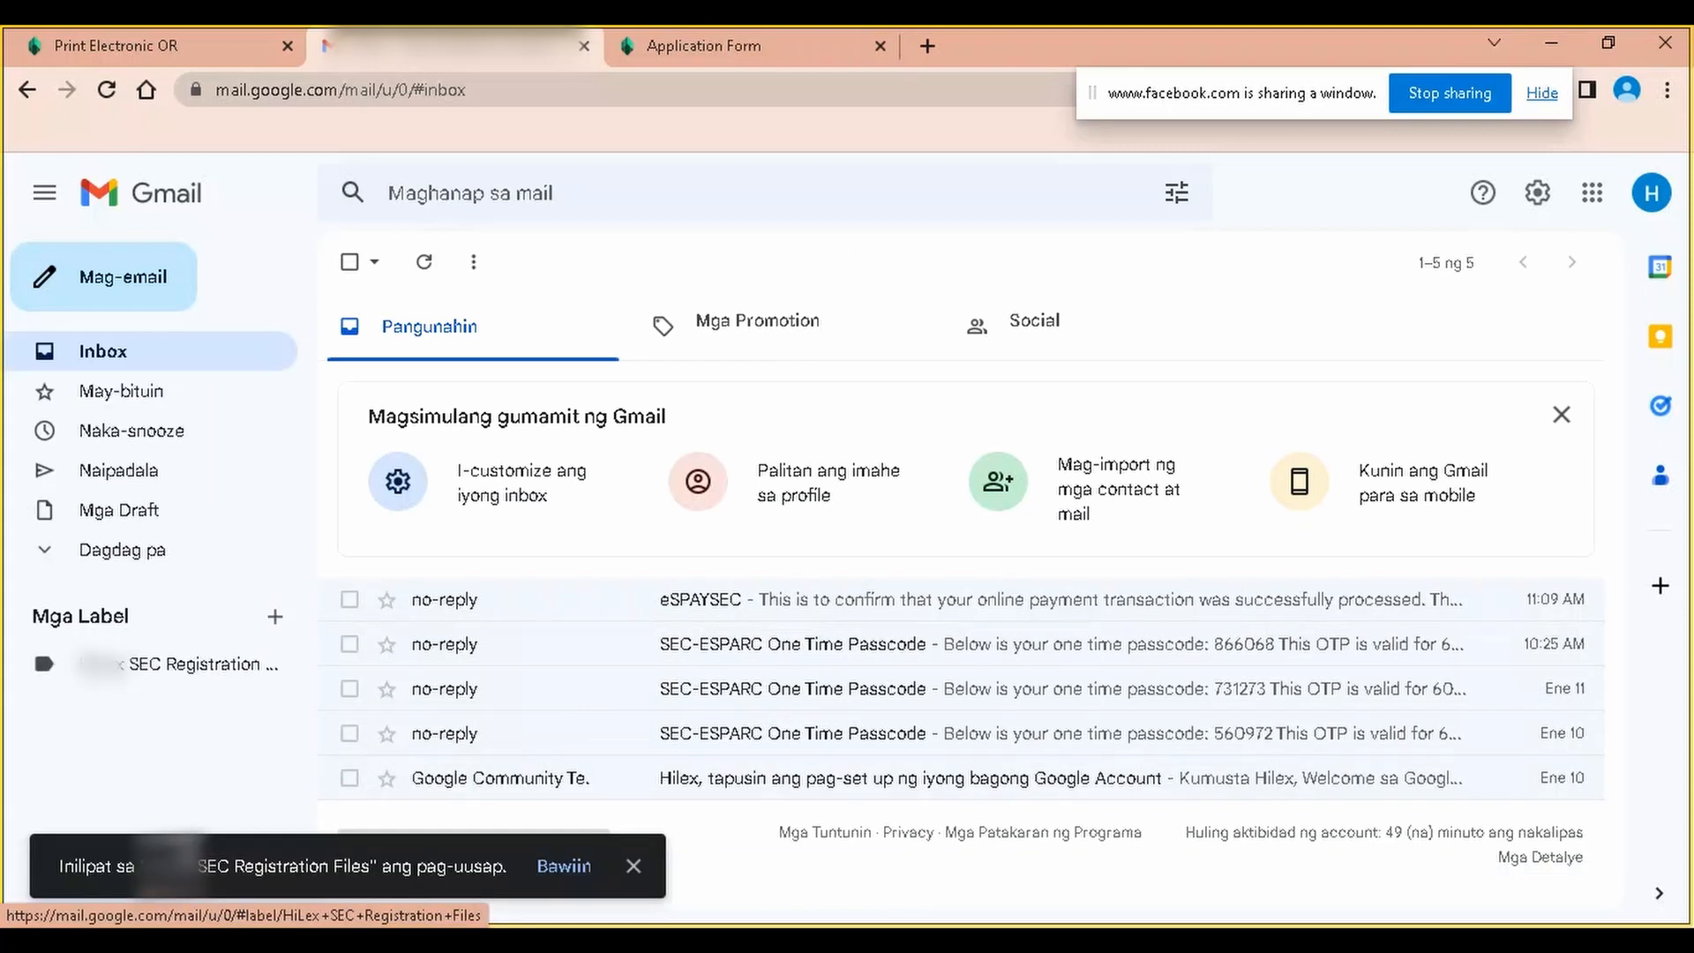
left_click(196, 674)
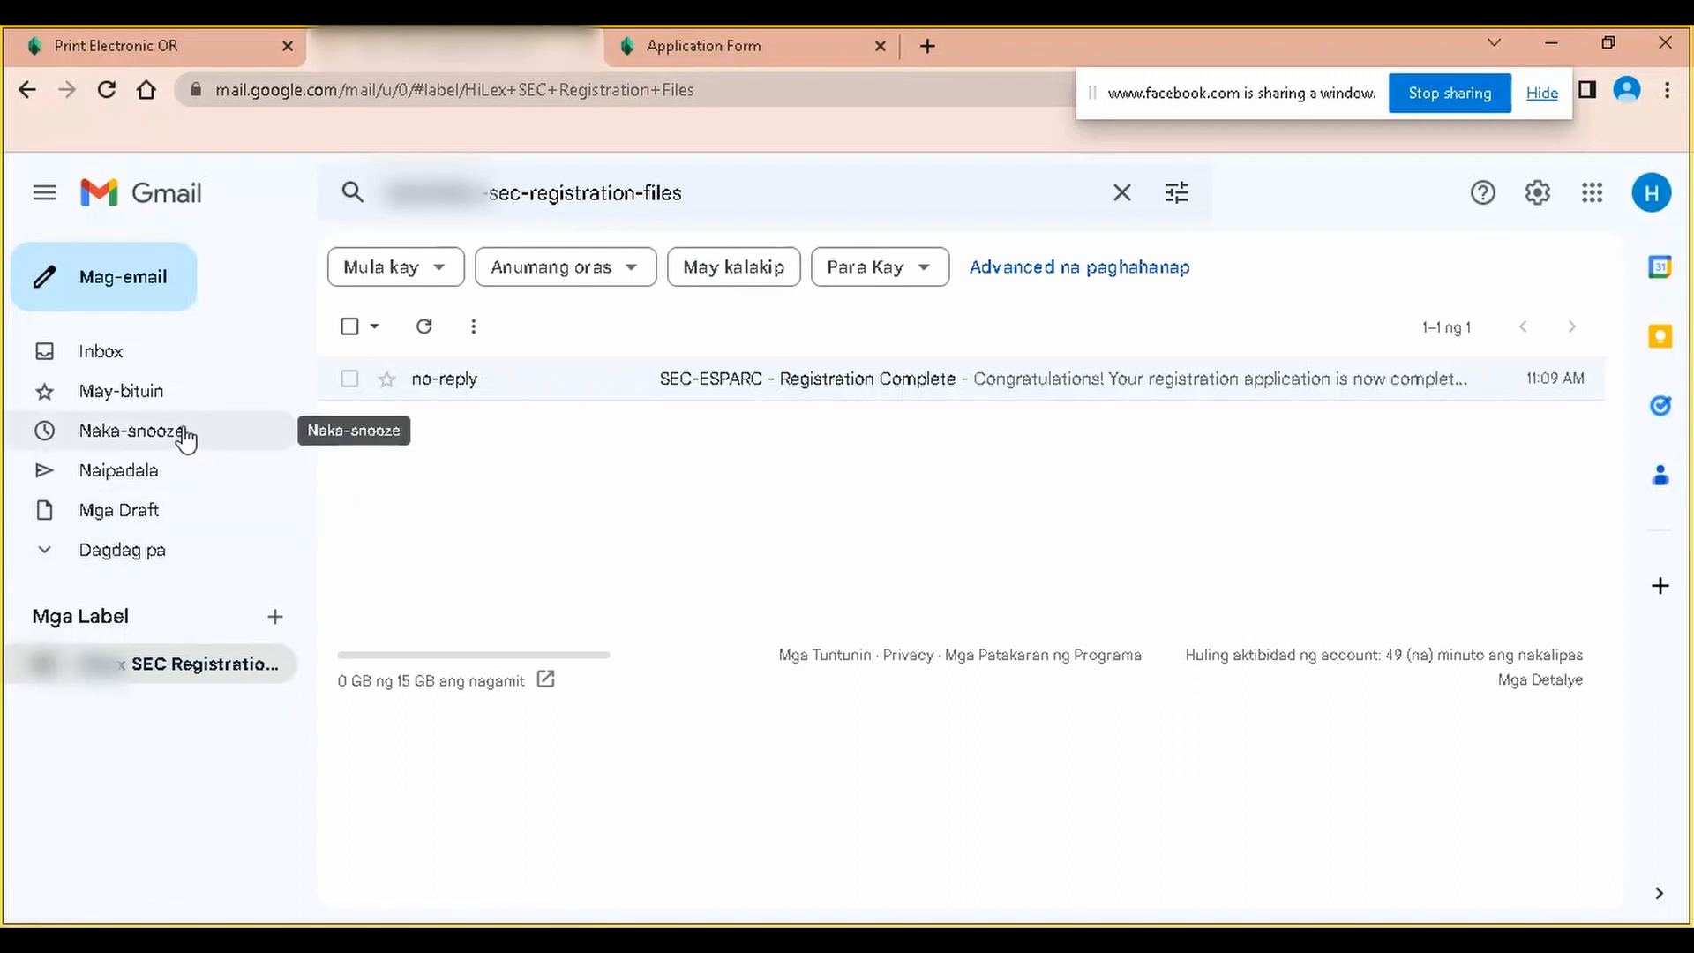
File the three One Time Passcode emails and the eSPAYSEC email under SEC Registration Files
left_click(412, 507)
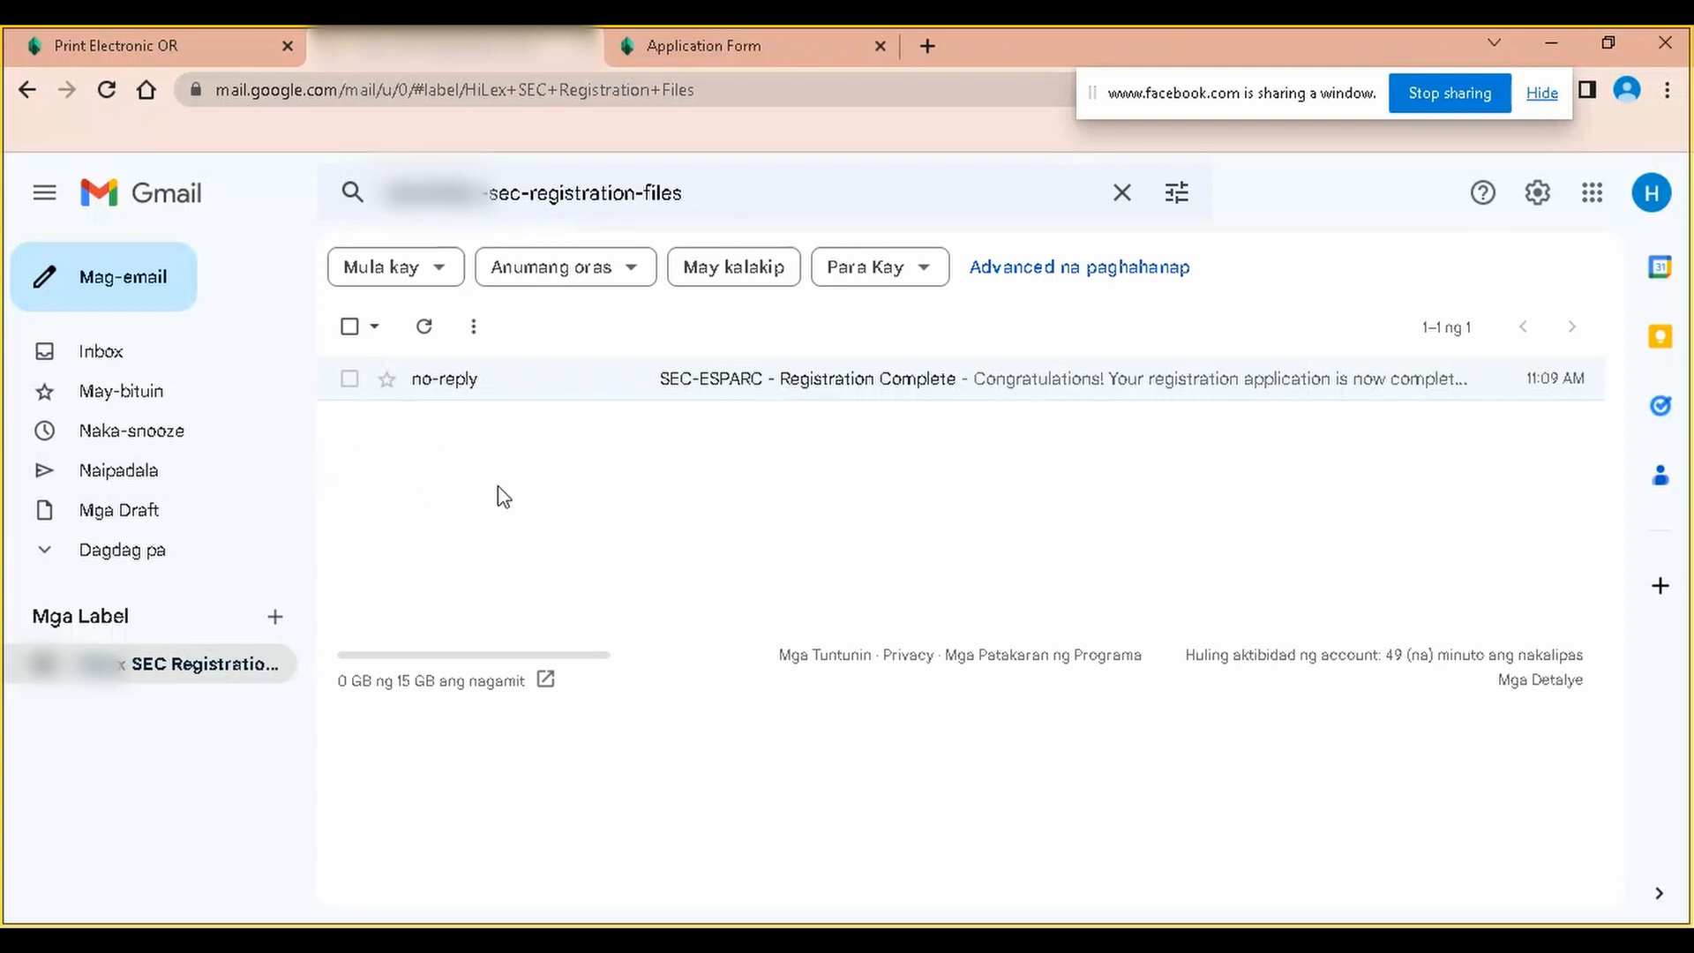
left_click(144, 357)
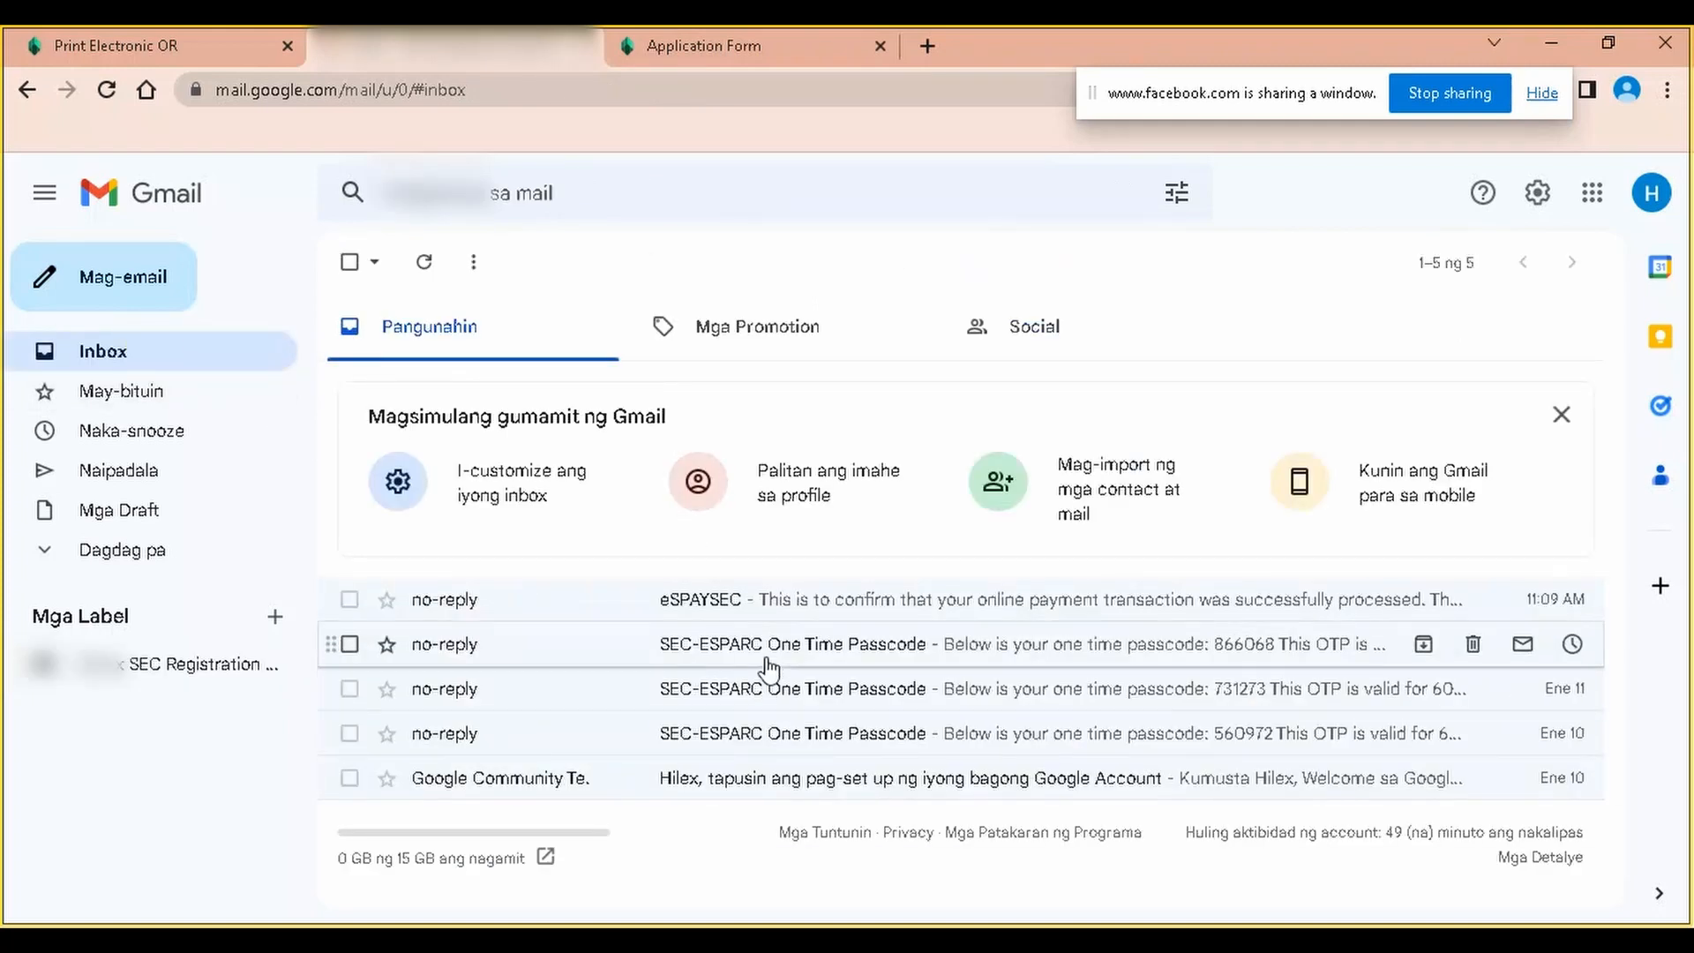
left_click(769, 660)
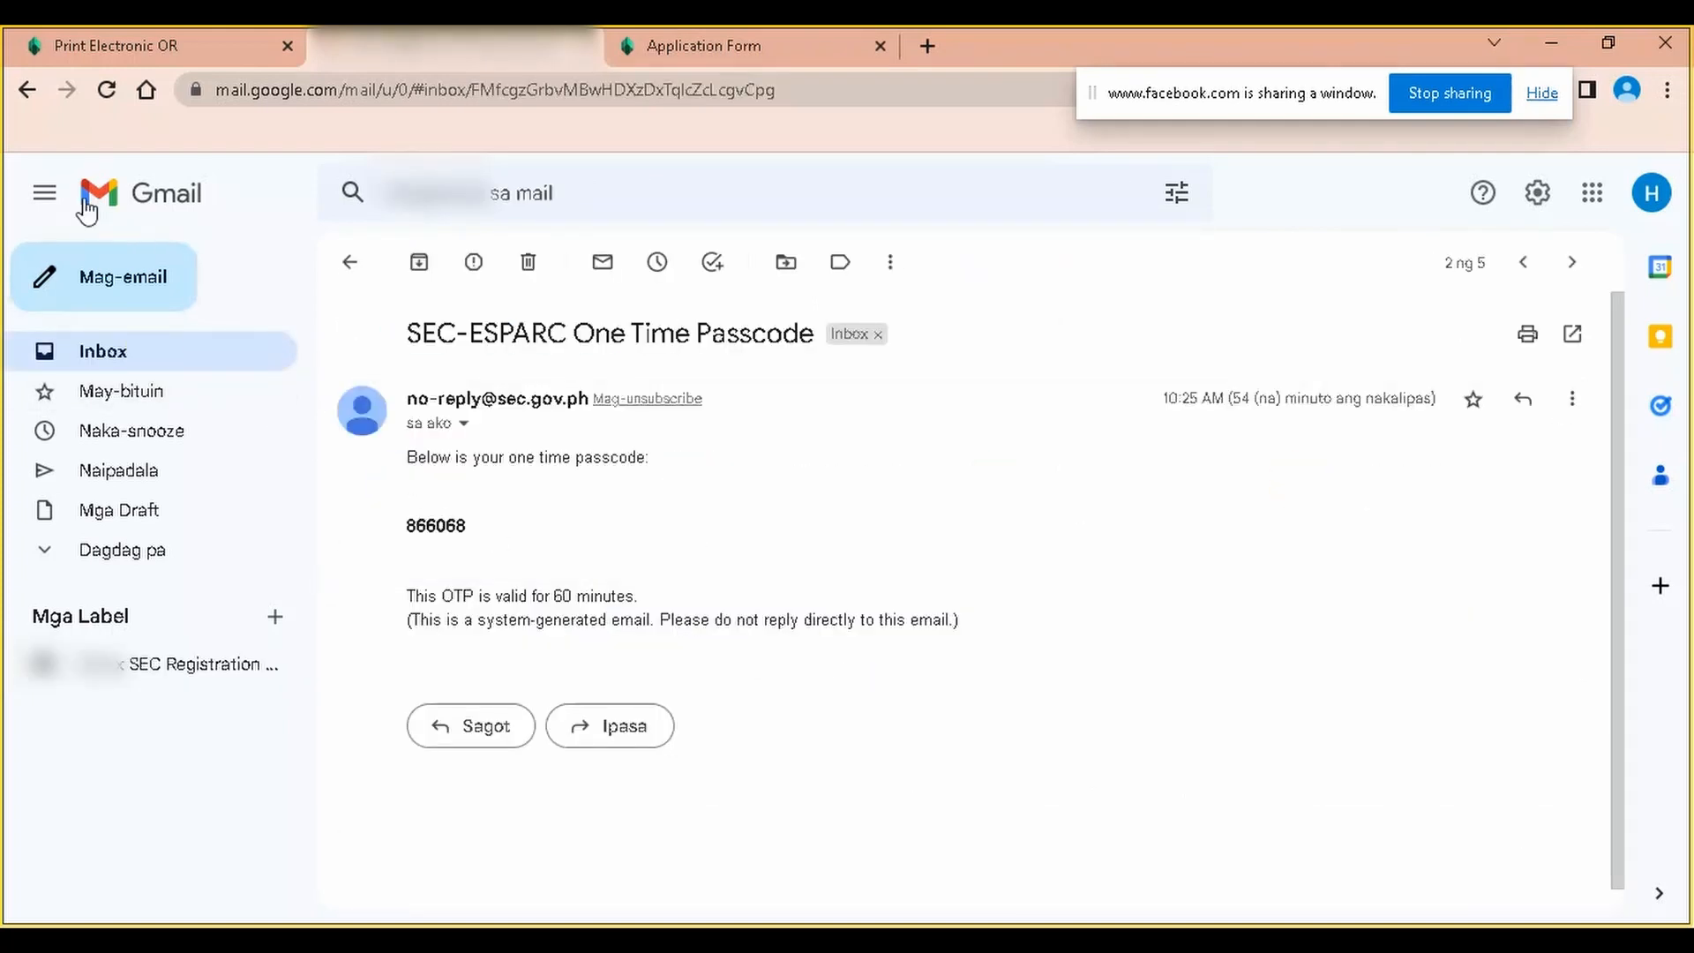
left_click(27, 89)
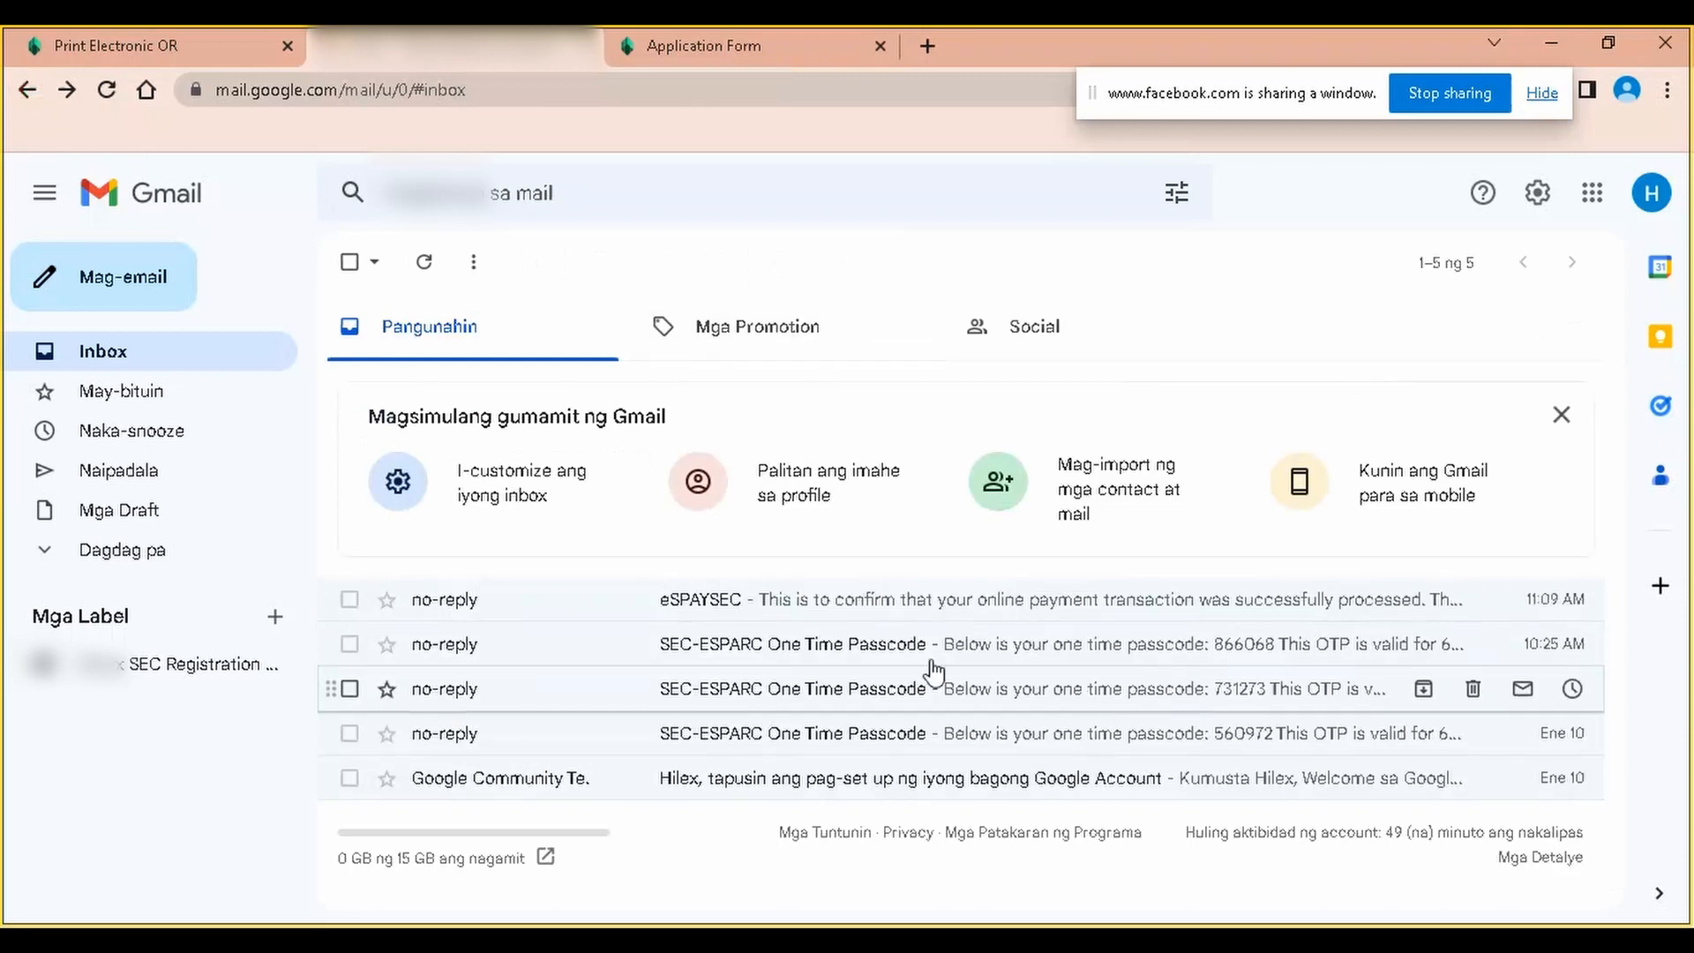
left_click_drag(881, 650, 132, 666)
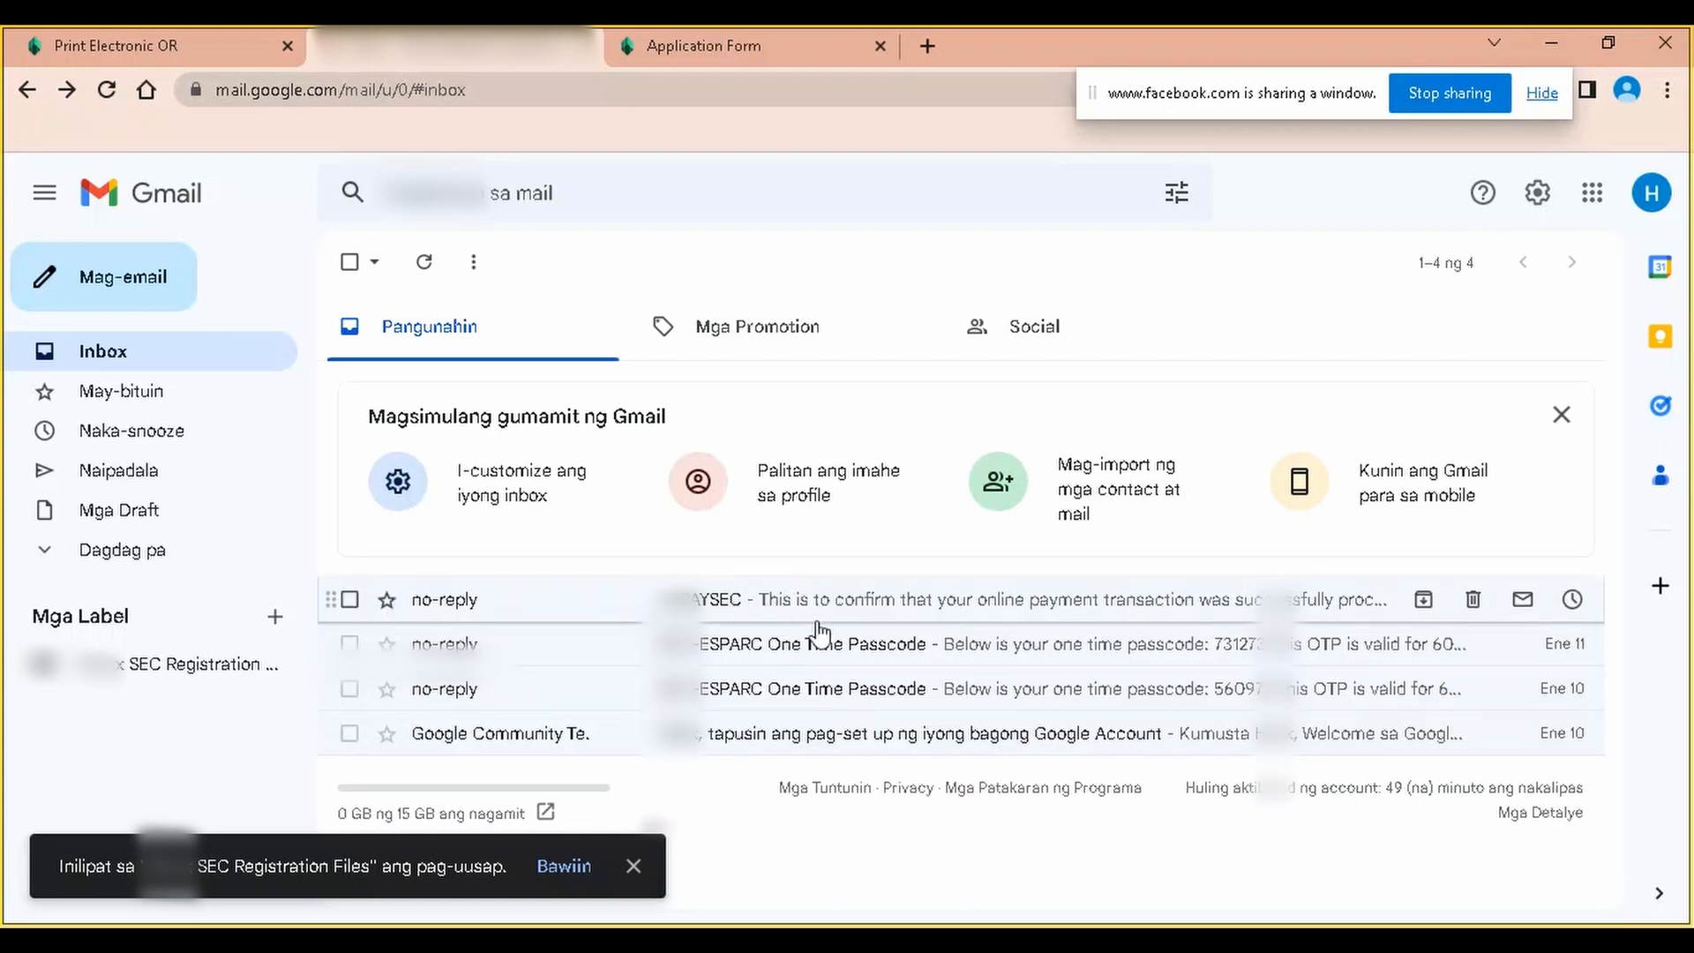
left_click_drag(805, 686, 126, 669)
left_click_drag(777, 639, 133, 680)
left_click_drag(813, 607, 133, 673)
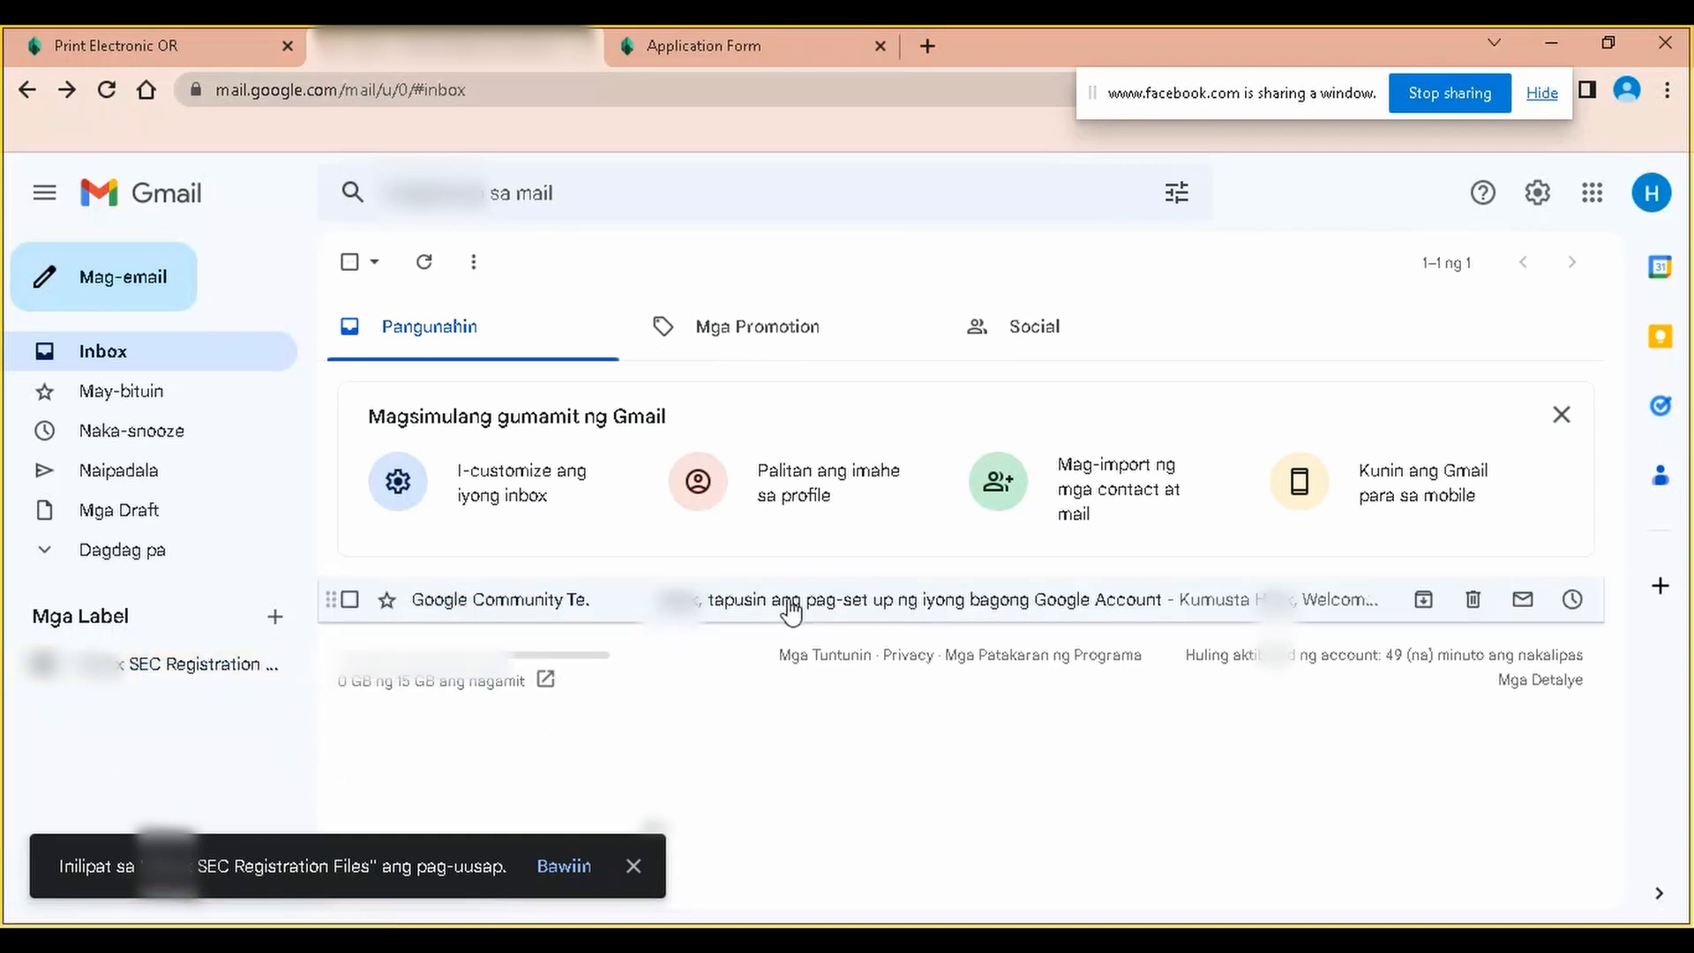
left_click(167, 666)
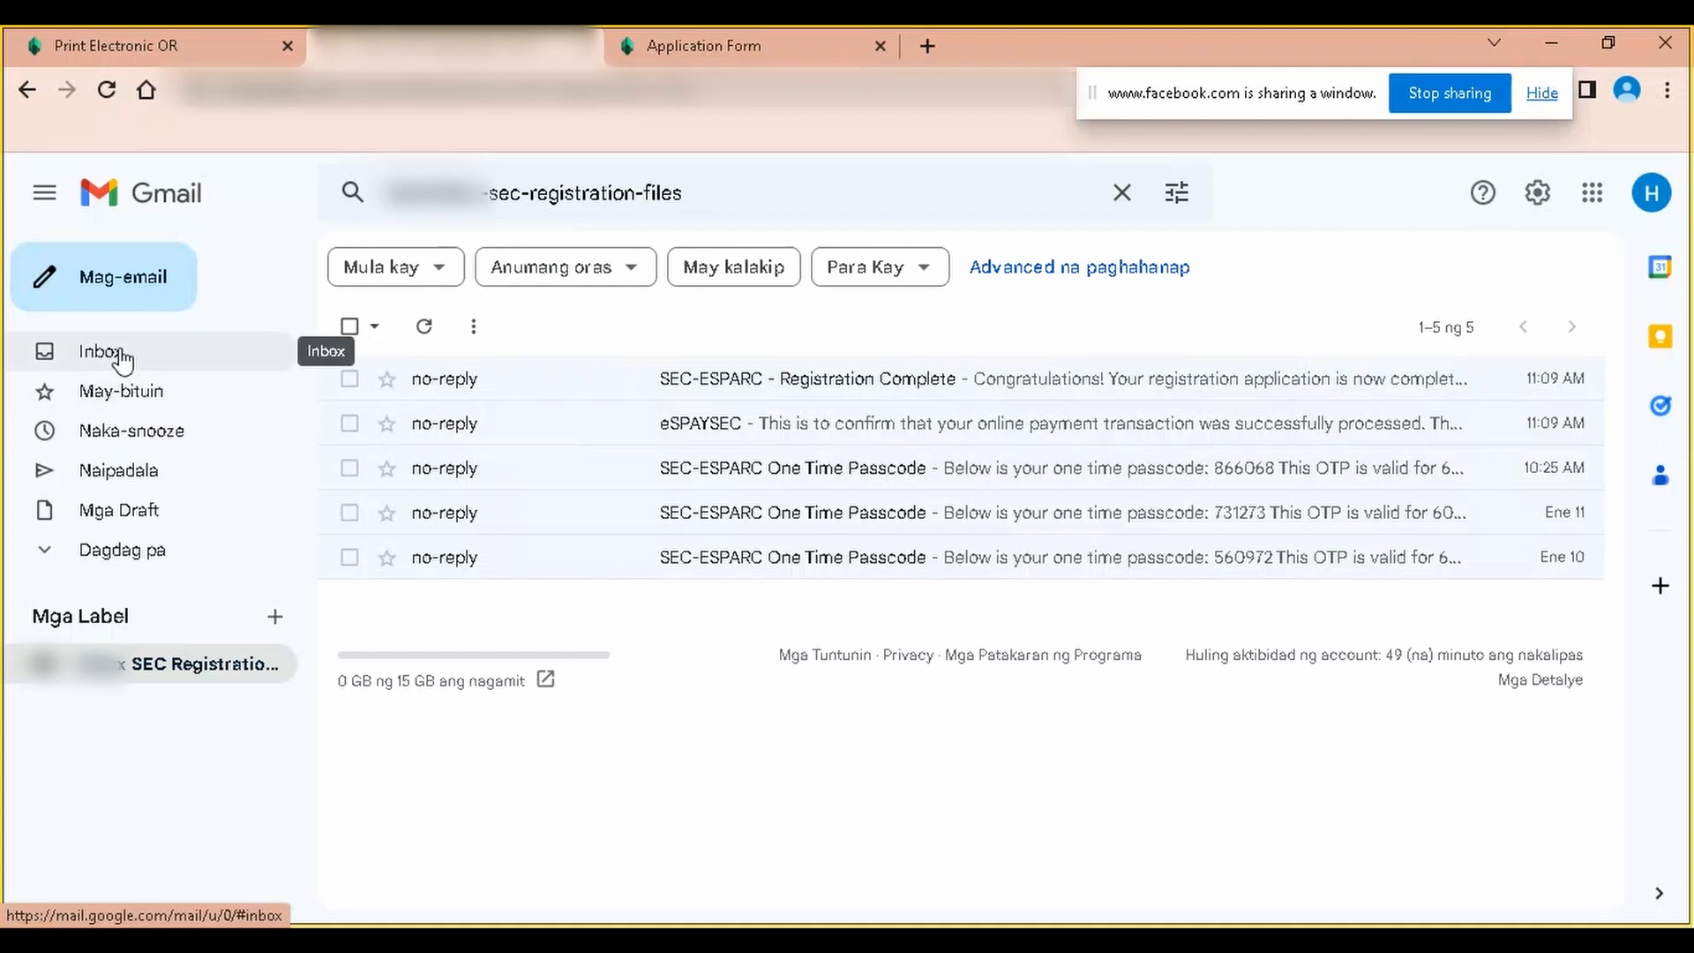
left_click(882, 395)
Forward the Registration Complete email to the recipient's e-mail address, then return to the label list
scroll(617, 688, "down", 8)
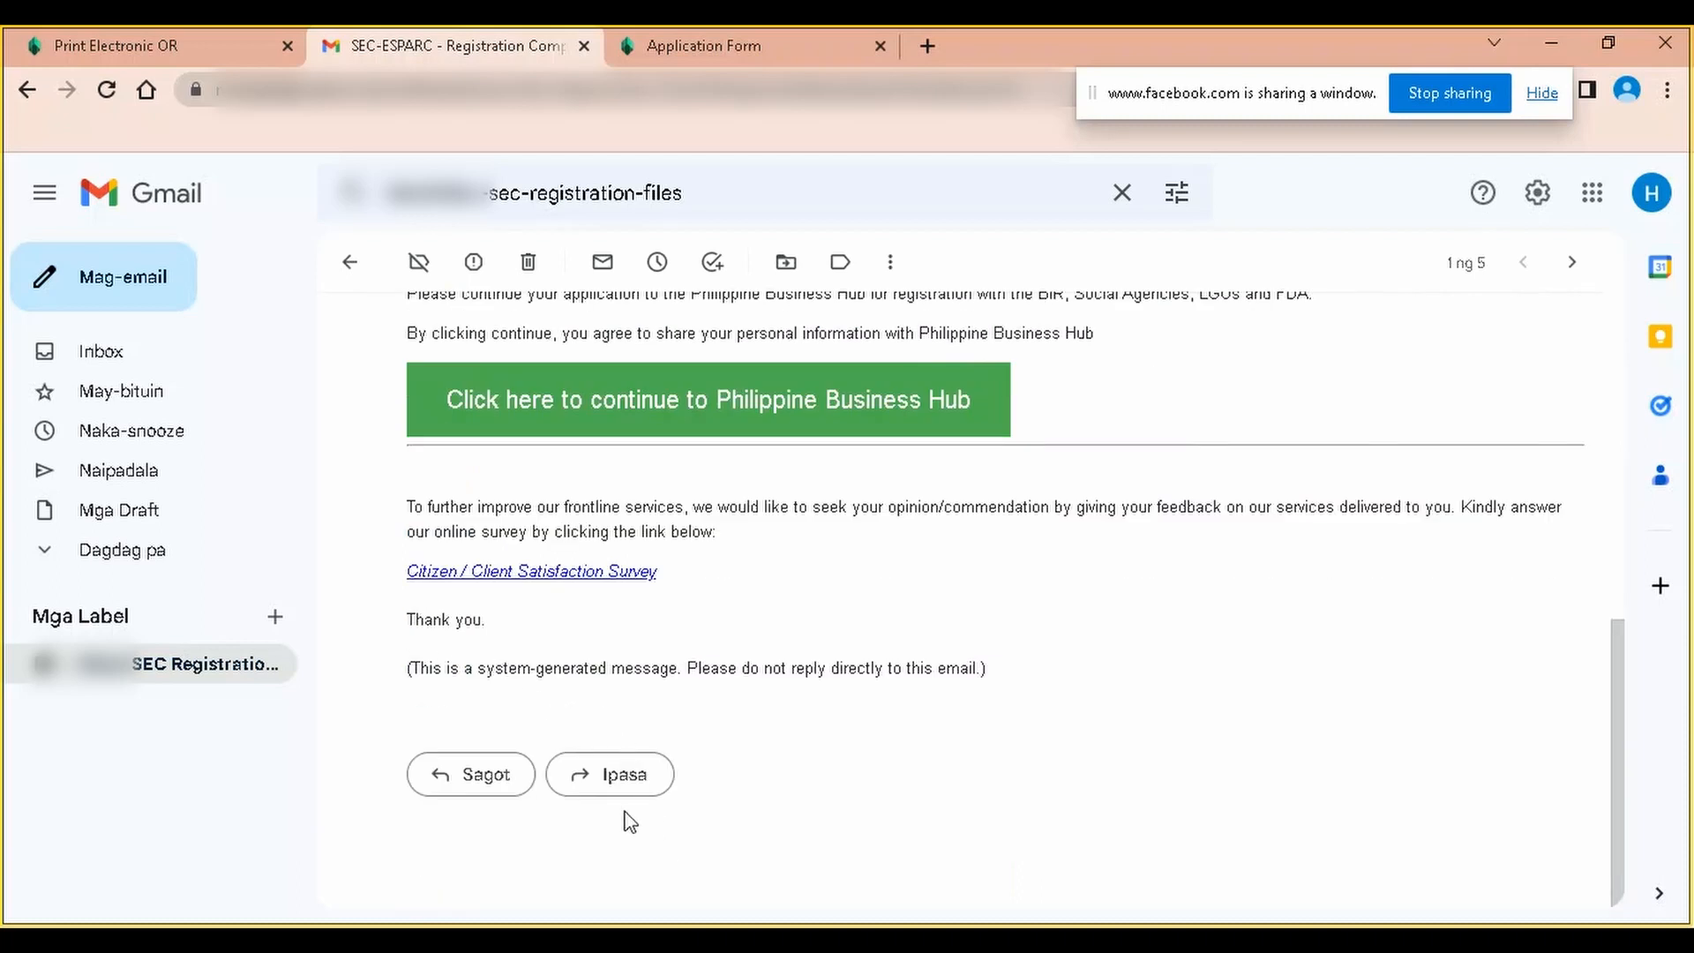
left_click(623, 777)
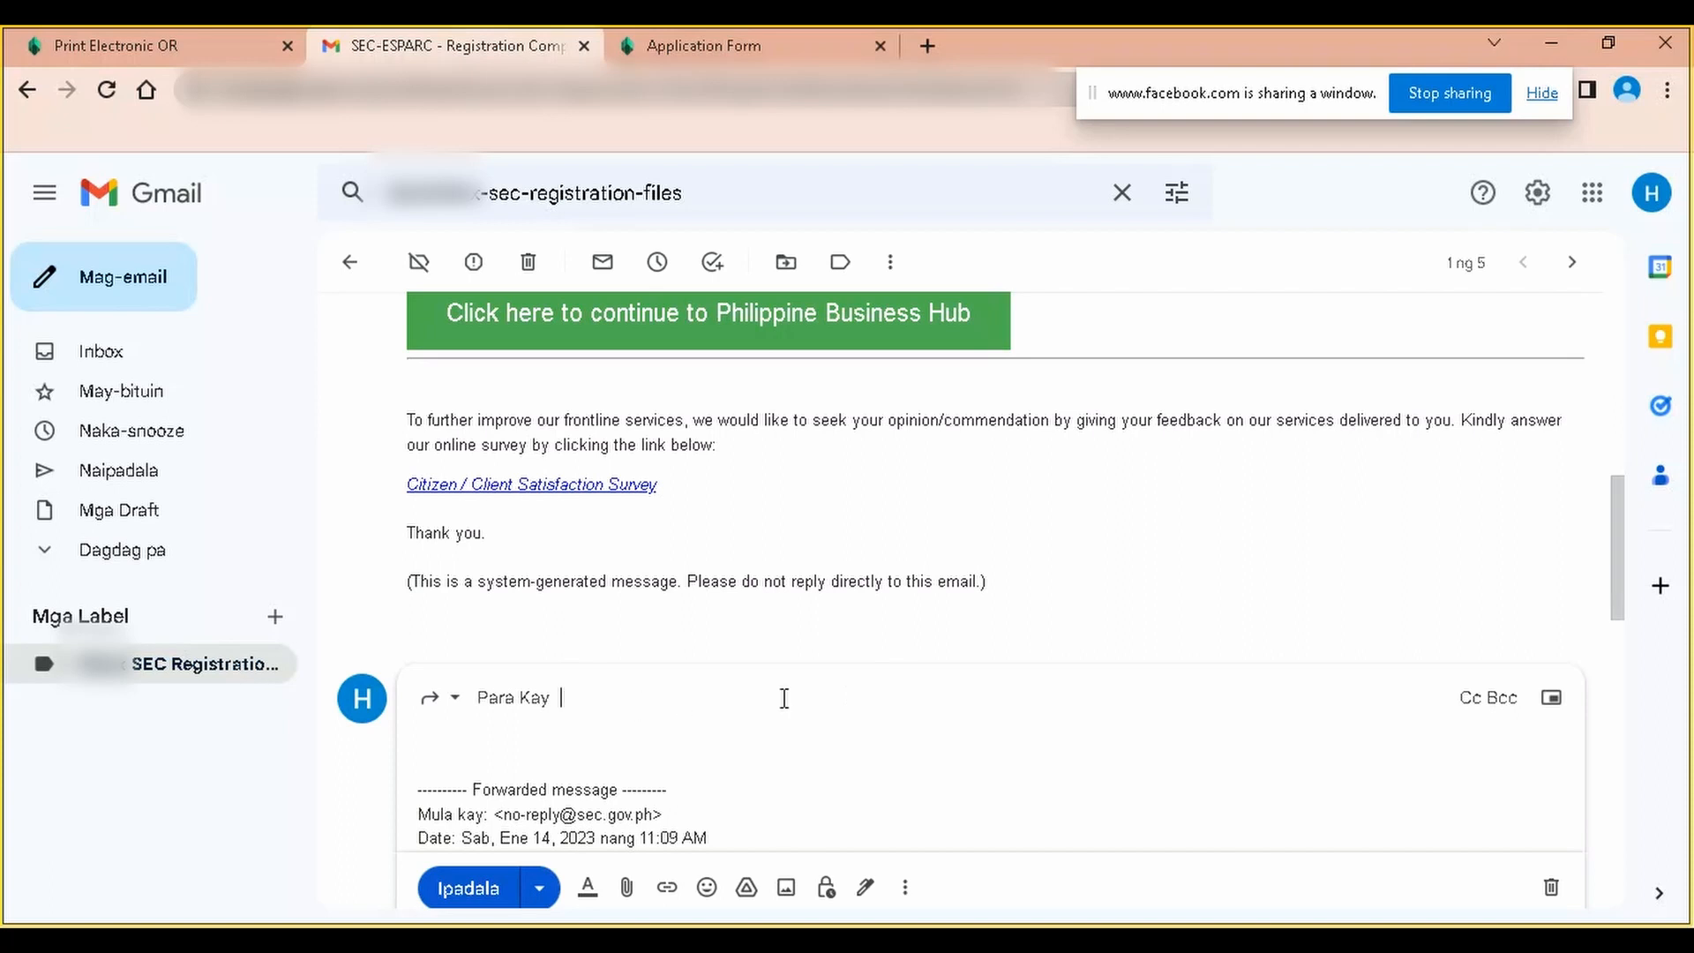
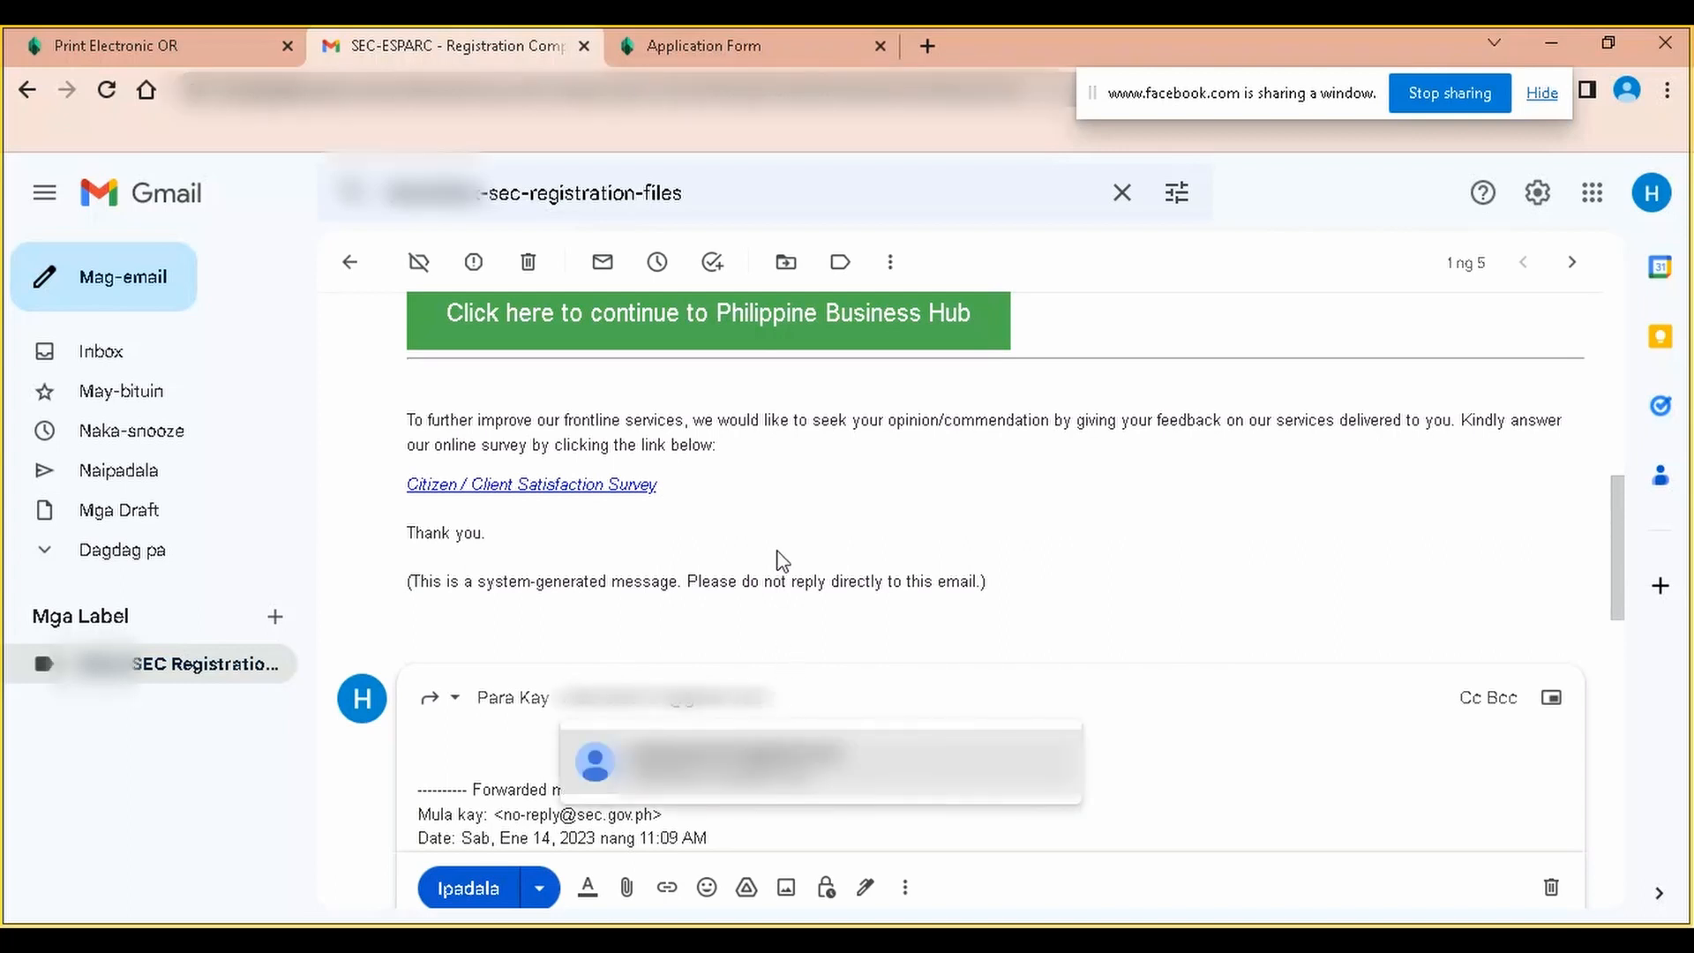
left_click(734, 779)
scroll(941, 732, "down", 3)
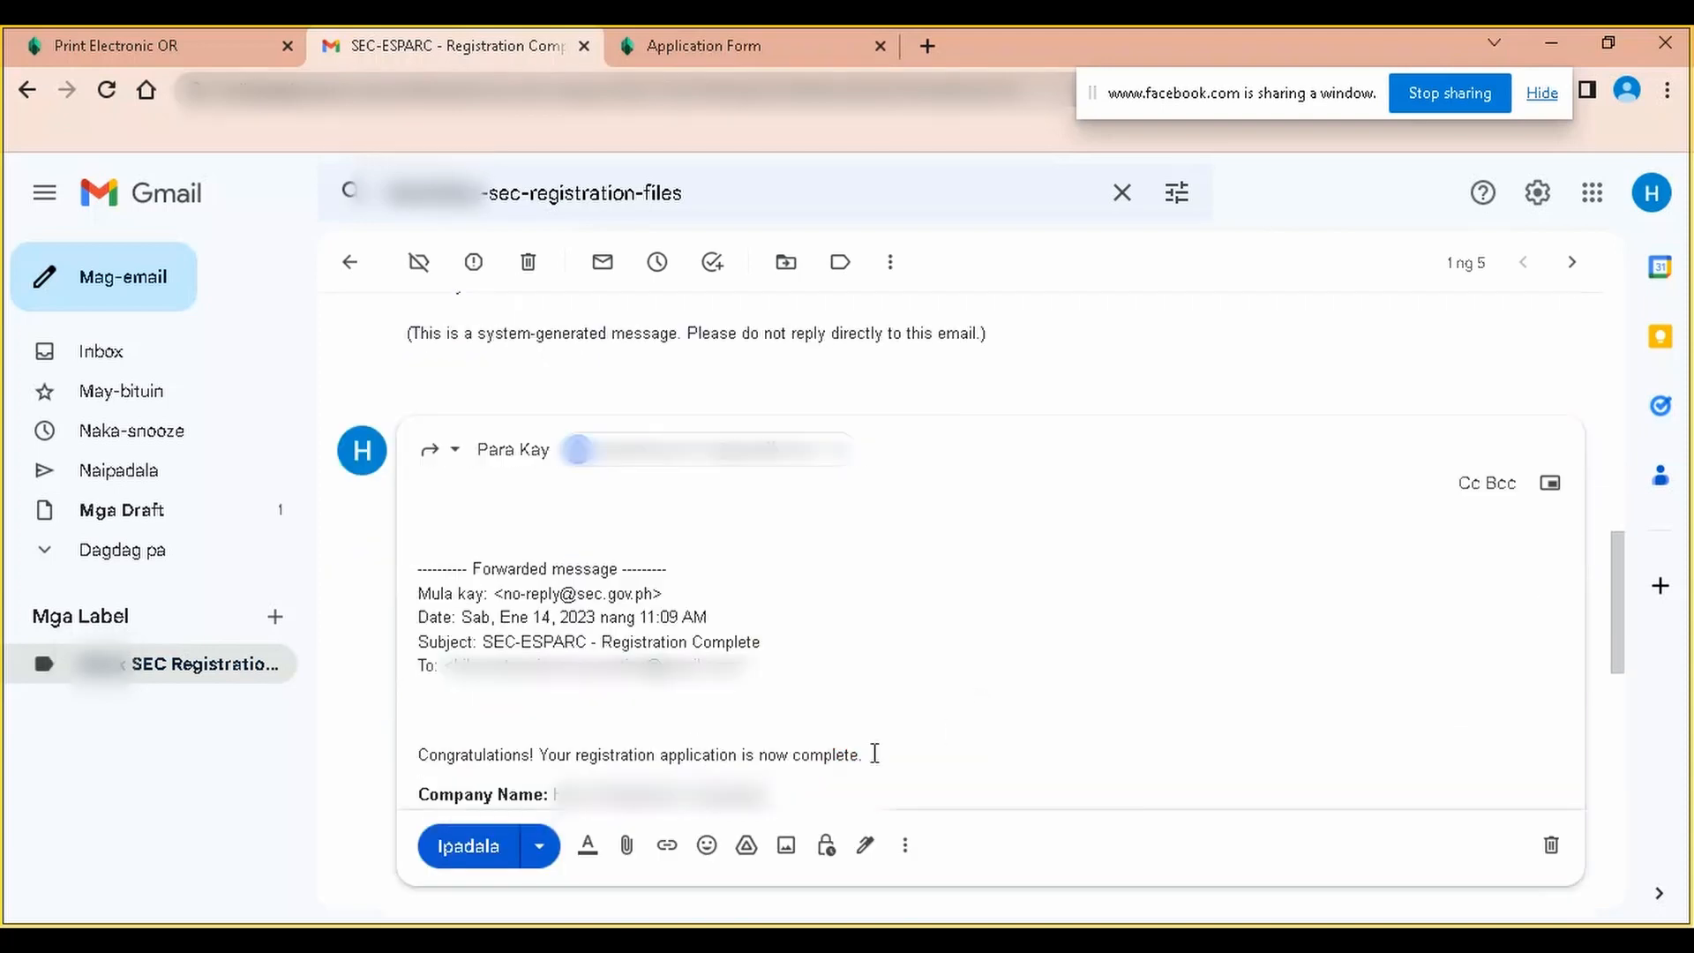
left_click(469, 847)
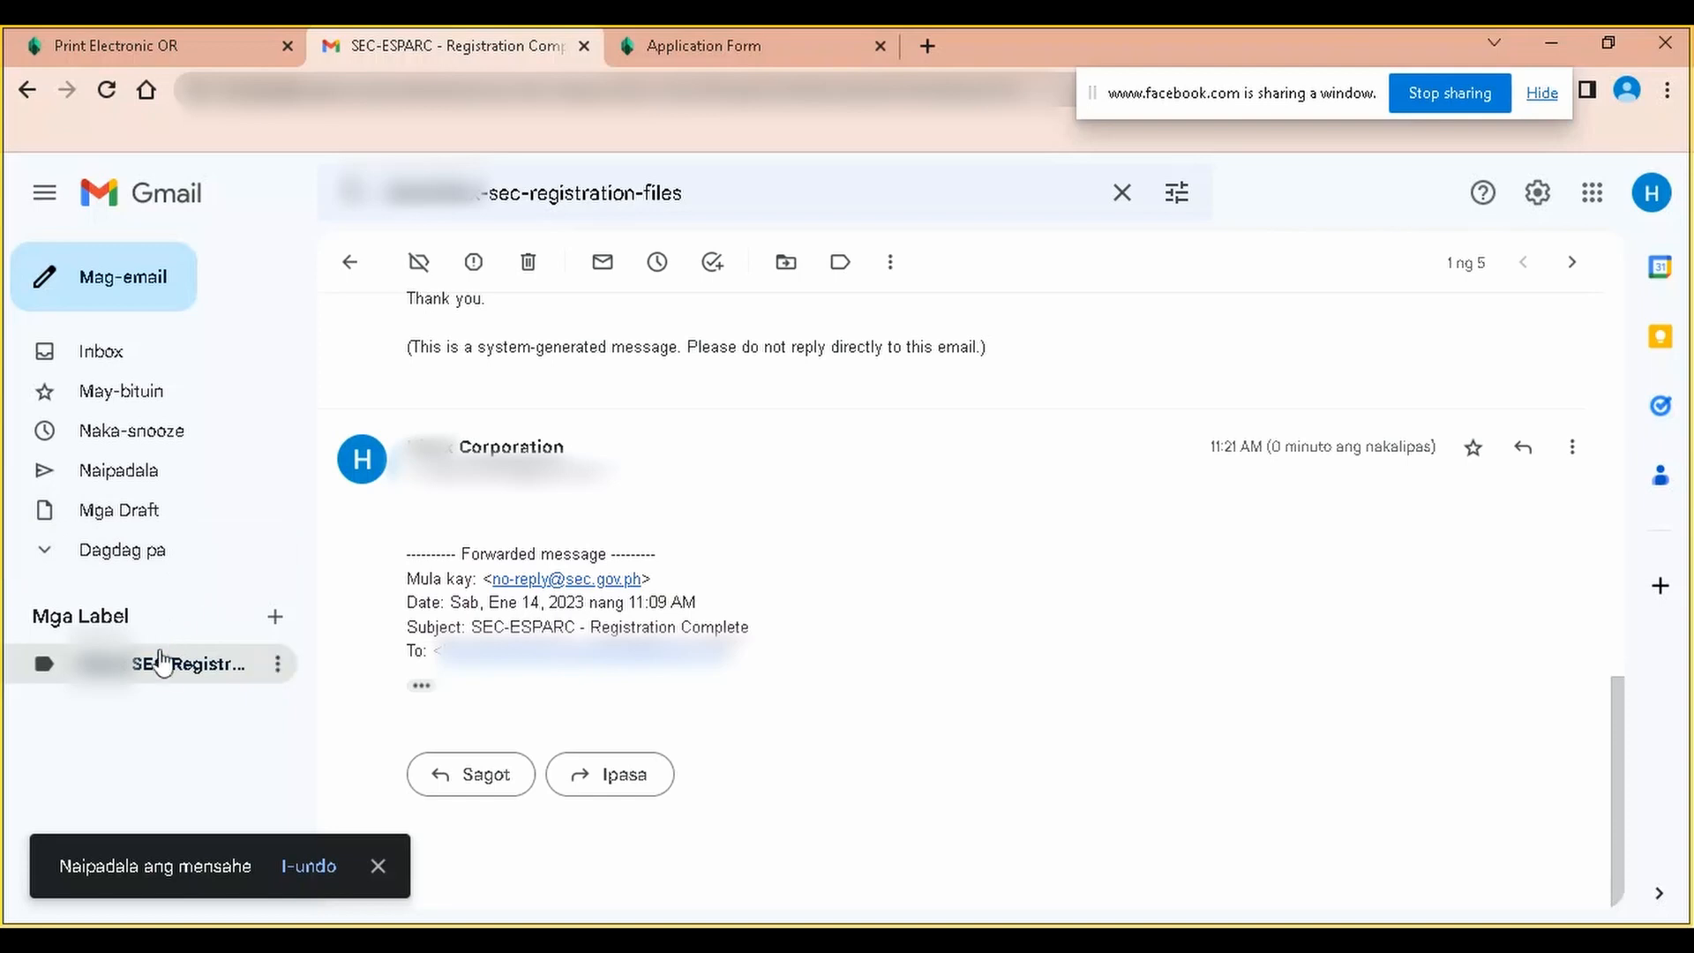
left_click(161, 666)
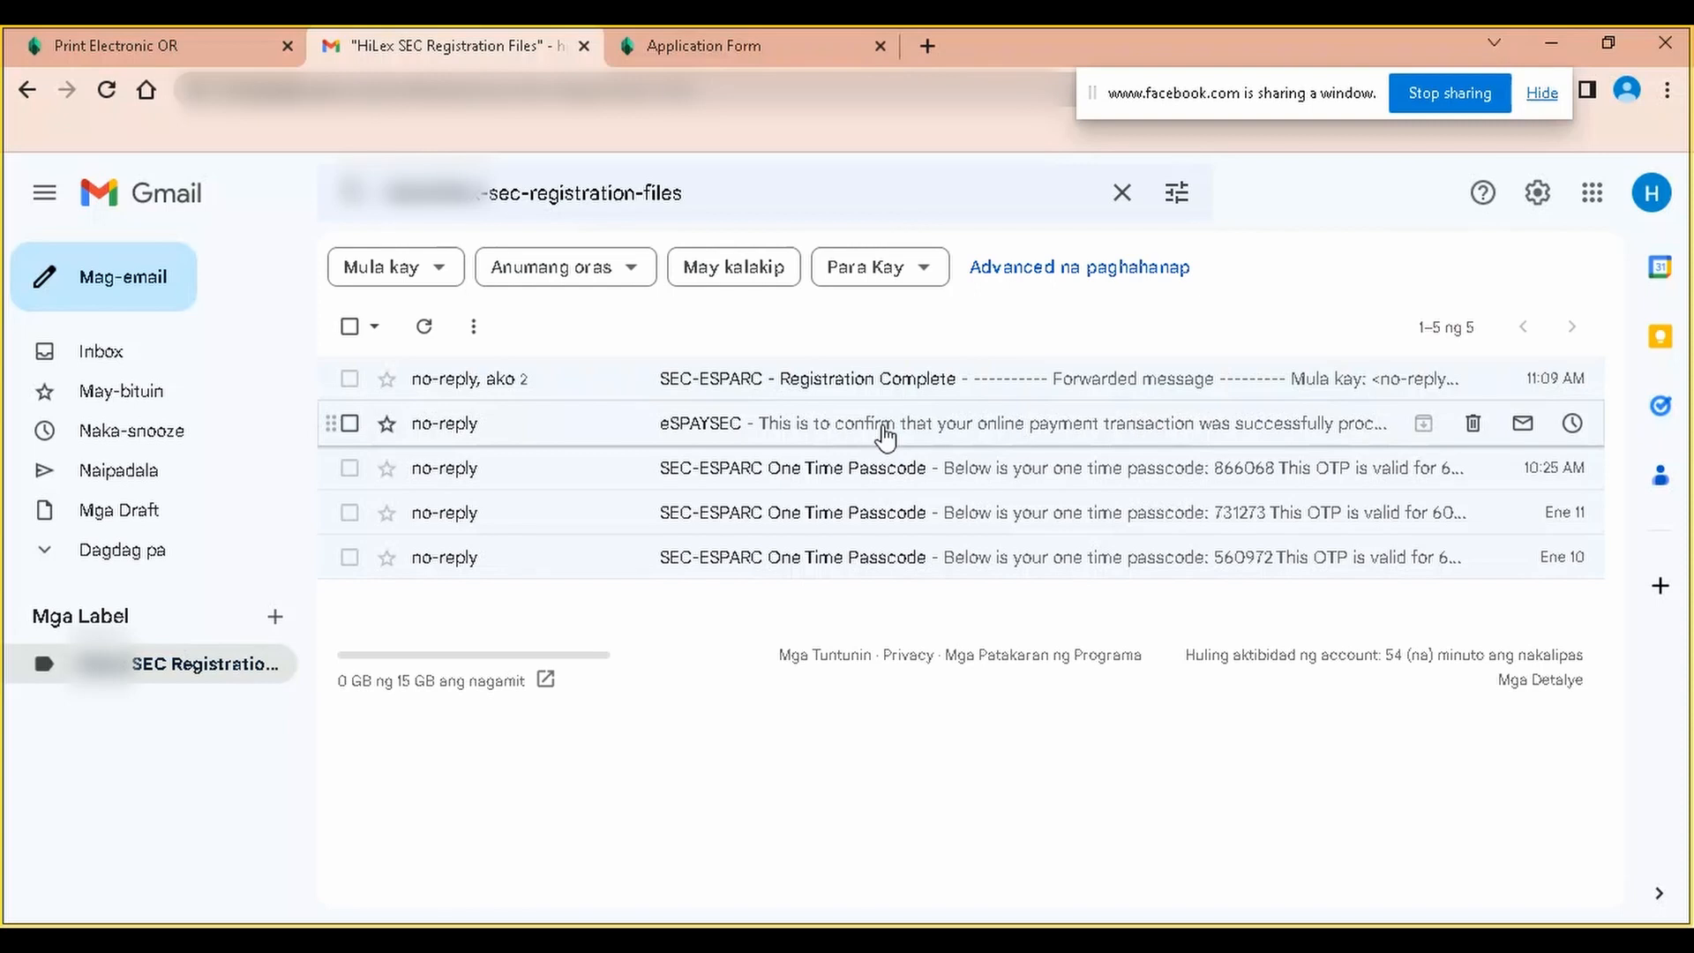
Forward the eSPAYSEC payment email to the recipient's Gmail address, then return to the SEC Registration Files label
left_click(885, 434)
scroll(882, 433, "down", 6)
left_click(609, 791)
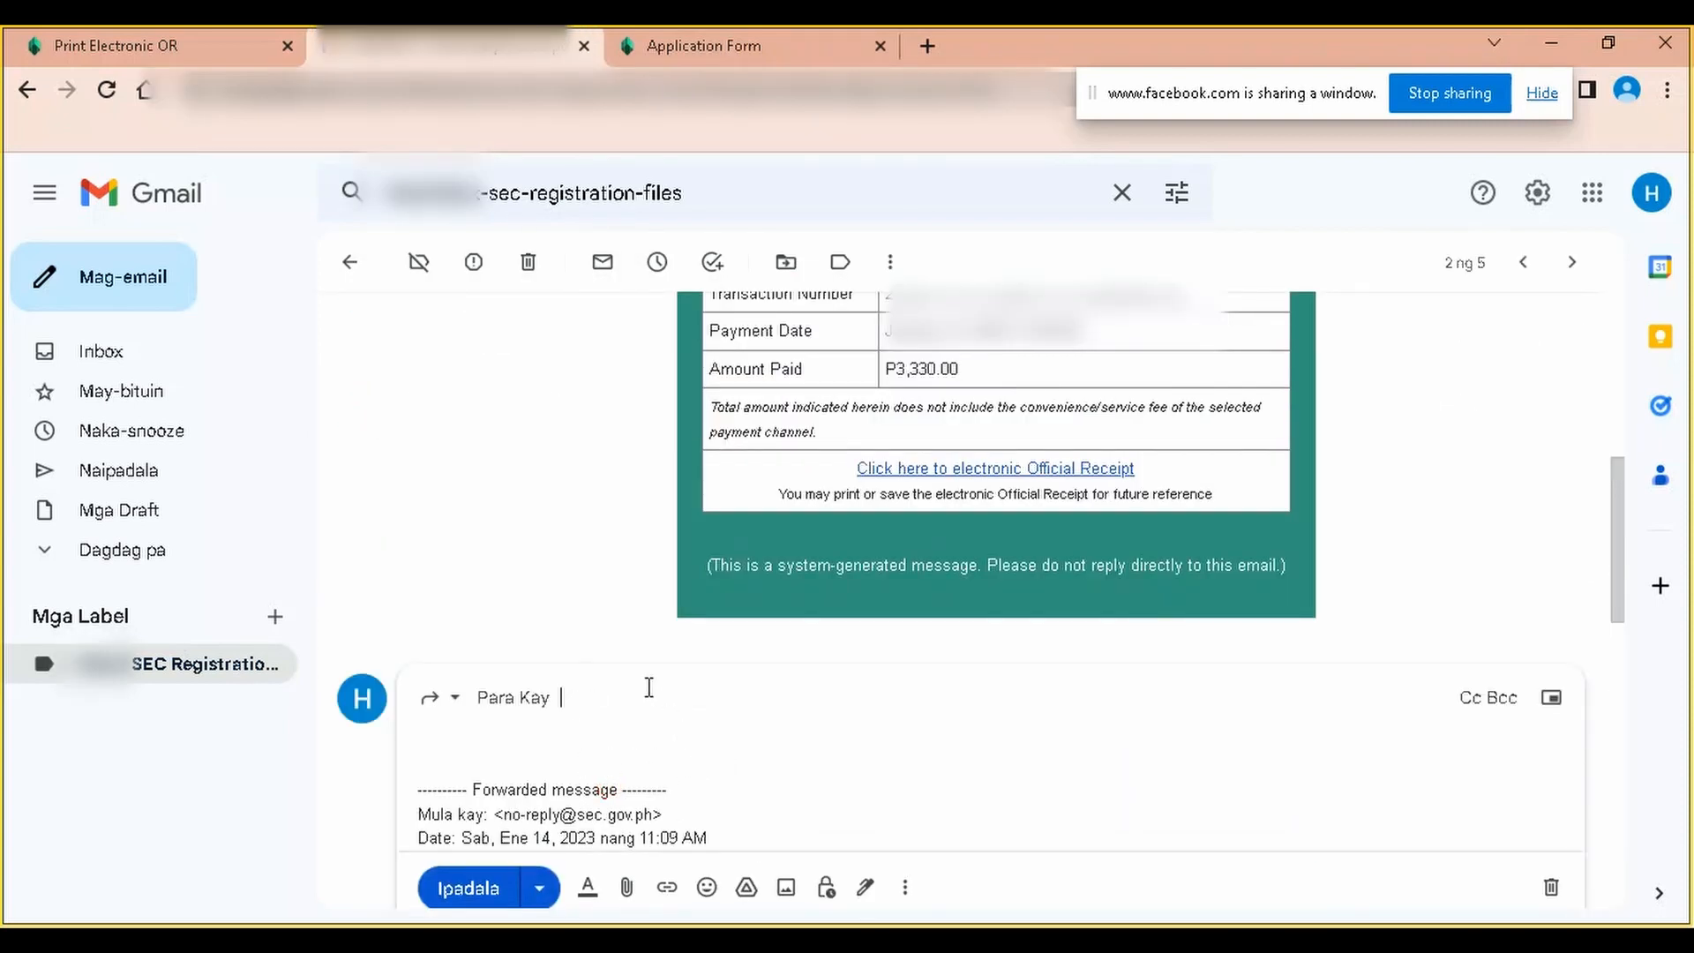
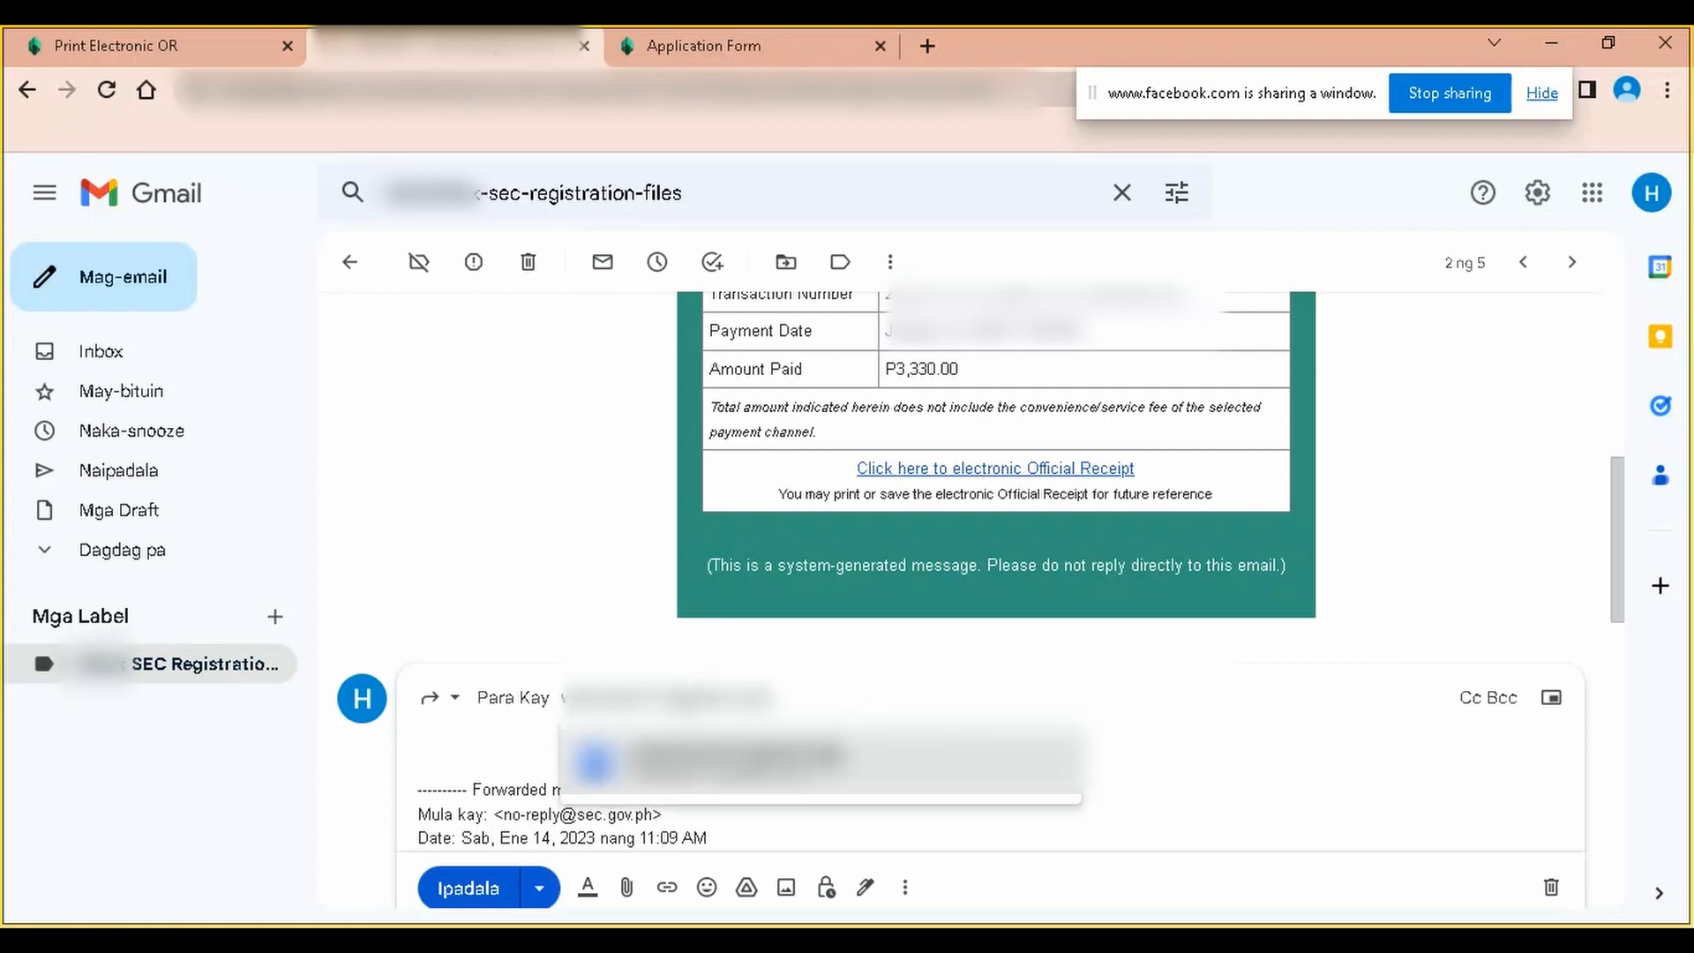
key("Return")
left_click(454, 847)
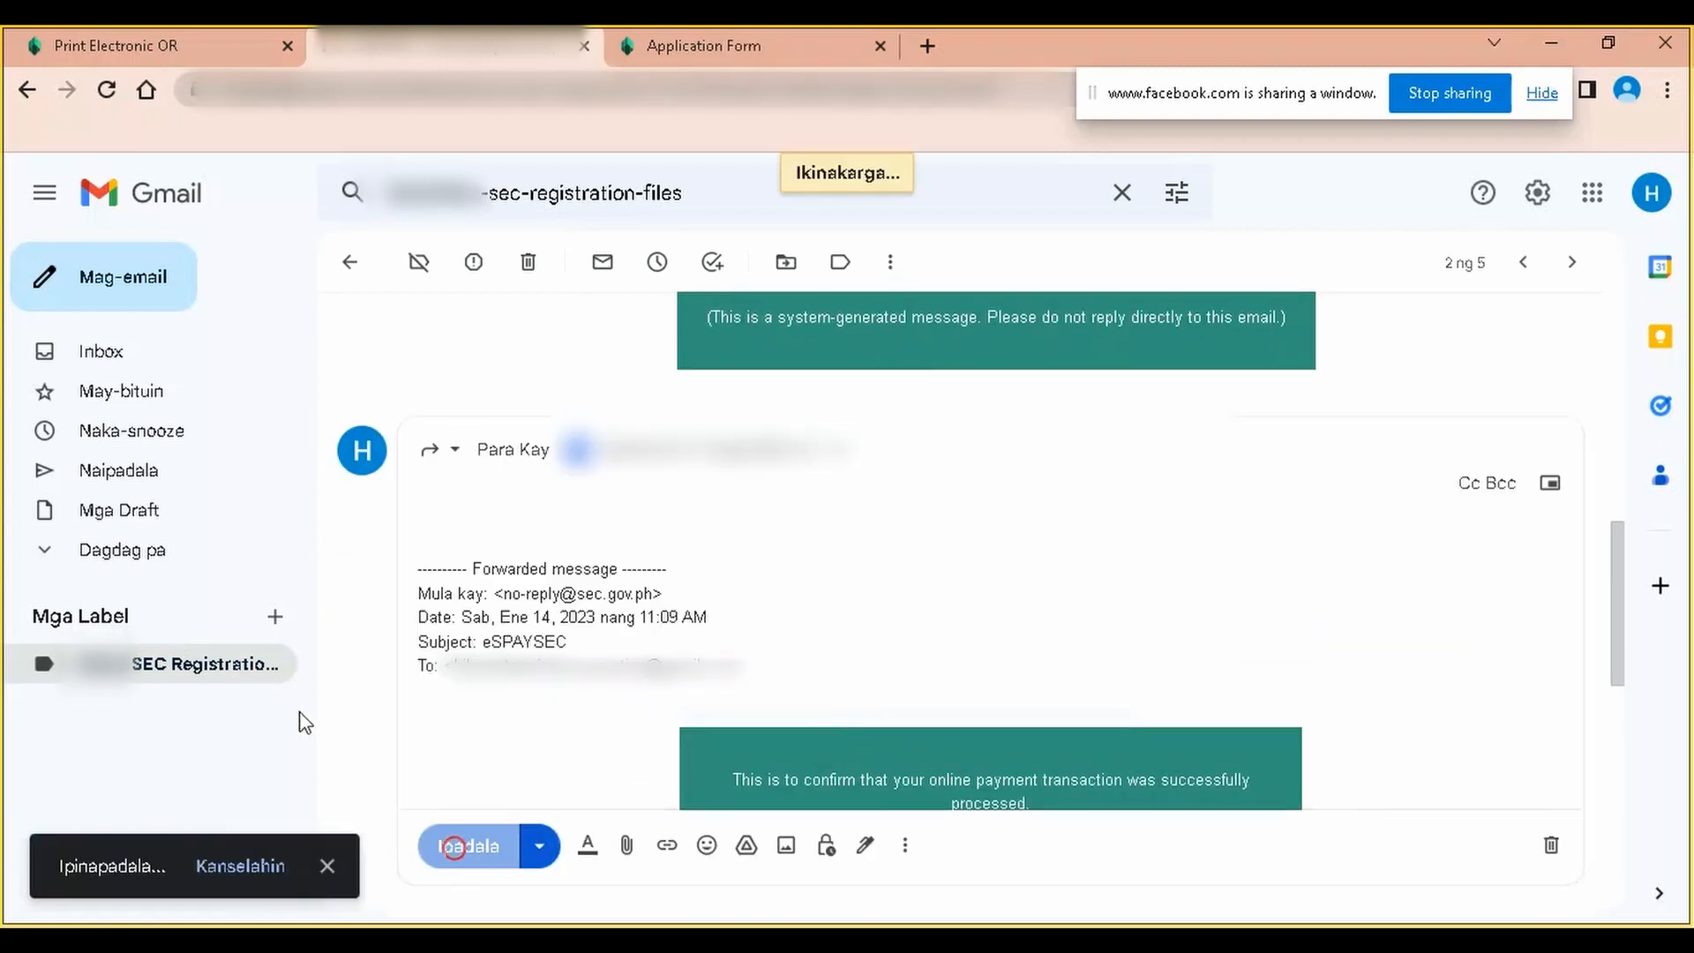
left_click(168, 663)
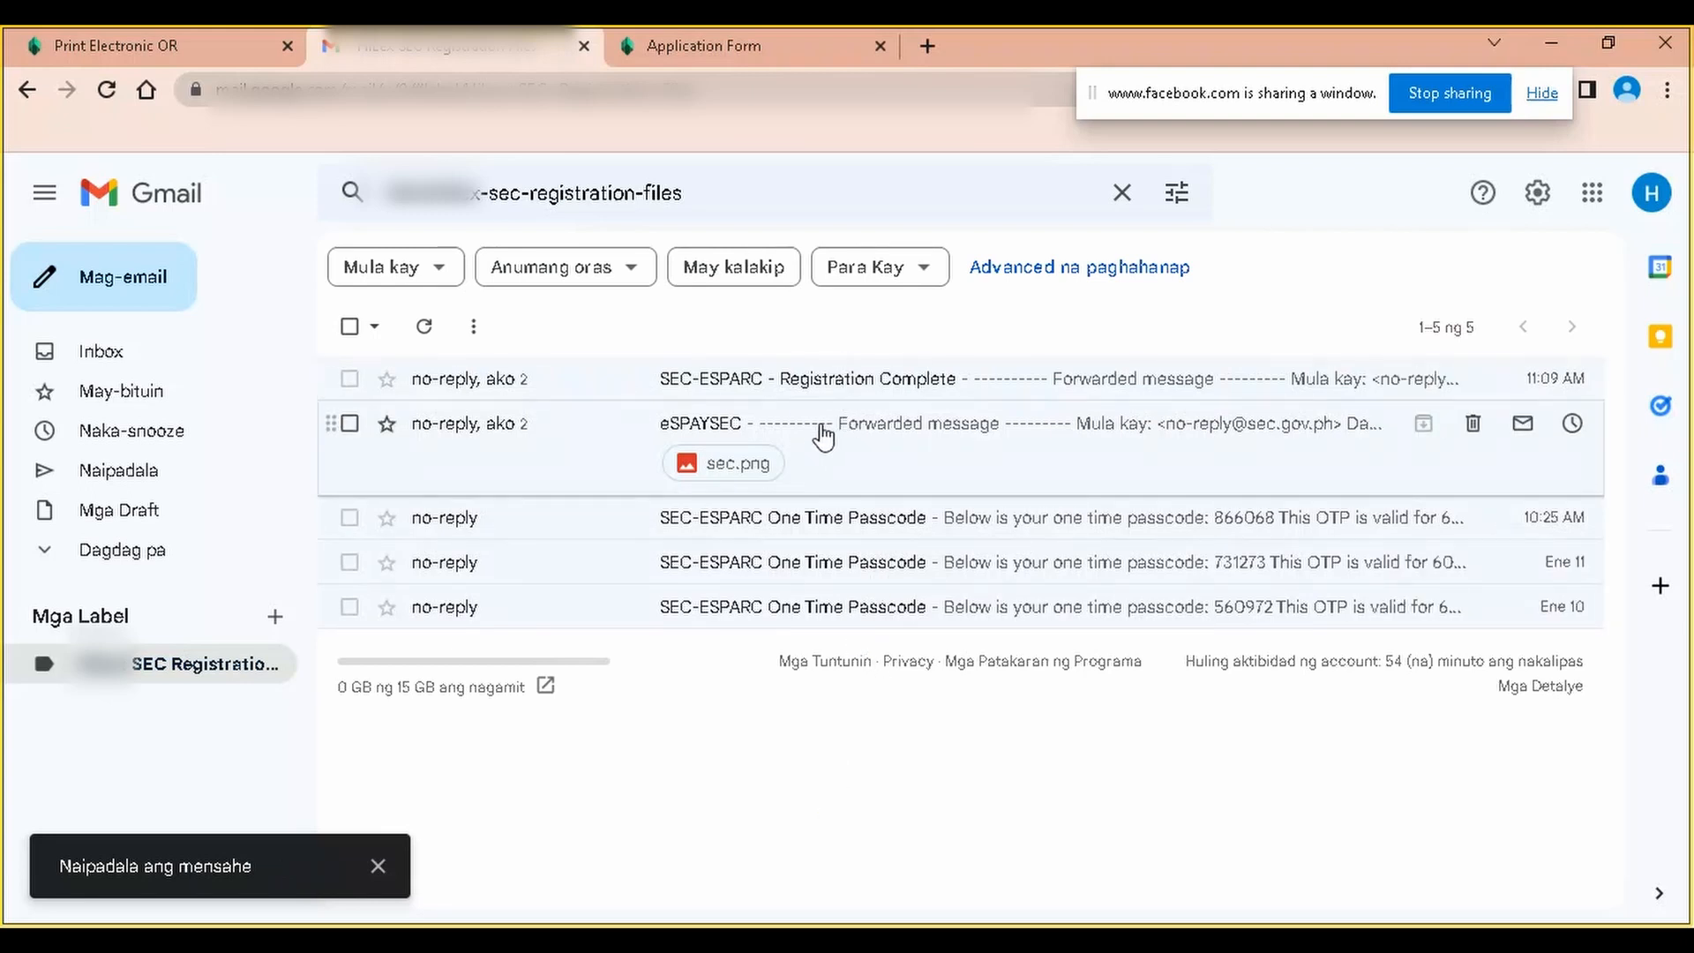
left_click(866, 746)
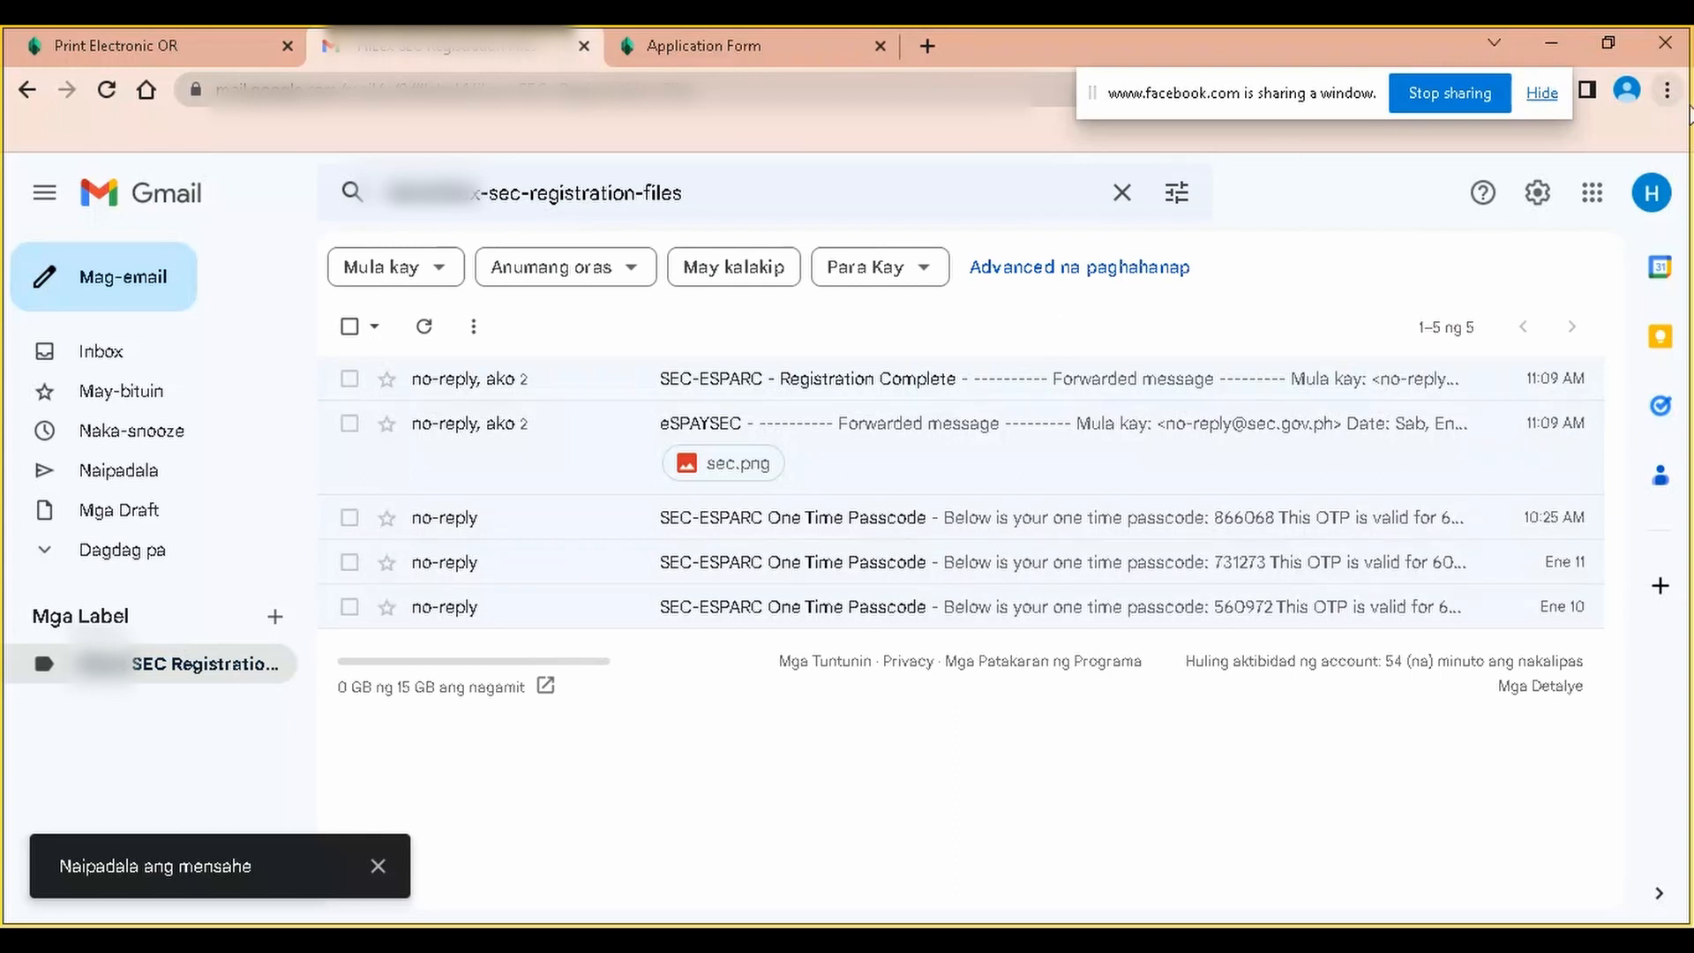